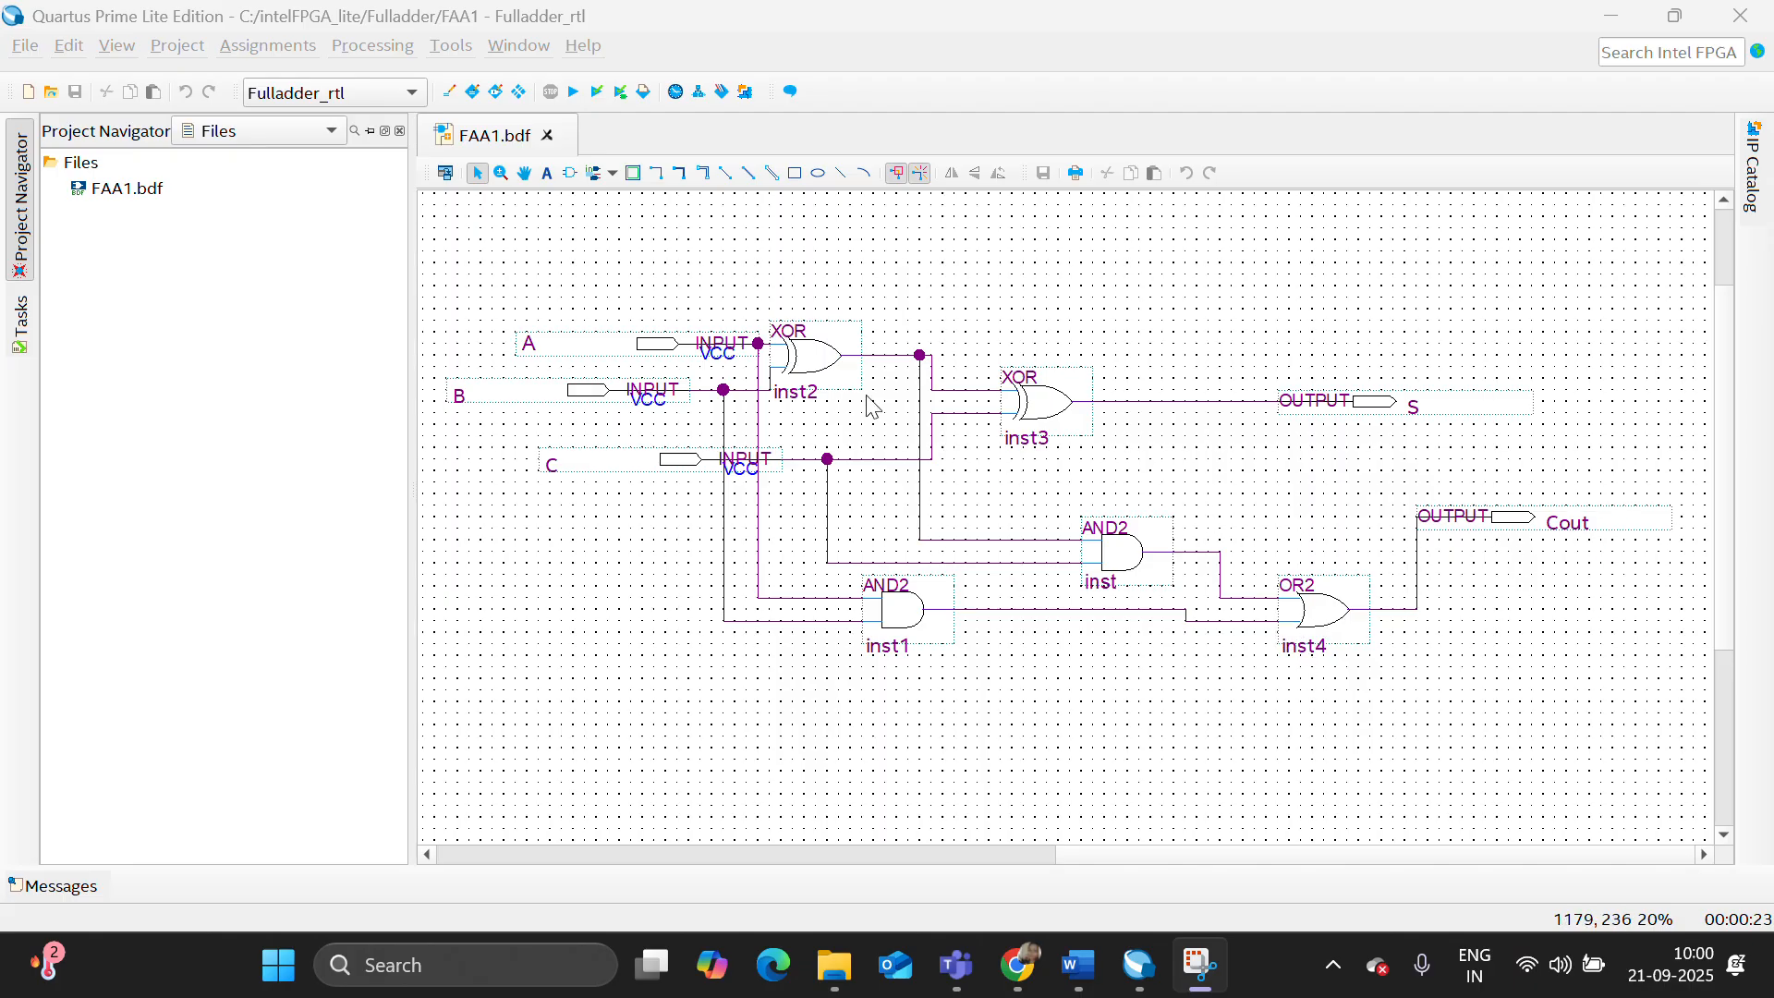
- Set FAA1.bdf as the top-level entity and run a full compilation of the schematic design
right_click(143, 185)
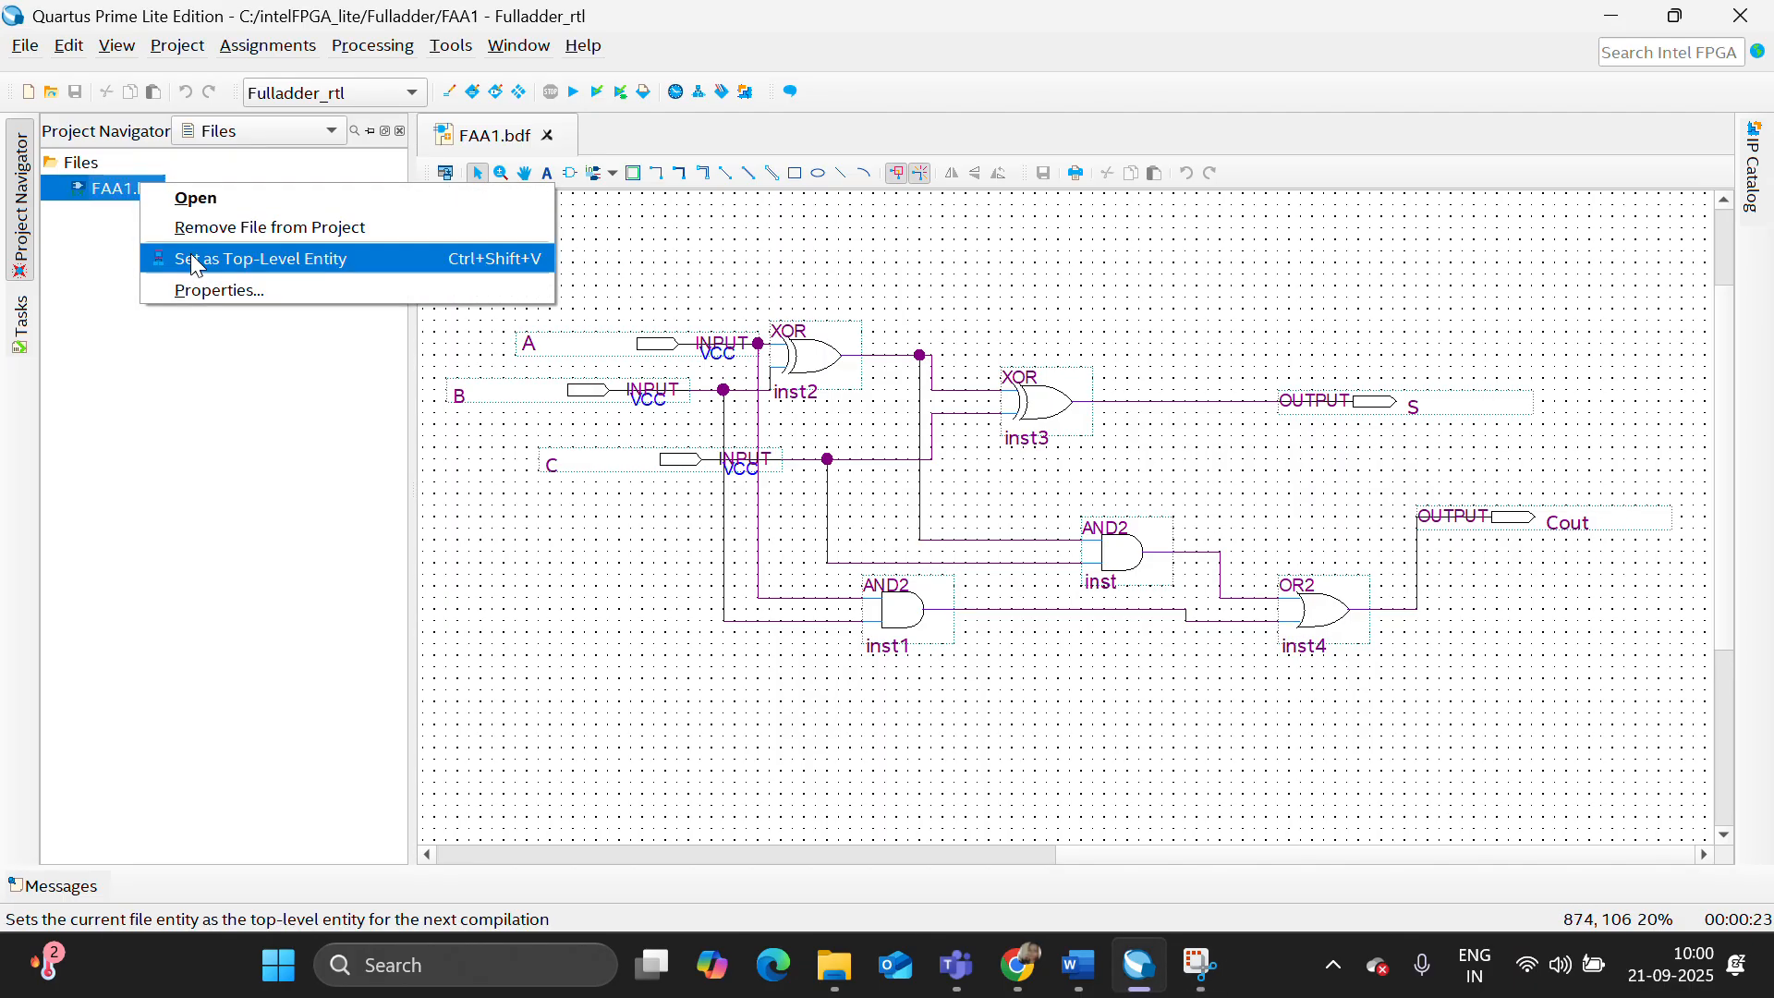
left_click(195, 261)
left_click(572, 91)
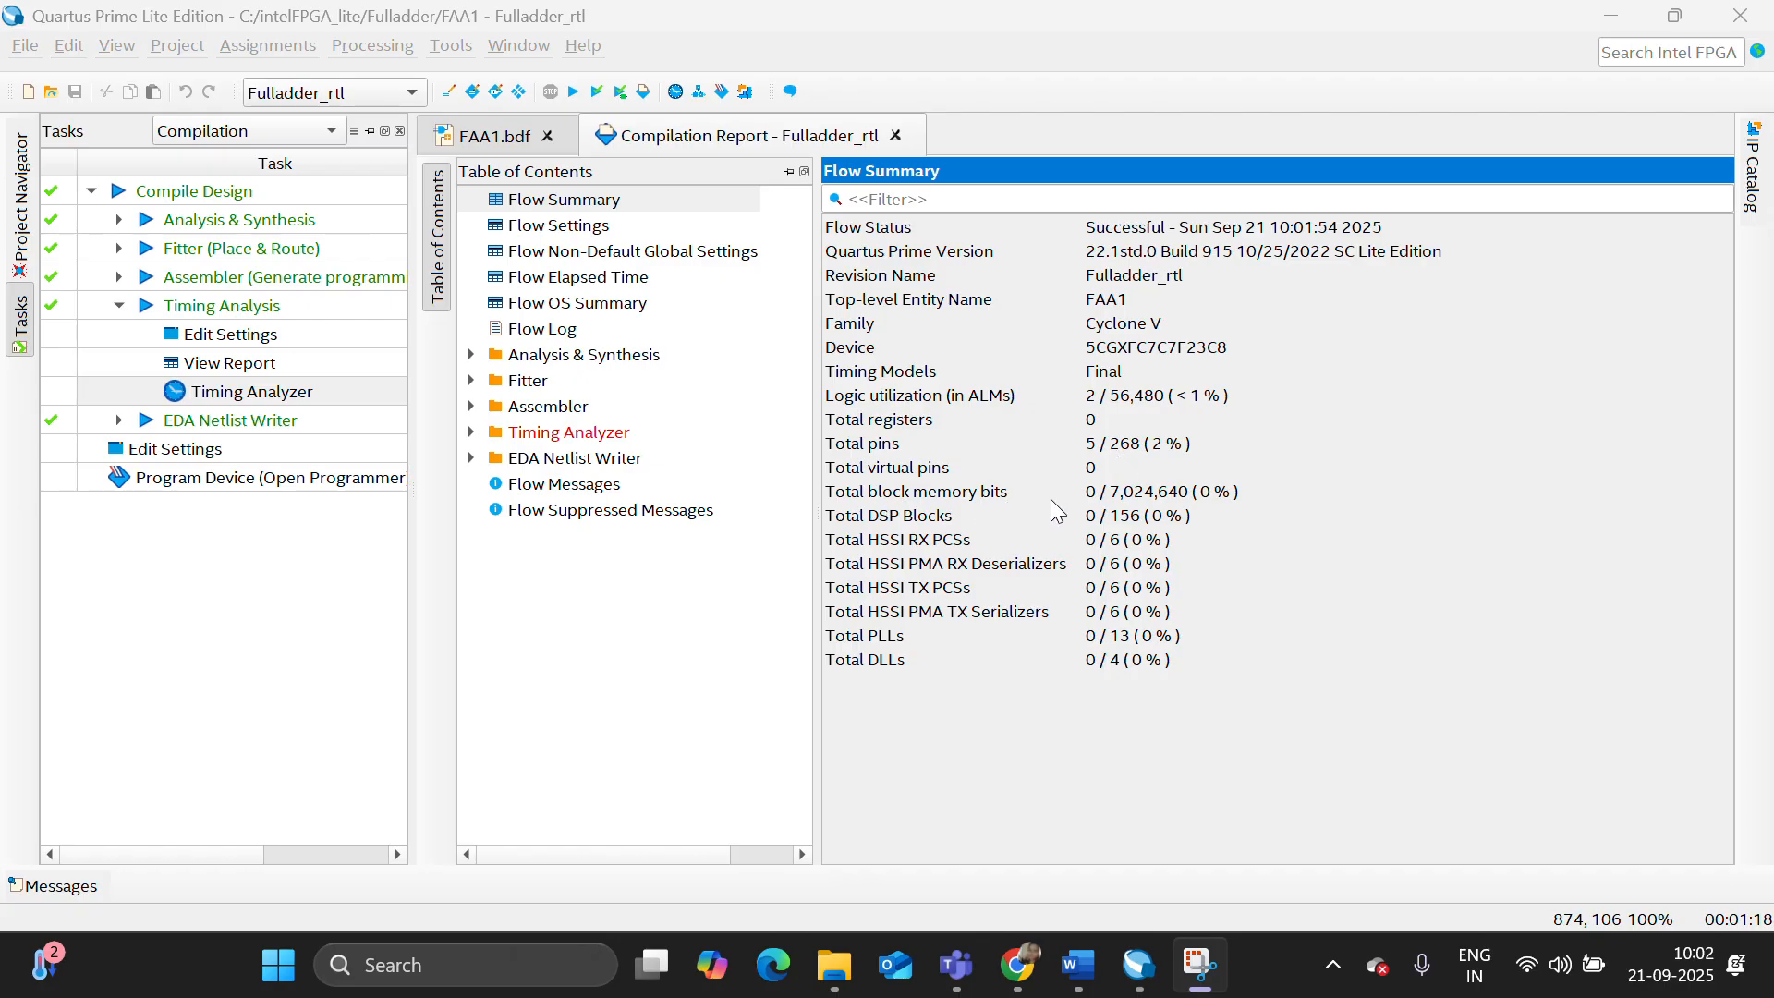
- Examine the Analysis & Synthesis Resource Utilization by Entity report for the schematic design, including its pin usage
left_click(472, 356)
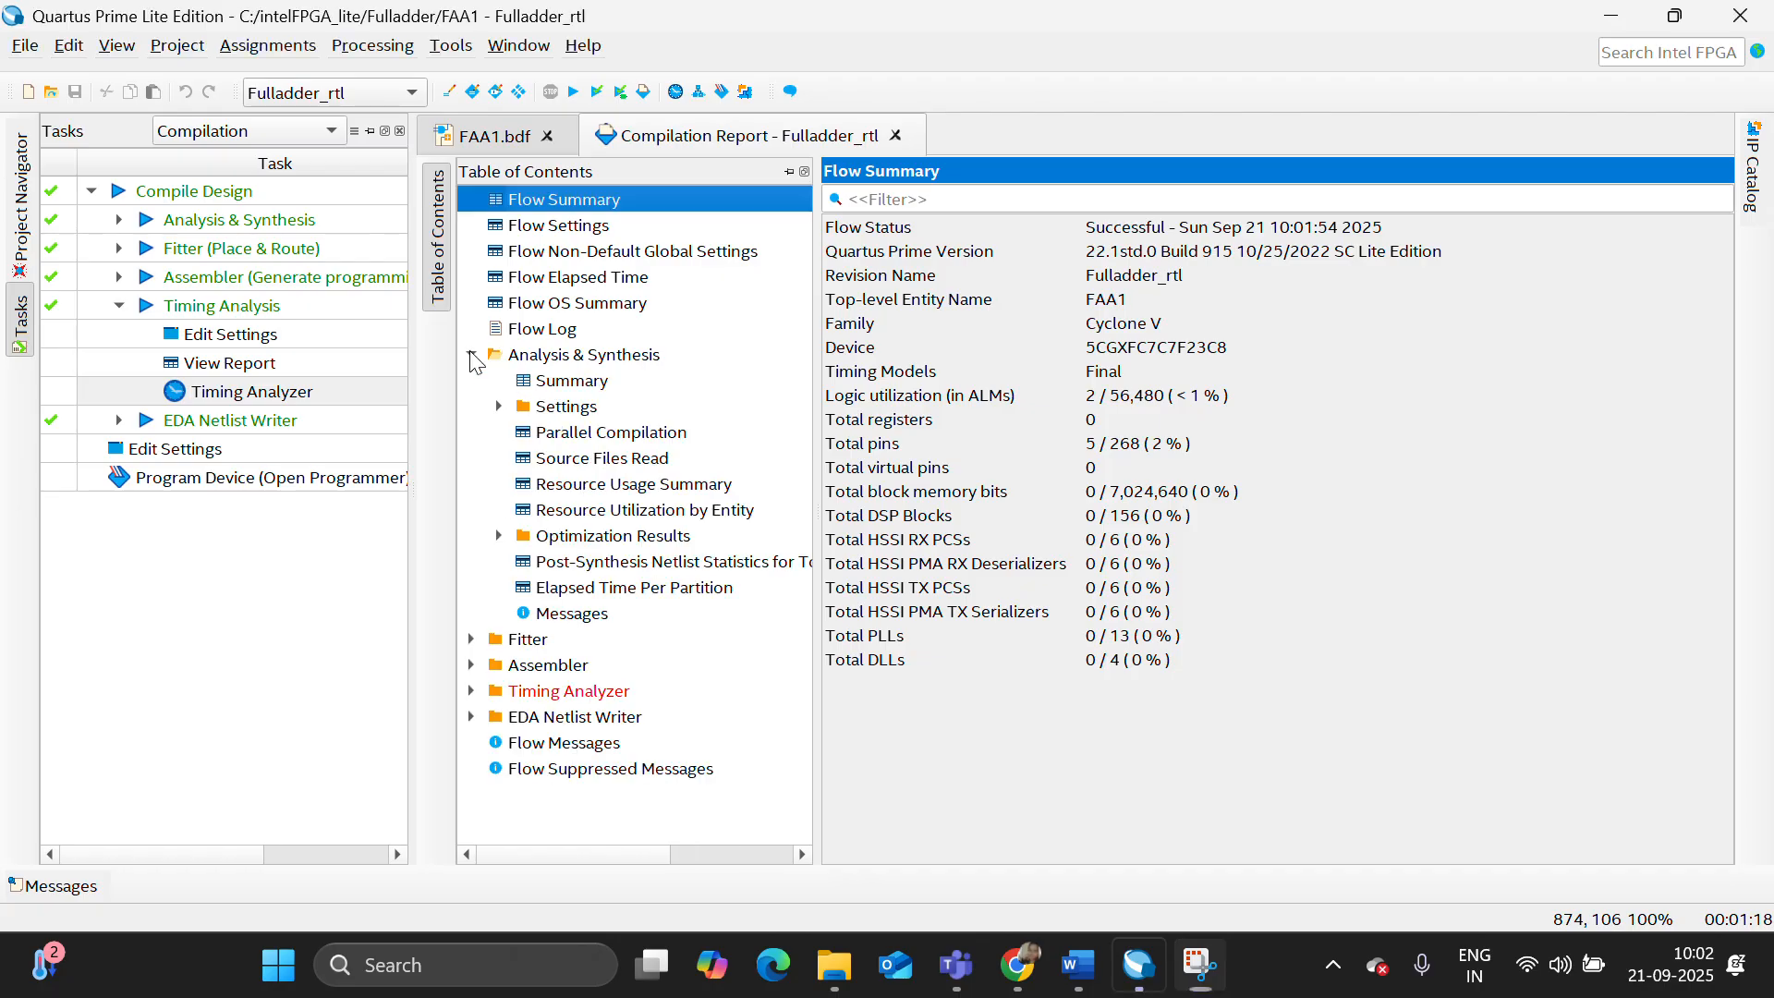
left_click(620, 514)
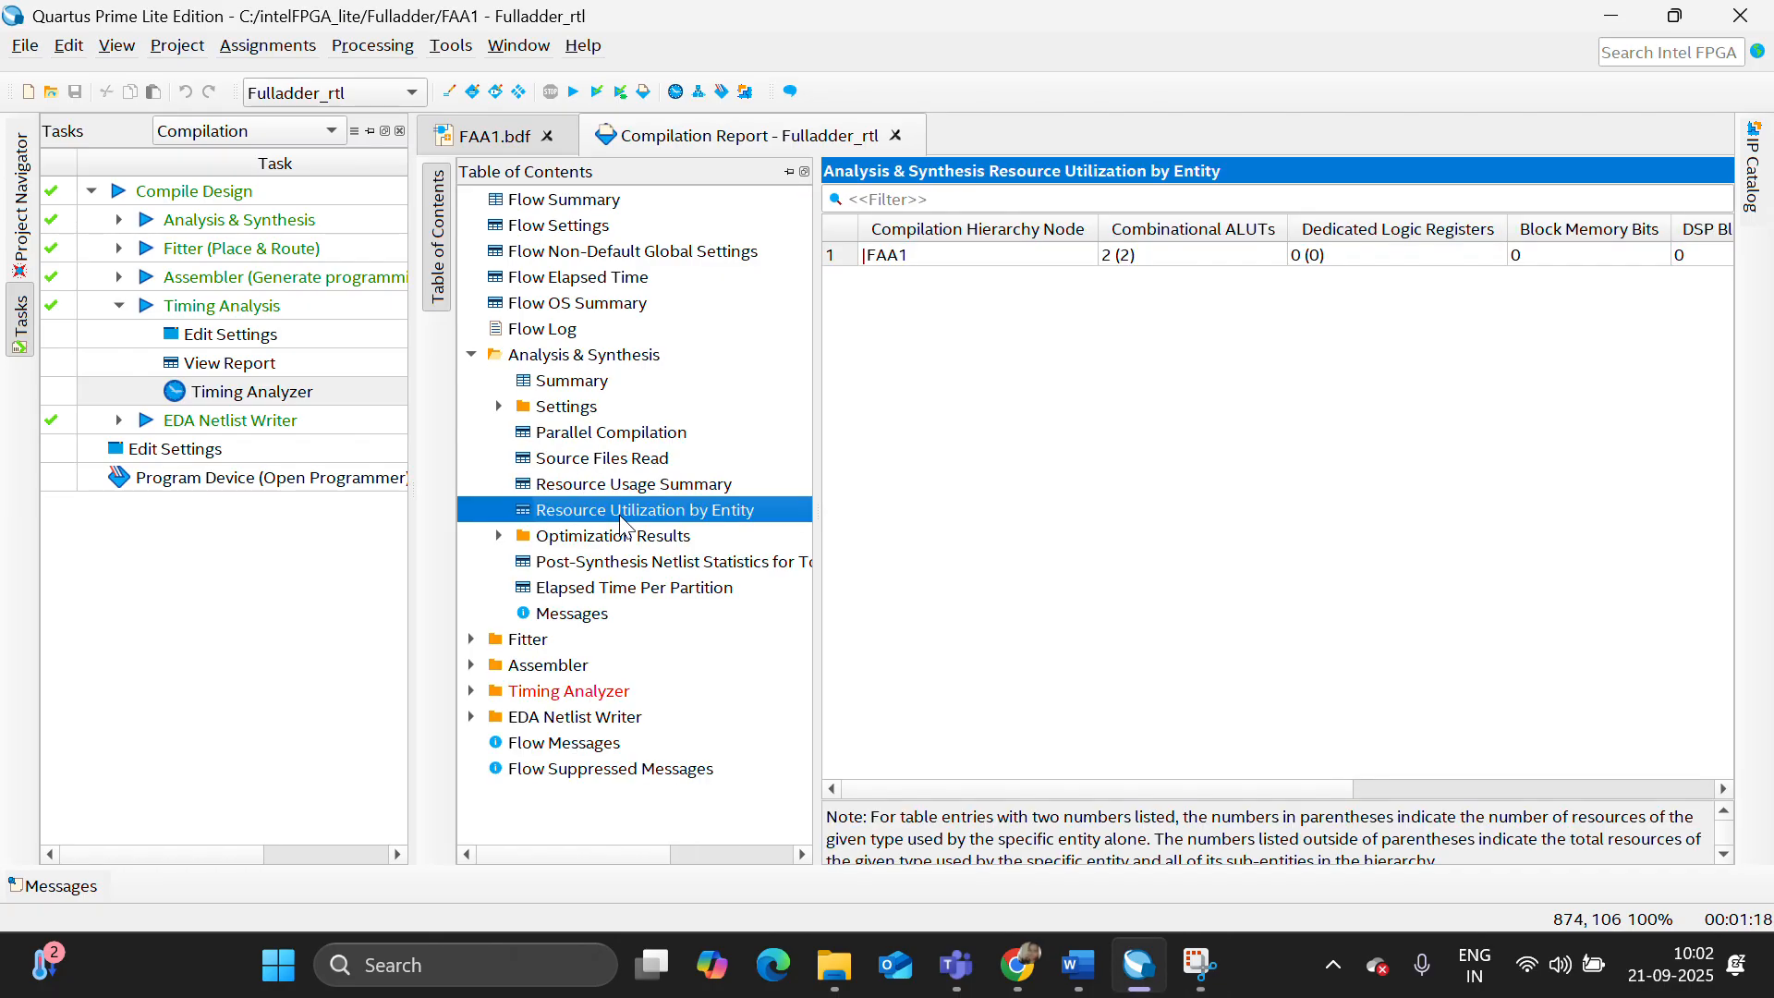
left_click_drag(994, 792, 1105, 792)
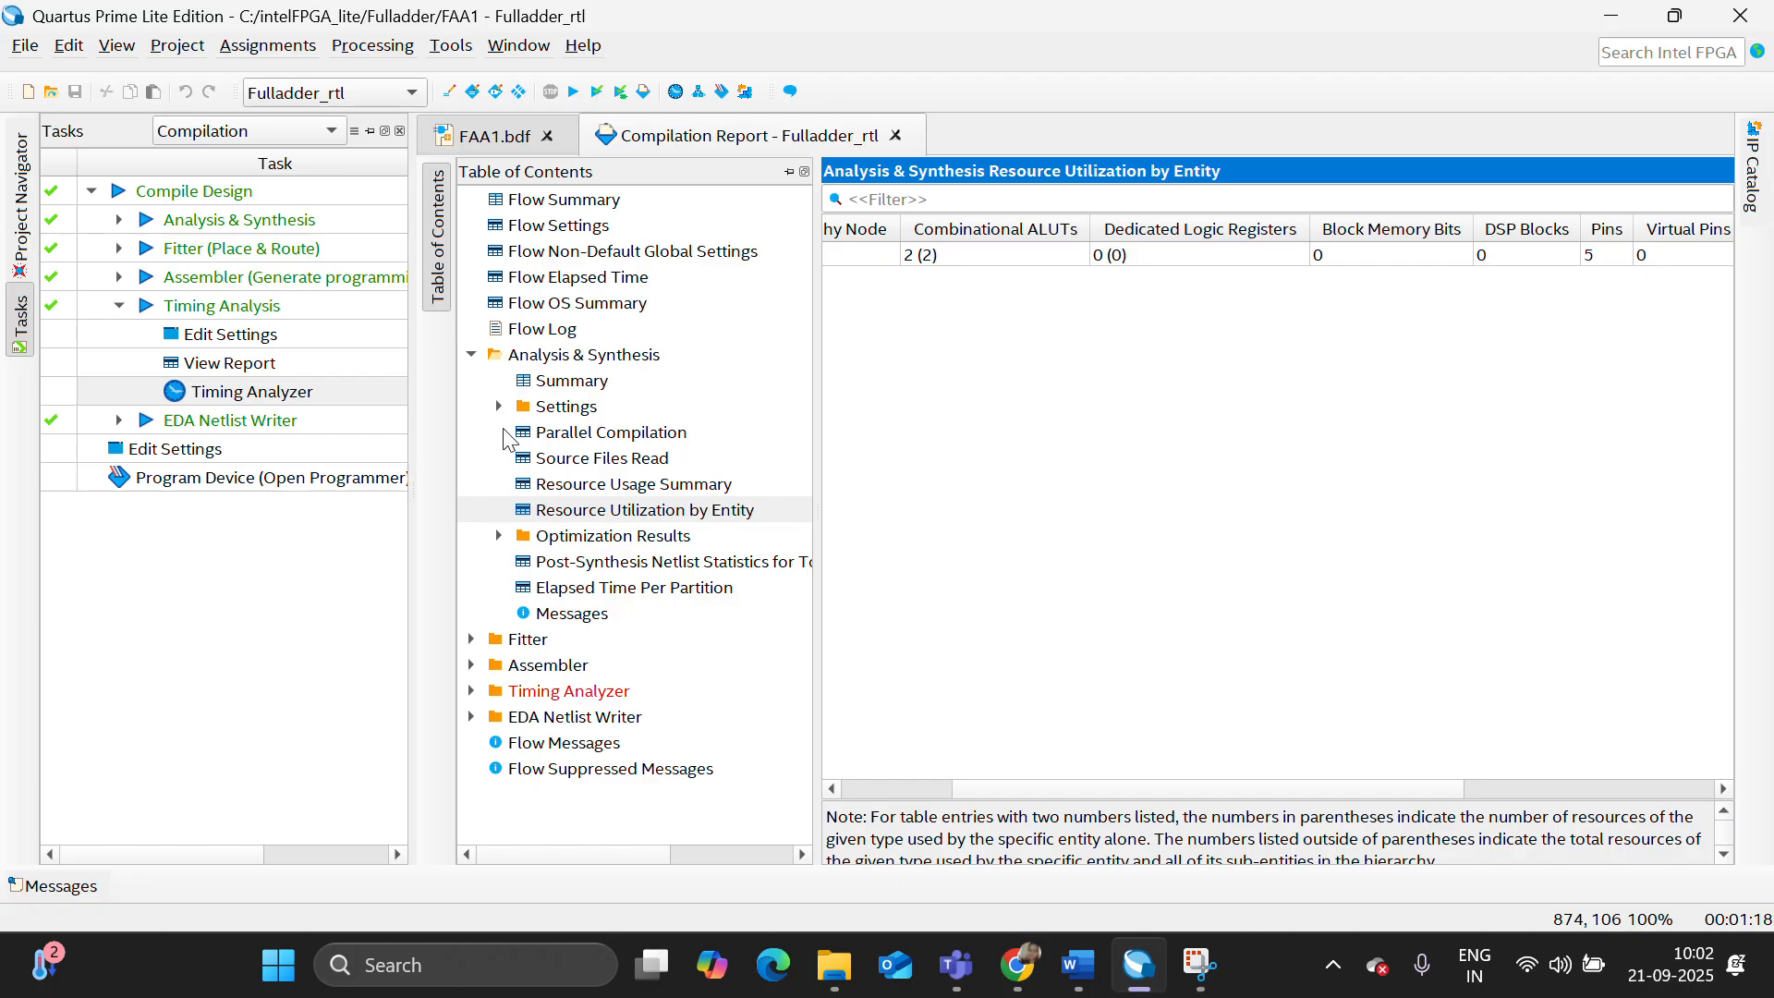
- Generate a multi-corner Report Path delay report for 1 path in the Timing Analyzer, and close the analyzer after viewing the data path
double_click(239, 392)
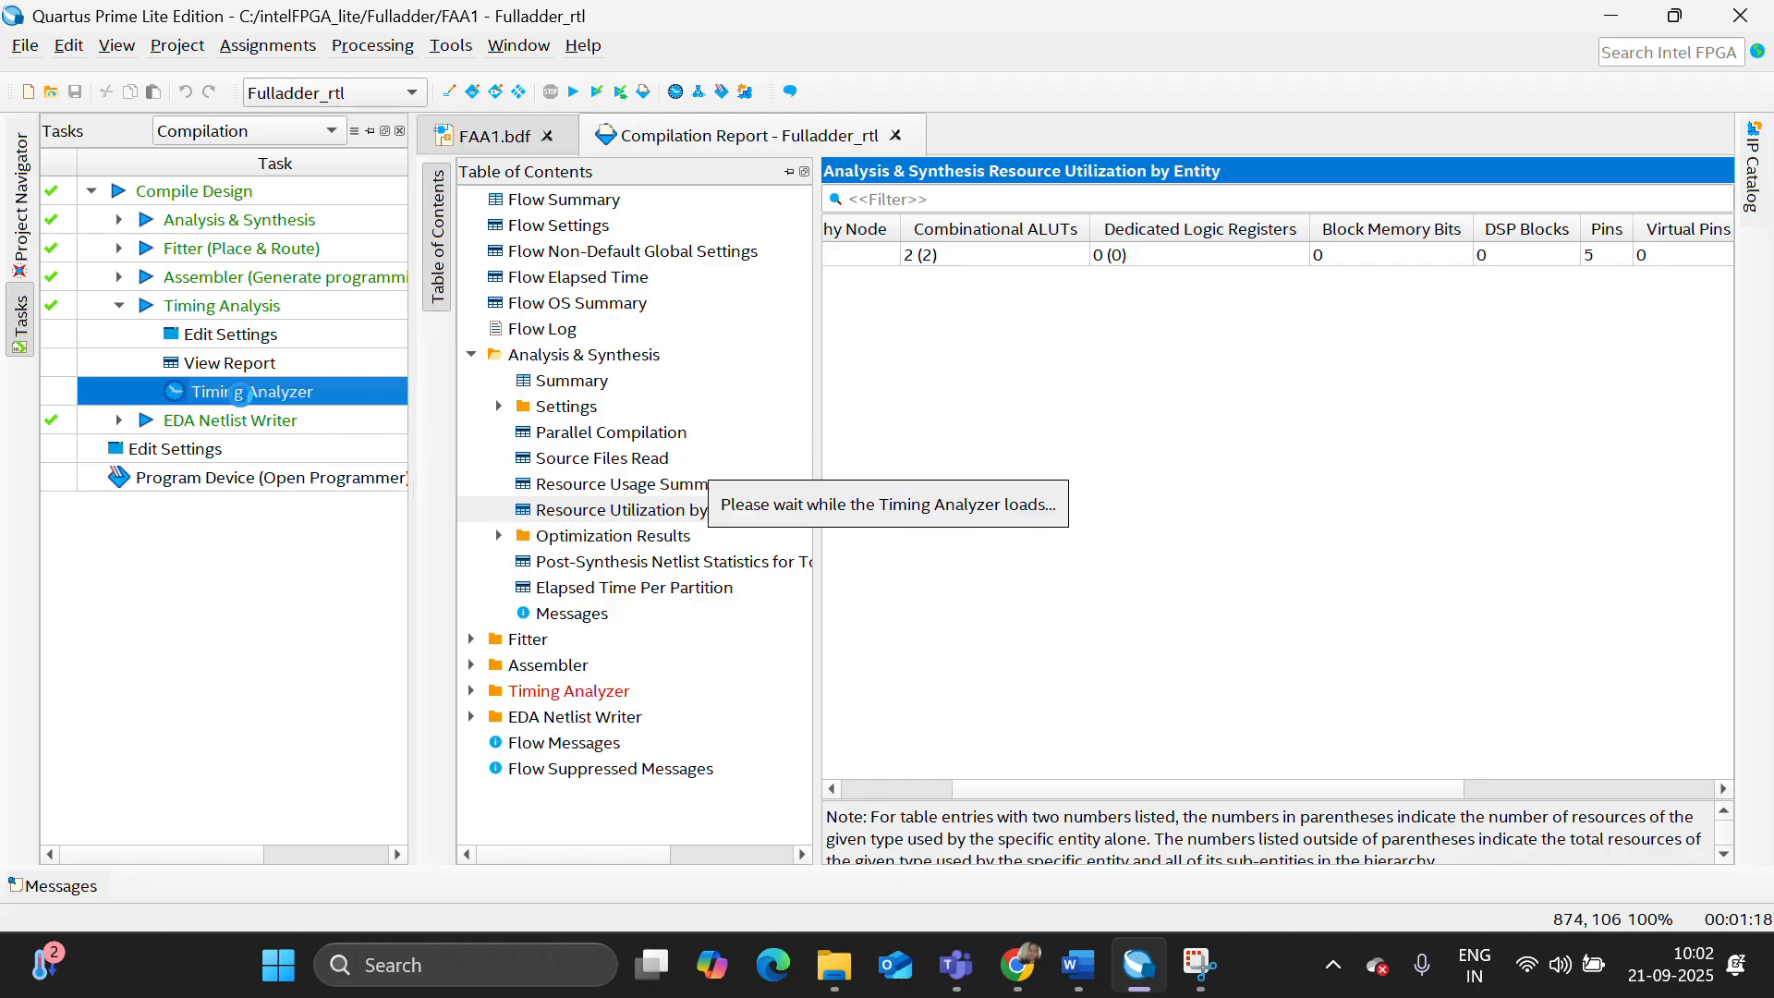
scroll(129, 661, "down", 8)
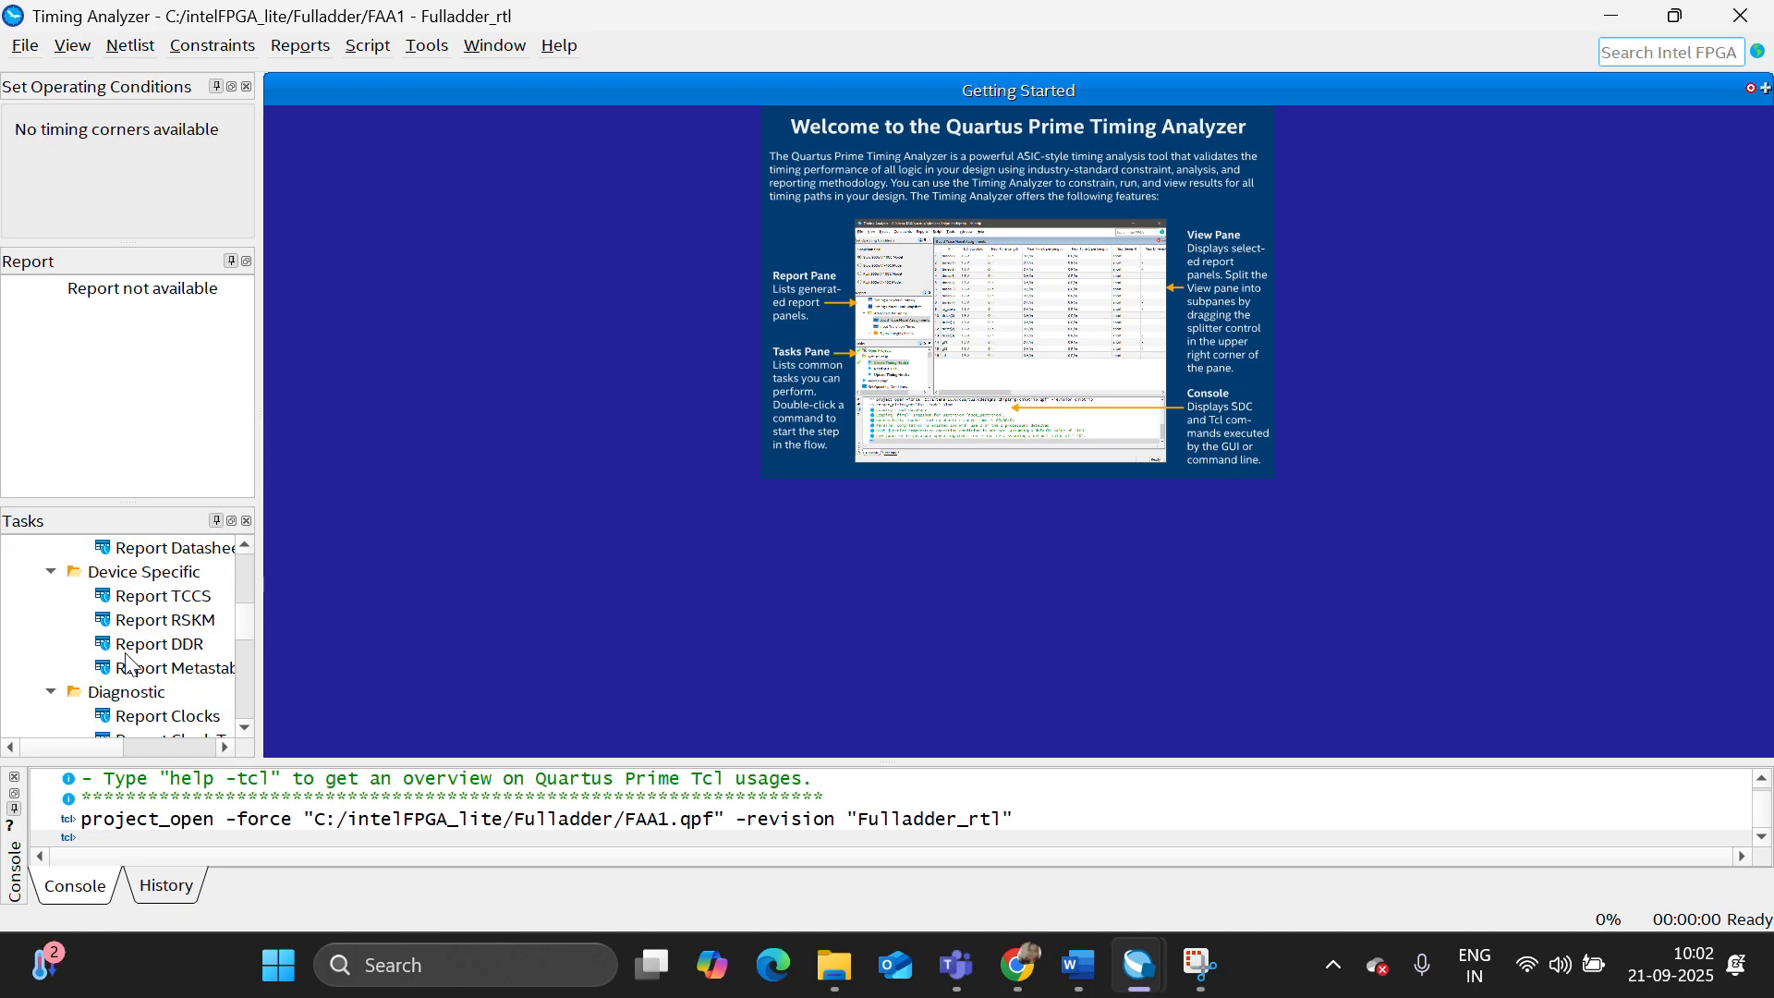
scroll(130, 661, "down", 3)
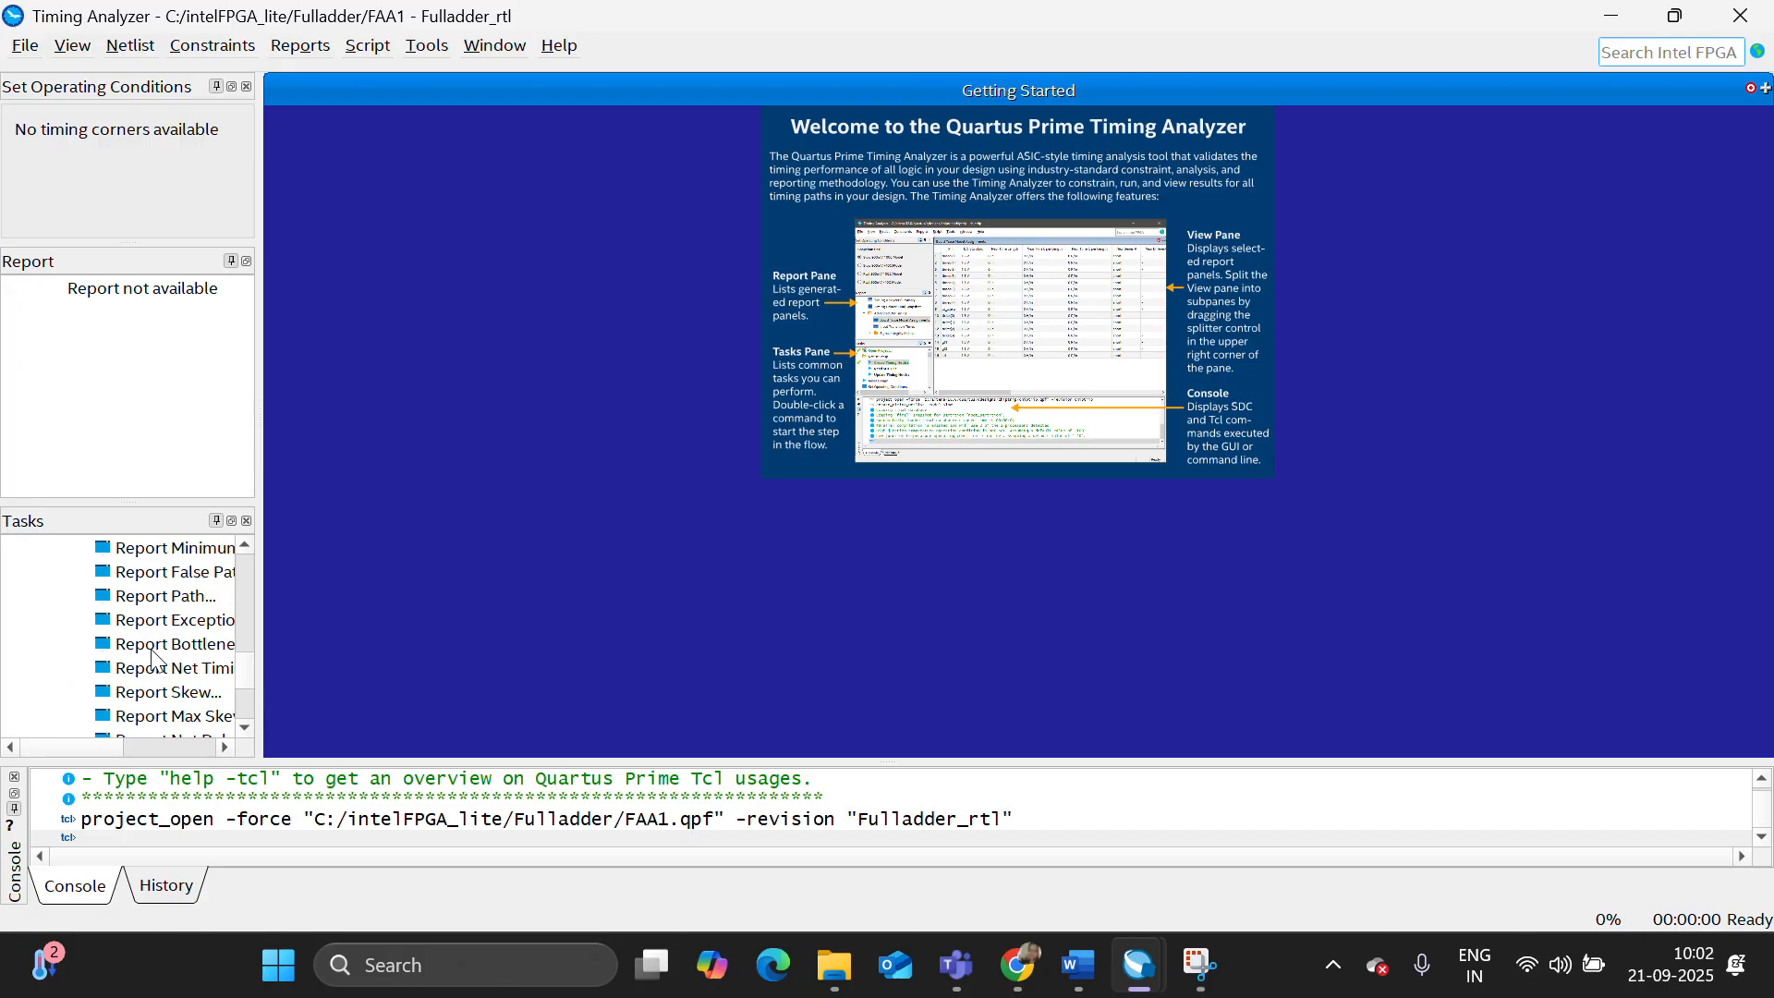
double_click(159, 596)
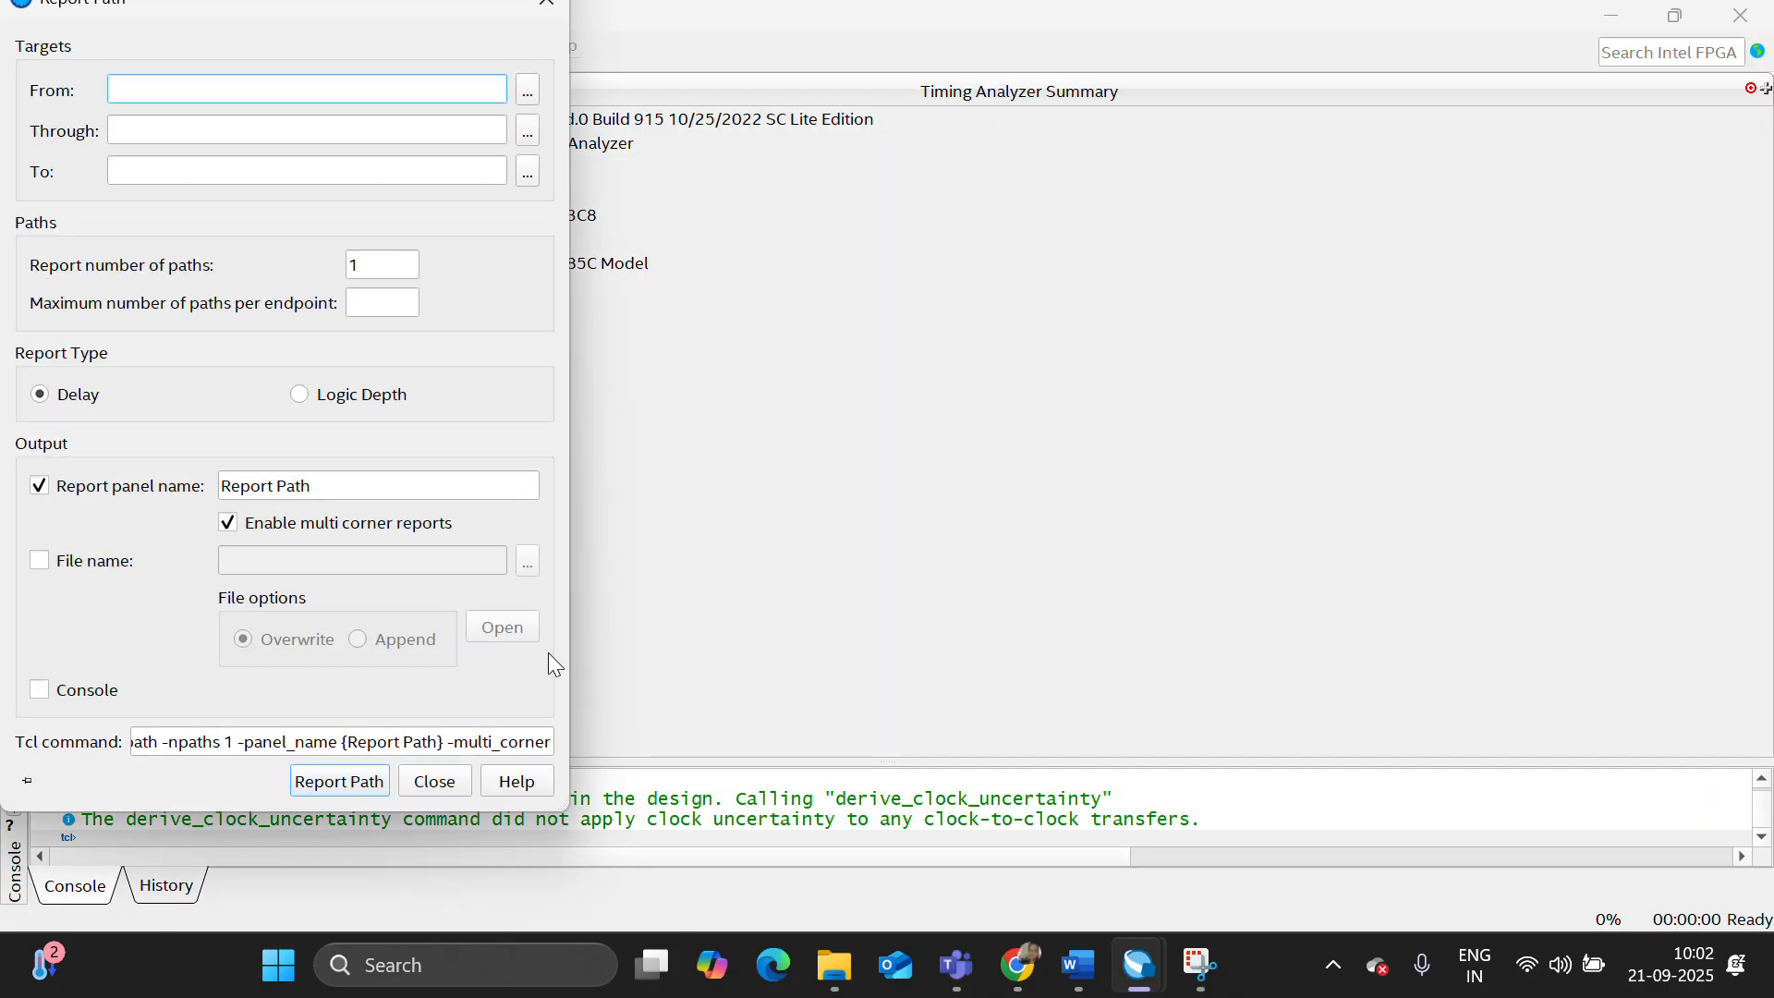
left_click(339, 781)
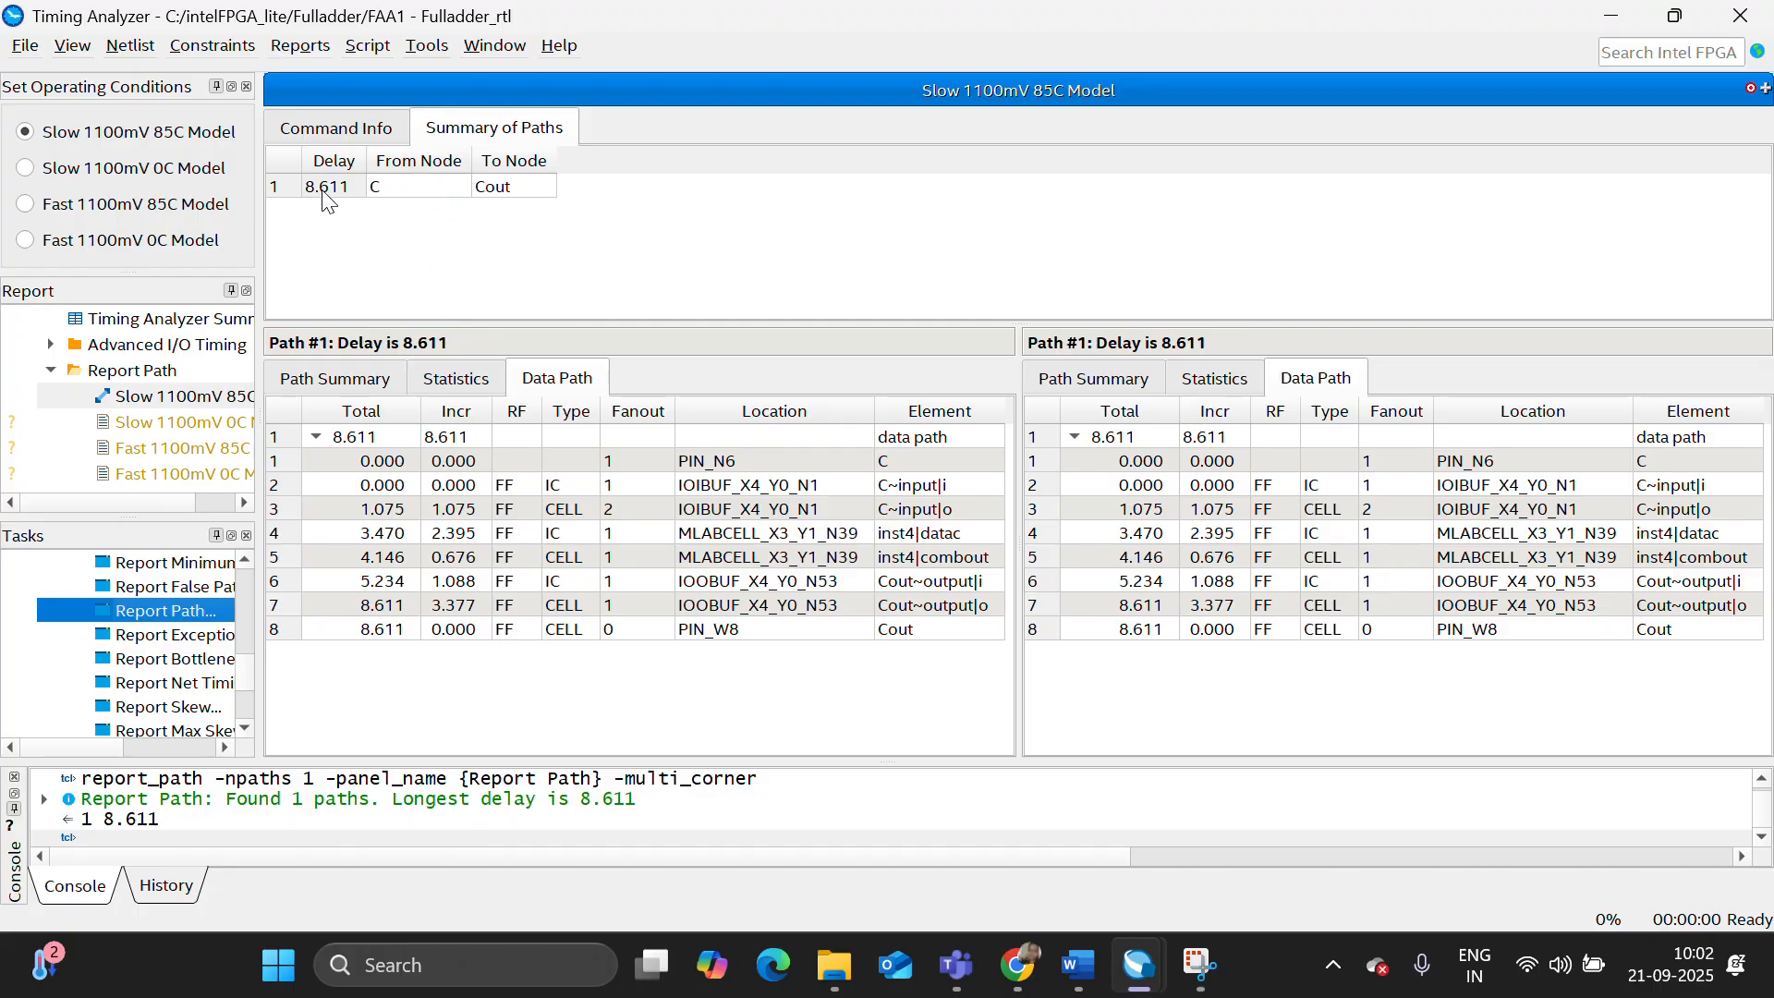
left_click(1717, 11)
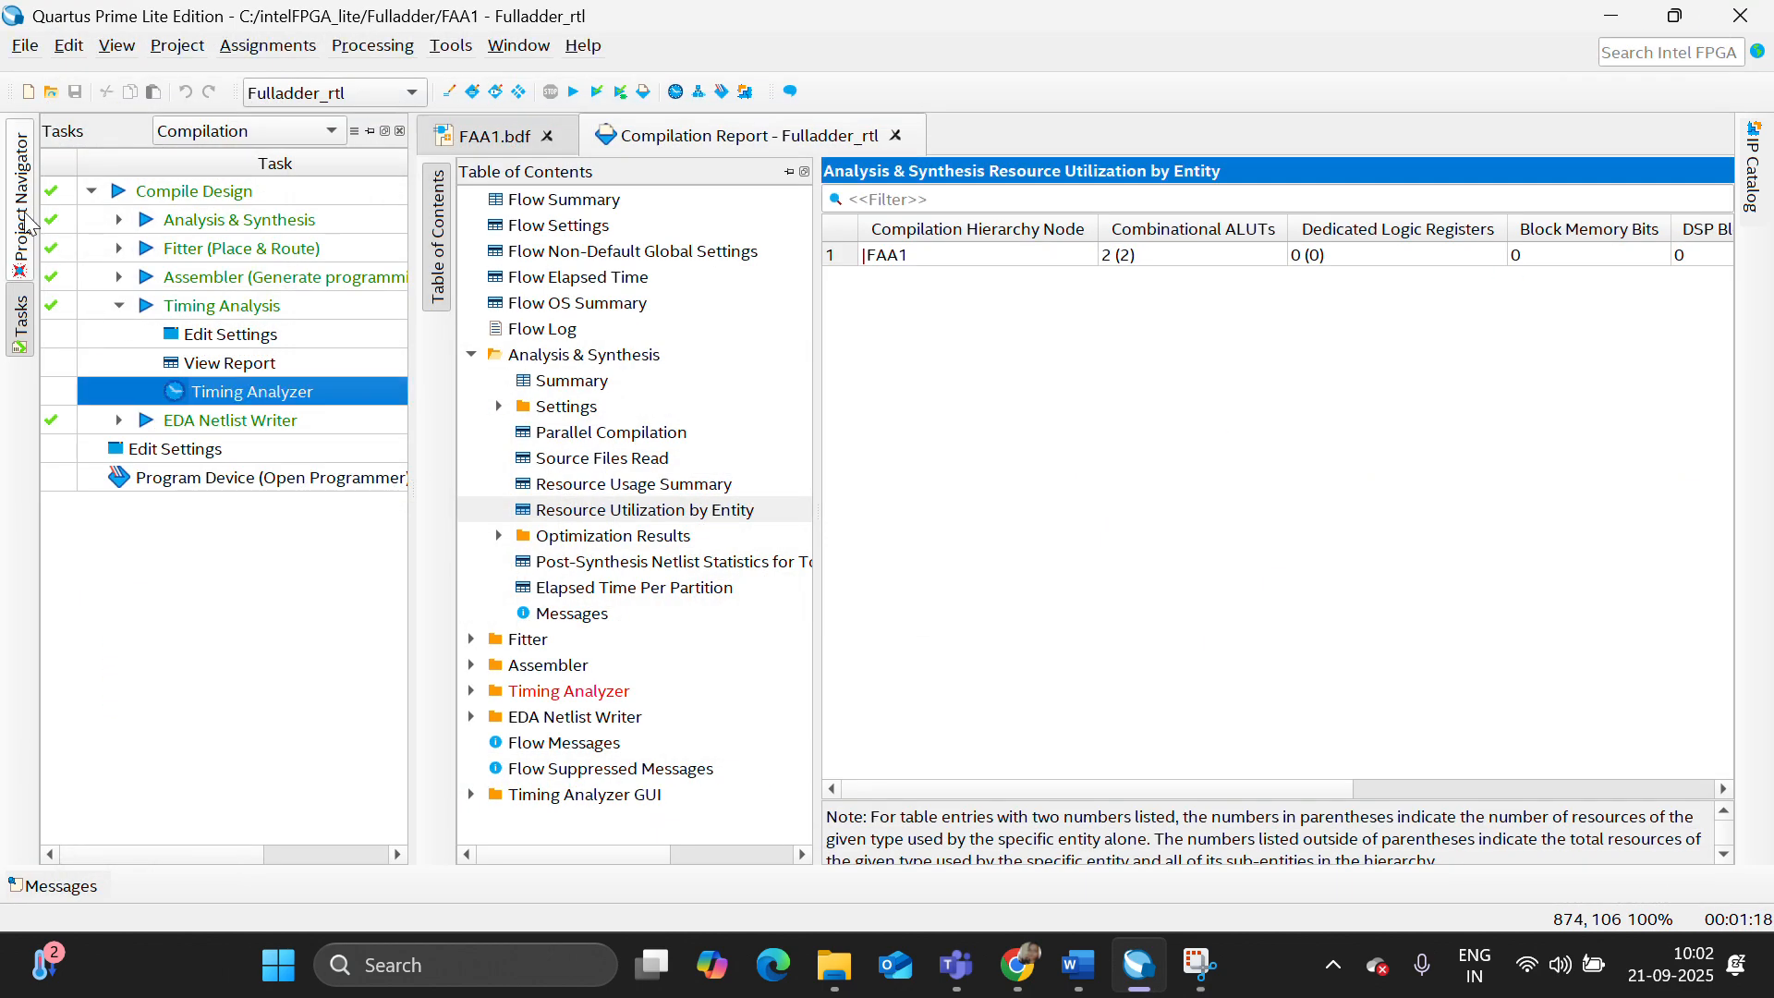
- Remove the schematic file FAA1.bdf from the project and confirm the removal
left_click(27, 205)
right_click(92, 189)
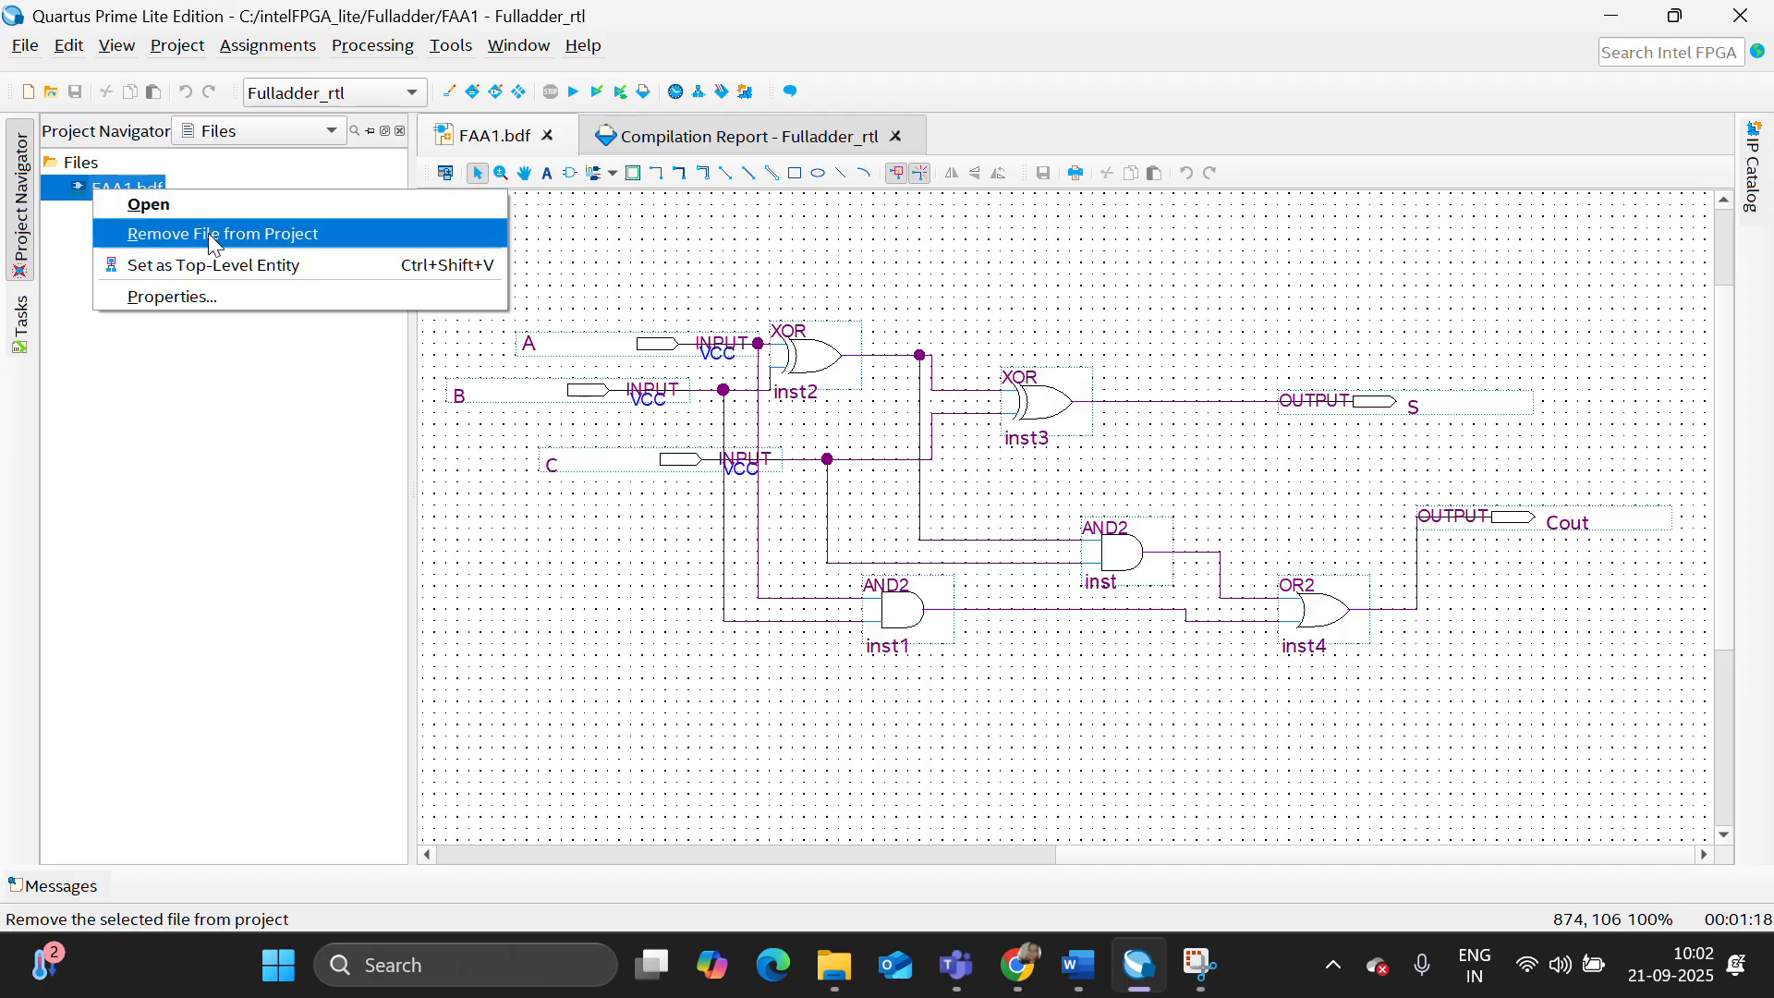
left_click(211, 231)
left_click(973, 518)
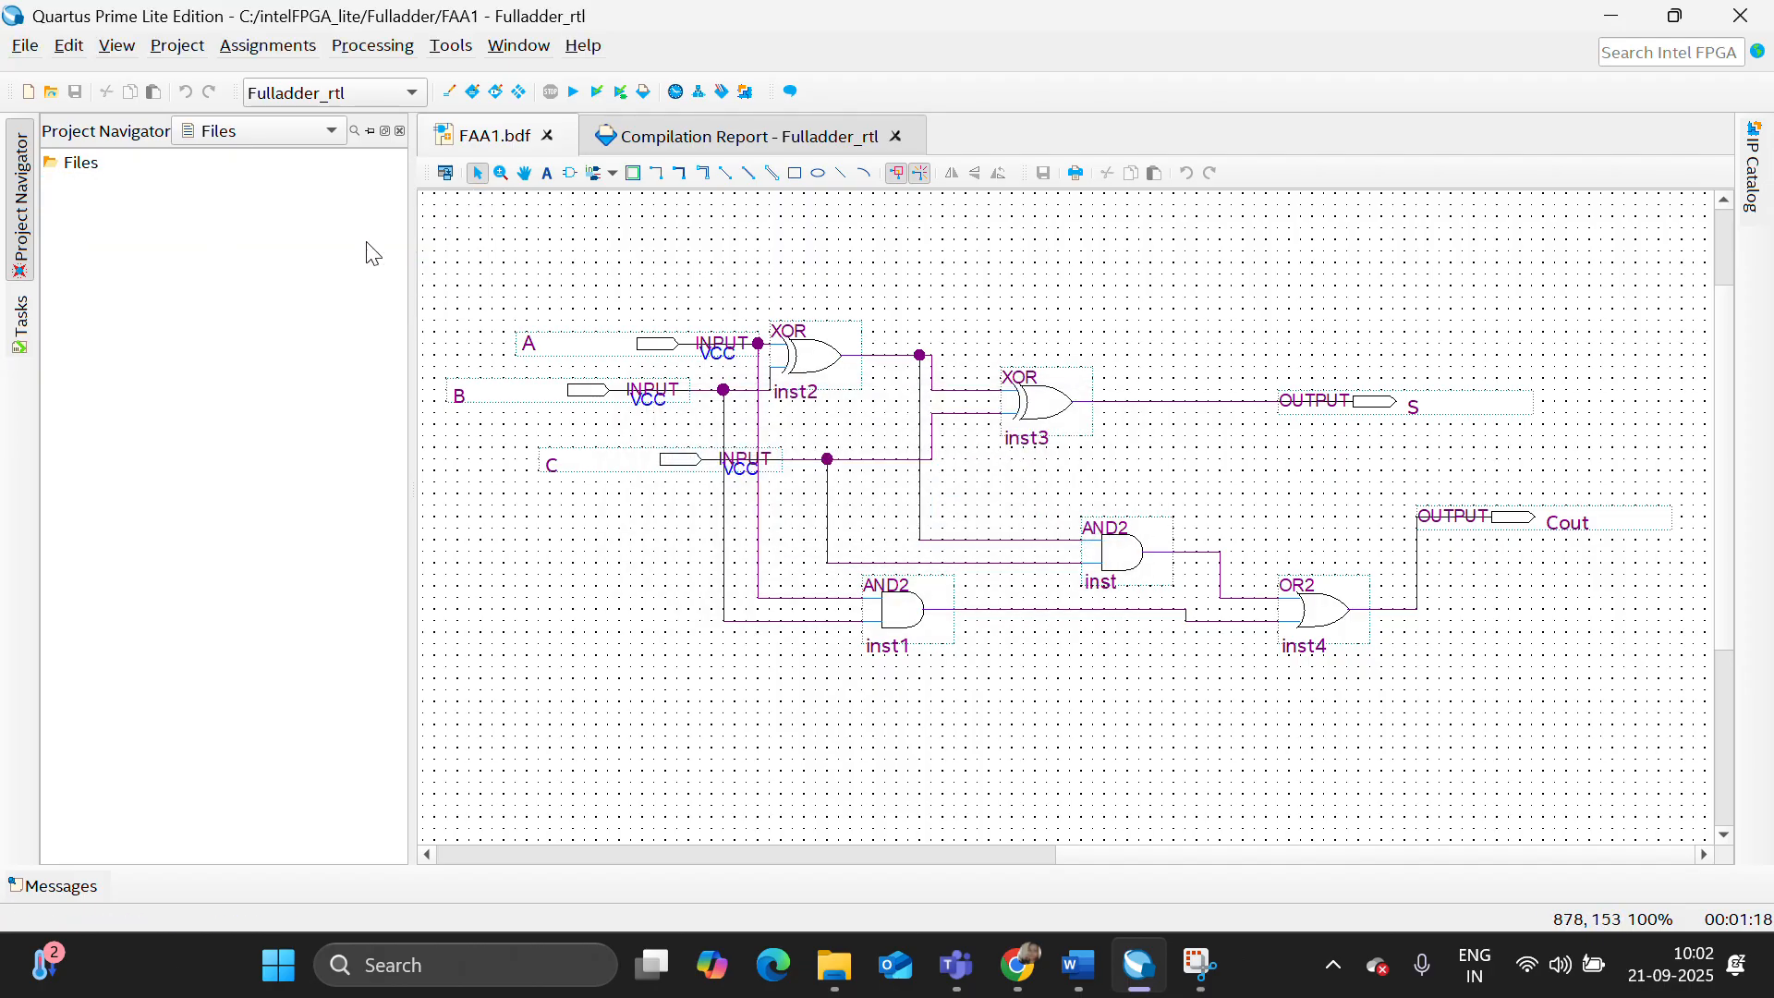
- Add the VHDL design file FAA1.vhd from the Fulladder folder to the project's file list
left_click(95, 161)
right_click(94, 160)
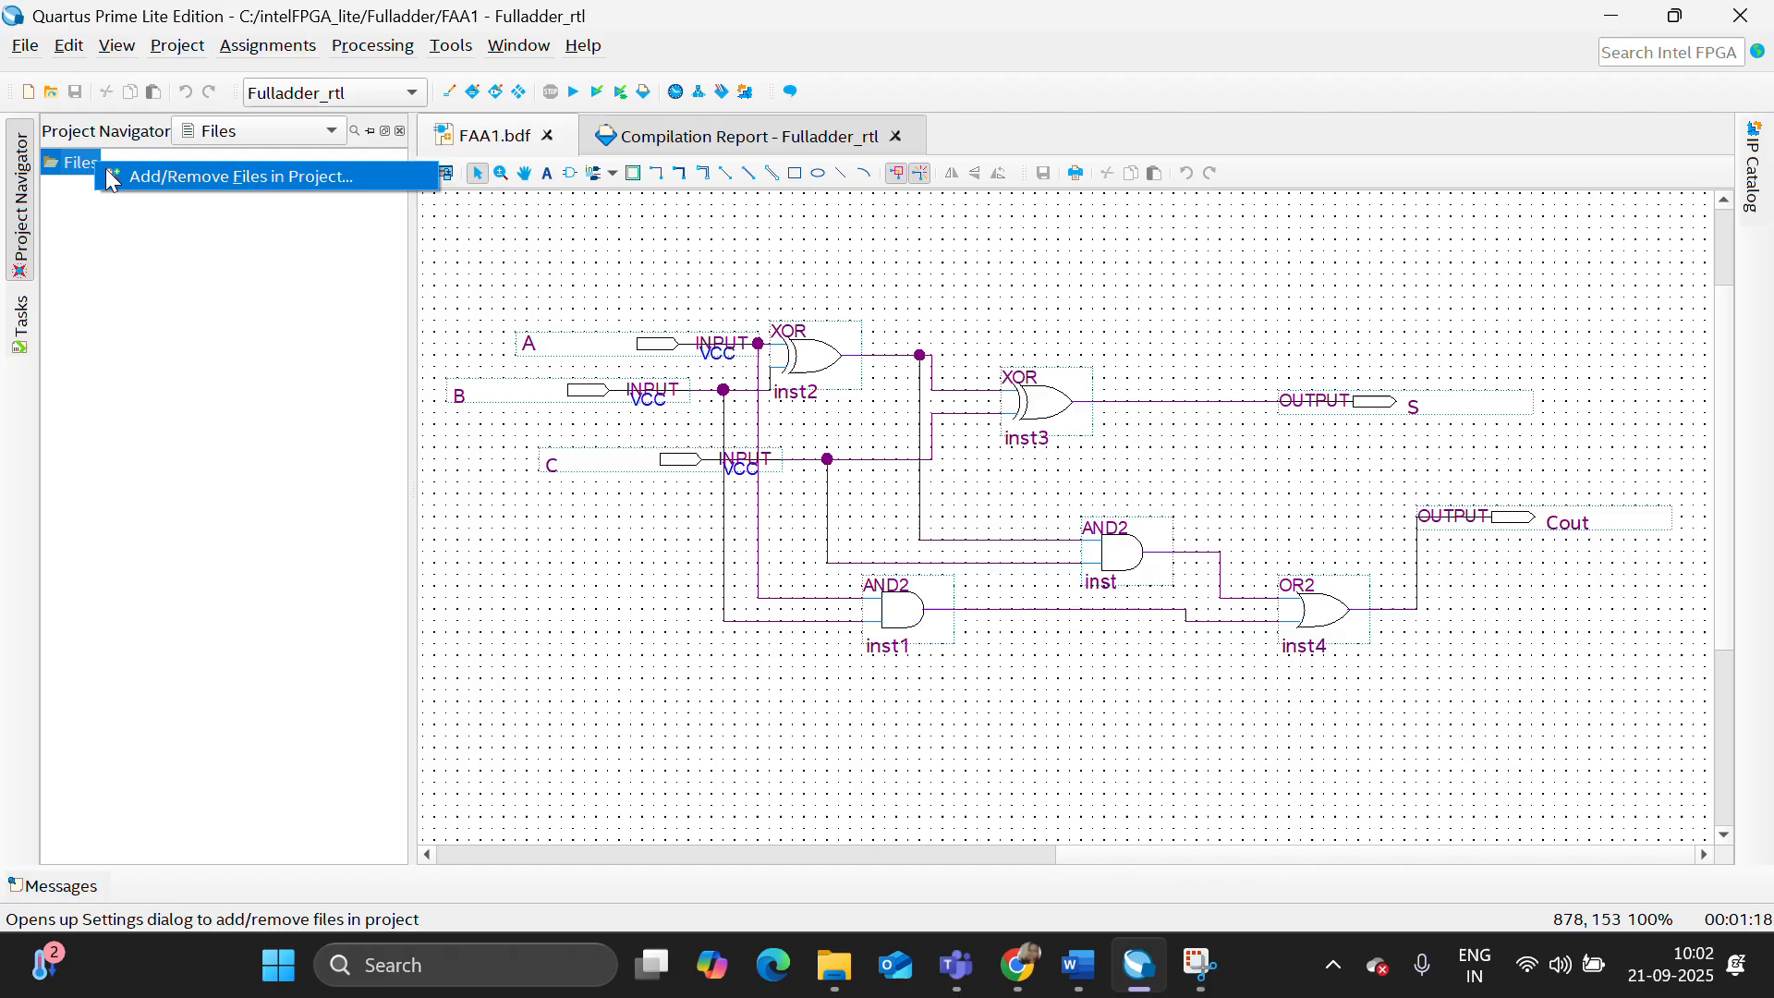
left_click(169, 178)
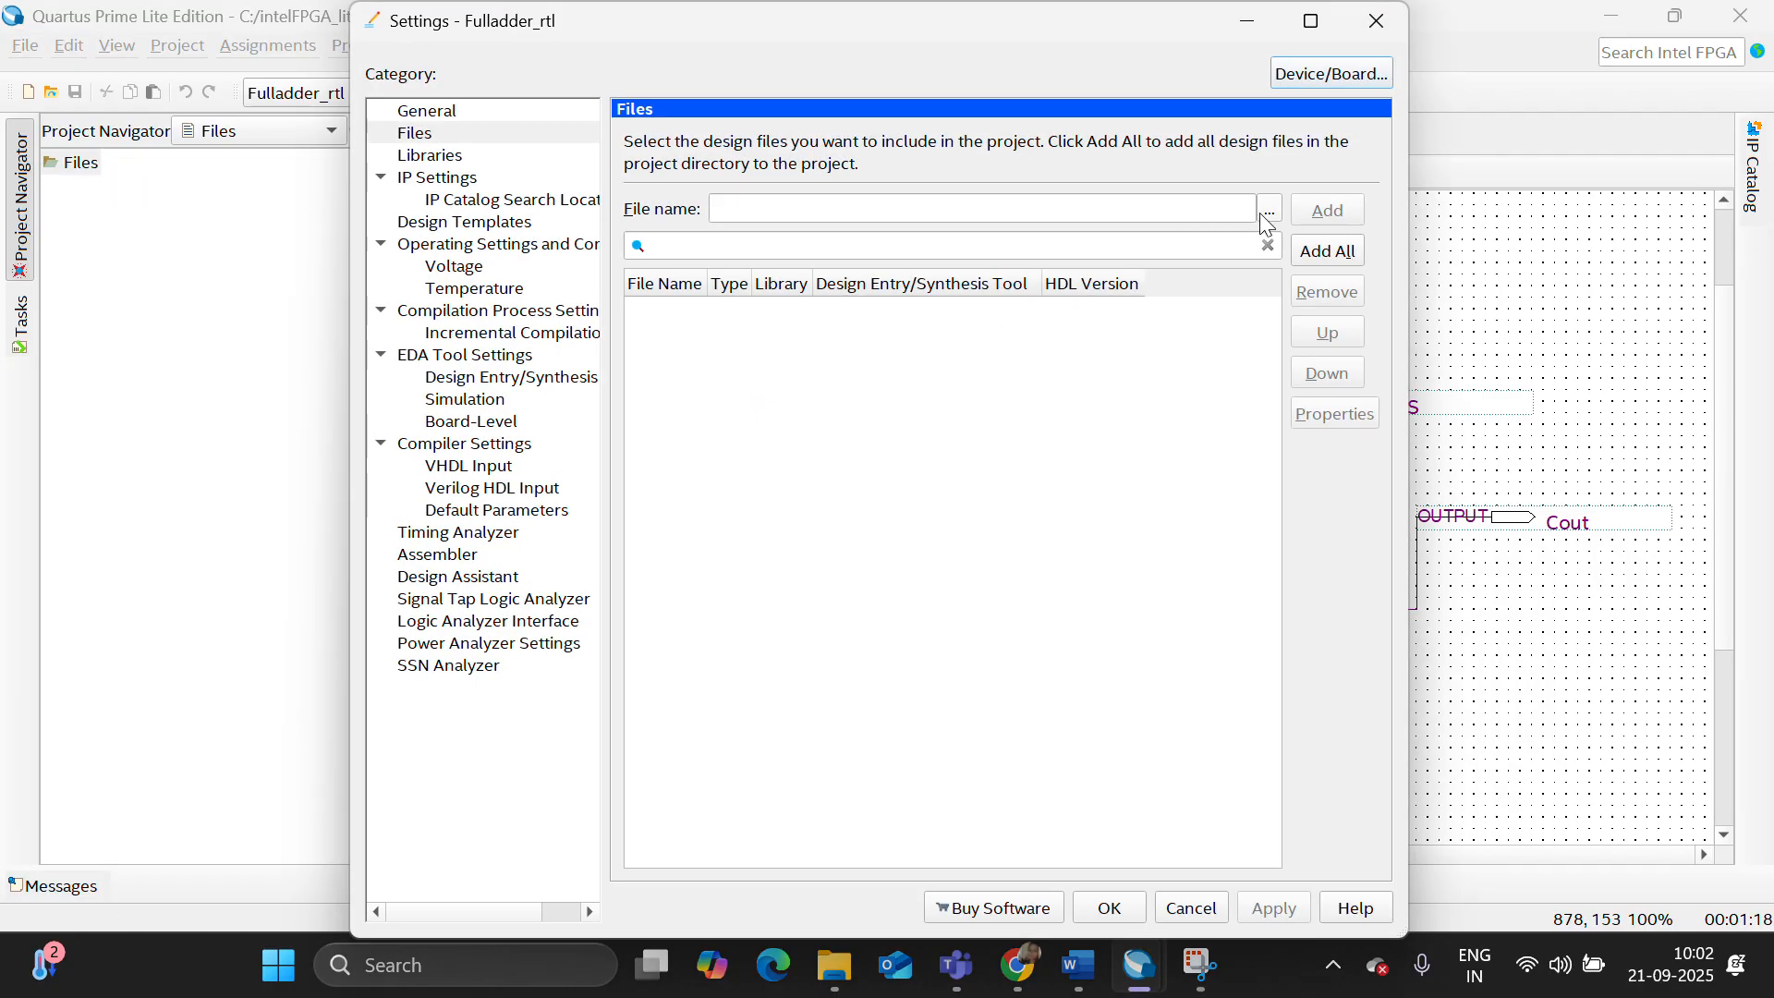
left_click(1267, 210)
left_click(1151, 575)
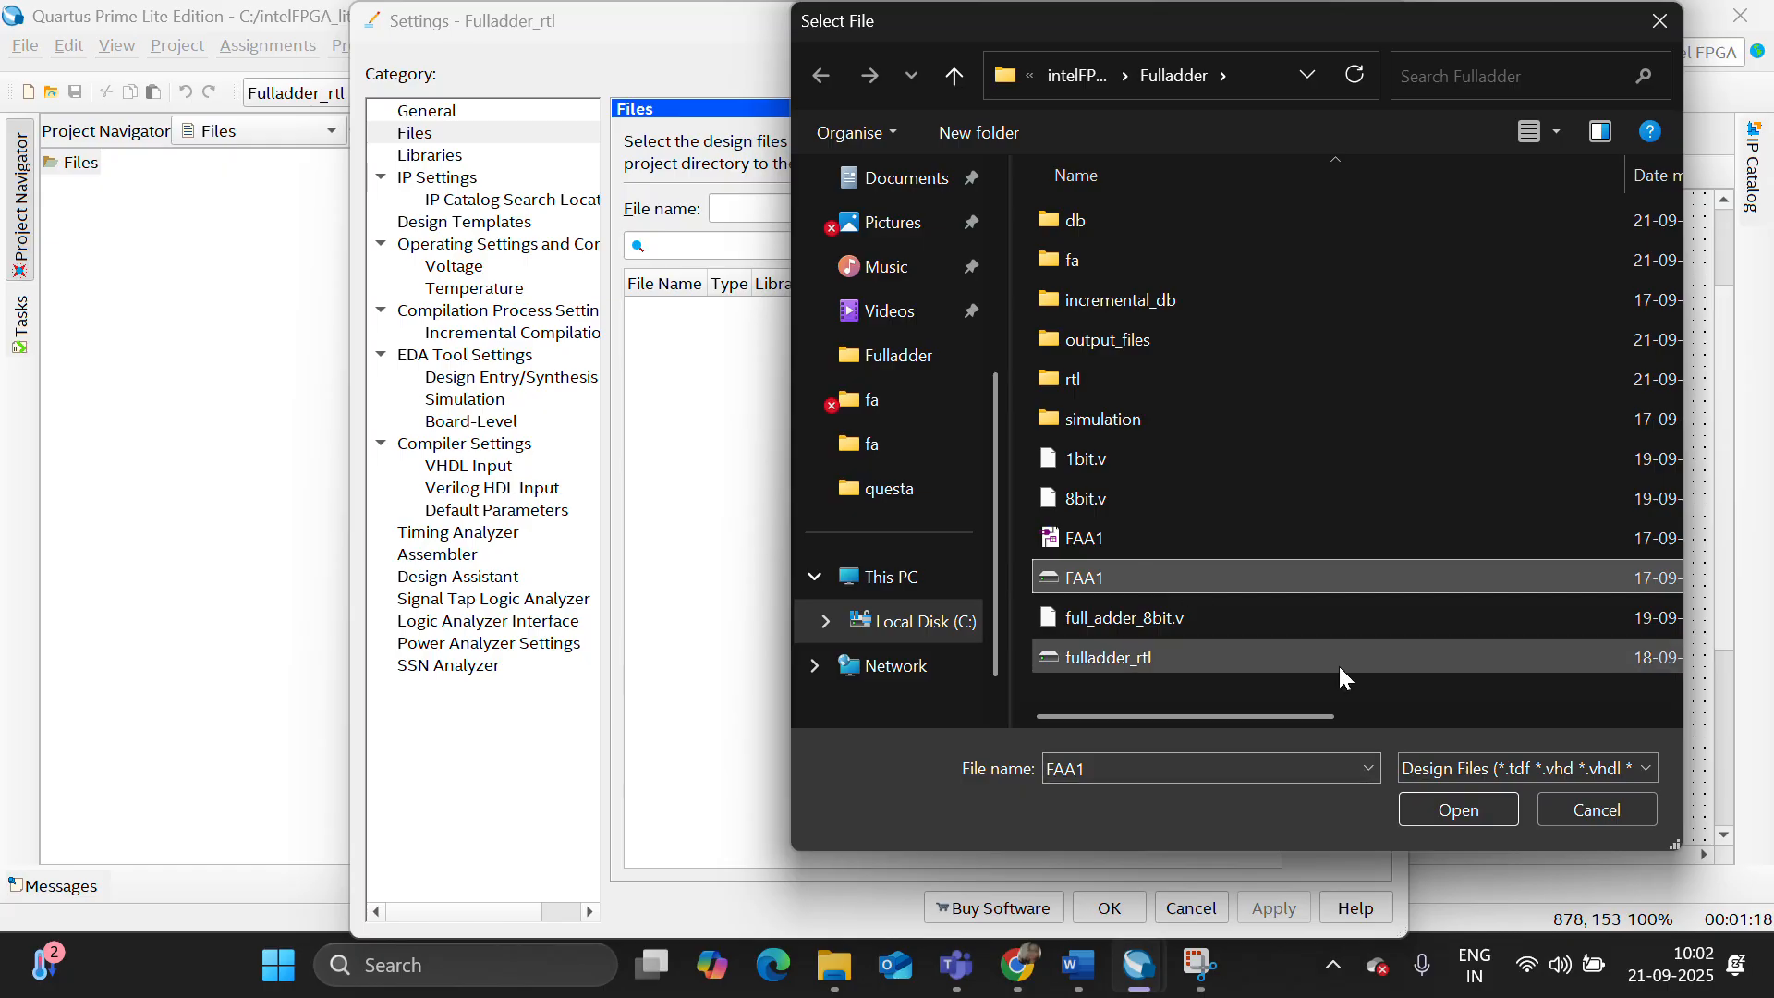
left_click(1459, 810)
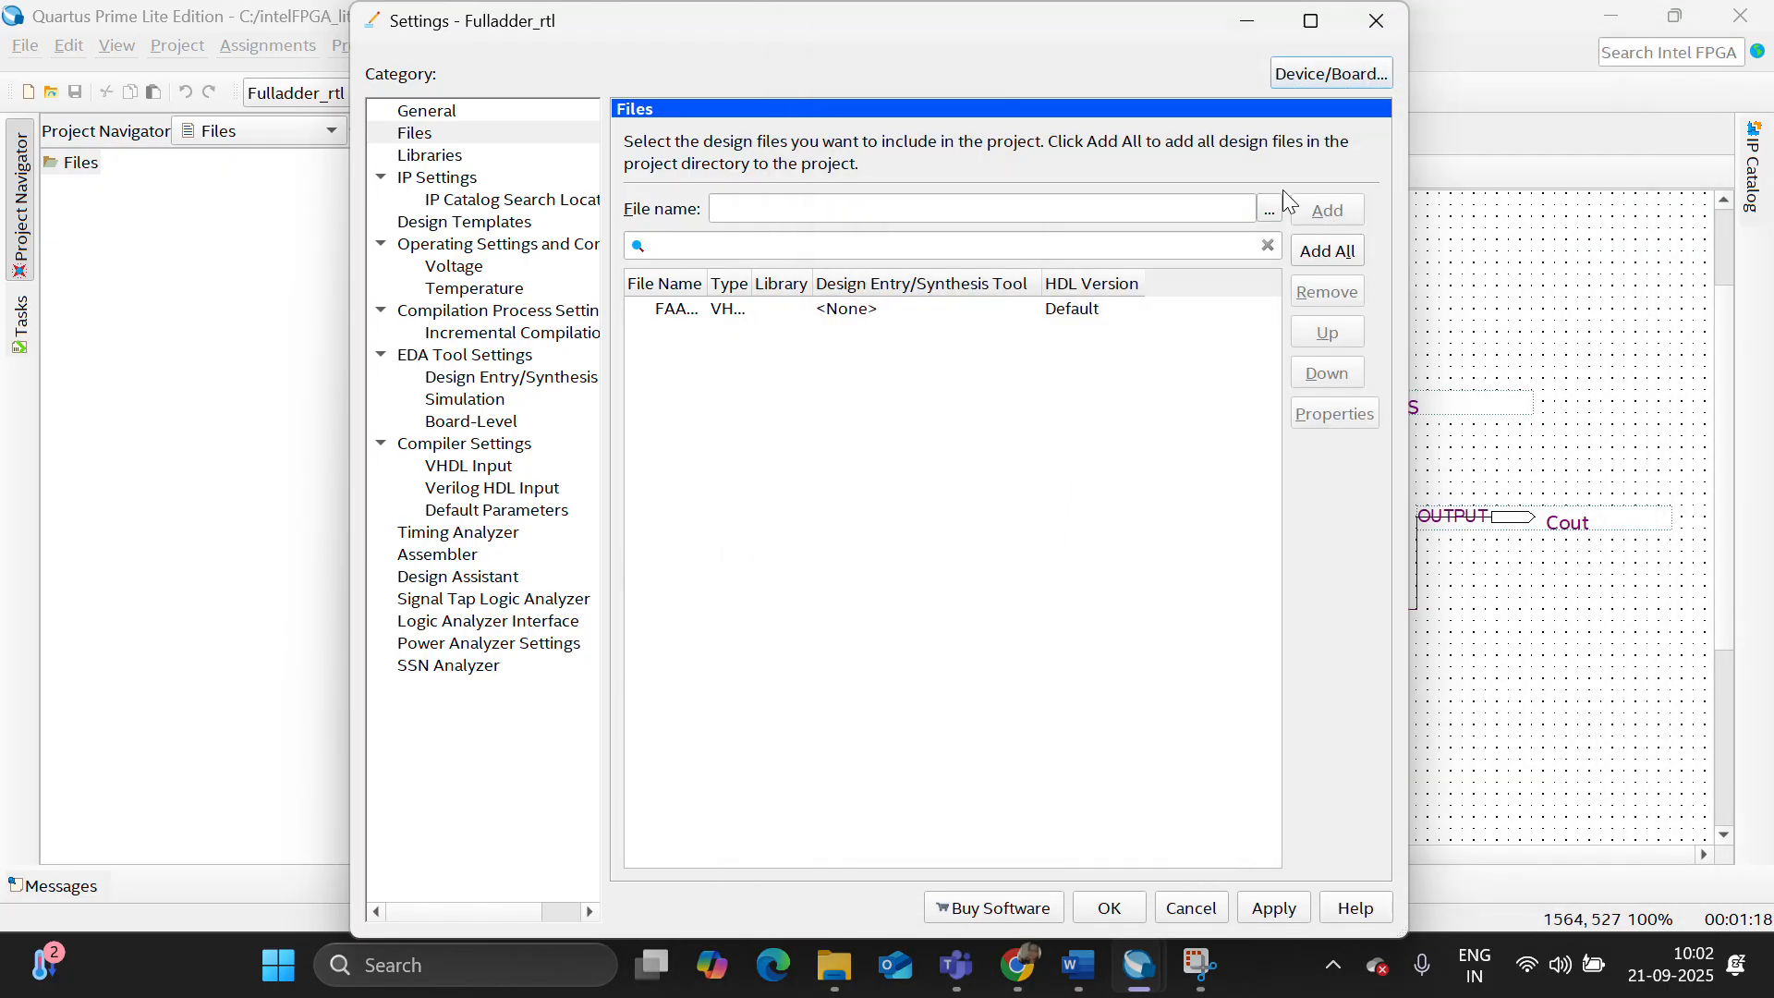
- Add the test bench FAA1_tb.vhd from the simulation/questa folder and accept the project file settings
left_click(1273, 216)
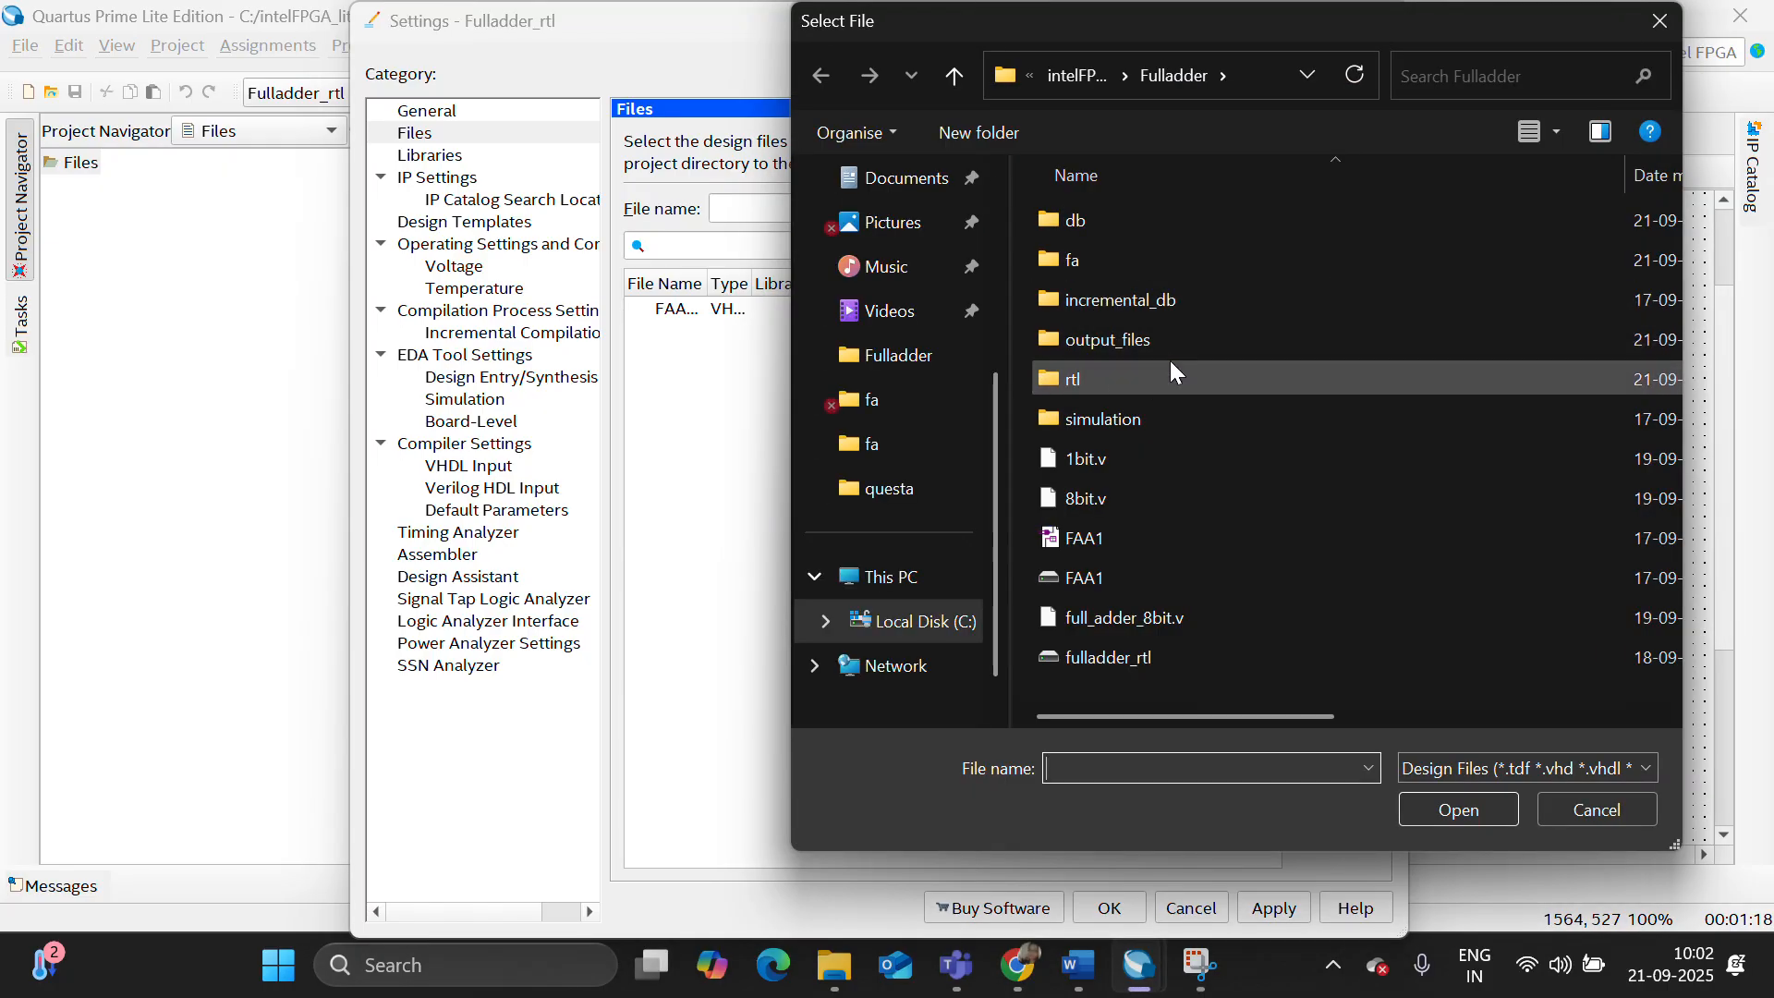
double_click(1167, 428)
double_click(1130, 222)
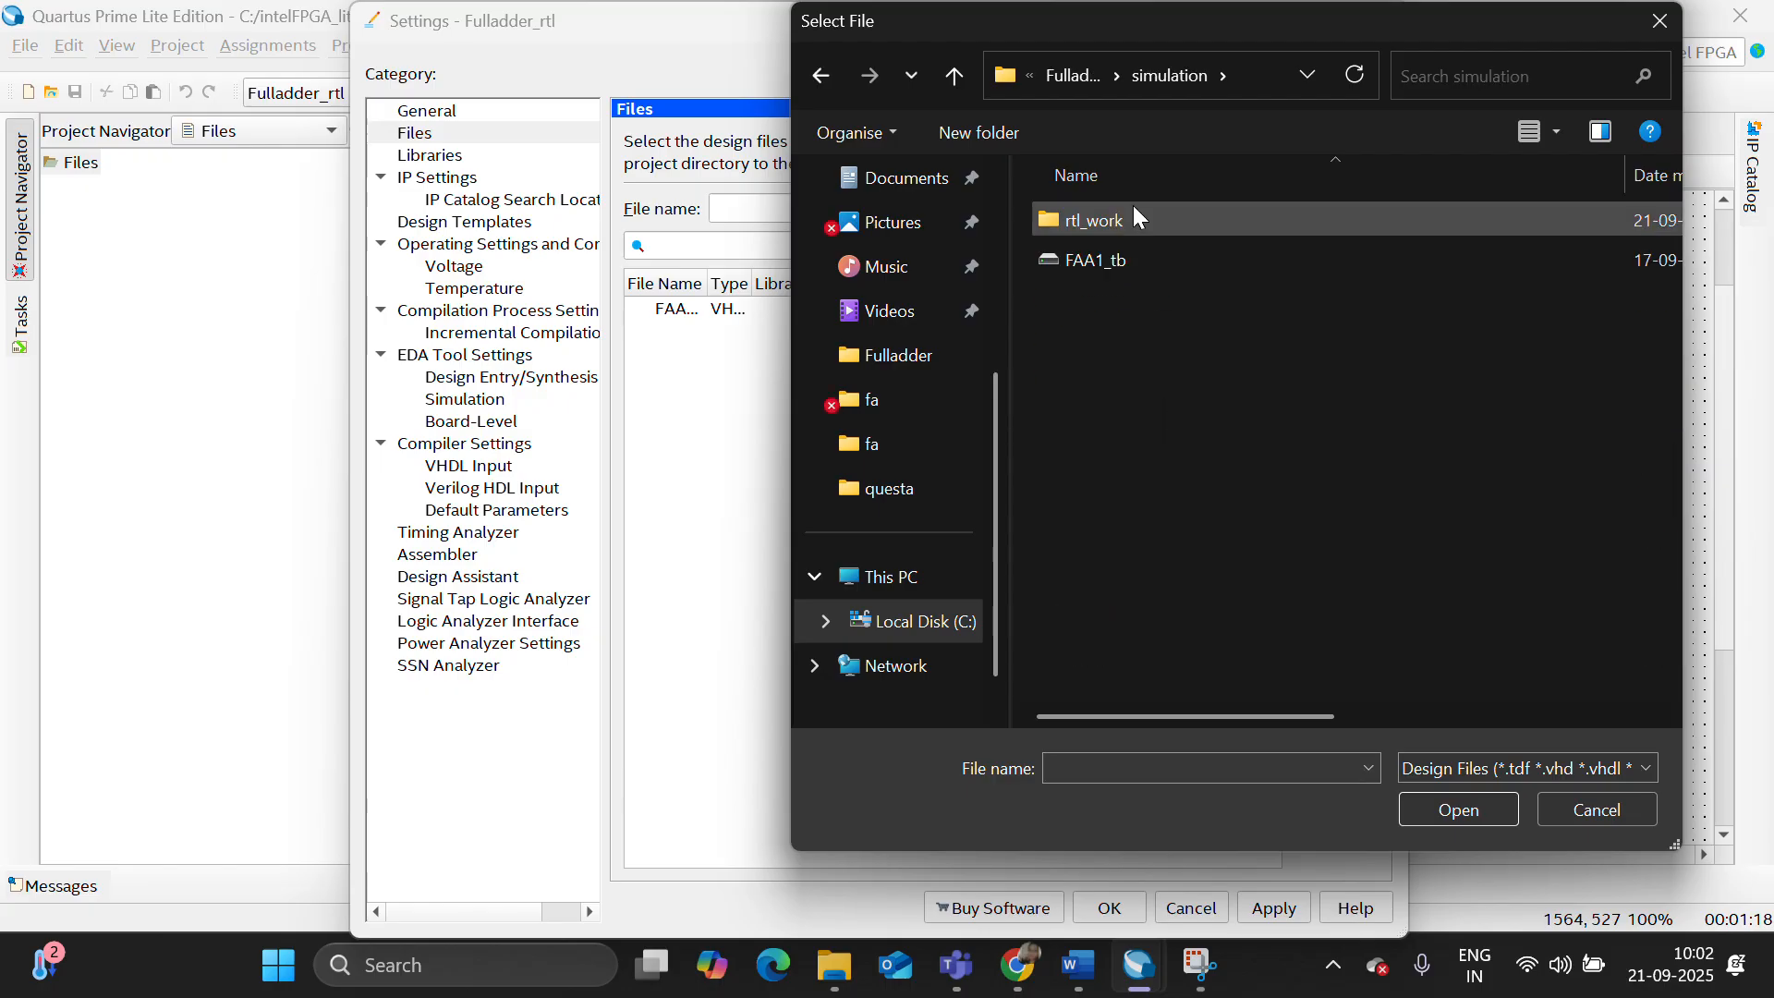
left_click(1140, 260)
left_click(1452, 810)
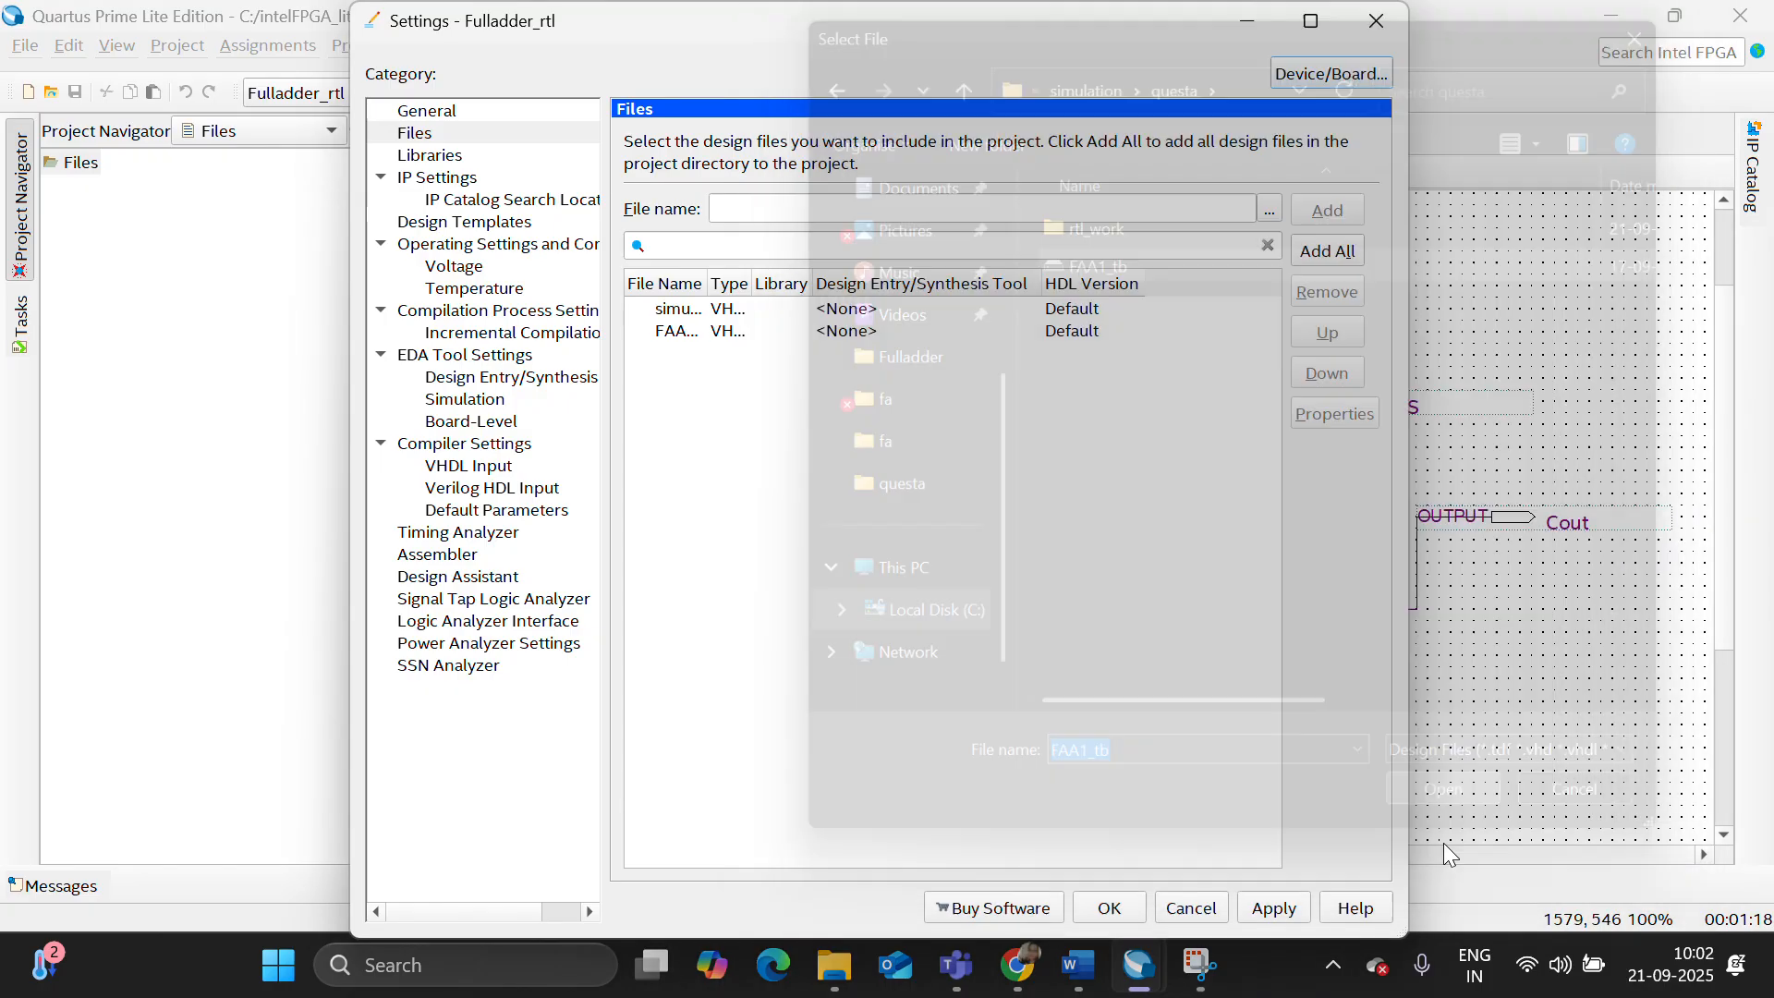
left_click(1111, 907)
- Set FAA1.vhd as the project's top-level entity
left_click(175, 215)
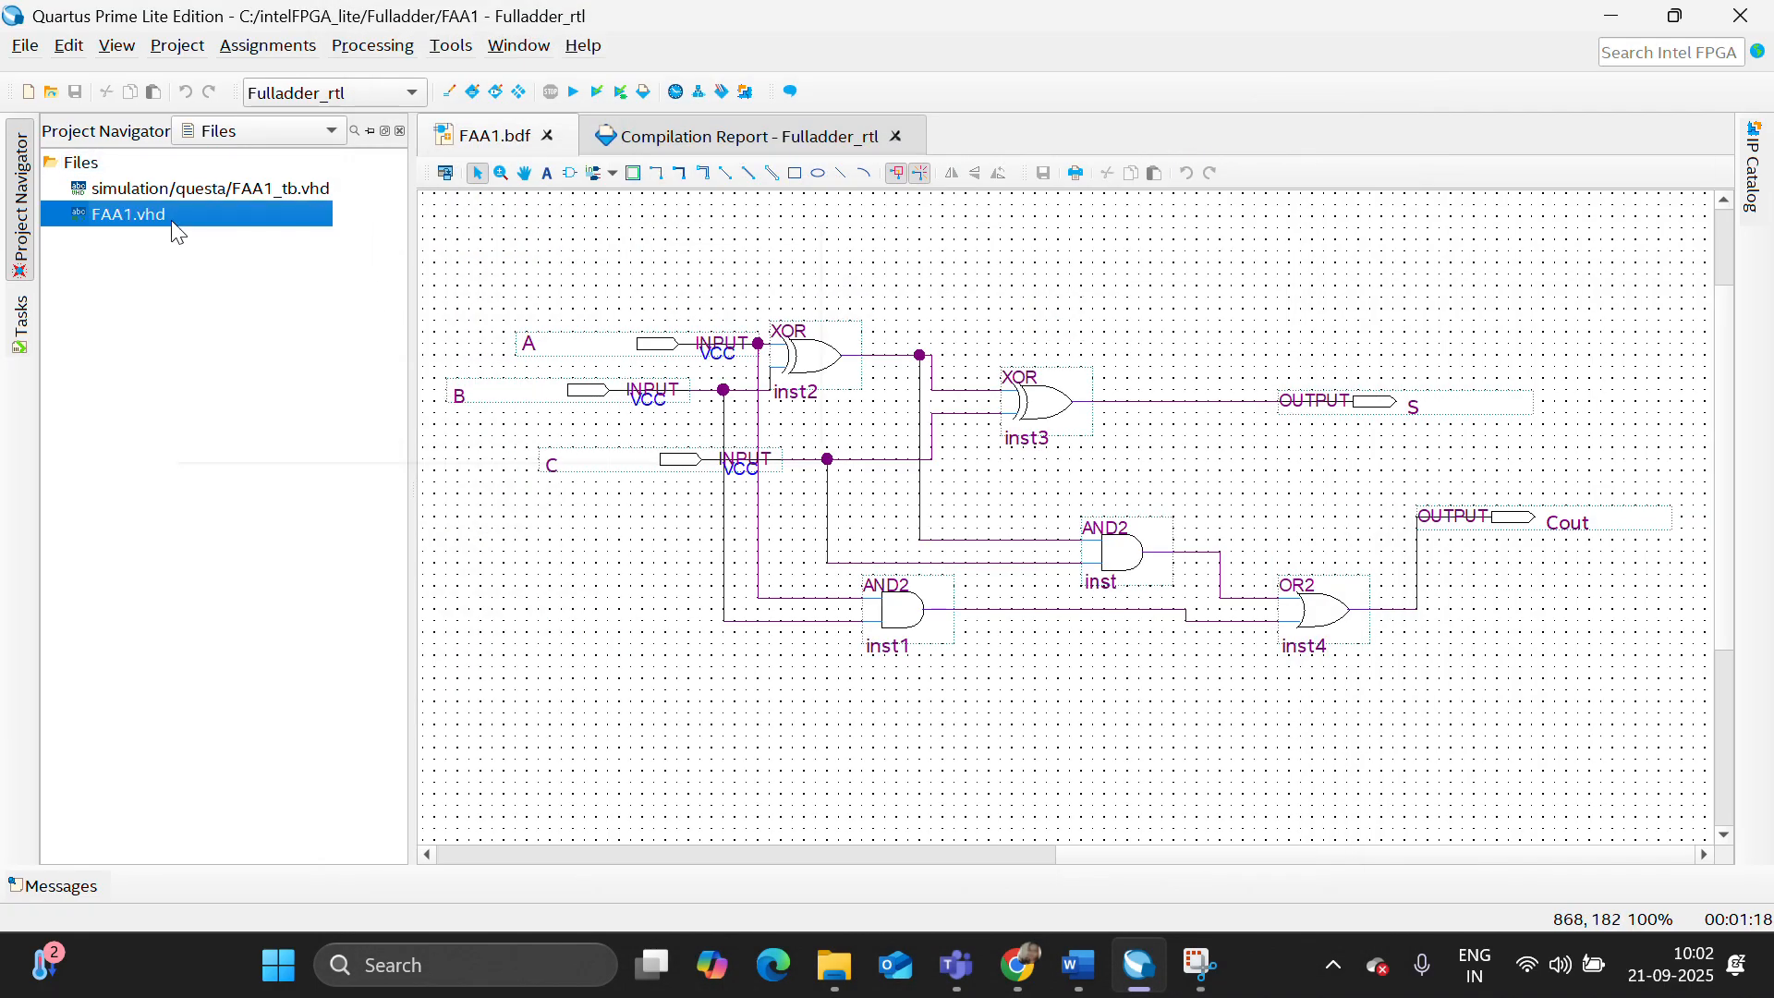
right_click(174, 220)
left_click(282, 300)
- Open the FAA1_tb.vhd test bench and examine its signals, port map and input stimulus through the end of the file
double_click(245, 187)
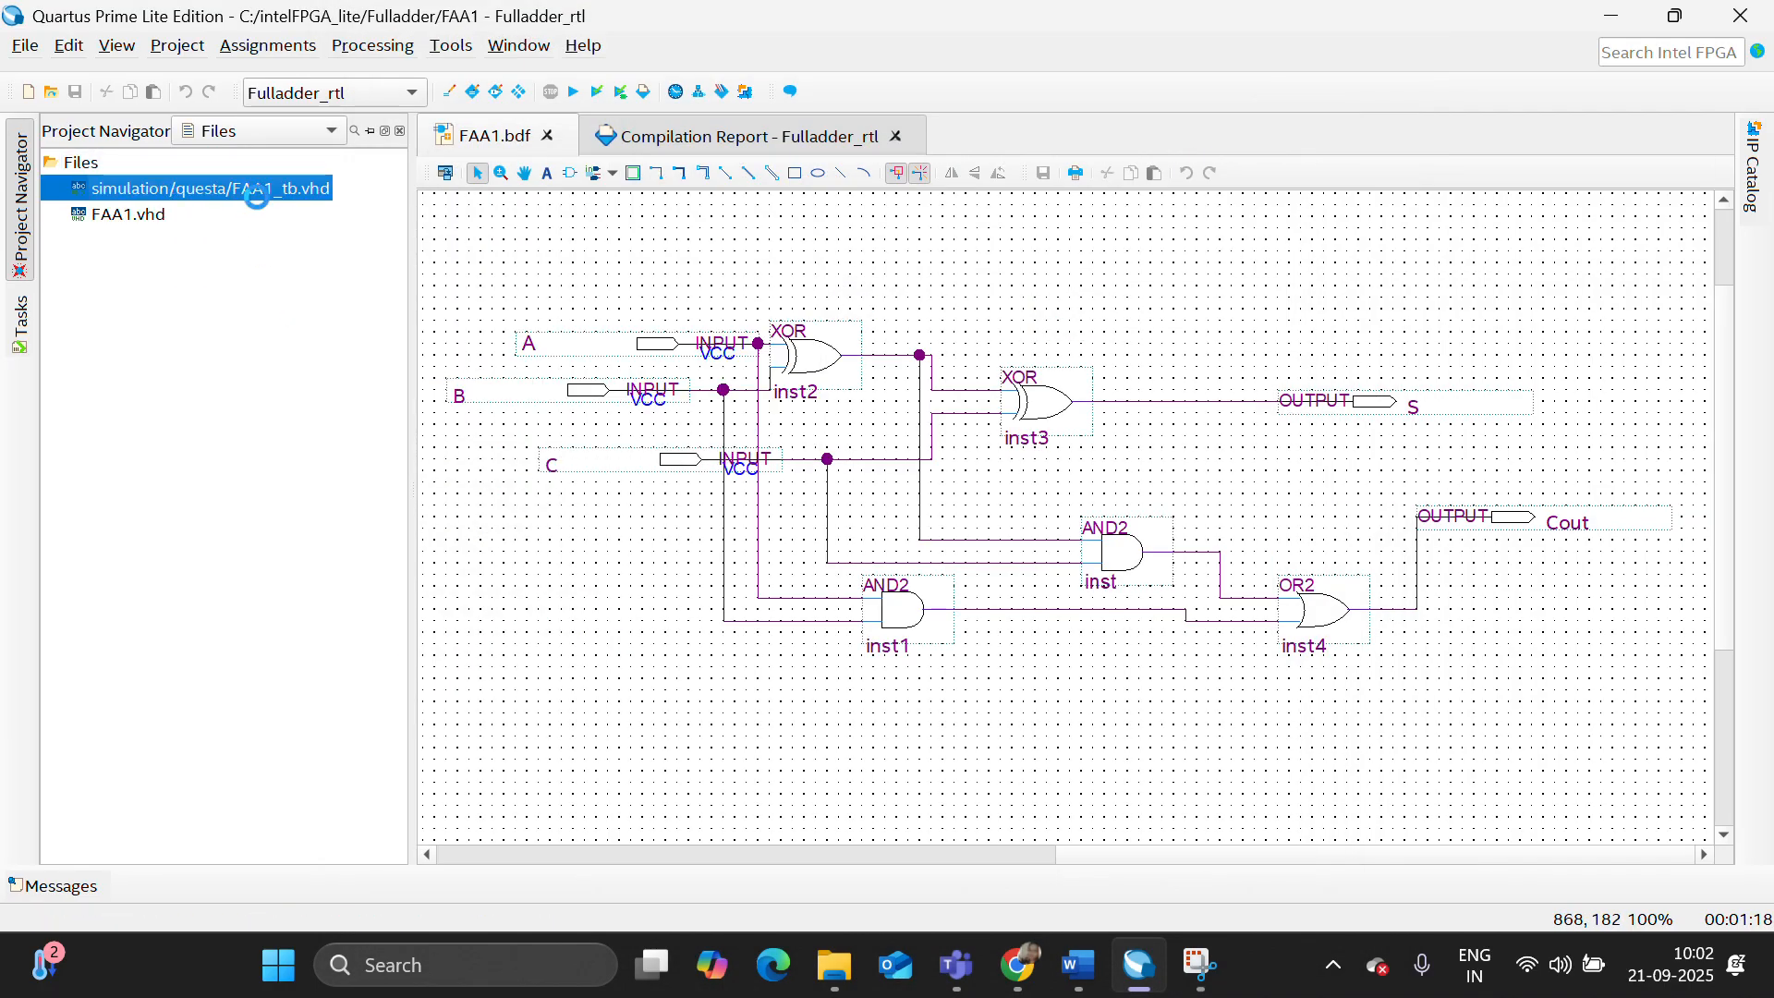
scroll(682, 323, "down", 20)
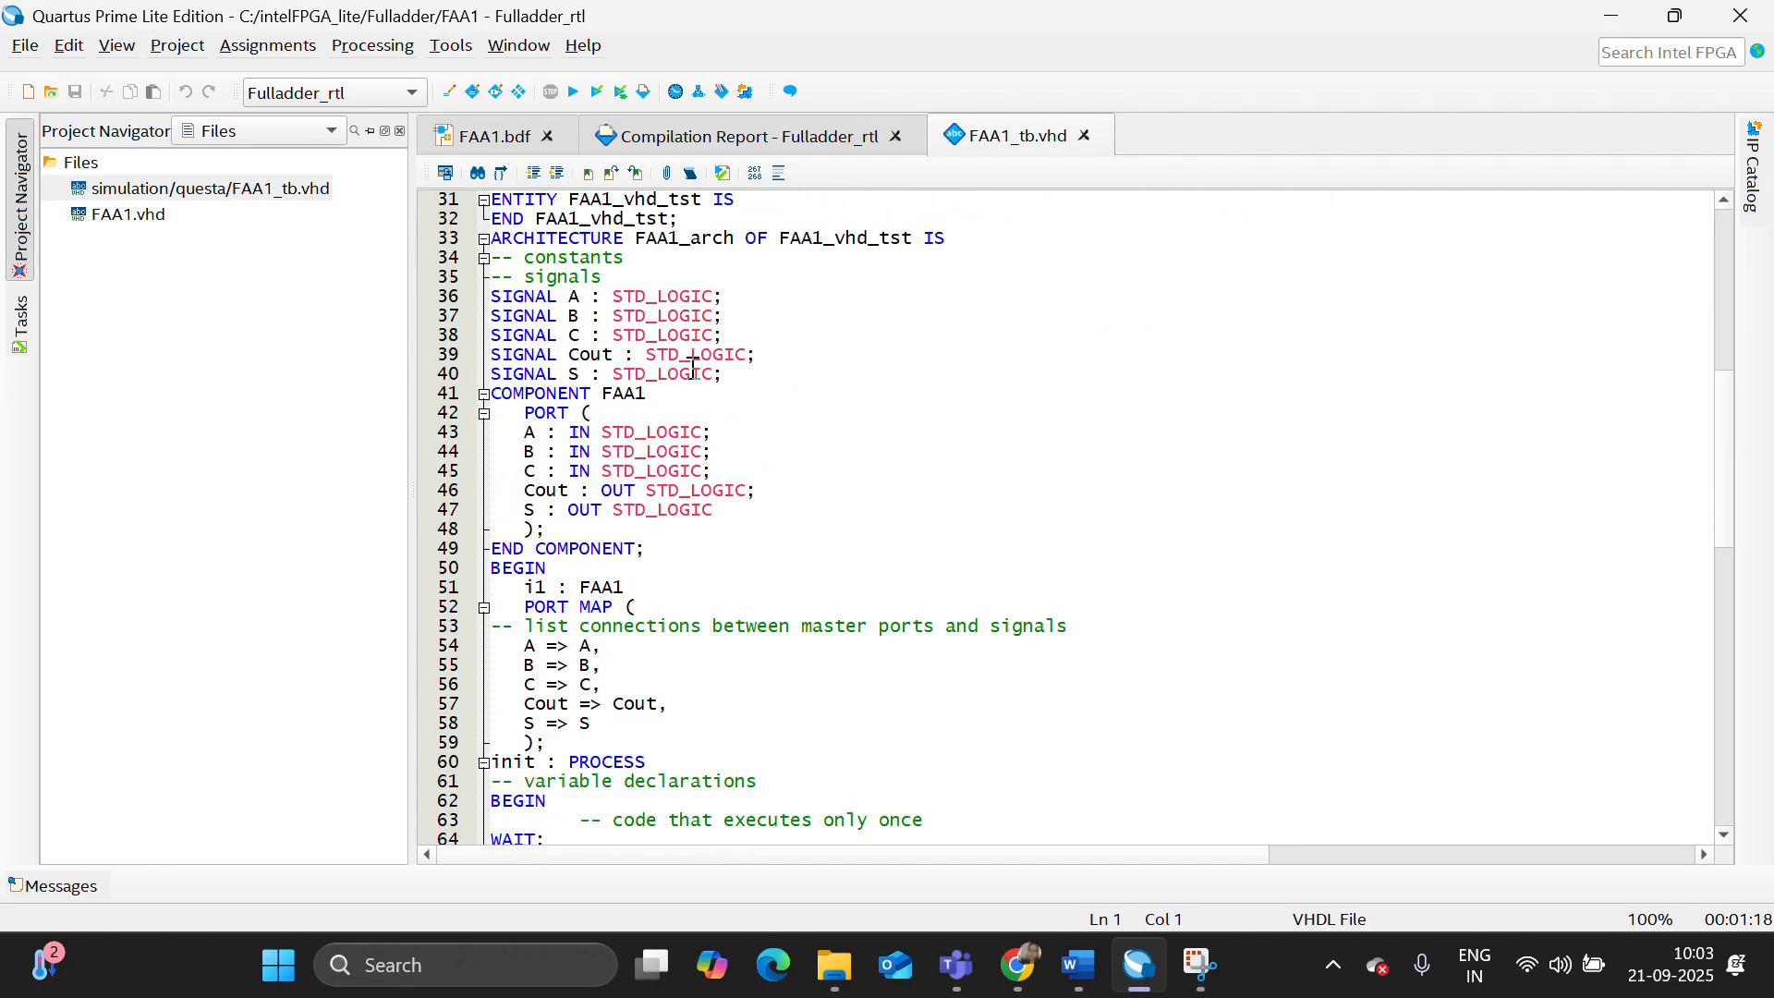
scroll(702, 370, "down", 4)
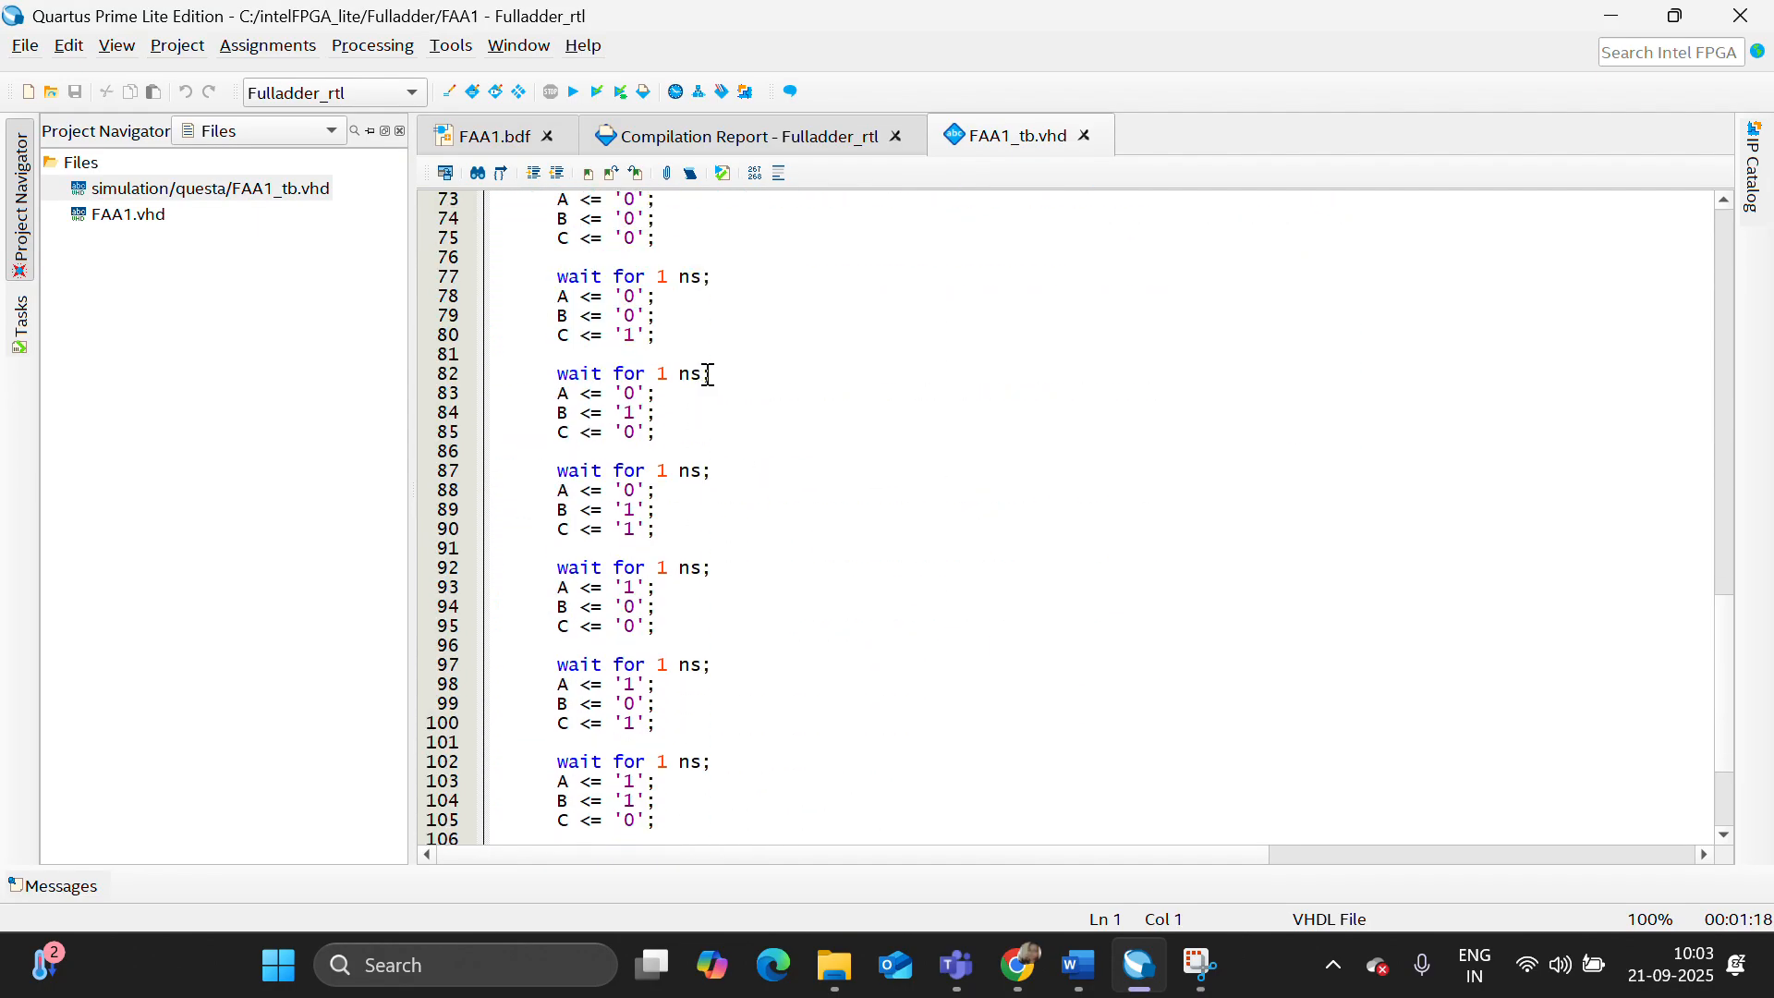
scroll(660, 356, "down", 4)
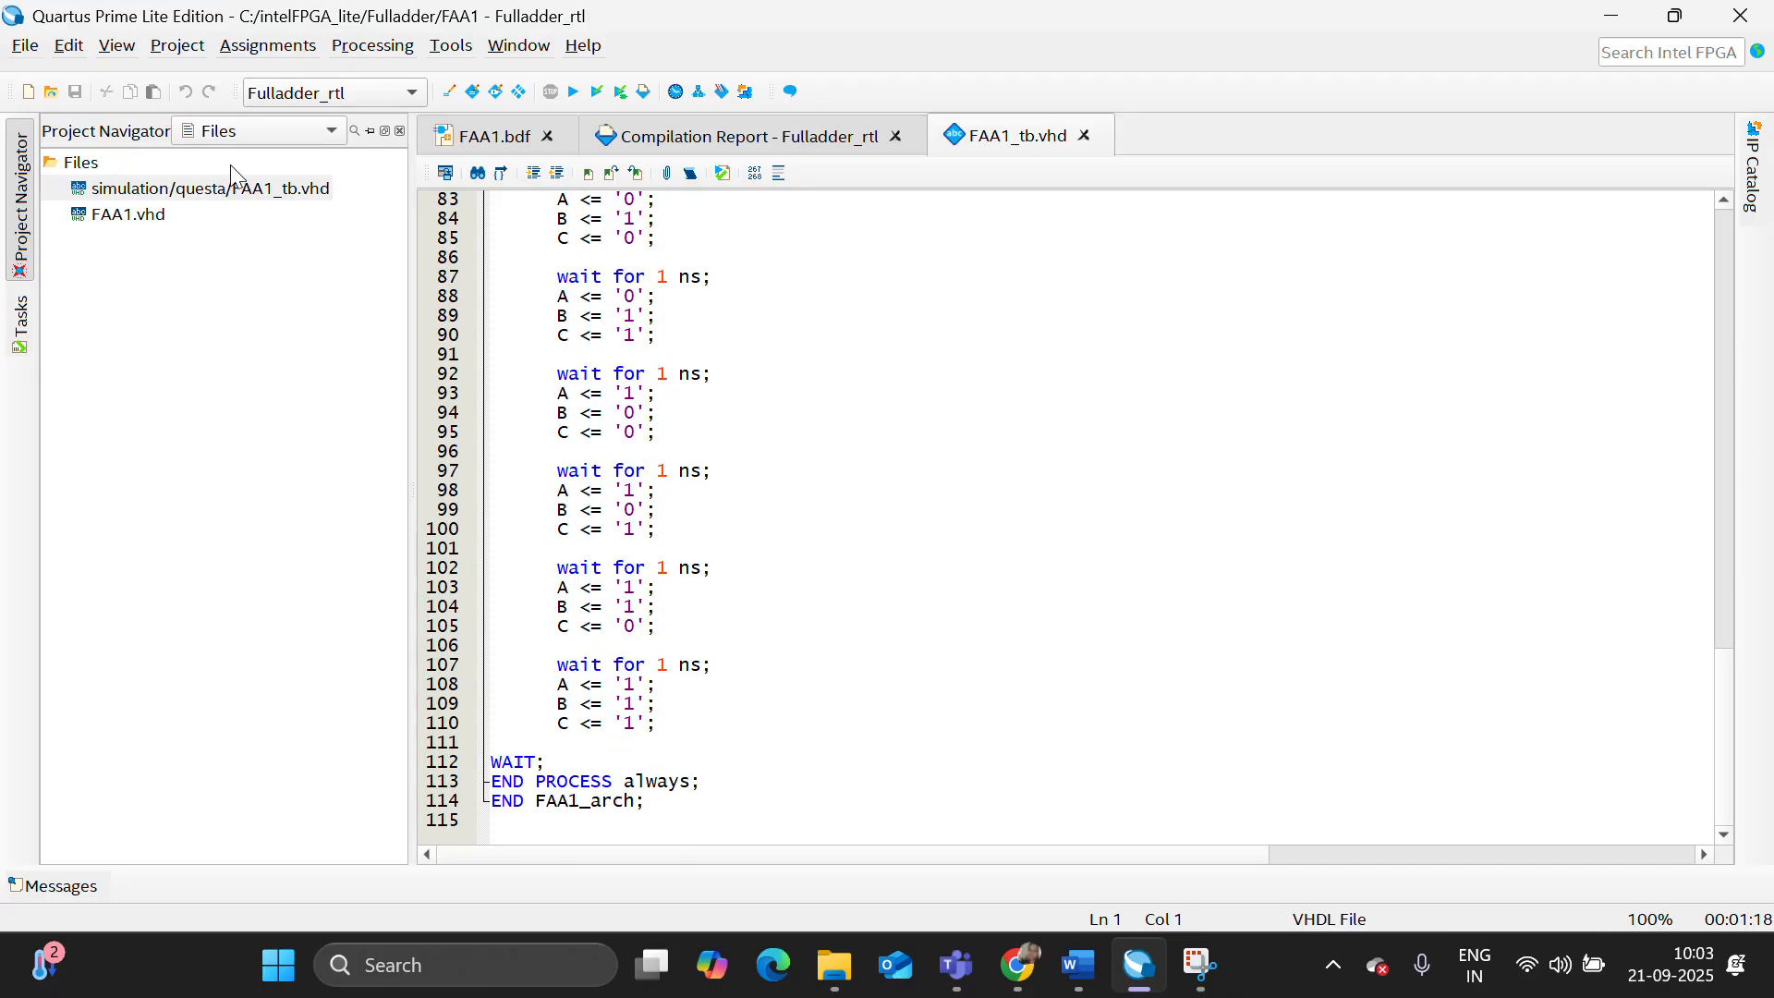
- Run a full compilation of the VHDL design and show the compilation task progress
left_click(130, 214)
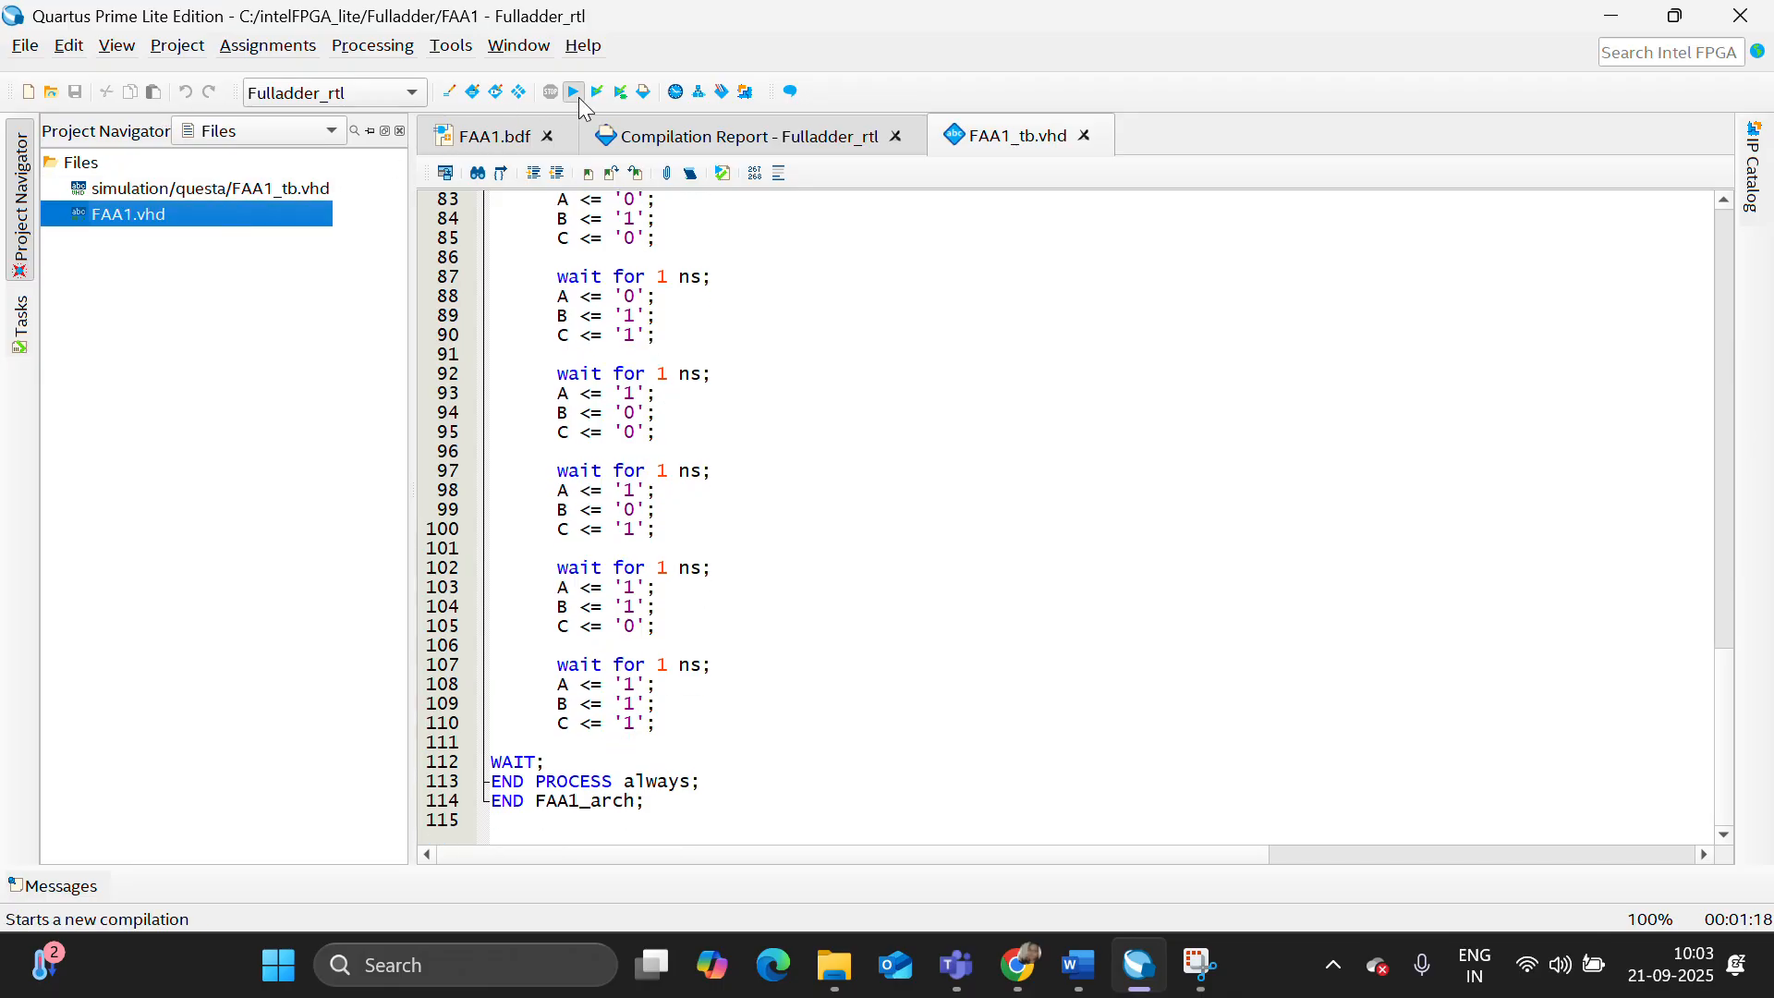
left_click(574, 93)
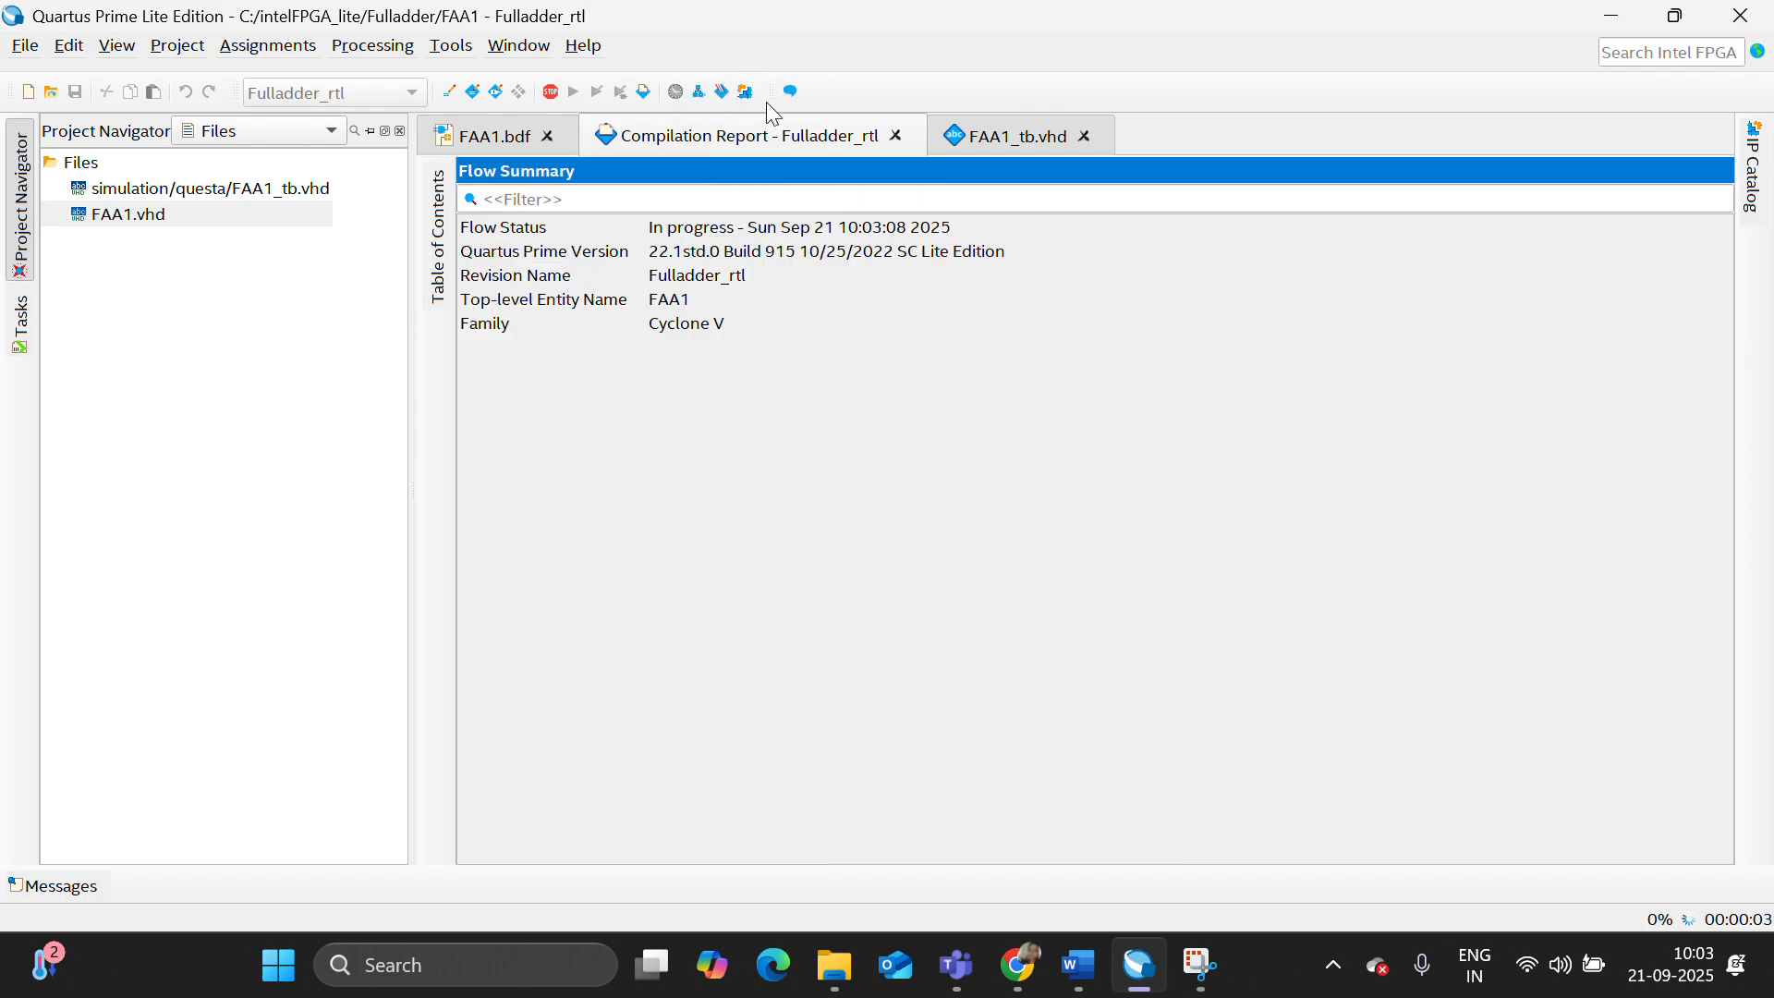
left_click(20, 324)
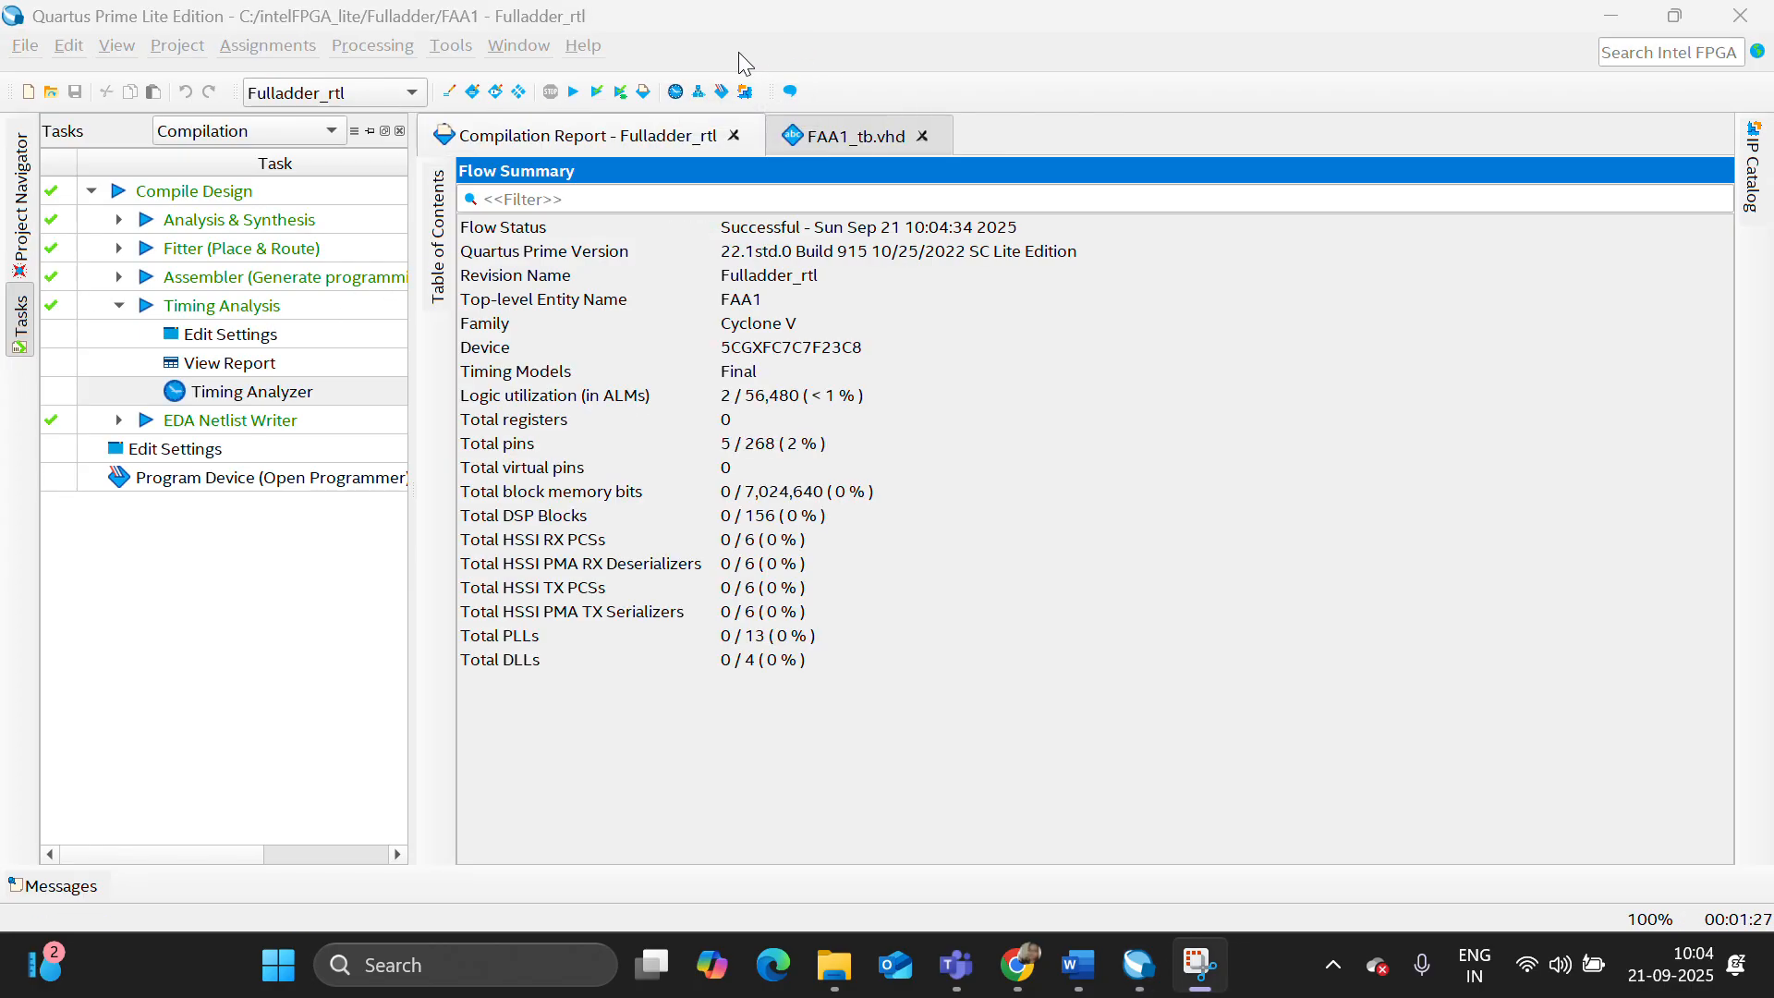
- Examine the Resource Utilization by Entity report for the compiled VHDL design, including its ALUT and pin columns
left_click(440, 245)
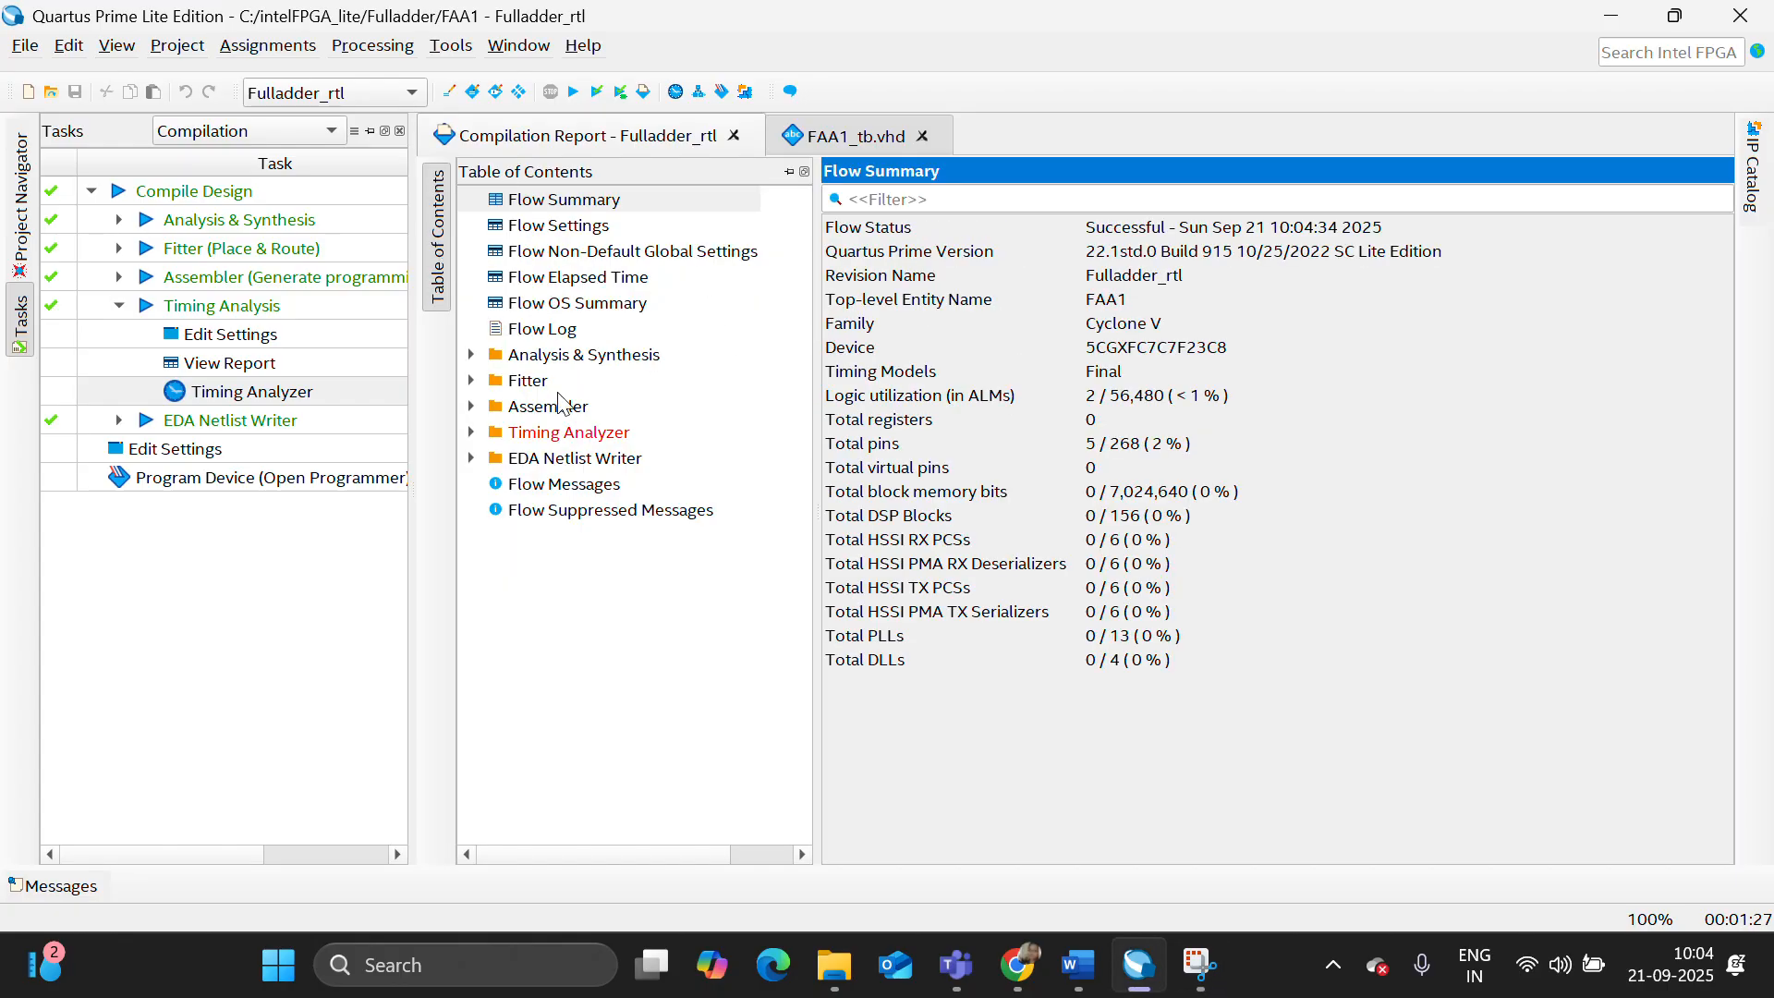
left_click(472, 357)
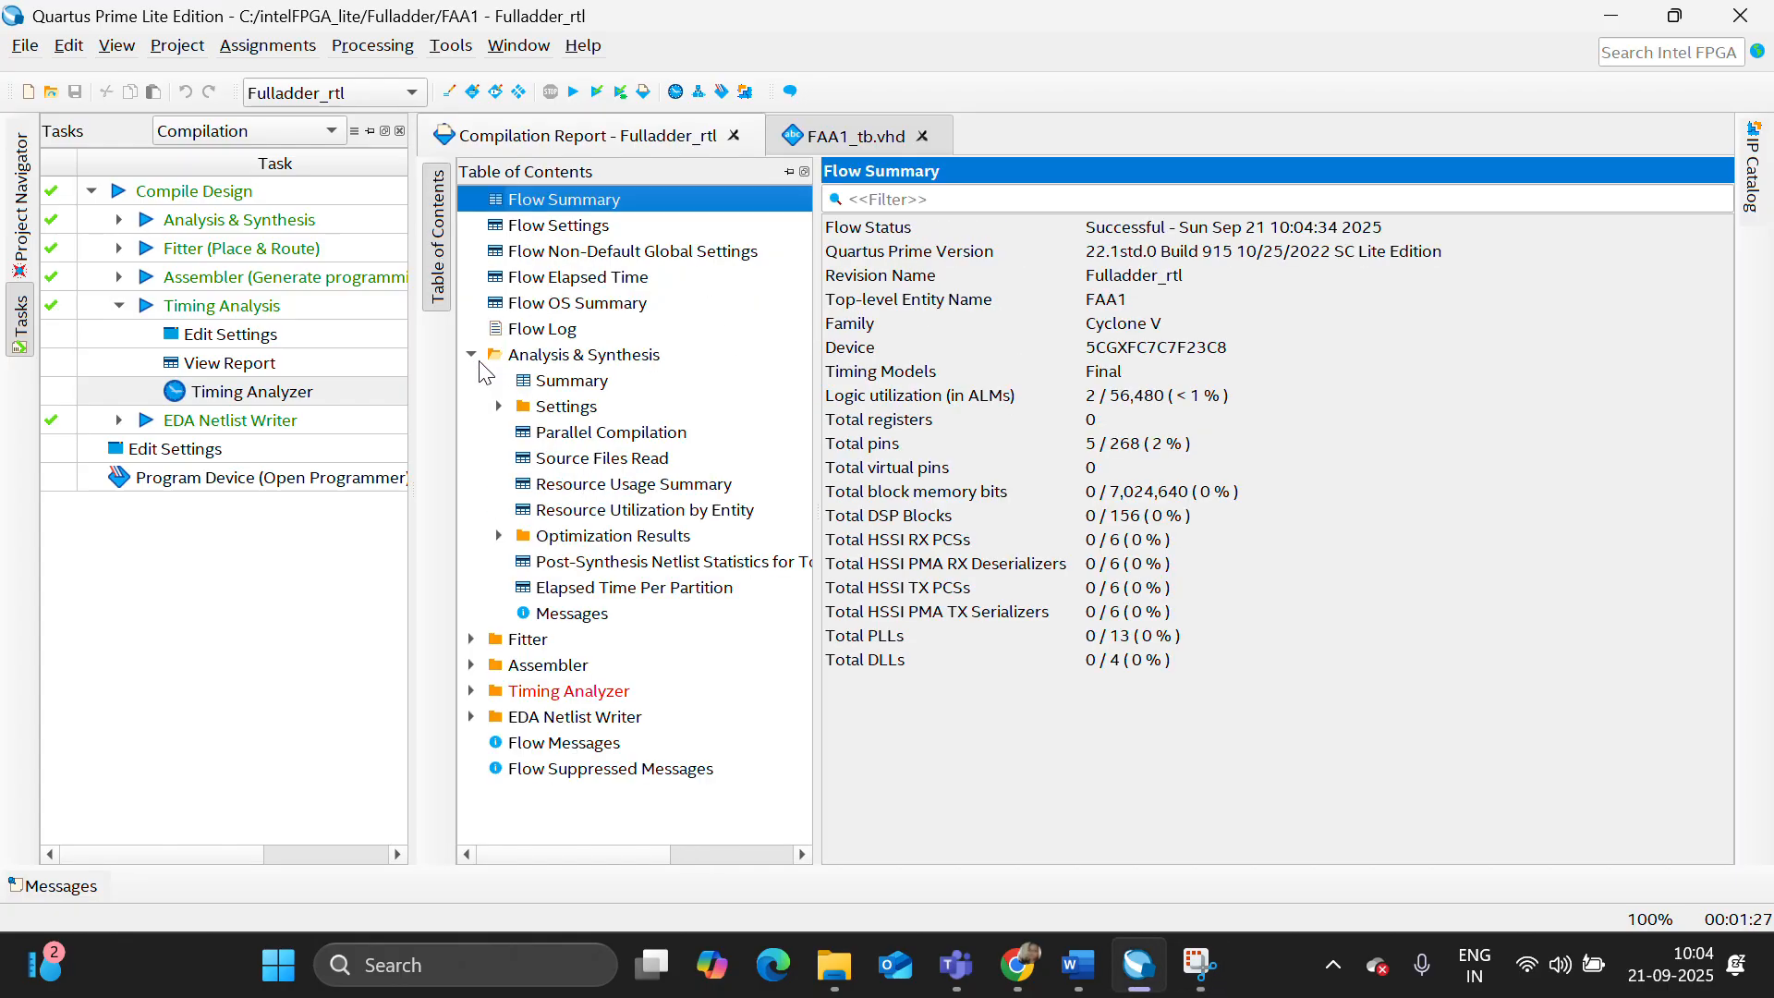
left_click(628, 511)
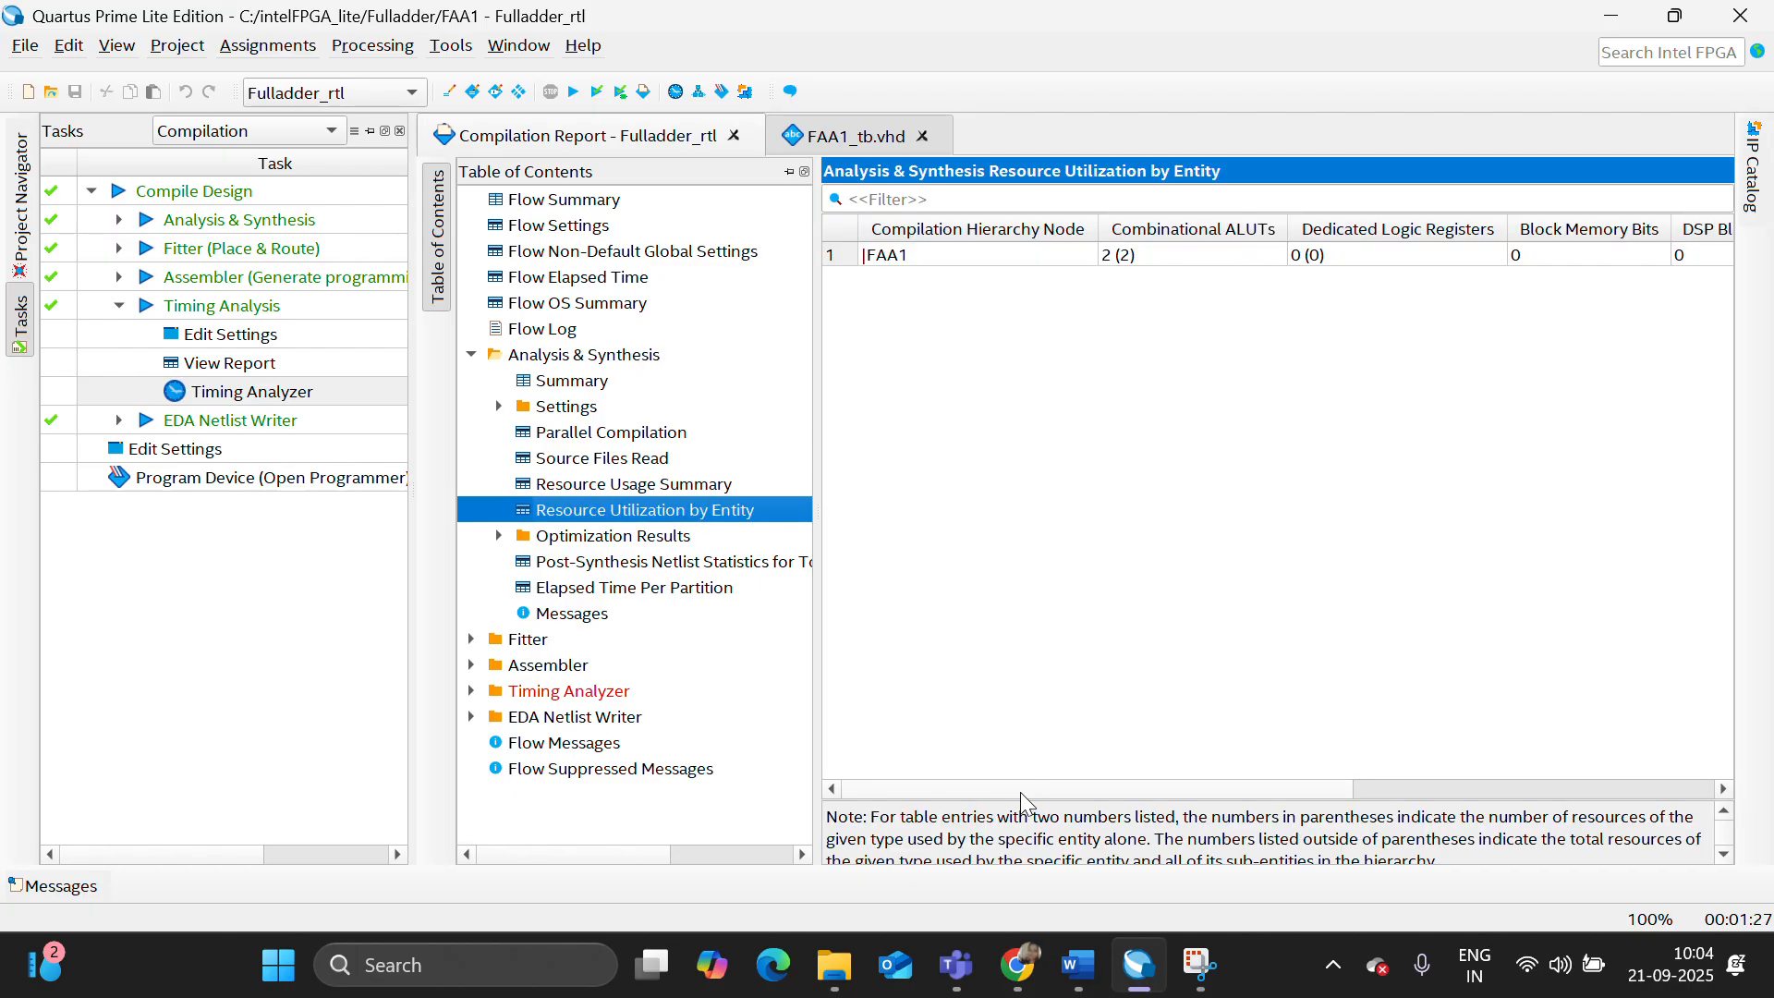
scroll(1021, 795, "right", 3)
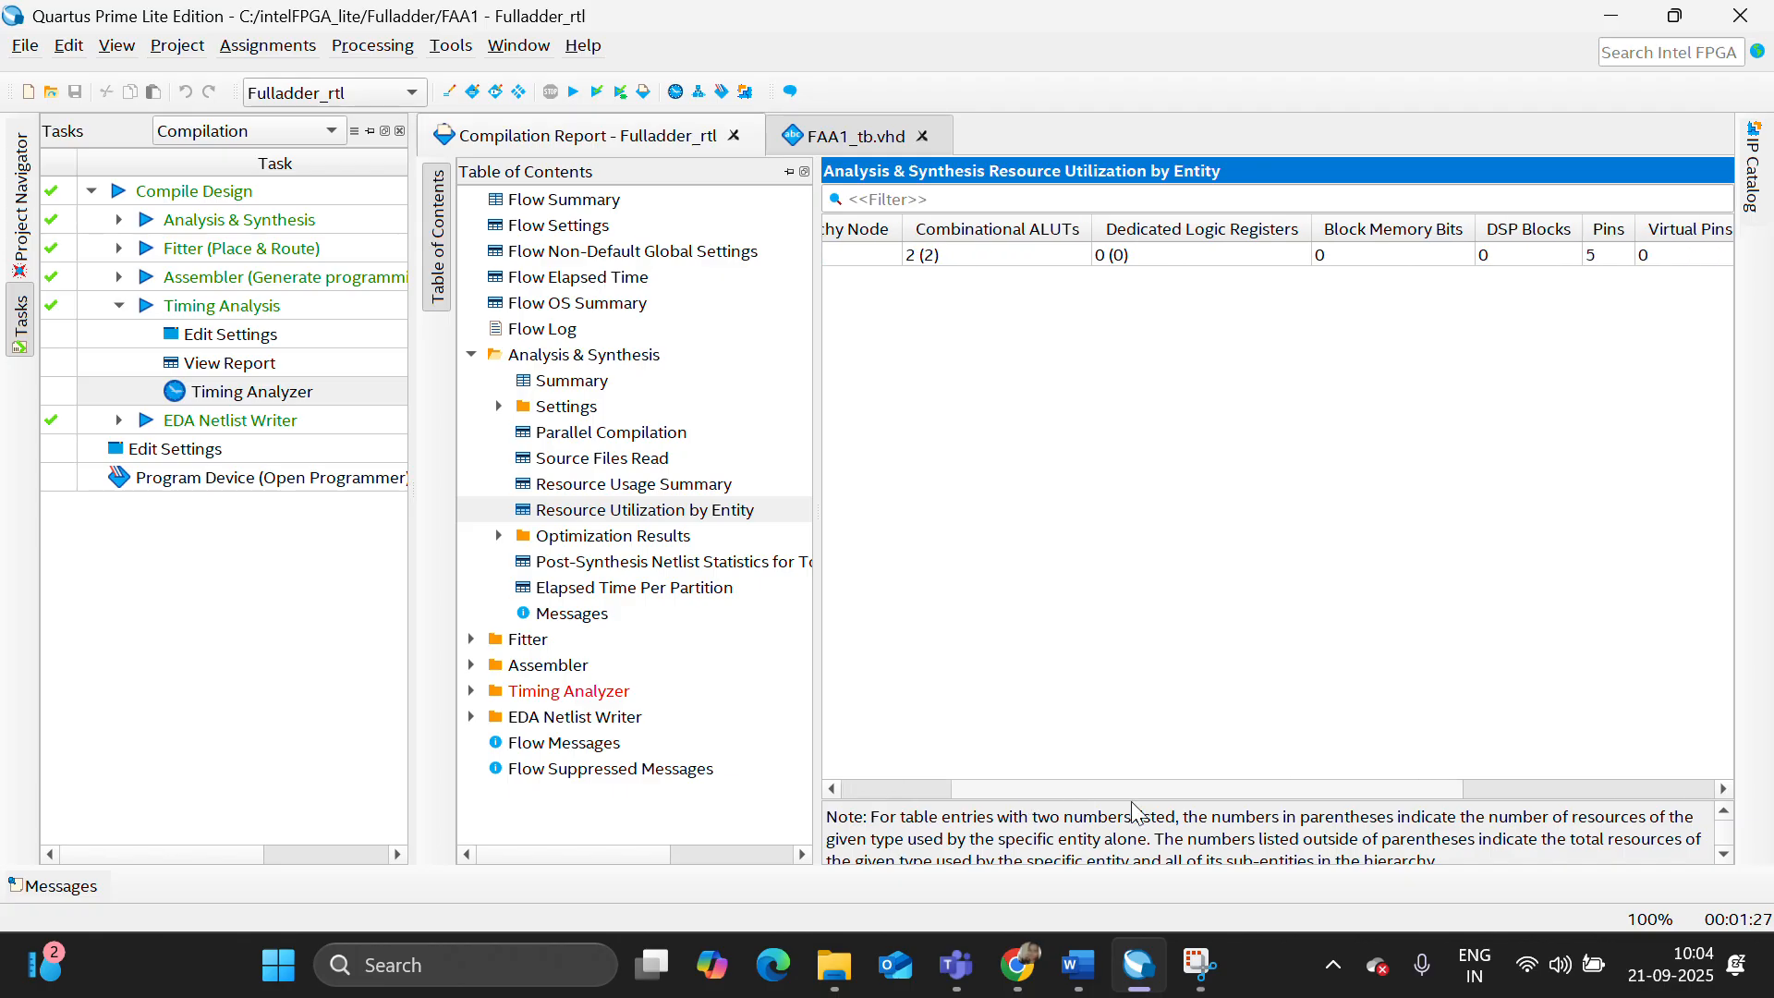
- Open the Timing Analyzer, generate a Report Path delay report for one path with multi-corner reports enabled, and close the analyzer
double_click(265, 395)
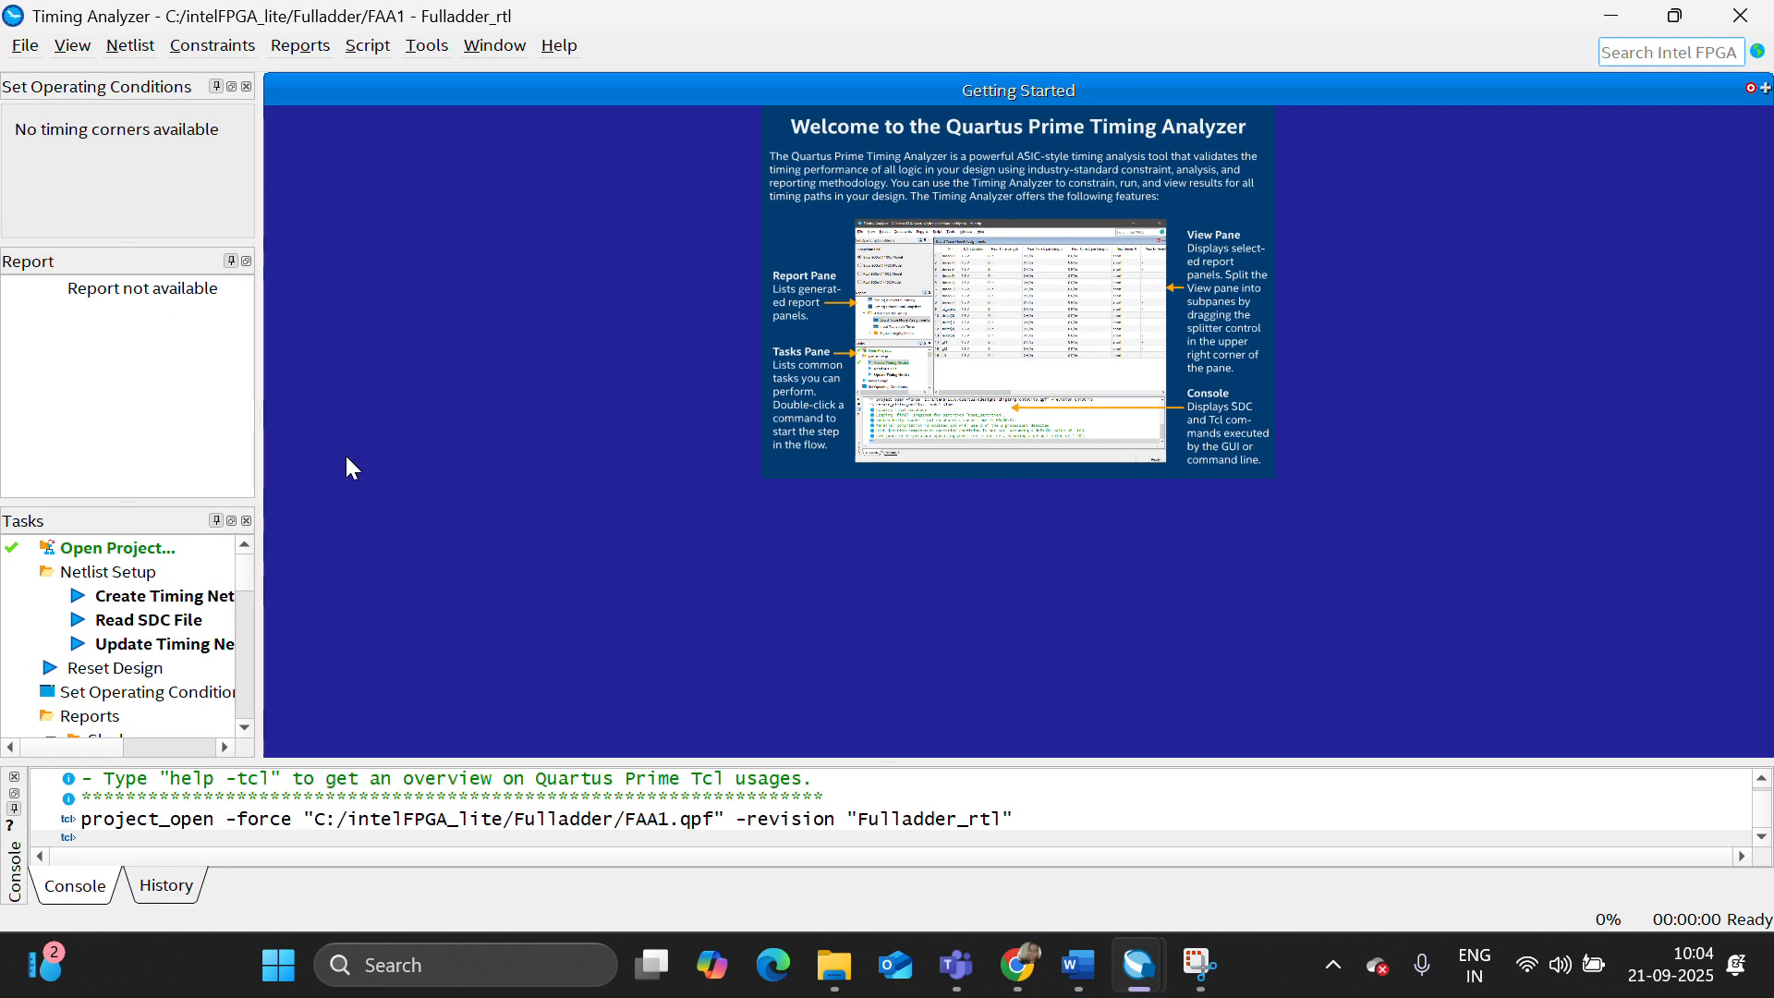
scroll(143, 631, "down", 8)
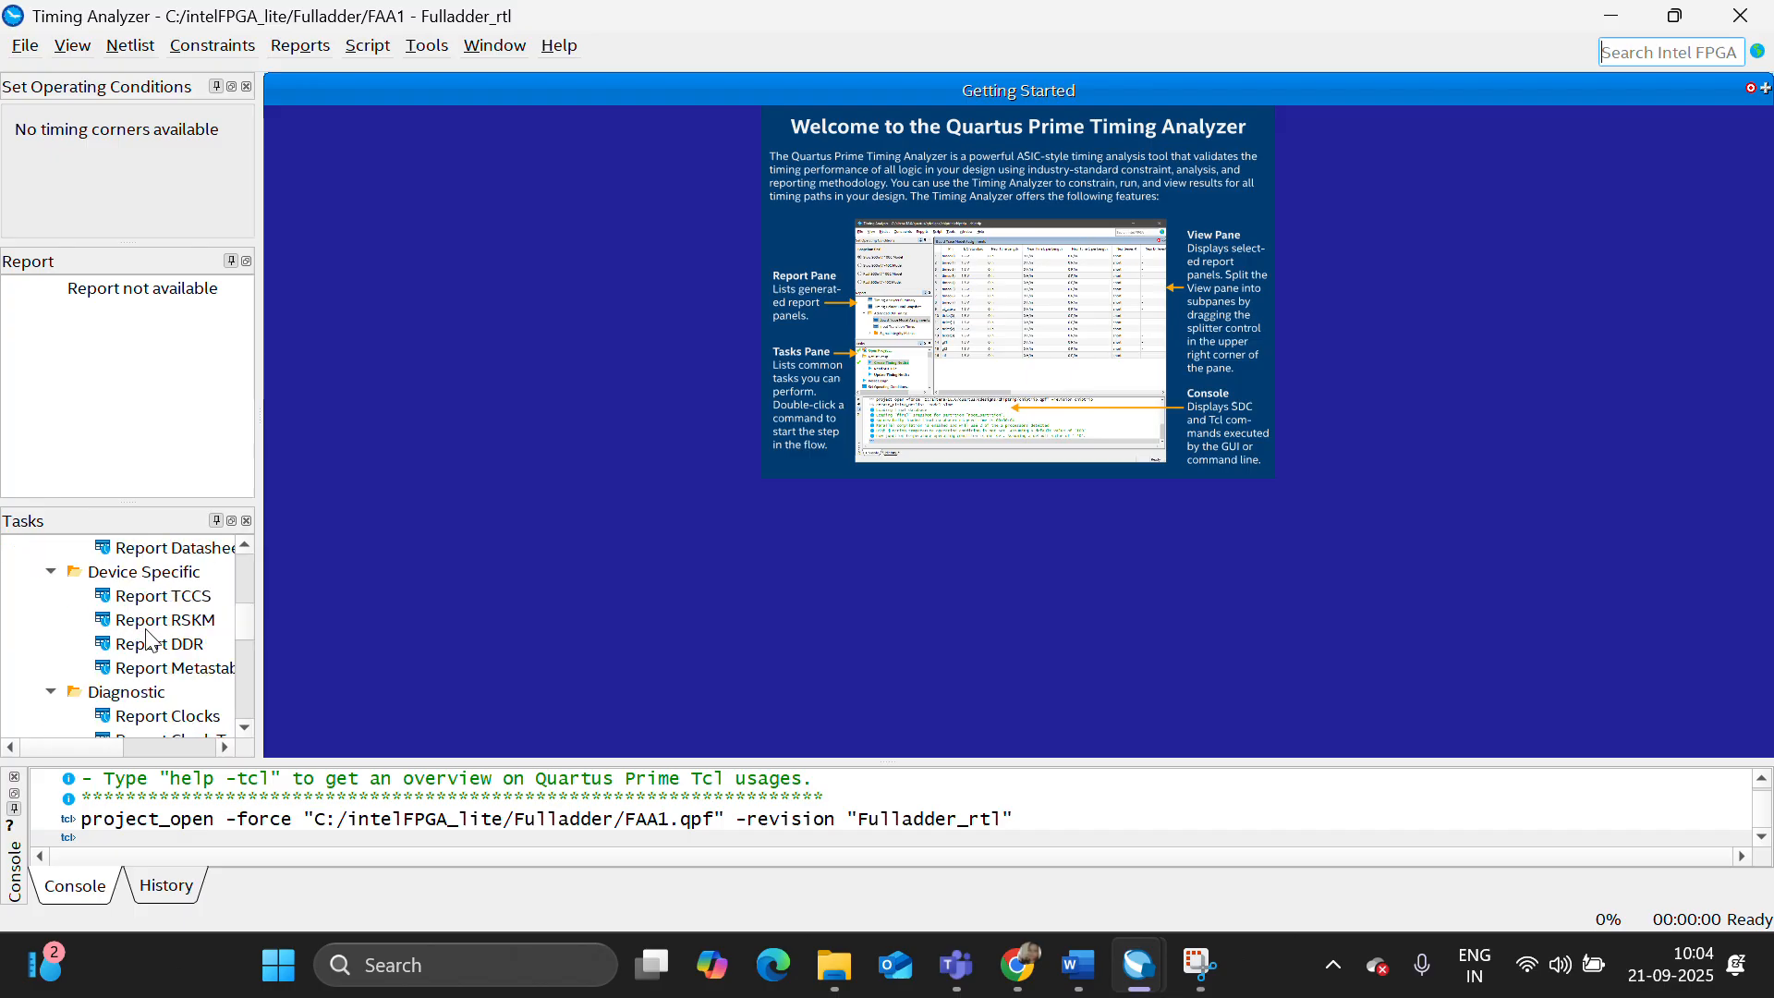
scroll(185, 663, "down", 2)
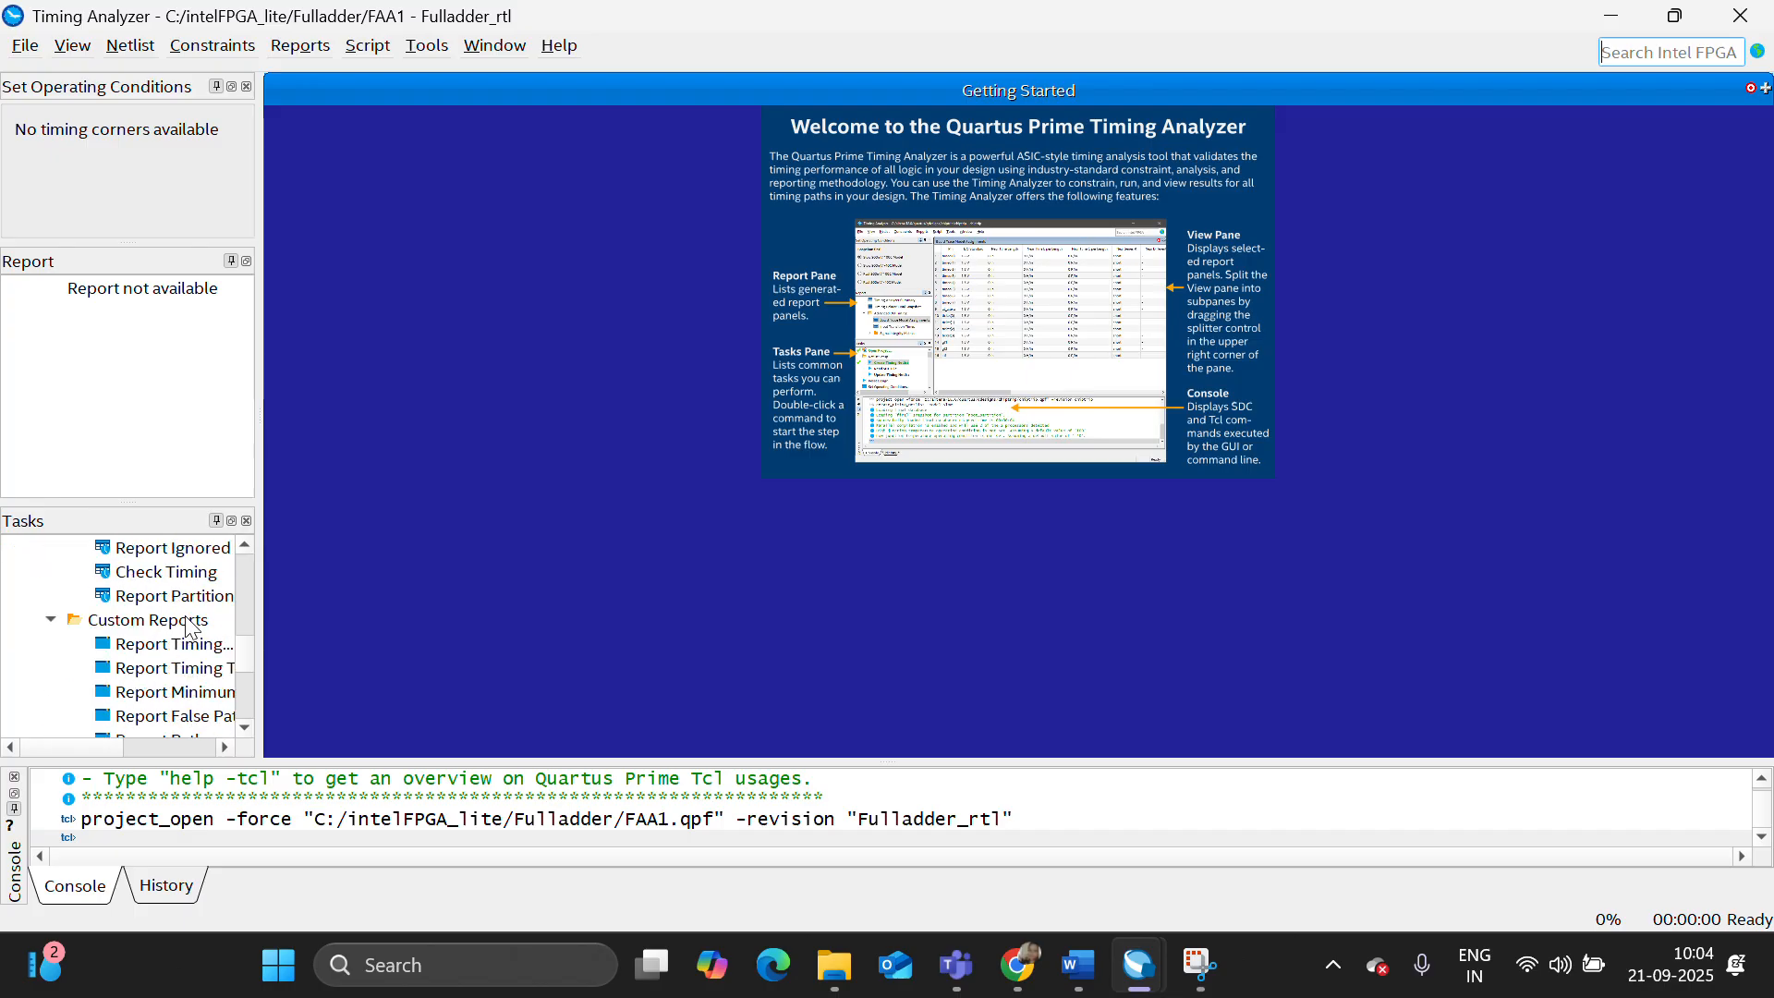
scroll(190, 647, "down", 1)
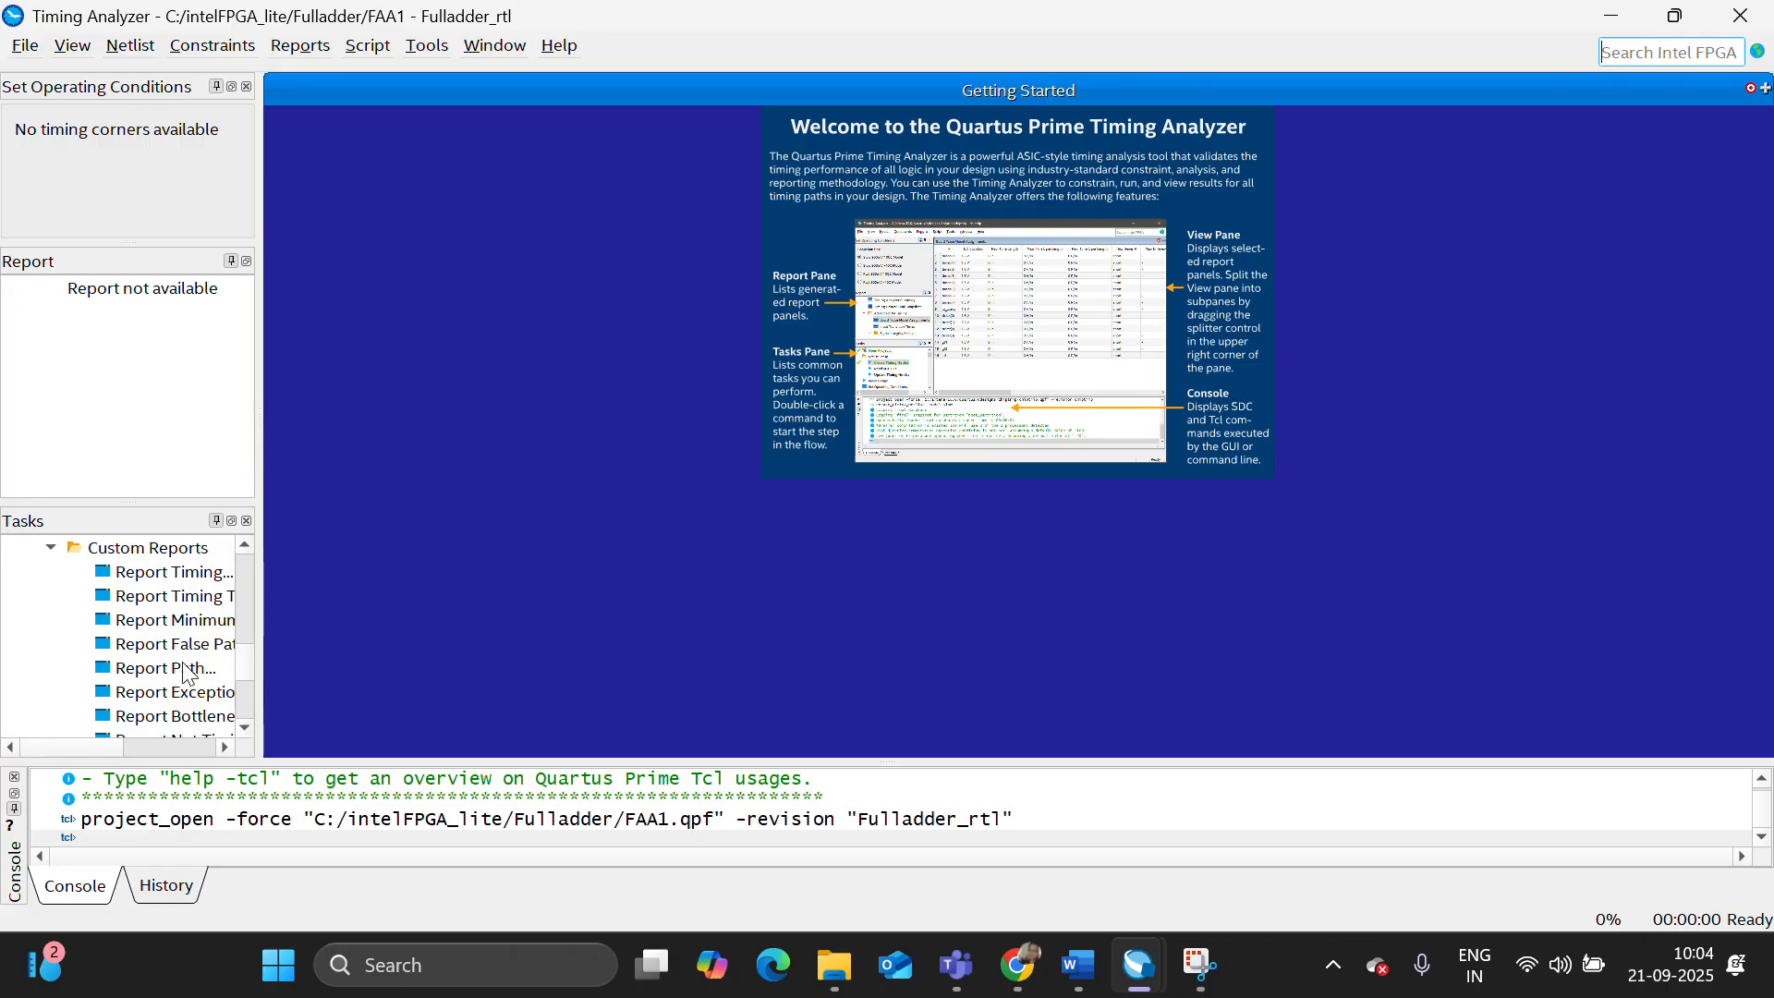
double_click(185, 668)
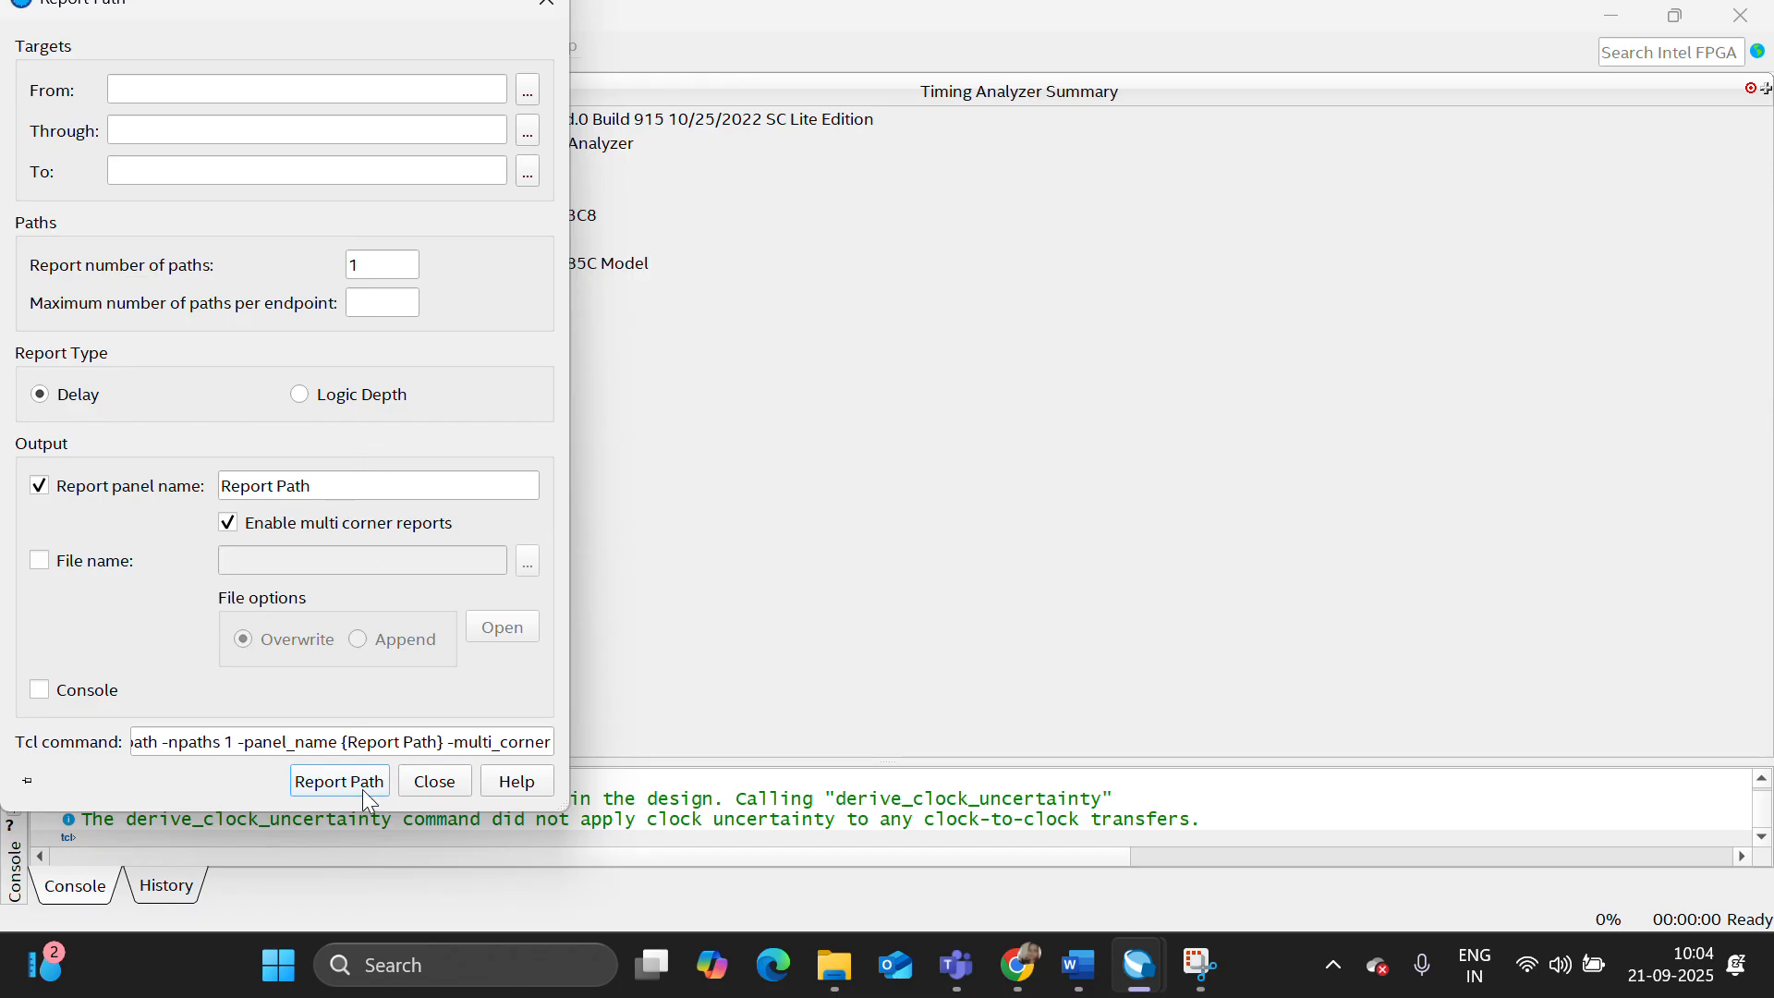
left_click(362, 785)
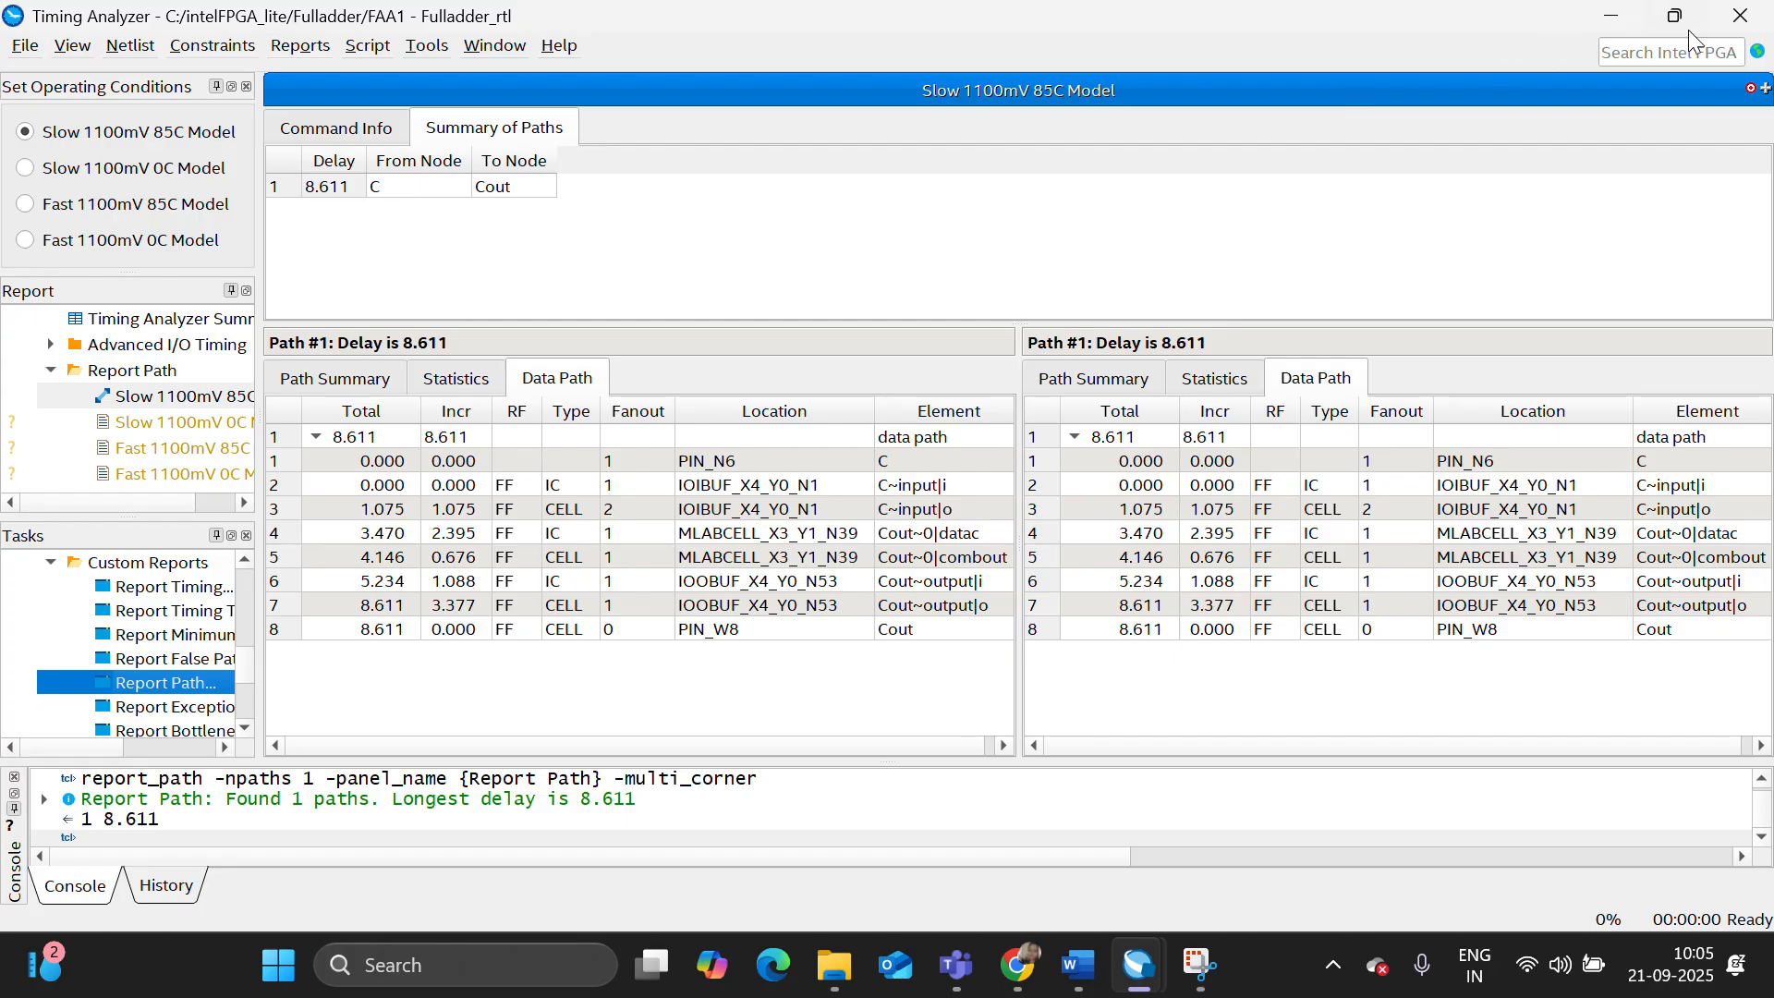
left_click(1741, 26)
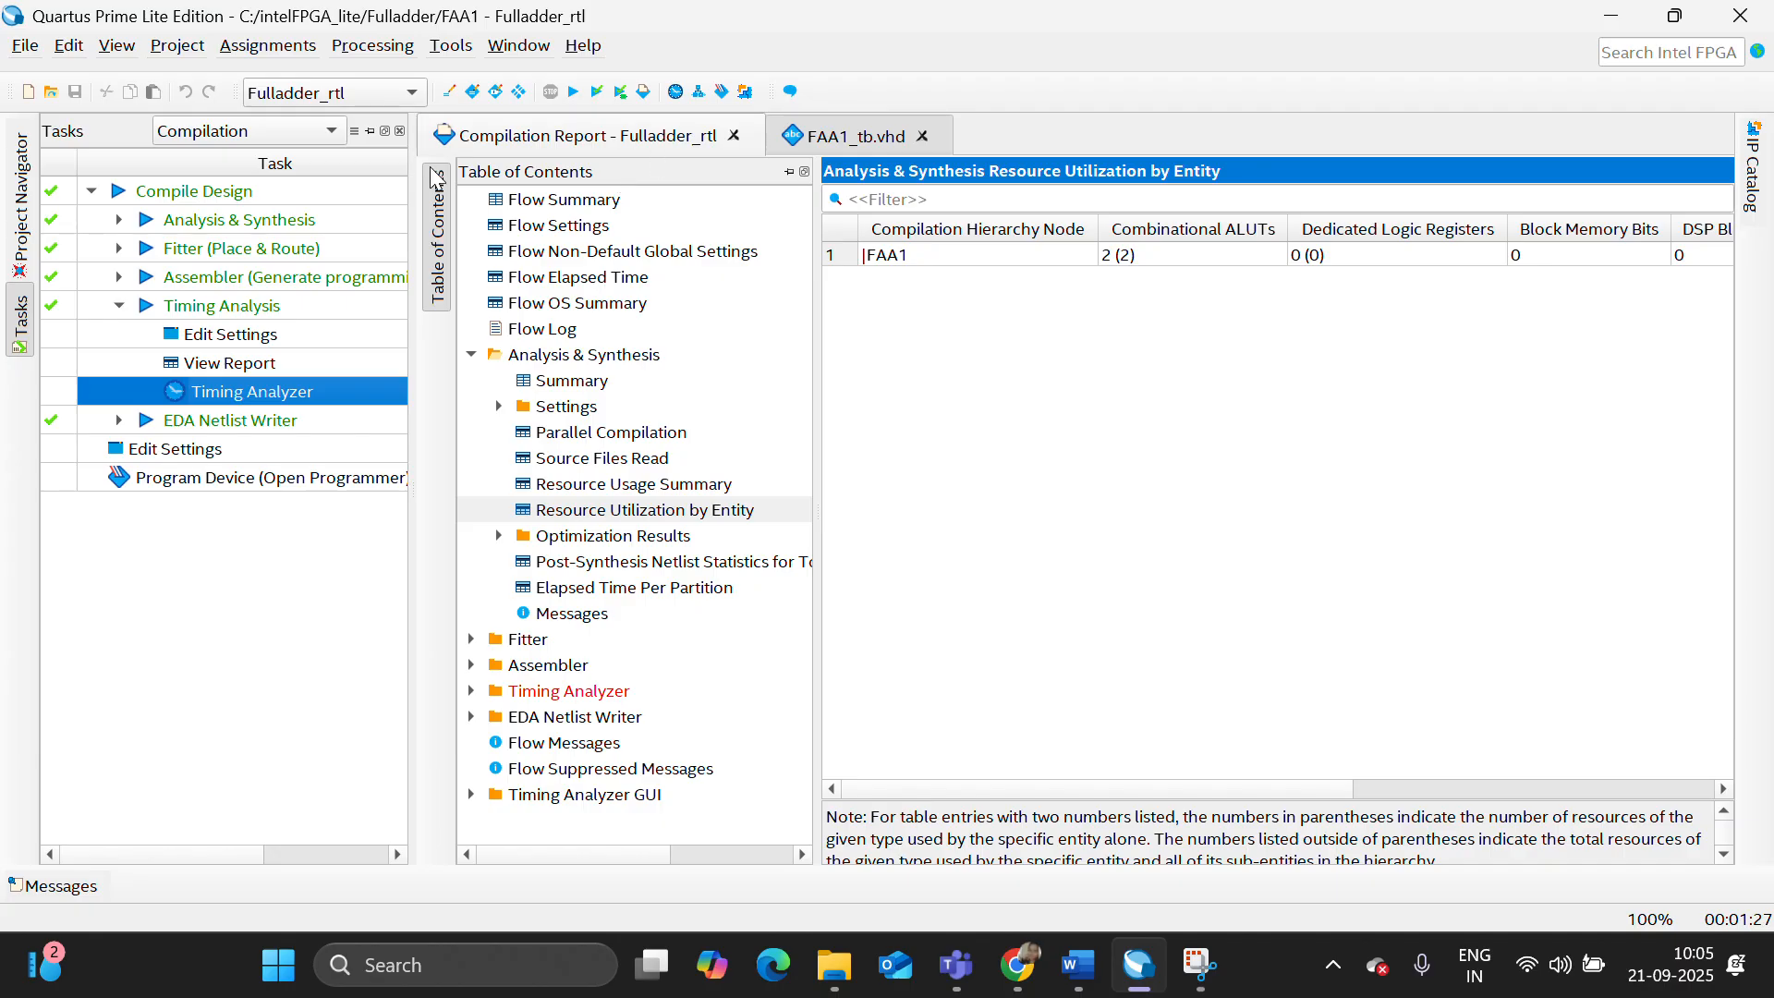
- Show the project files, launch the RTL simulation of the VHDL design, and switch to the Questa window
left_click(20, 211)
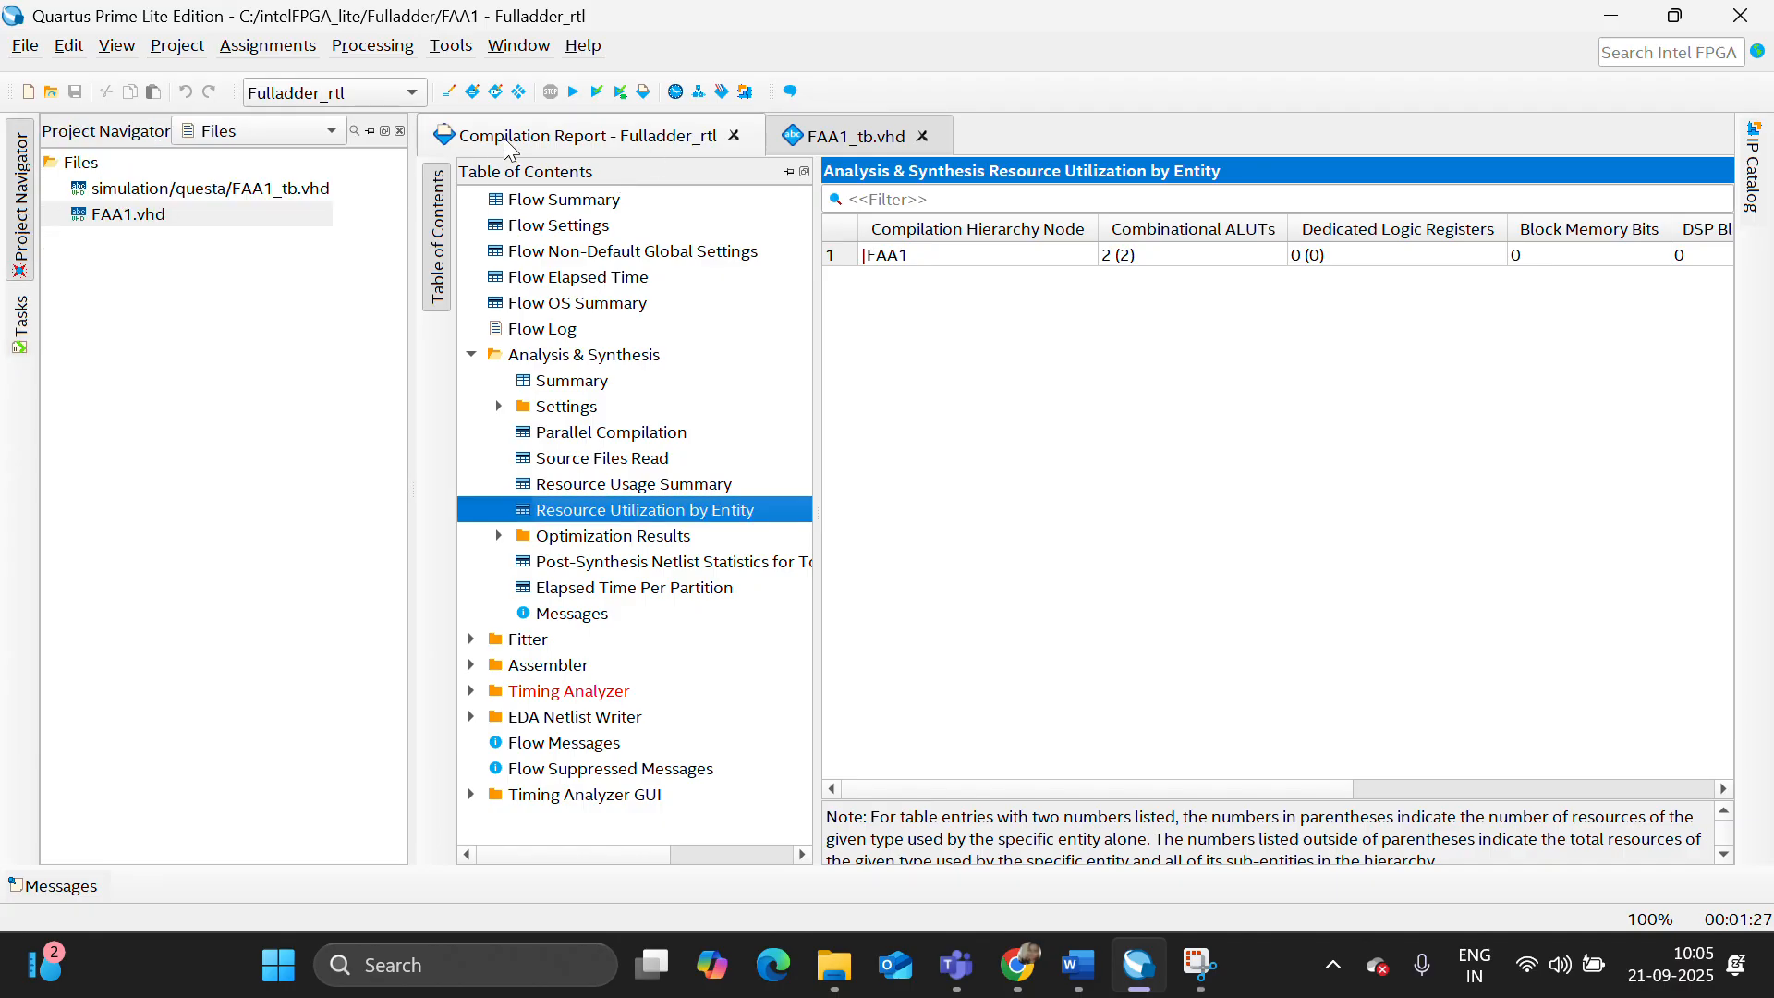
left_click(450, 46)
mouse_move(813, 72)
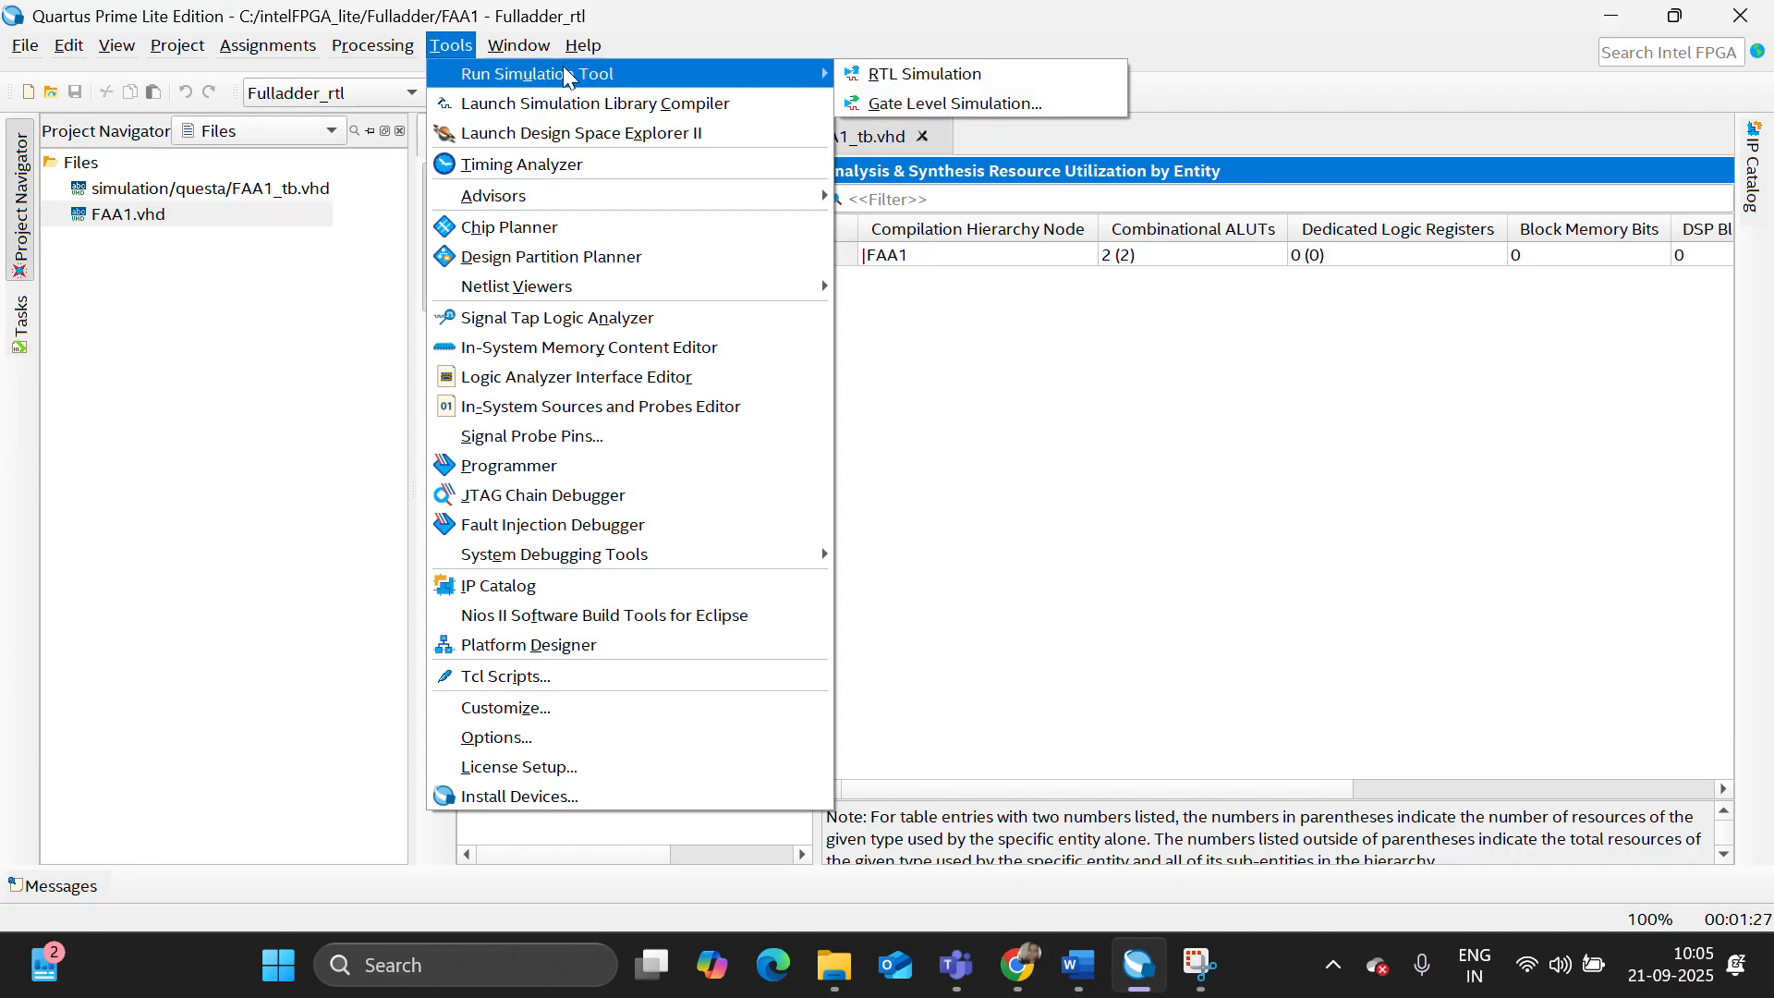
left_click(905, 72)
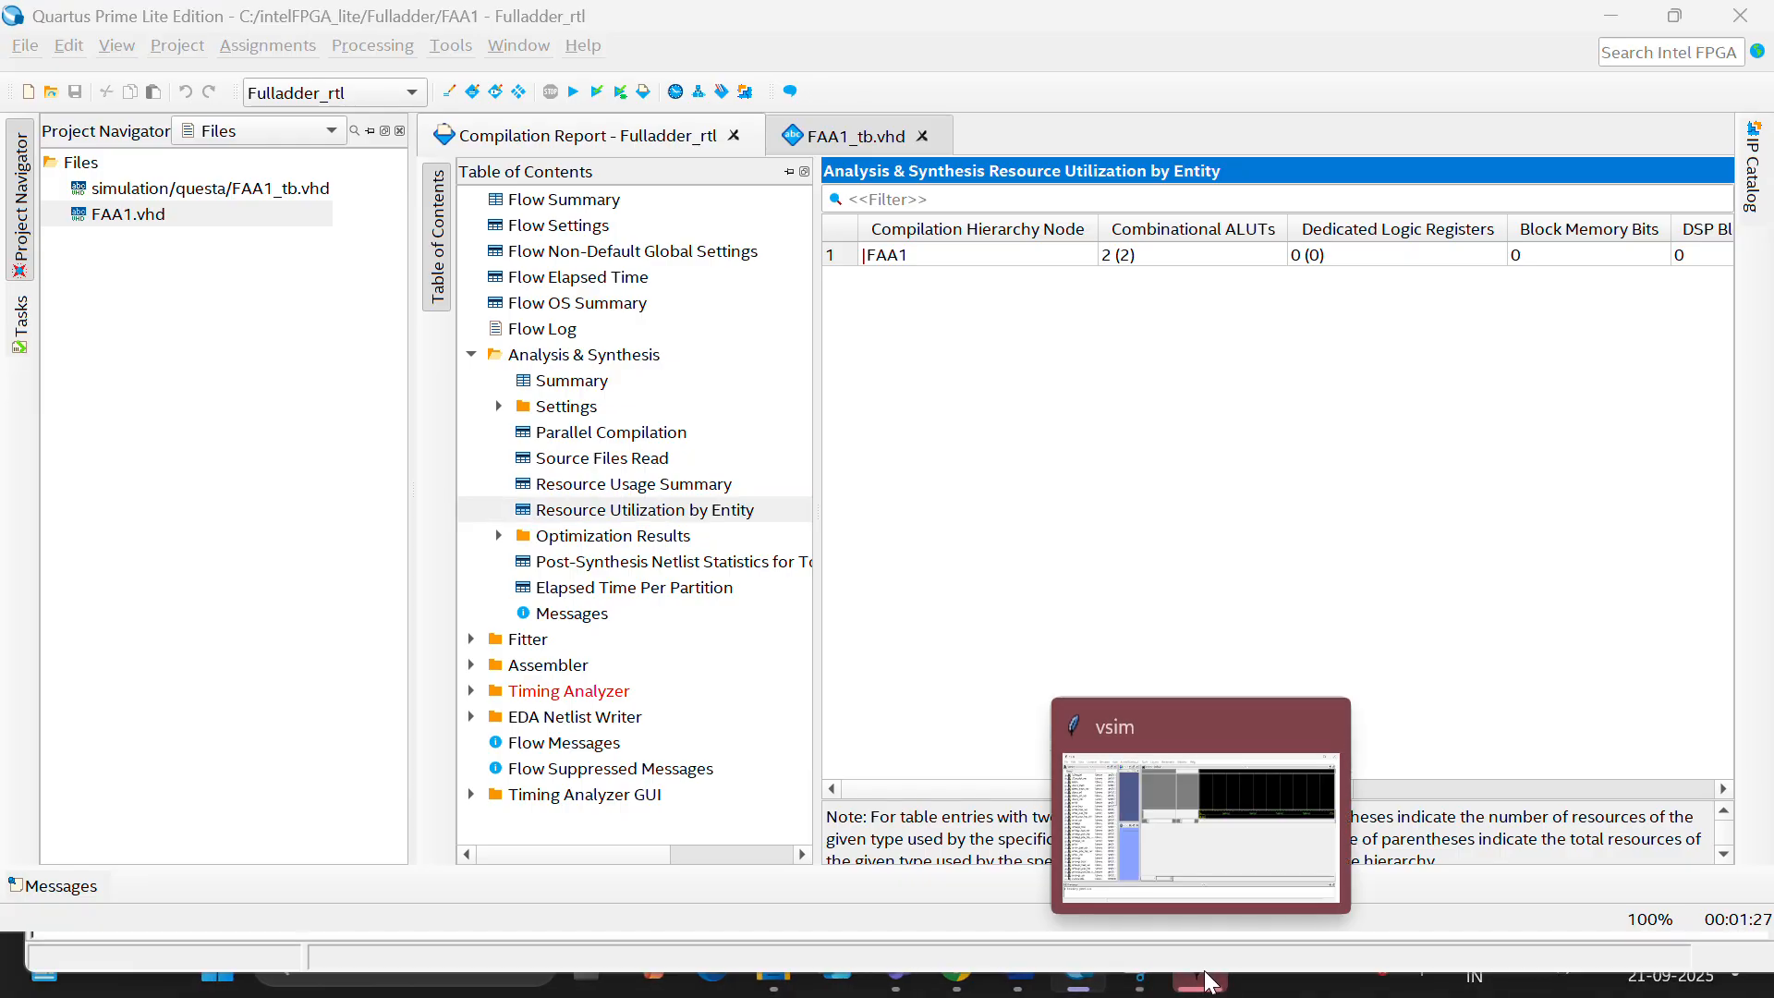
left_click(1204, 978)
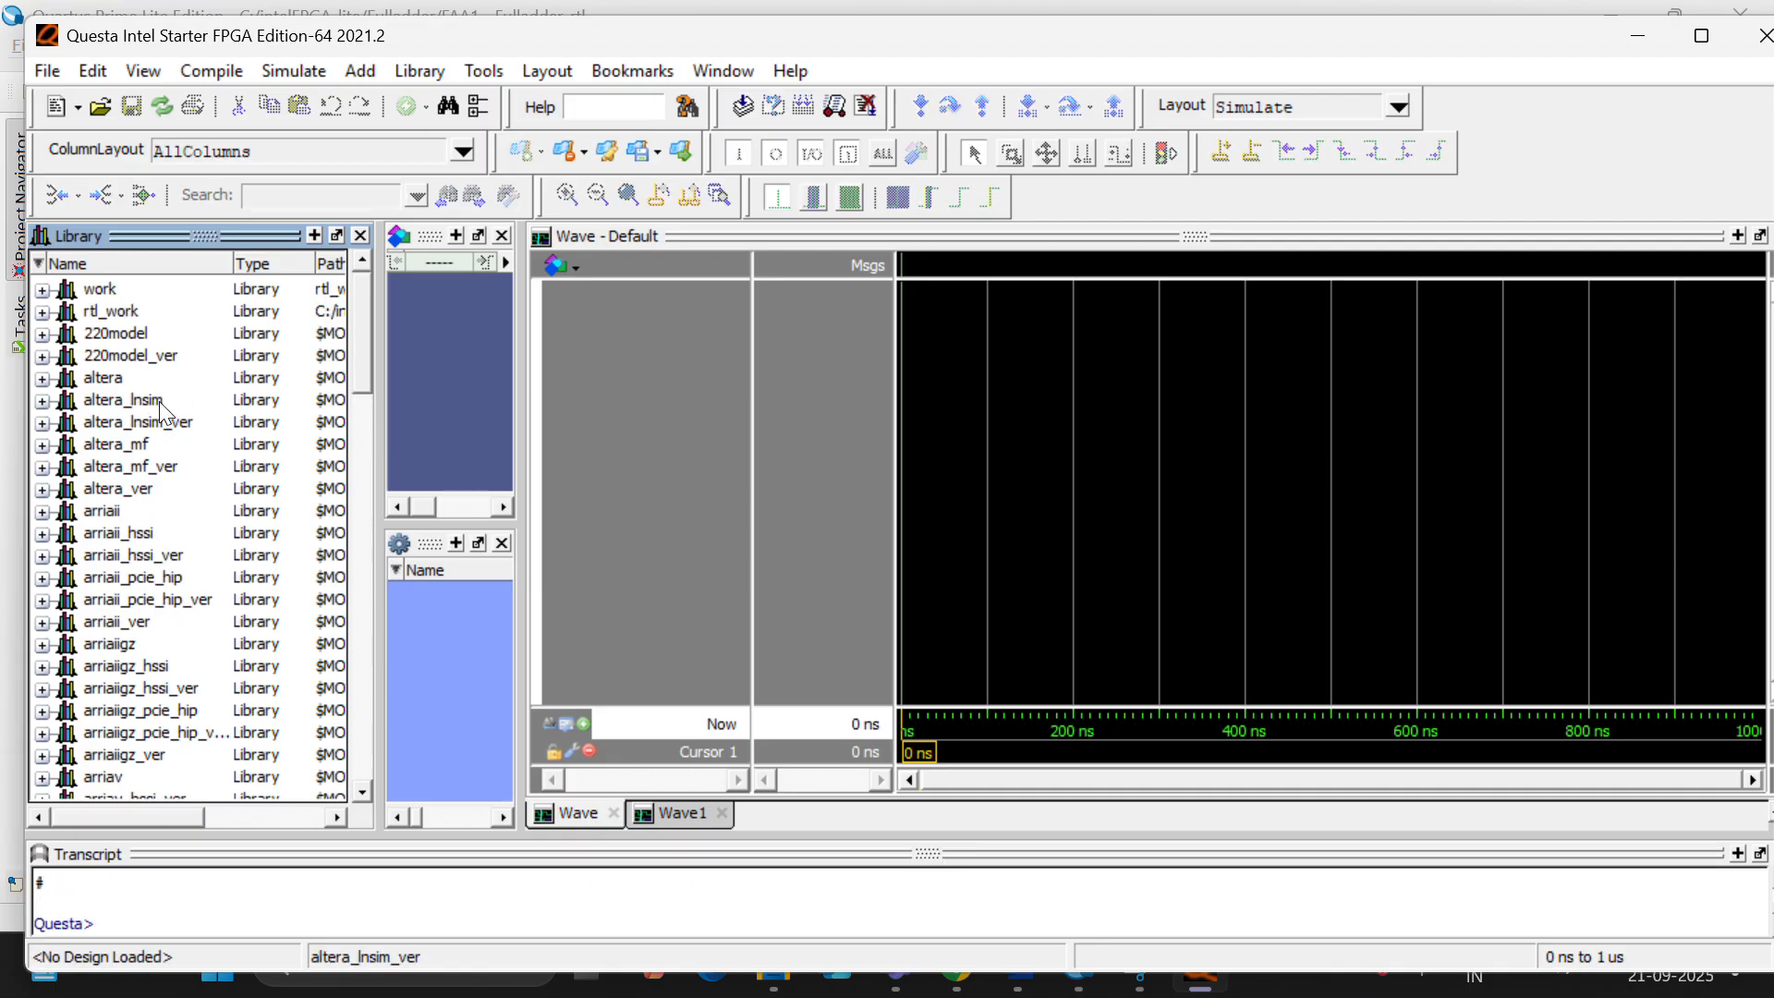
- Expand the work library and compile the FAA1_tb test bench from the questa folder into it
left_click(43, 289)
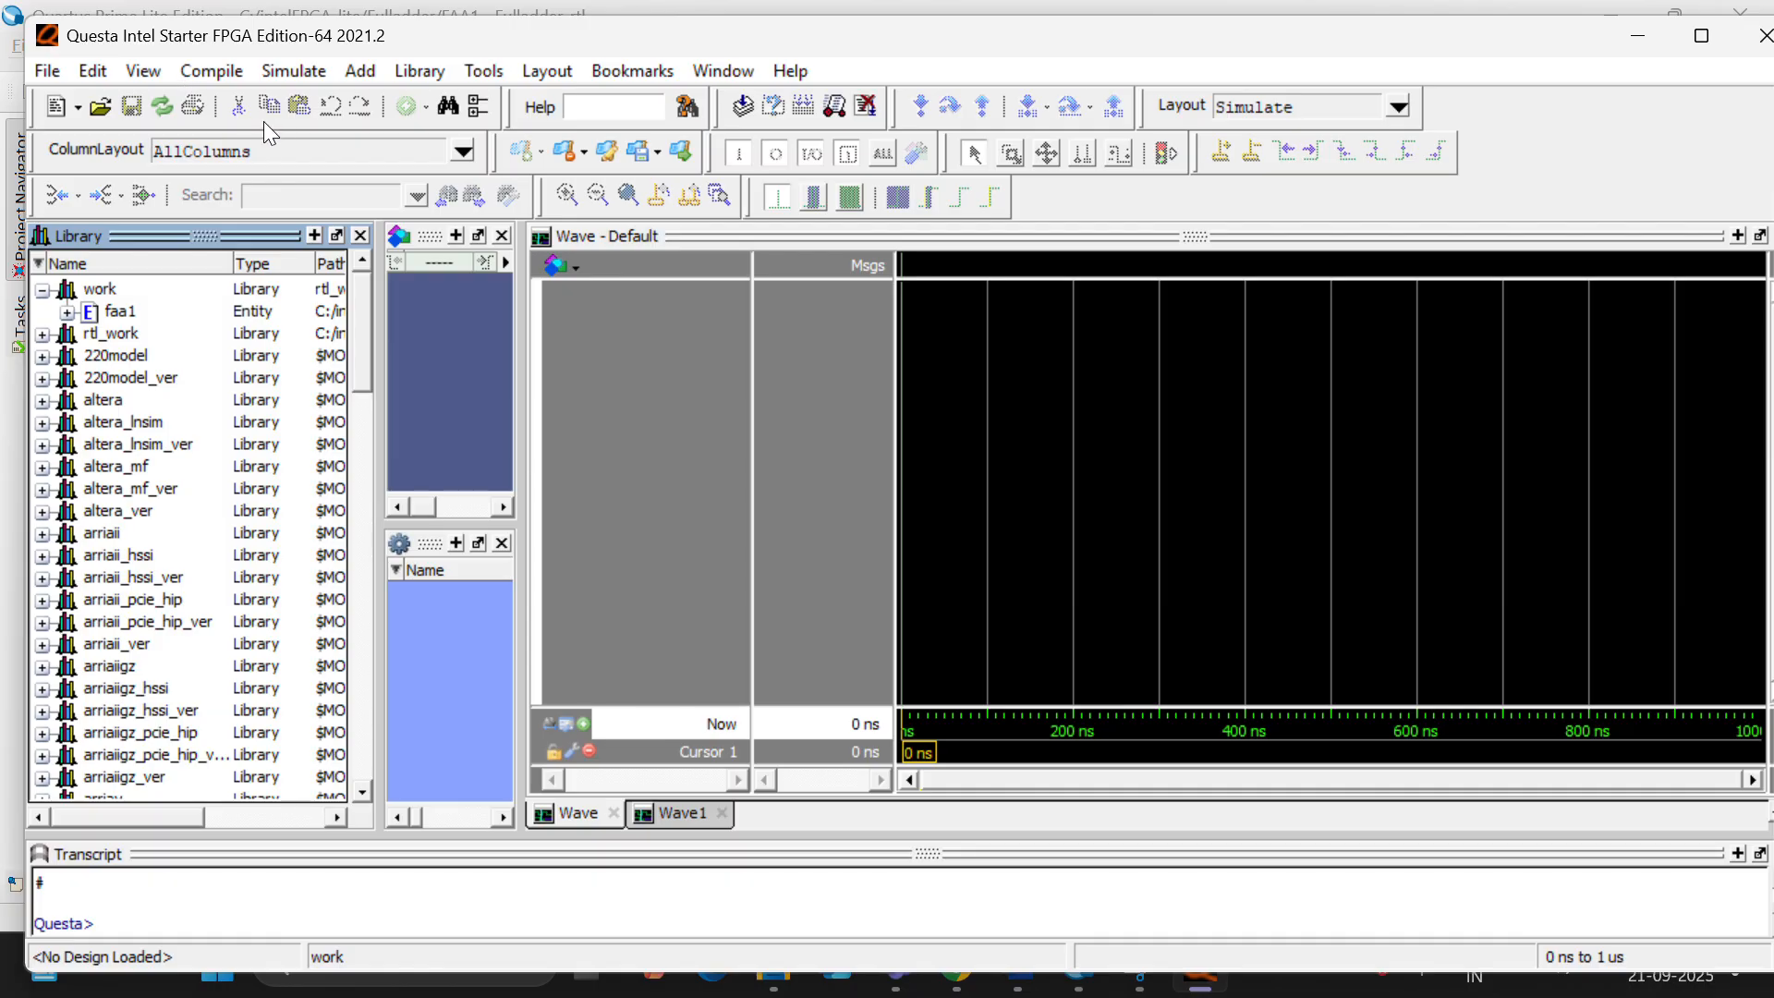
left_click(212, 71)
left_click(310, 98)
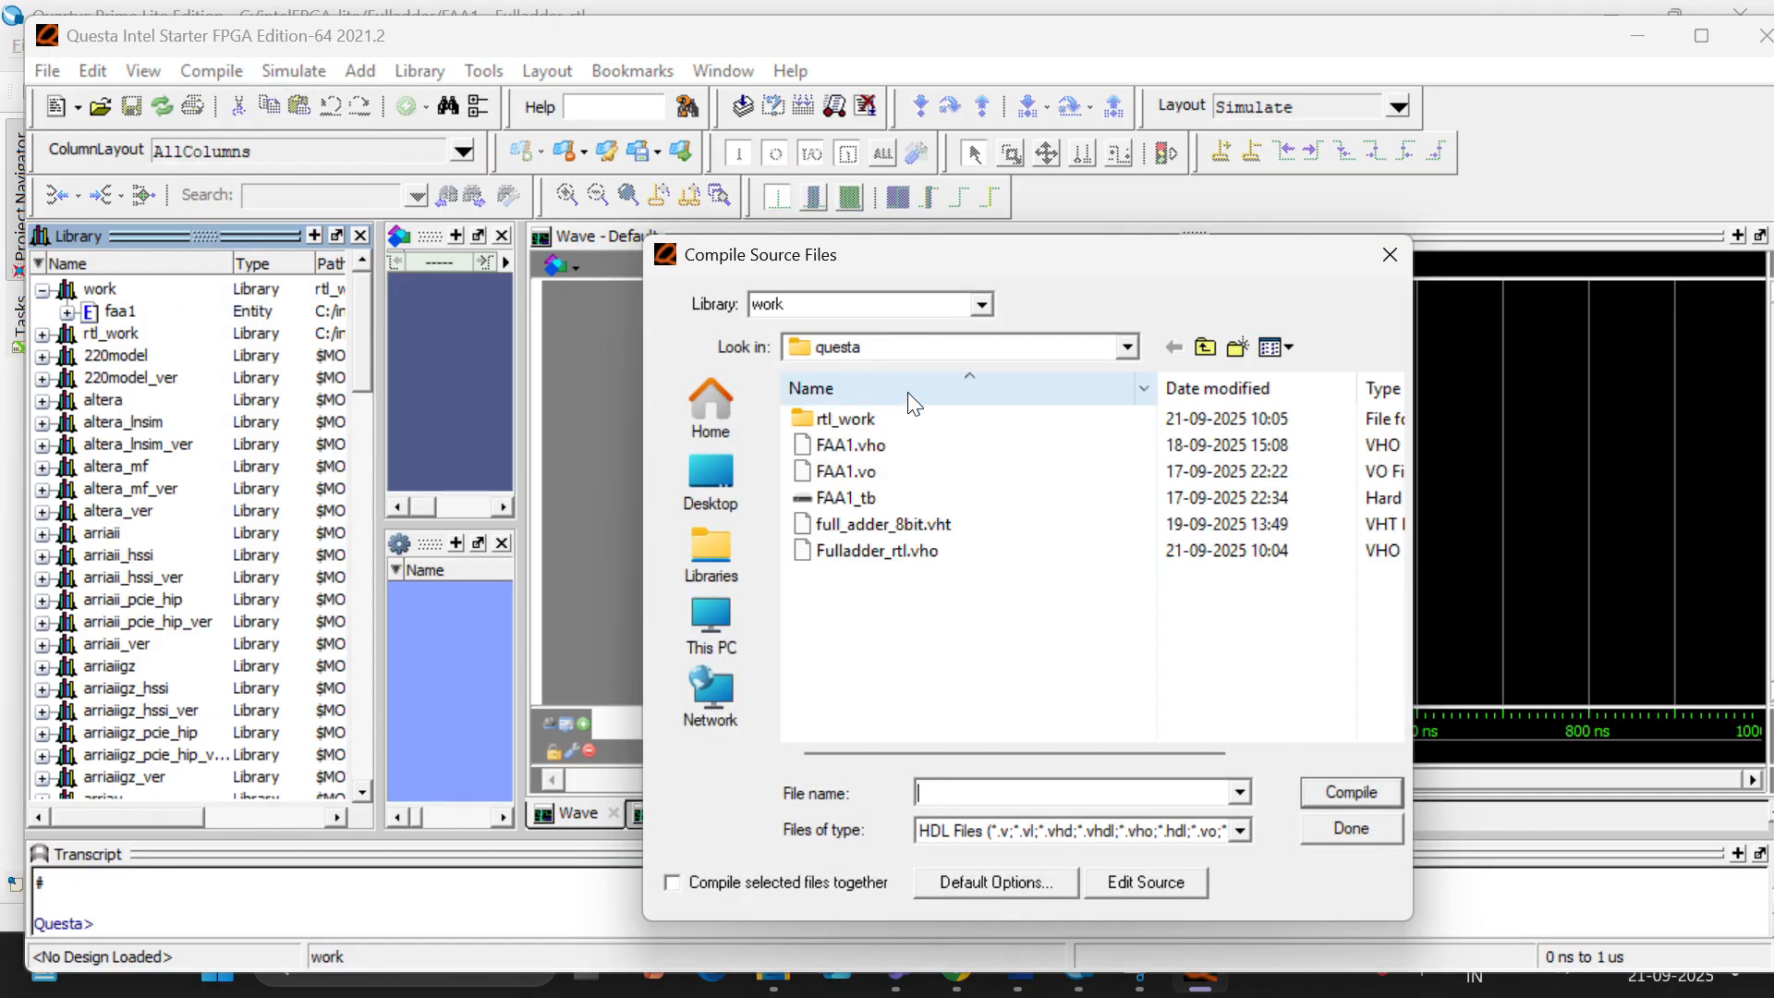
left_click(983, 496)
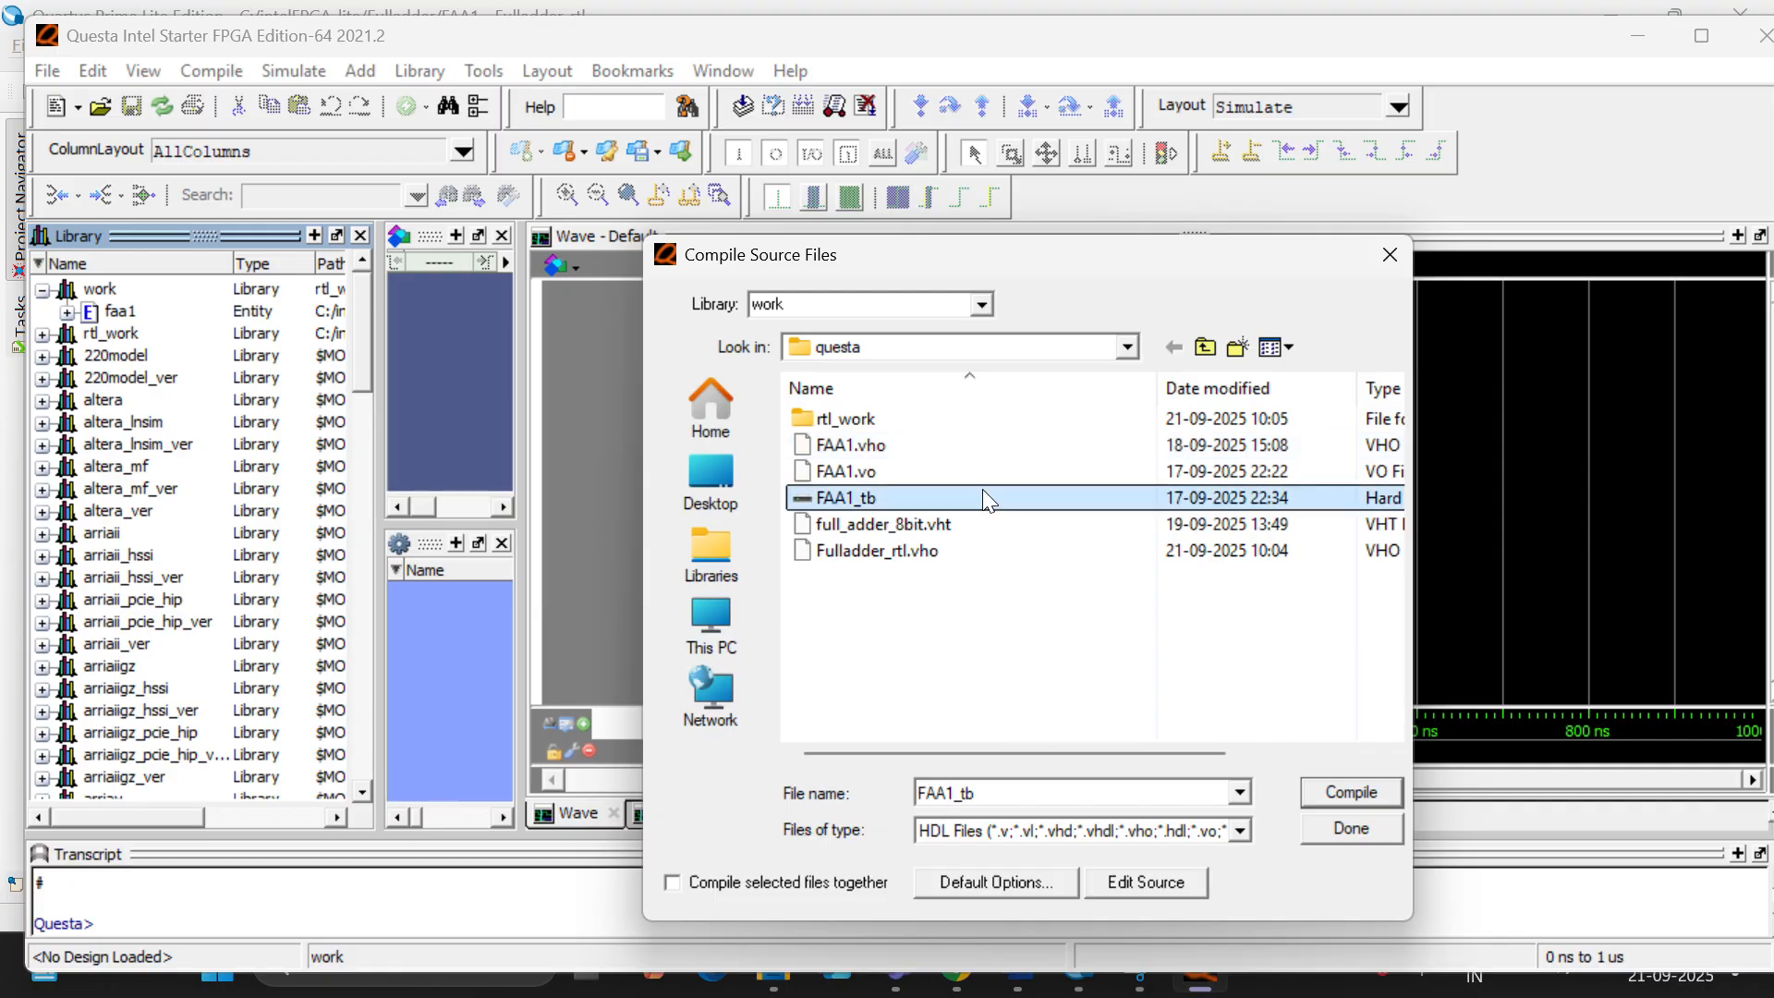
left_click(1312, 793)
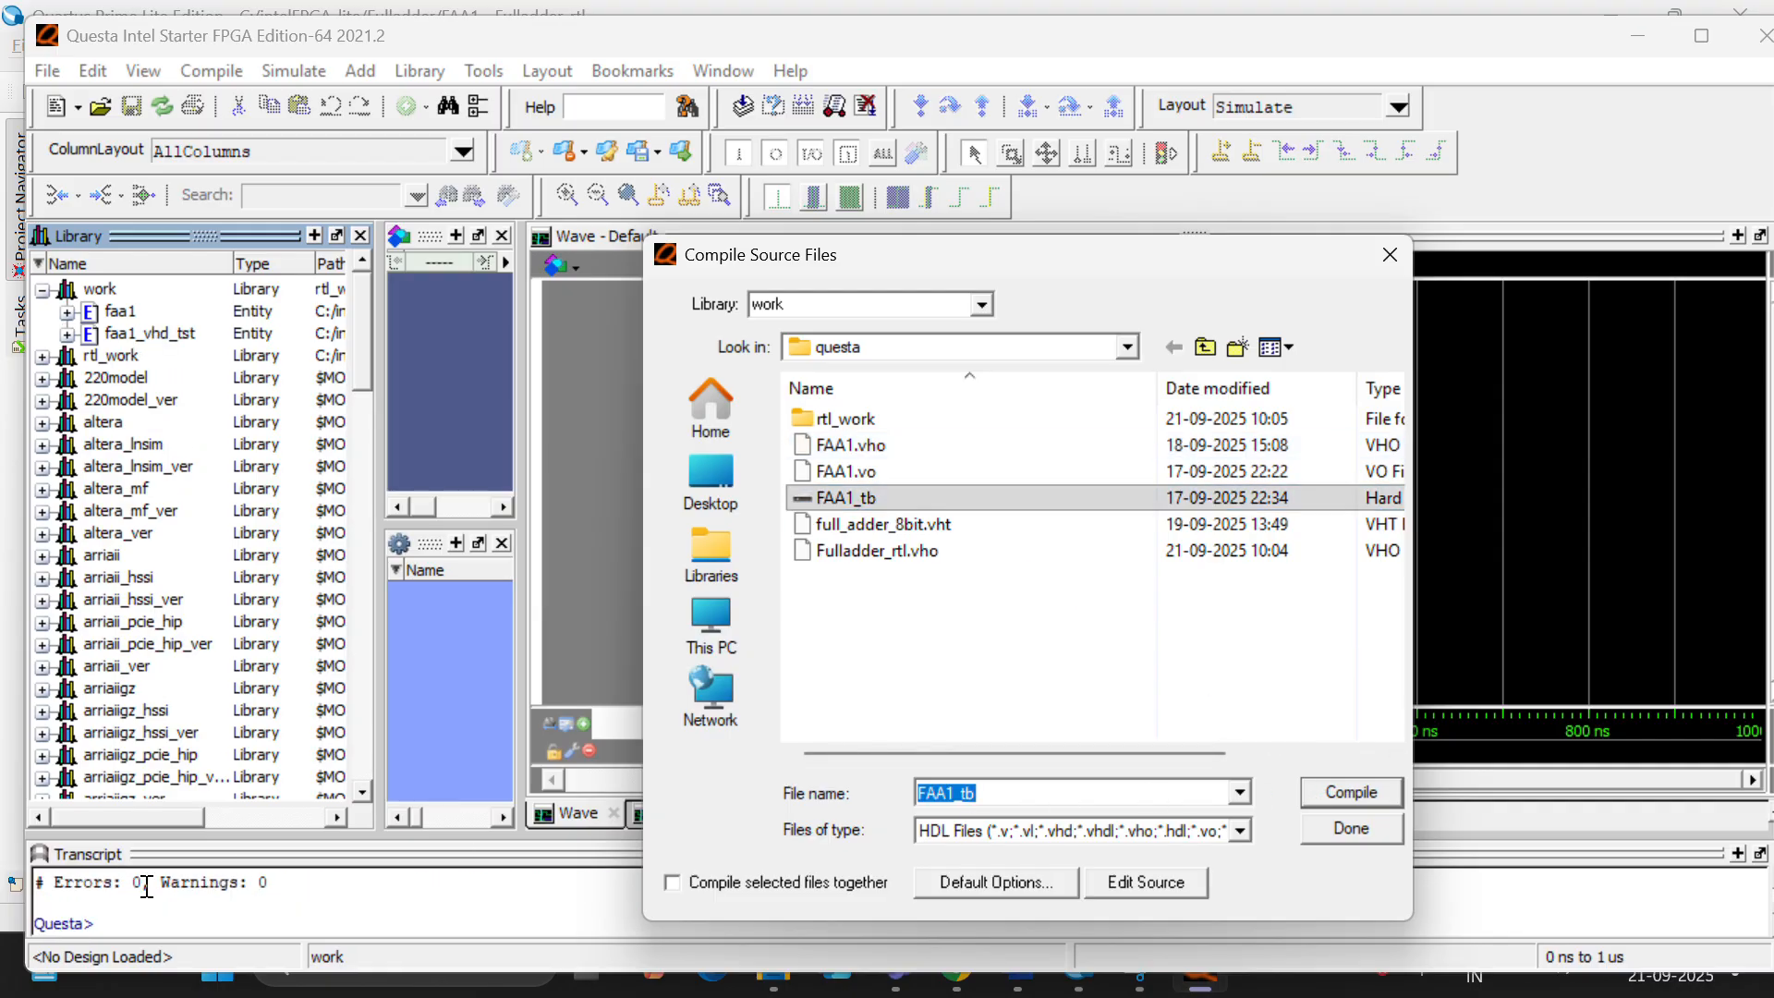
left_click(1350, 828)
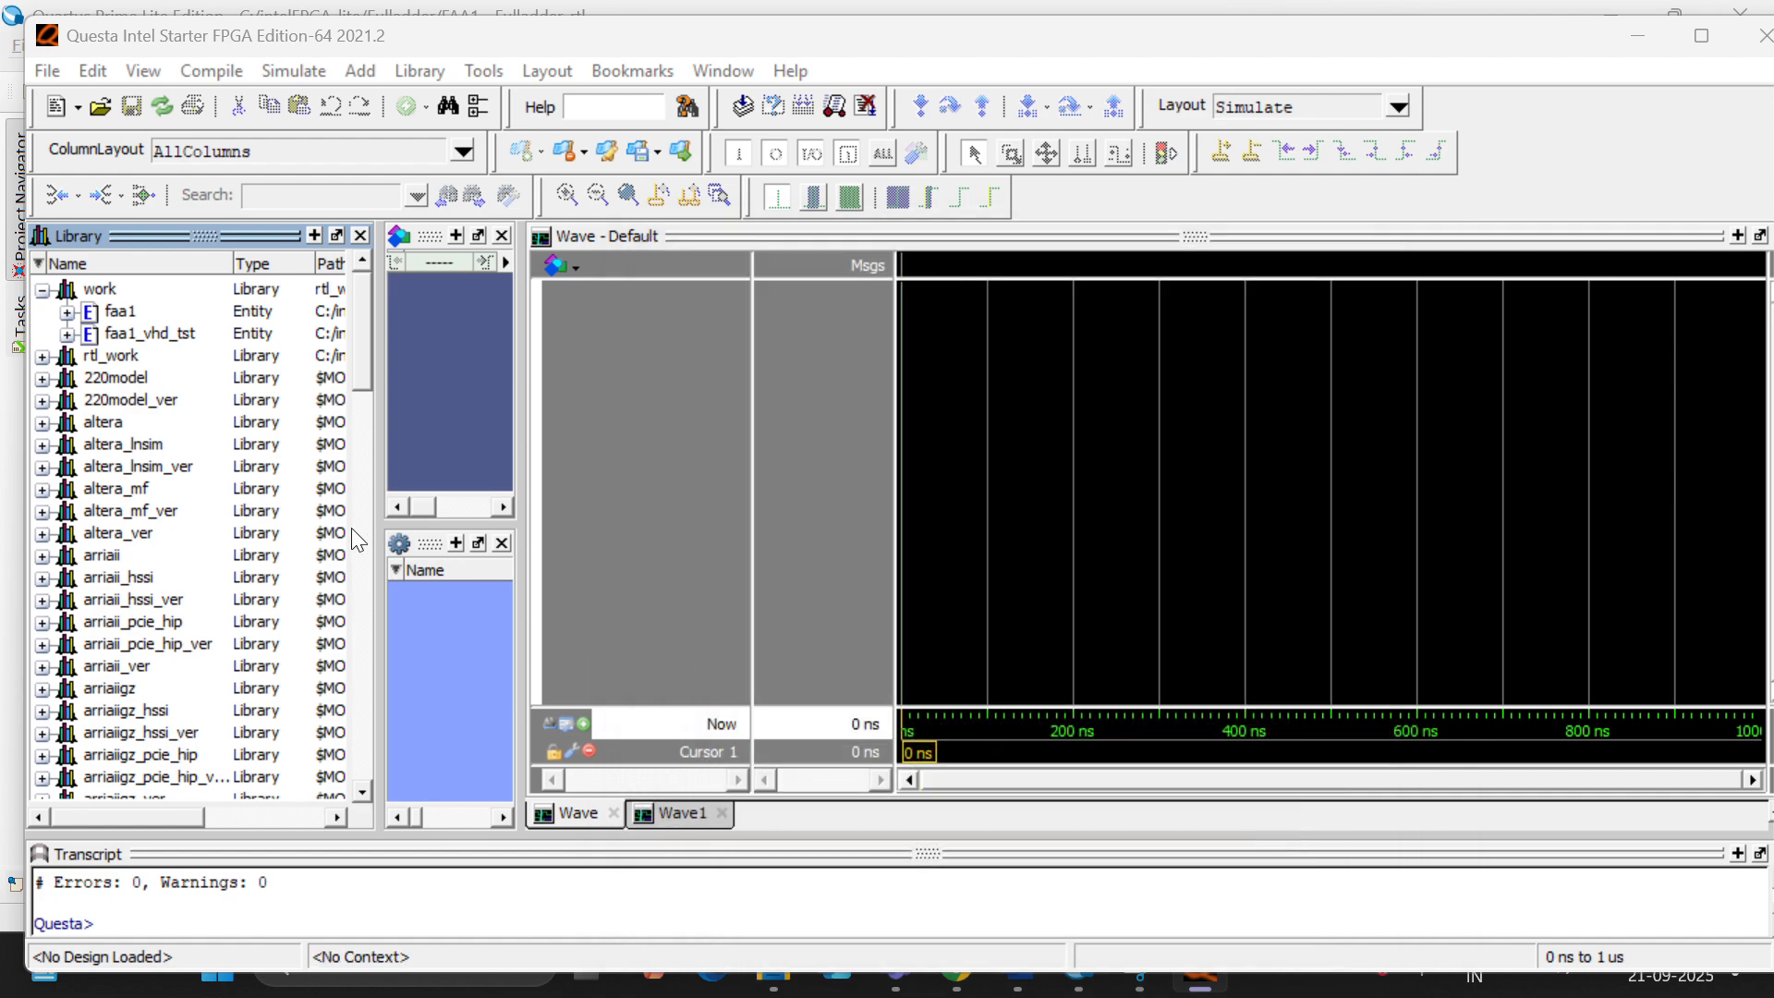
- Start a simulation of the faa1_vhd_tst test bench entity from the work library
left_click(120, 333)
right_click(138, 334)
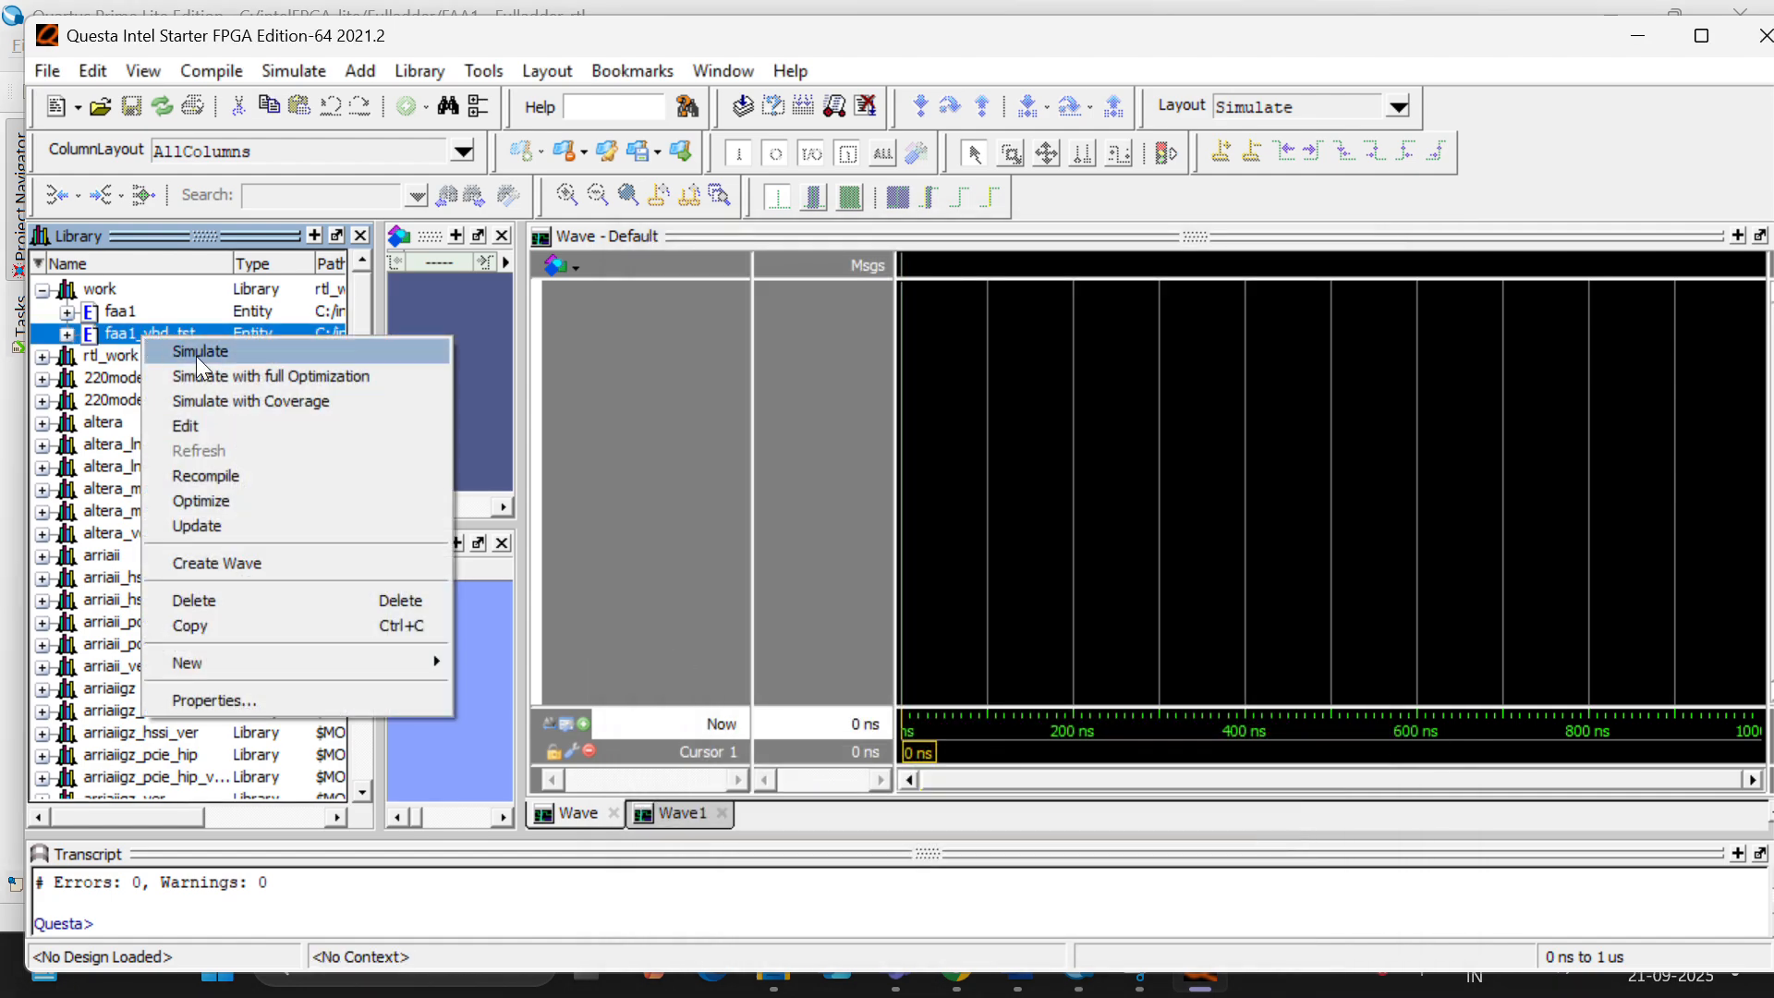
left_click(248, 355)
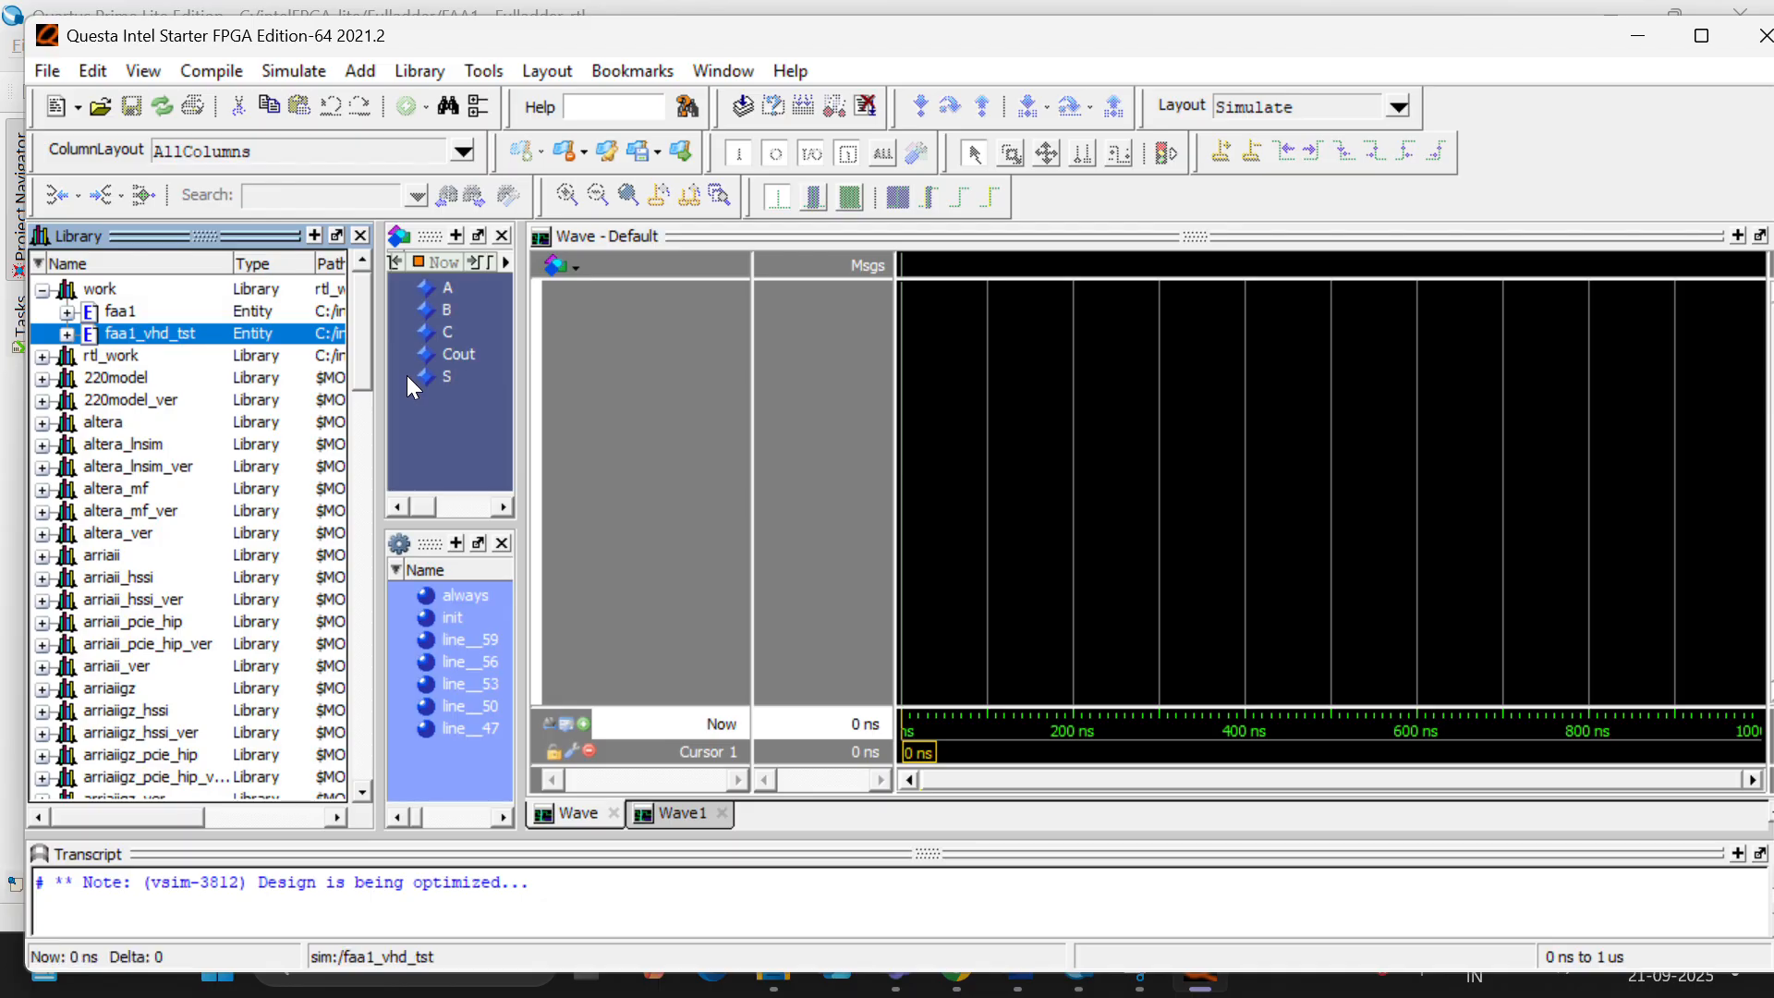
- Add the test bench signals A, B, C, Cout and S to the Wave window
left_click(478, 379)
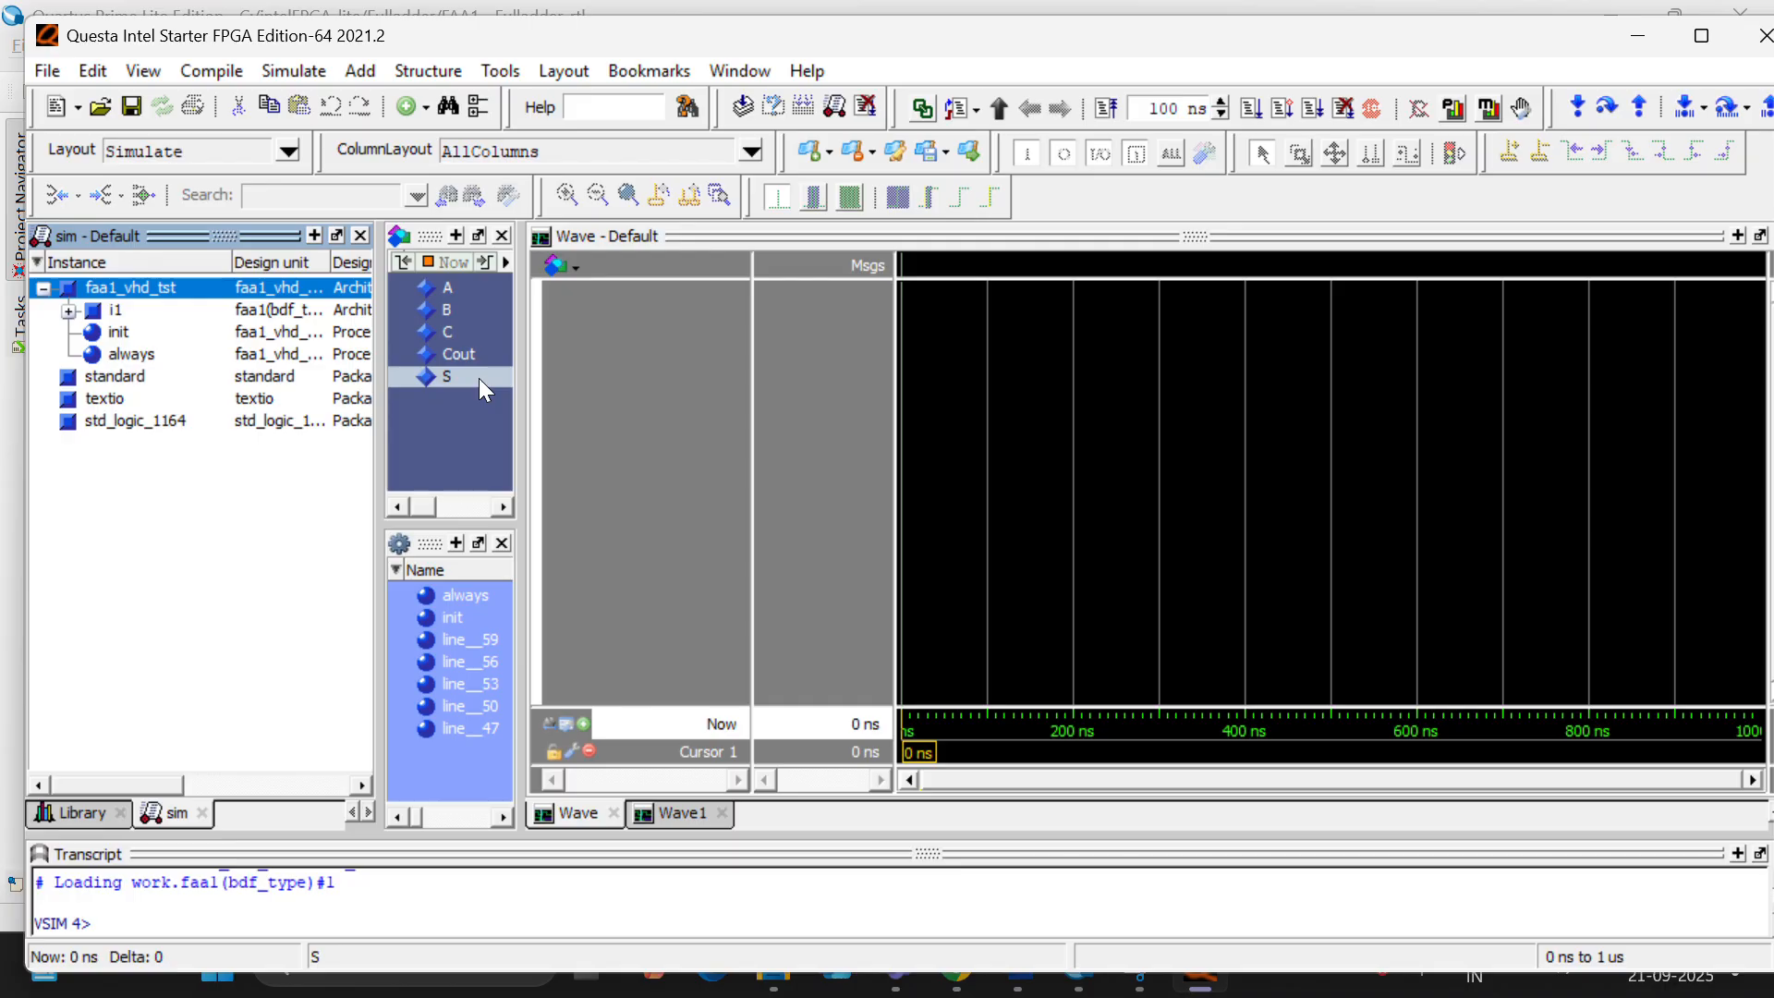
key("shift+Up")
key("shift+Up")
key("shift+Up")
key("shift+Up")
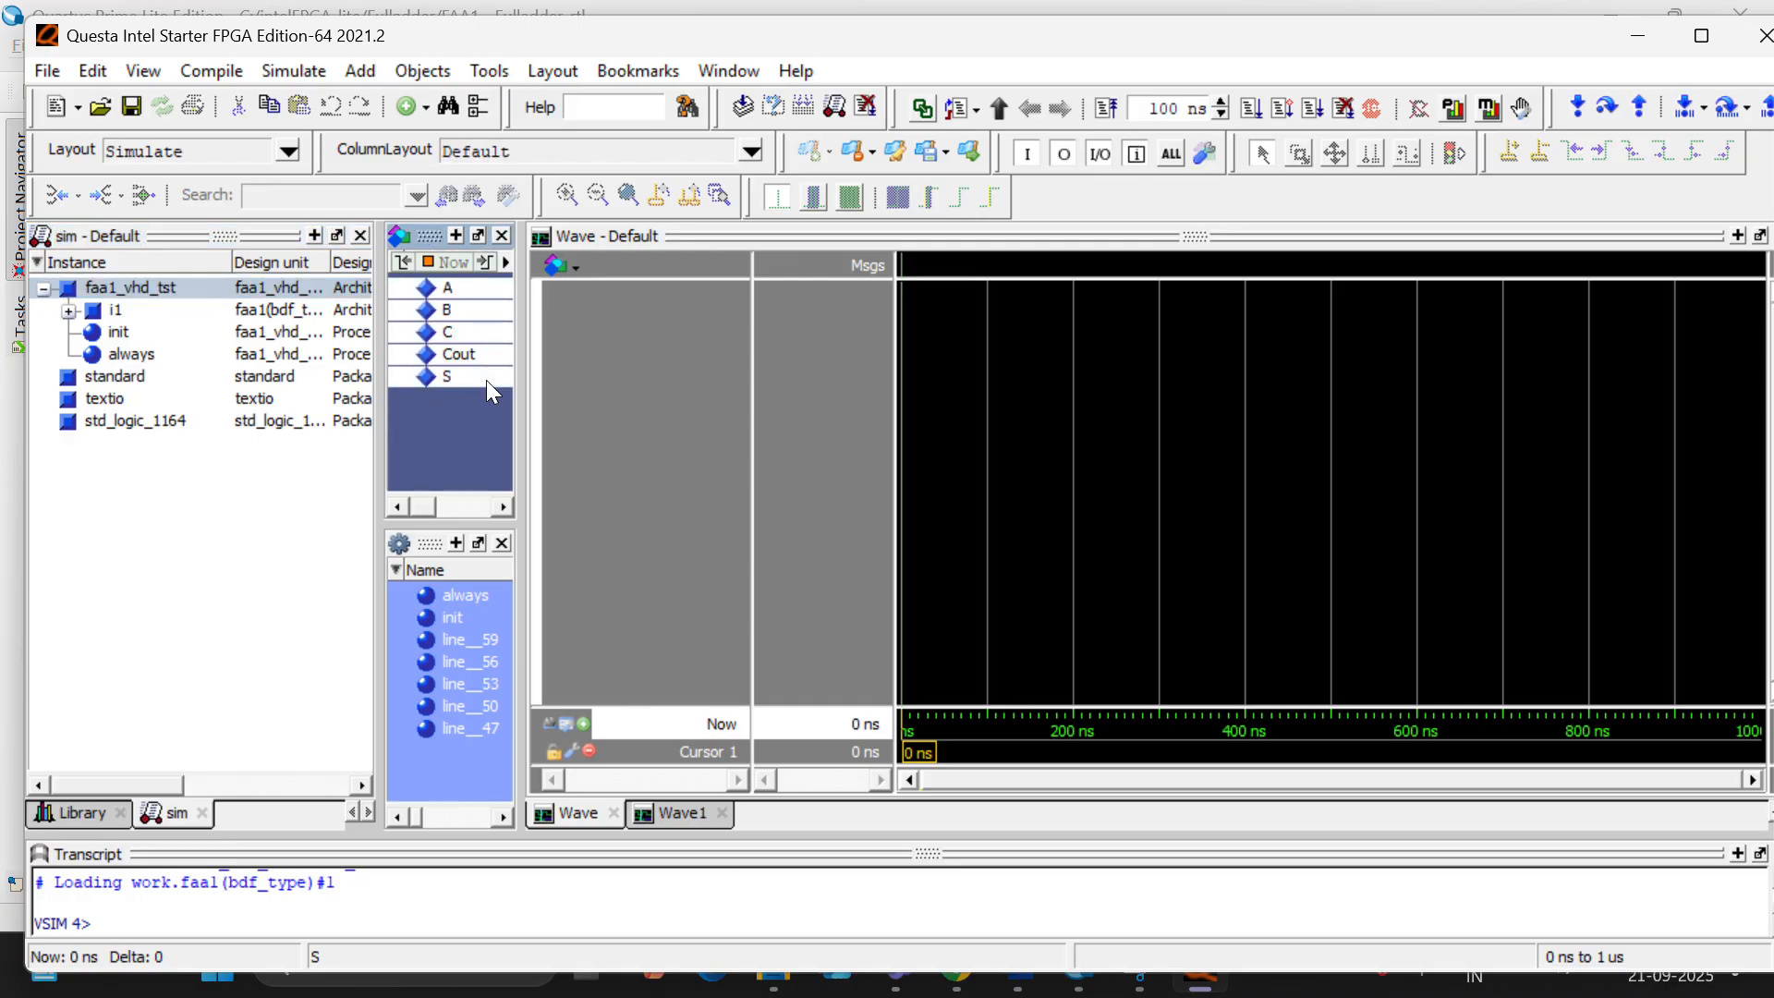
right_click(485, 381)
left_click(558, 459)
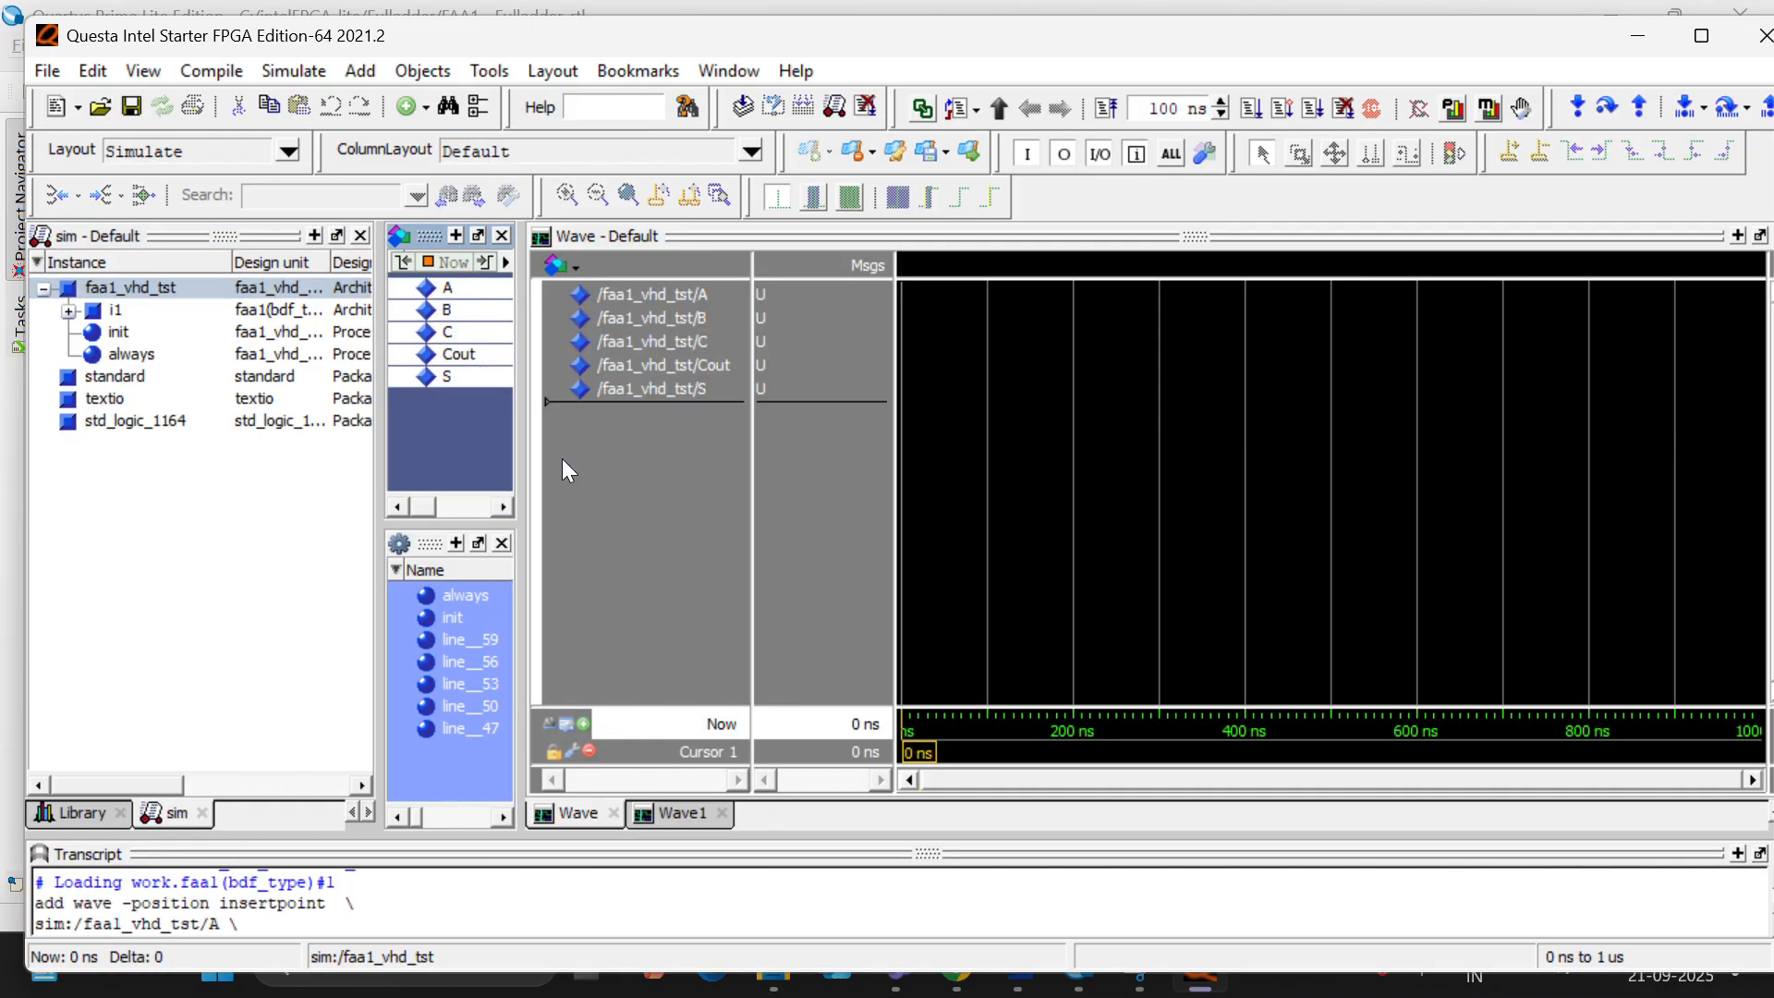
- Run the simulation for 100 ns and inspect the full adder waveforms with the cursor at 6 ns
left_click(643, 442)
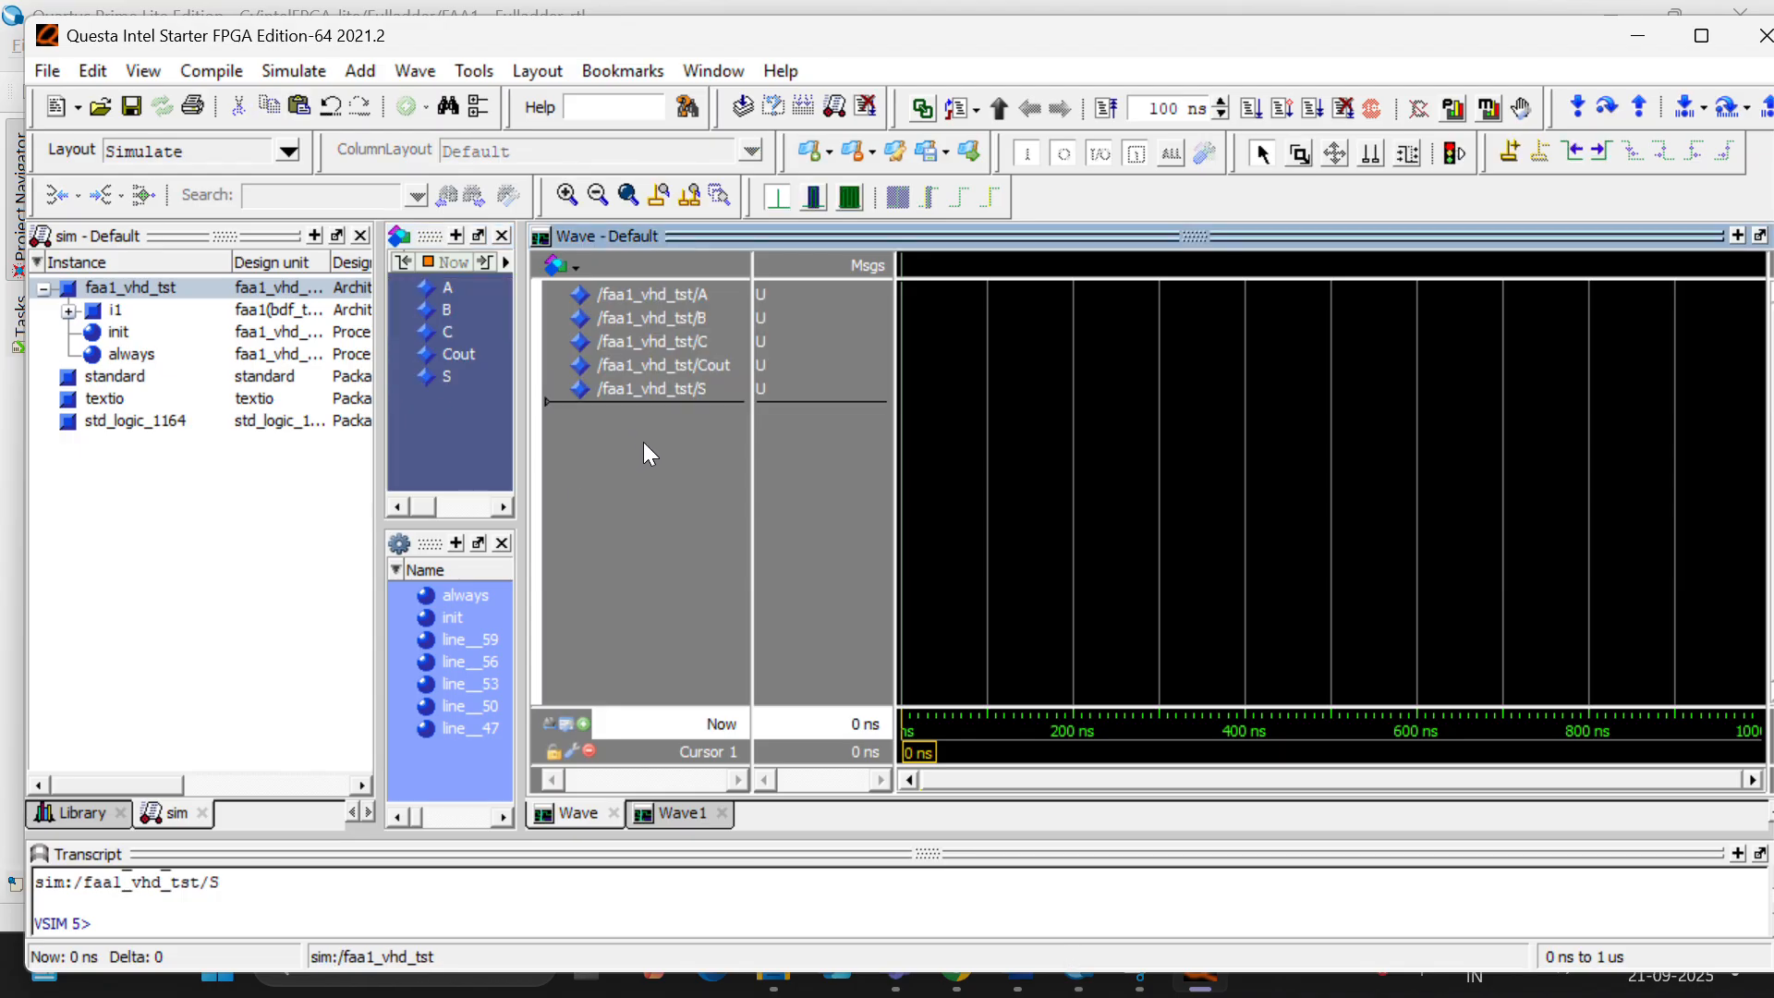
left_click(1251, 108)
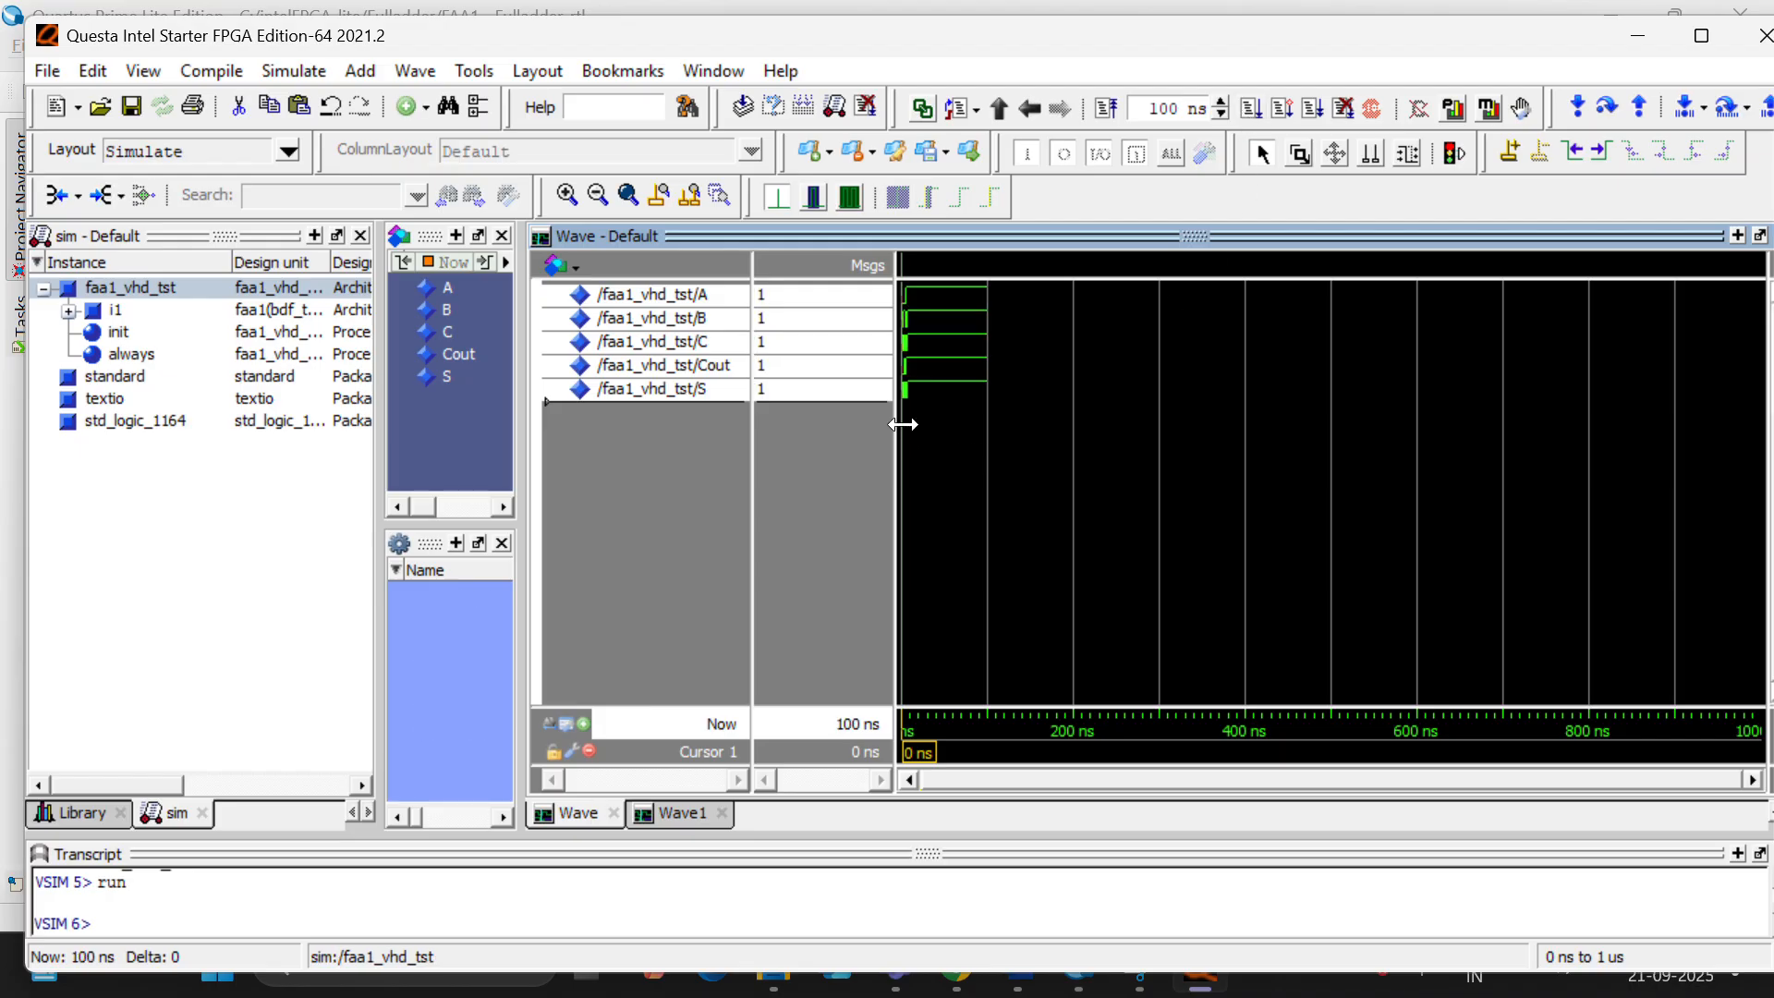
scroll(907, 419, "up", 5, "ctrl")
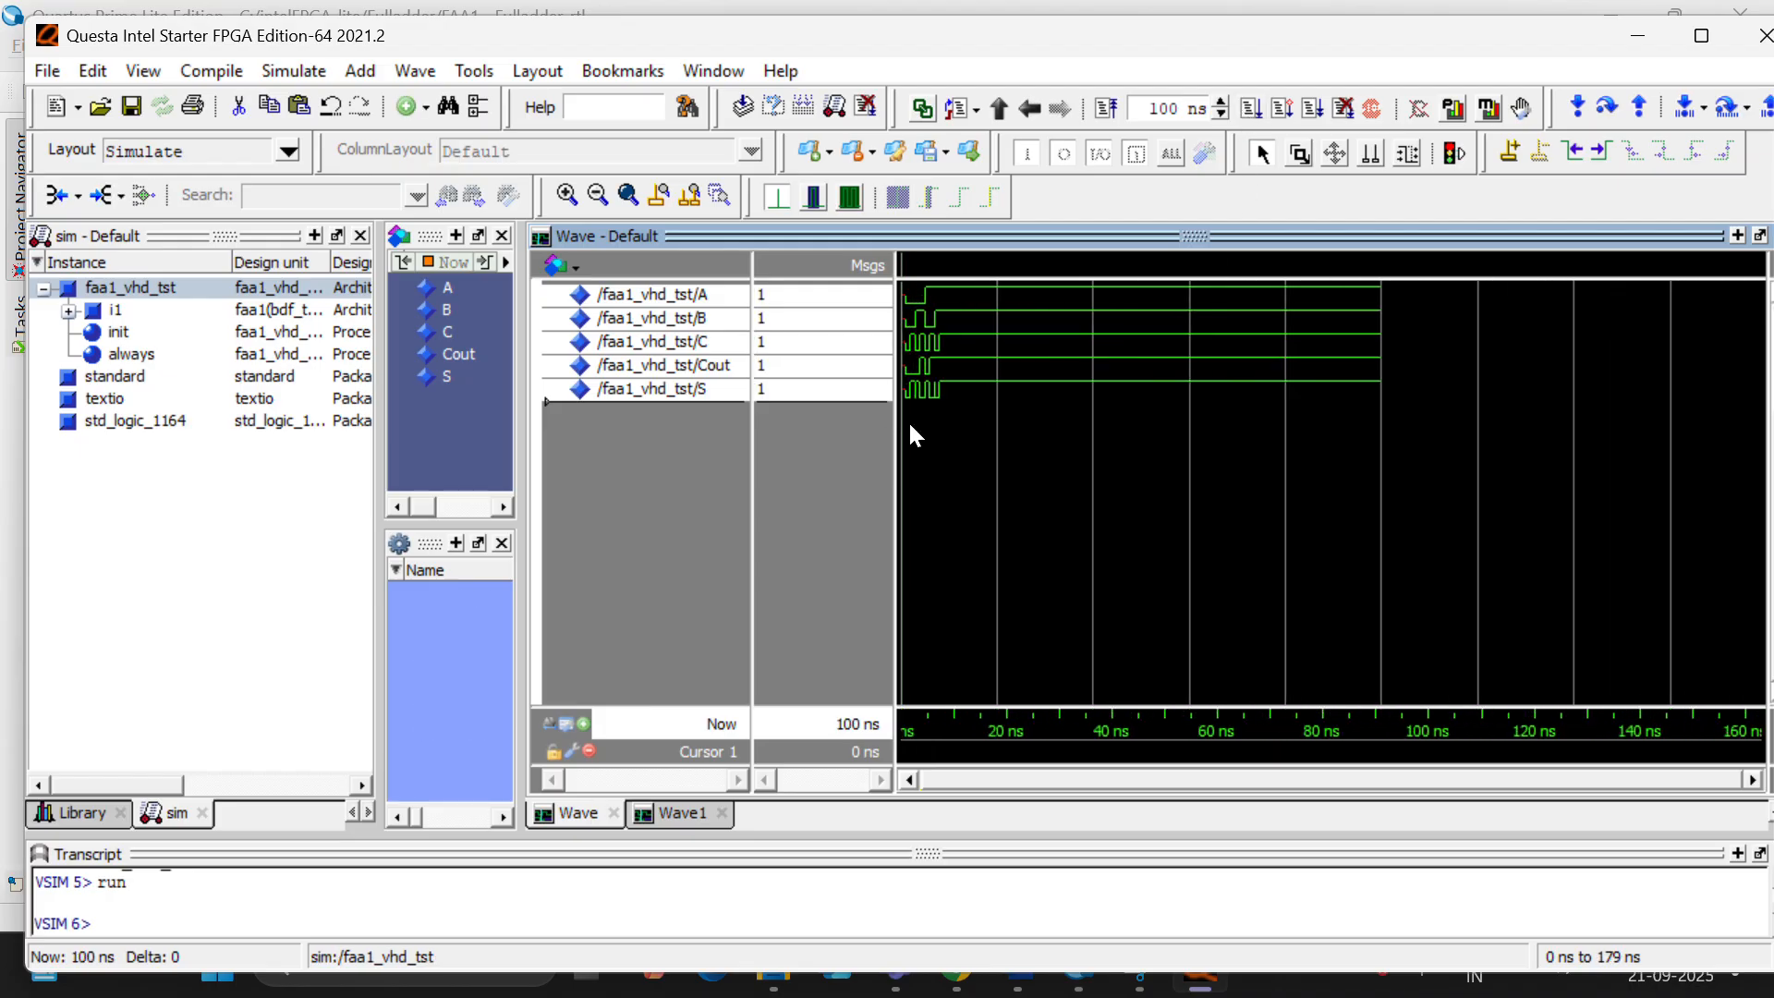
scroll(907, 422, "up", 5, "ctrl")
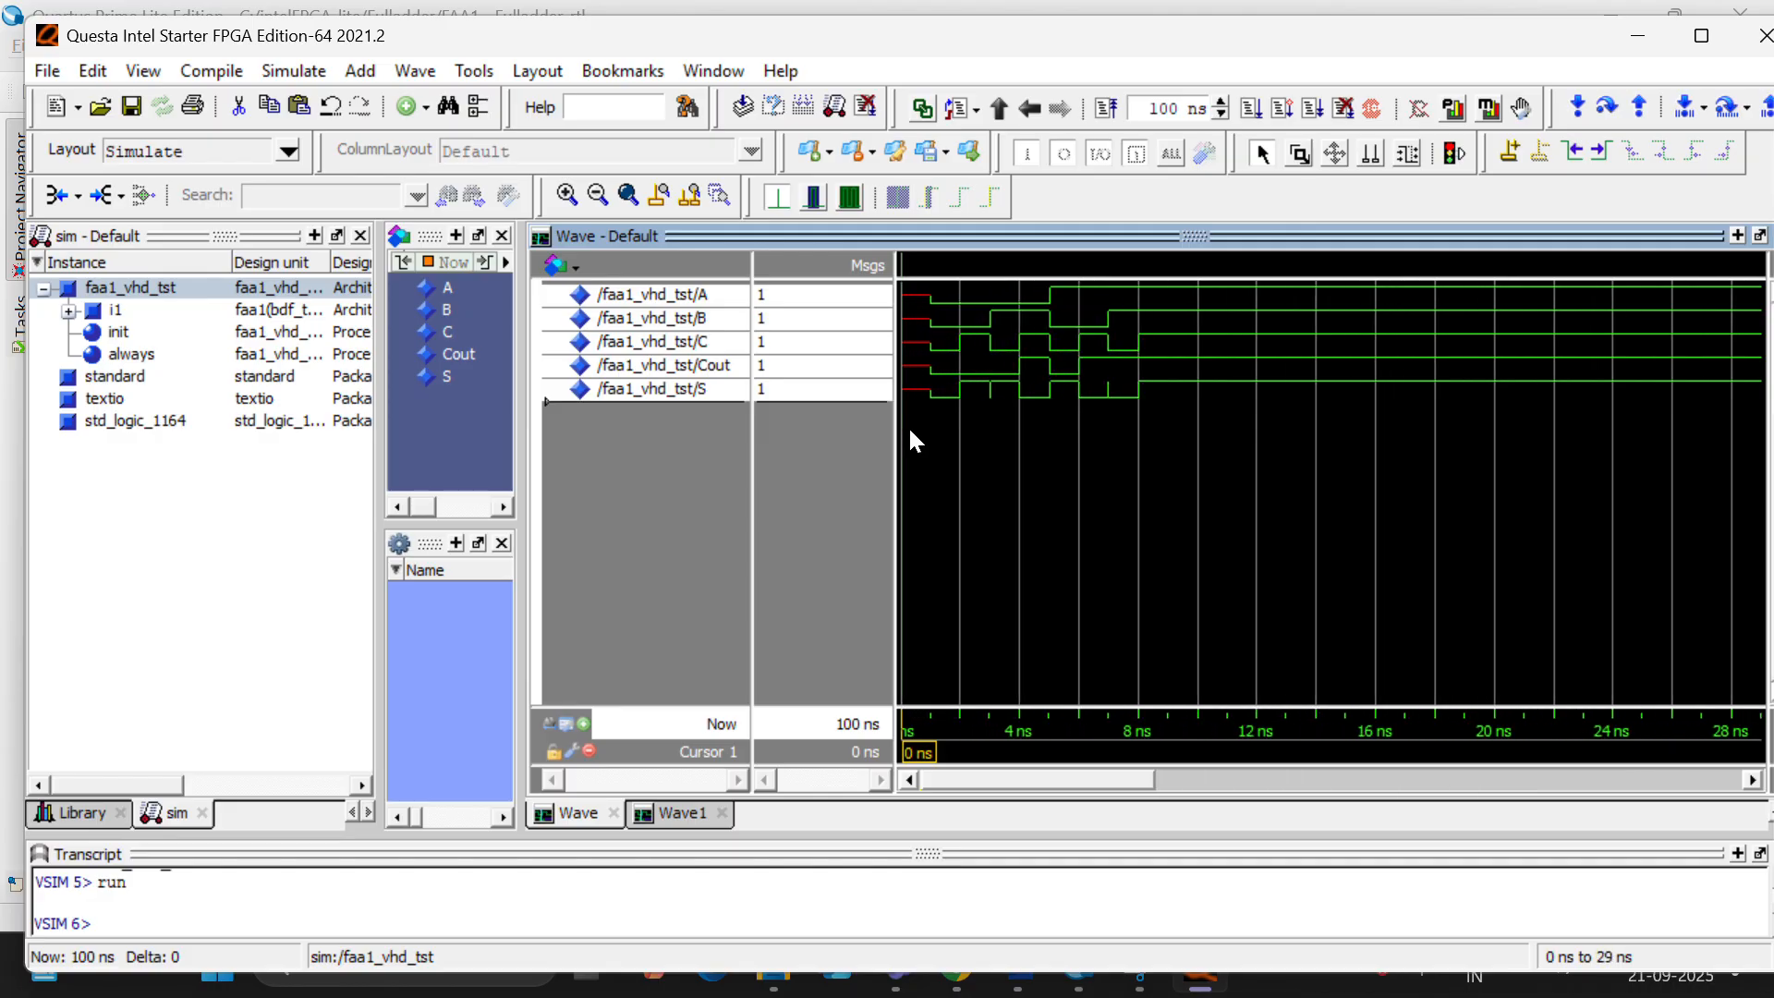
scroll(911, 441, "up", 1, "ctrl")
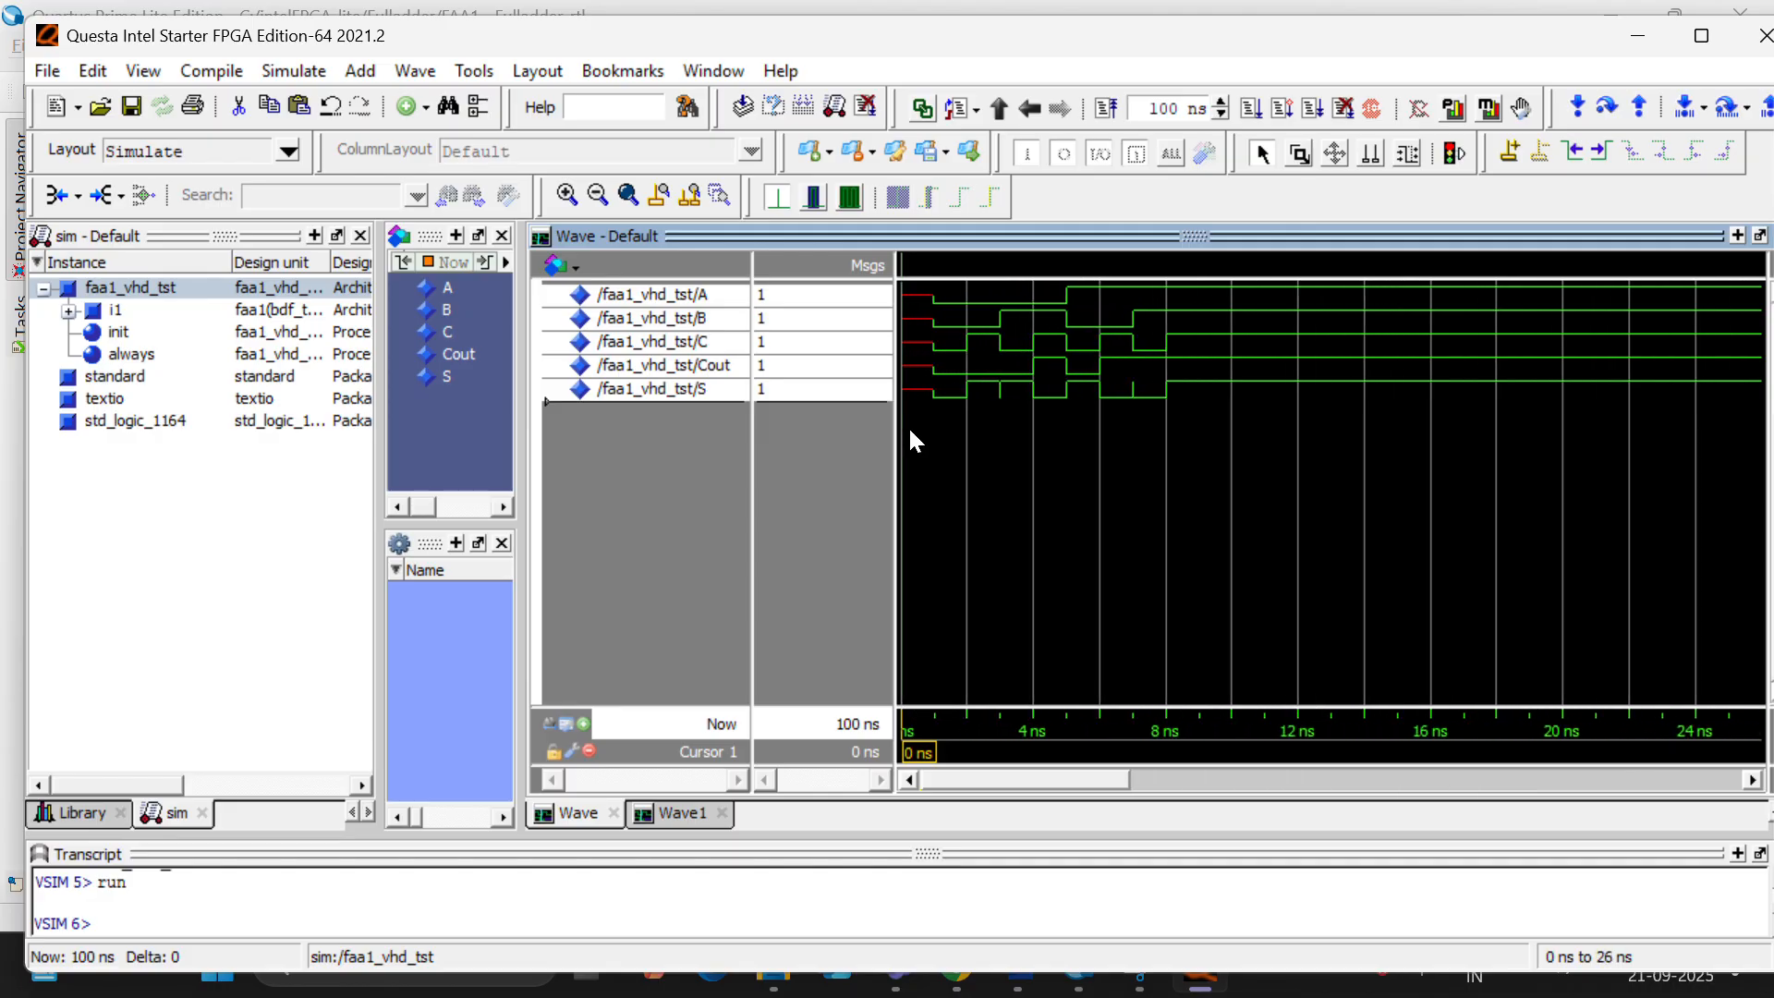
left_click(1101, 402)
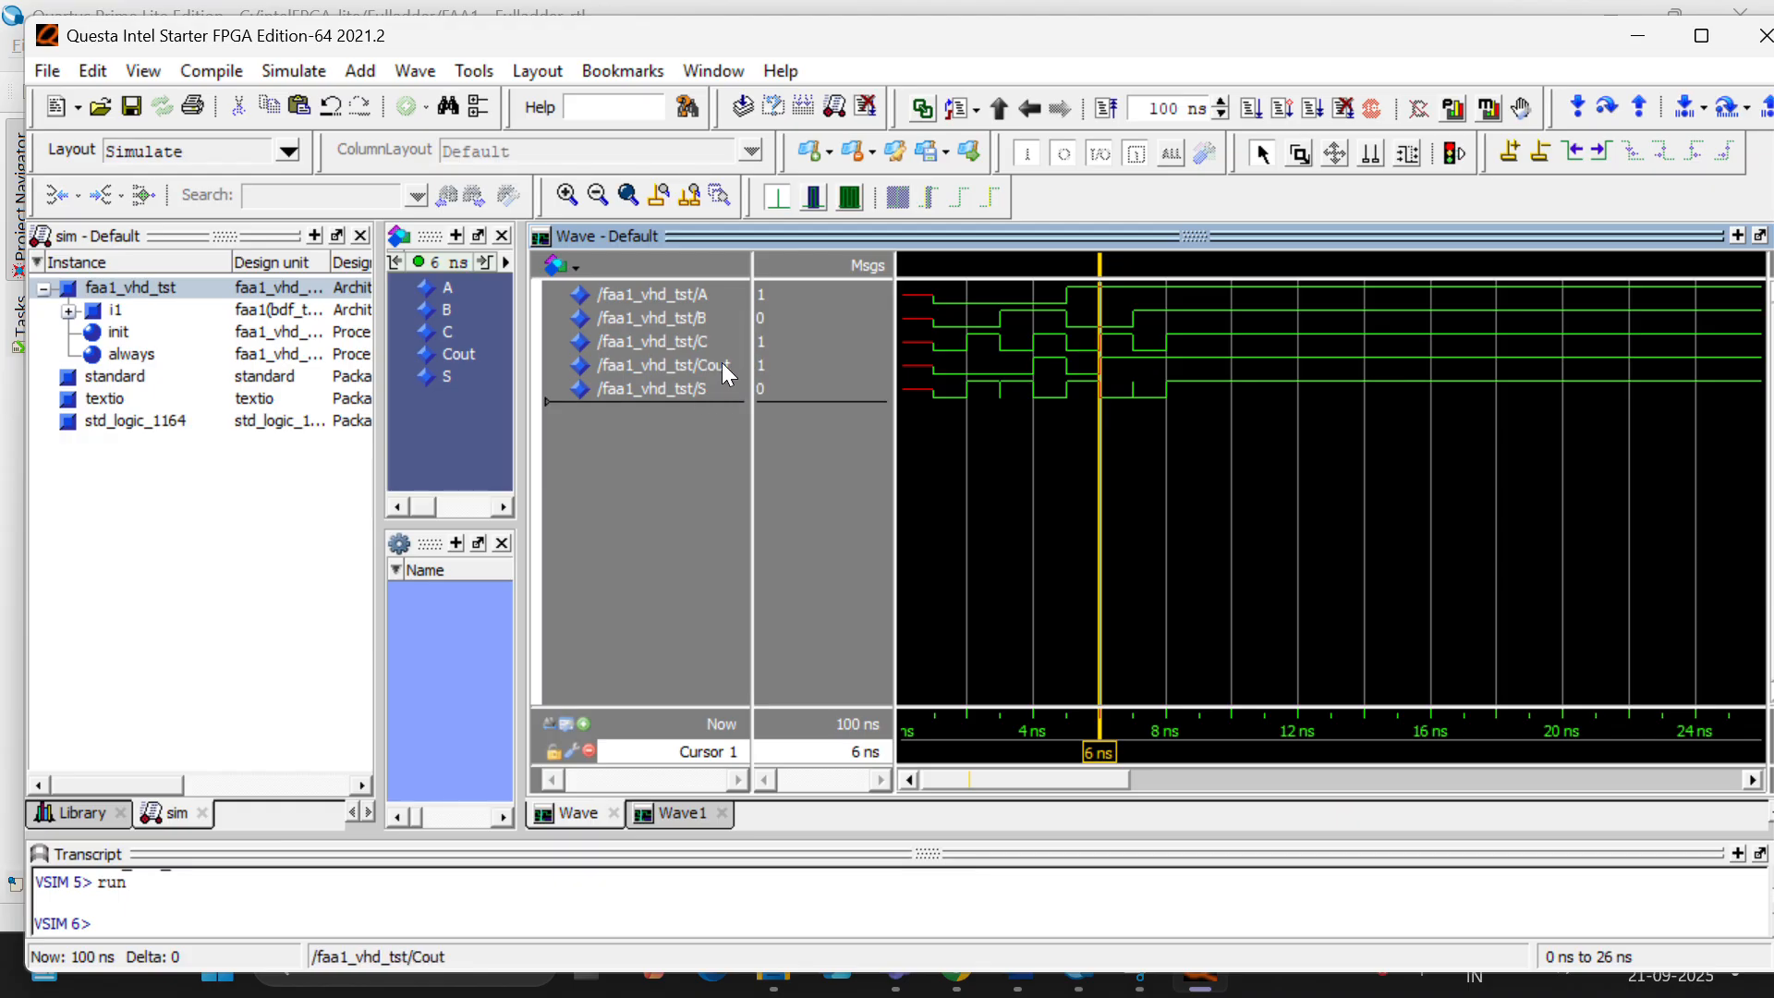
- Quit Questa and remove both FAA1_tb.vhd and FAA1.vhd from the Quartus project
left_click(1744, 47)
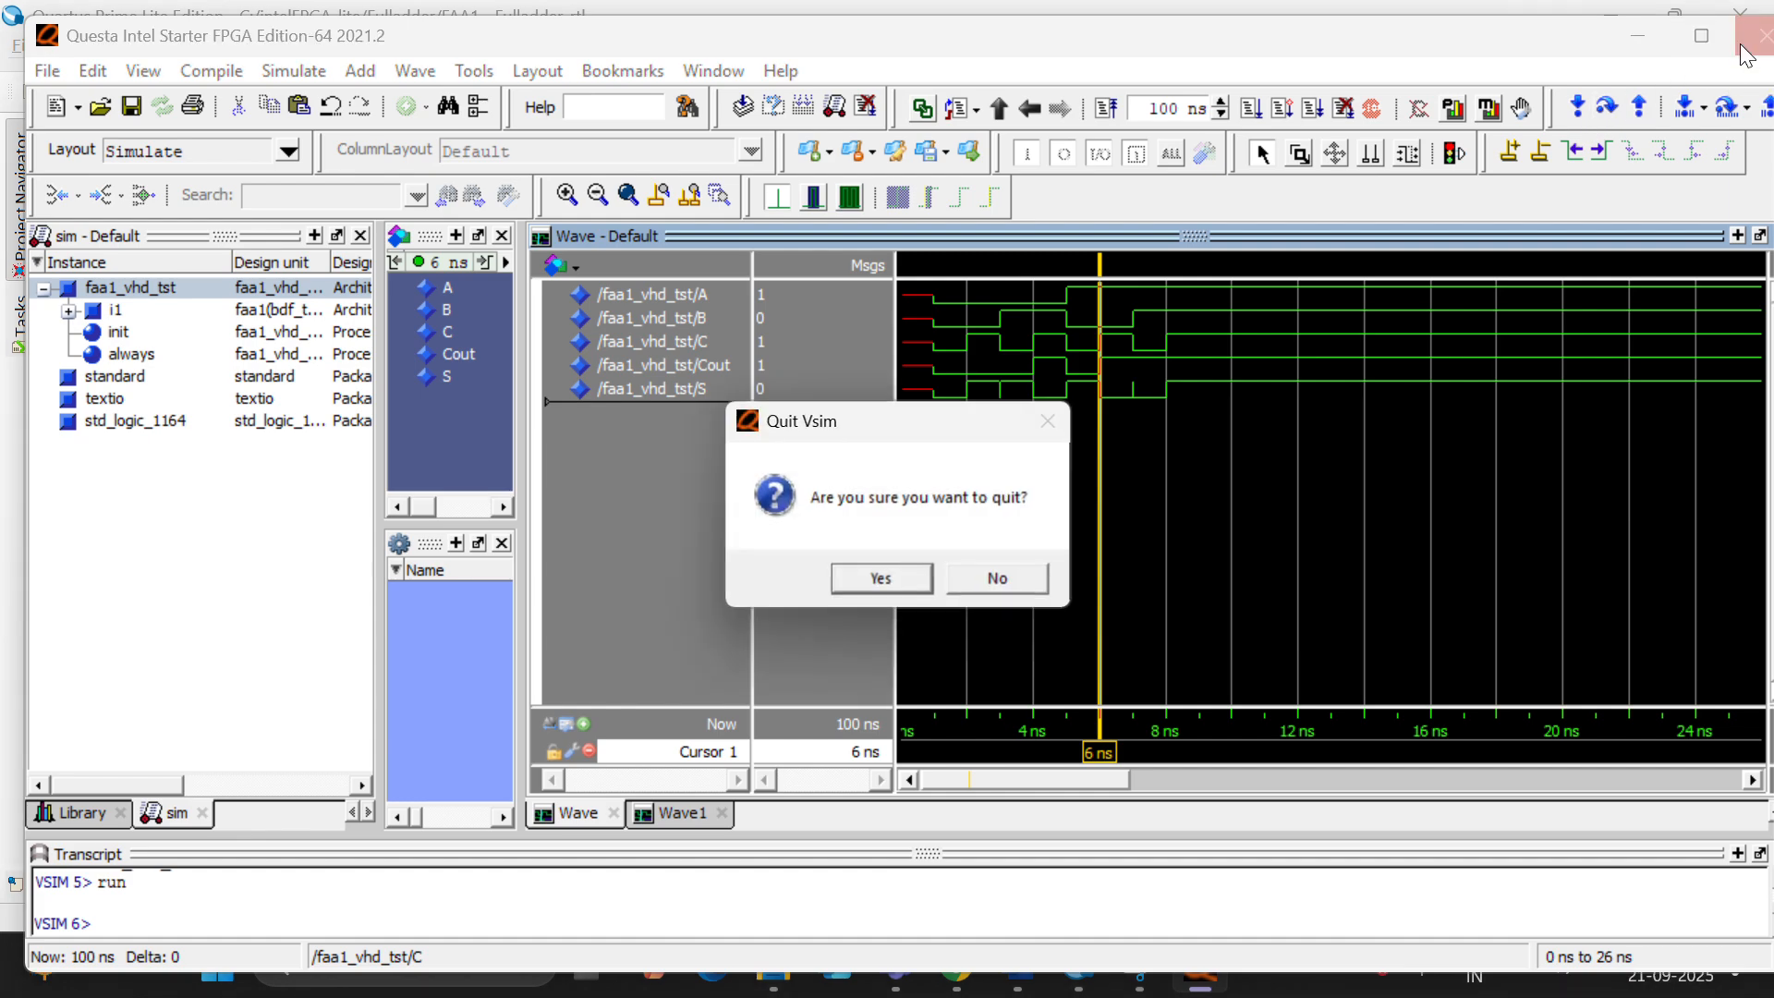
left_click(879, 575)
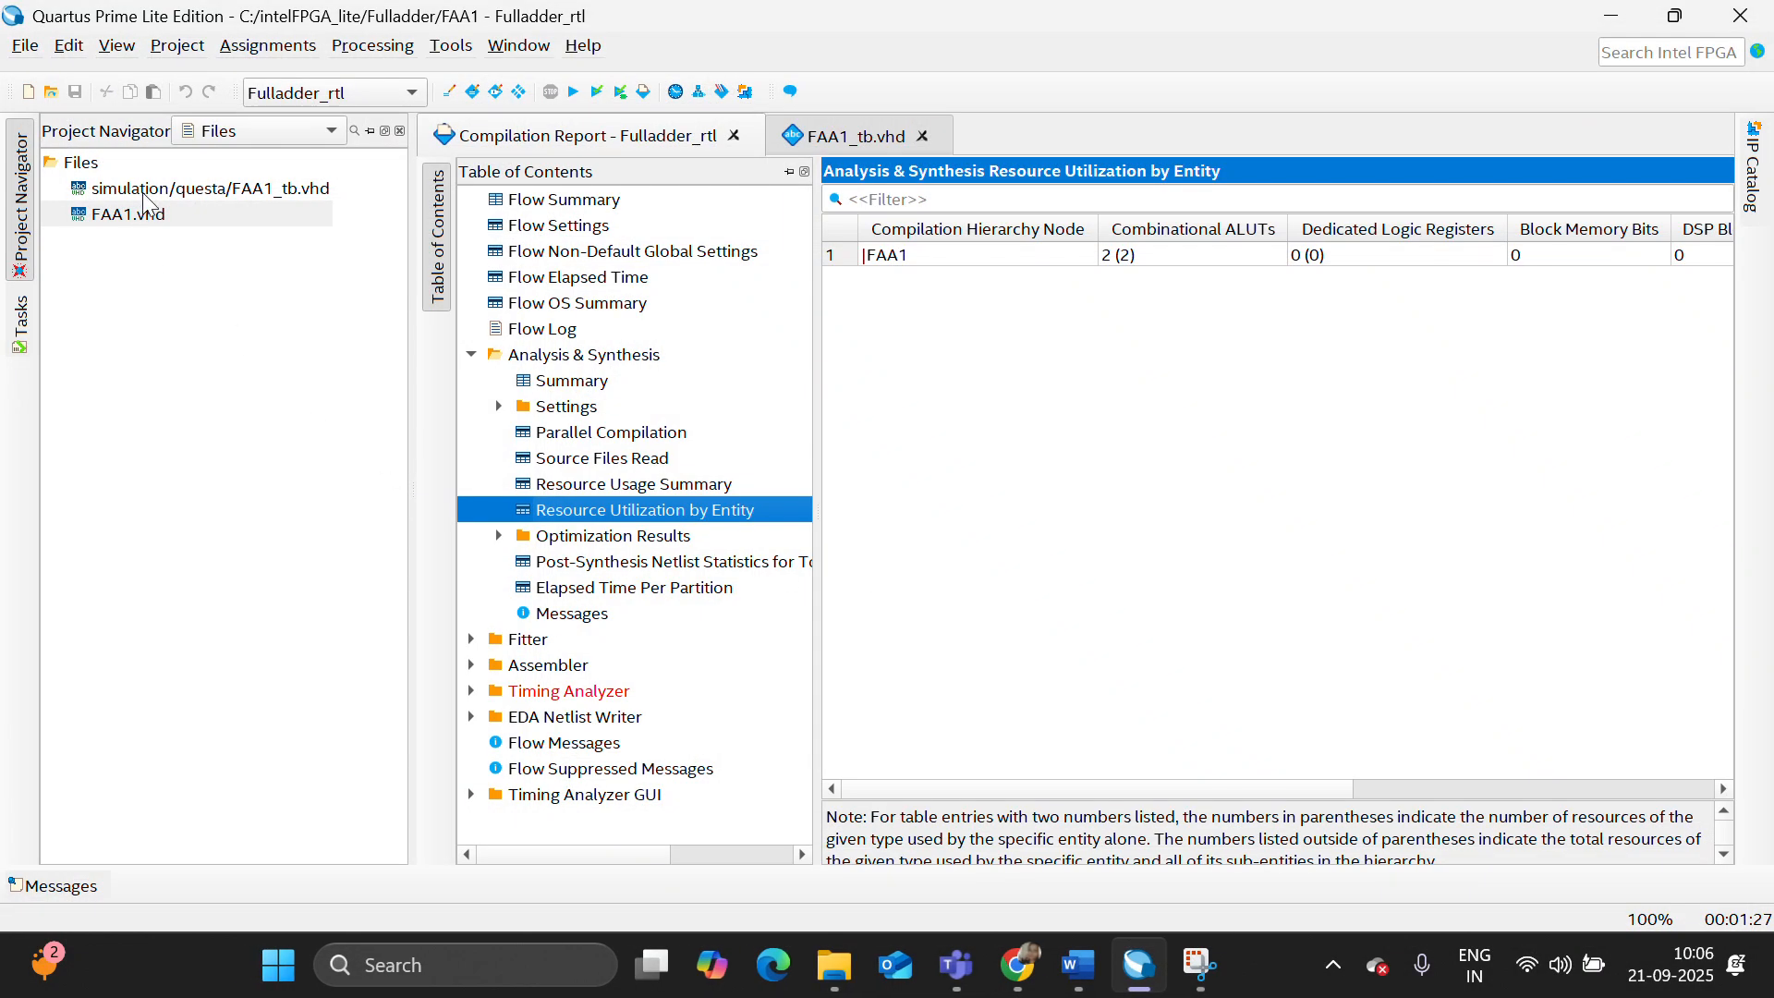
right_click(145, 194)
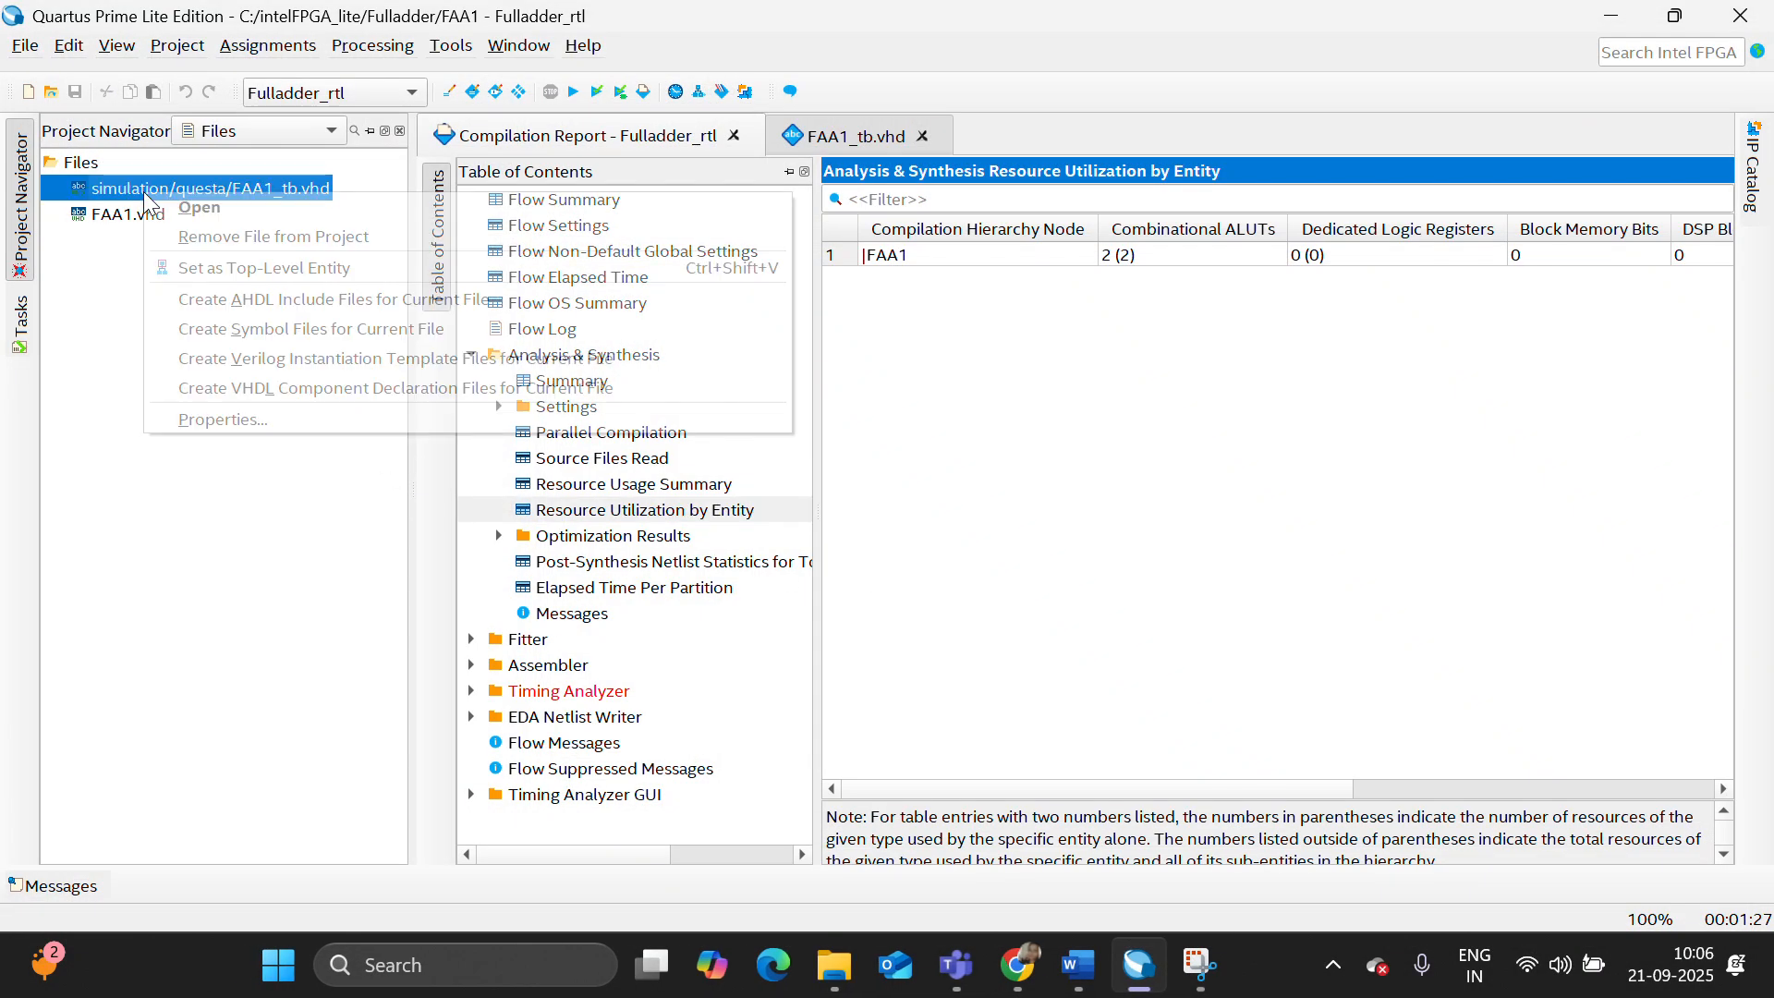
left_click(213, 230)
left_click(975, 518)
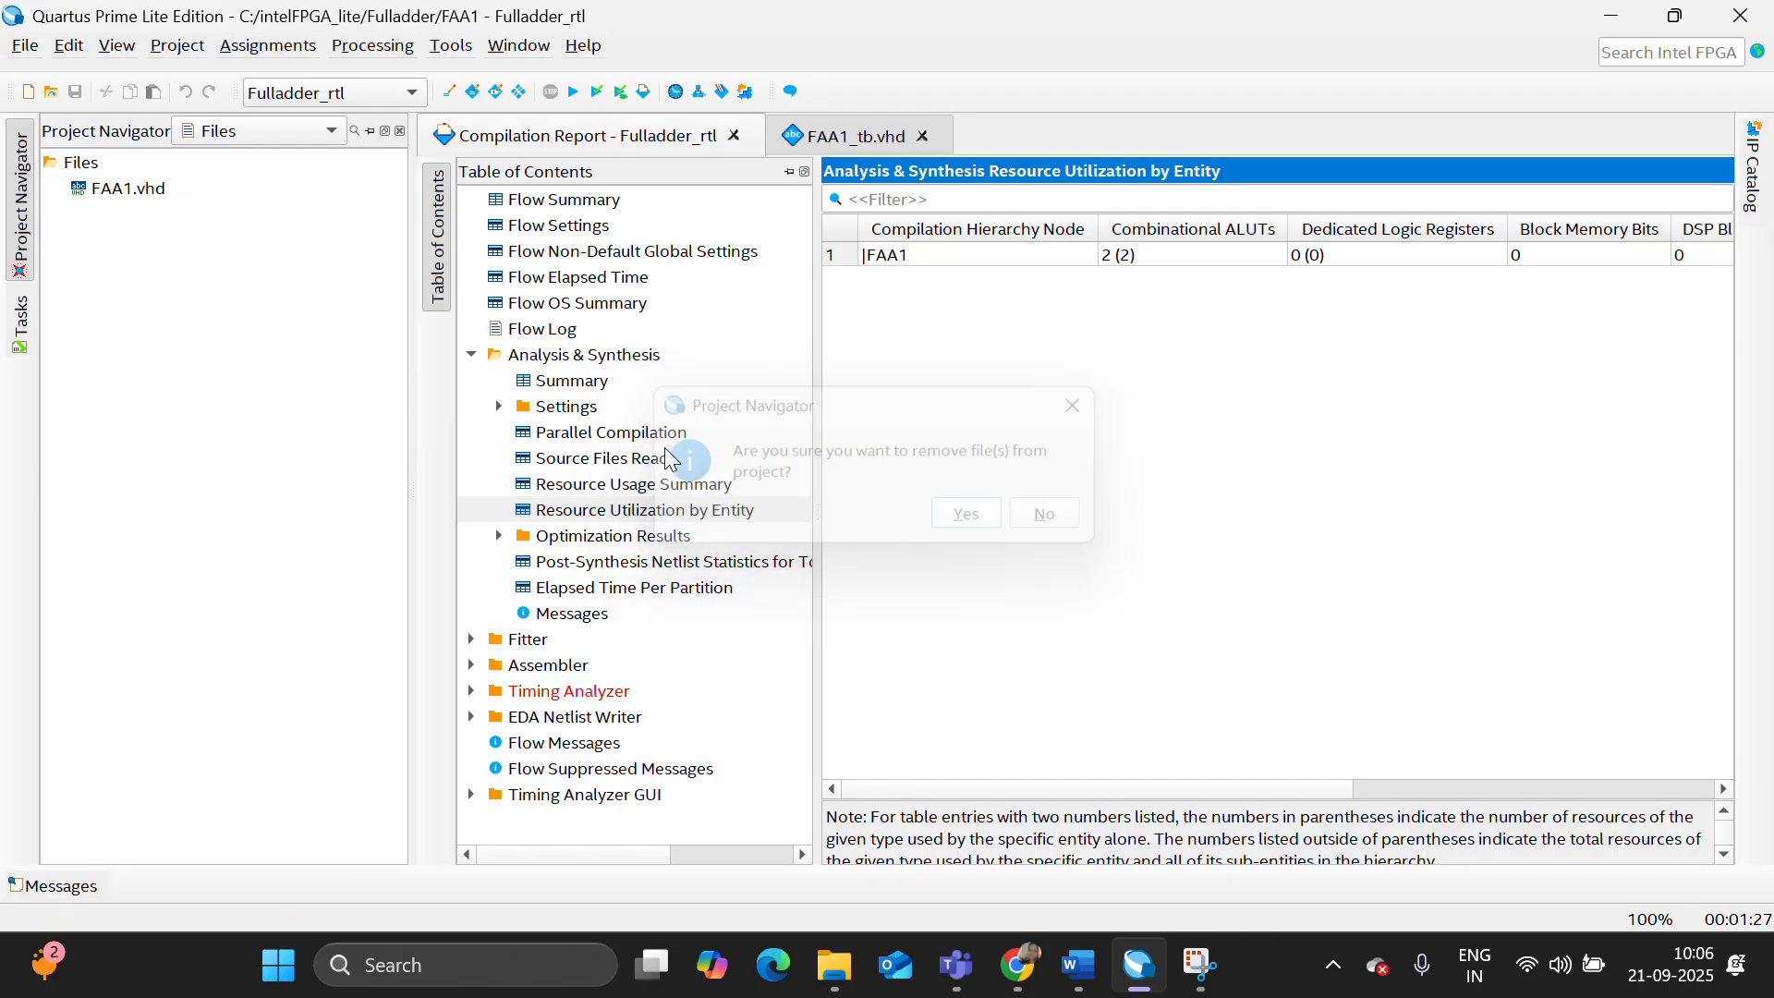
right_click(157, 190)
left_click(220, 238)
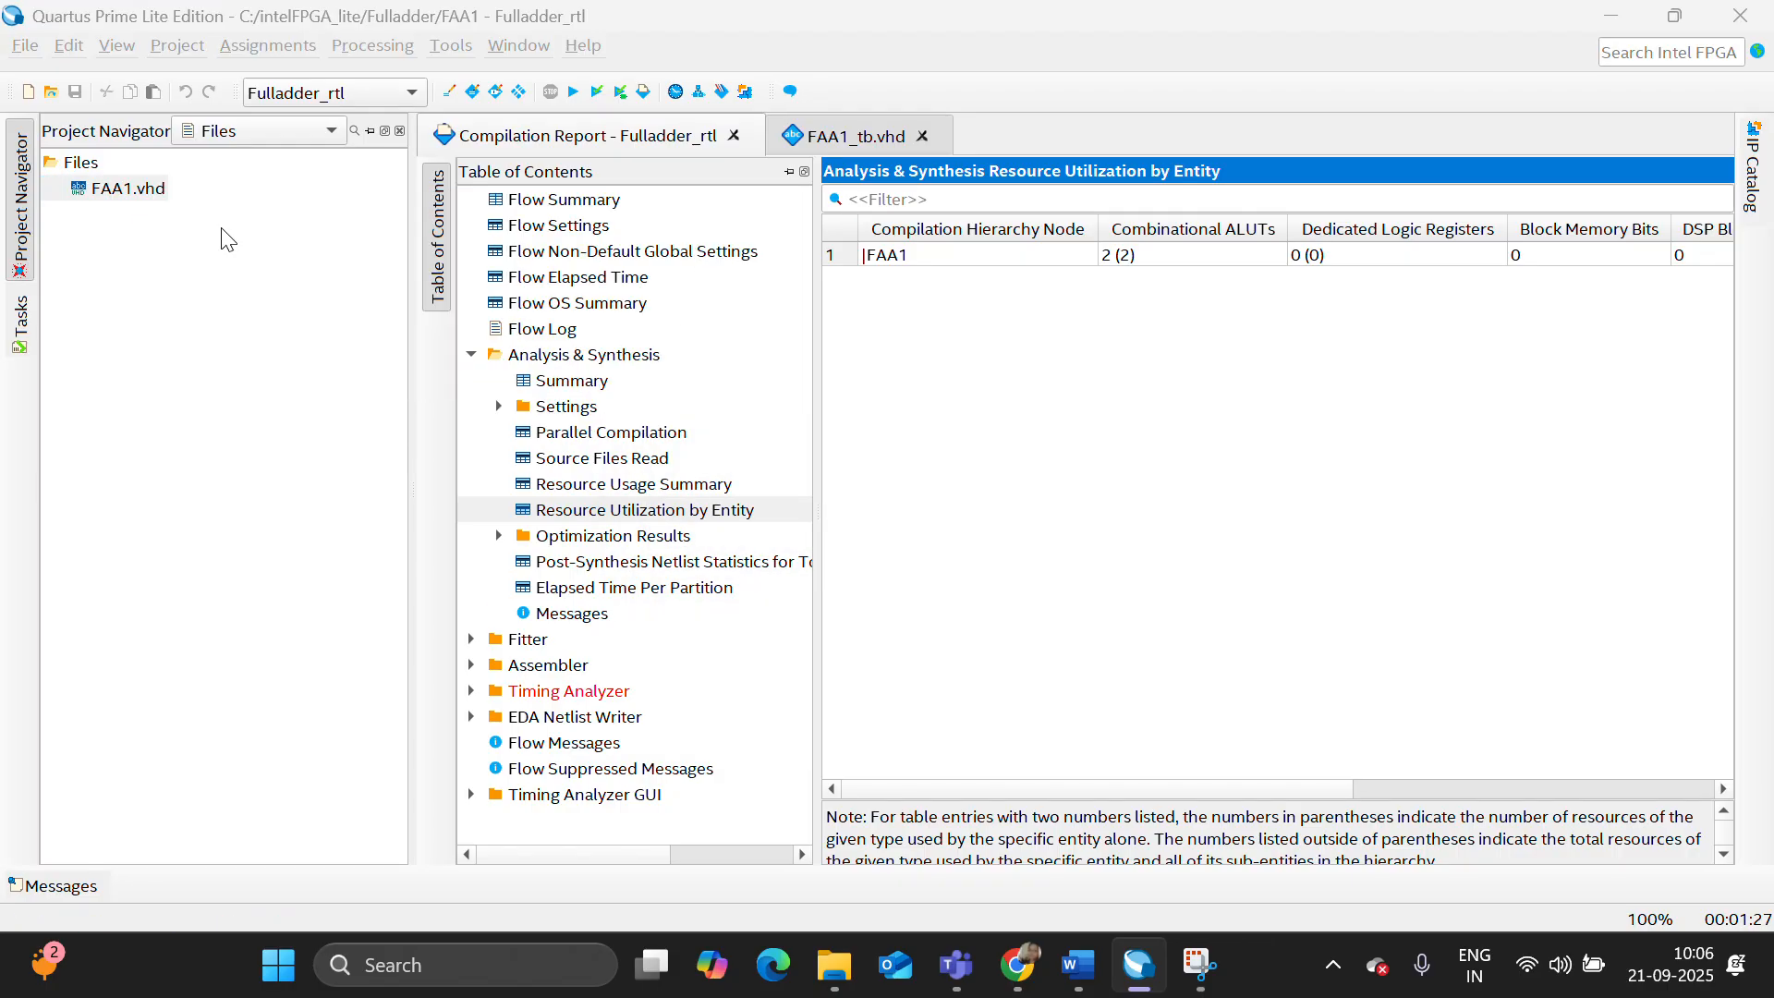
left_click(968, 516)
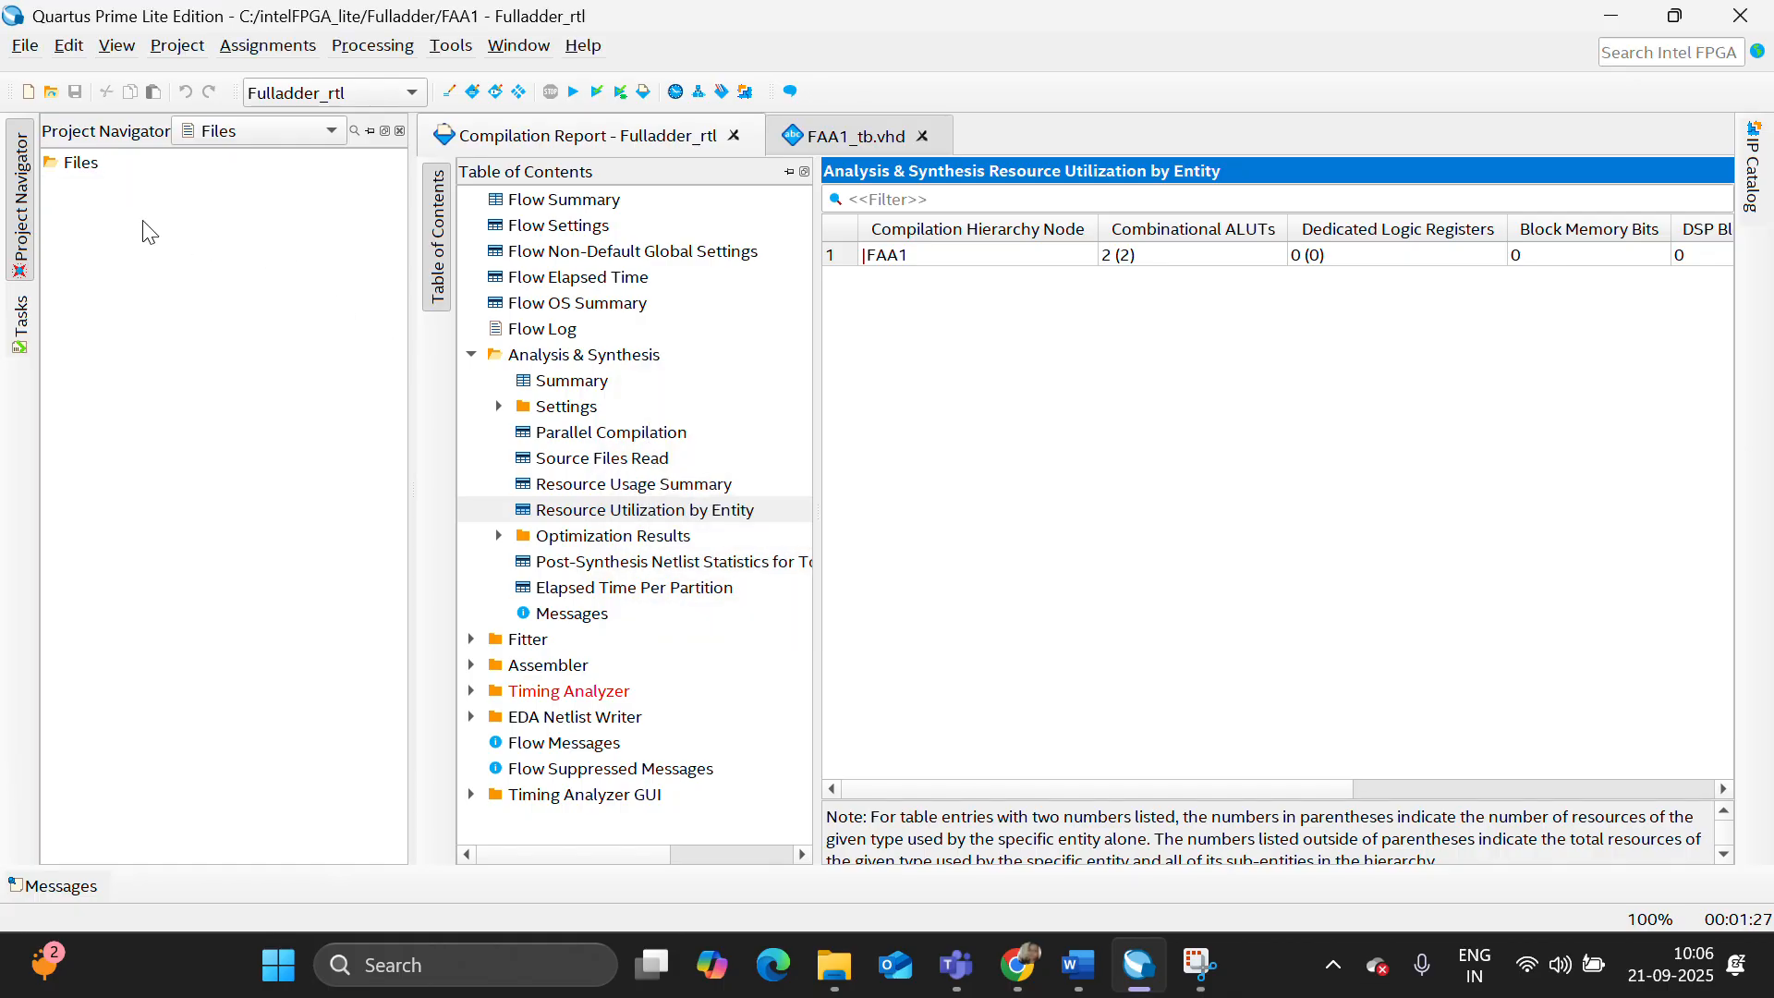
- Add b_4bit.v and b_4bit_tb.v from the fa folder to the project's design files
left_click(83, 164)
right_click(88, 168)
left_click(185, 186)
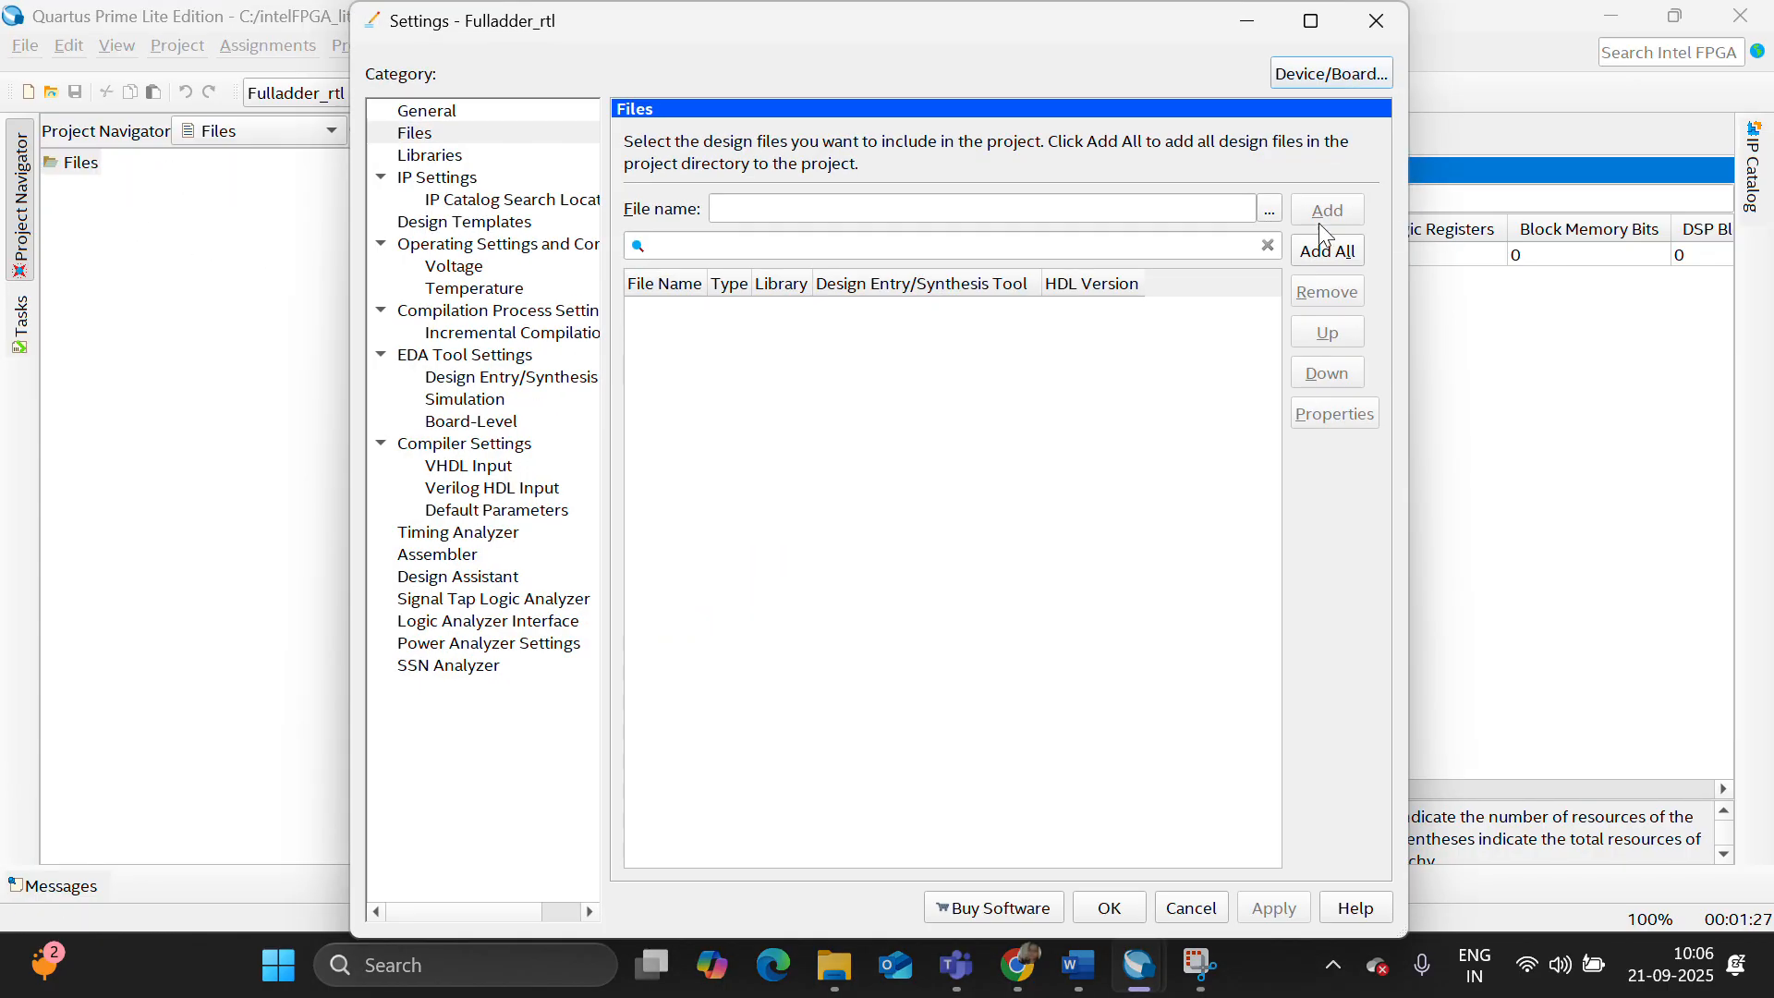
left_click(1271, 212)
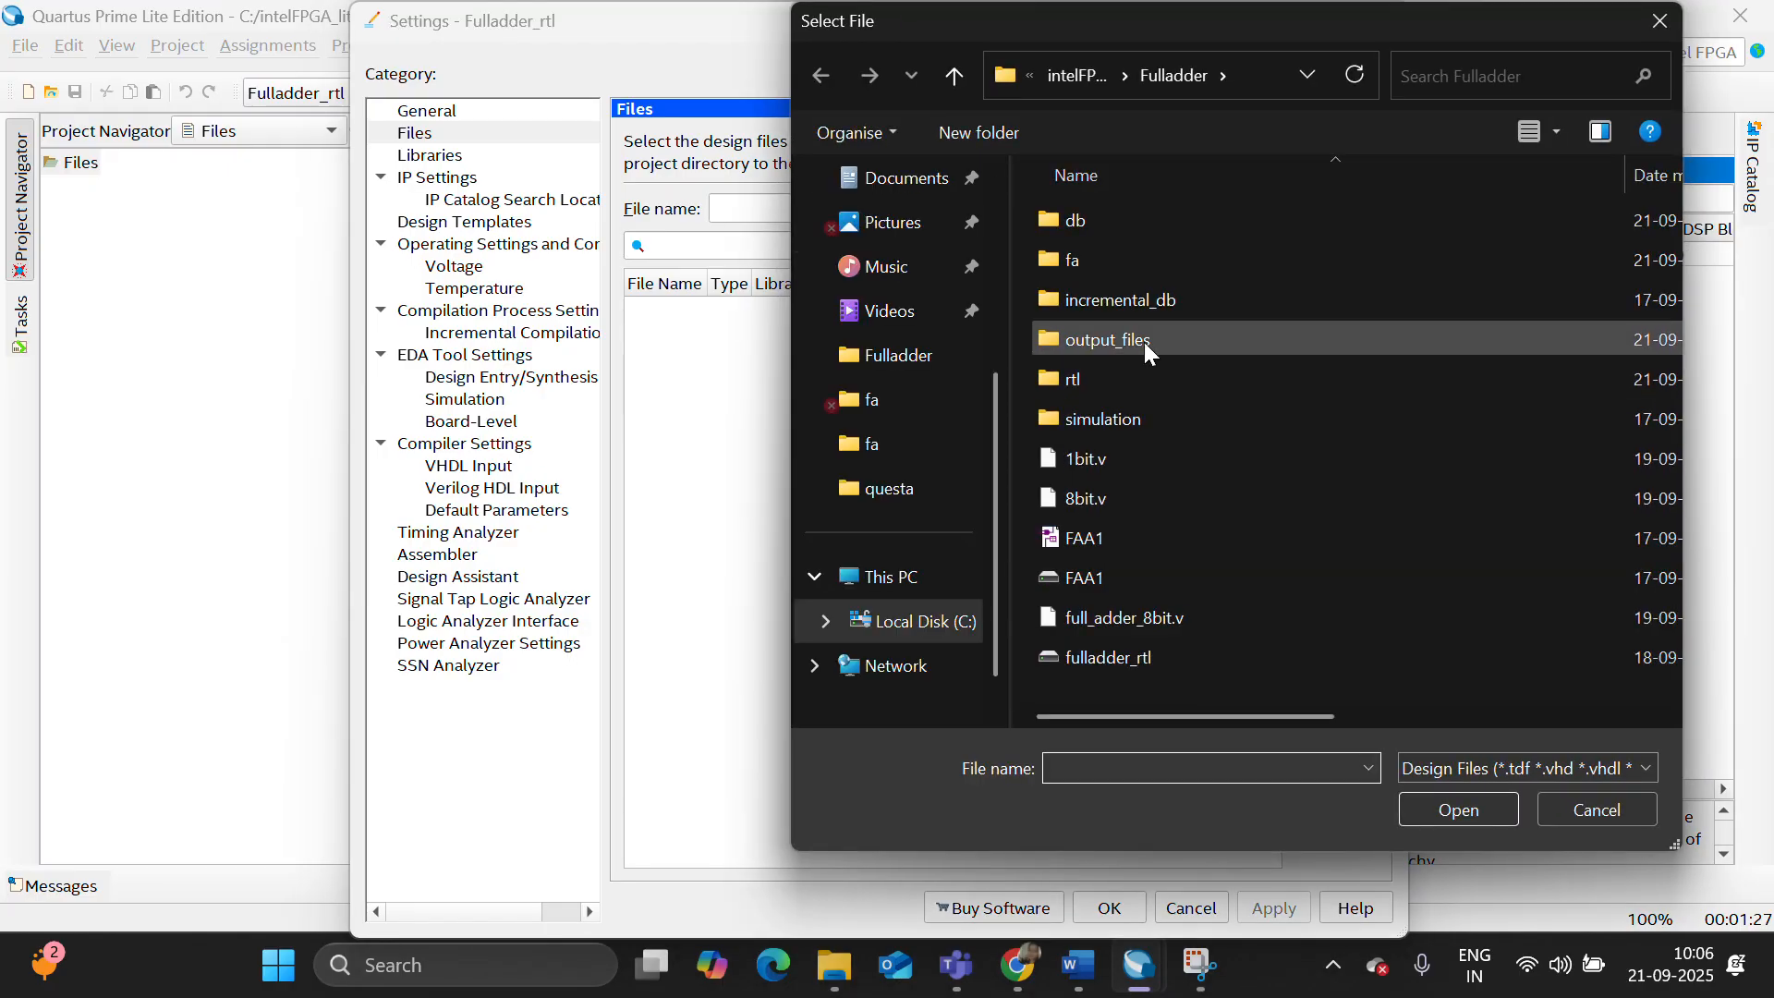
double_click(1140, 262)
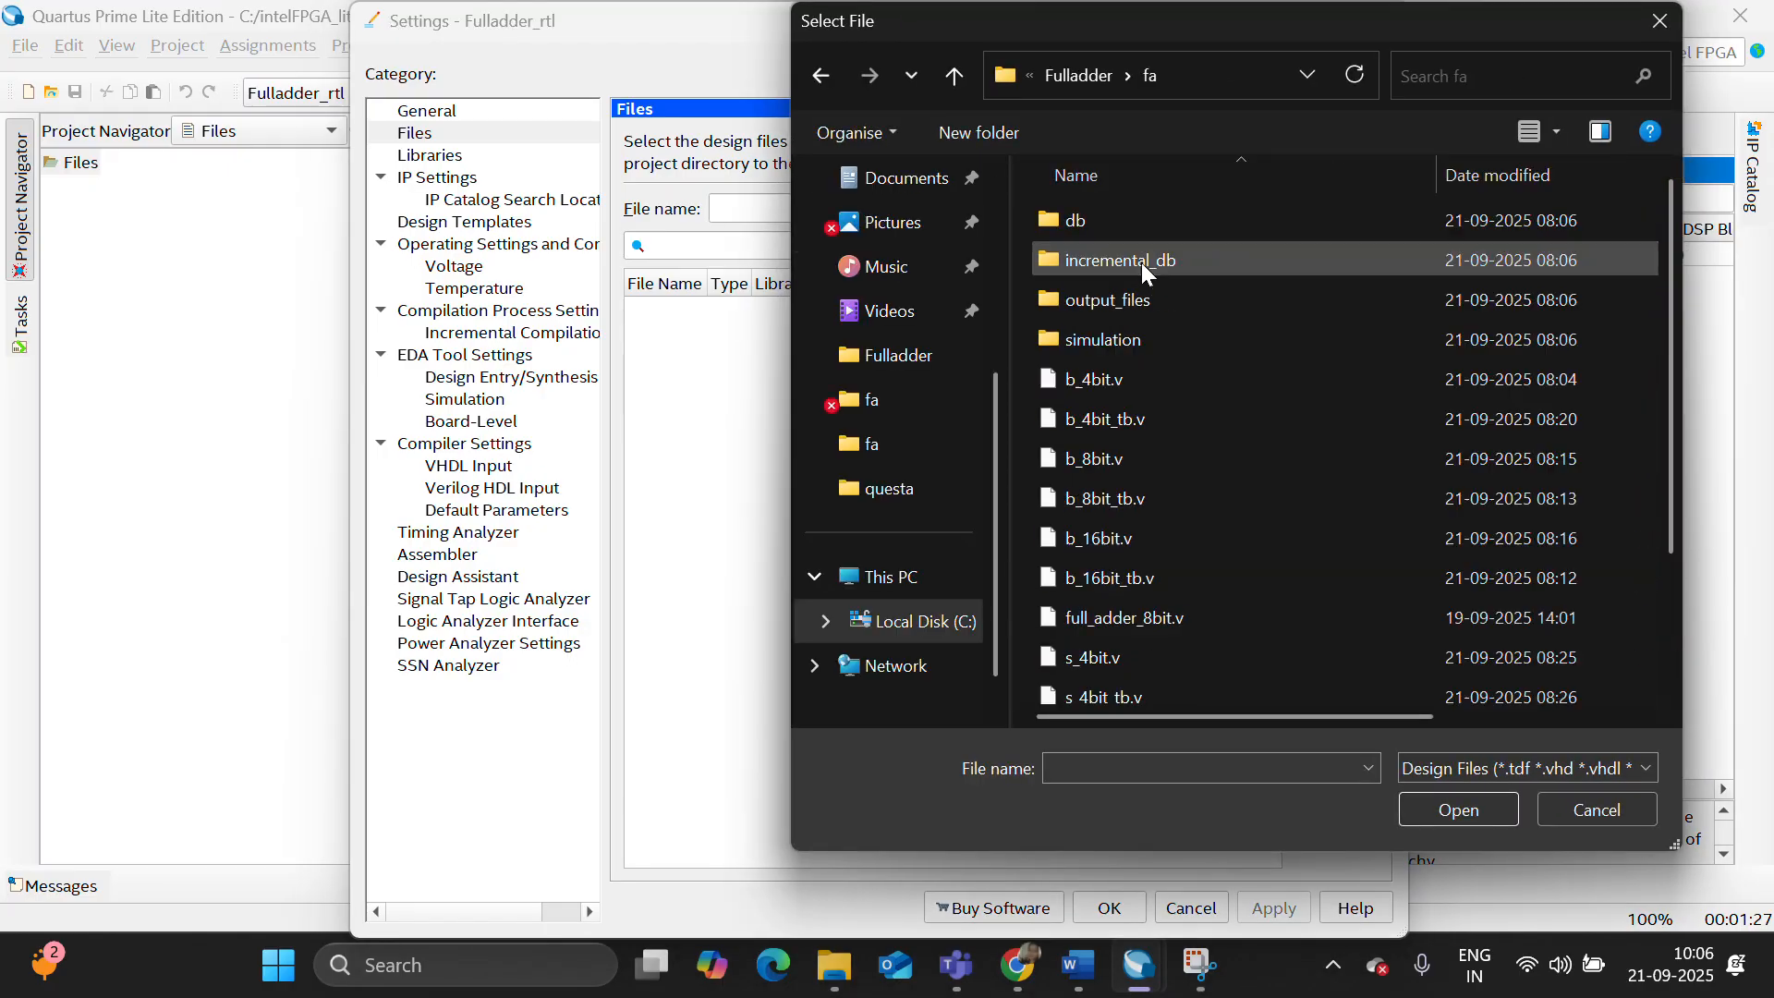
left_click(1161, 387)
key("shift+Down")
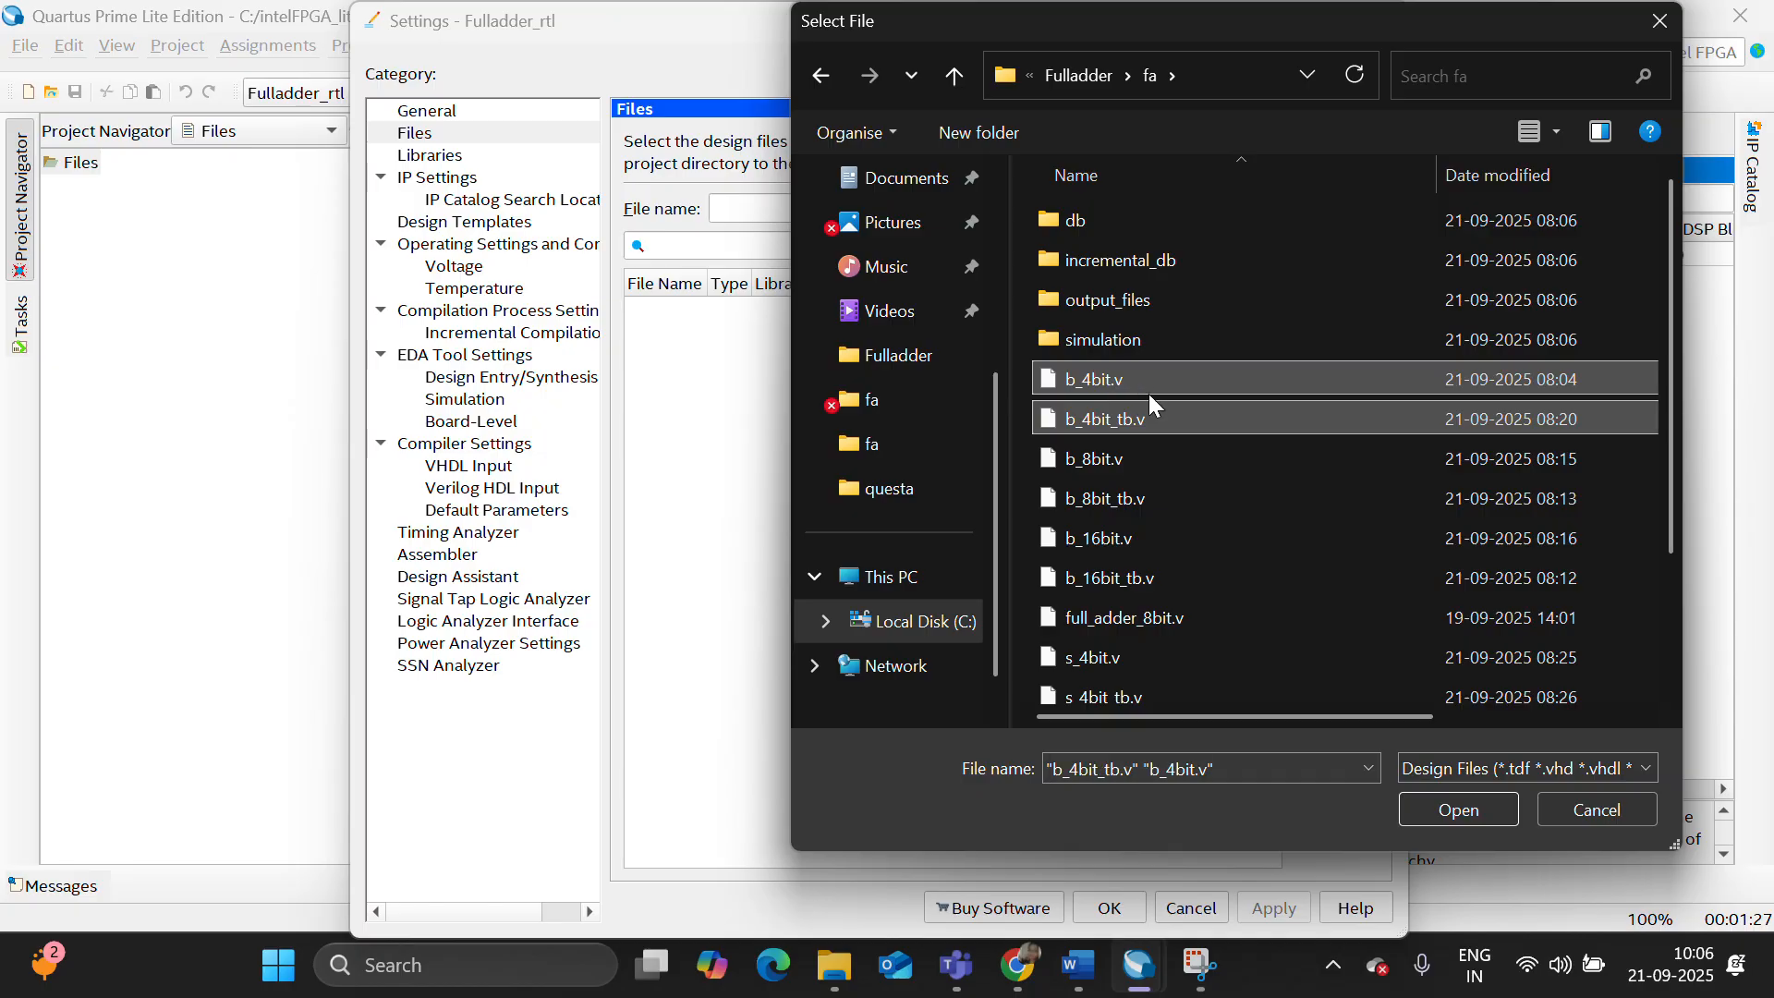
left_click(1460, 810)
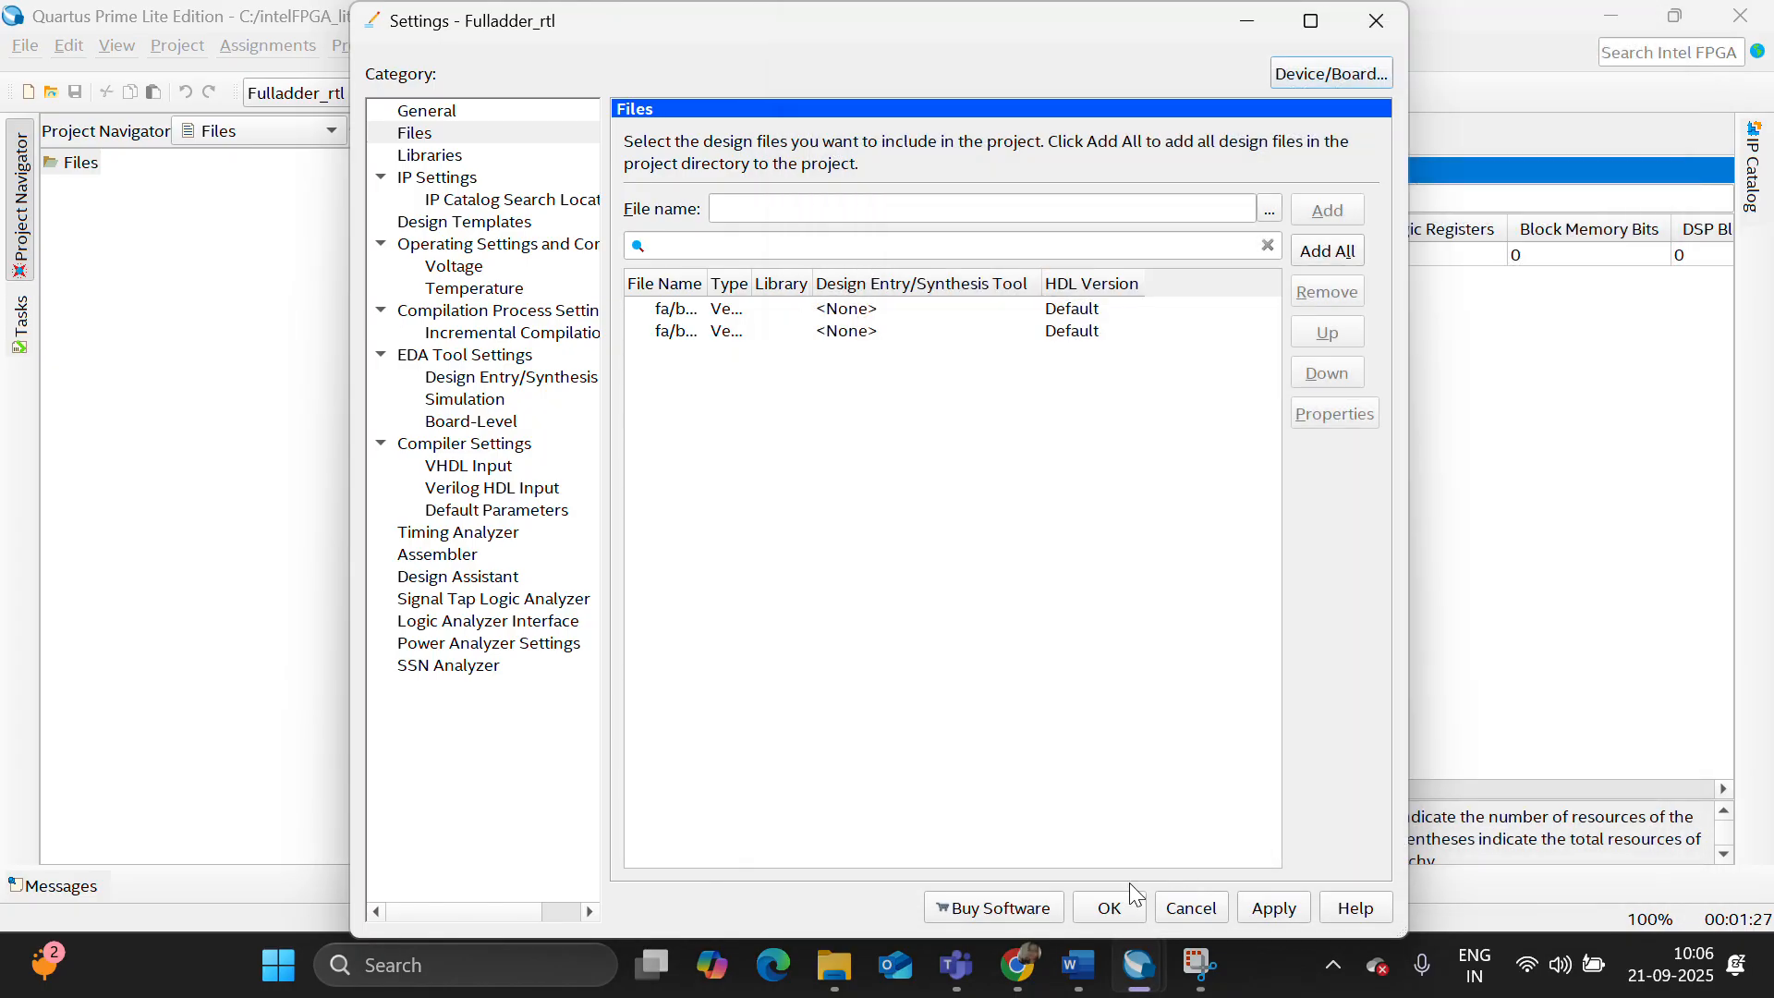
left_click(1110, 905)
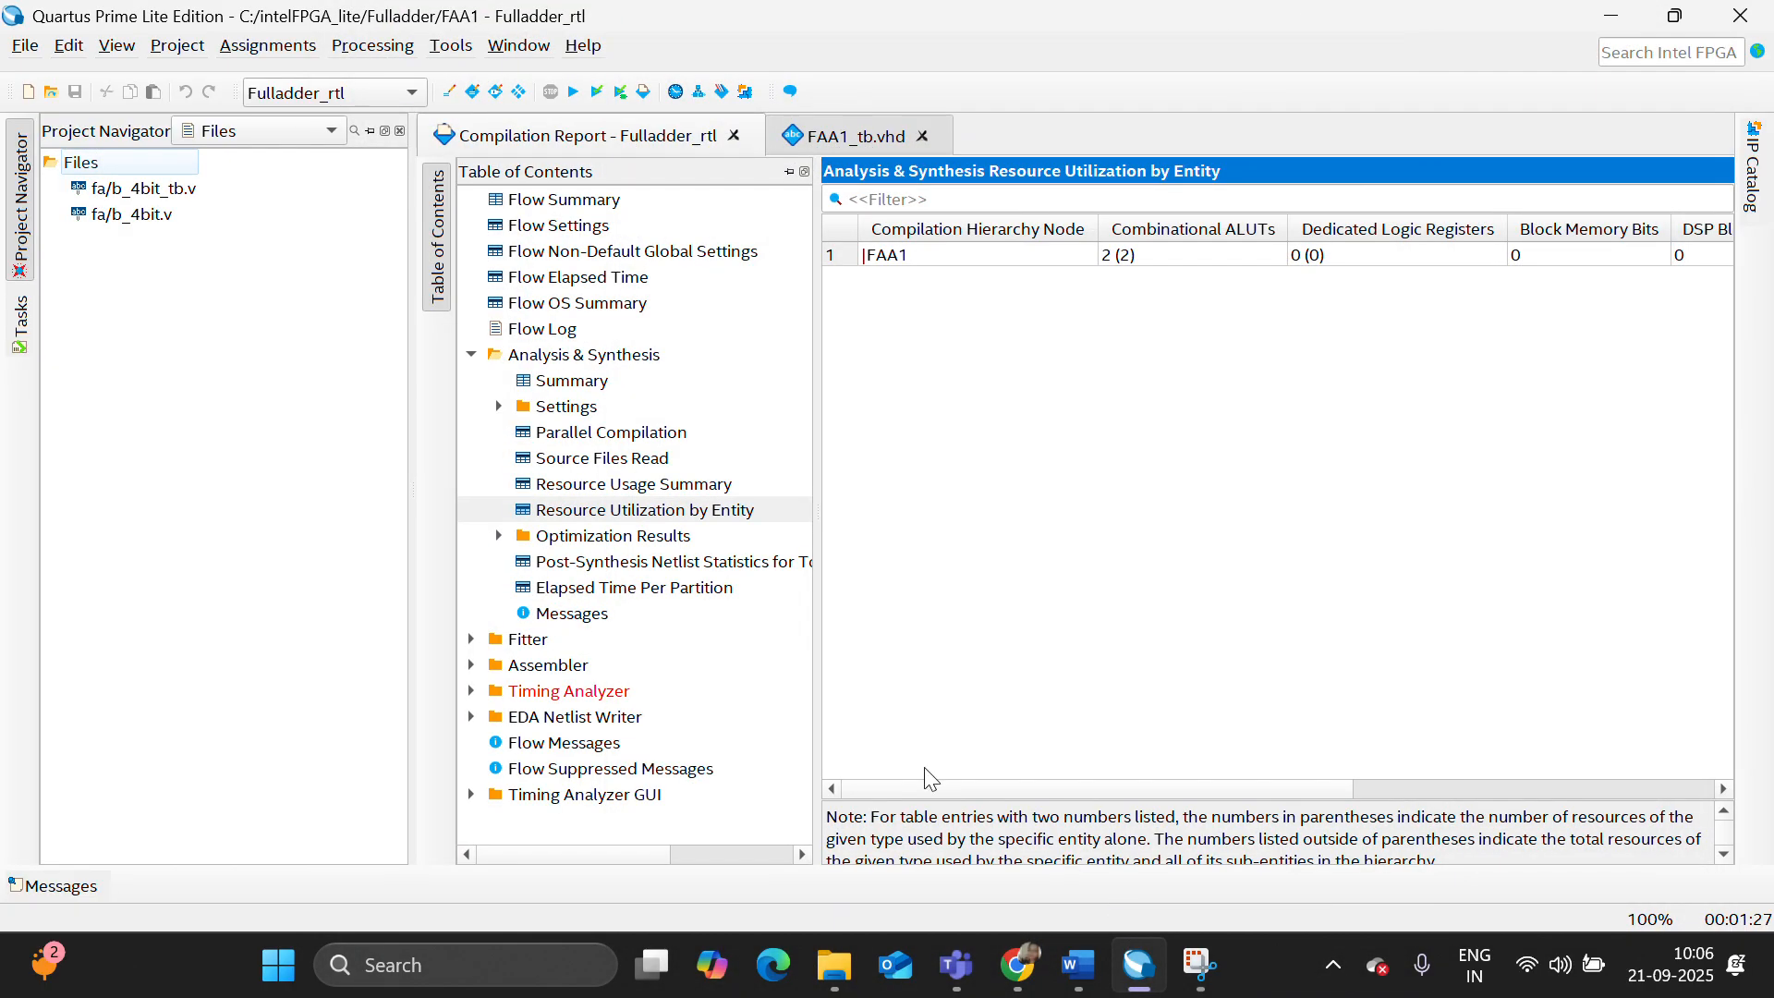
- Open b_4bit.v and b_4bit_tb.v to review the 4-bit adder module and its test bench code
double_click(167, 213)
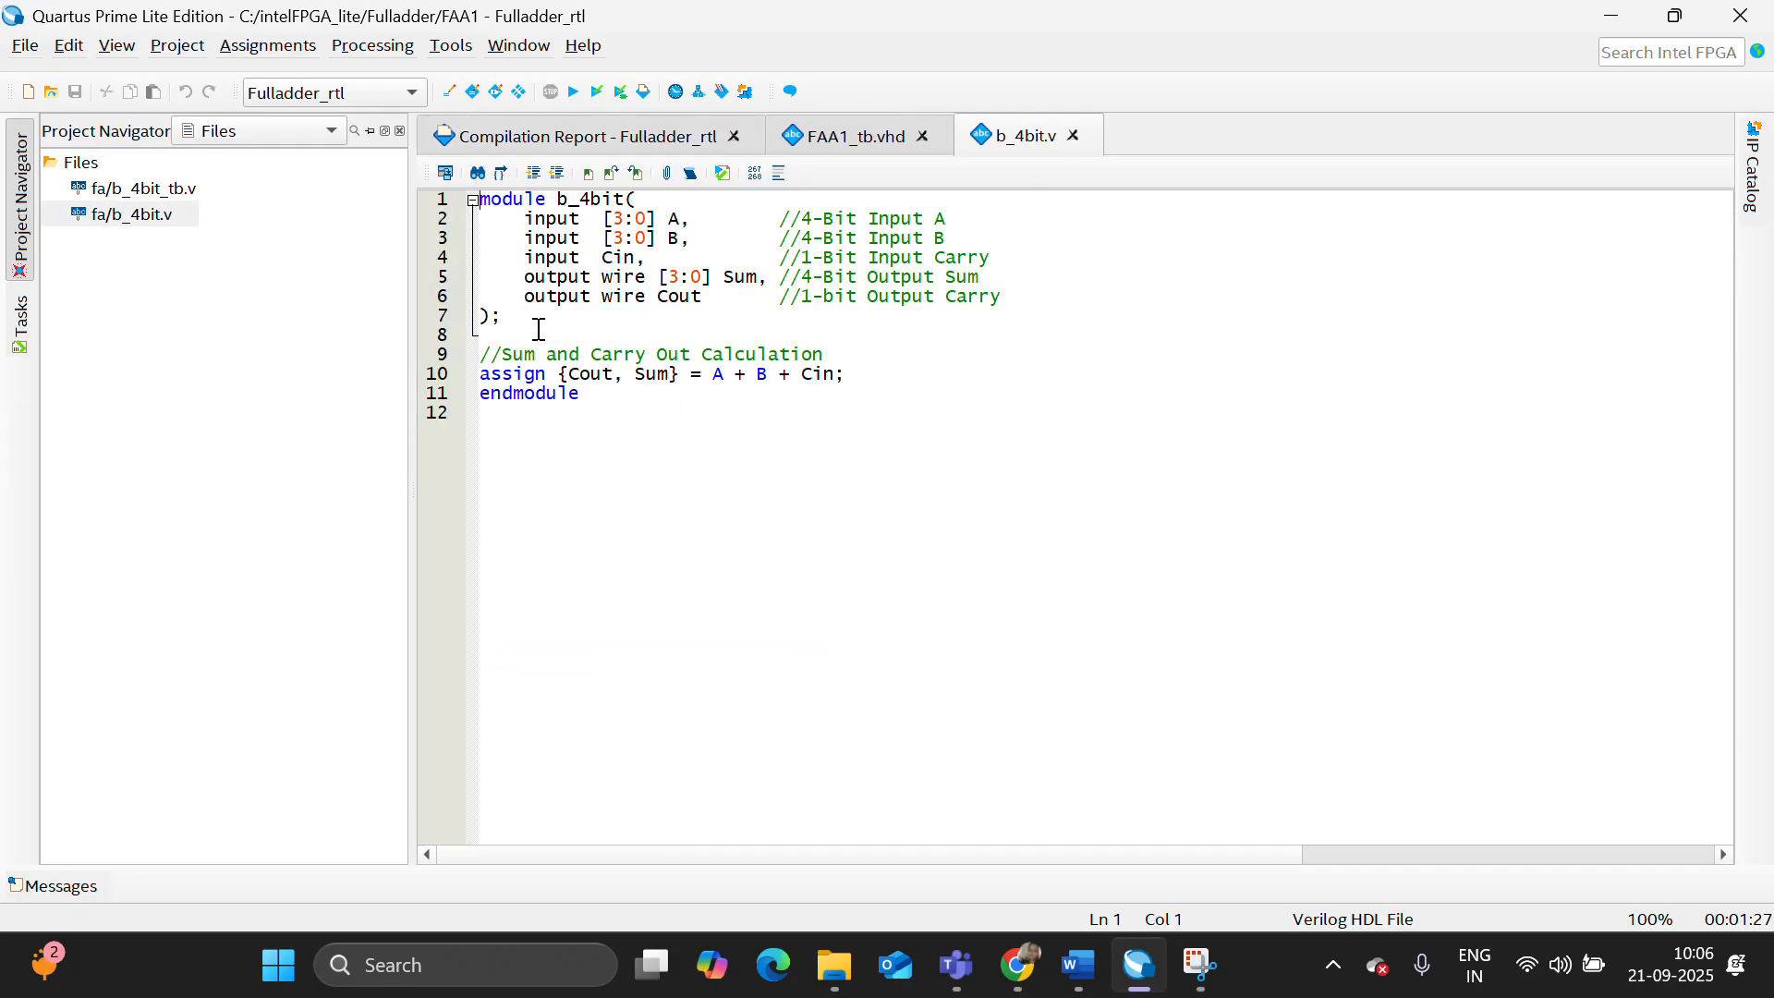
double_click(162, 188)
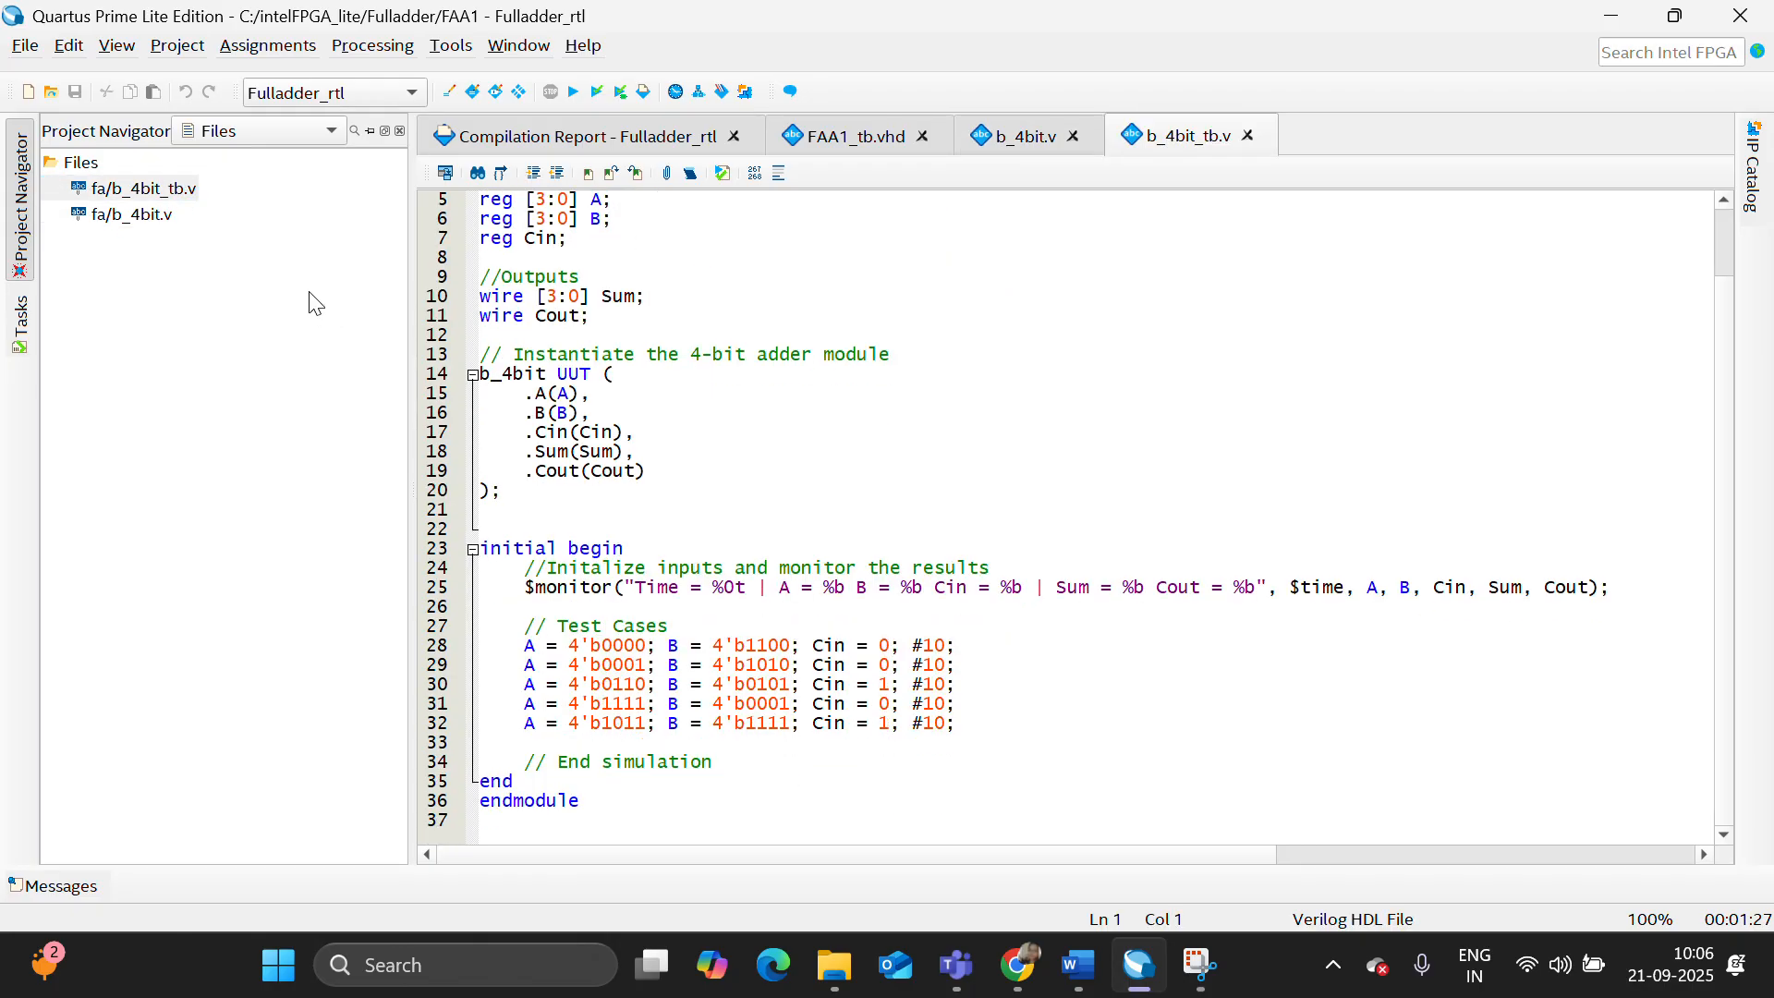
double_click(174, 217)
- Set b_4bit.v as the top-level entity and compile the design
right_click(173, 214)
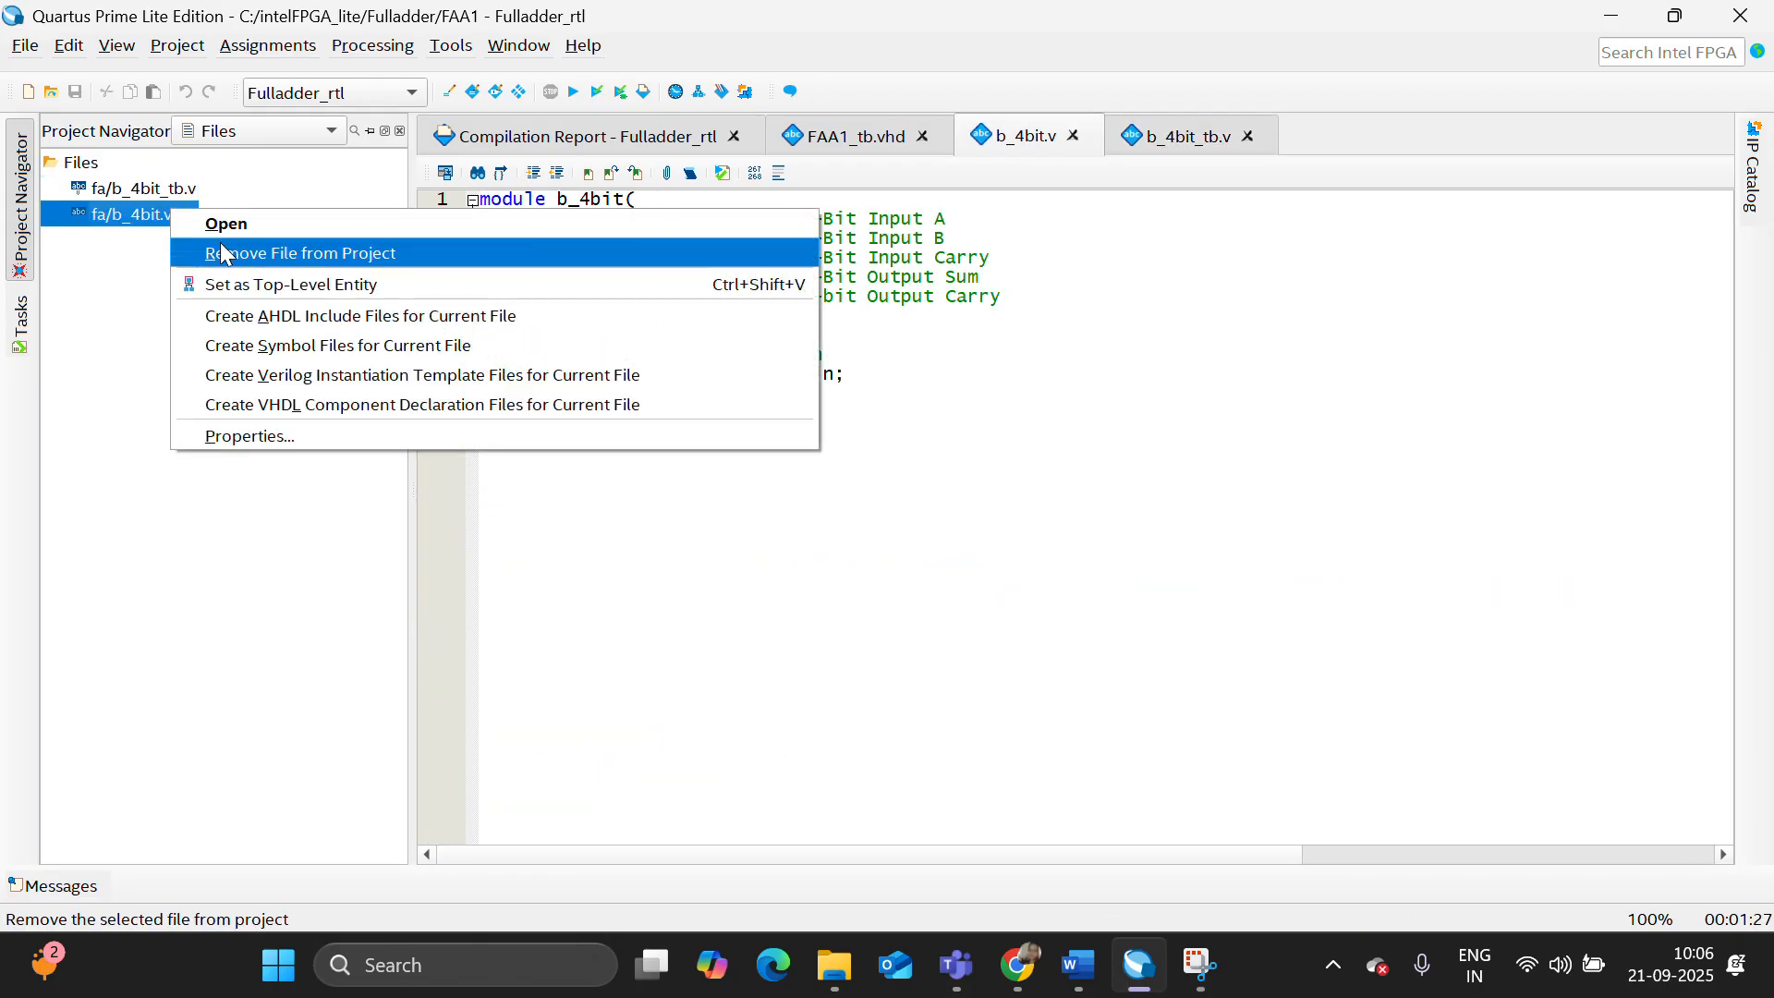
left_click(259, 282)
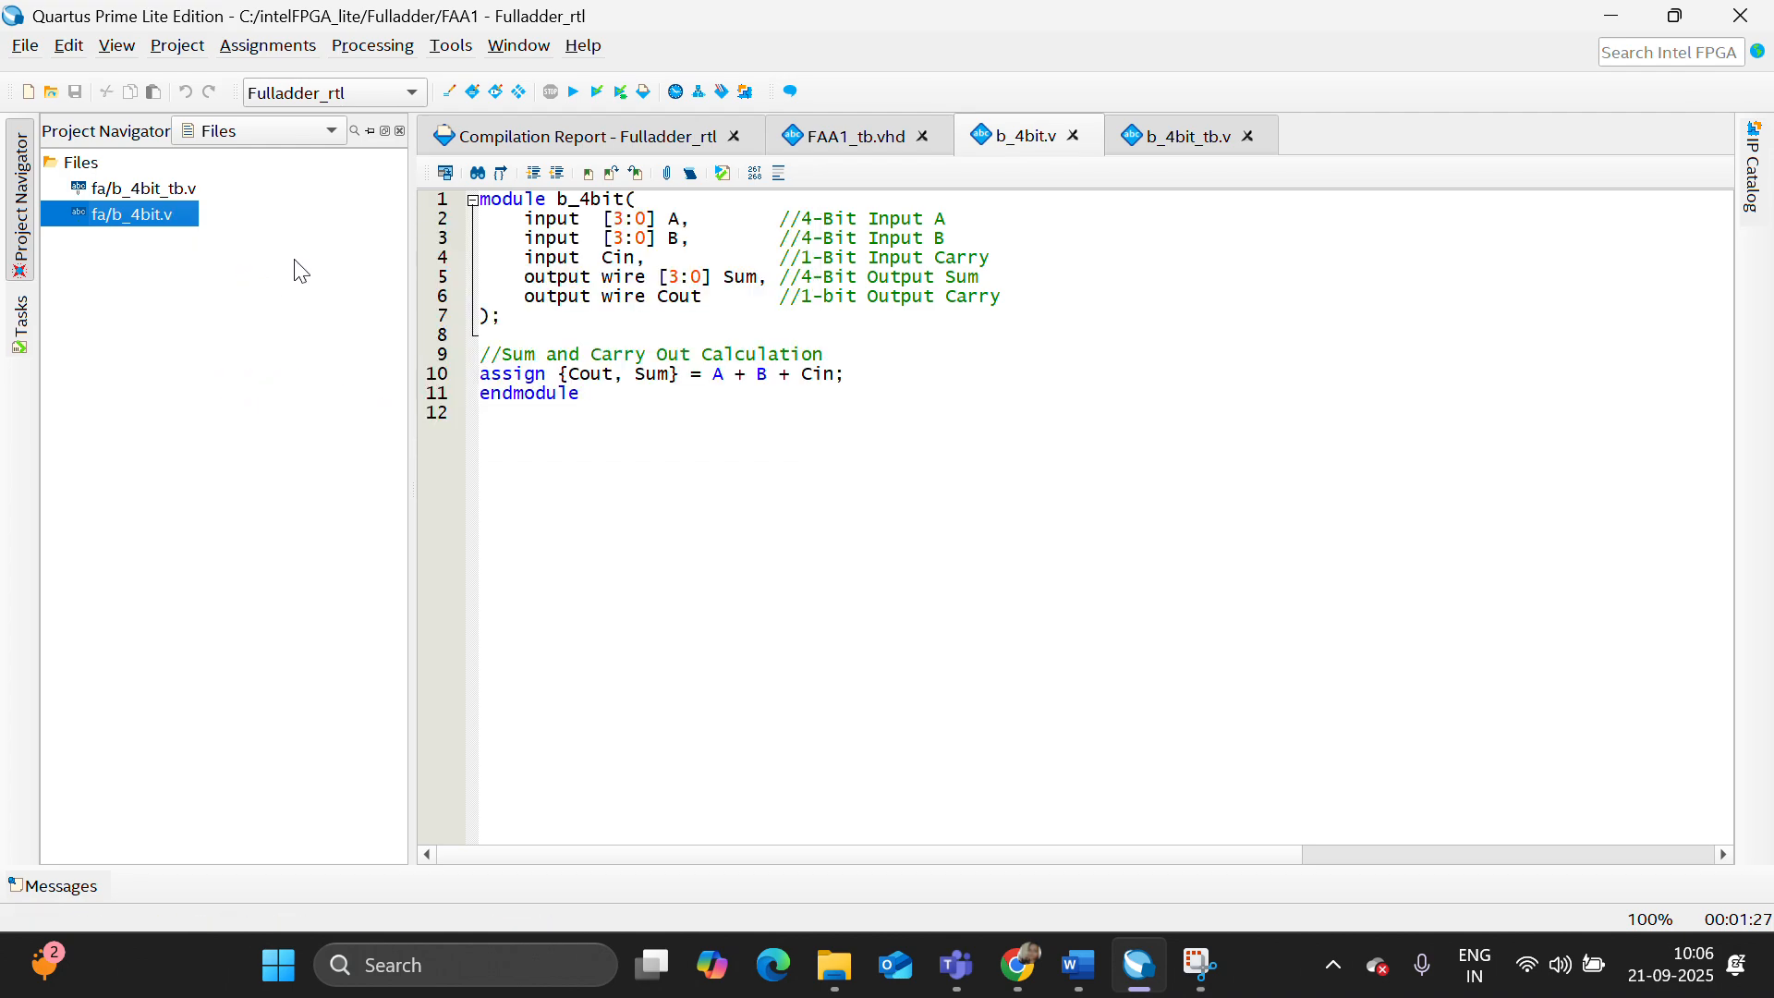
left_click(580, 92)
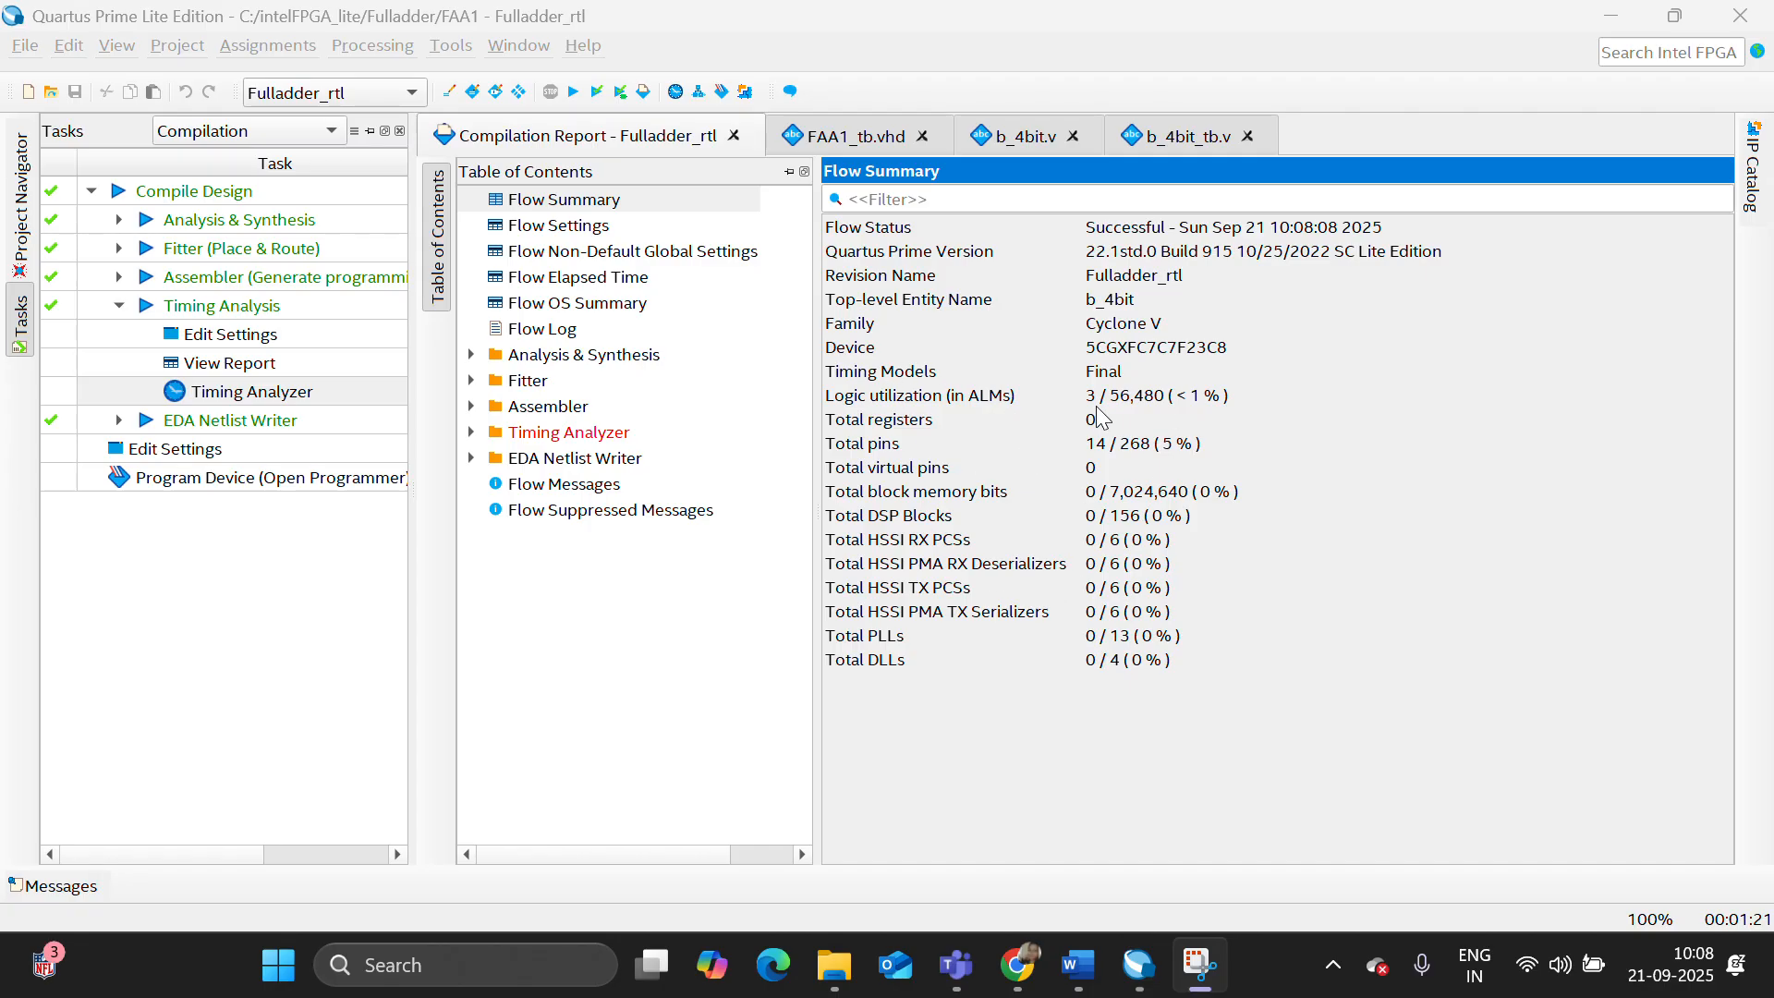
- Examine the Analysis & Synthesis resource utilization by entity for b_4bit, including ALUTs, registers and pins
left_click(471, 356)
left_click(711, 511)
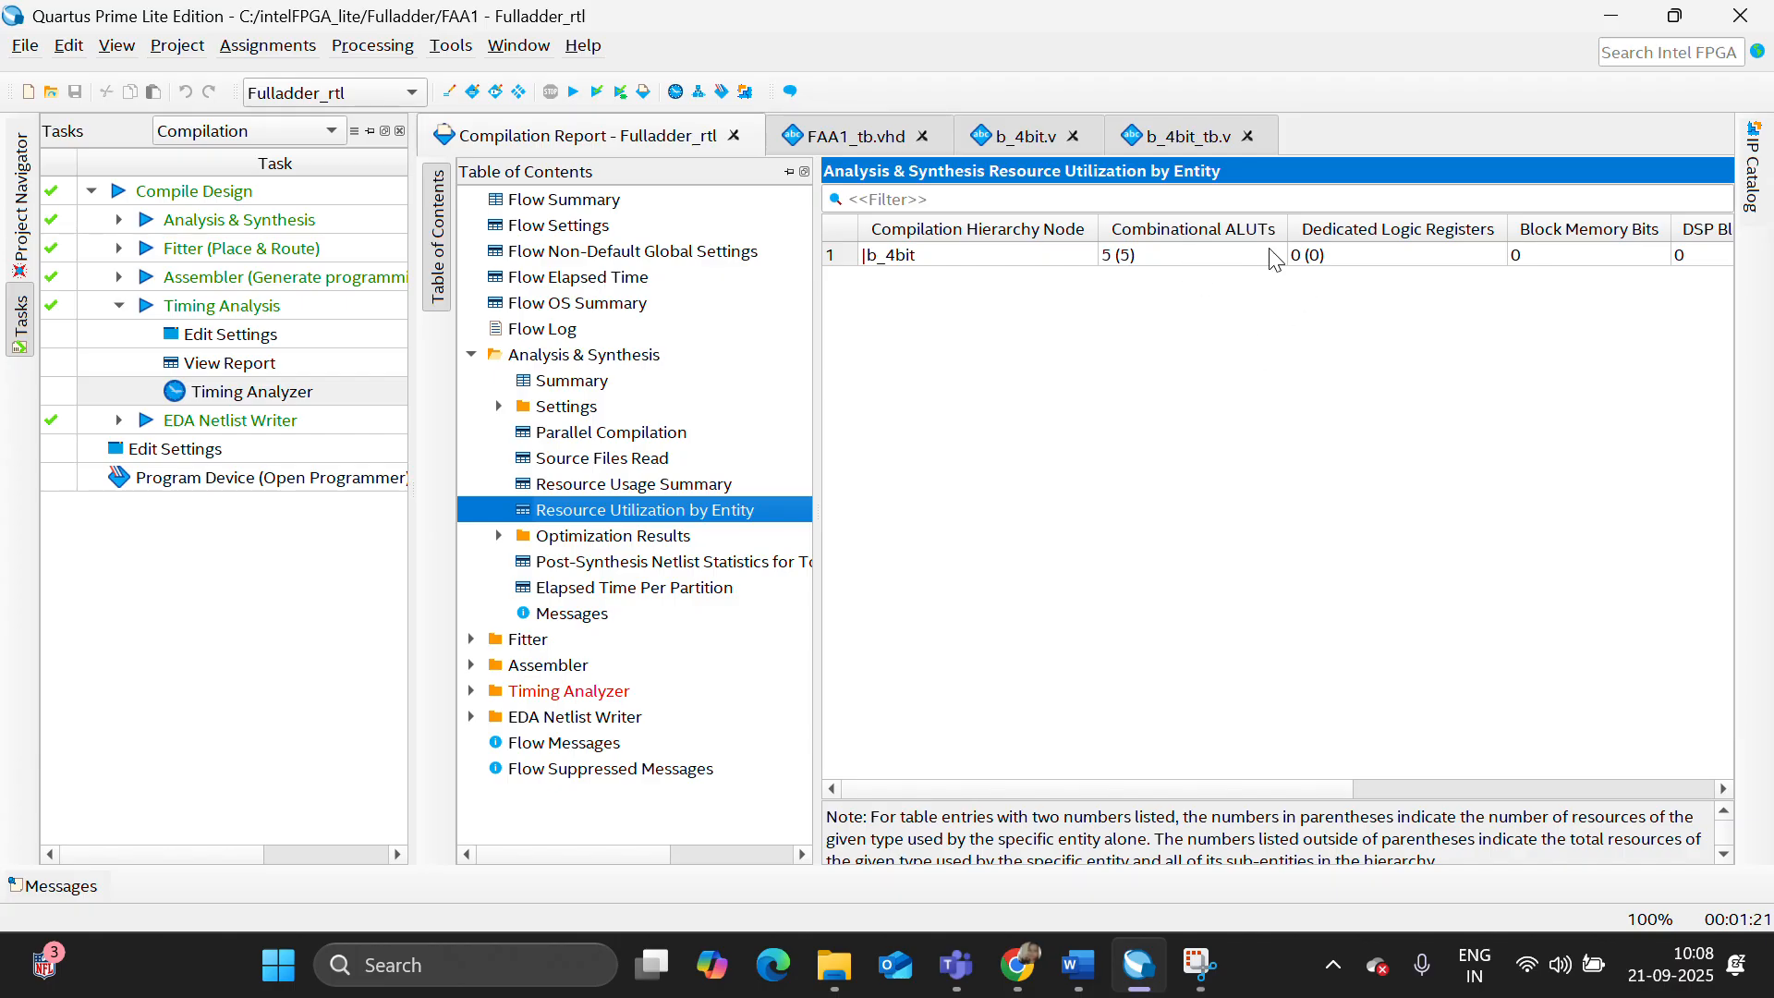
left_click_drag(1092, 789, 1207, 793)
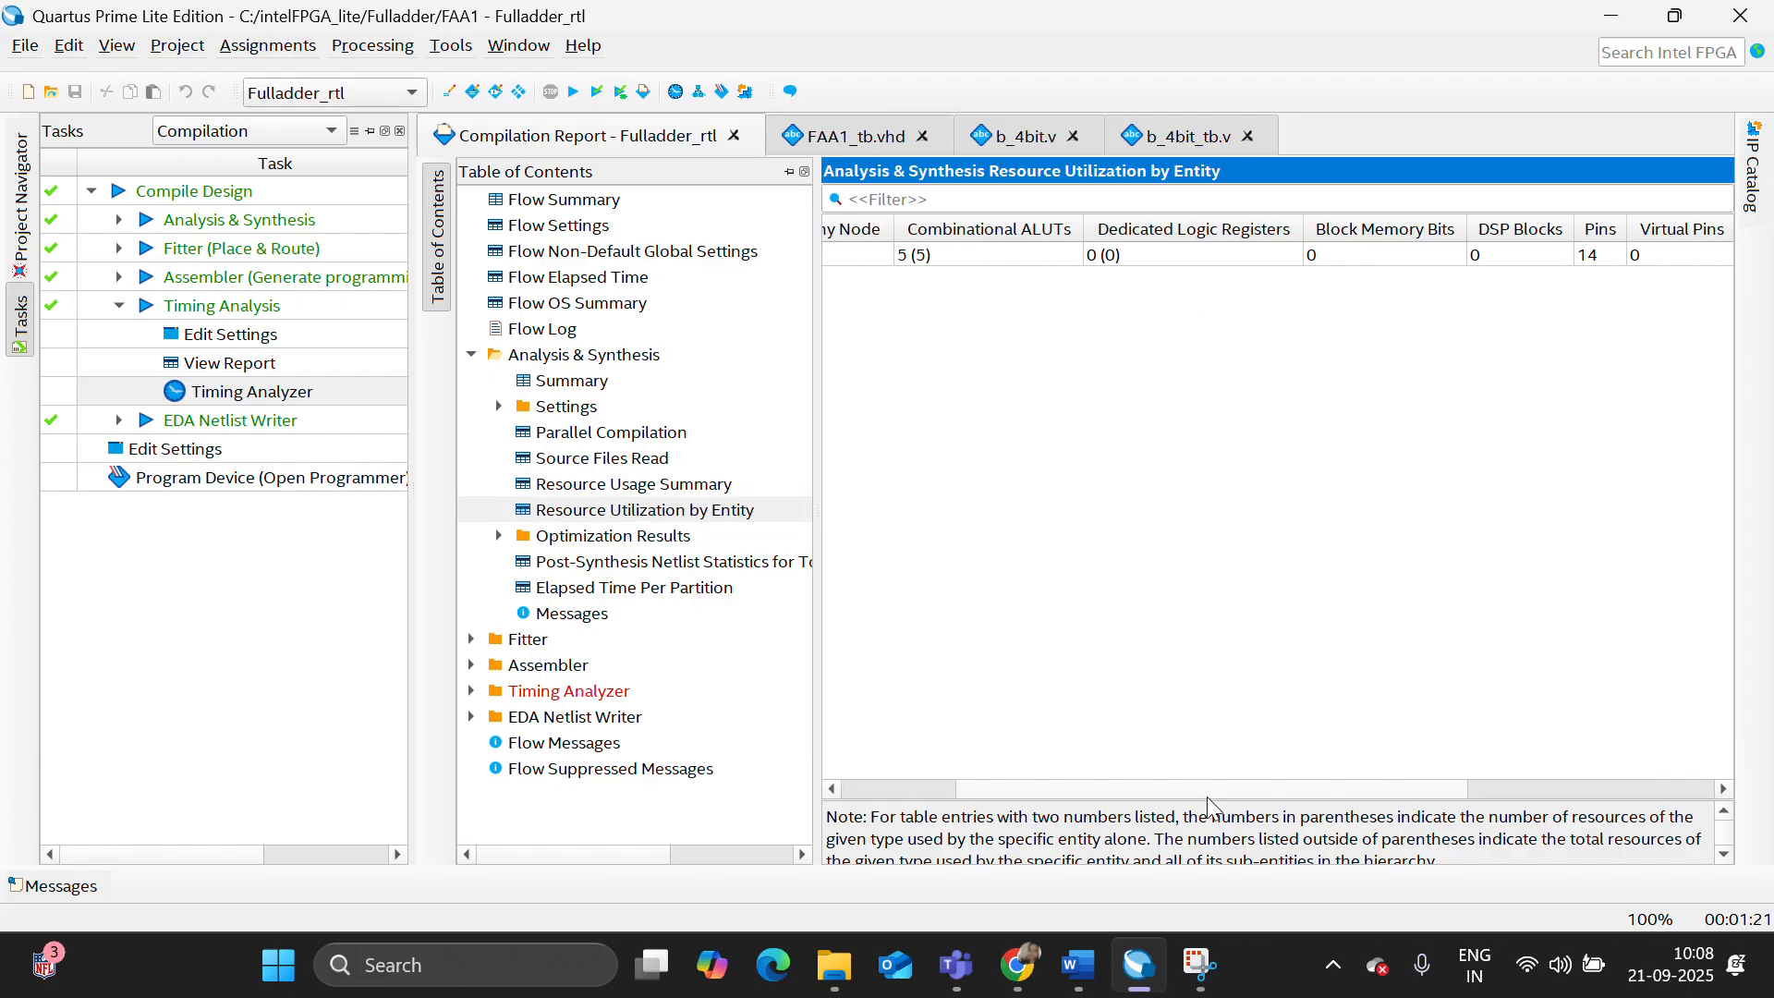
- Generate a Report Path delay report for 1 path in the Timing Analyzer, examine it and close the analyzer
double_click(233, 392)
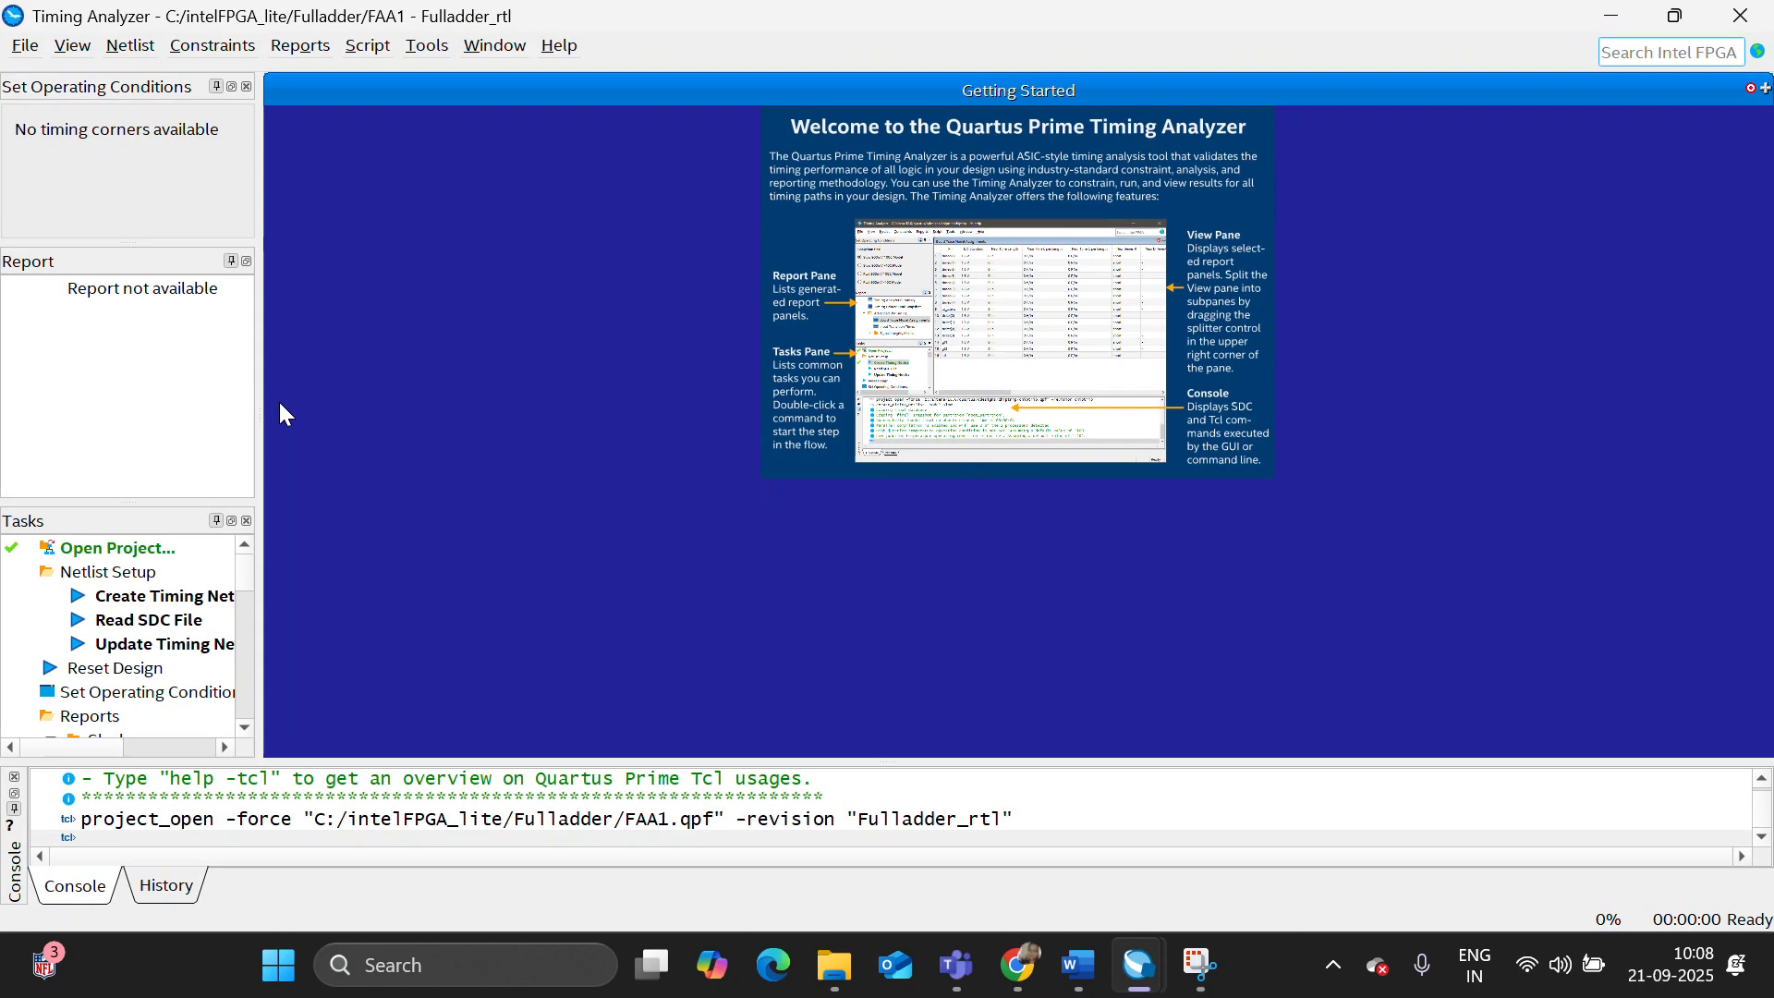
scroll(196, 642, "down", 6)
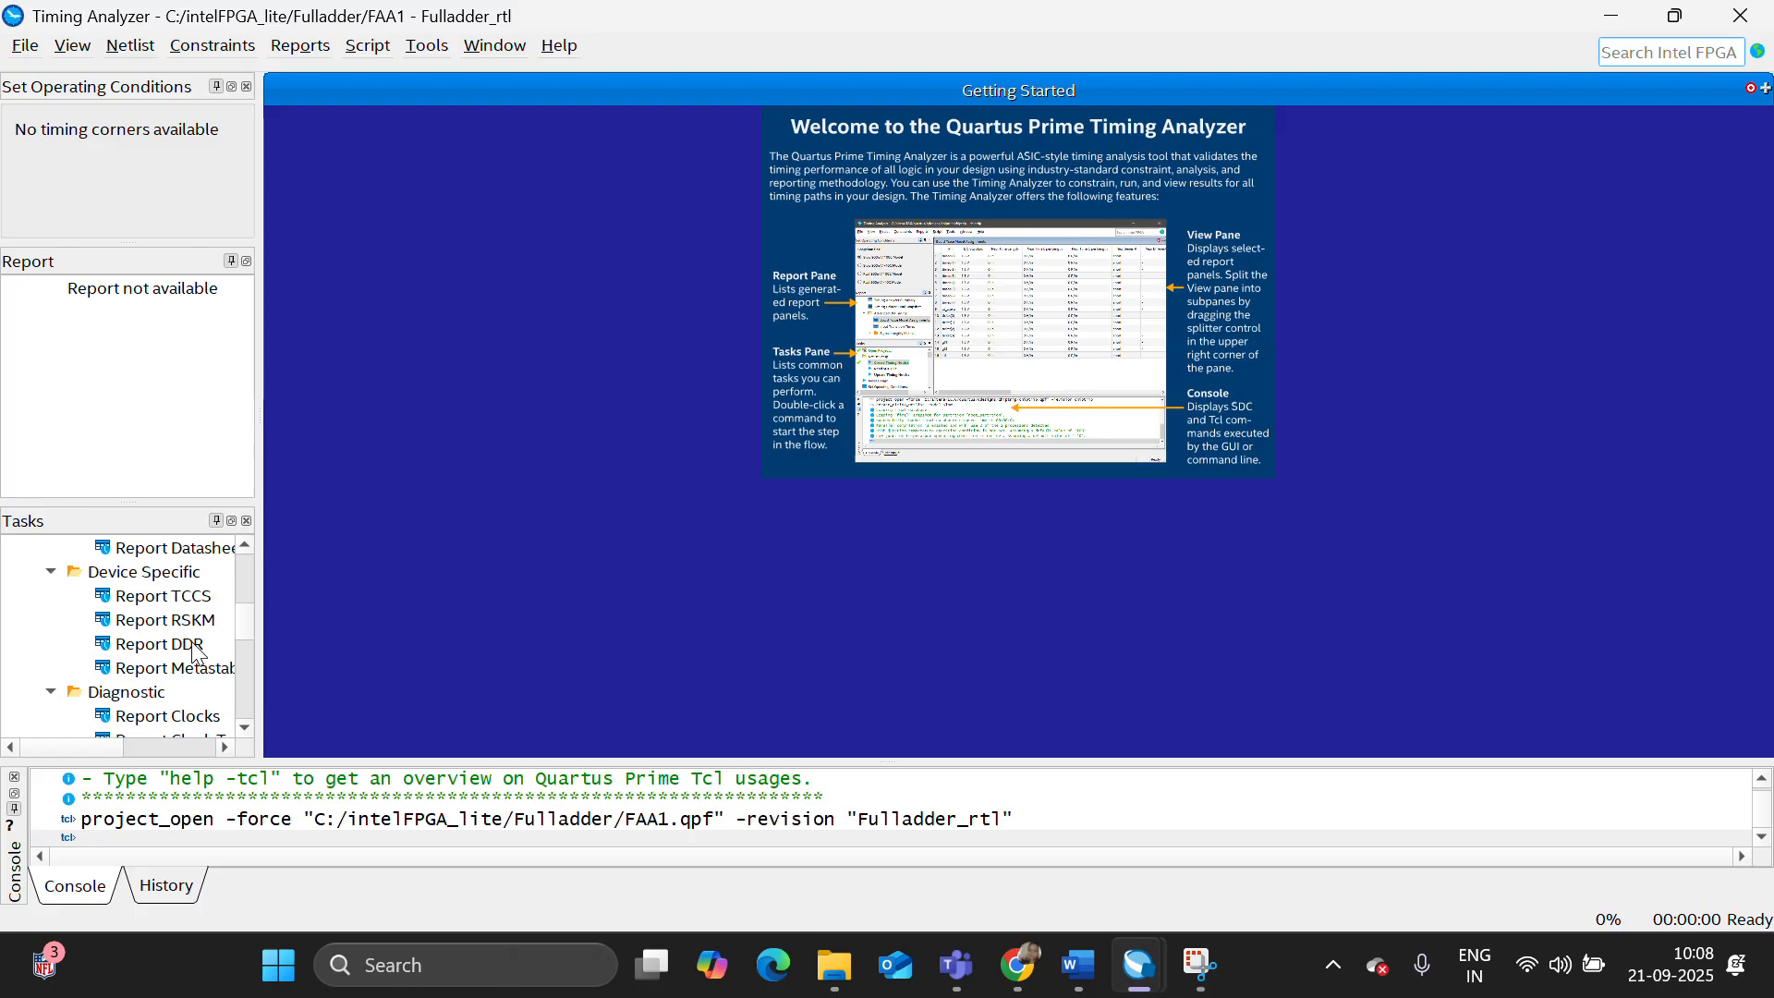
scroll(197, 649, "down", 3)
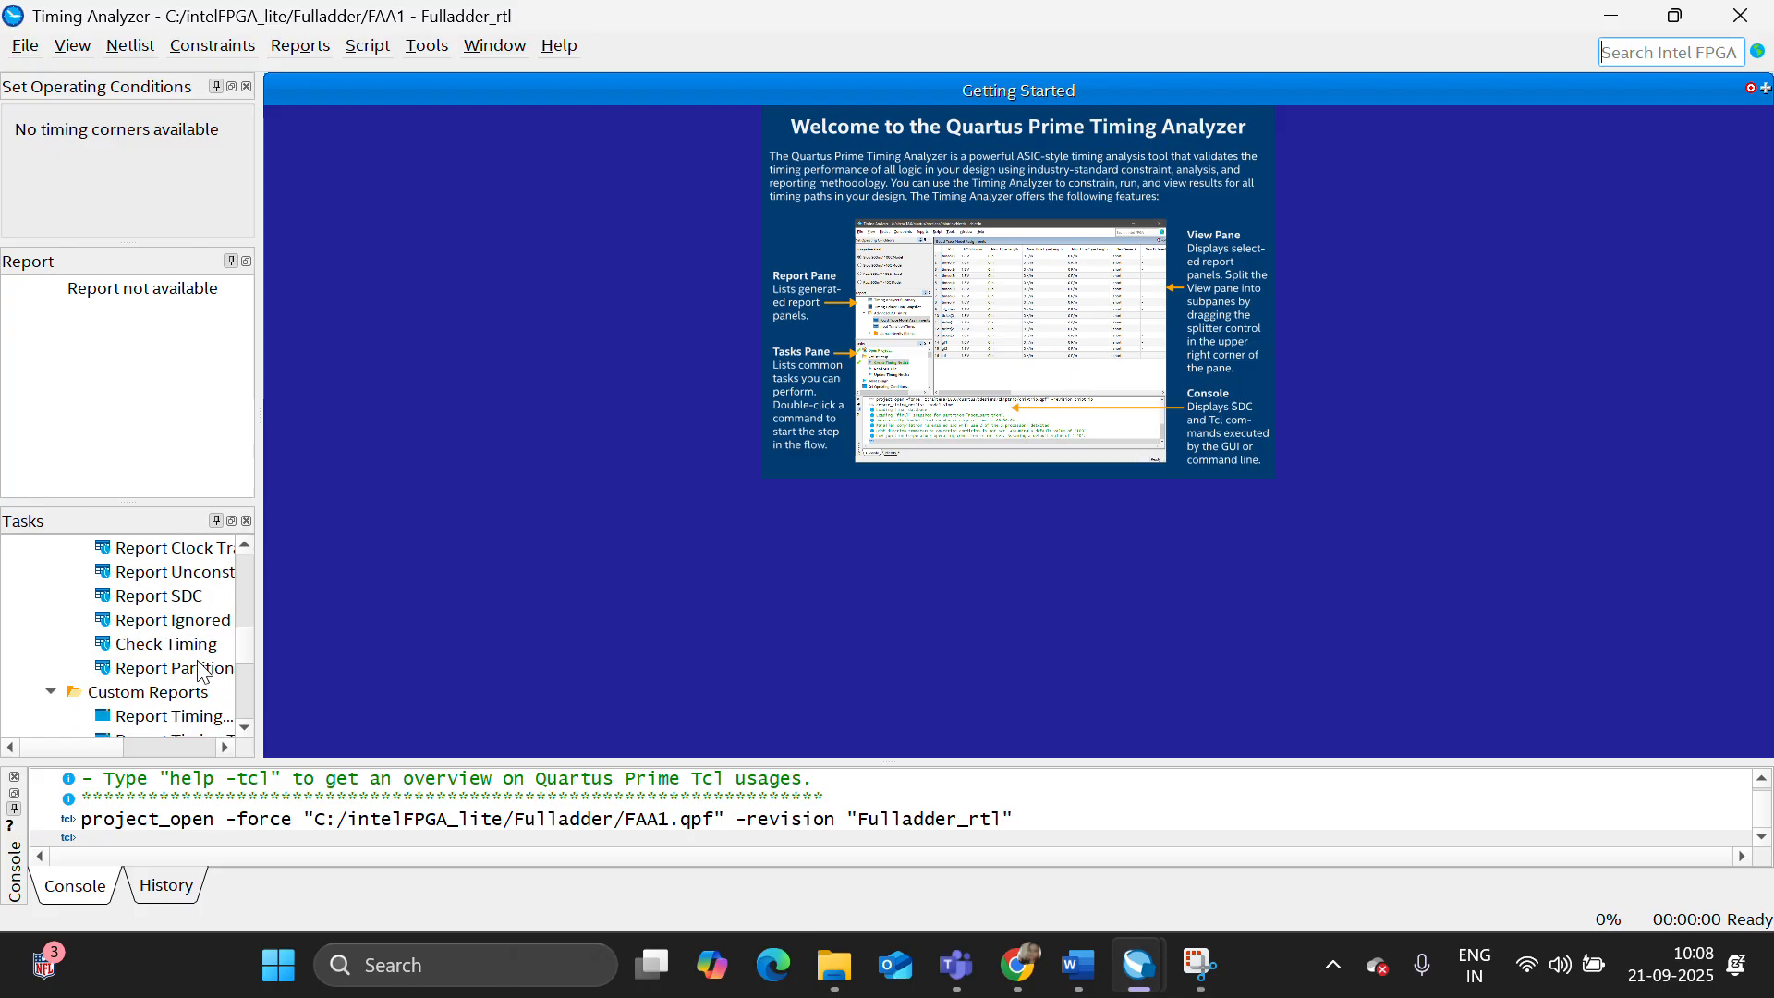
scroll(200, 702, "down", 1)
scroll(205, 654, "down", 2)
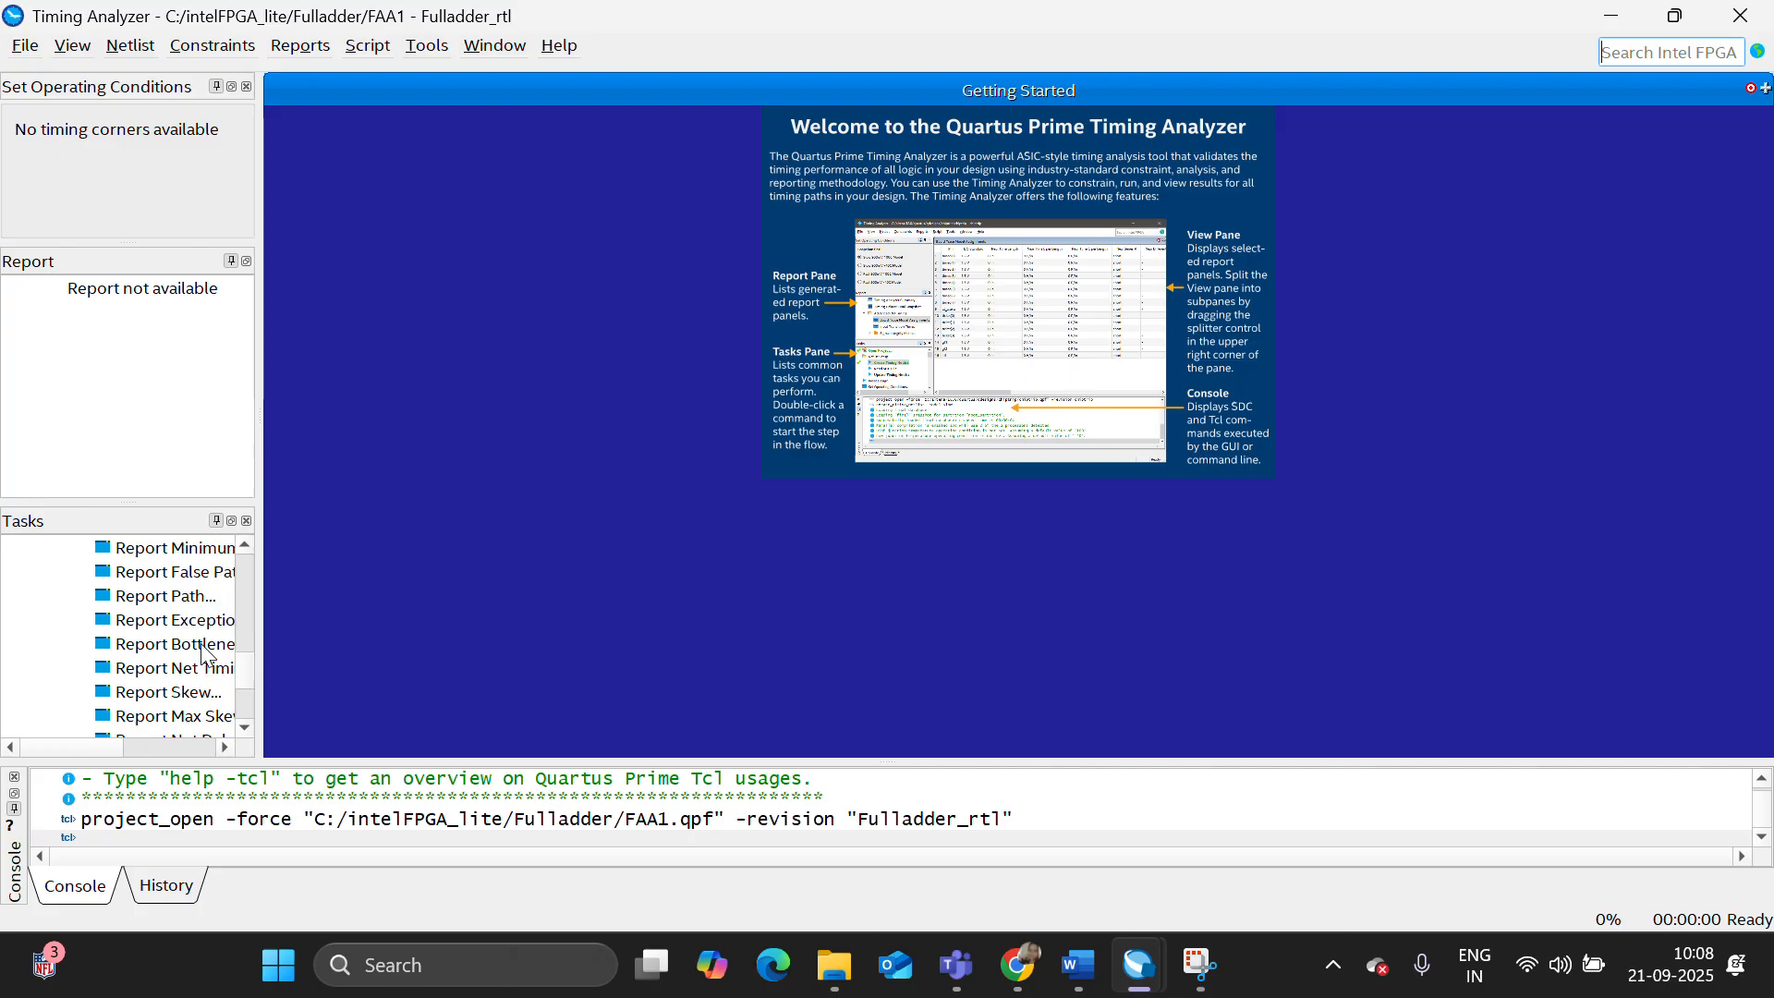
double_click(195, 595)
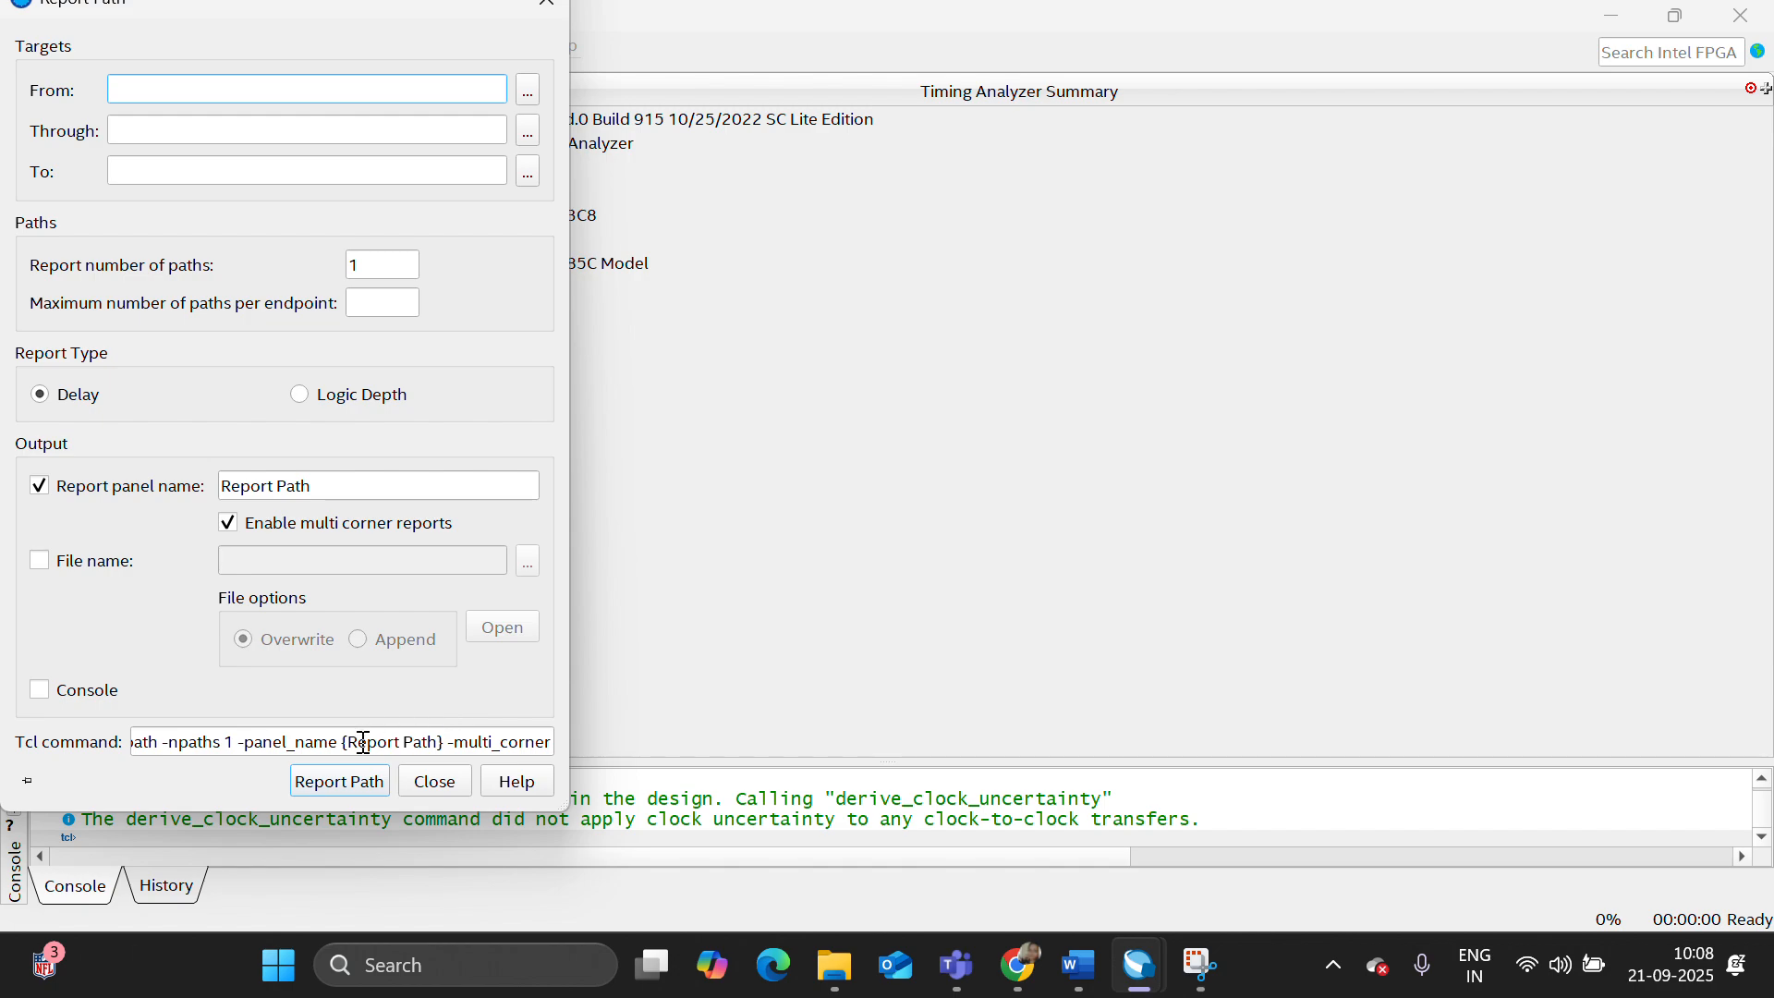
left_click(349, 782)
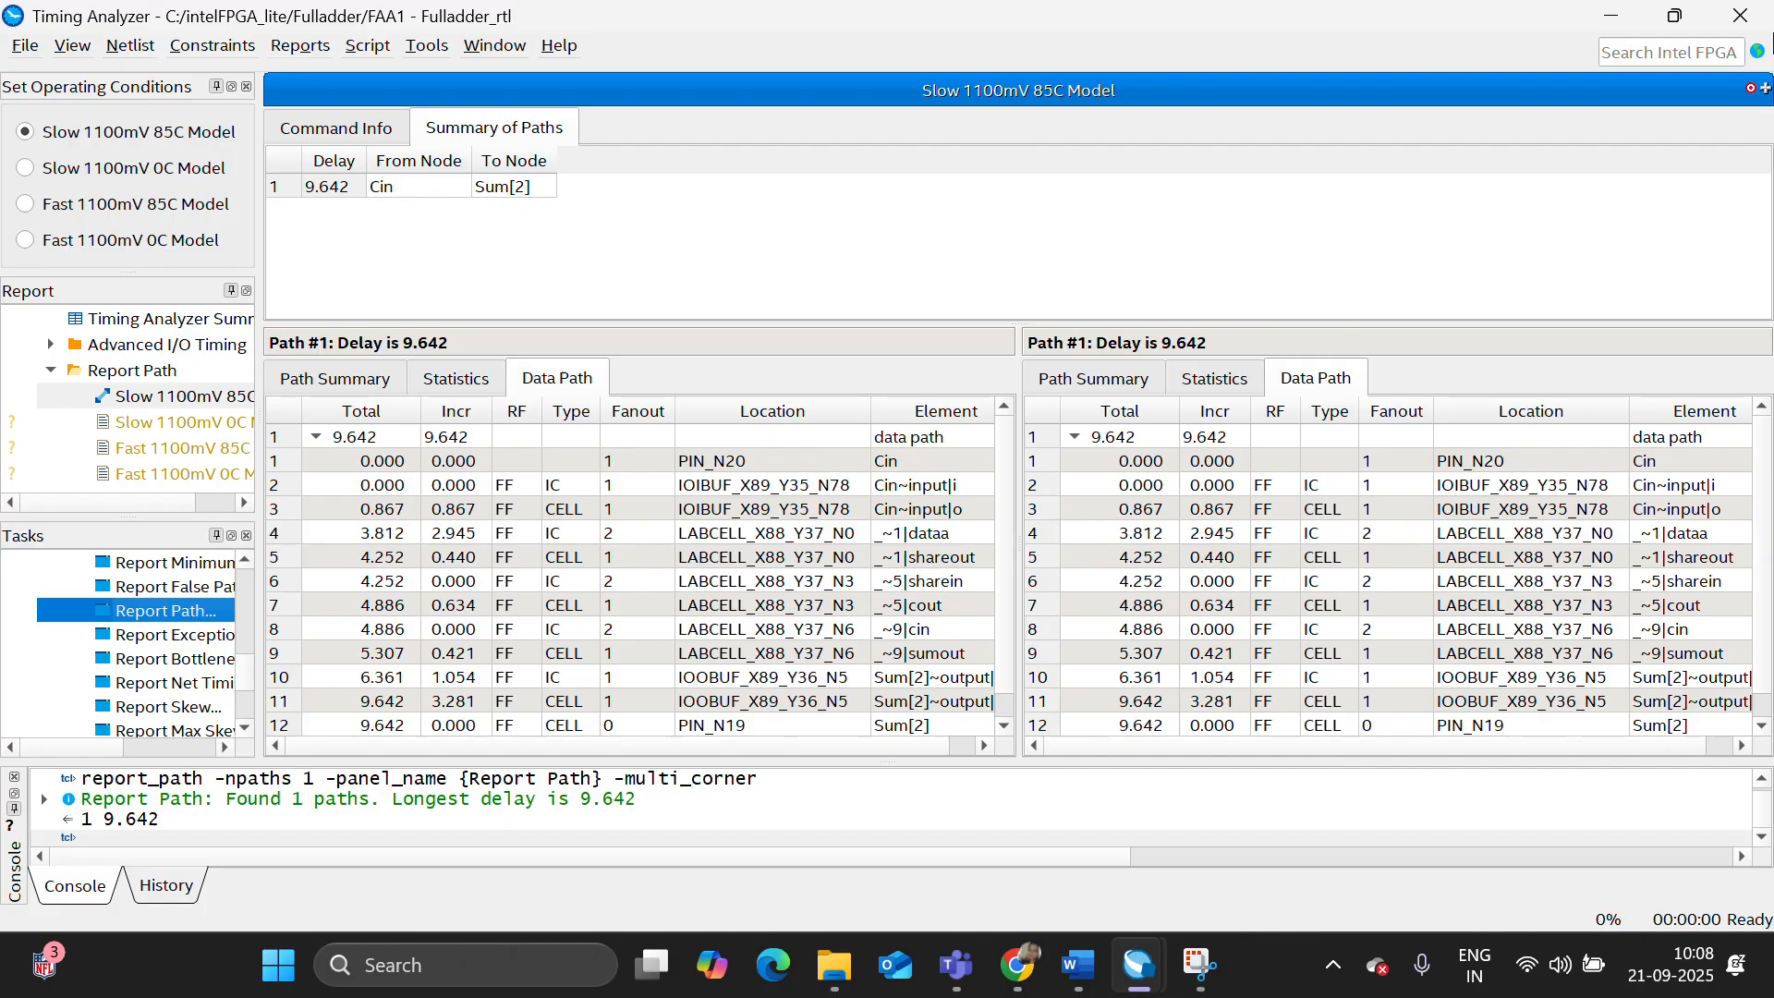
left_click(1741, 16)
- Return to the project's file list and launch the RTL simulation in Questa
left_click(28, 199)
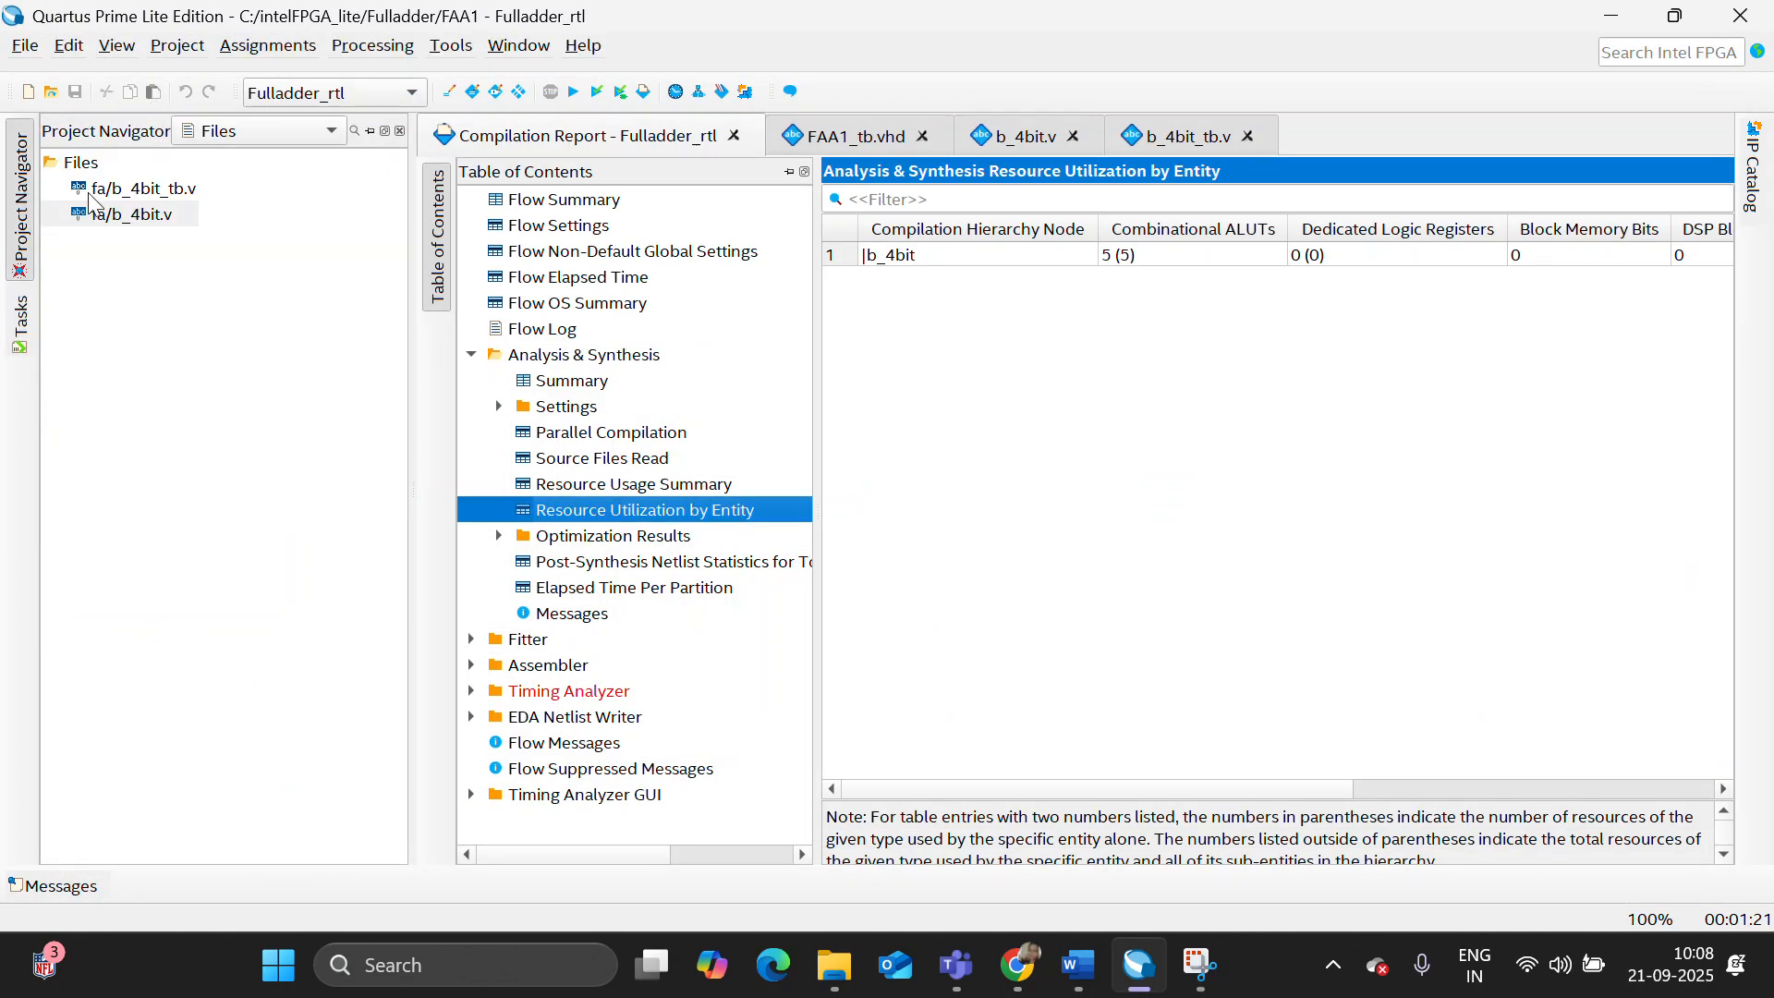
left_click(451, 45)
mouse_move(711, 74)
left_click(903, 76)
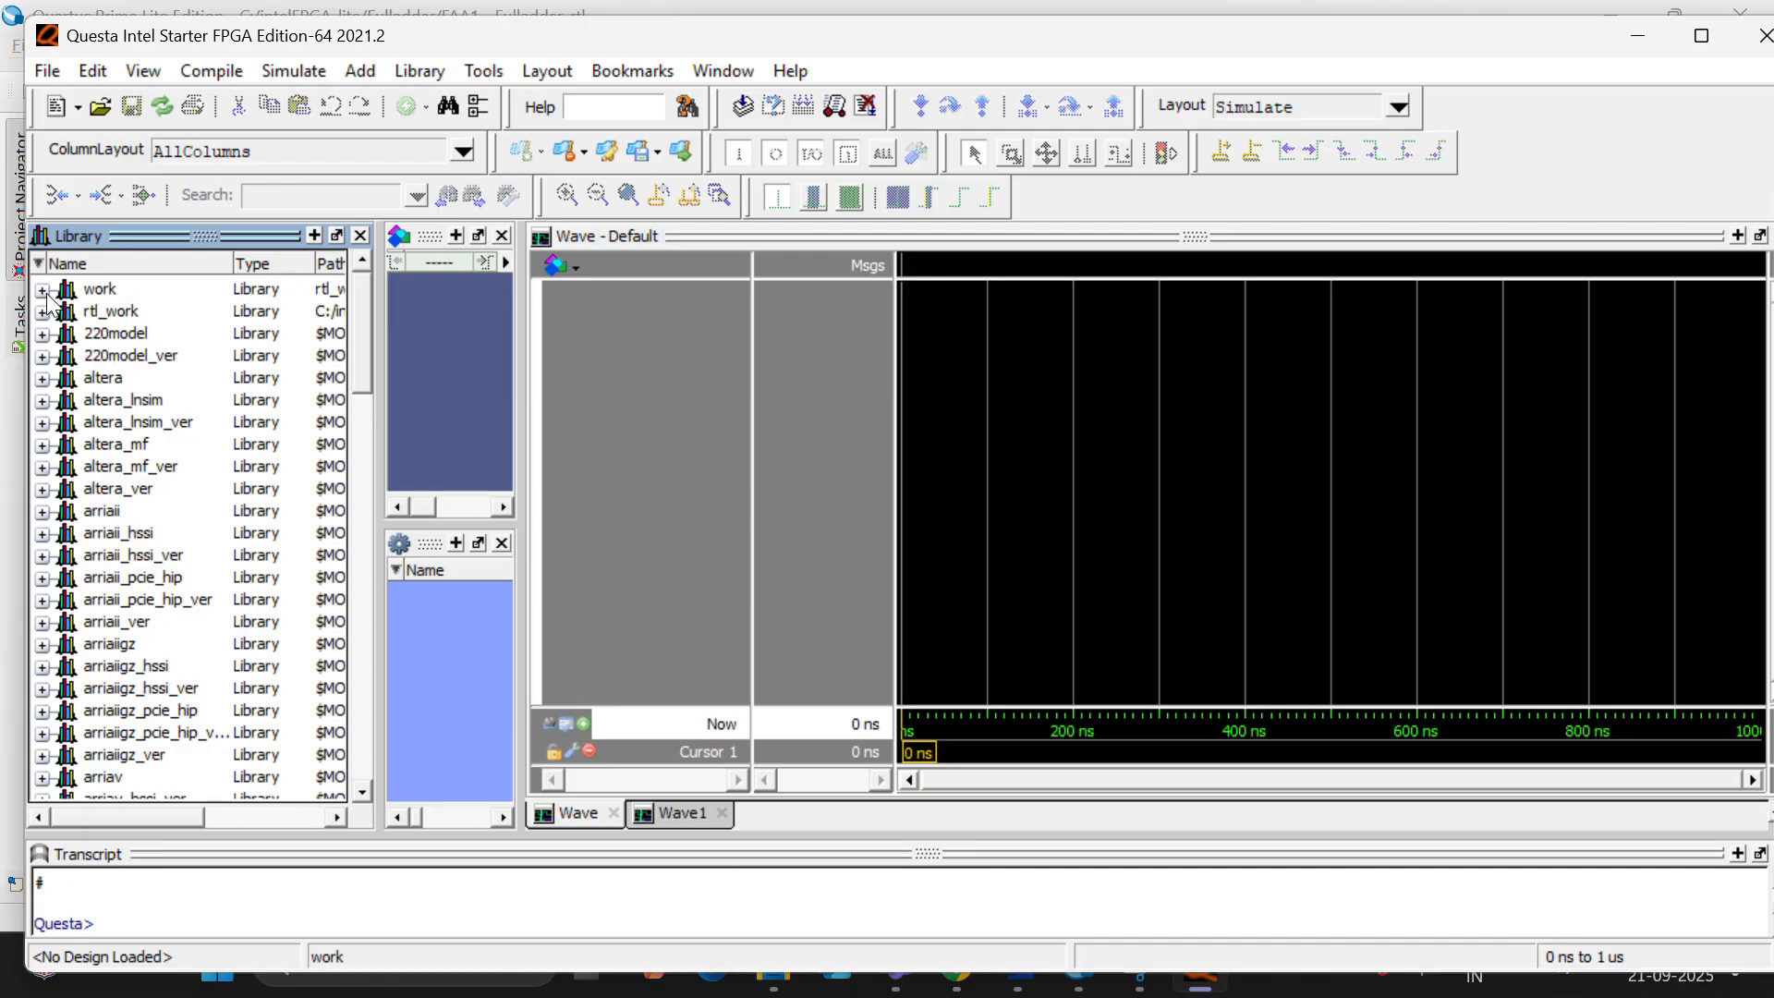
- Compile the test bench b_4bit_tb.v from the Fulladder project's fa folder into the work library
left_click(42, 289)
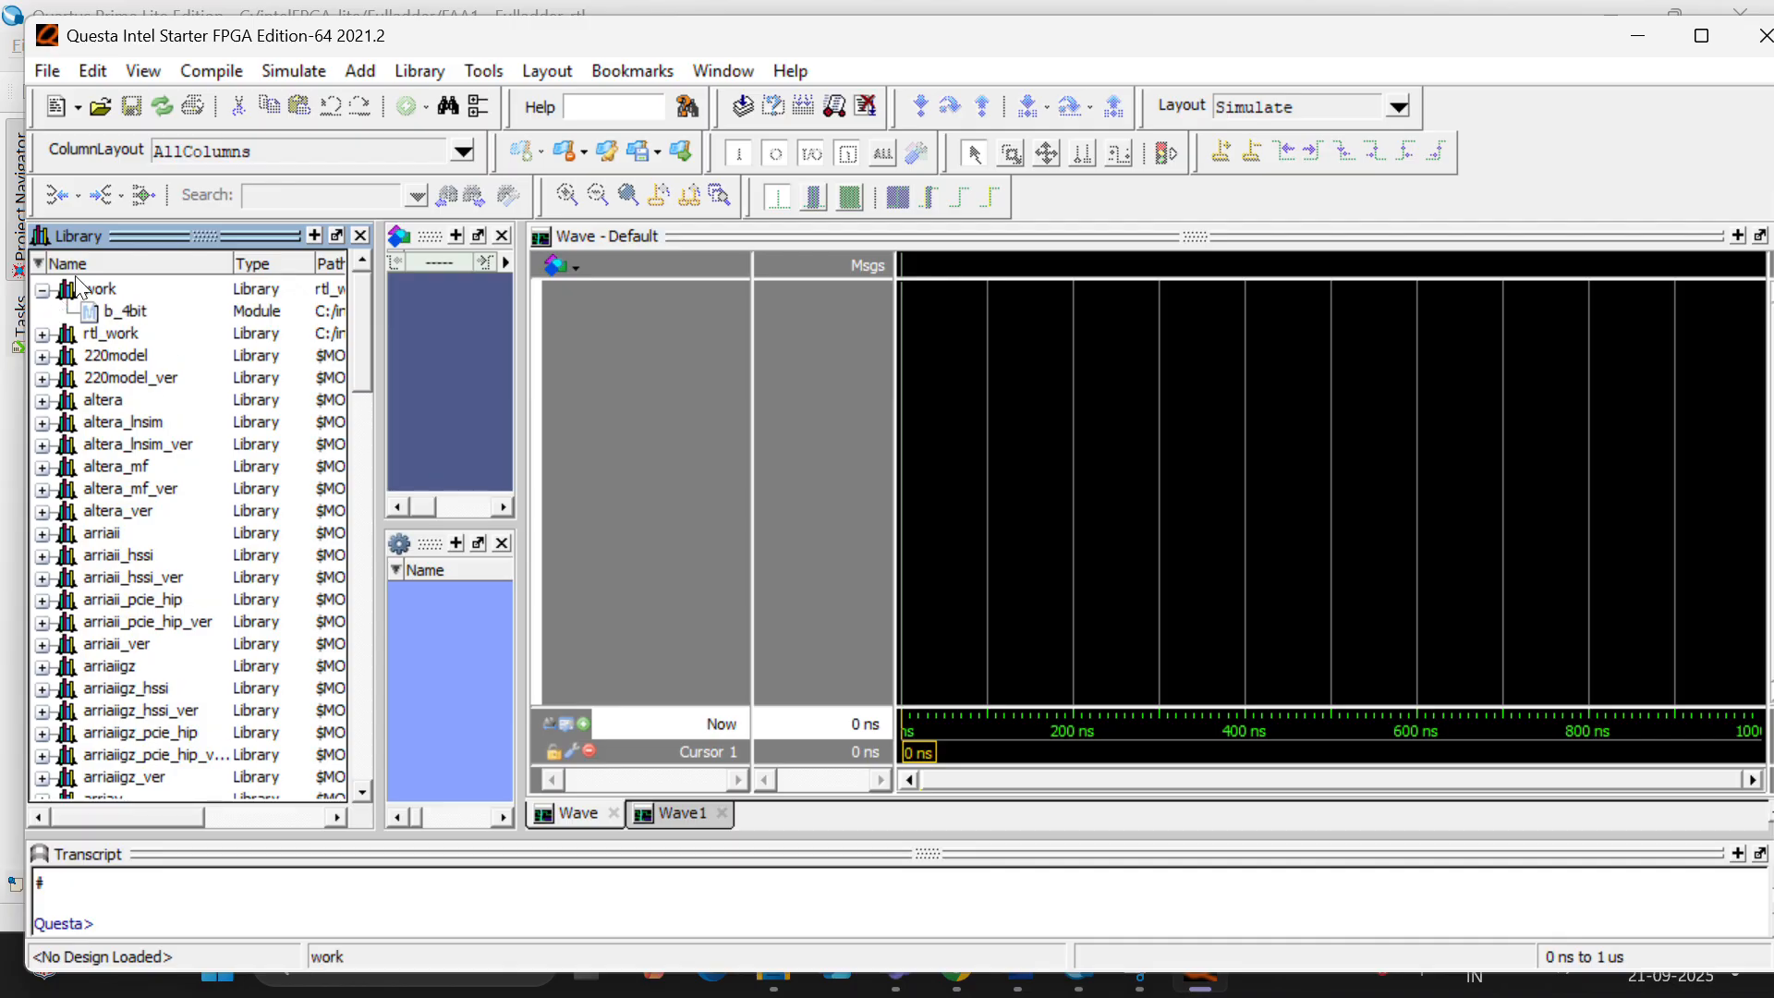
left_click(212, 71)
left_click(236, 103)
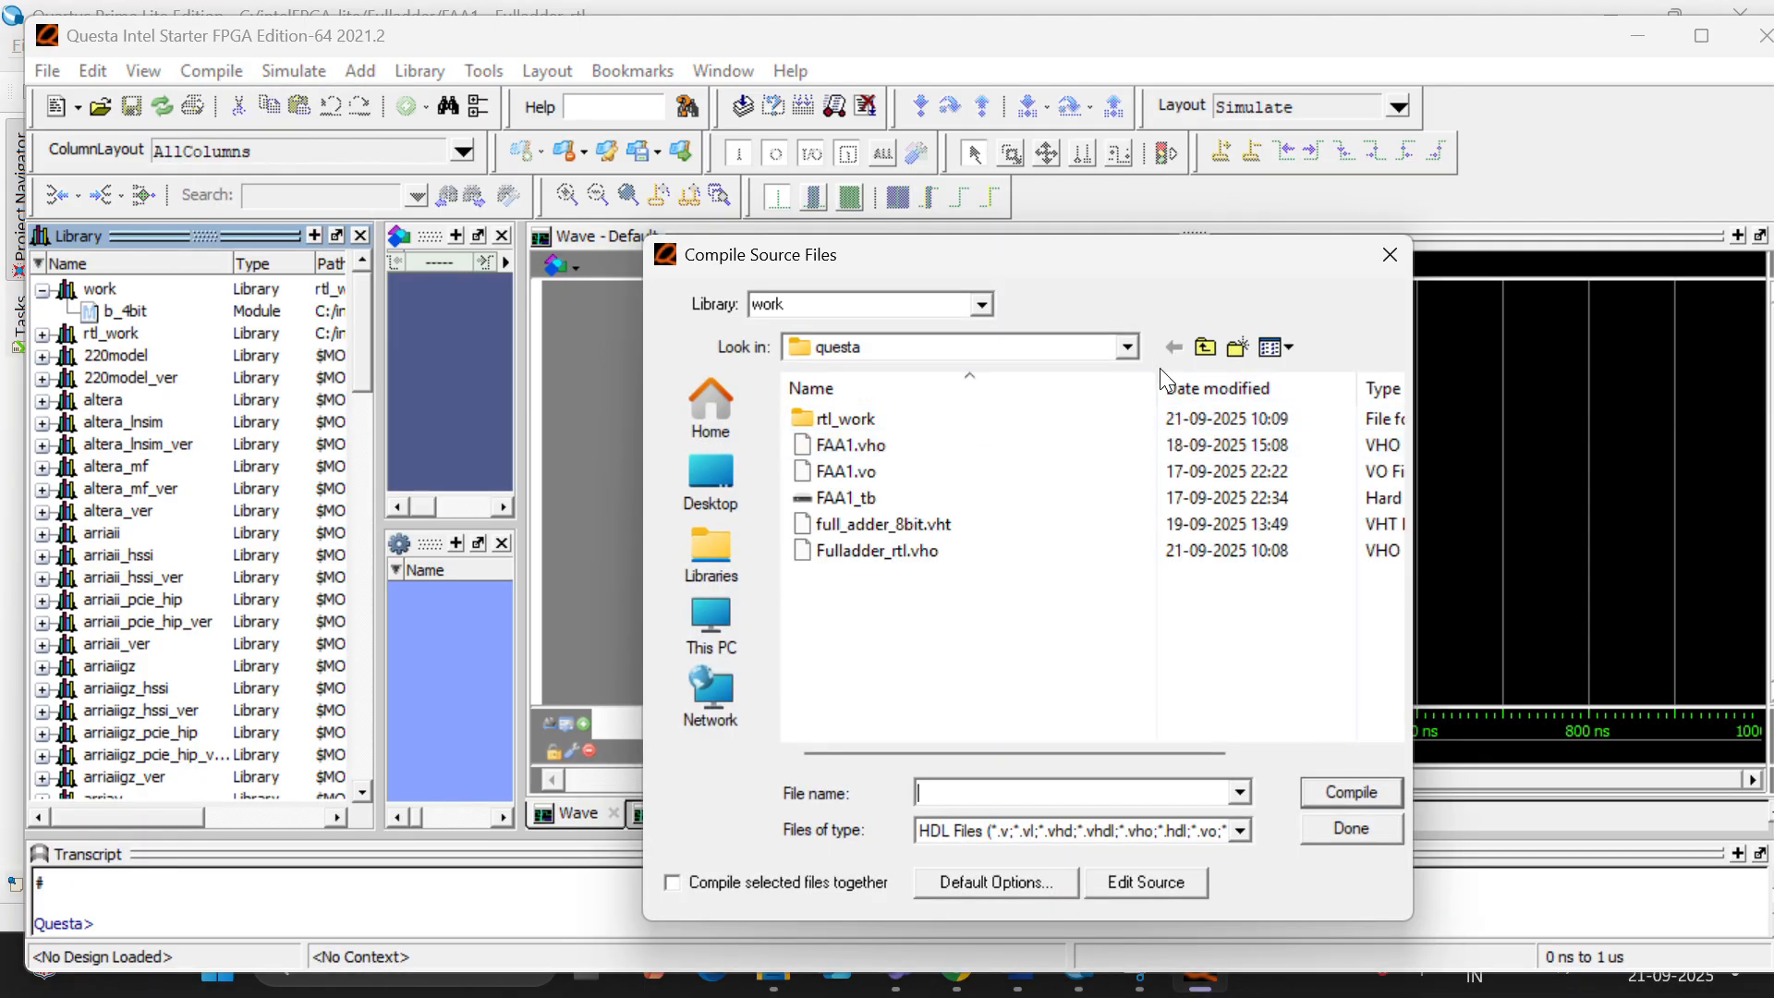
left_click(1129, 351)
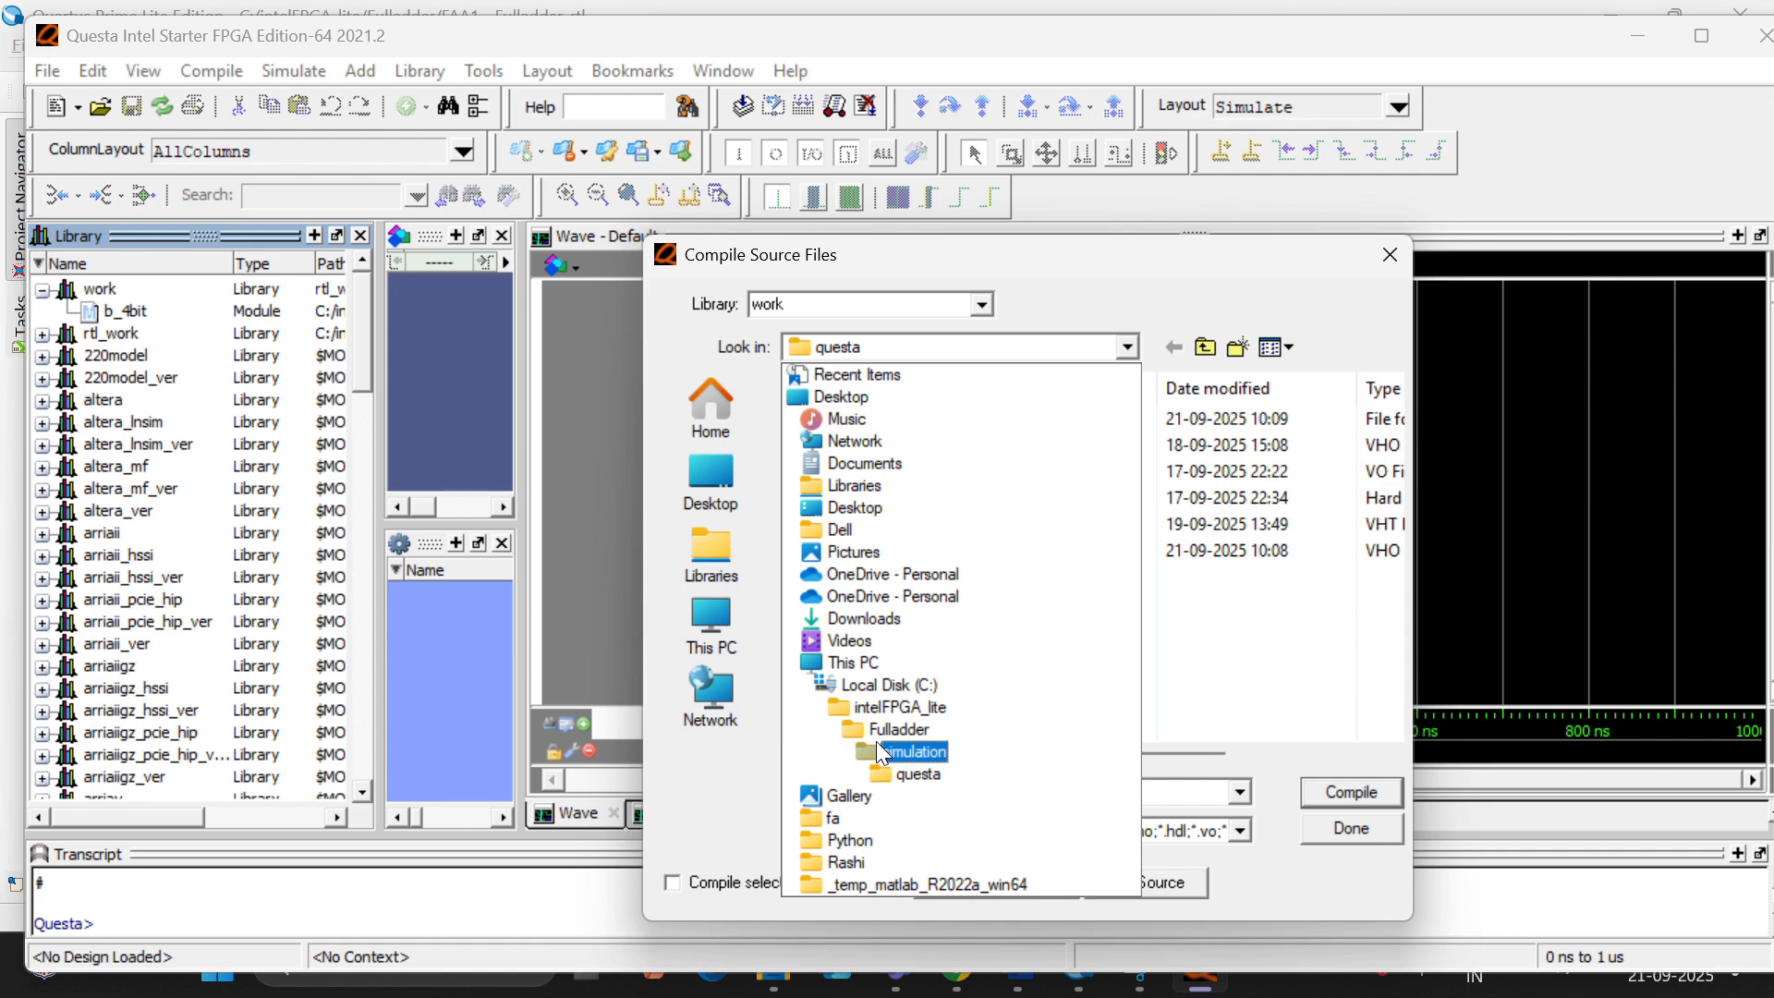
left_click(880, 739)
double_click(833, 447)
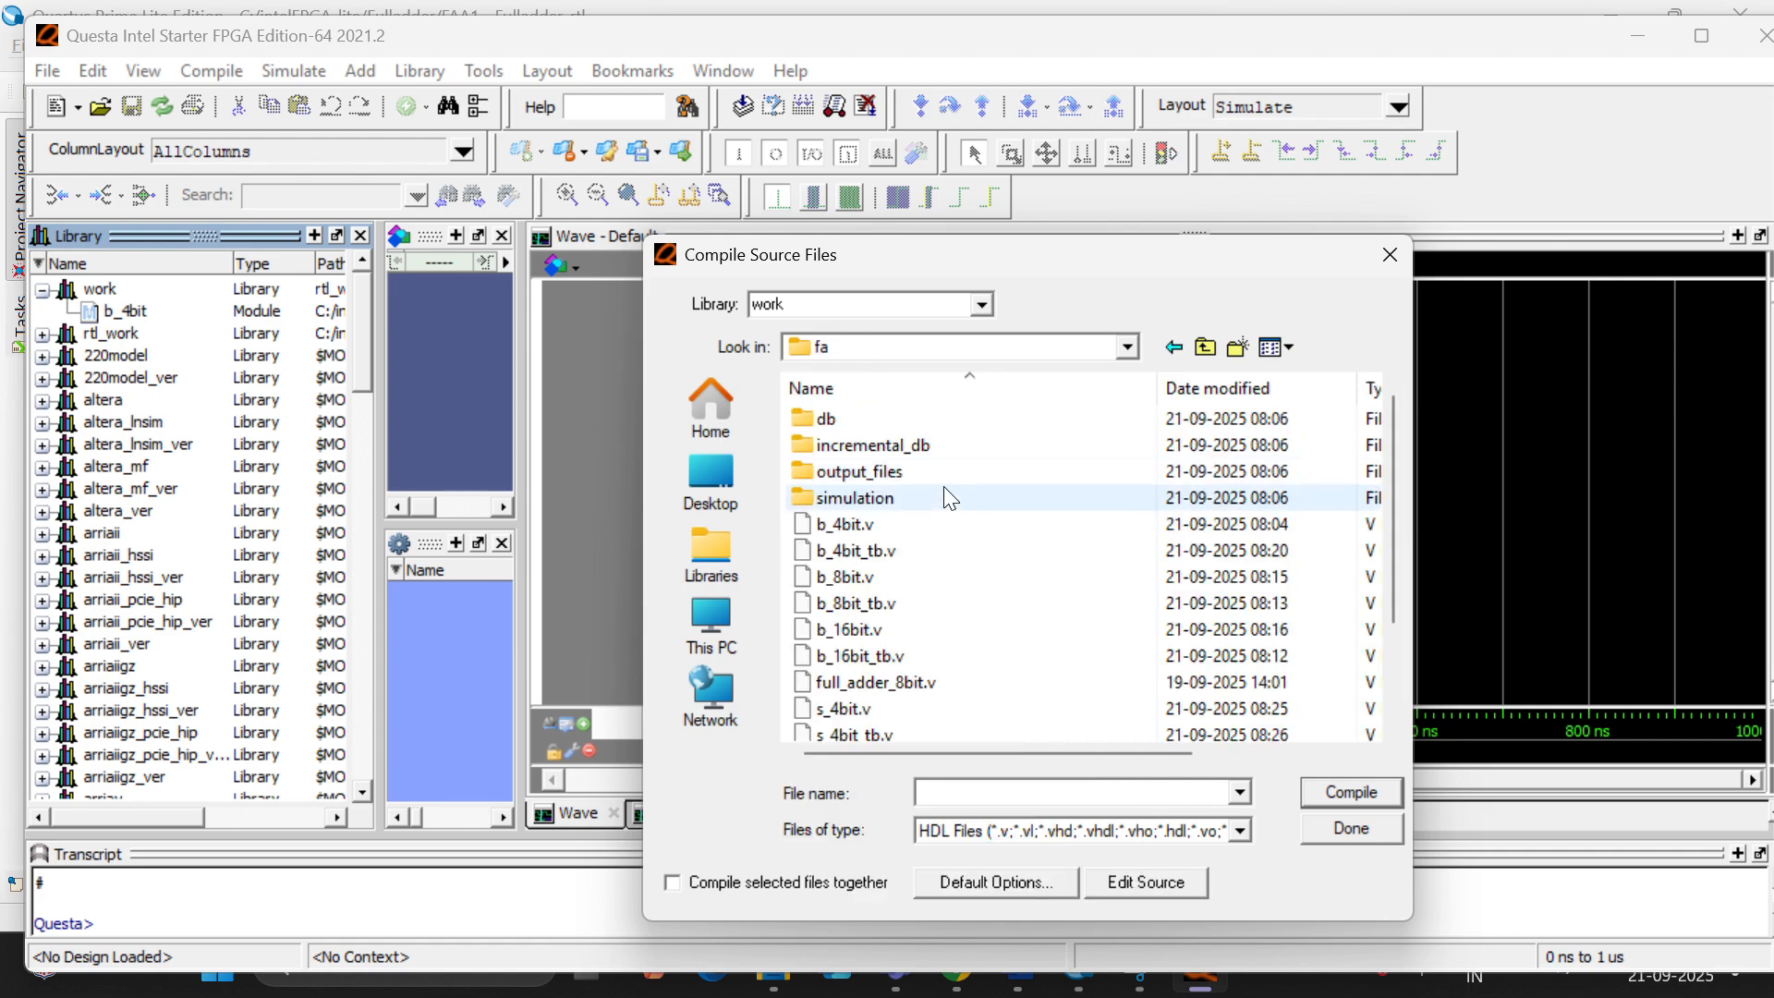
double_click(956, 552)
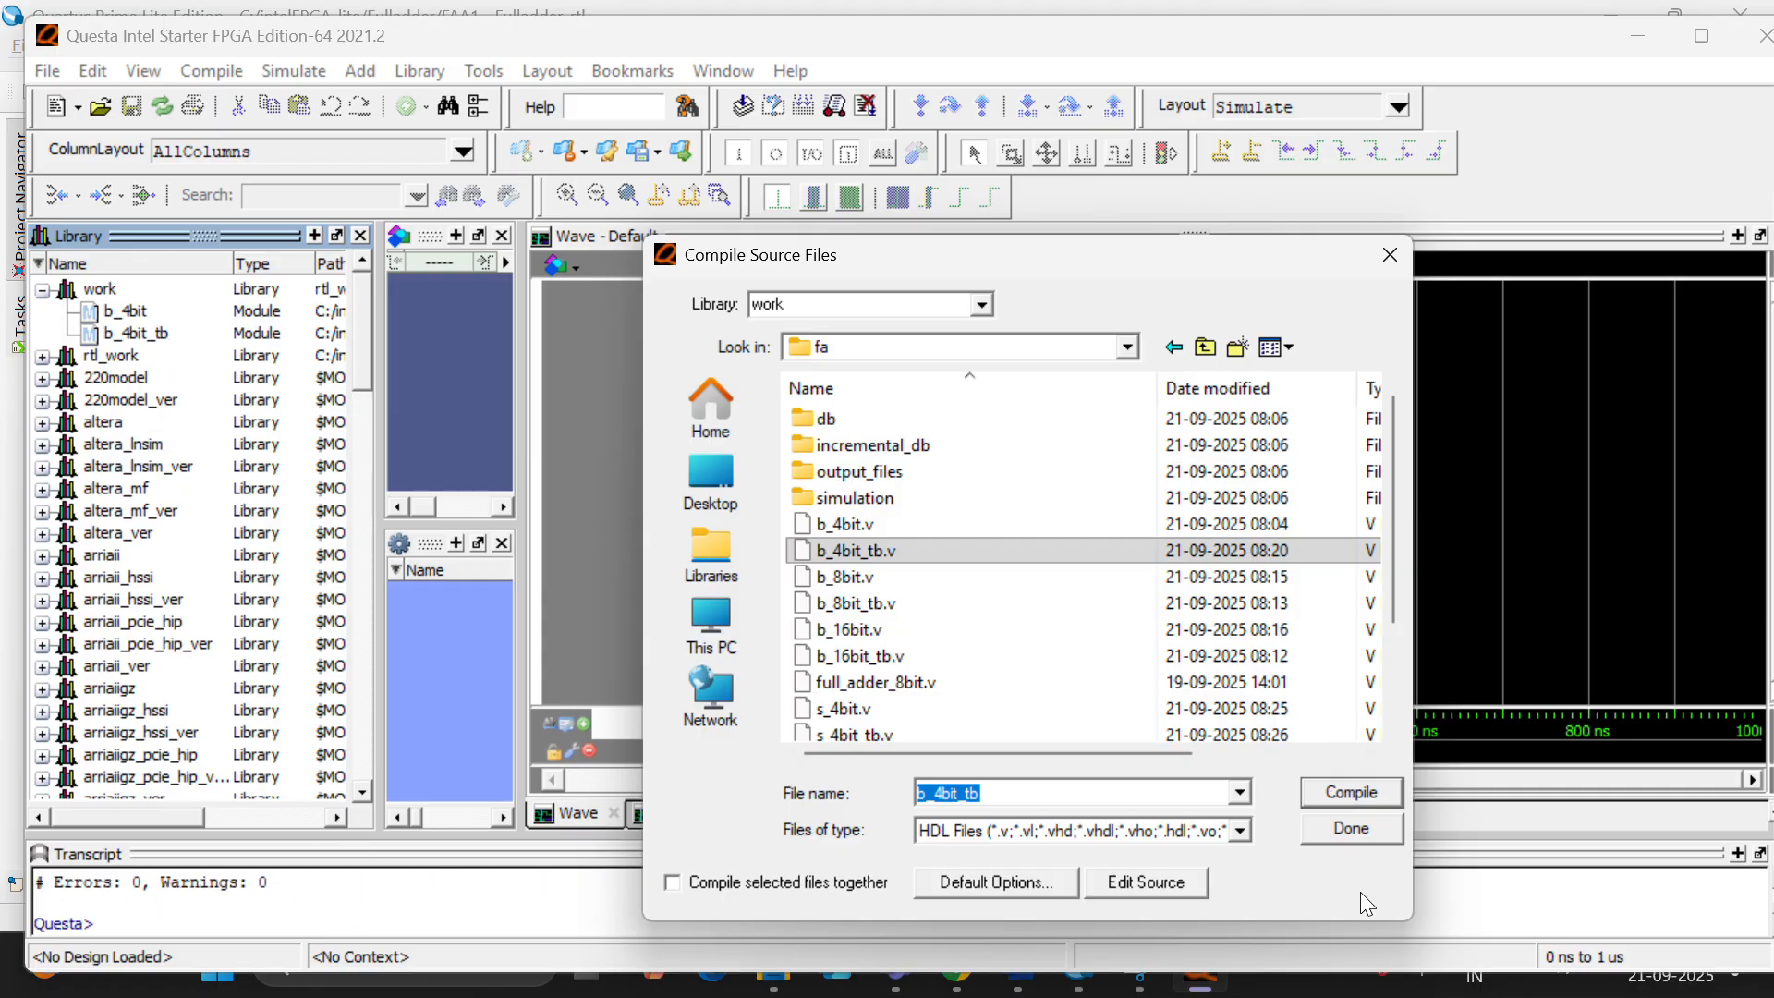
left_click(1360, 835)
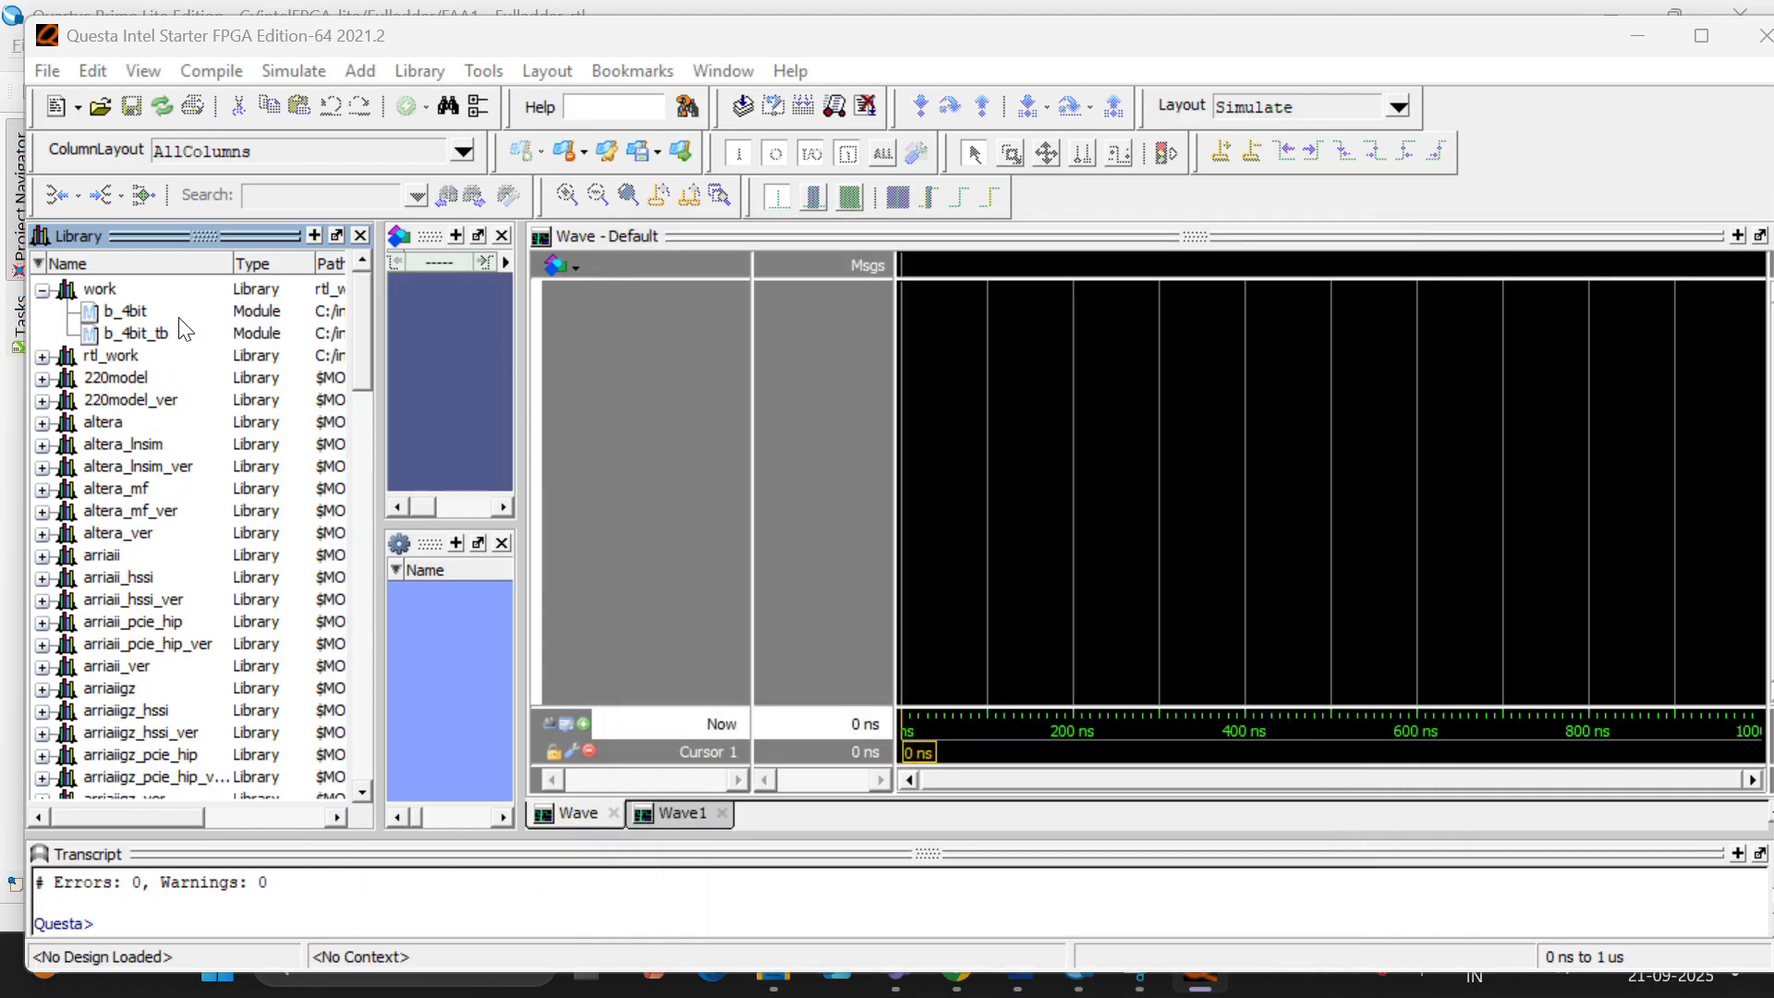
- Start simulating b_4bit_tb from the work library and add signals A, B, Cin, Sum and Cout to the Wave window
right_click(120, 331)
left_click(166, 345)
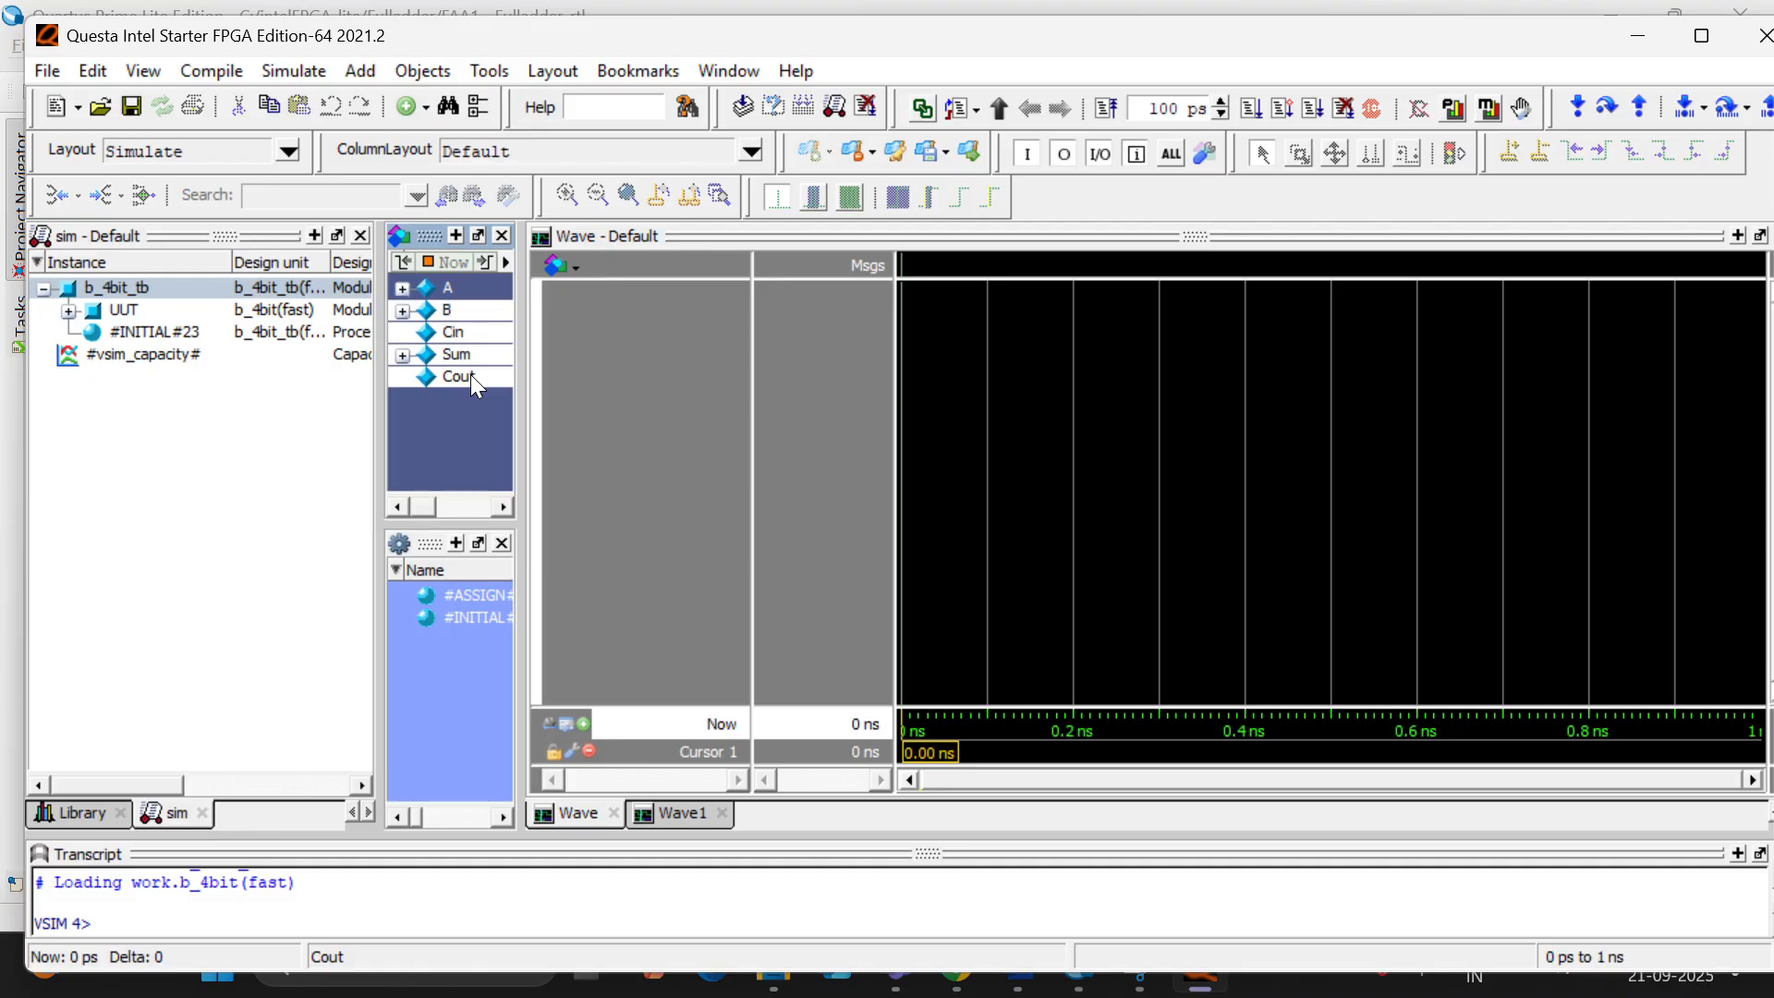
right_click(474, 375)
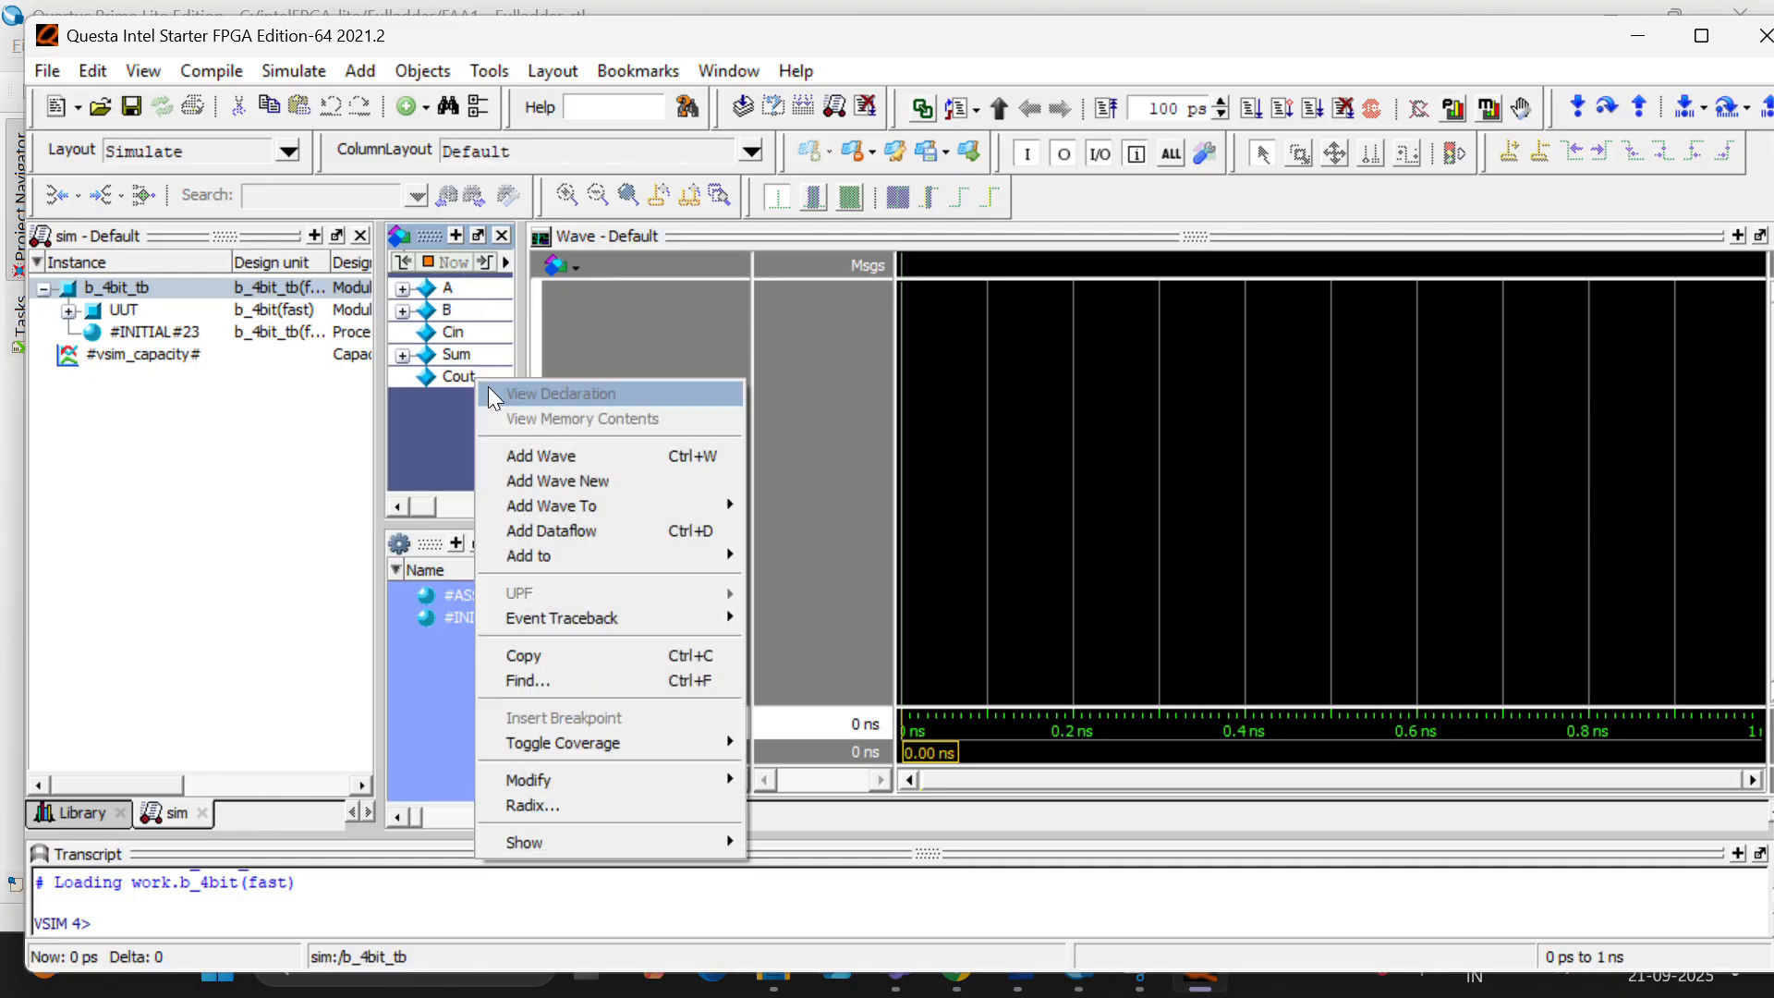
left_click(586, 452)
left_click(693, 412)
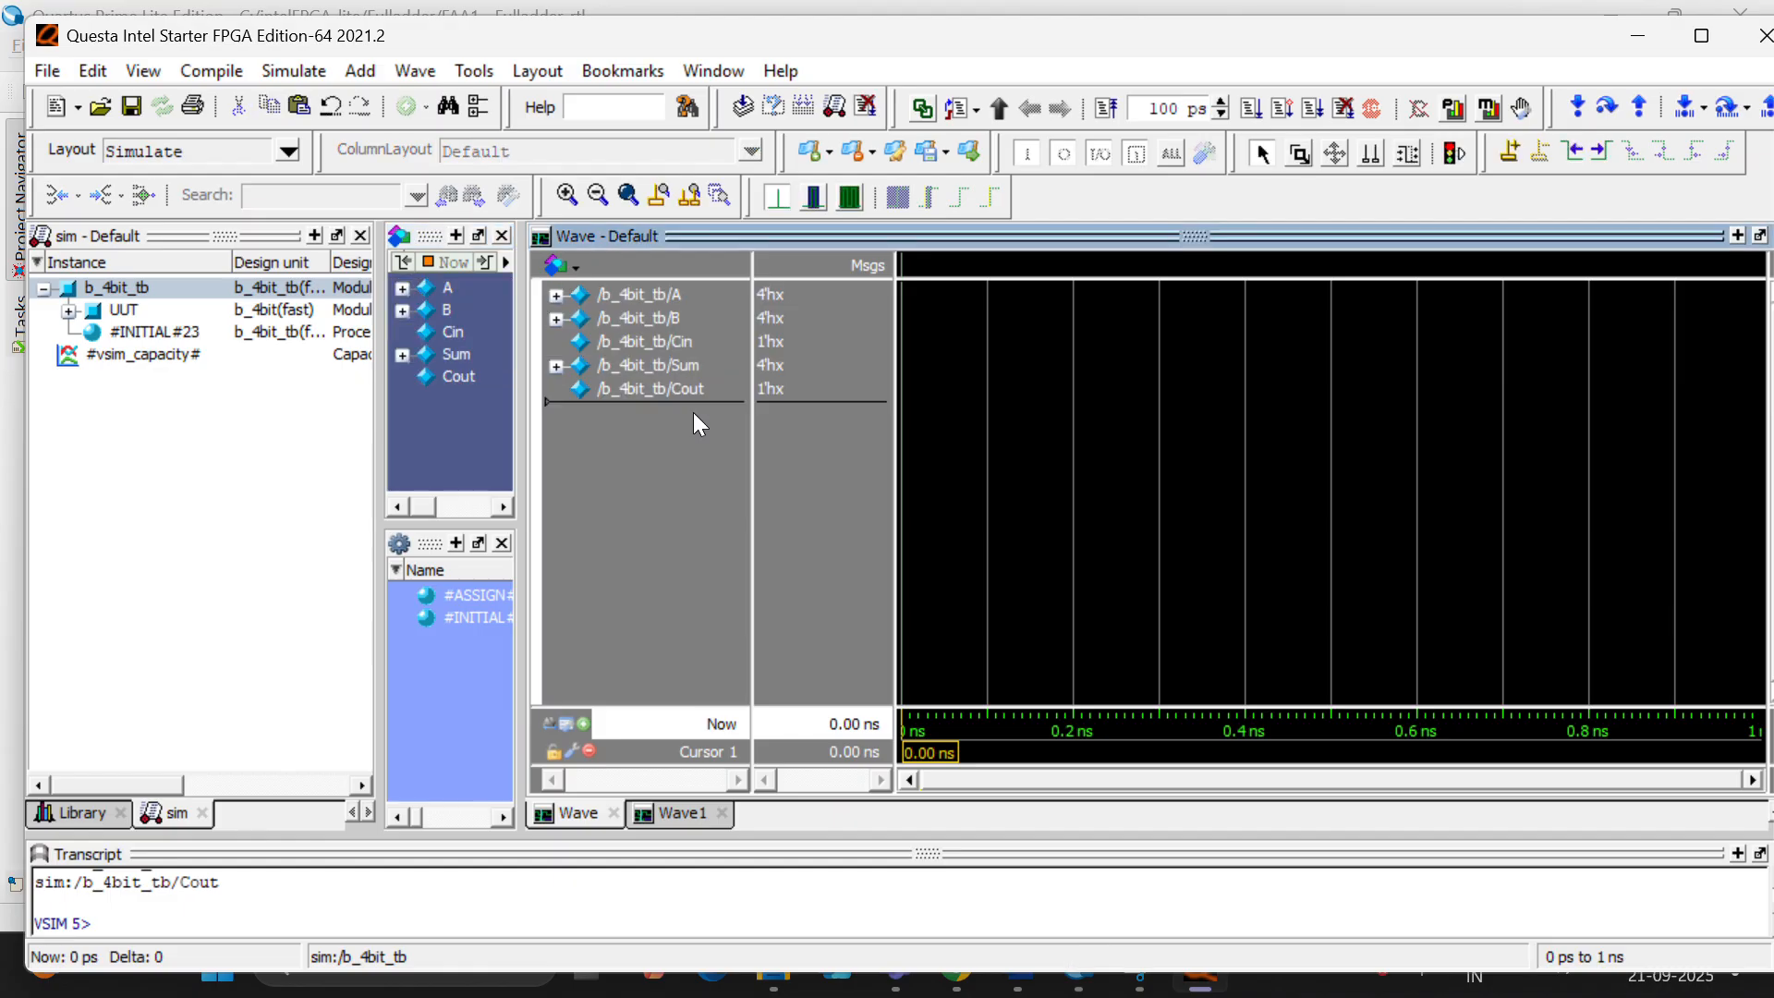
- Run the simulation for 100 ps and inspect the 4-bit adder waveforms with the cursor at 0.015 ns
left_click(1251, 108)
scroll(904, 421, "up", 8, "ctrl")
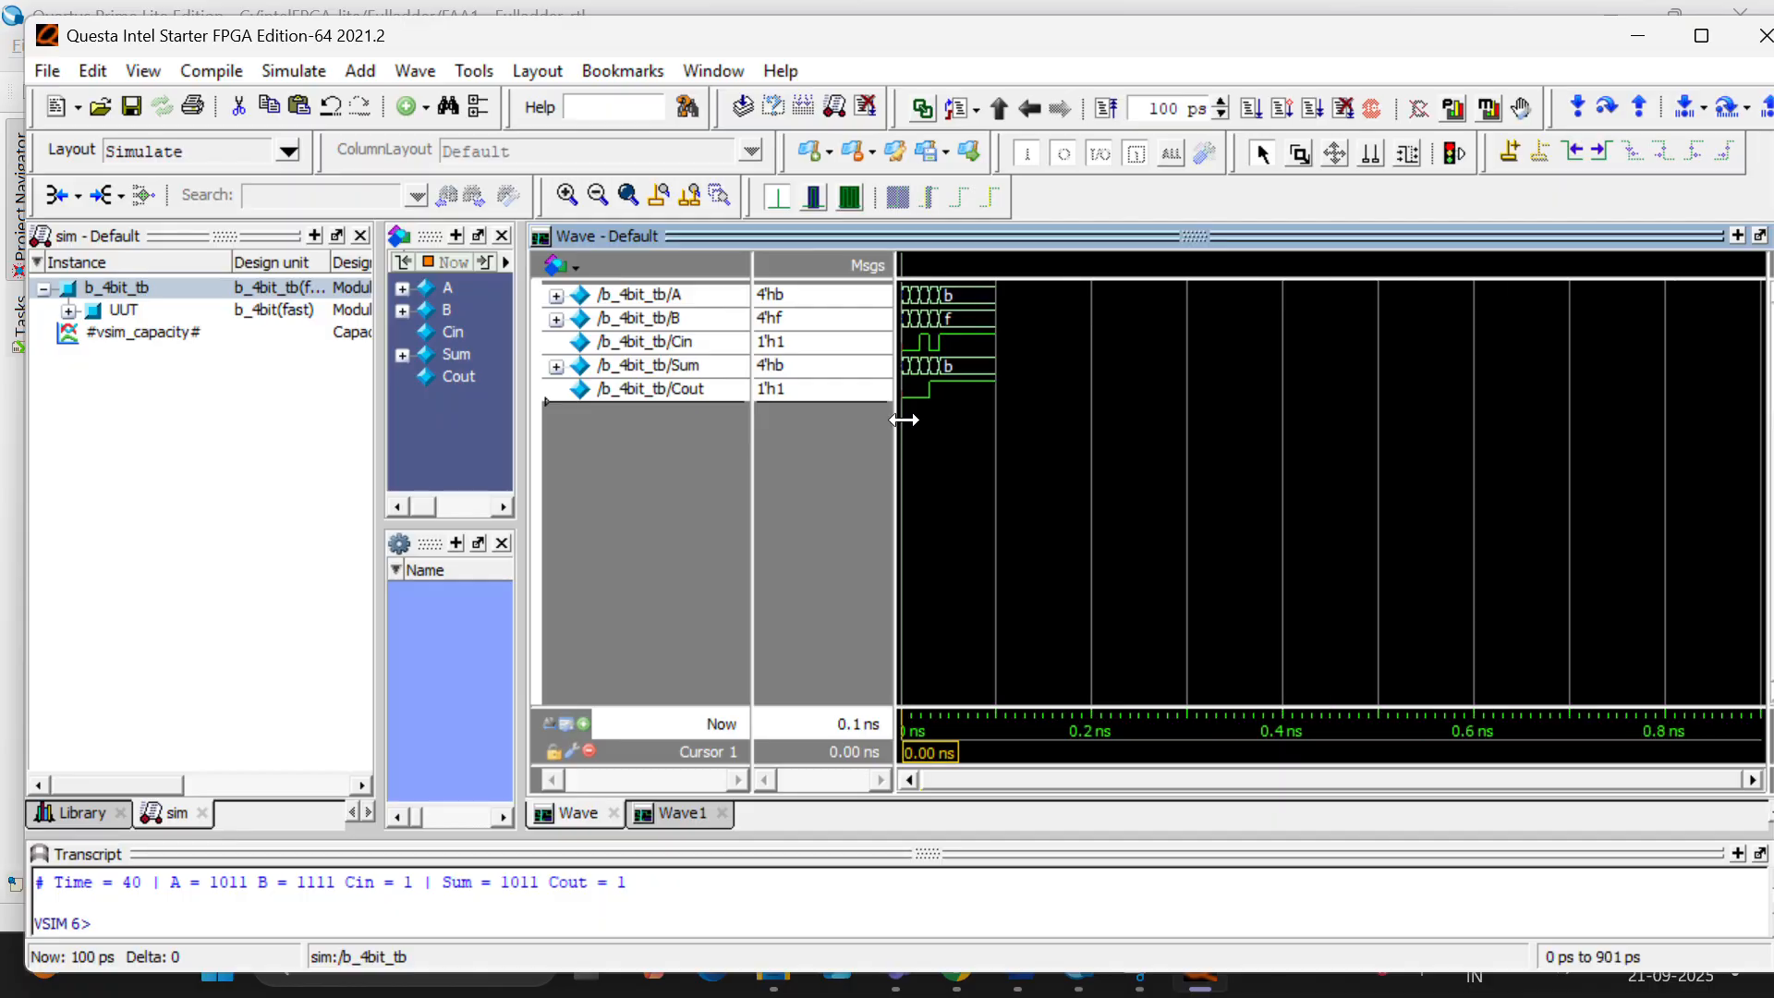
scroll(903, 420, "up", 6, "ctrl")
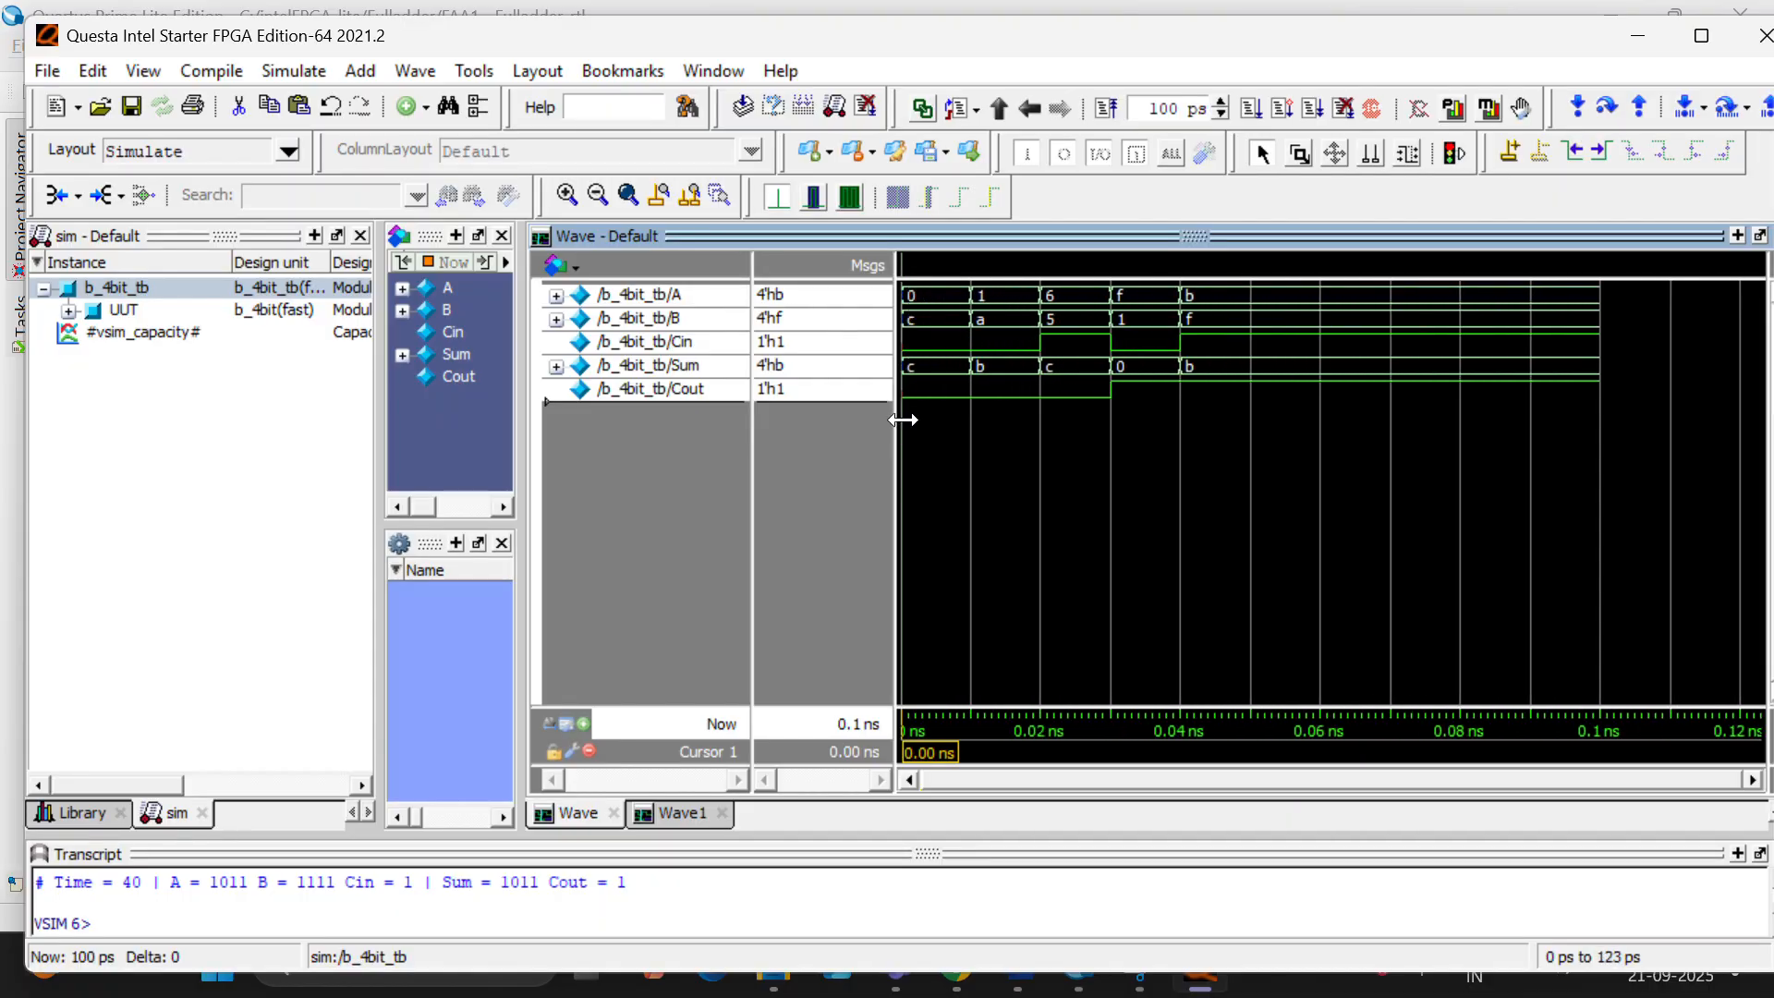
scroll(903, 420, "up", 1, "ctrl")
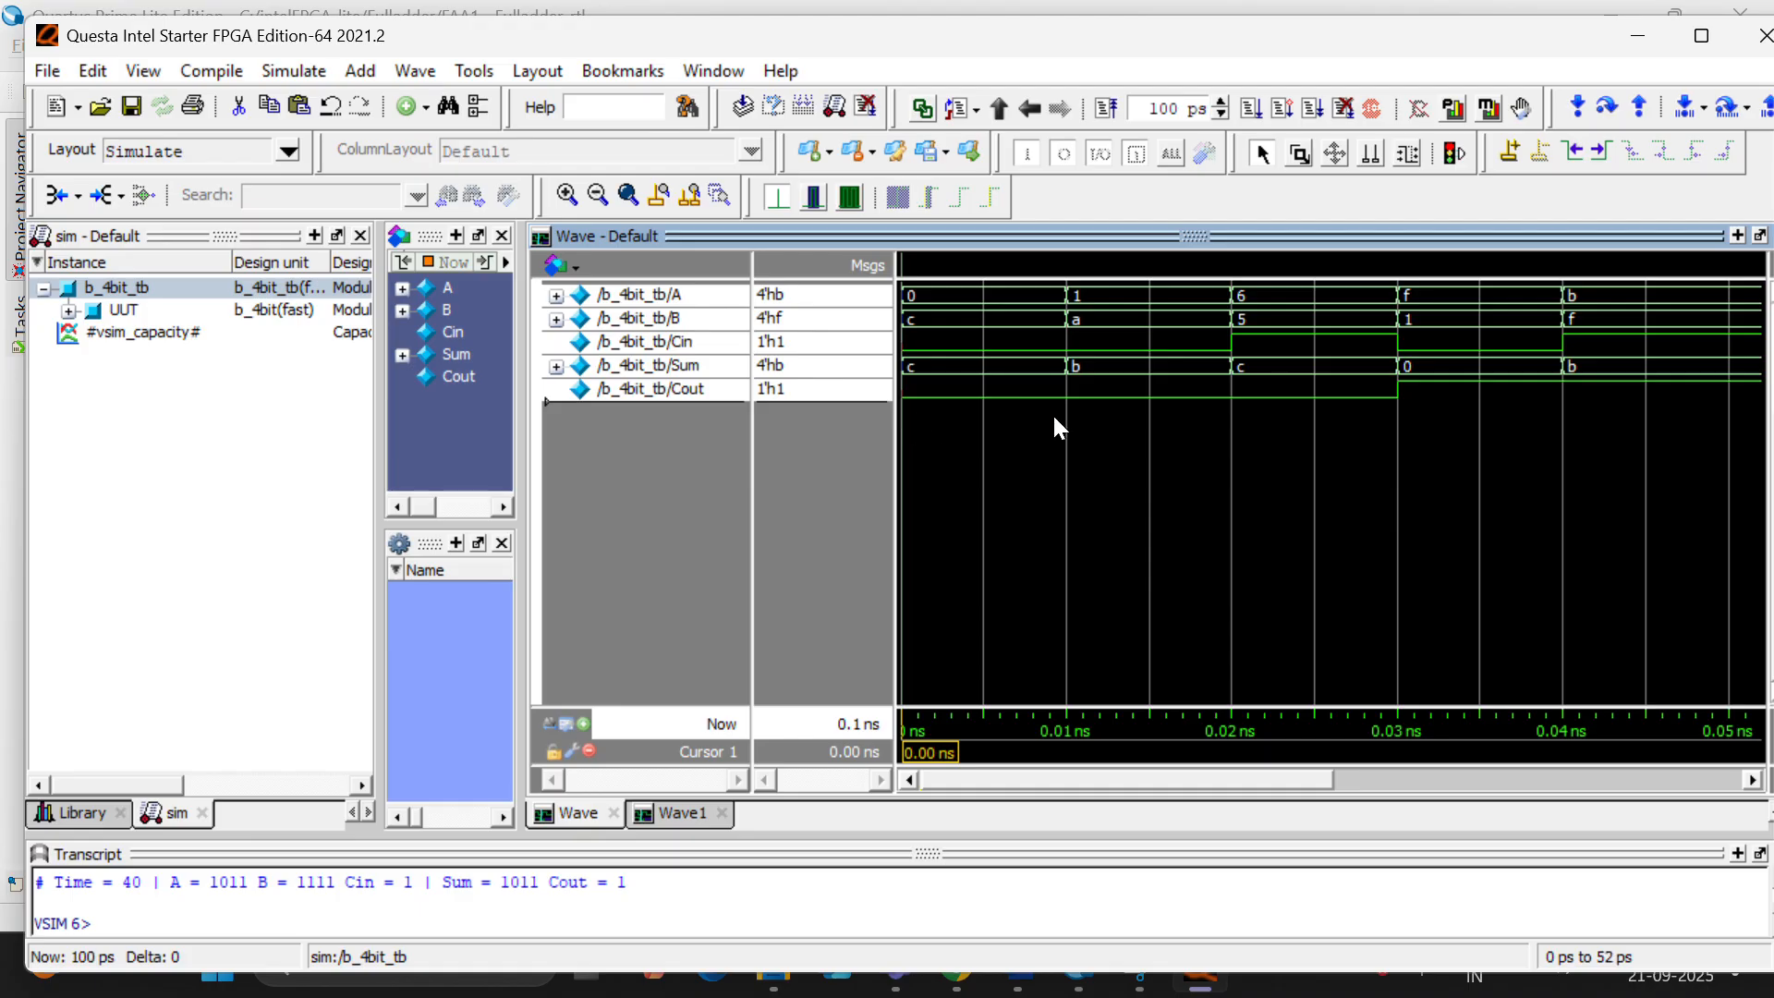
left_click(1156, 417)
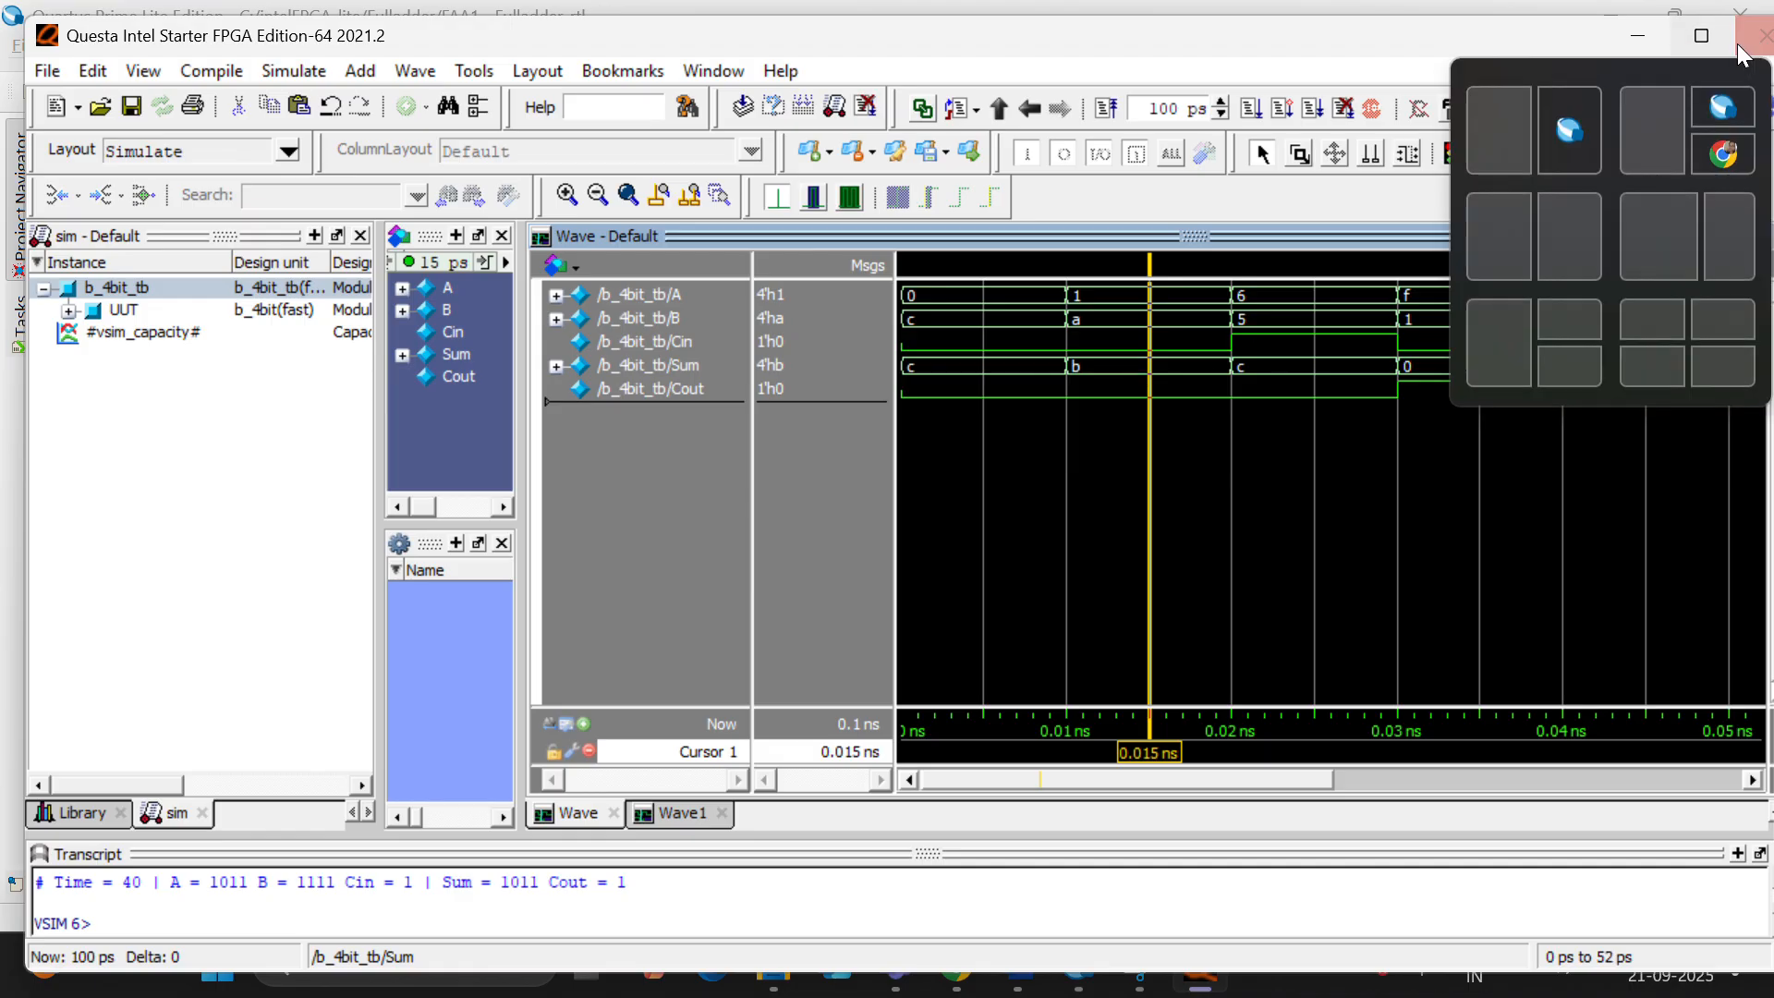
- Quit Questa and add s_4bit.v and s_4bit_tb.v from the Fulladder project's fa folder to the project's design files
left_click(1760, 37)
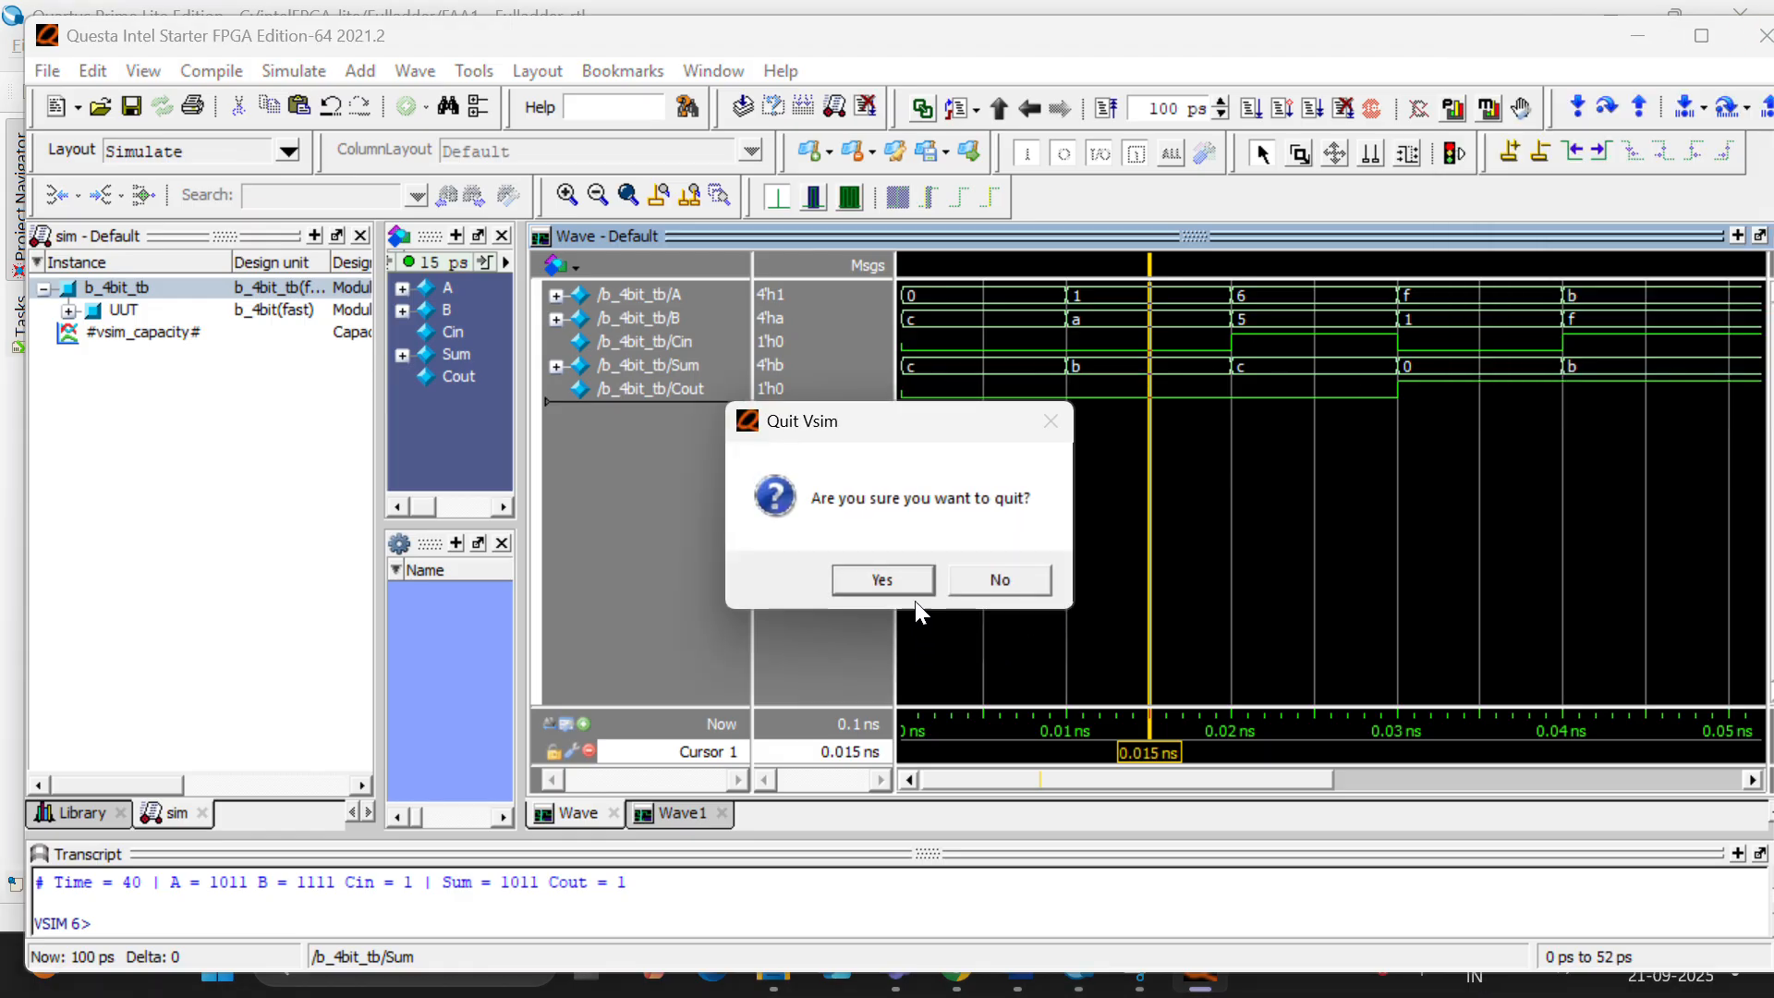
left_click(911, 575)
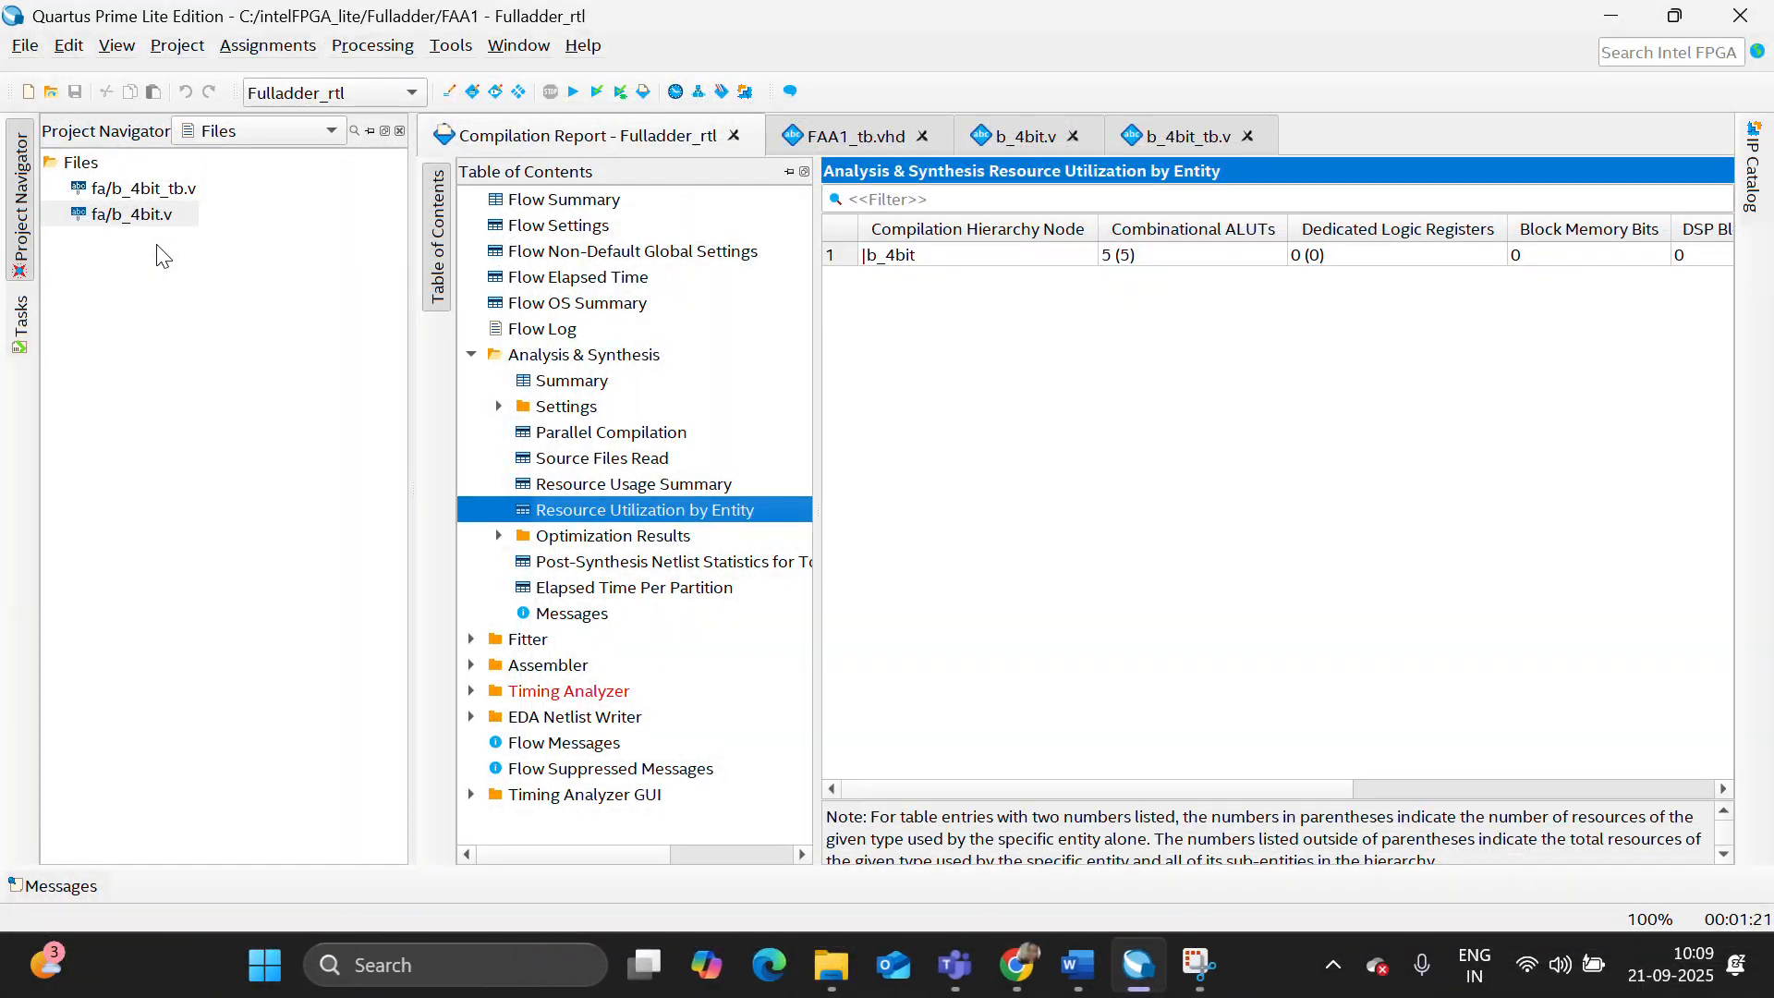
right_click(85, 166)
left_click(169, 185)
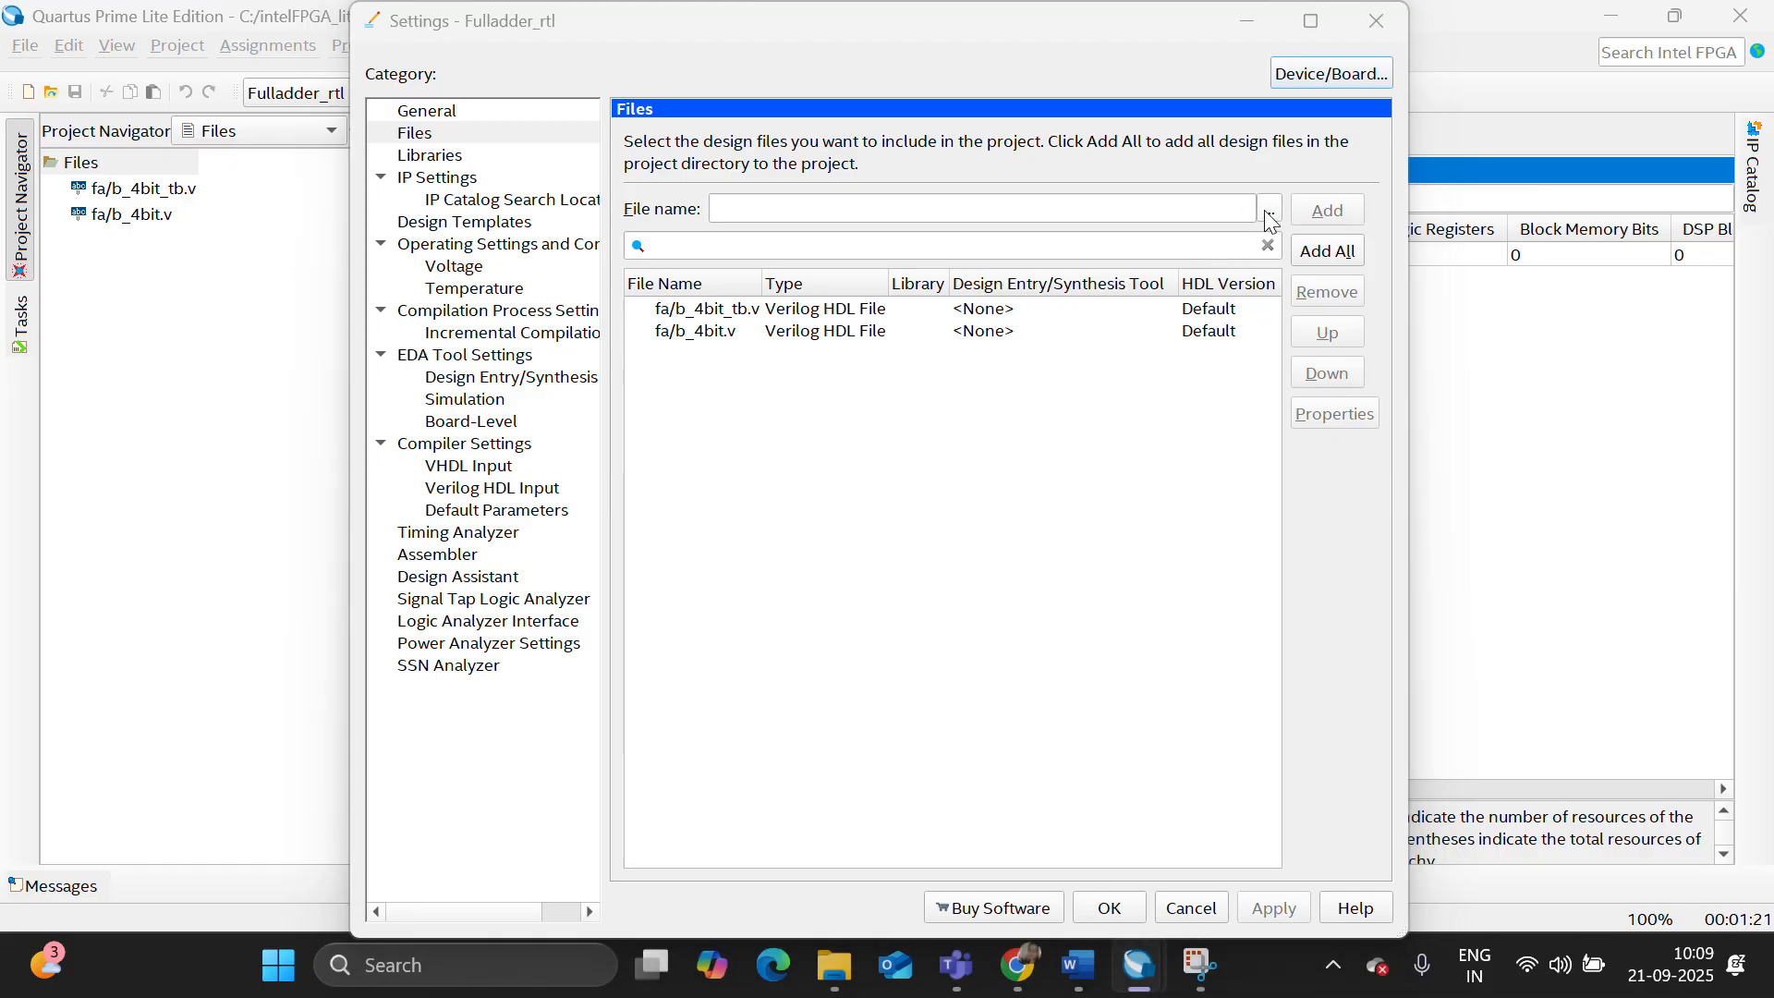
left_click(1267, 210)
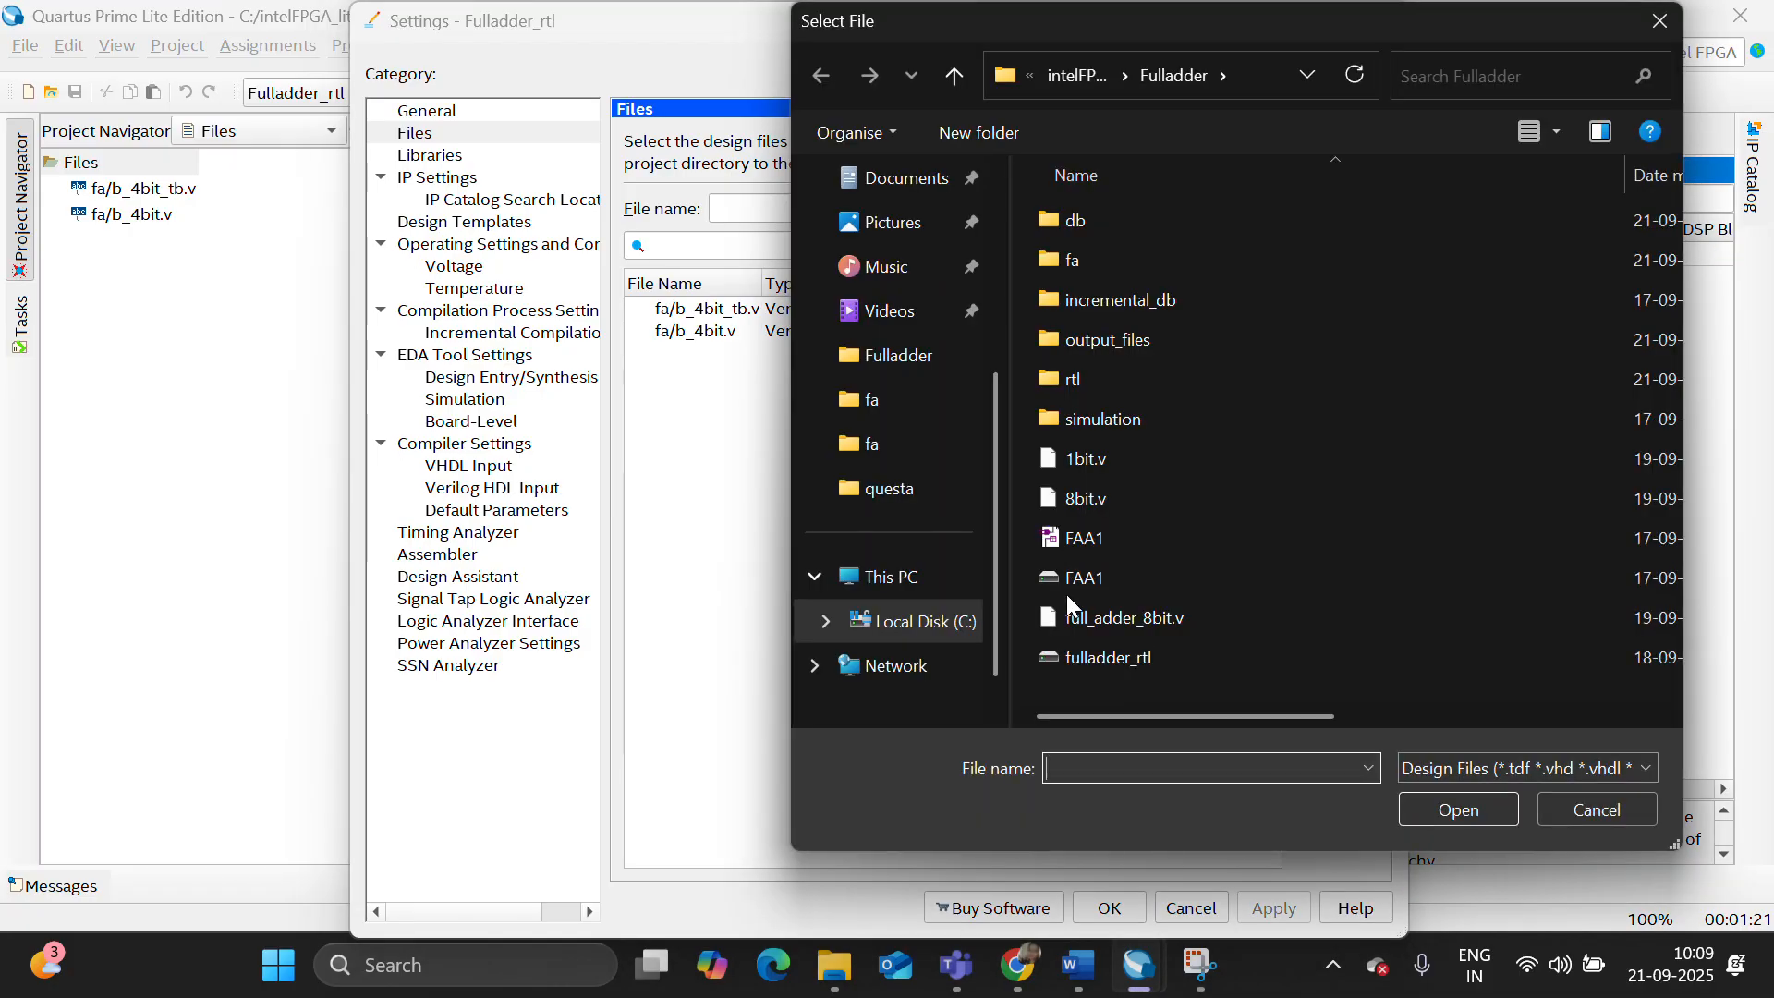
double_click(1126, 262)
scroll(1211, 582, "down", 2)
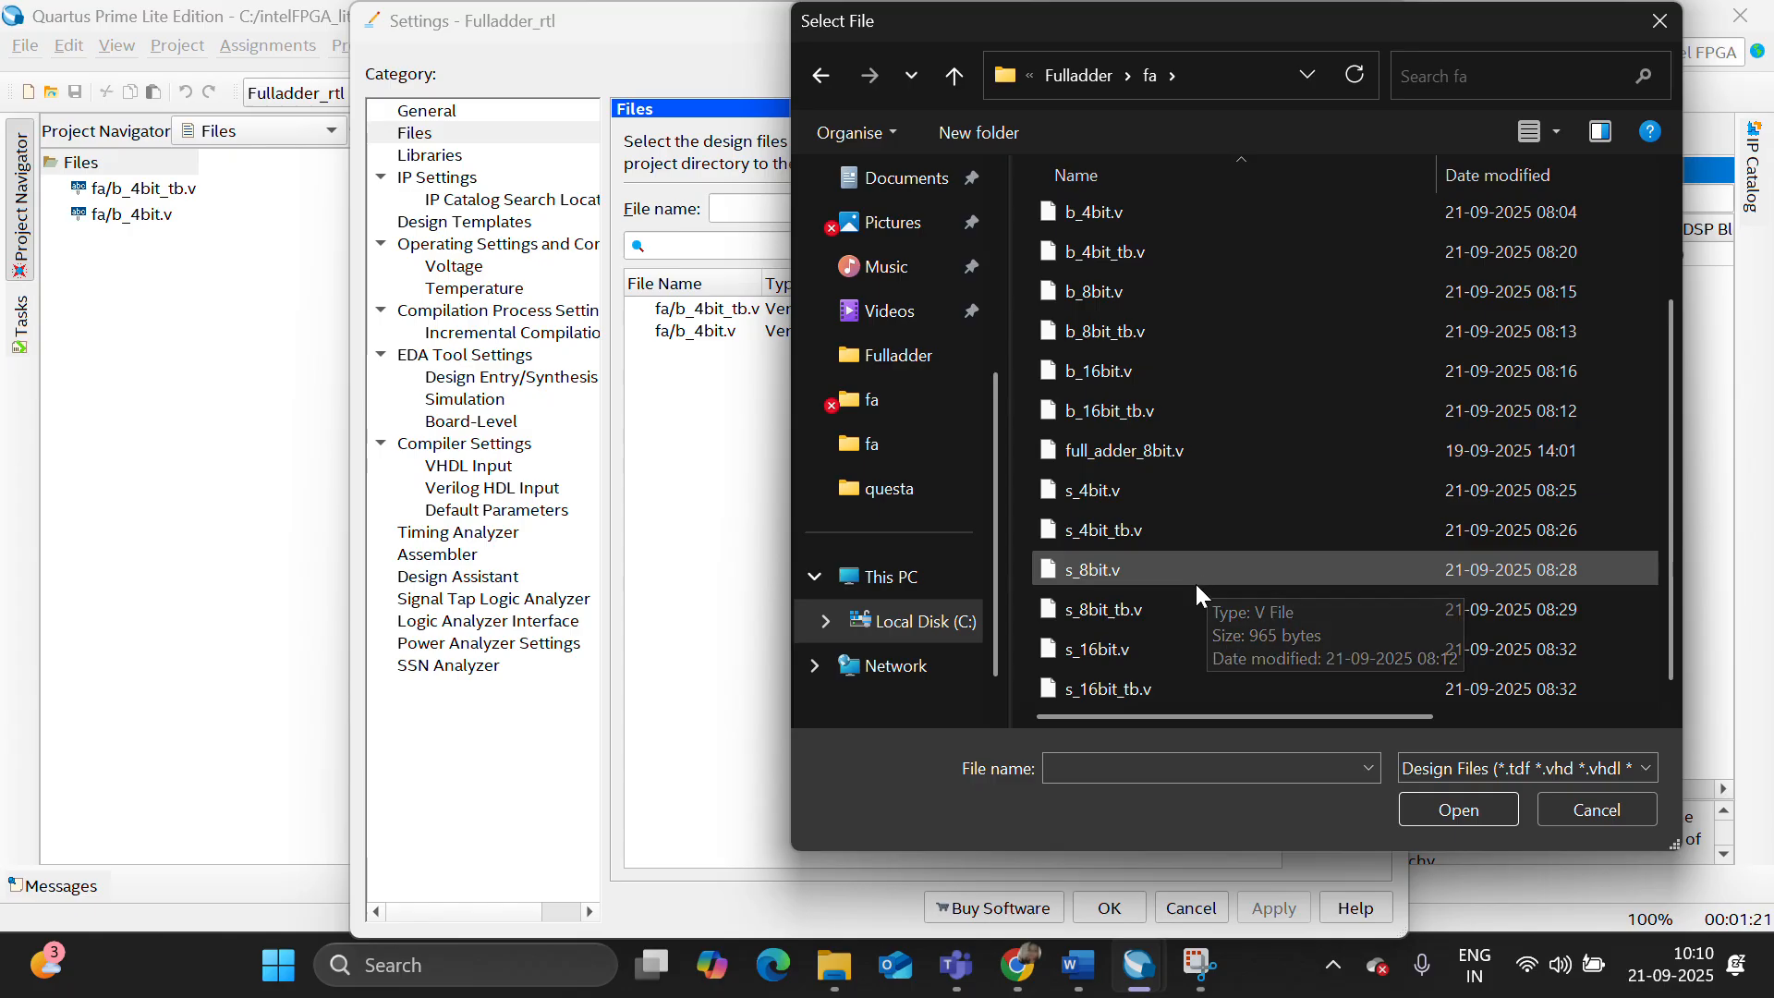
left_click(1189, 529)
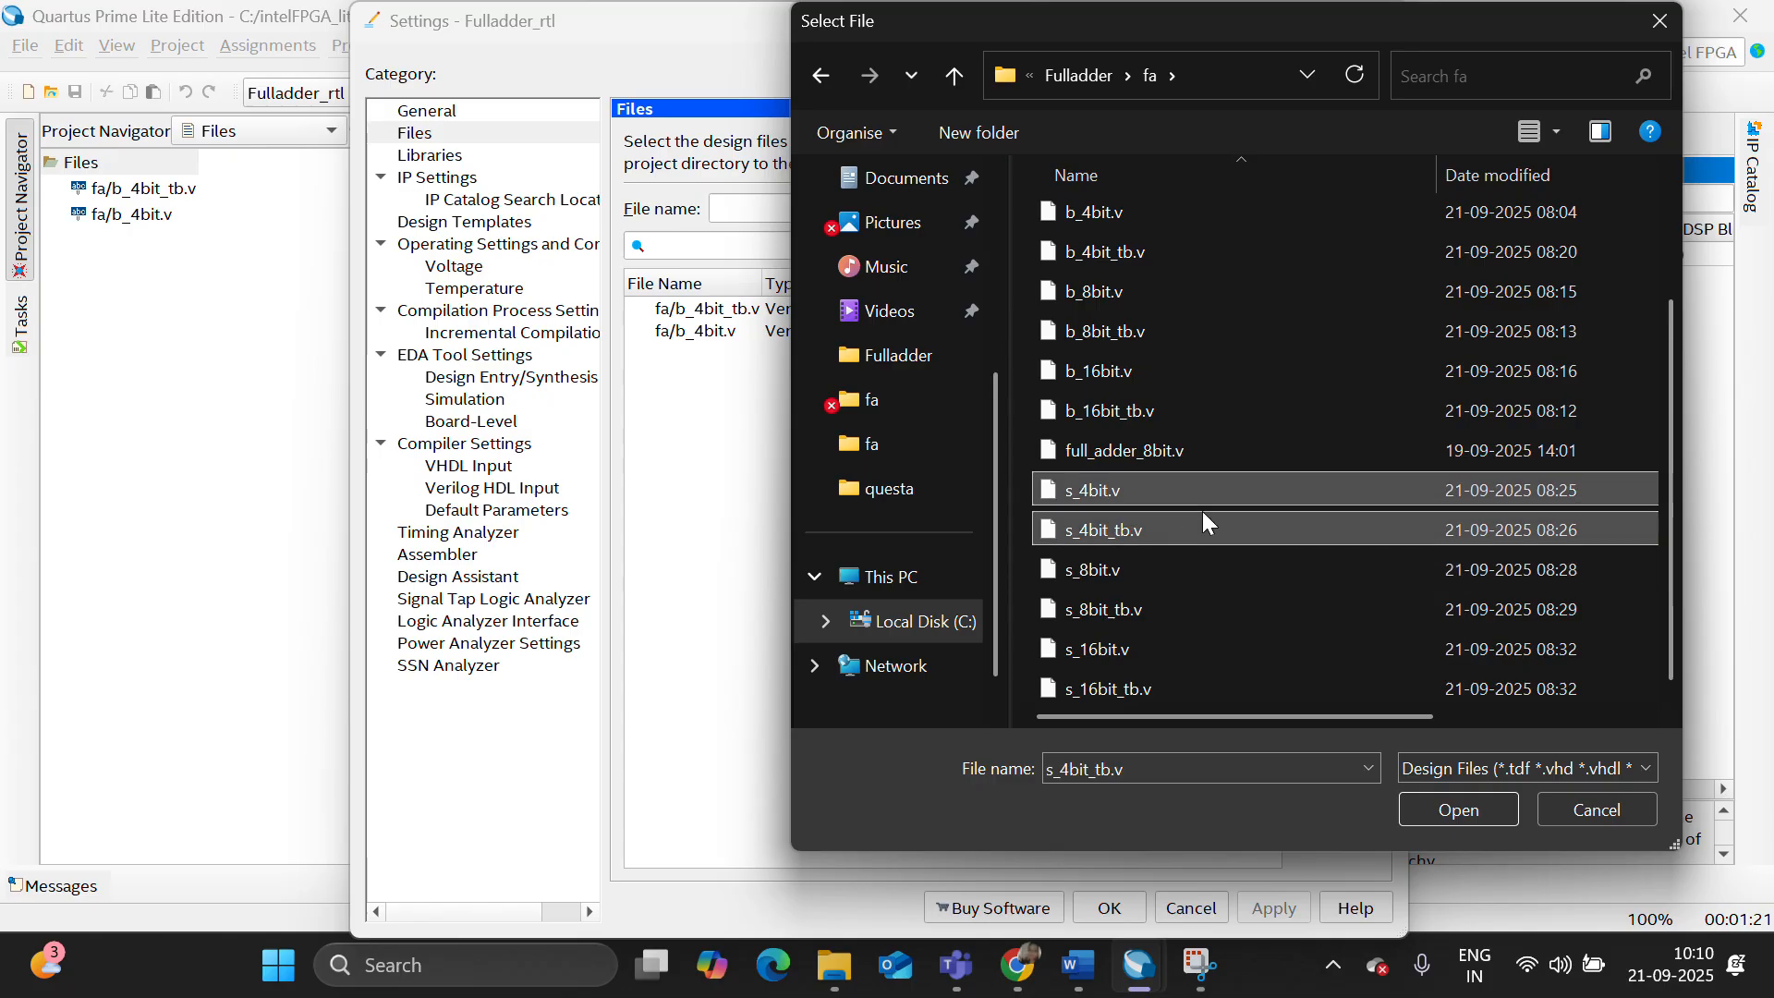
left_click(1458, 809)
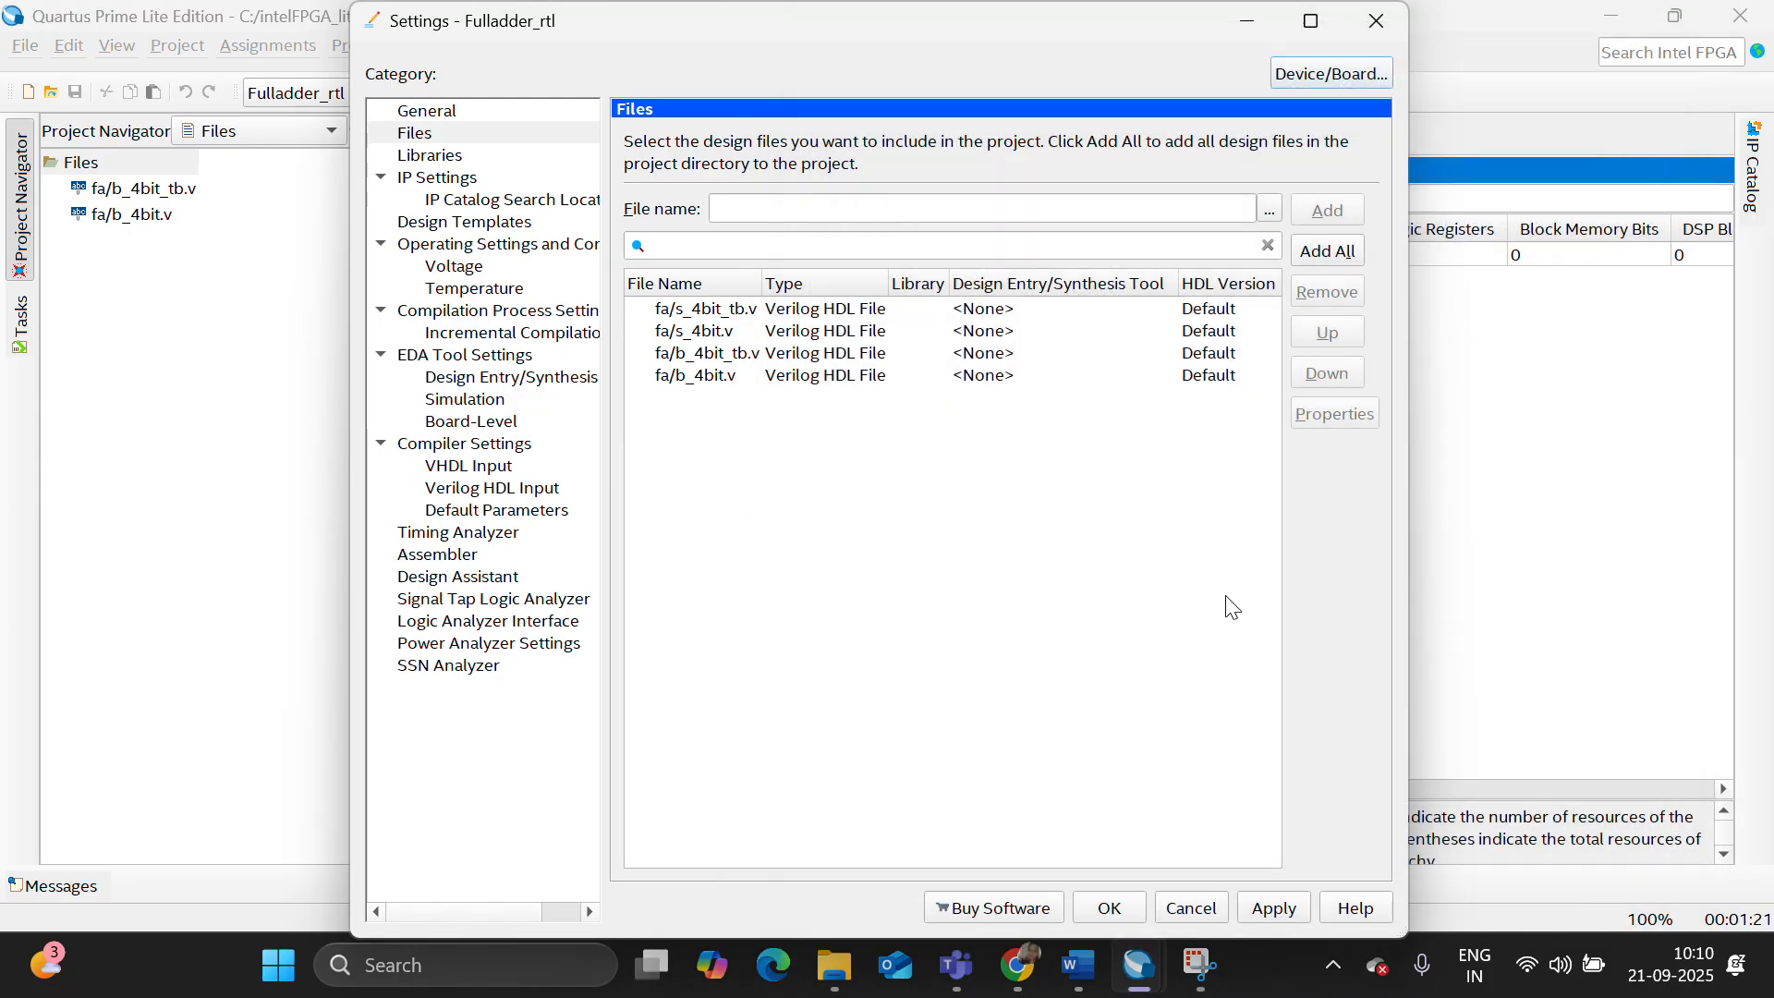
- Remove b_4bit_tb.v and b_4bit.v from the project's design files and accept the settings
left_click(865, 332)
left_click(843, 354)
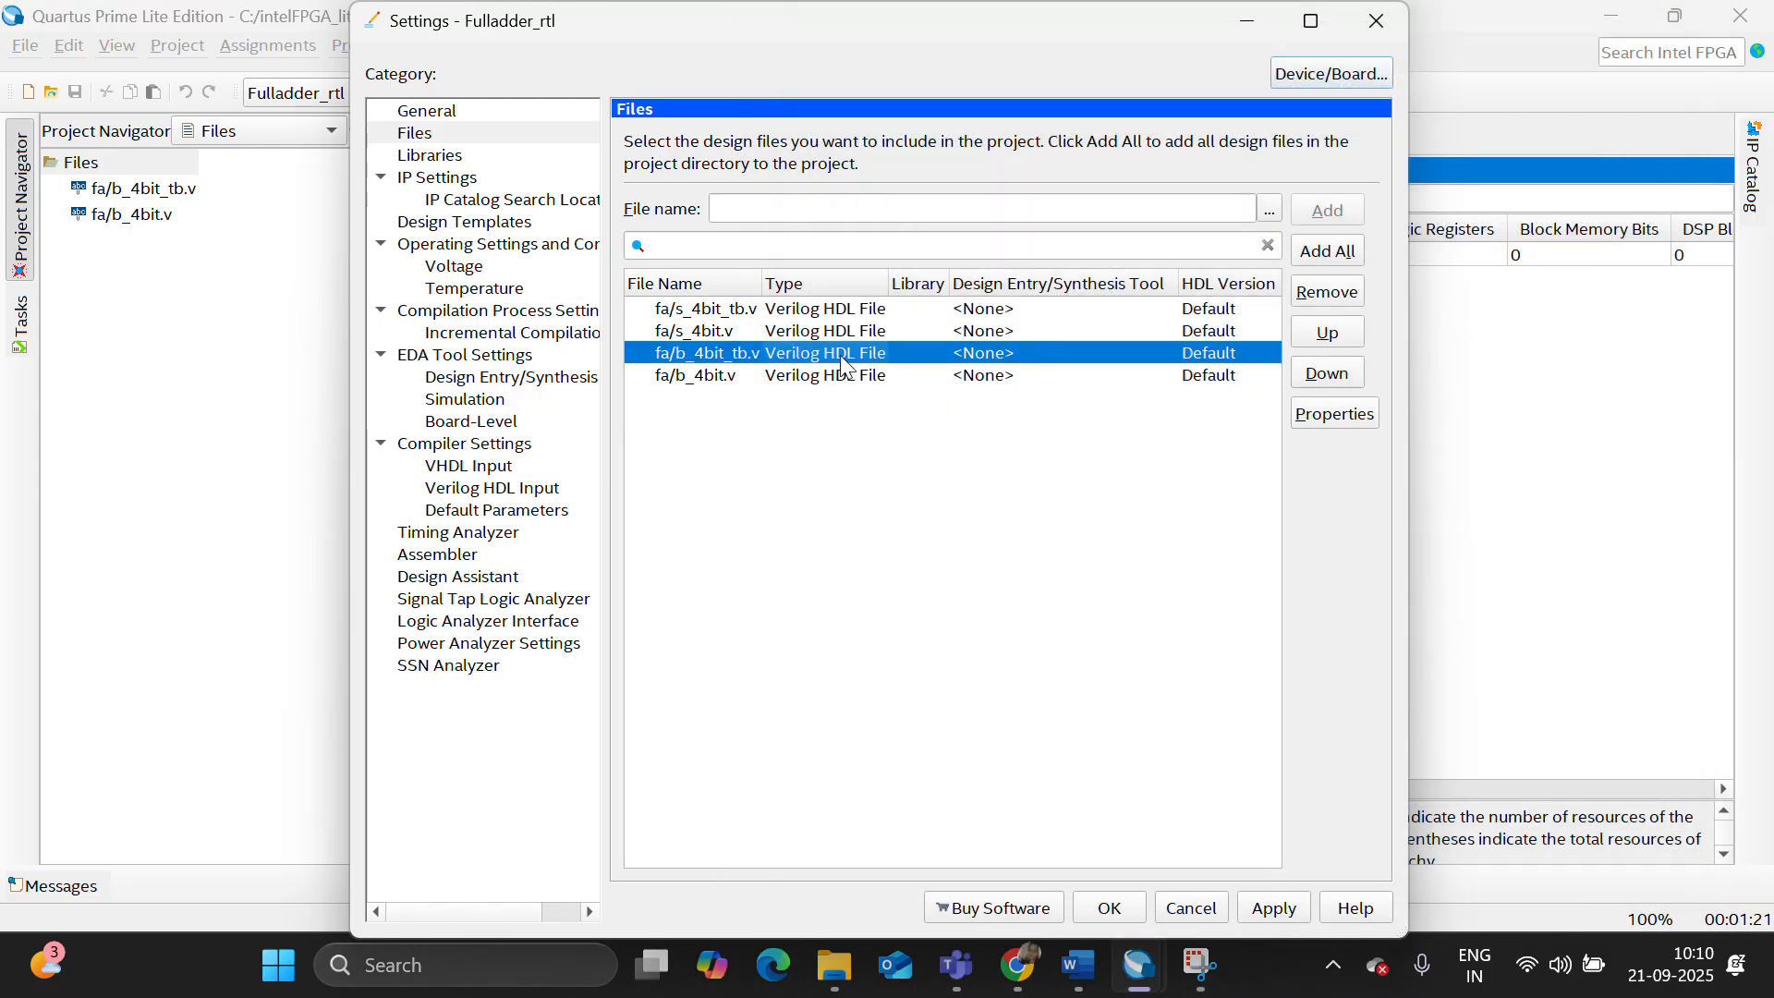
key("shift+Down")
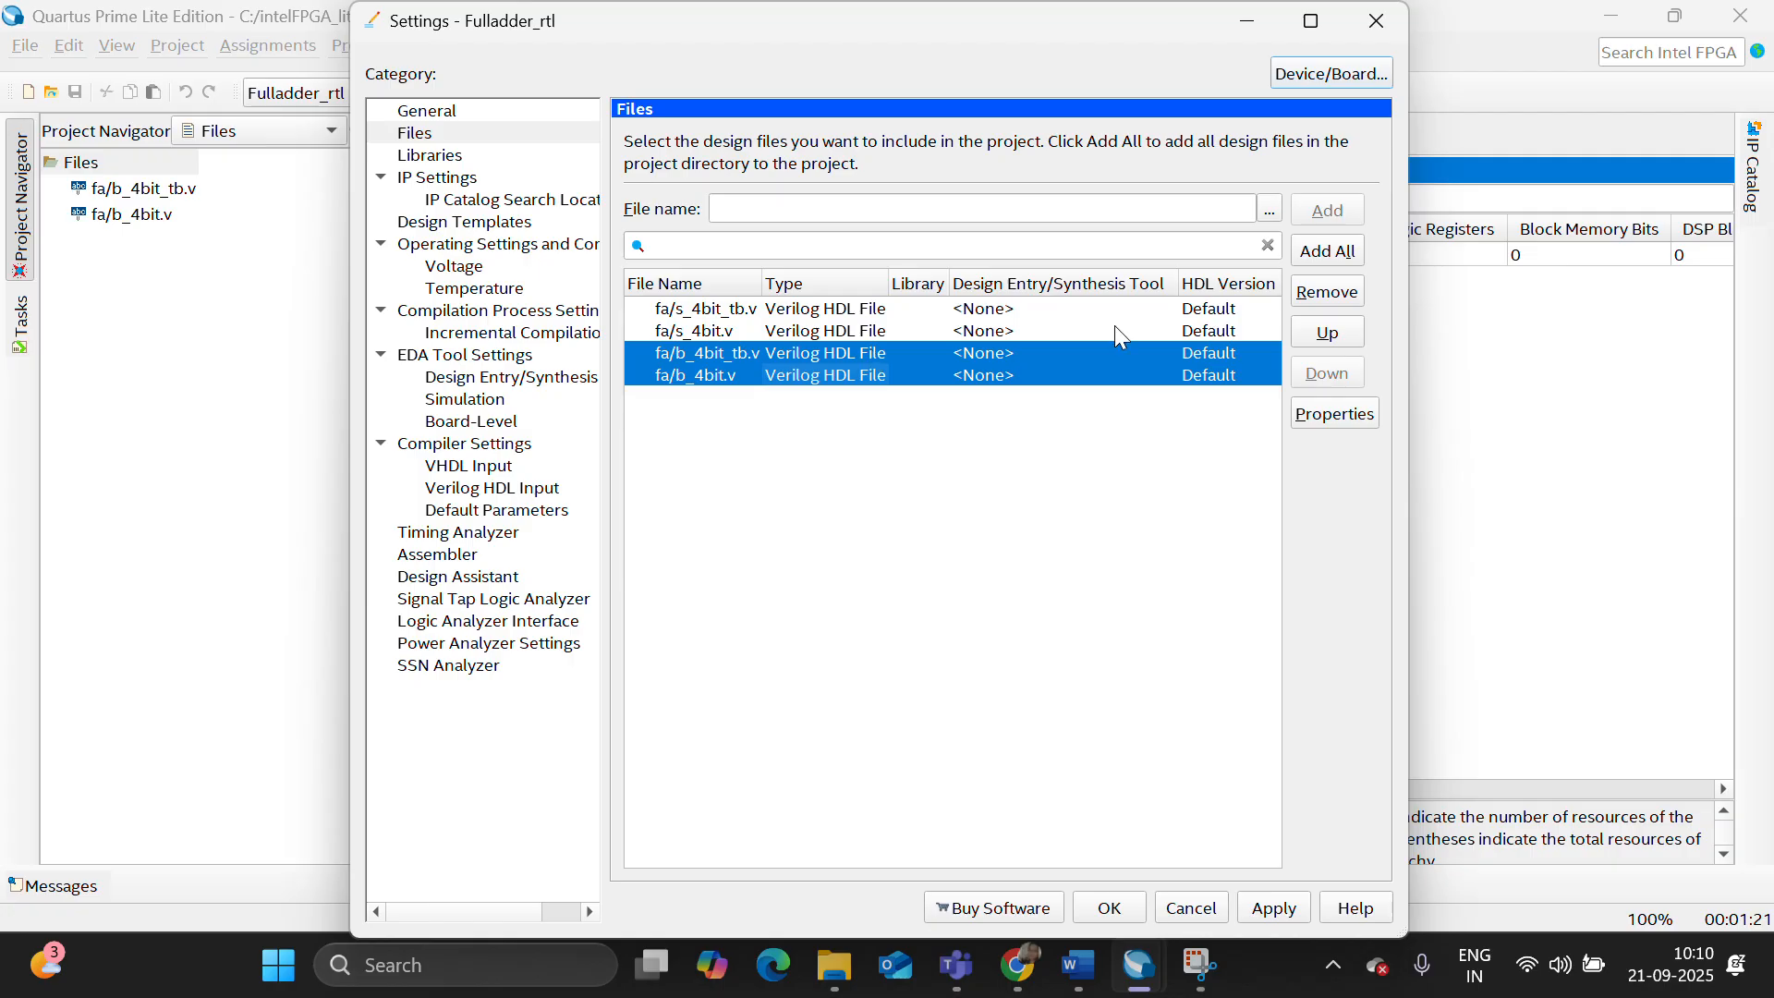
left_click(1346, 282)
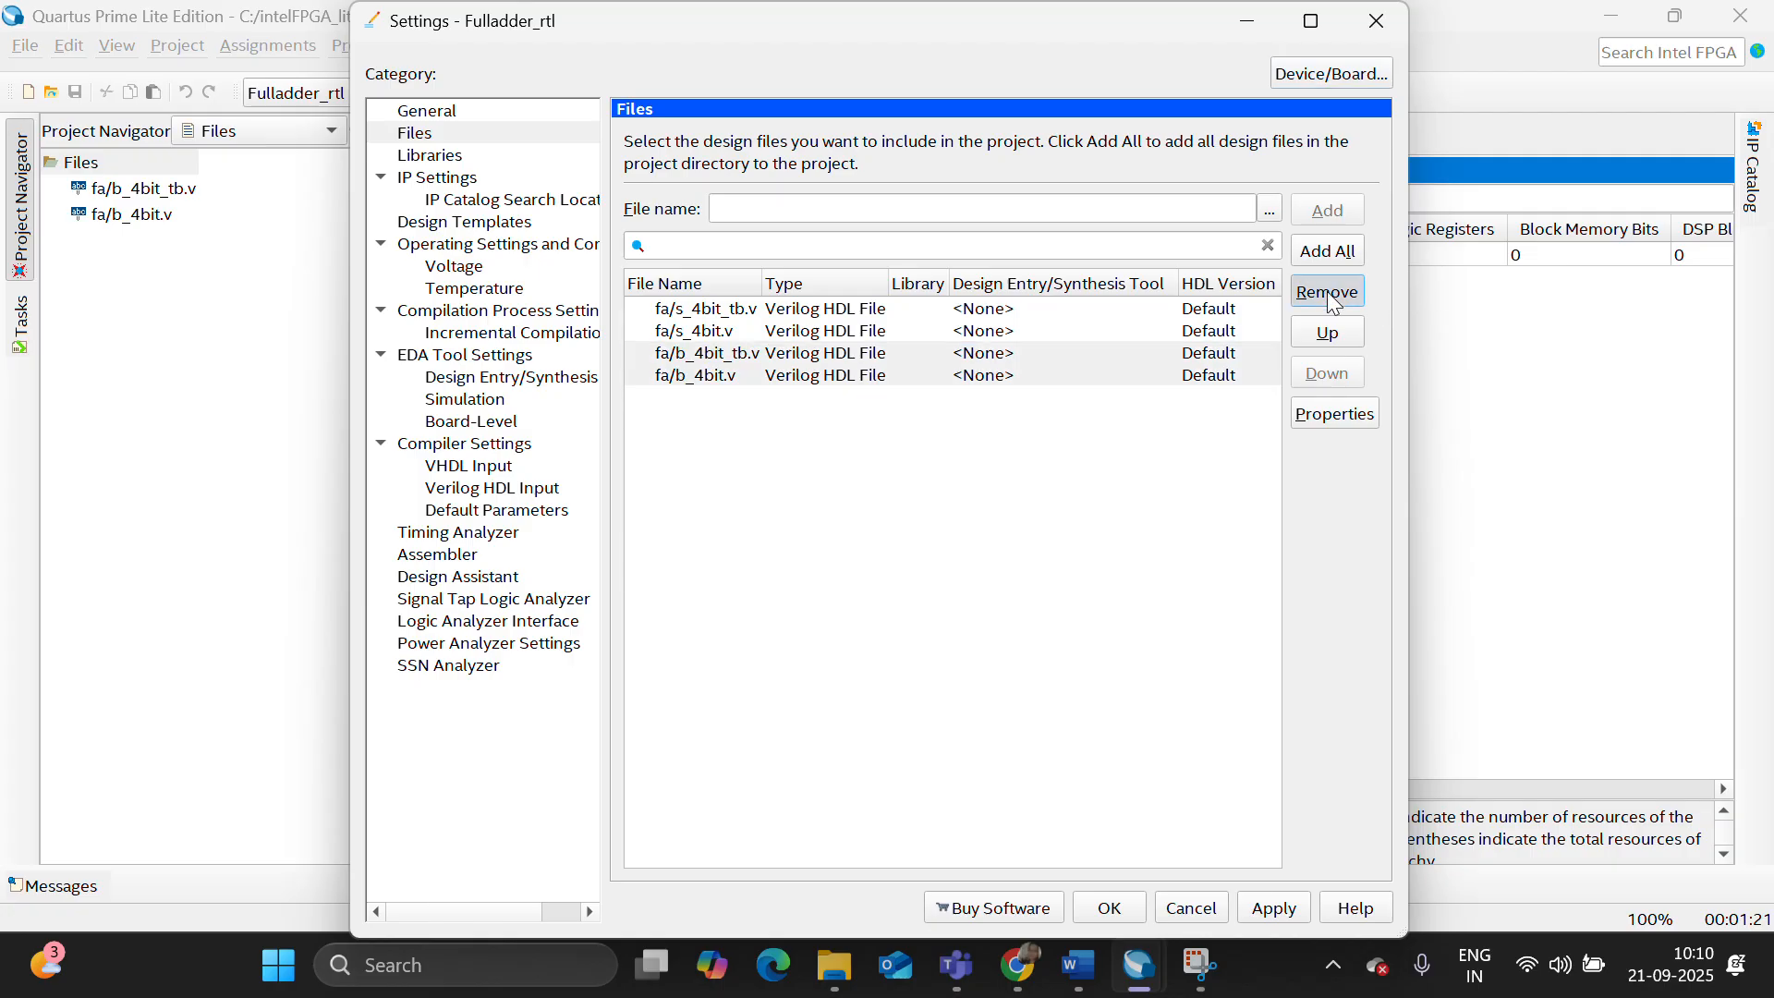
left_click(1110, 909)
- Set s_4bit.v as the top-level entity and start the full compilation
right_click(173, 215)
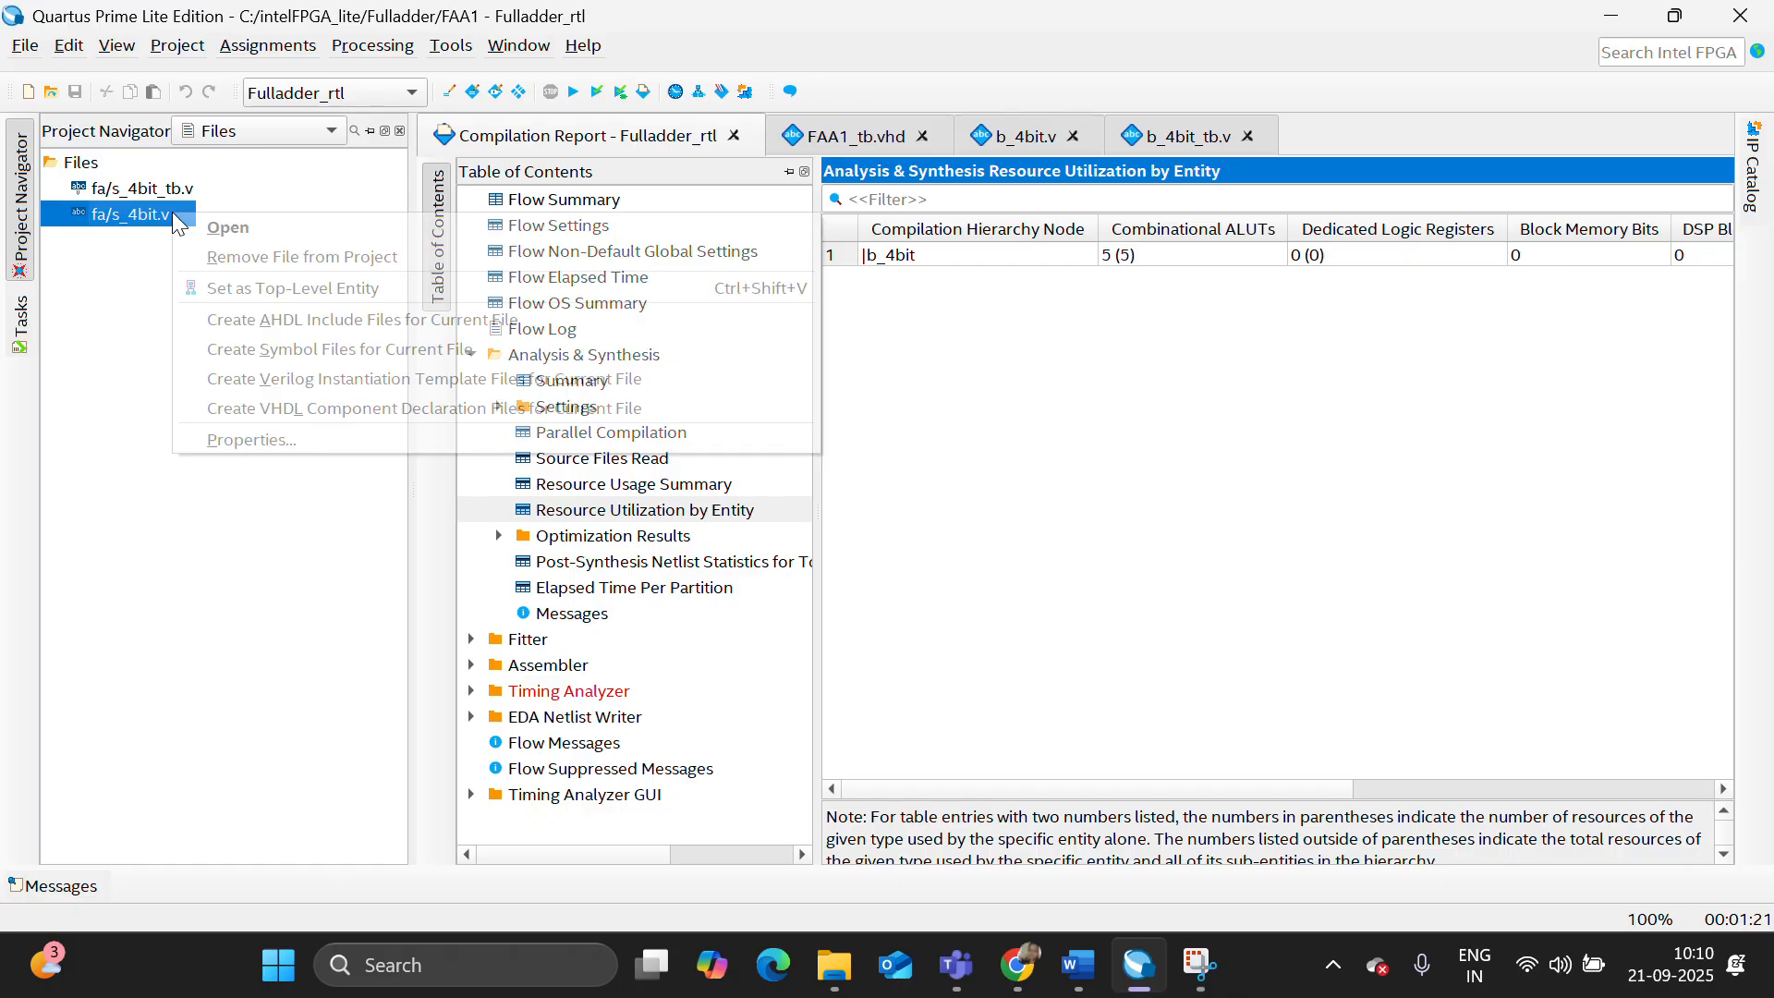
left_click(244, 293)
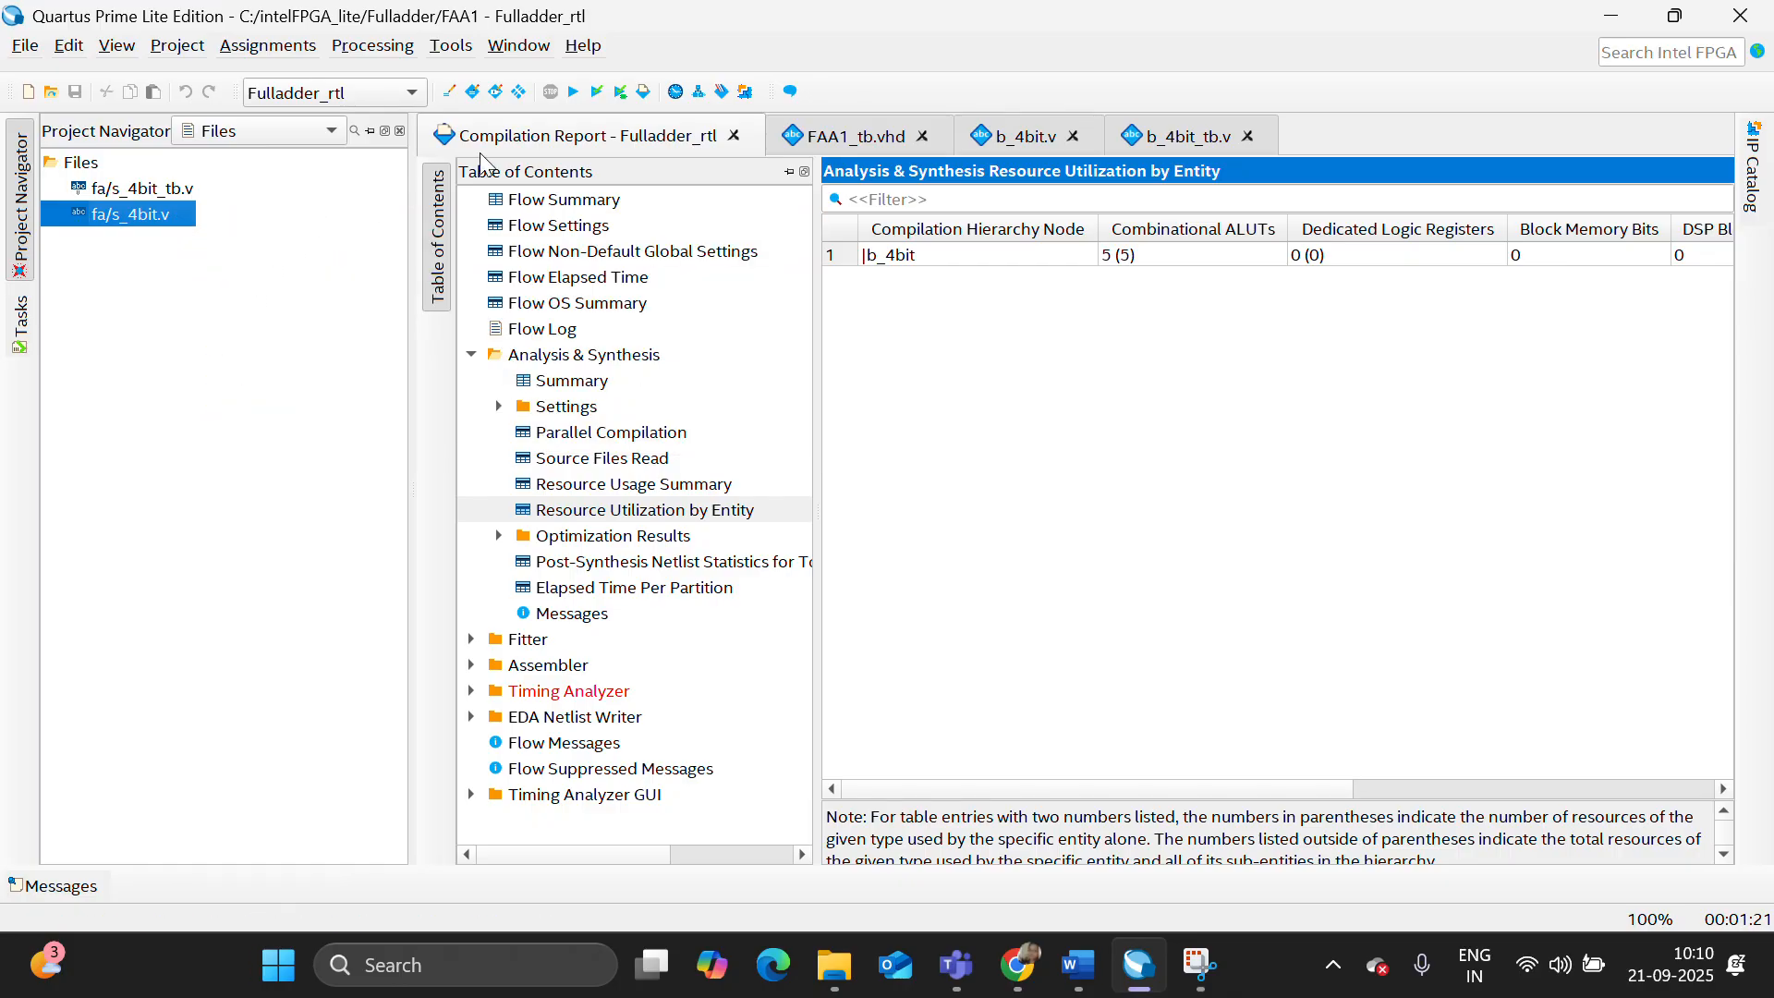
left_click(575, 96)
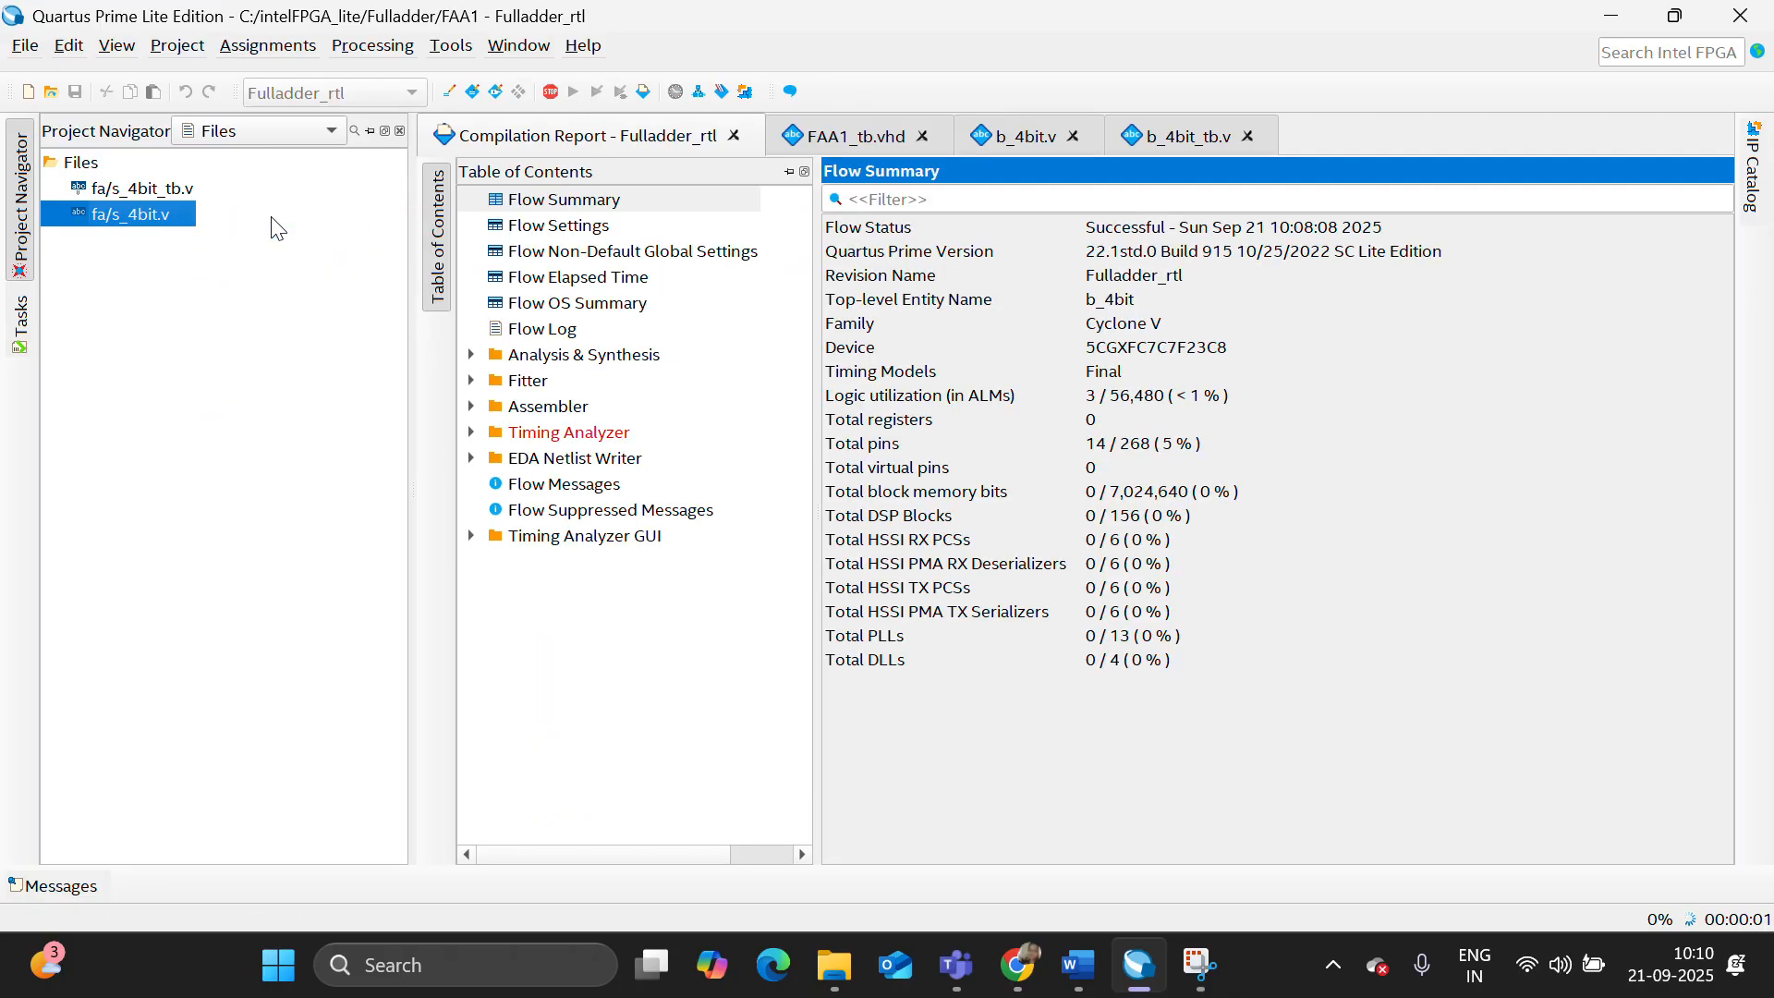
- Open s_4bit.v and its test bench s_4bit_tb.v to review the Verilog code, and return to the Compilation Report
double_click(155, 216)
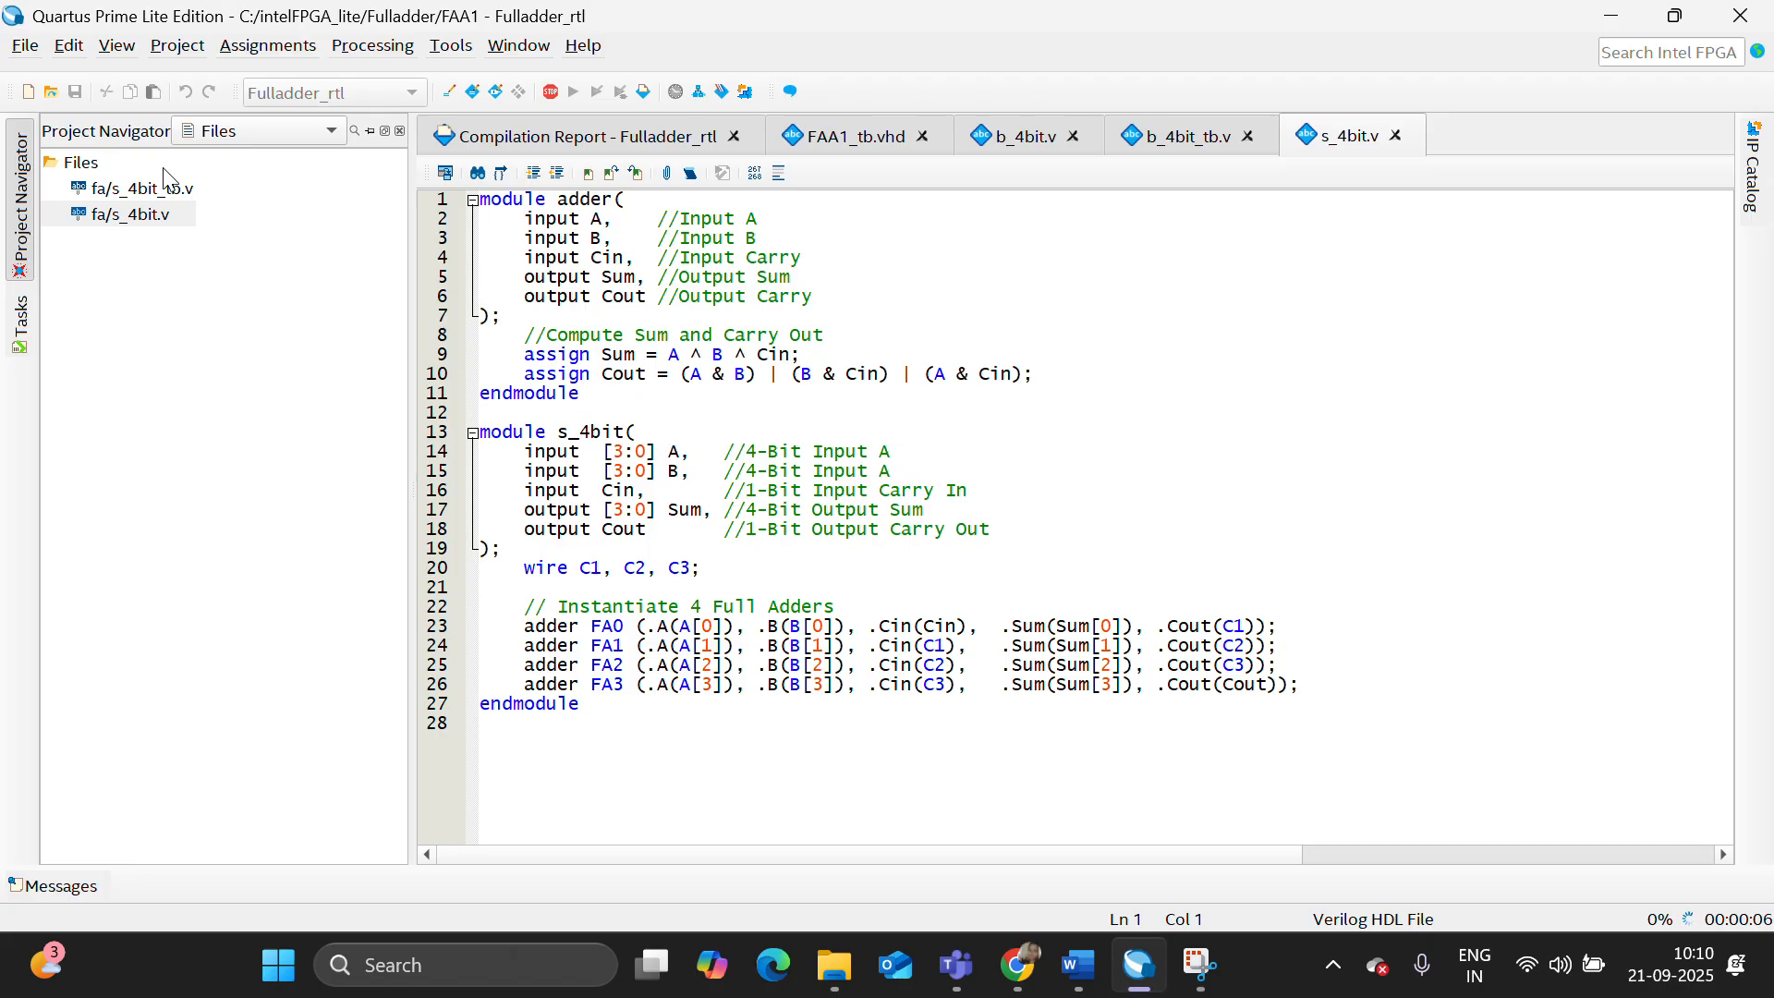
double_click(174, 188)
scroll(696, 502, "down", 1)
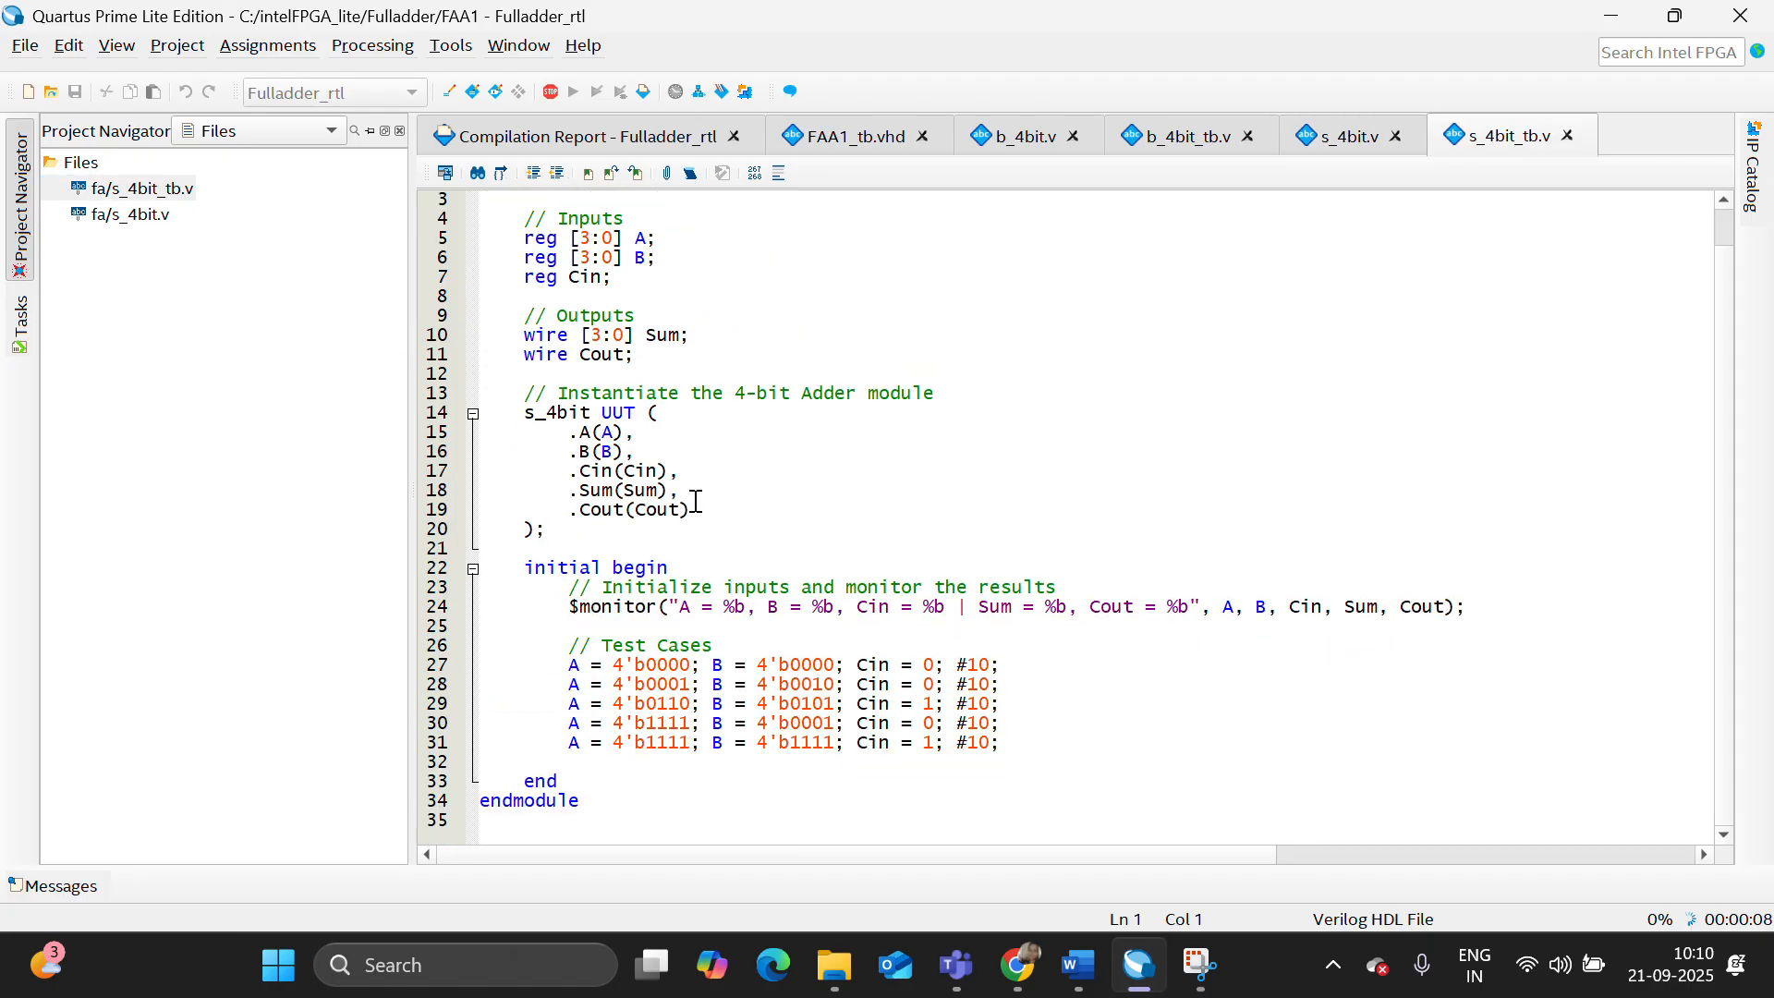
scroll(696, 501, "up", 1)
left_click(646, 143)
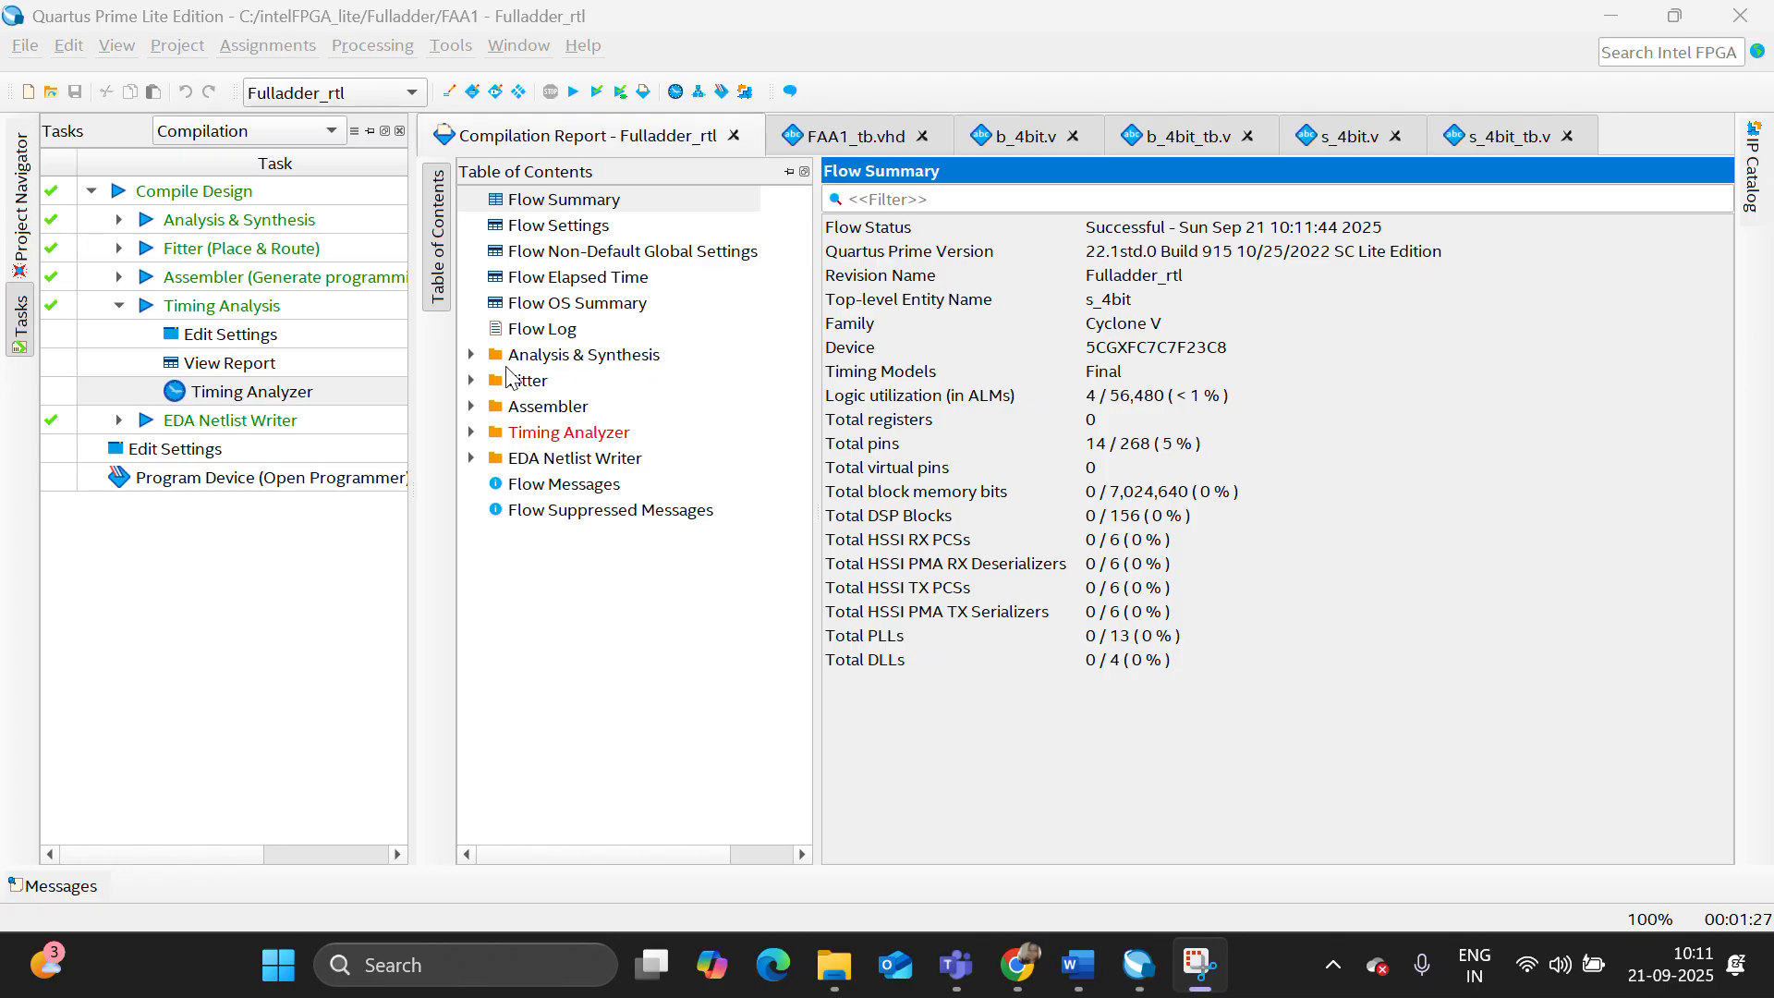
- Examine the Analysis & Synthesis Resource Utilization by Entity report for the s_4bit design
left_click(470, 355)
left_click(634, 511)
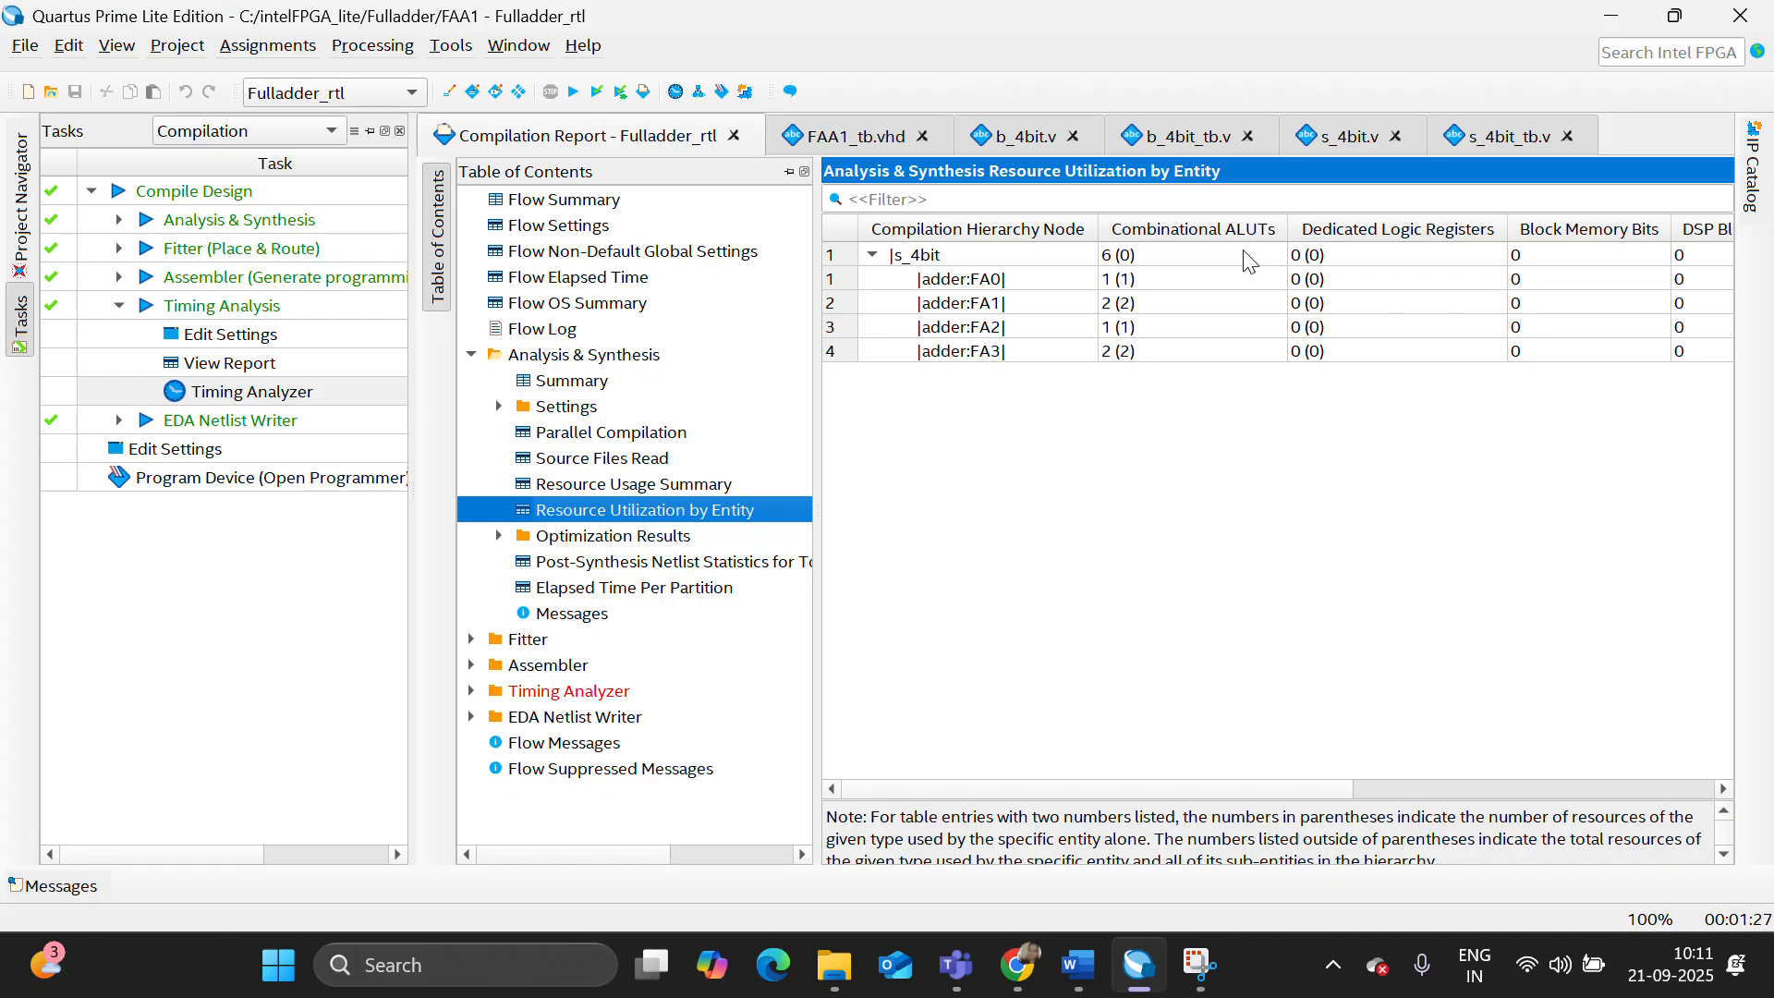
left_click(1118, 777)
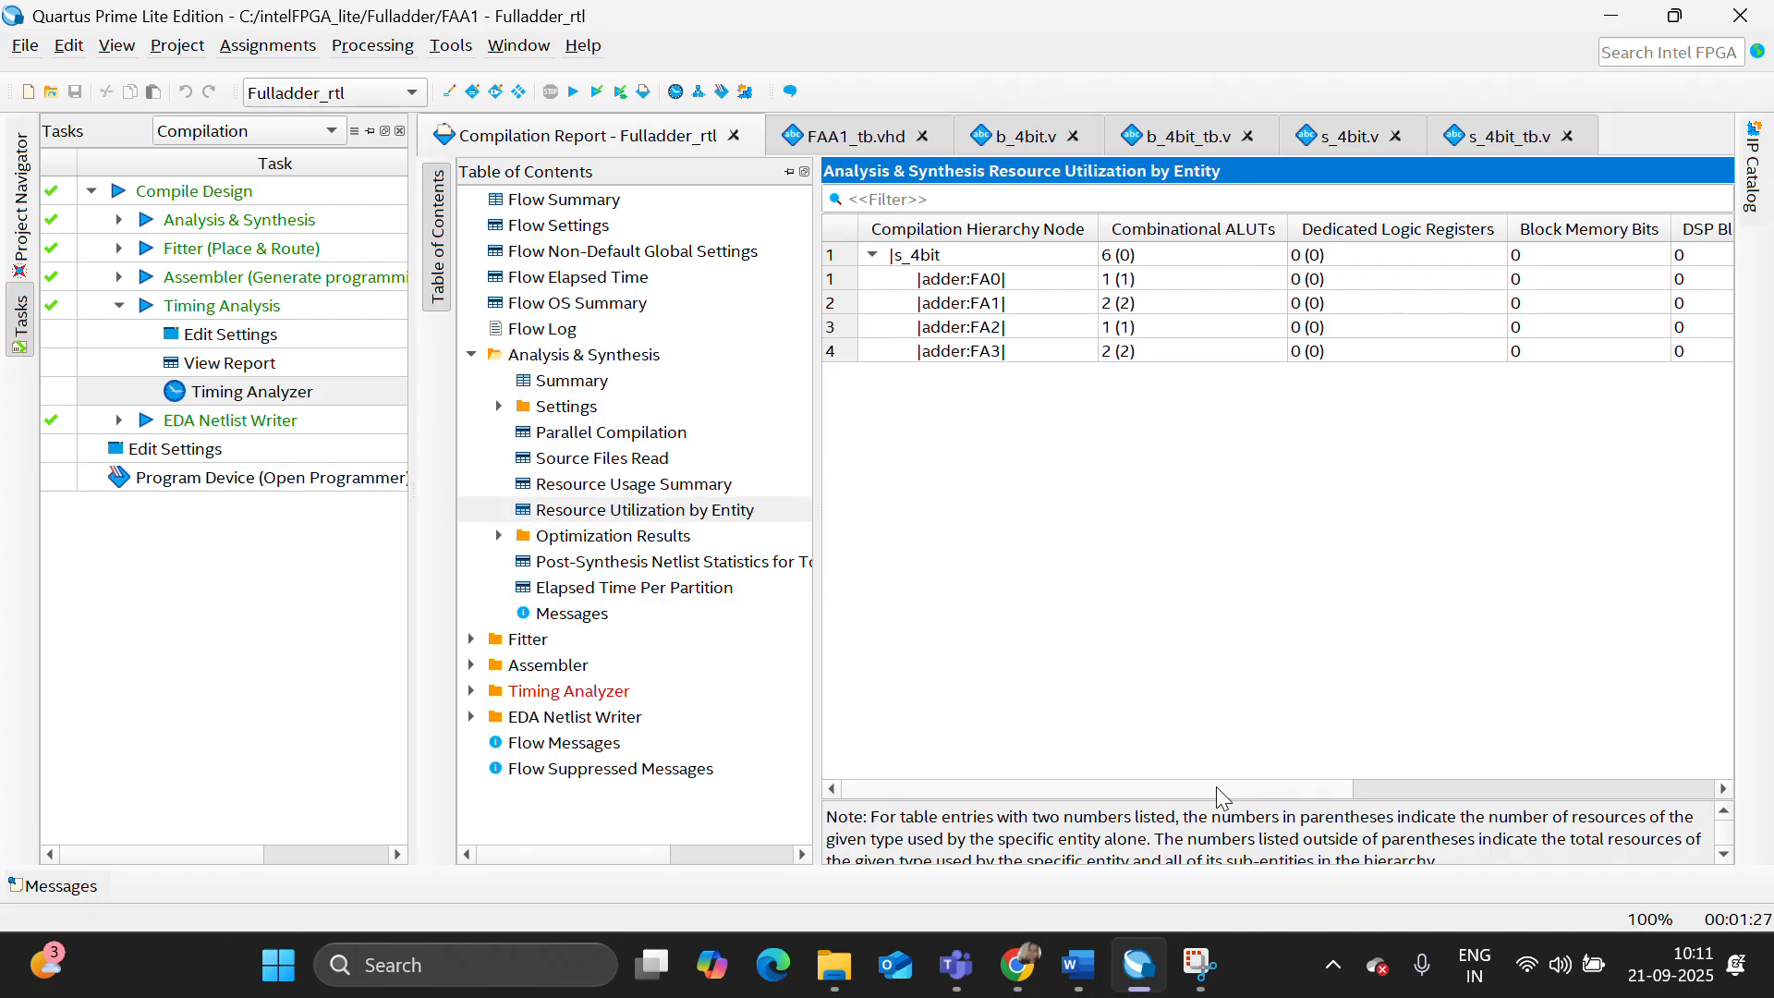
left_click_drag(1155, 790, 1090, 822)
- Launch the Timing Analyzer and generate a custom Report Path delay report for one path
double_click(239, 395)
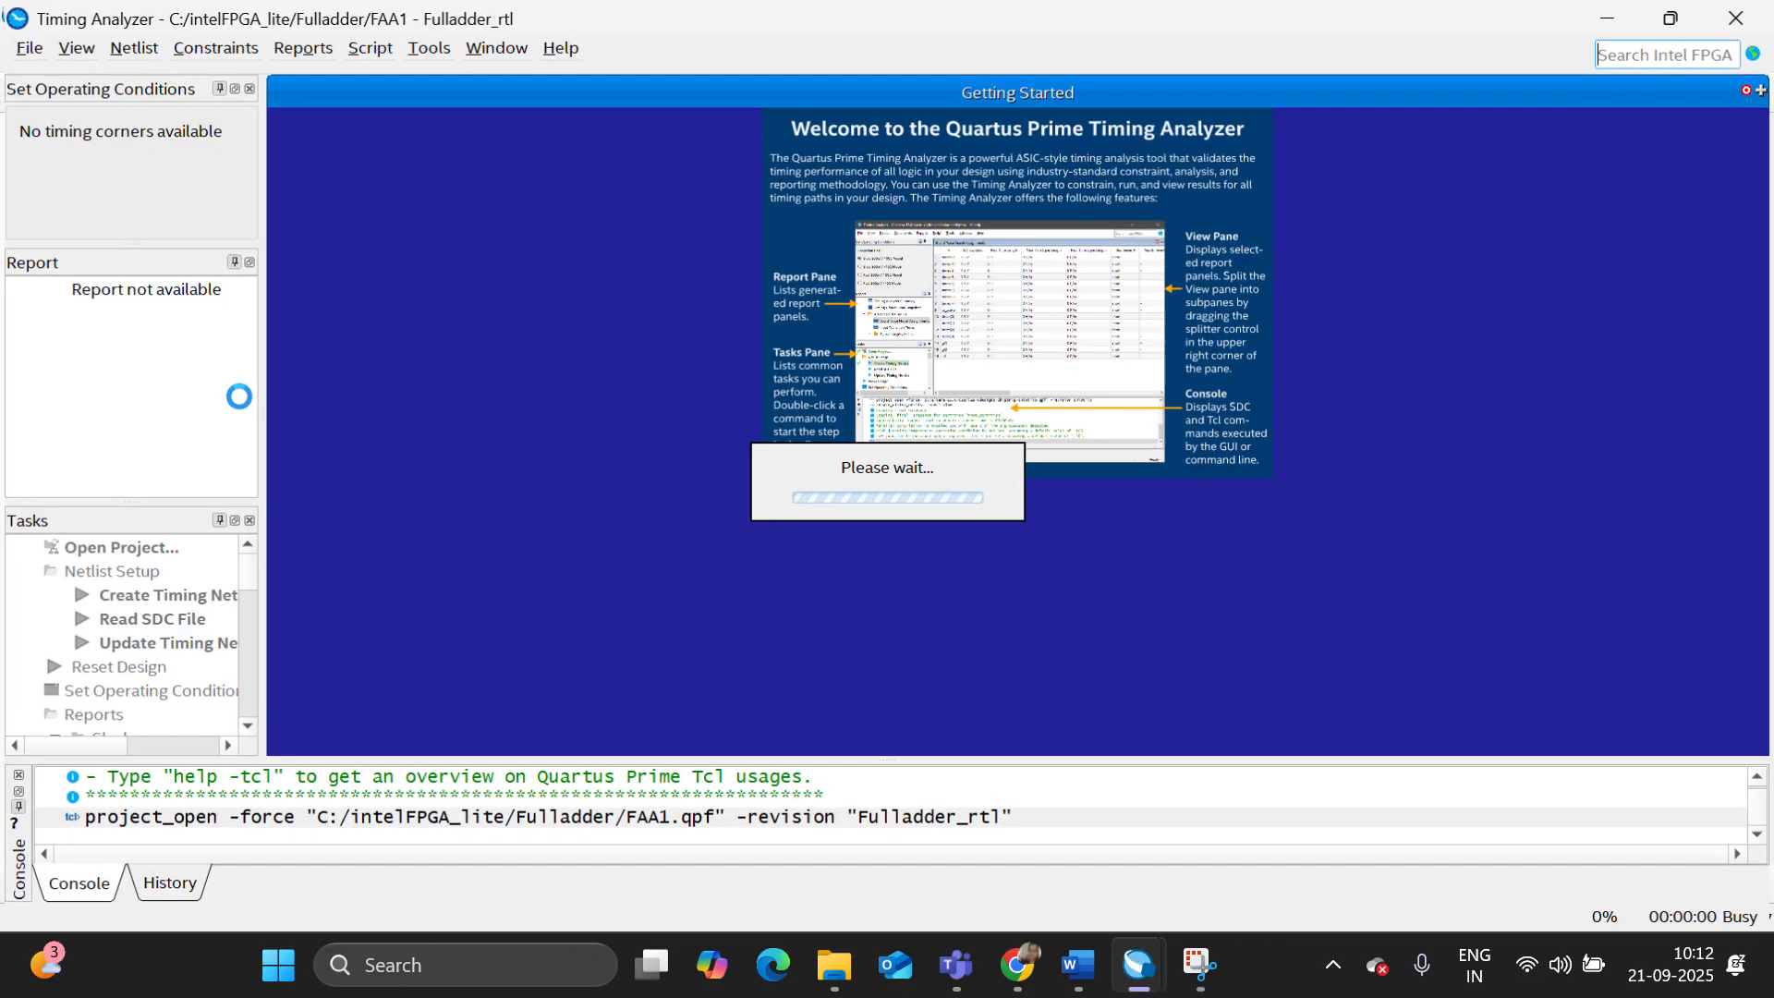
scroll(185, 660, "down", 6)
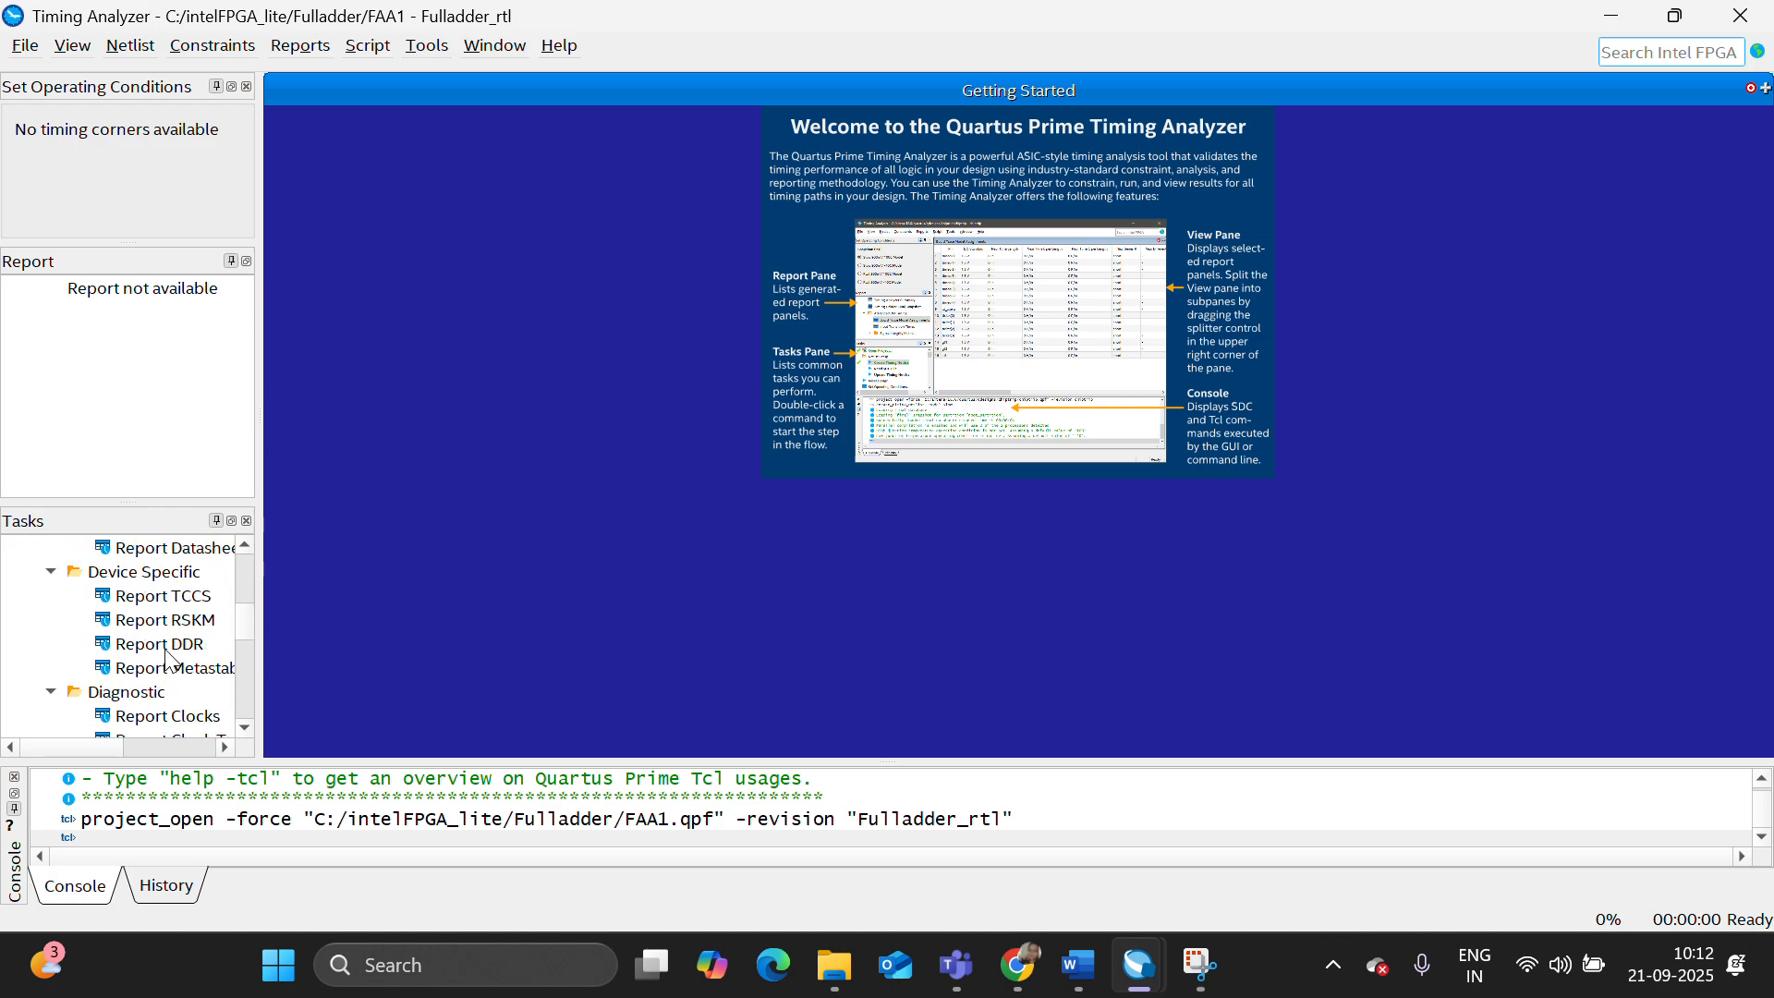
scroll(169, 660, "down", 2)
scroll(169, 660, "down", 3)
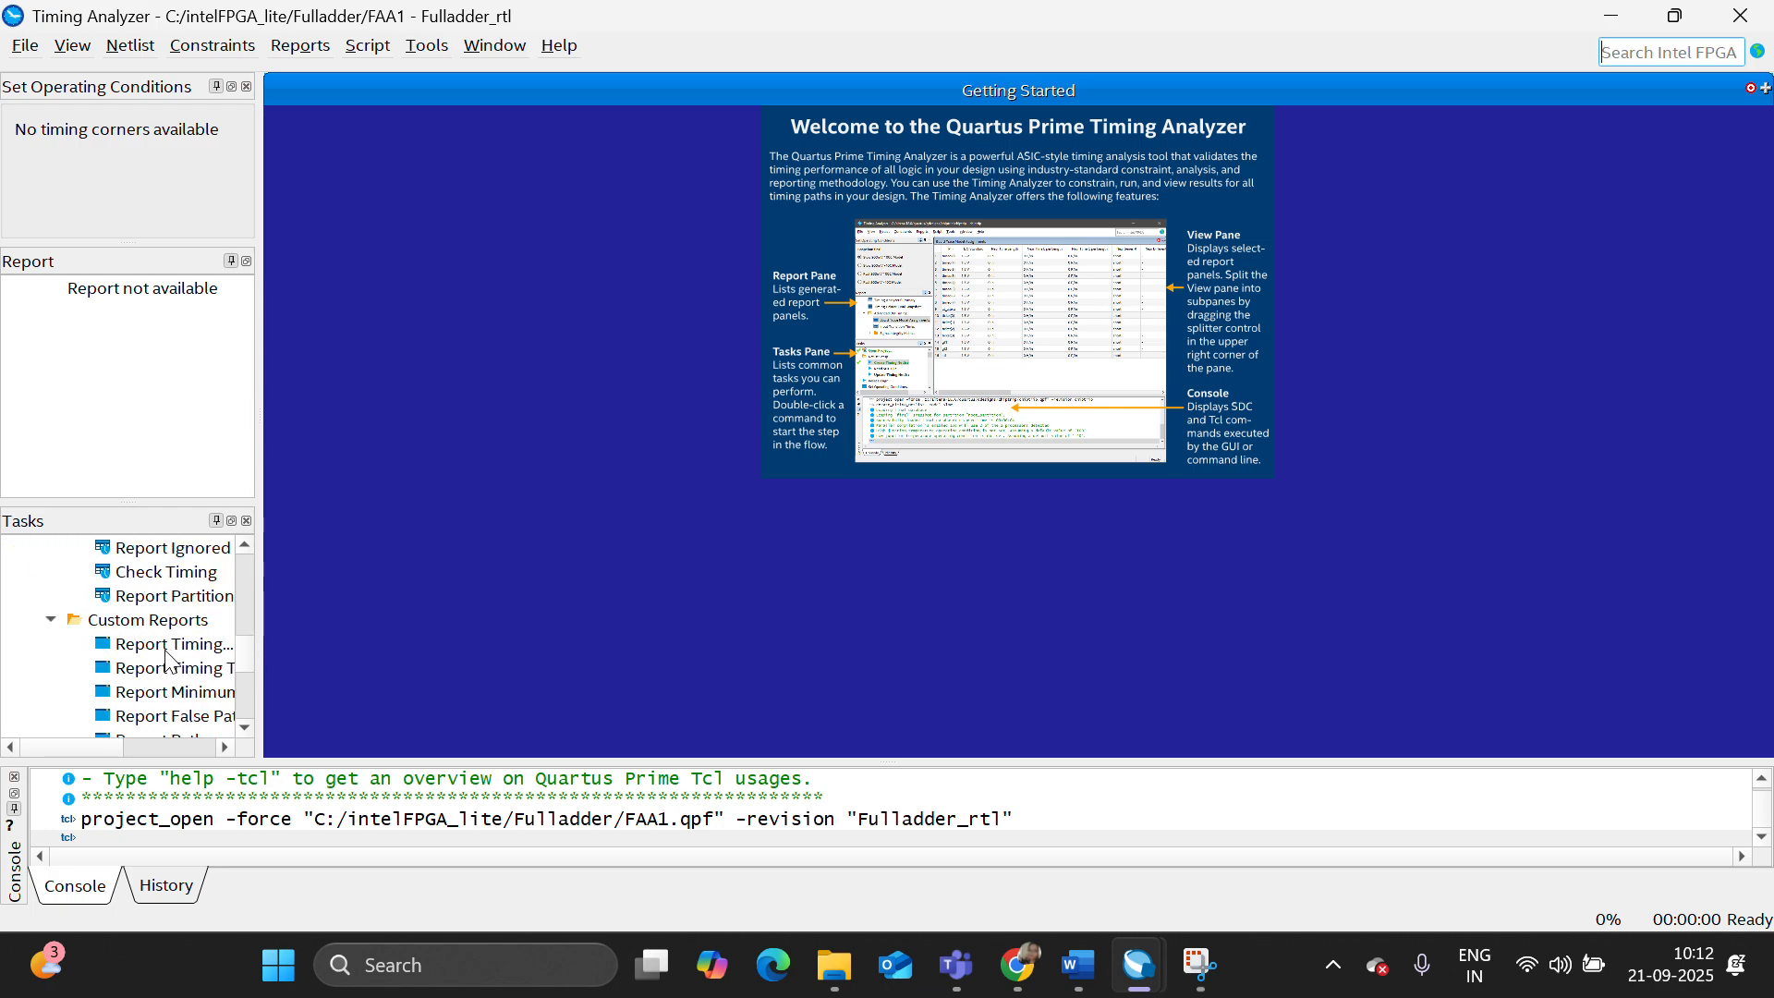
double_click(175, 668)
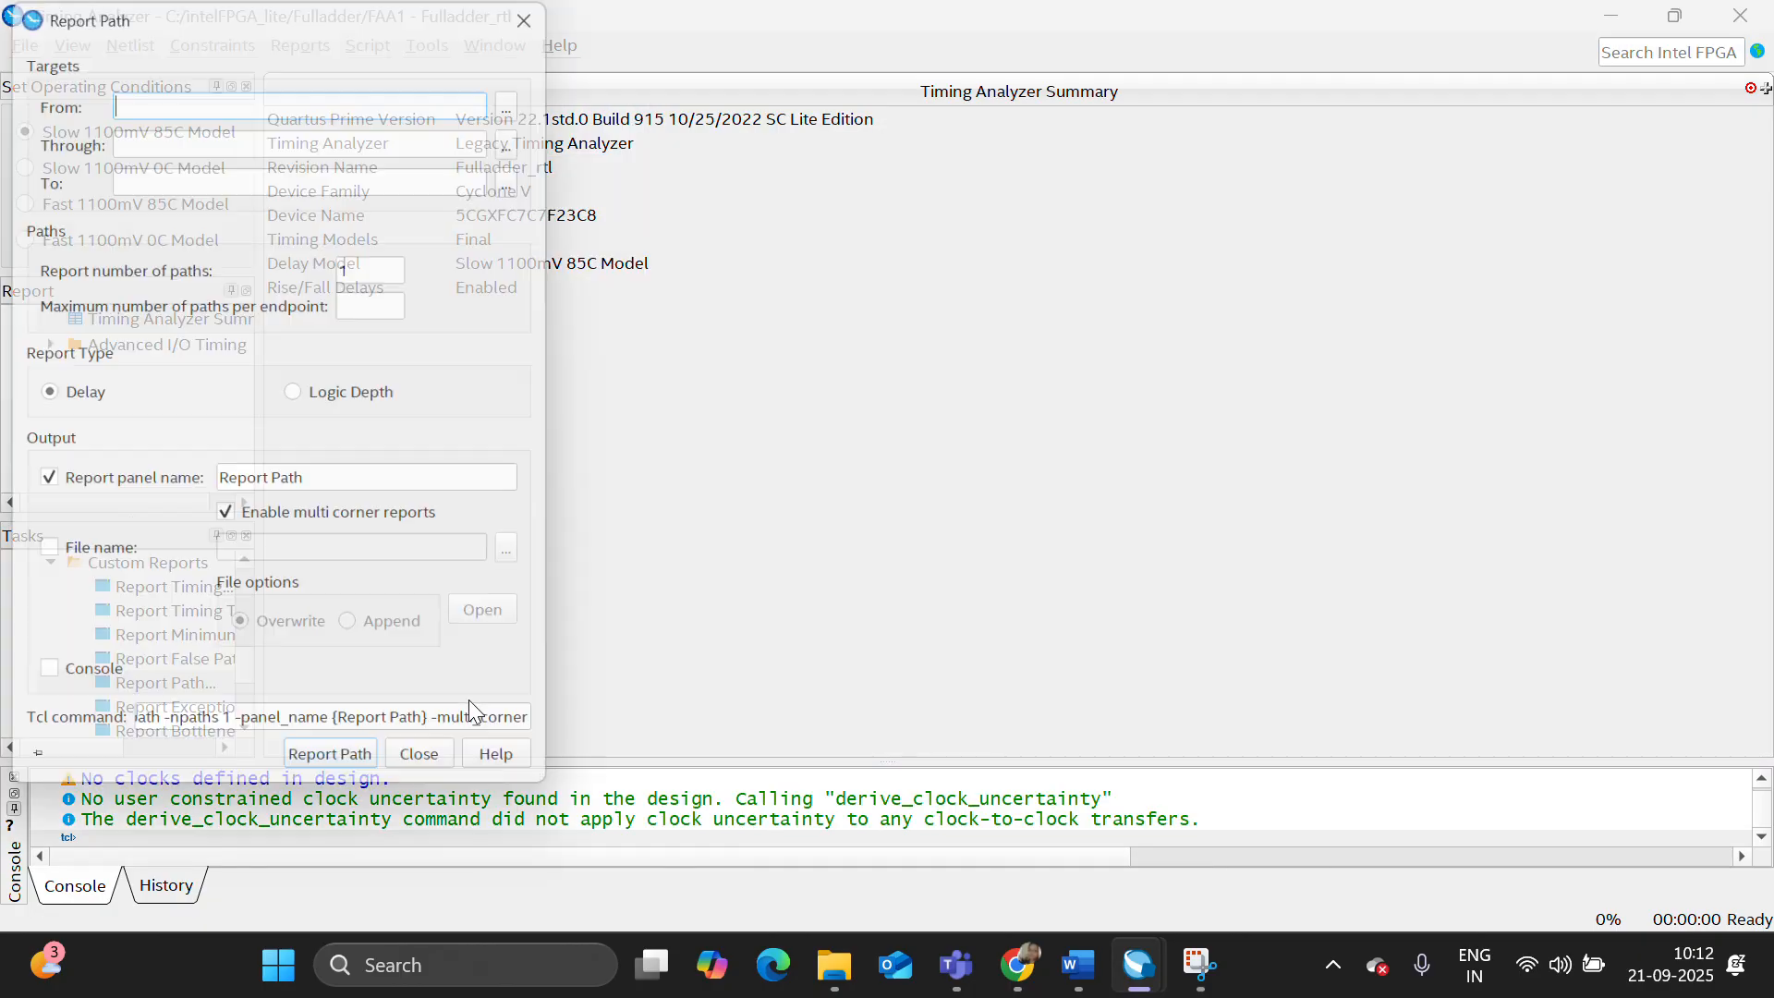
left_click(378, 780)
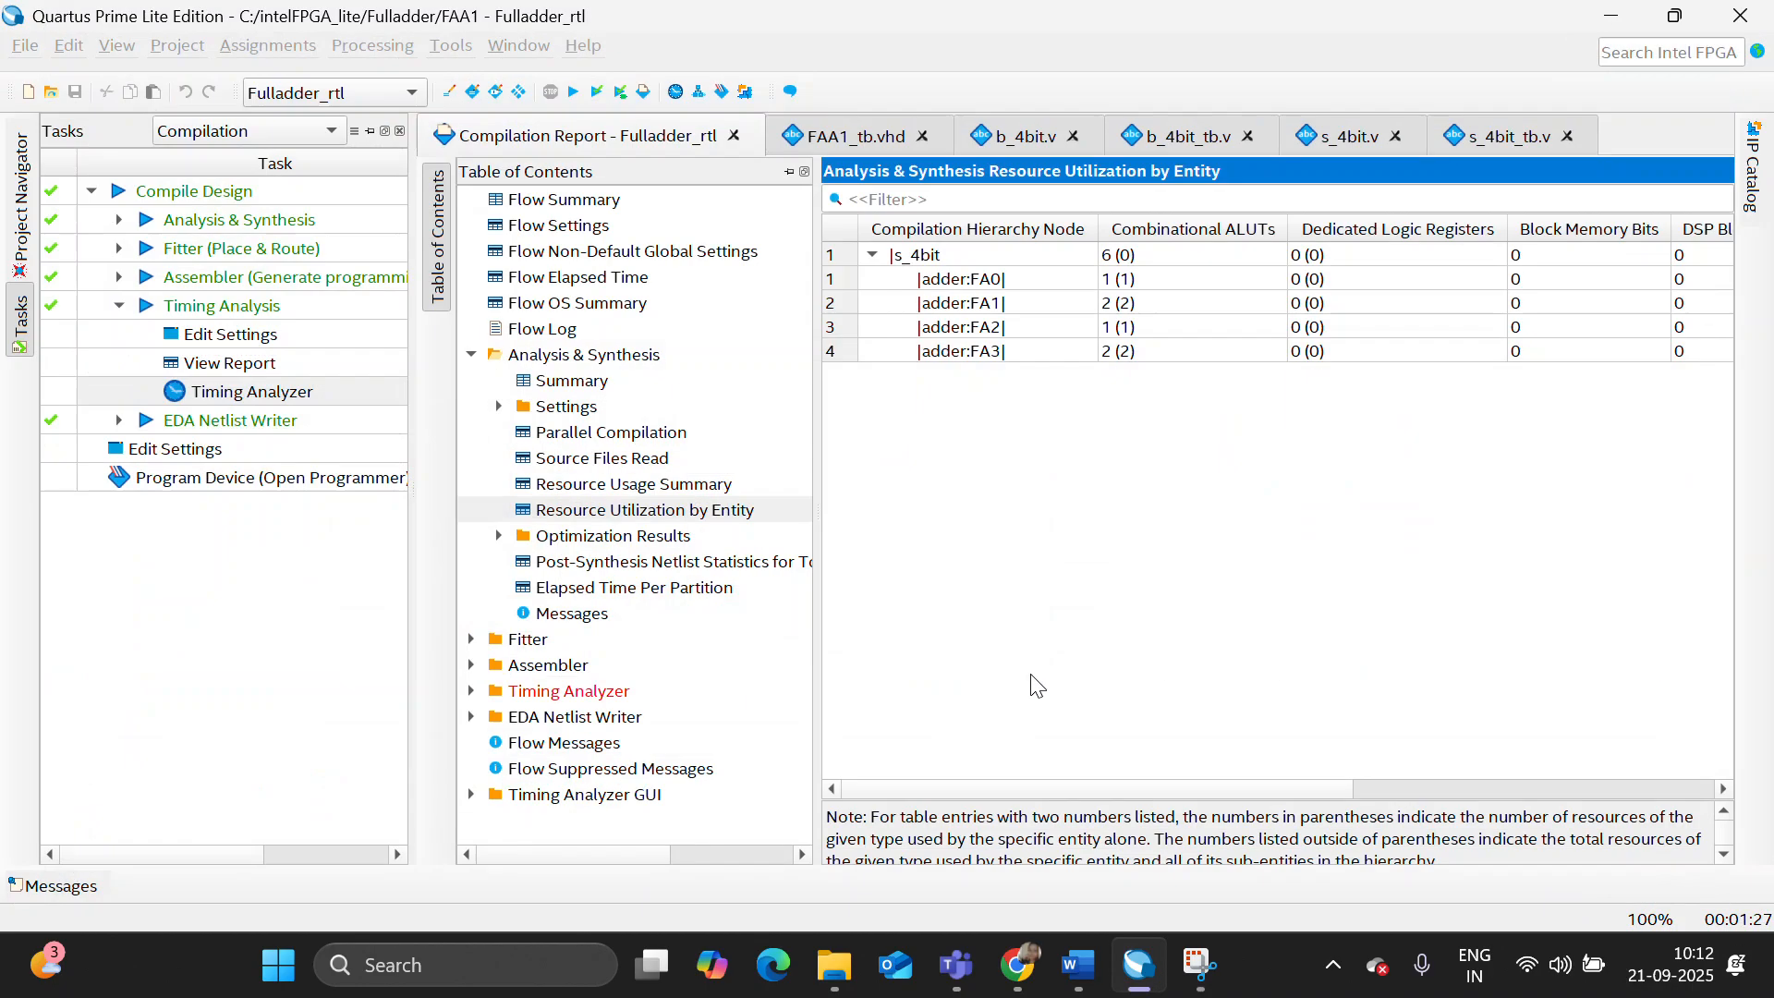
- Launch the RTL simulation in Questa and expand the work library
left_click(451, 46)
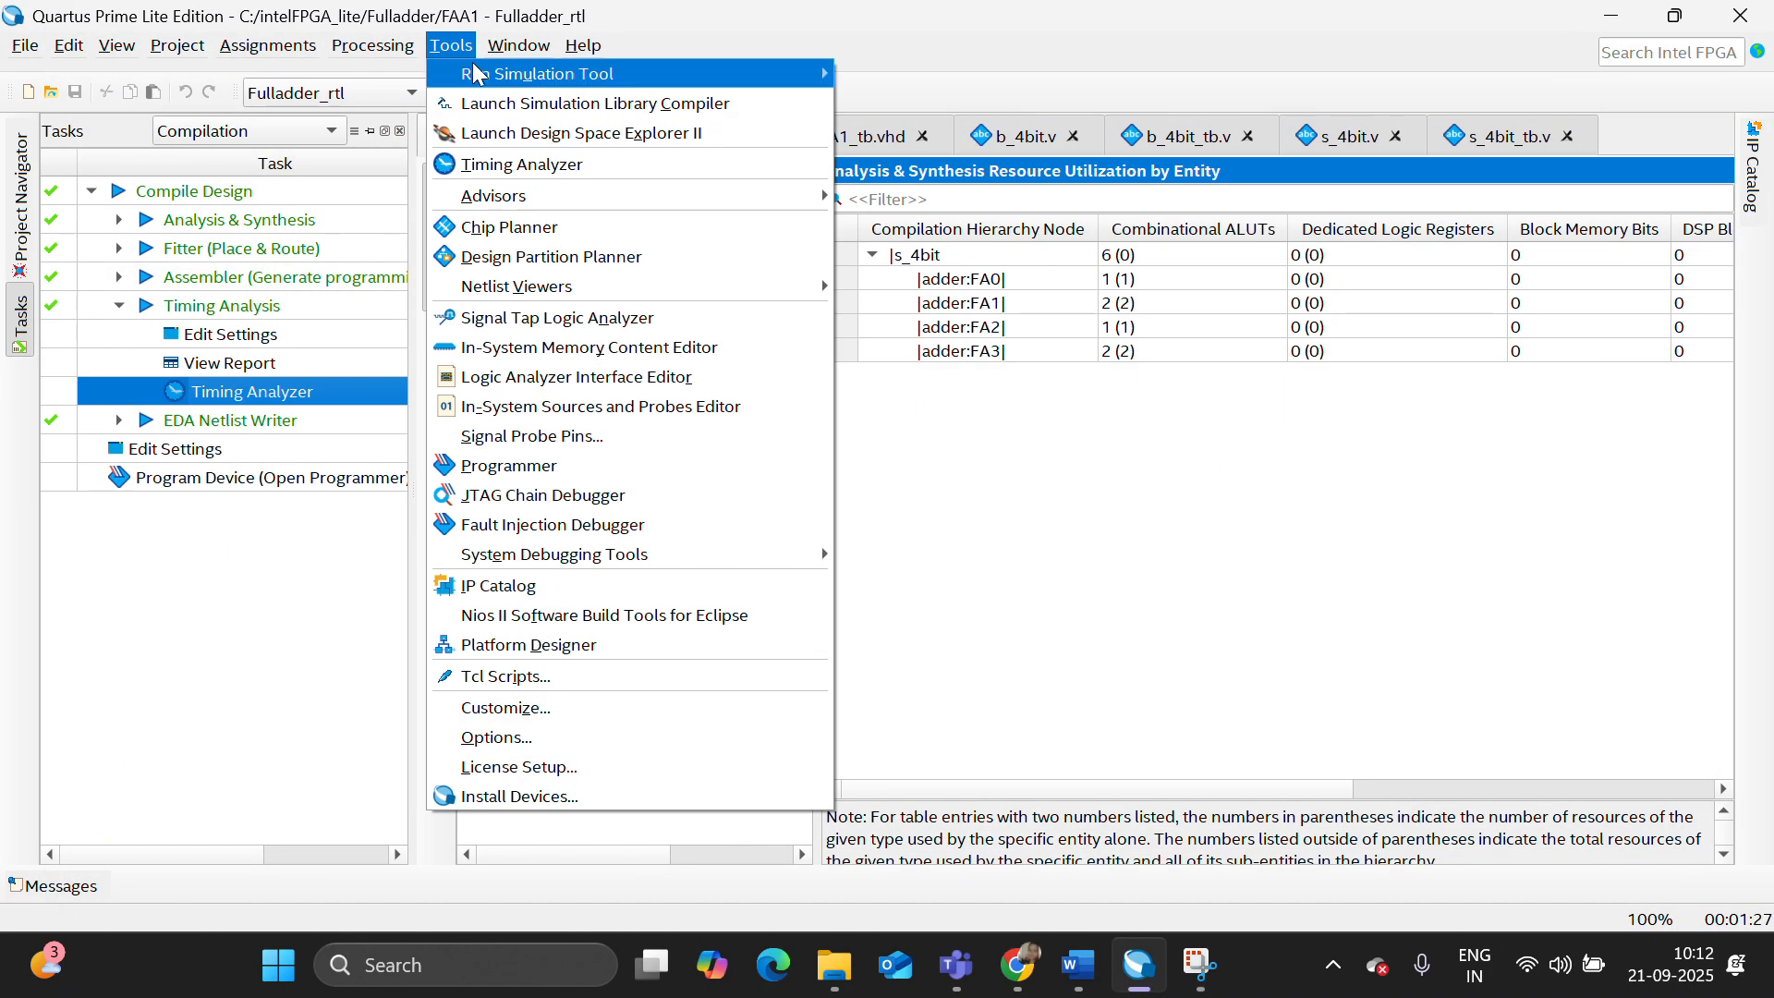
mouse_move(591, 74)
left_click(859, 76)
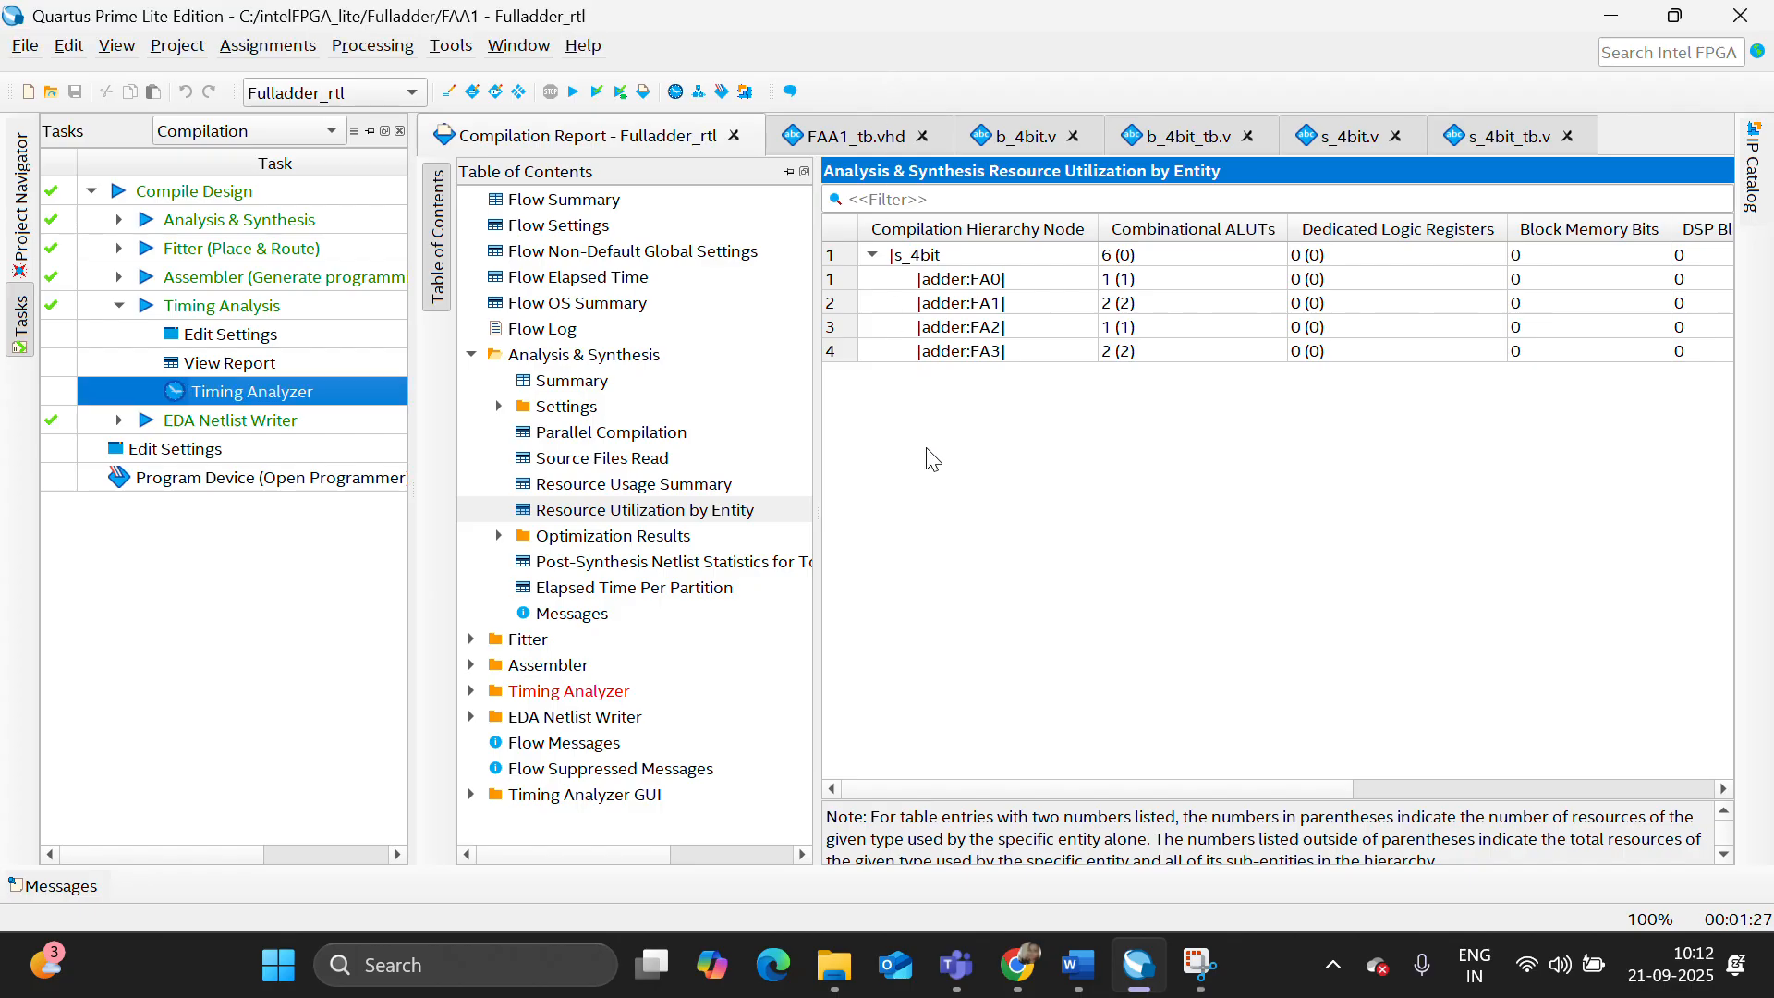
left_click(1200, 984)
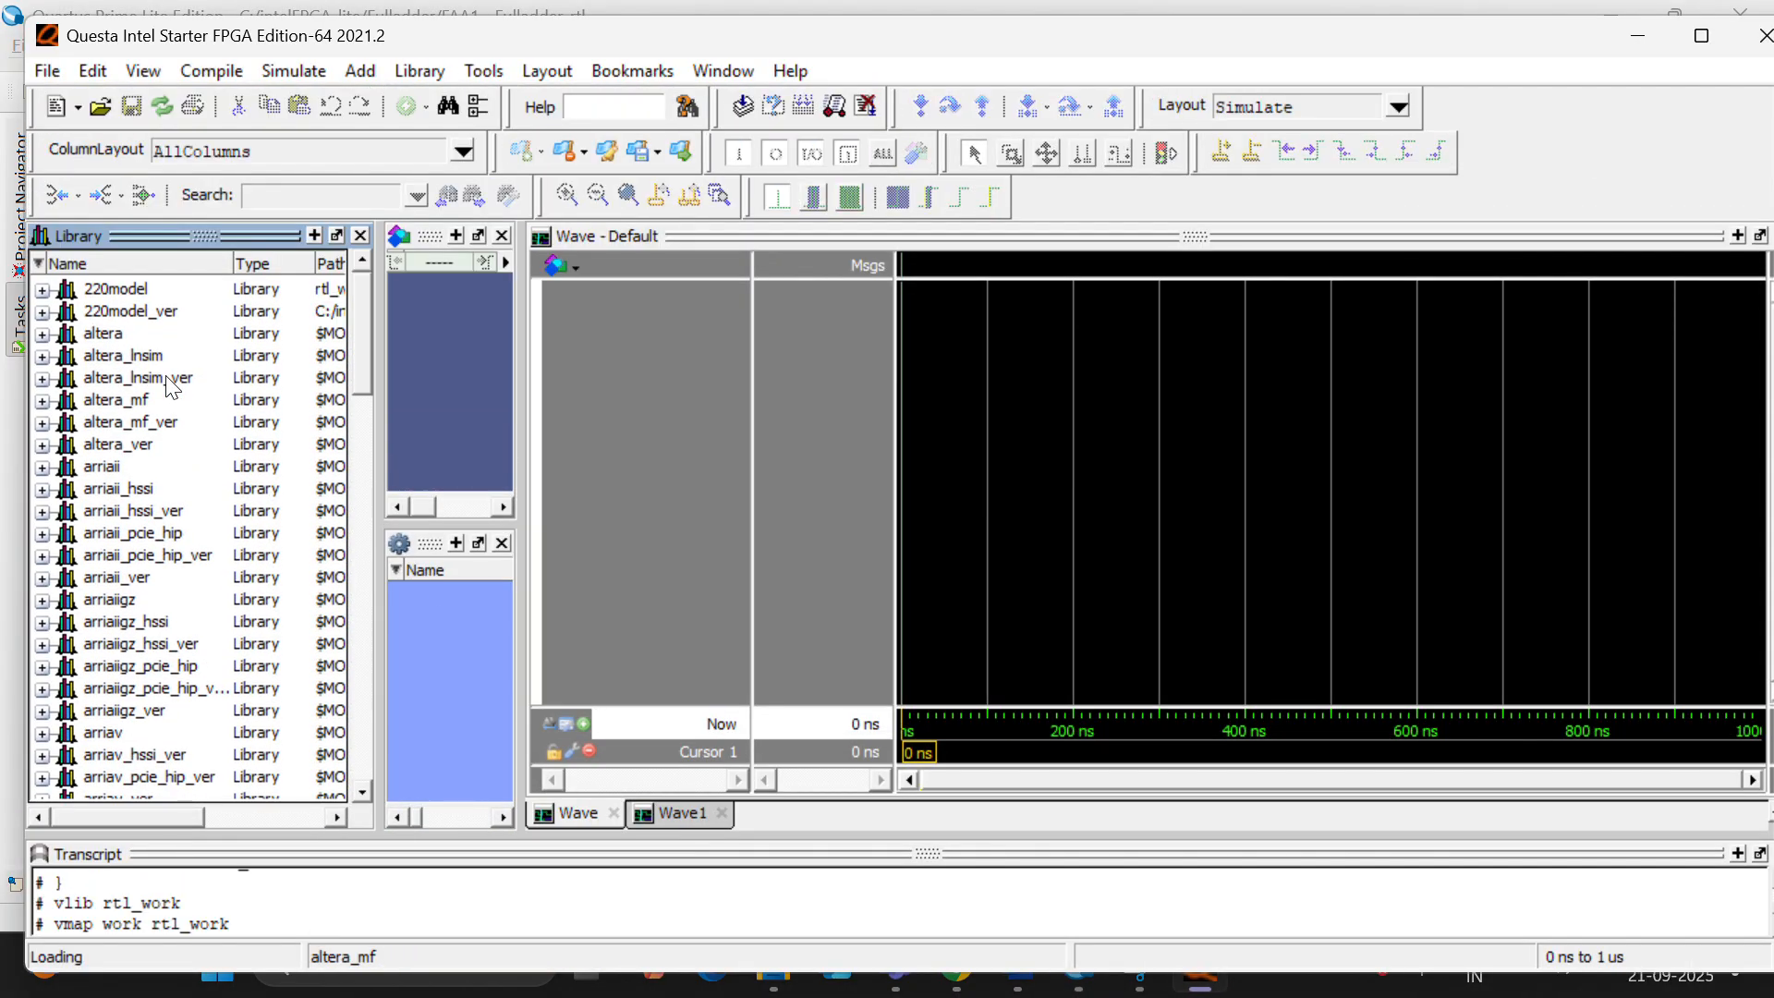
left_click(54, 289)
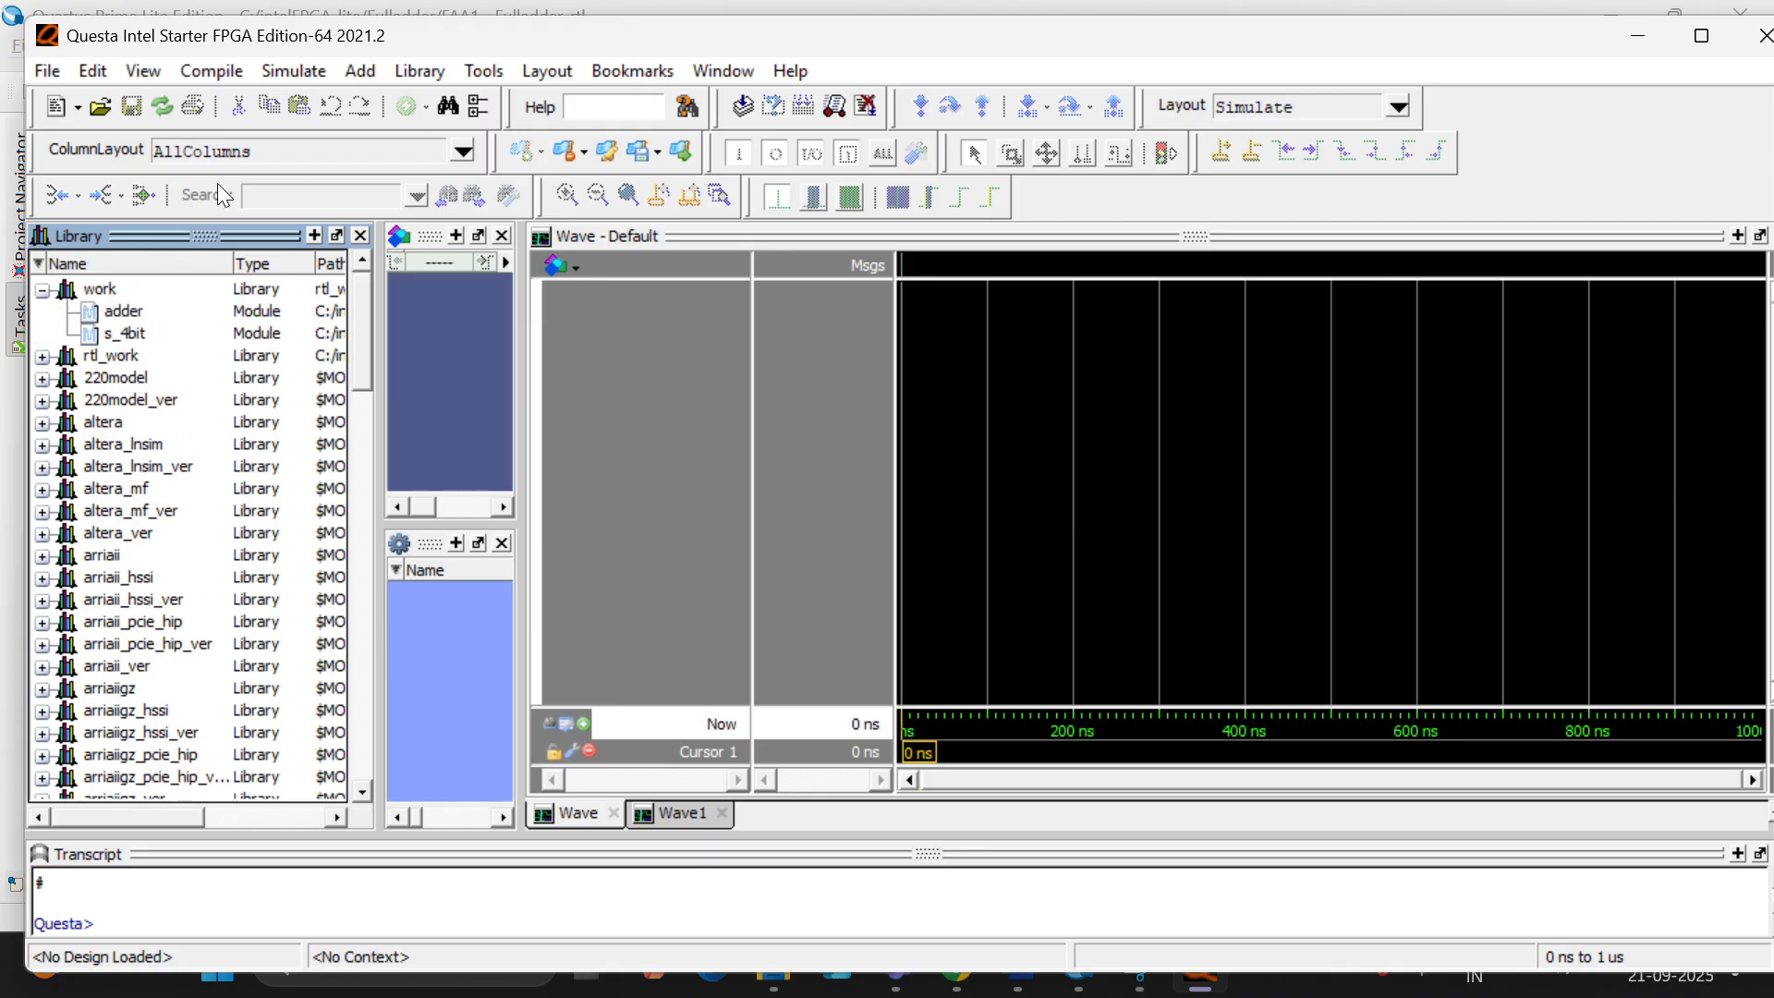
- Compile the test bench s_4bit_tb.v from the Fulladder project's fa folder into the work library
left_click(213, 72)
left_click(272, 108)
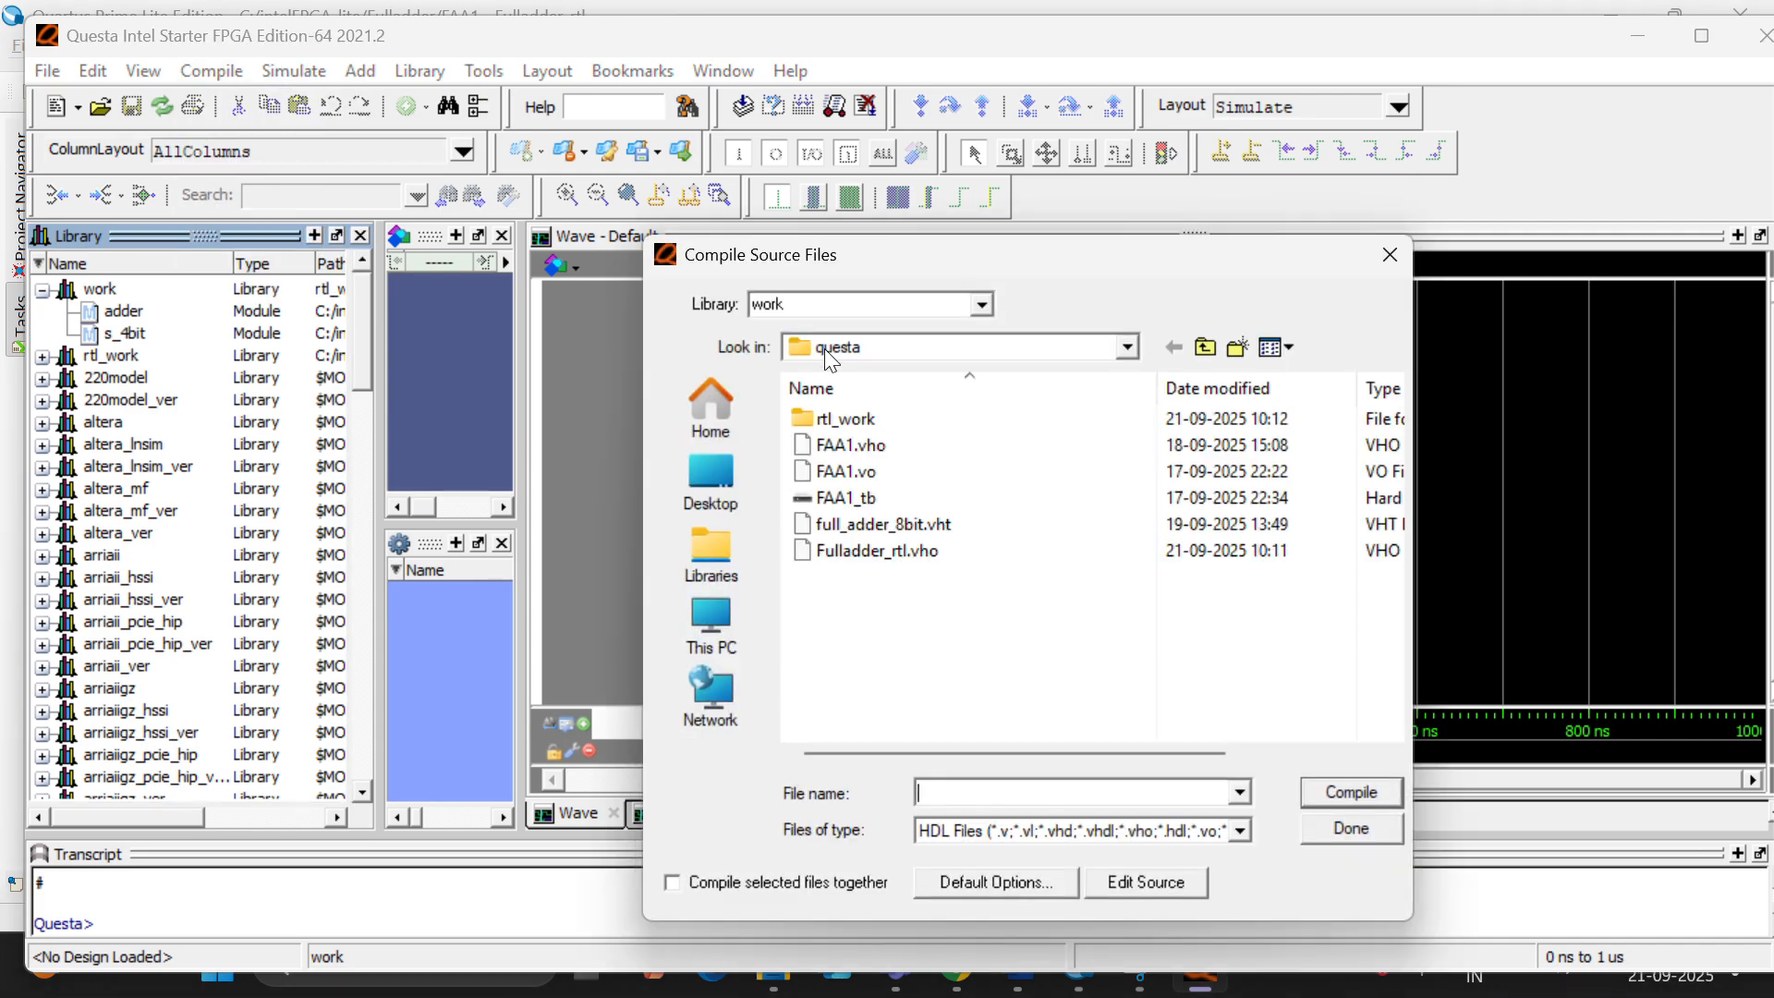
left_click(1127, 347)
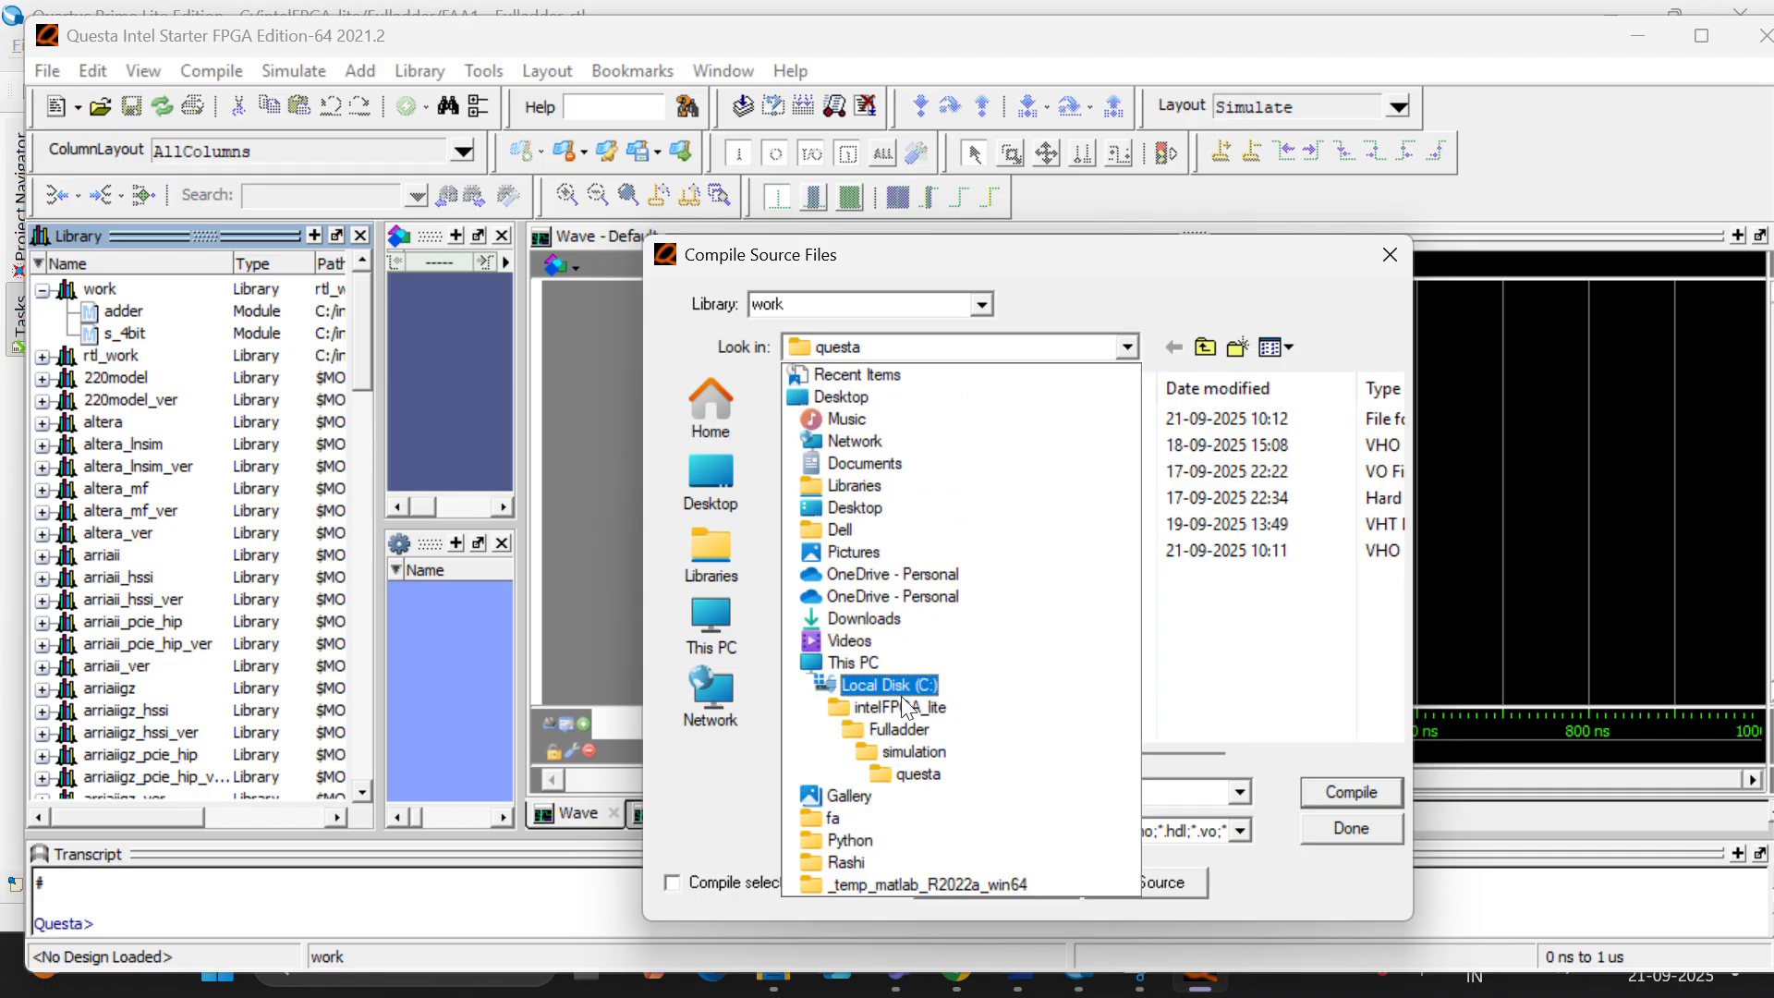
left_click(898, 729)
double_click(903, 447)
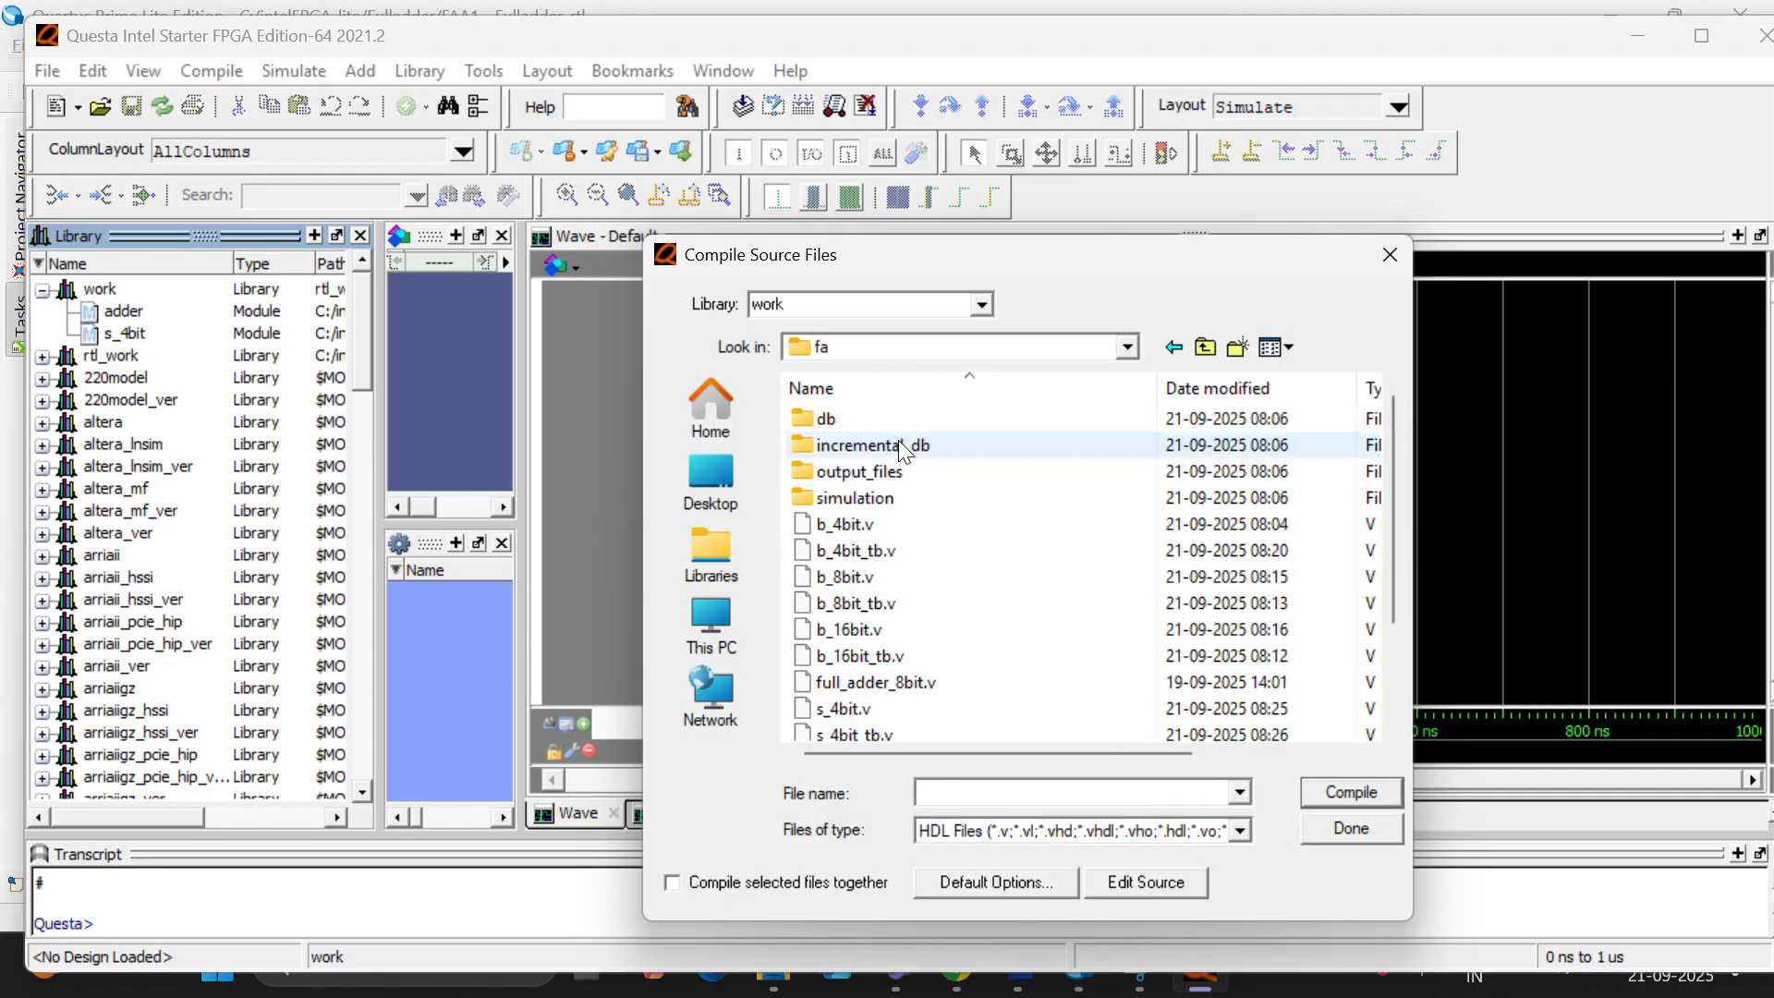
scroll(905, 564, "down", 2)
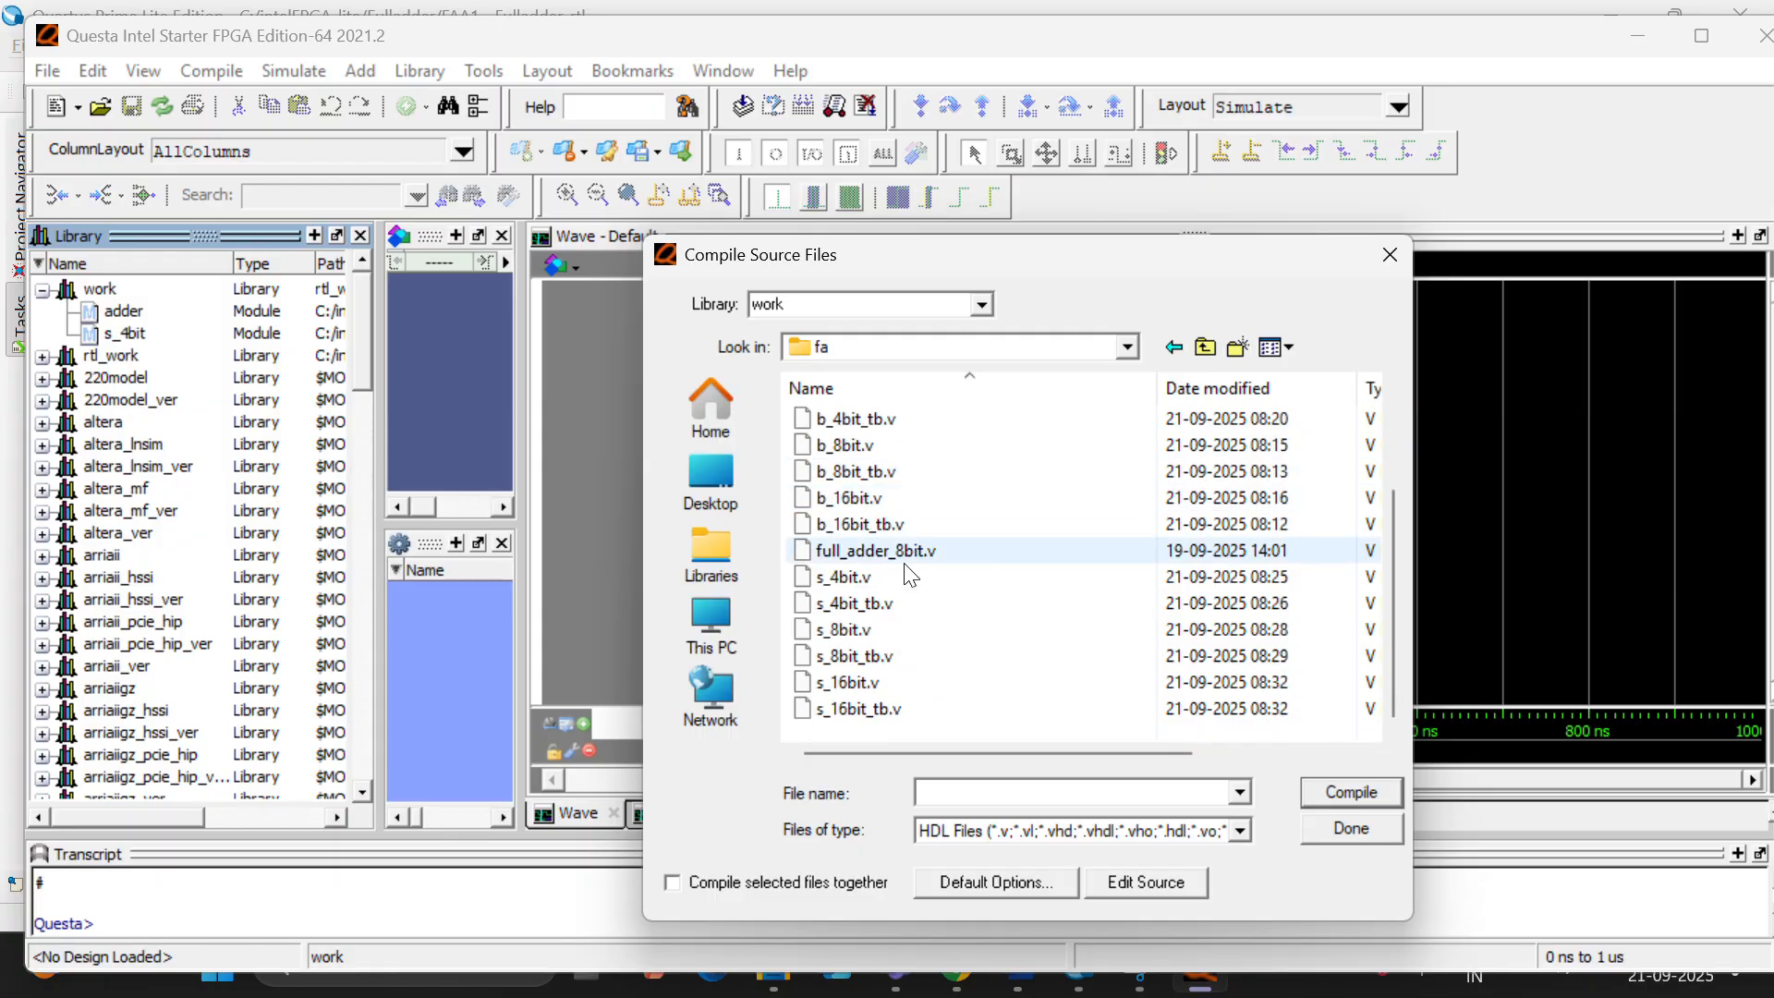
left_click(918, 606)
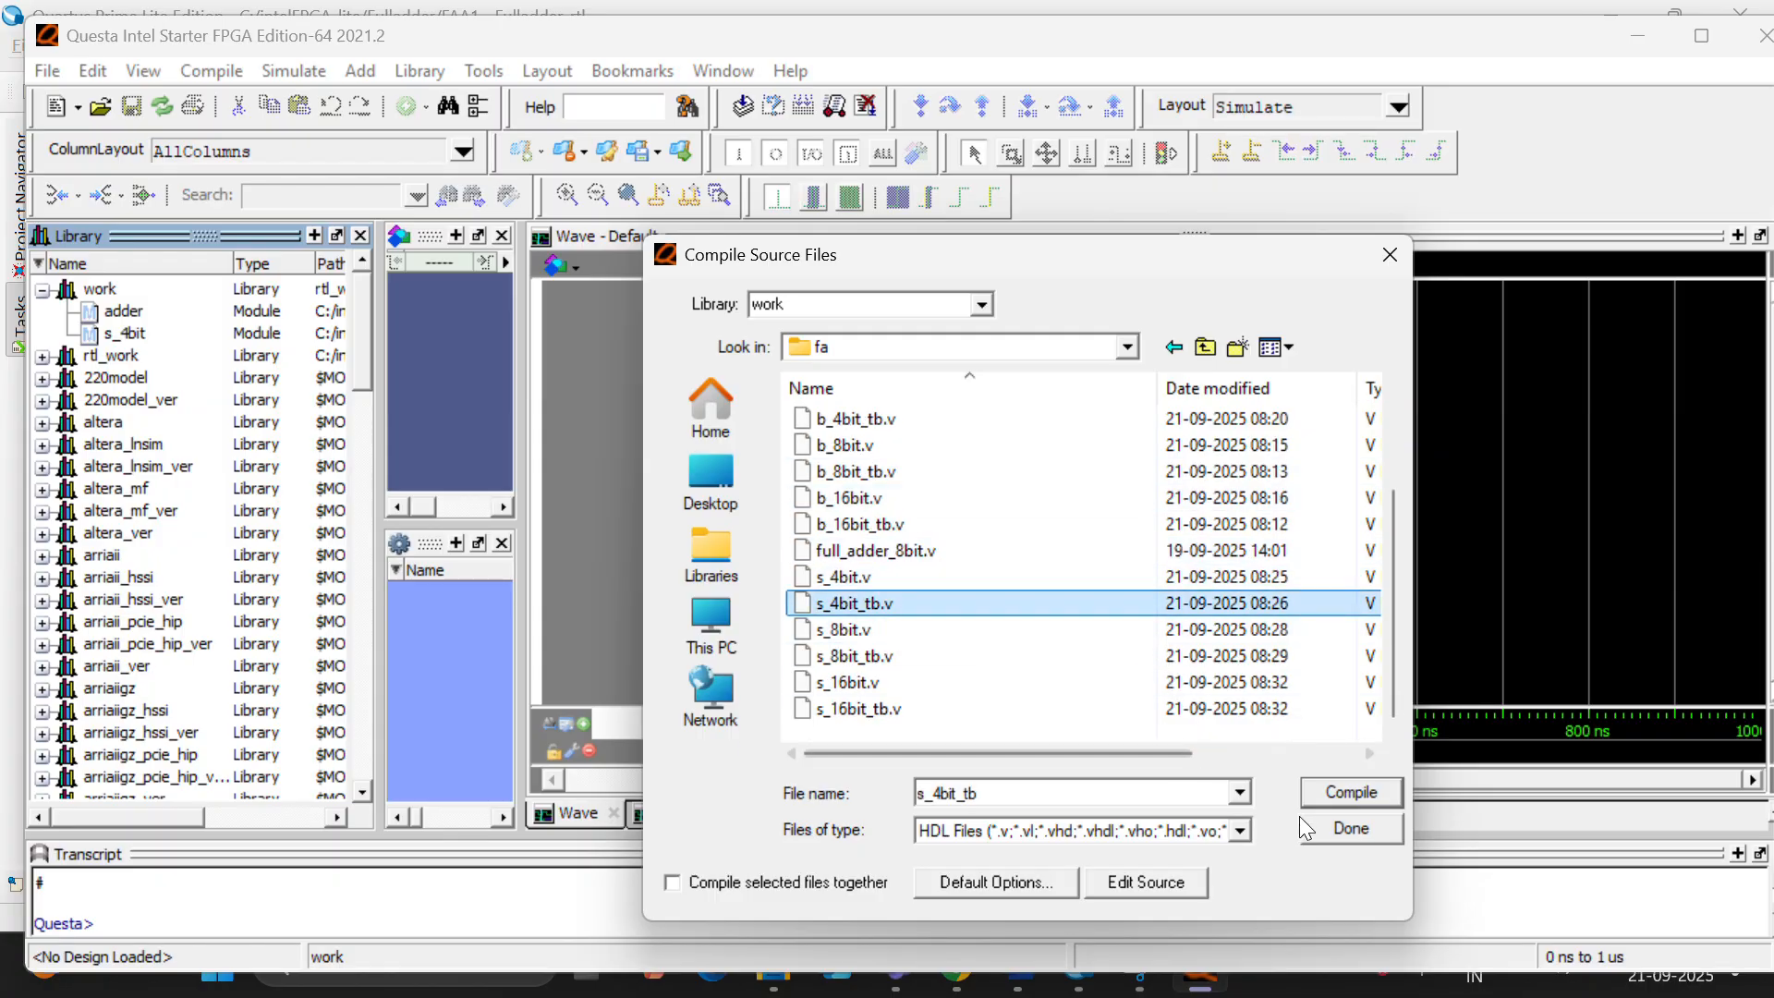
left_click(1345, 800)
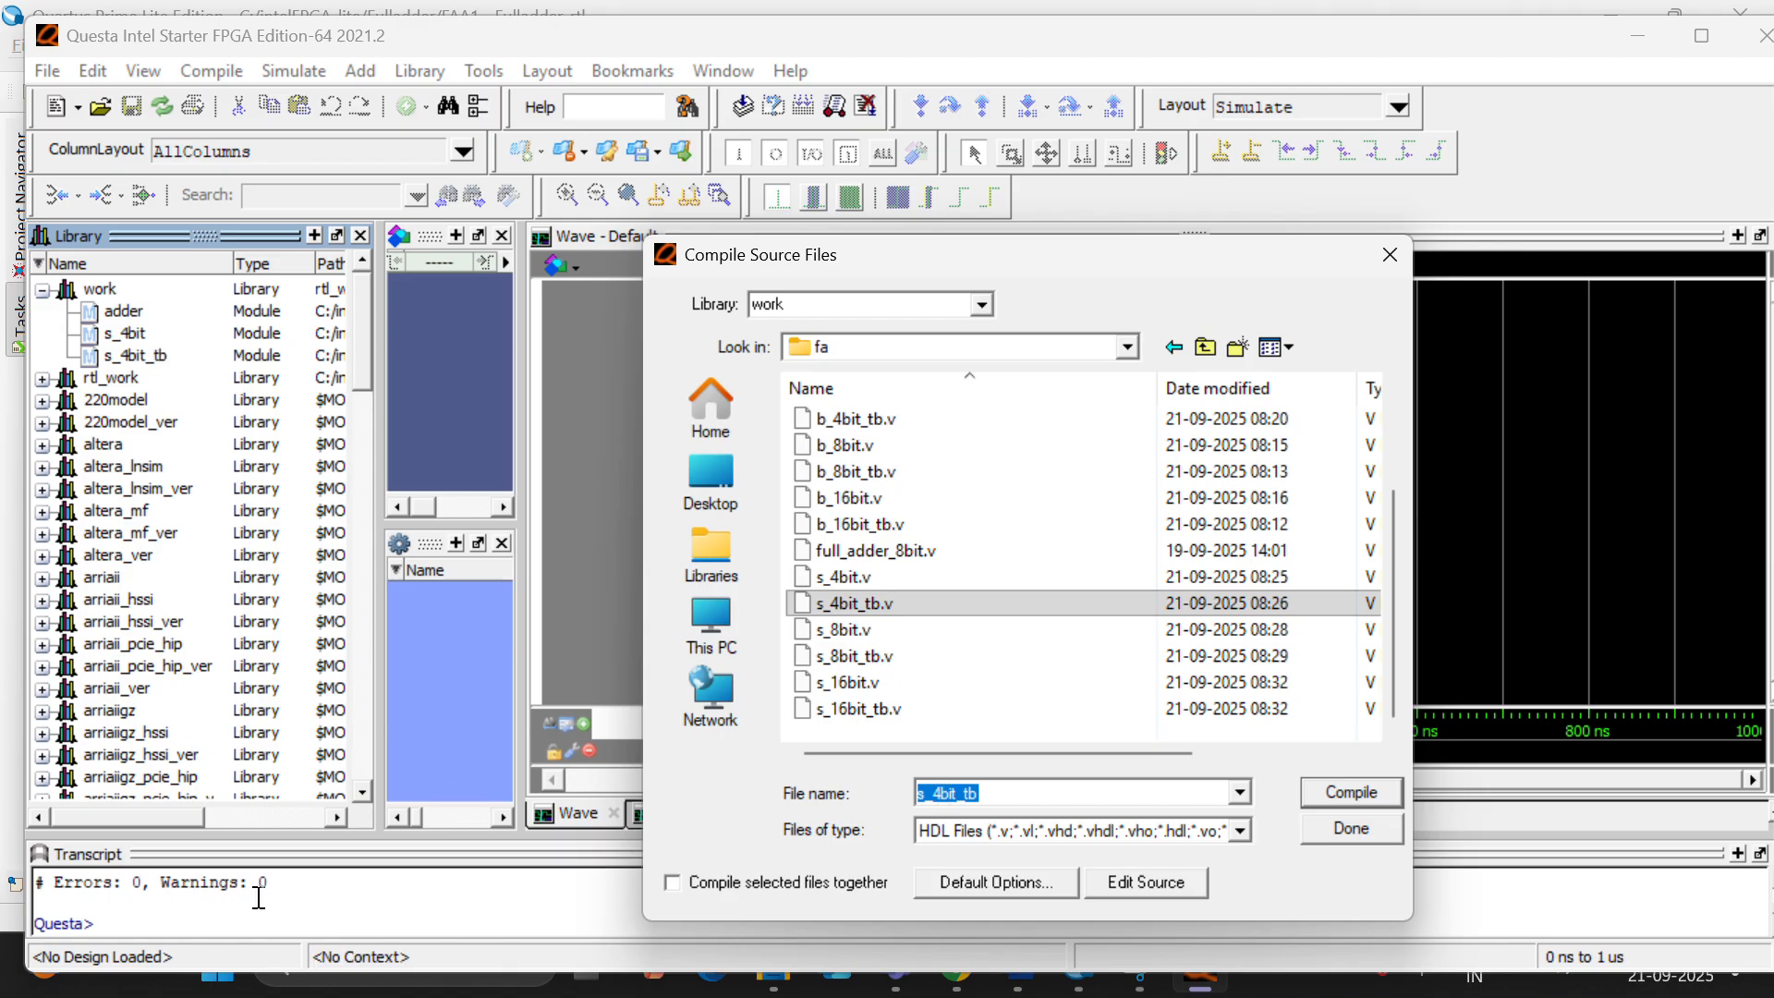
left_click(1341, 829)
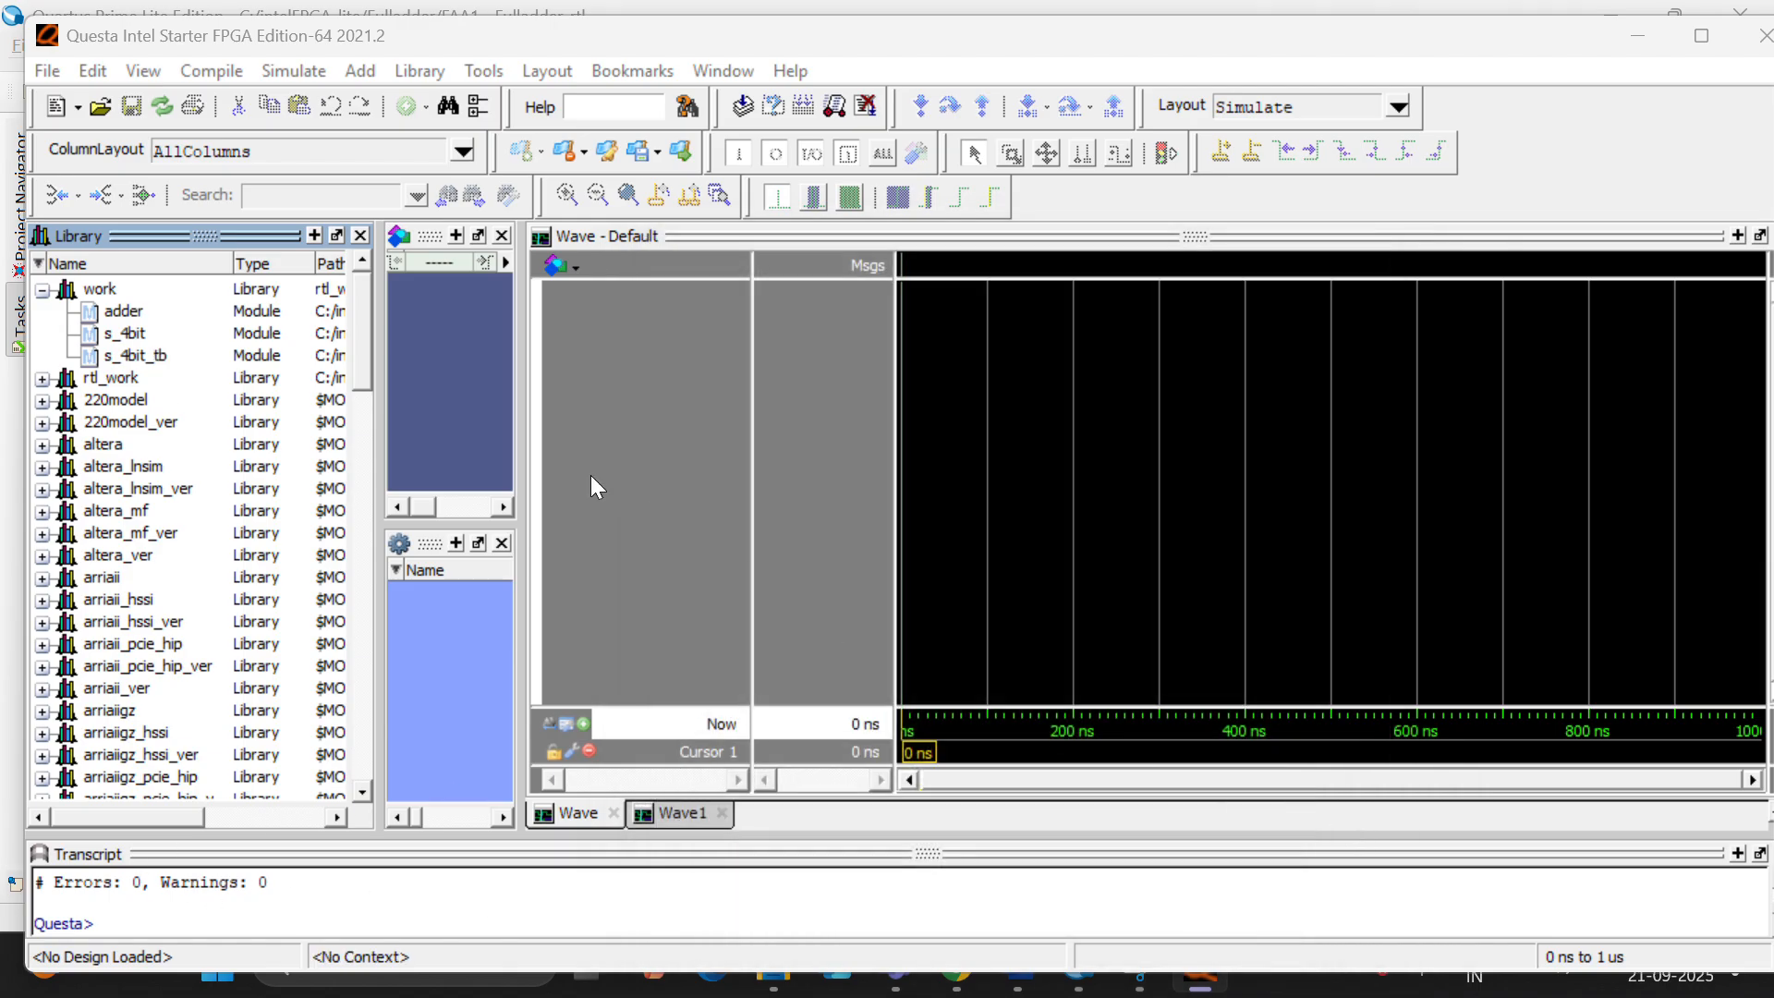
- Start simulating the s_4bit_tb module from the work library
left_click(132, 360)
right_click(130, 357)
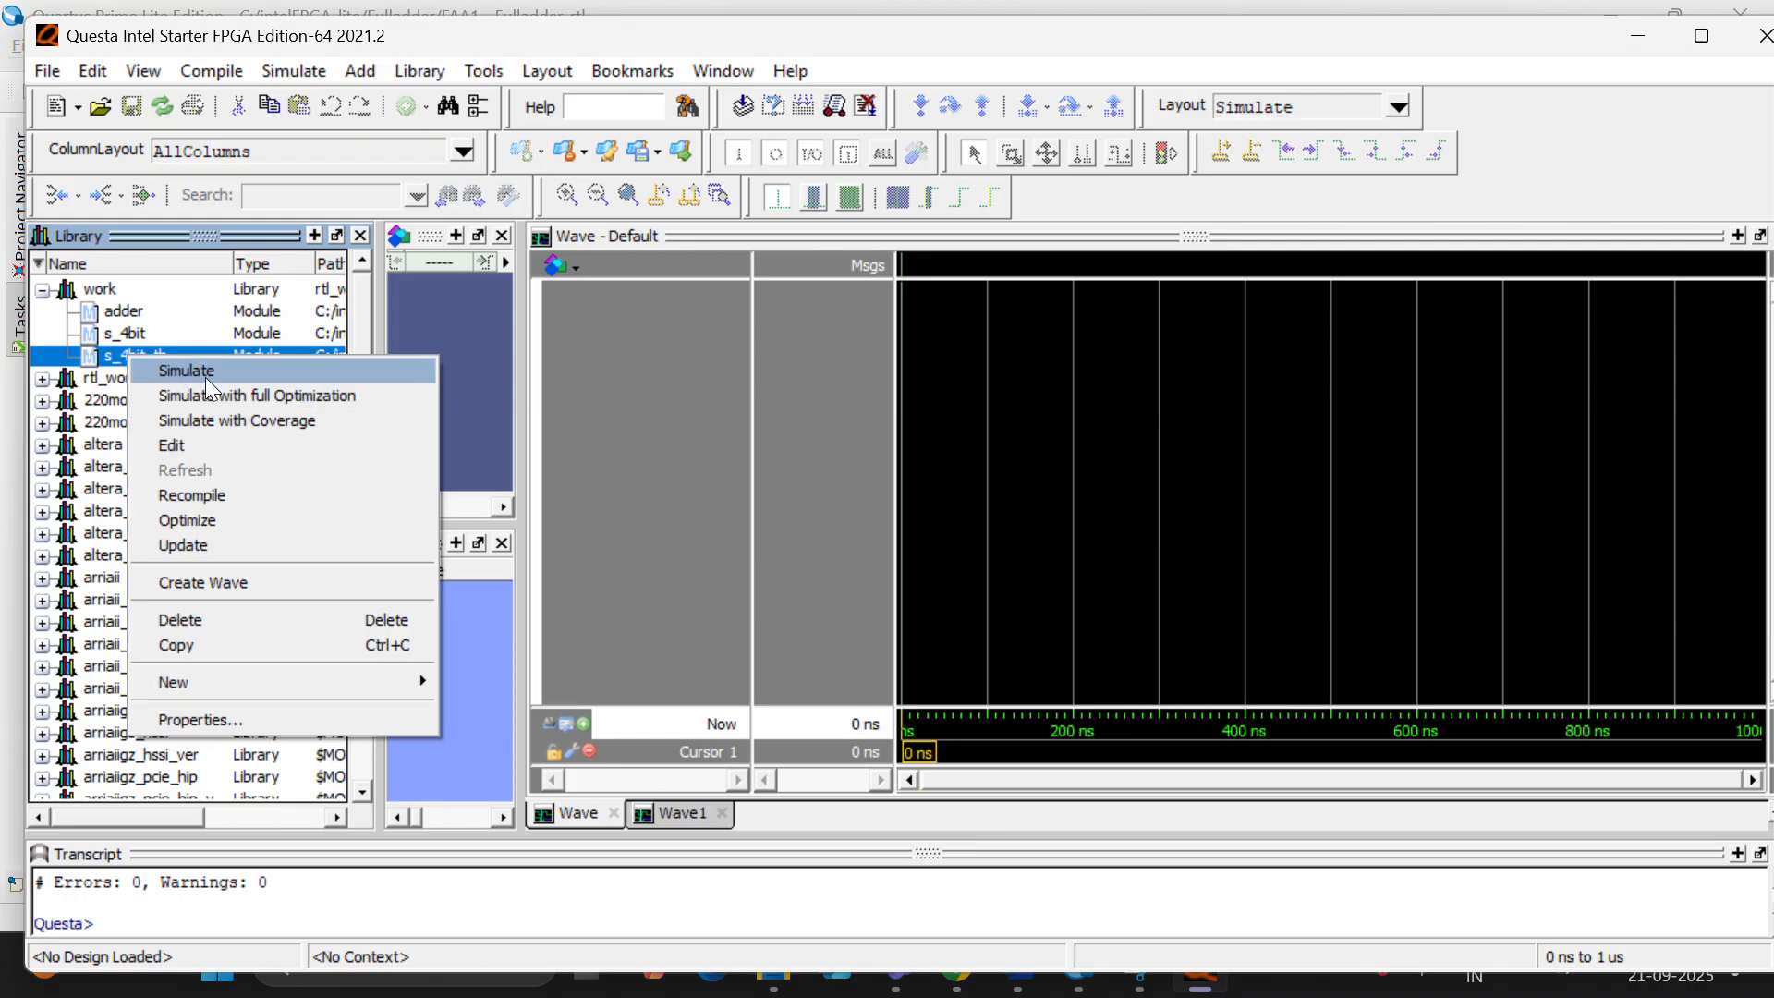
left_click(153, 368)
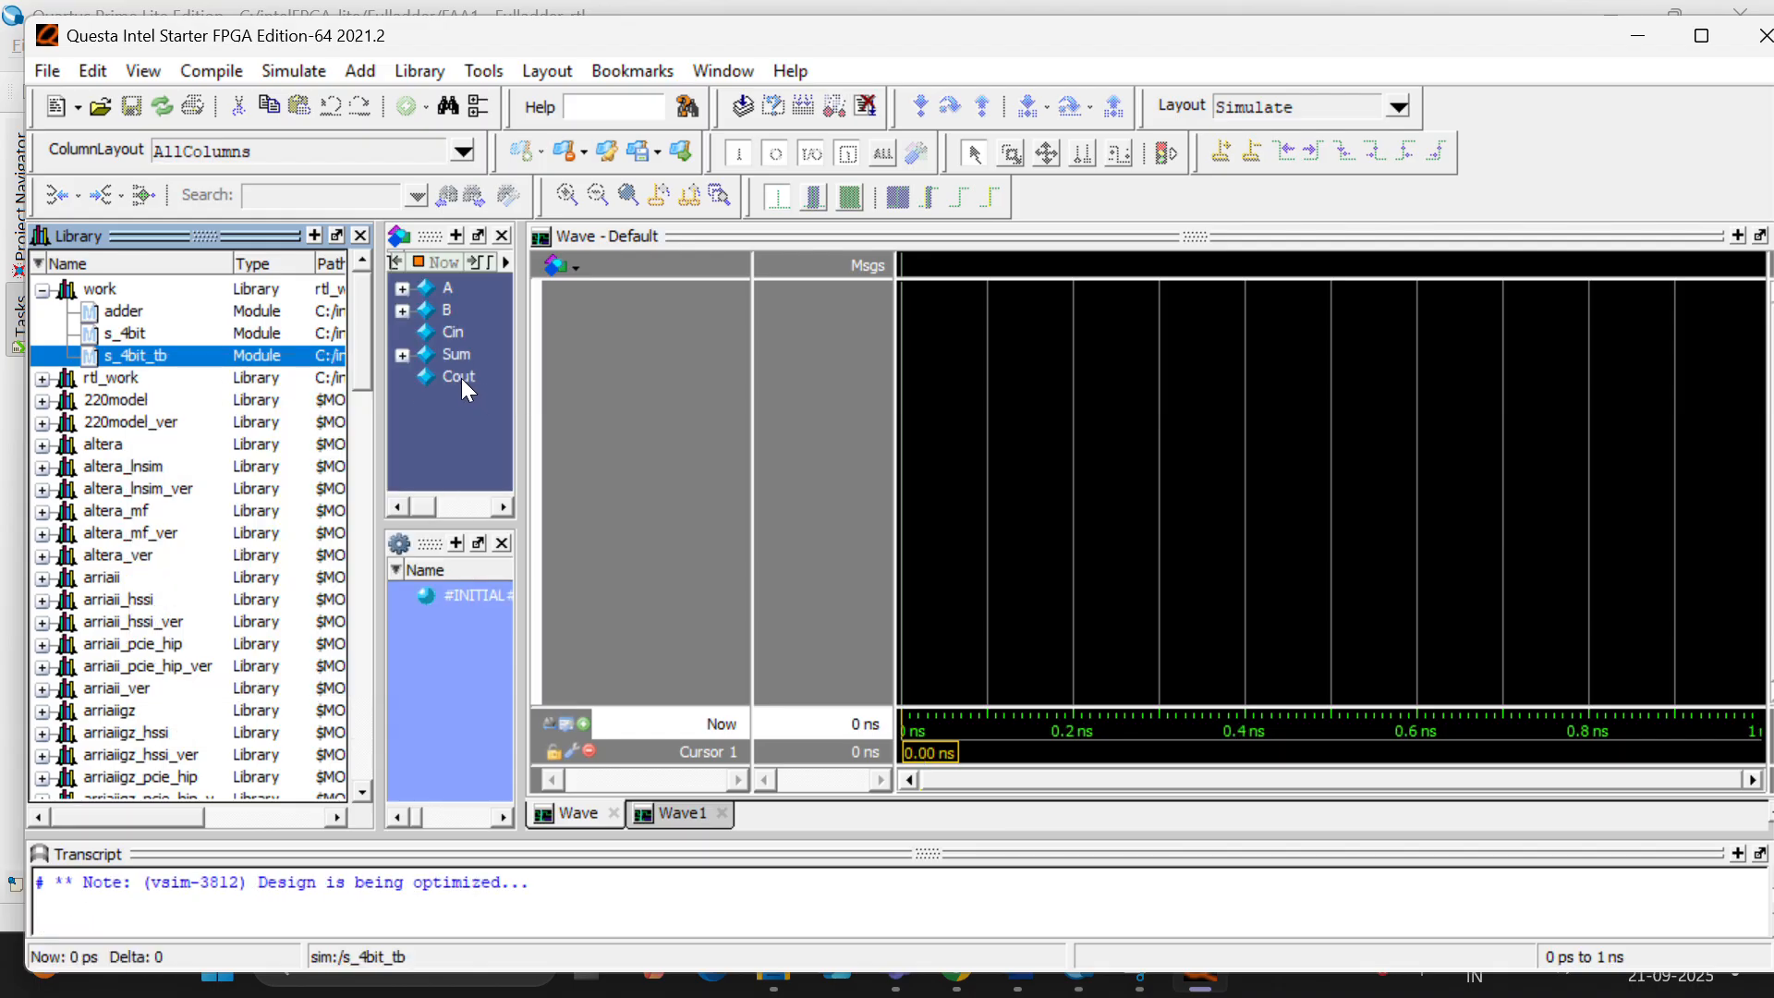
- Add the A, B, Cin, Sum and Cout signals of s_4bit_tb to the waveform and run the simulation for 100 ps
left_click(462, 379)
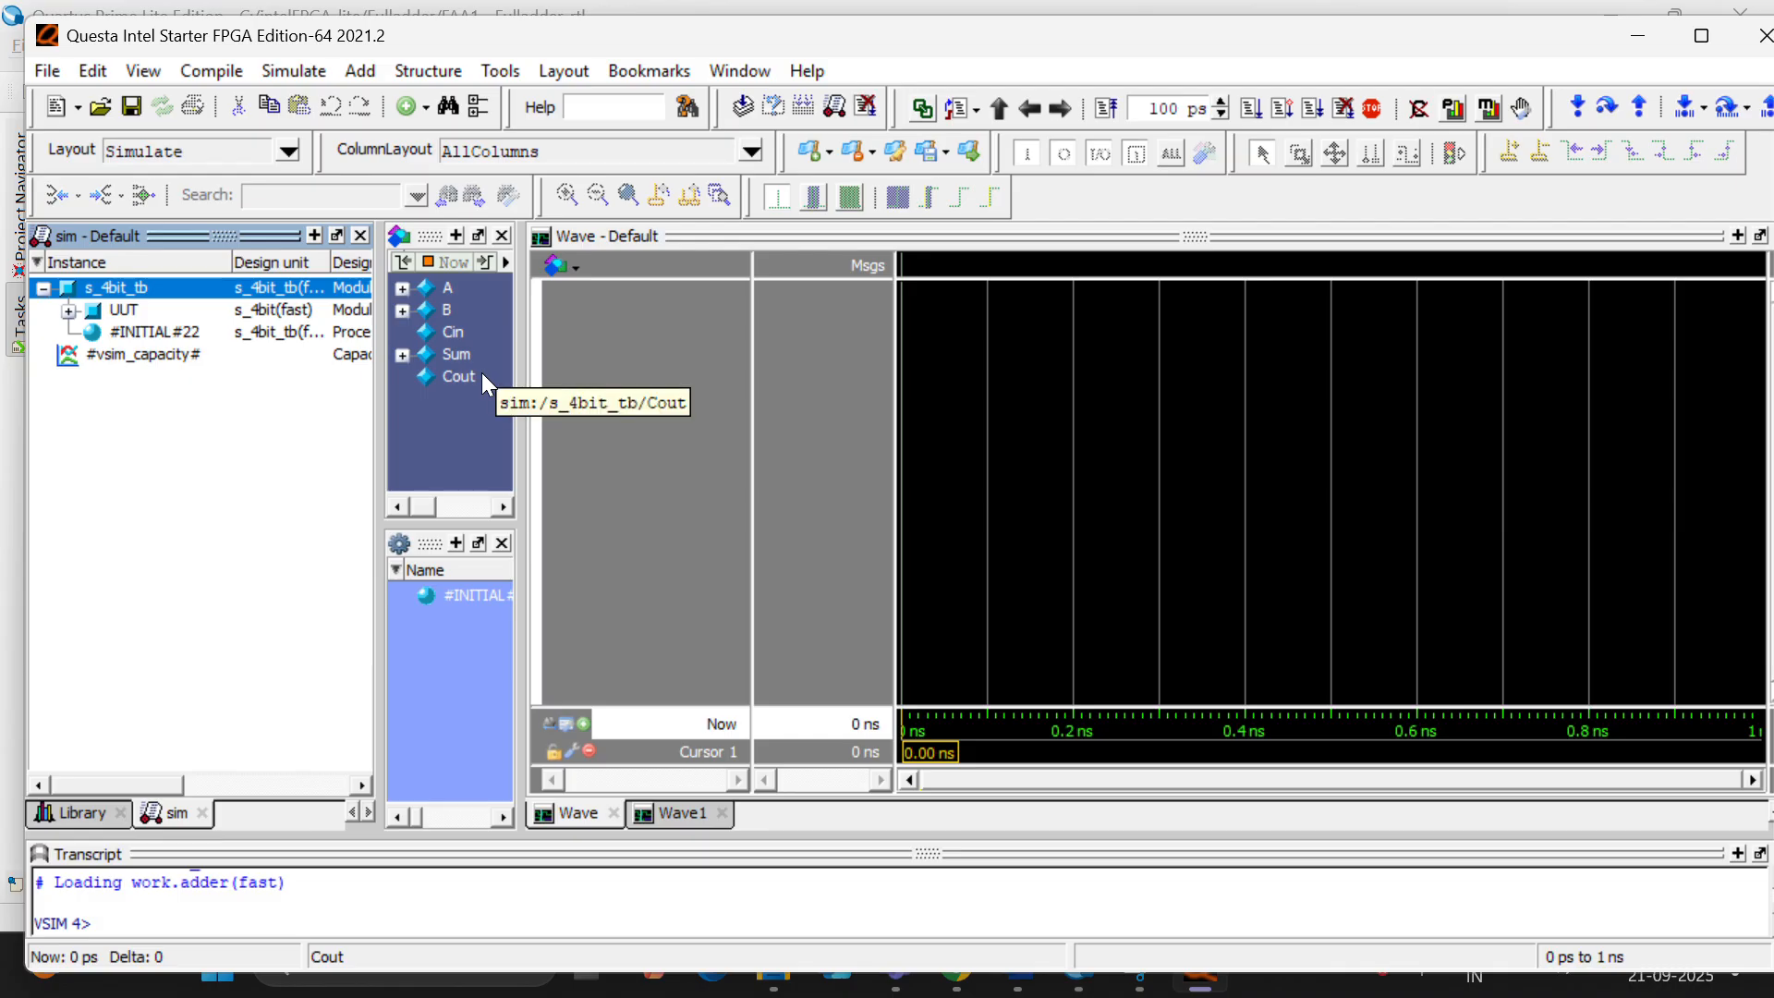
left_click(462, 370)
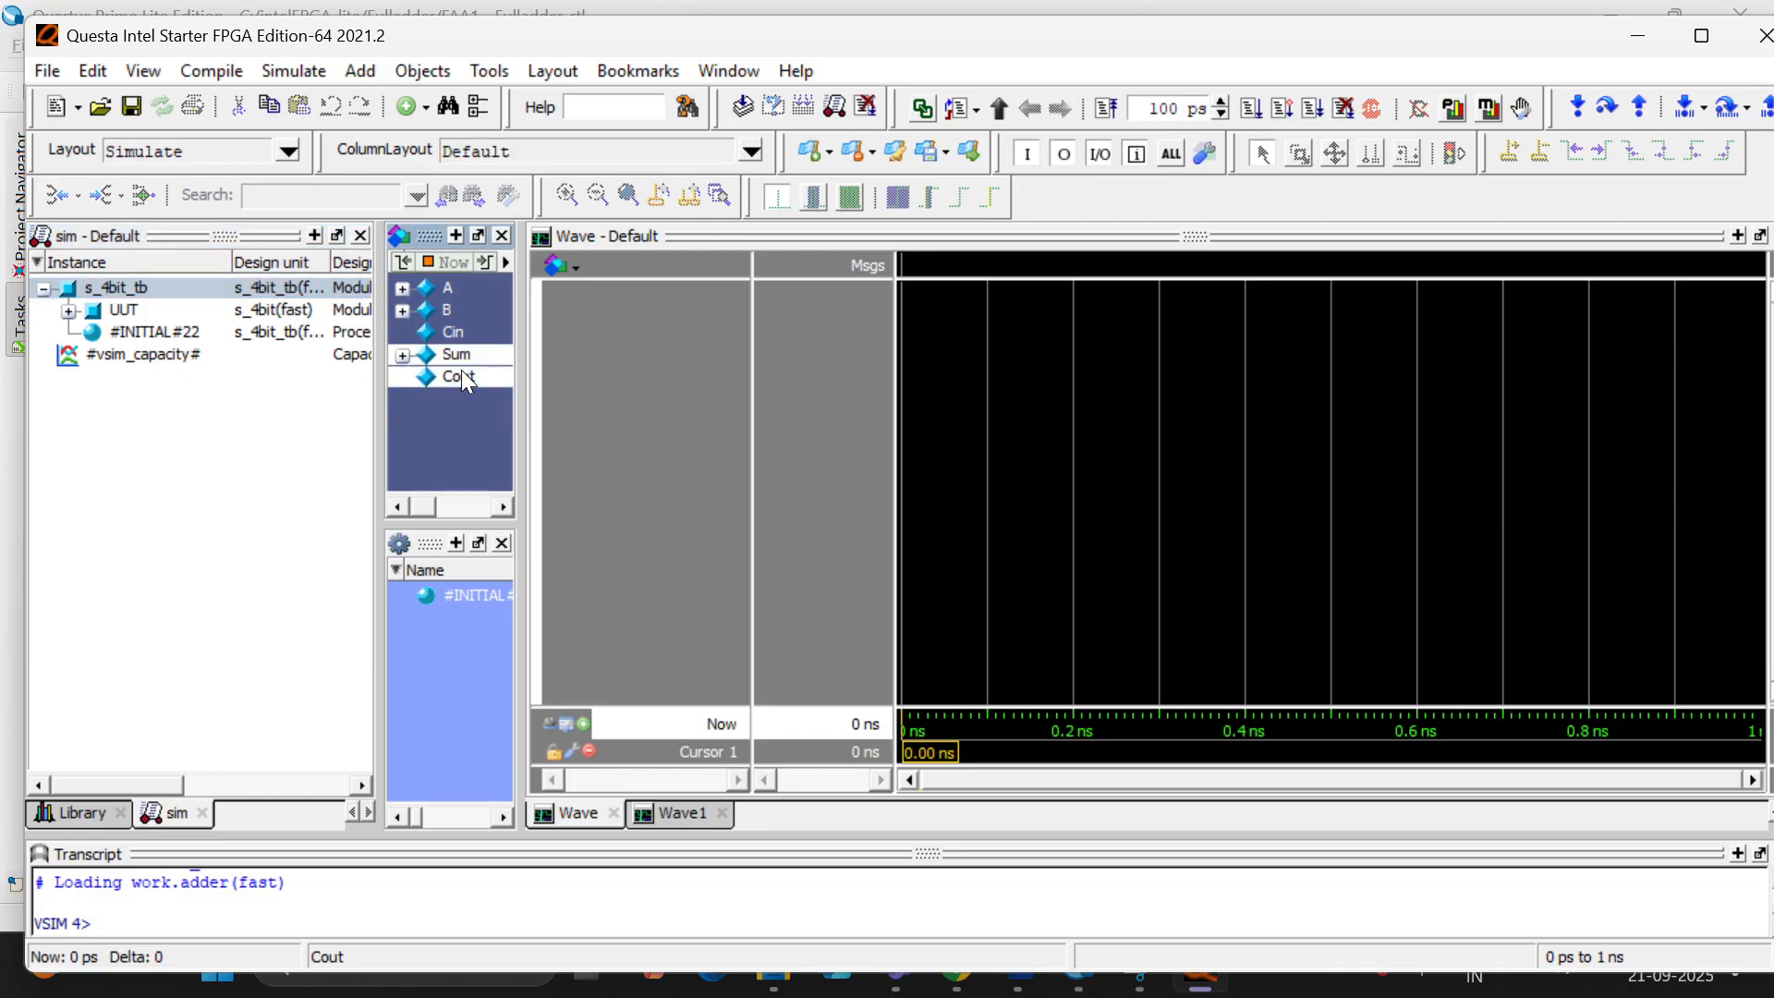
right_click(462, 377)
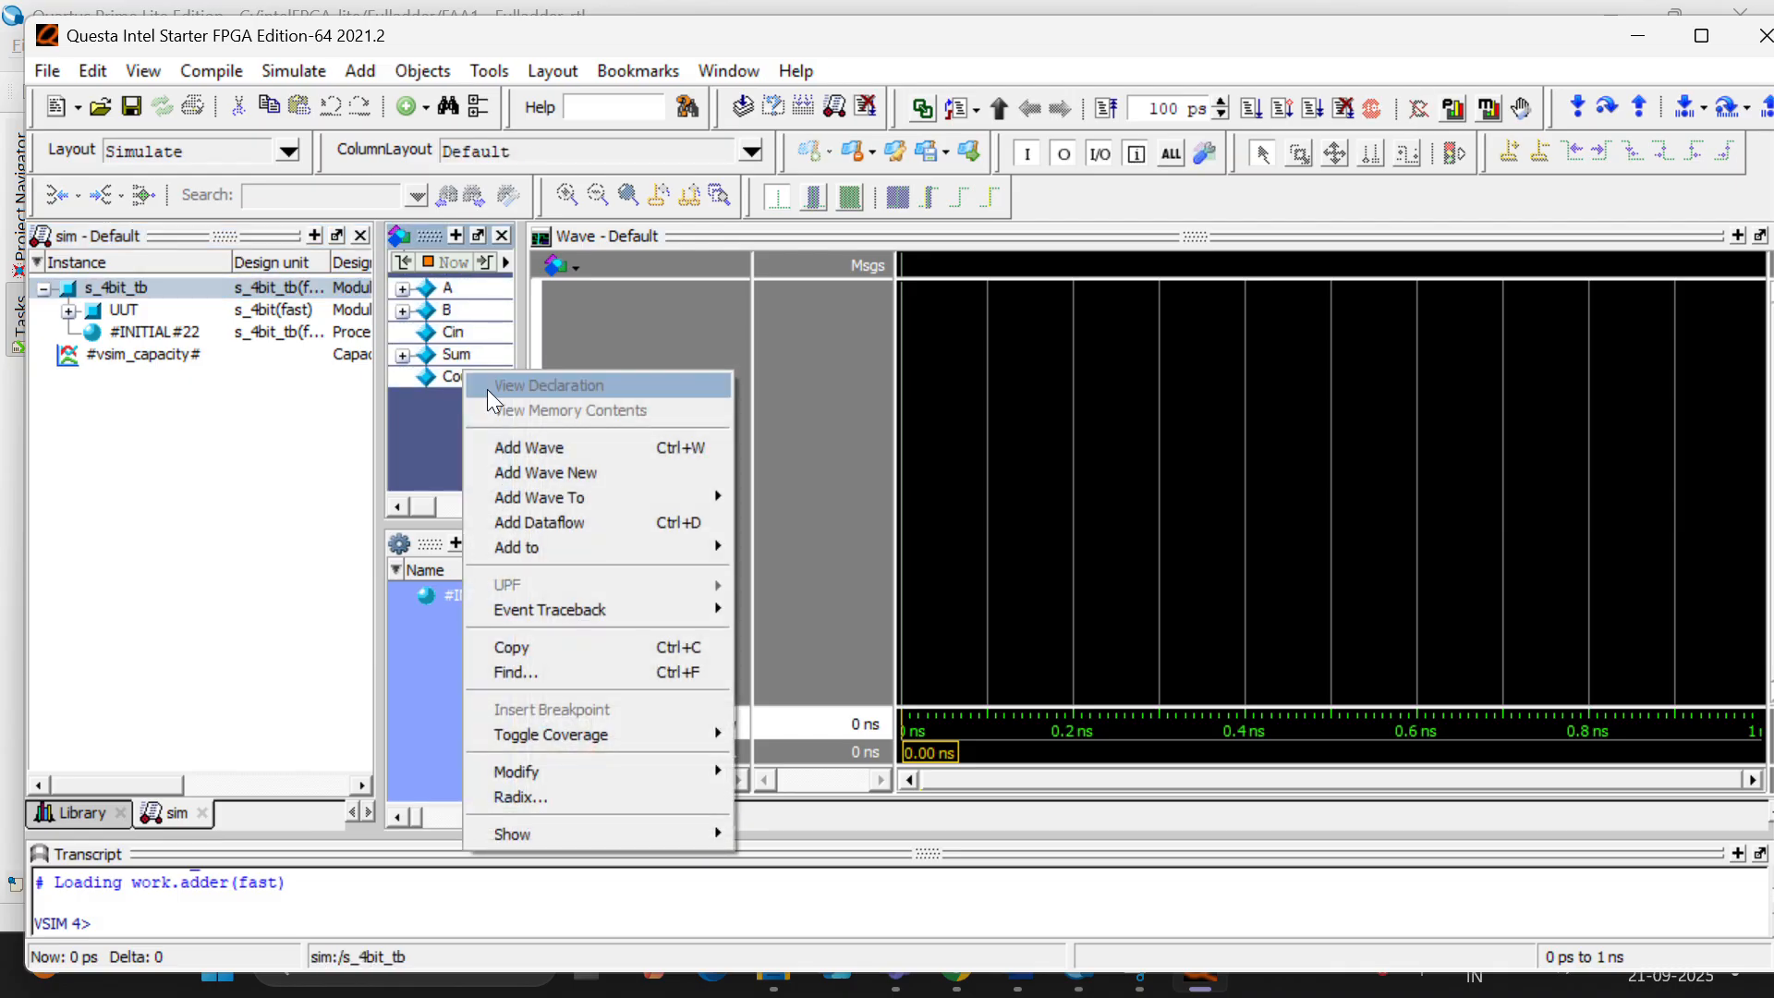
left_click(569, 450)
left_click(606, 438)
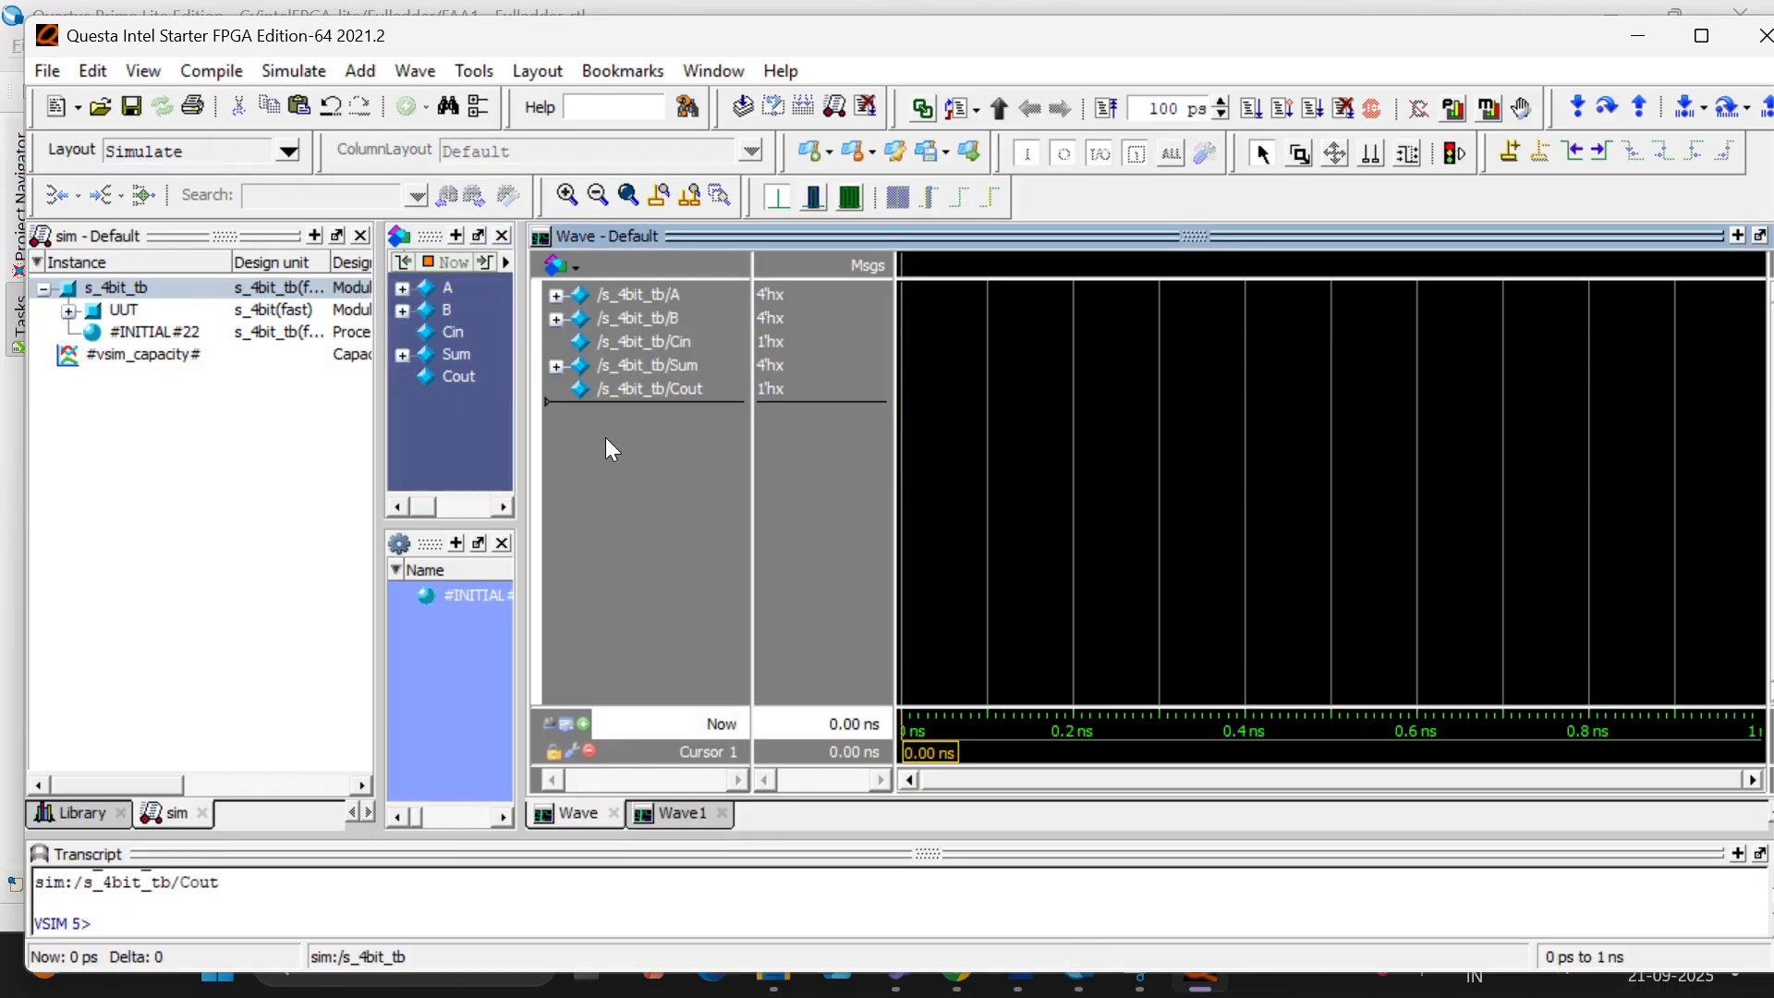
key("ctrl+a")
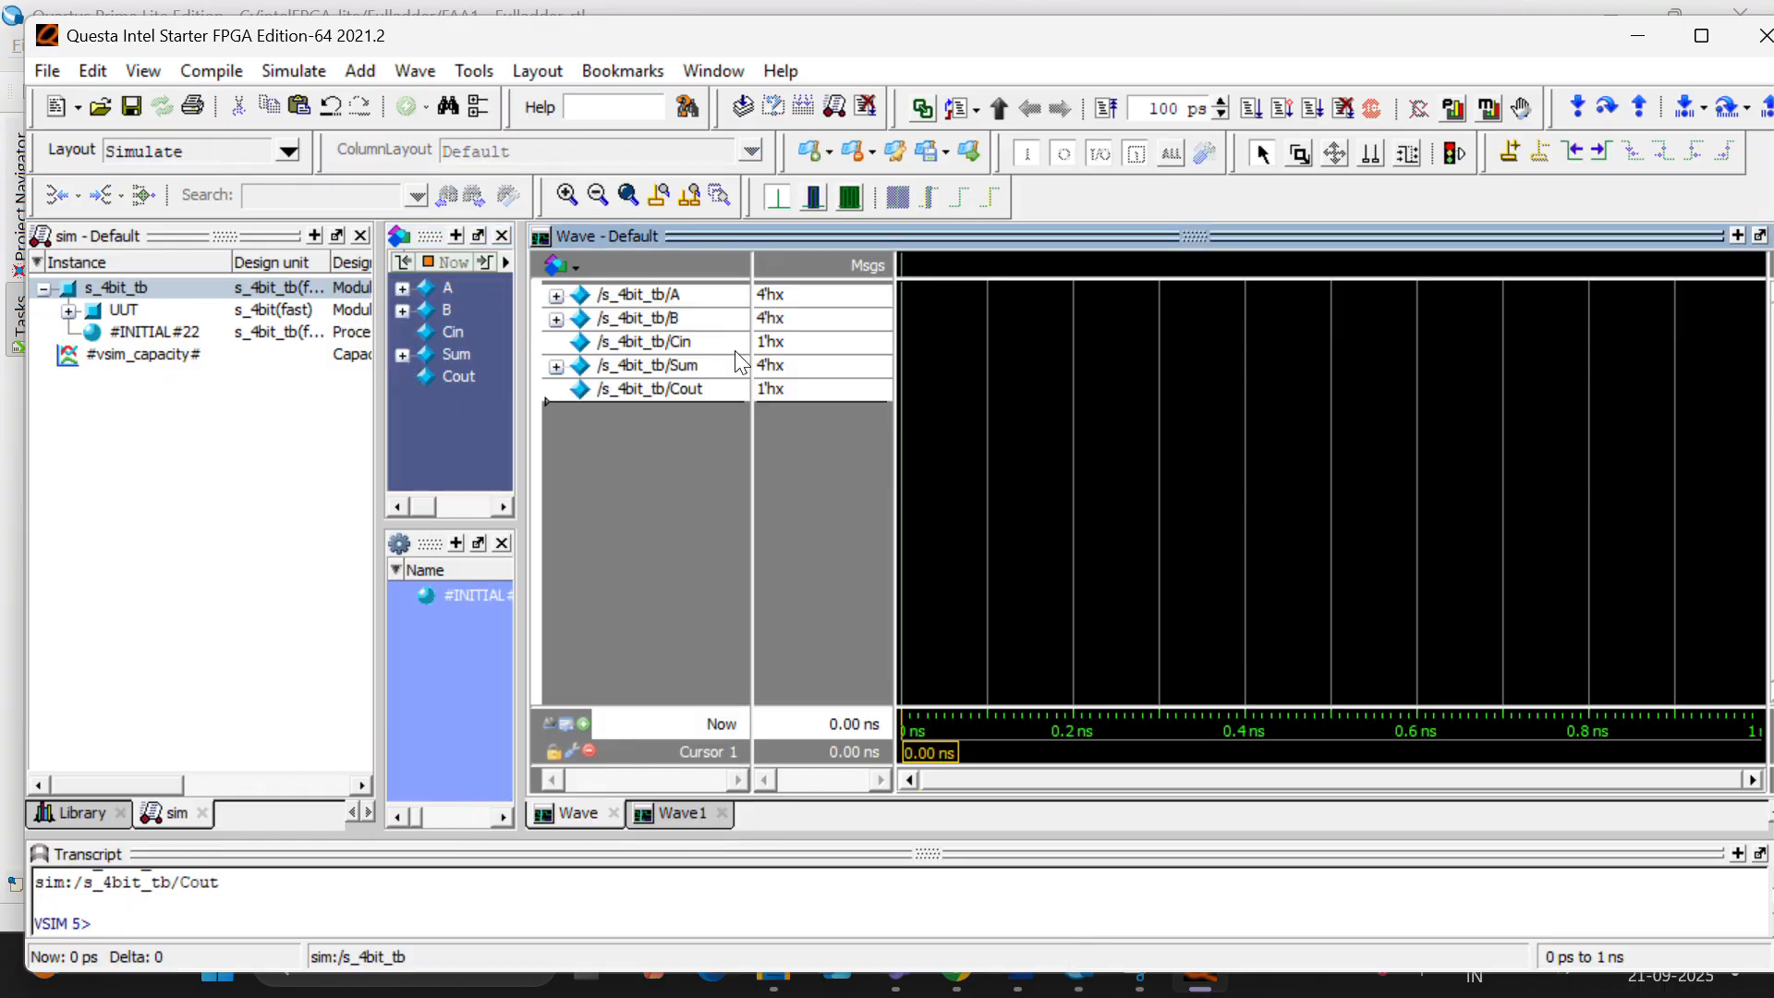
left_click(1251, 109)
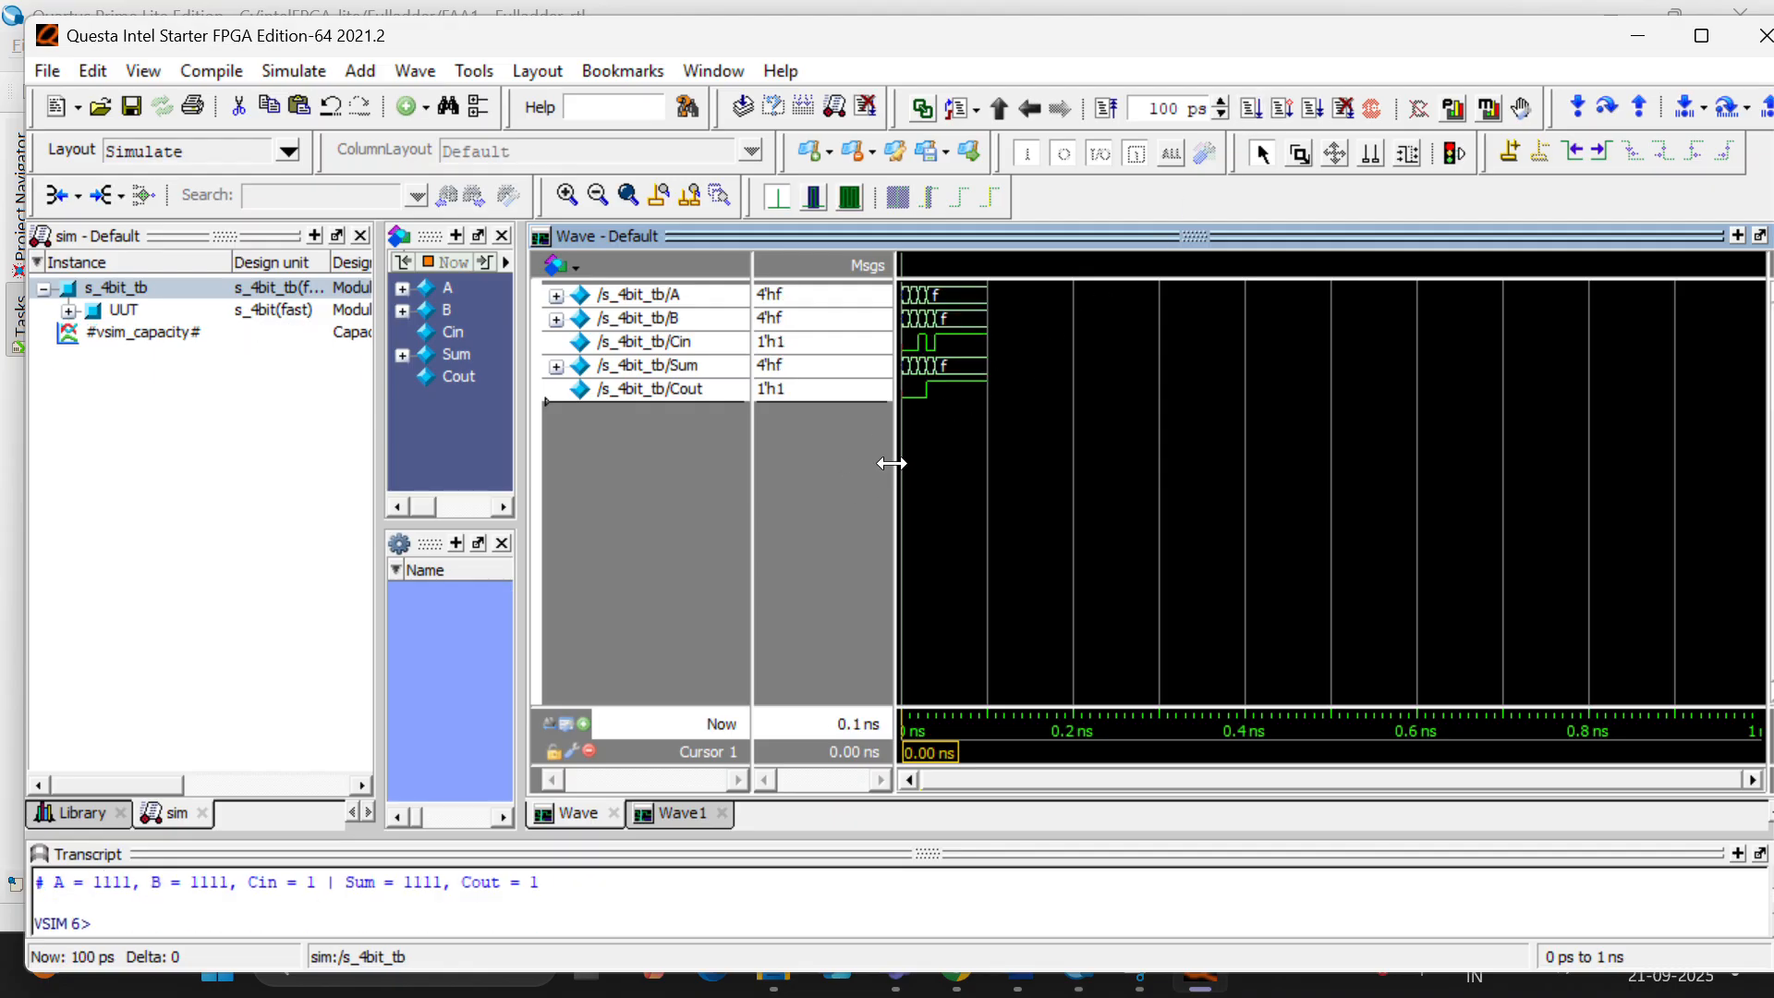
- Examine the s_4bit_tb waveforms with the cursor at about 0.016 ns, and quit Questa to return to Quartus Prime
scroll(909, 469, "up", 17, "ctrl")
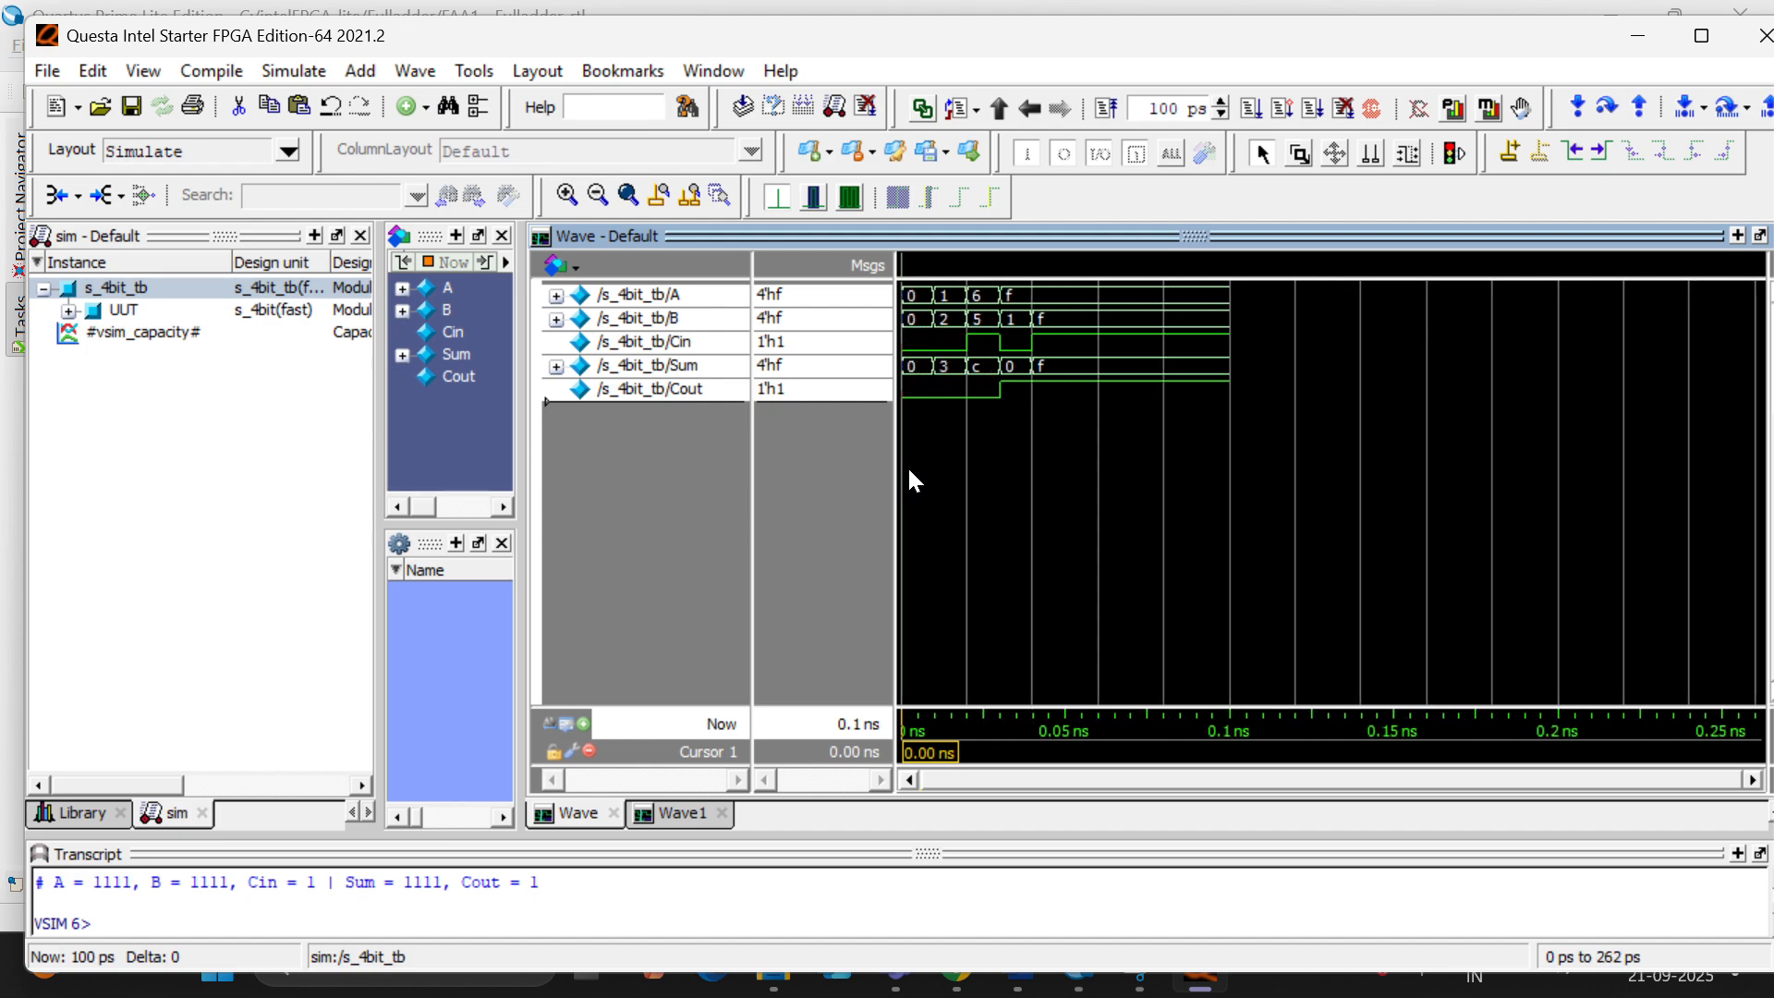
scroll(911, 472, "up", 9, "ctrl")
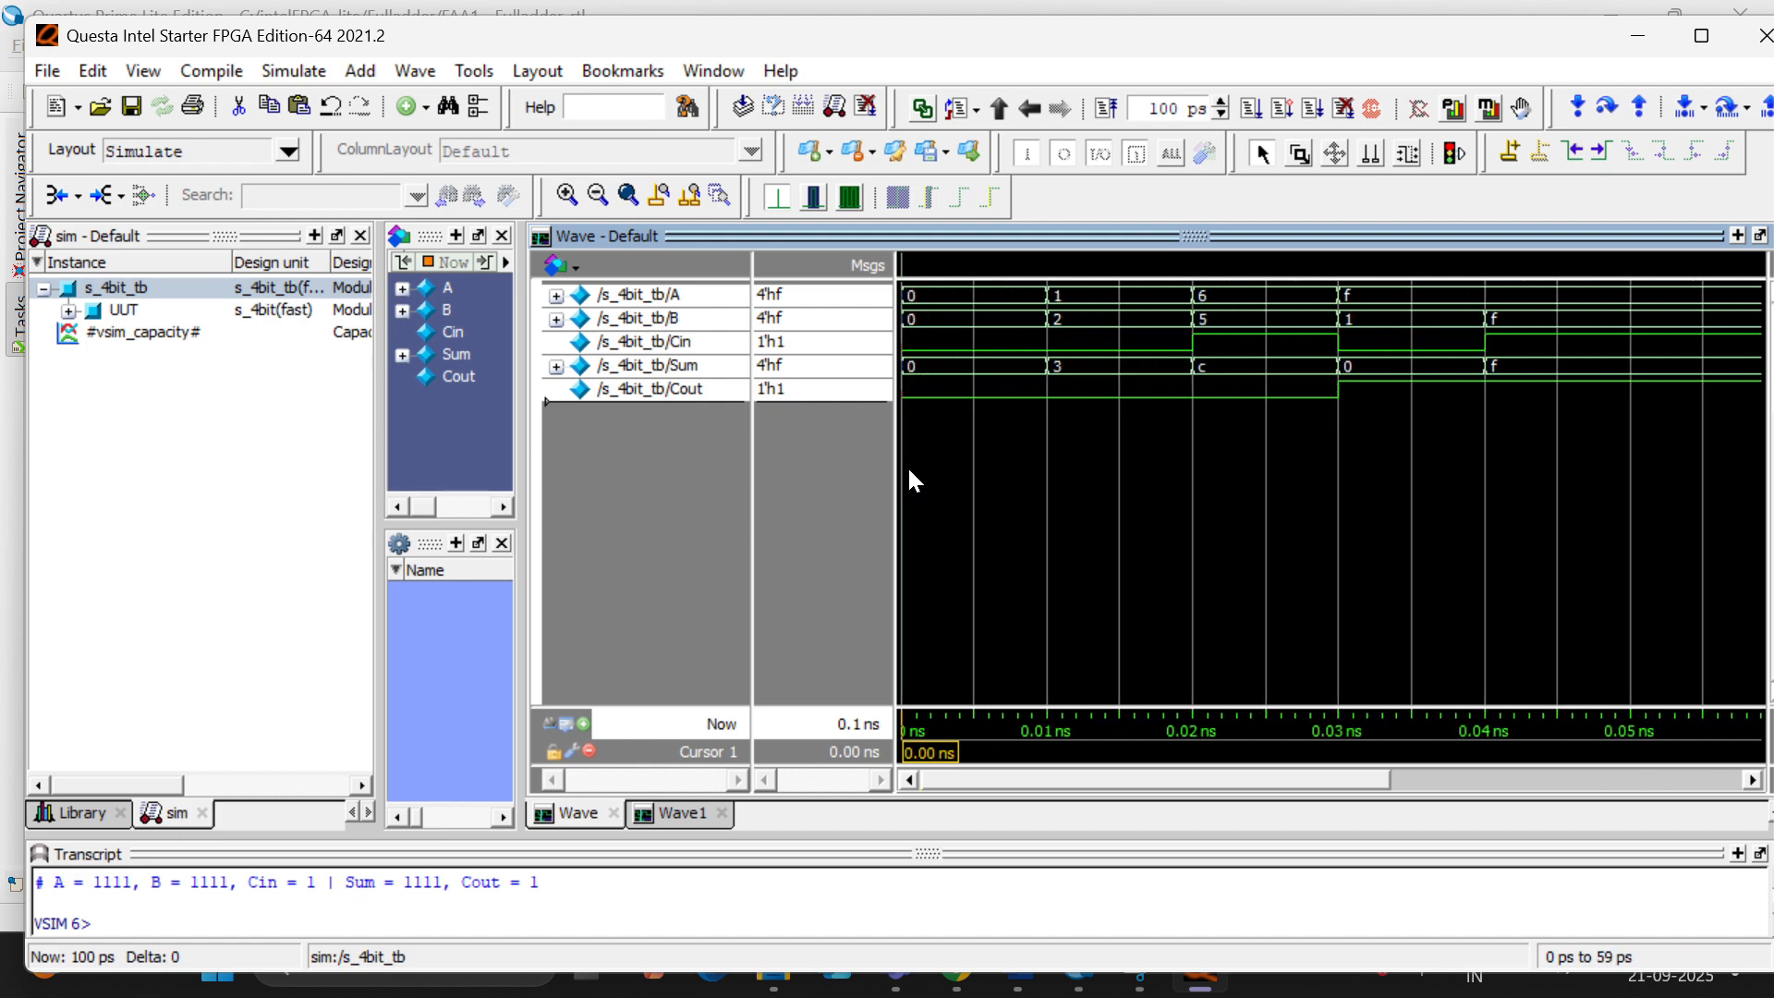
left_click(1134, 431)
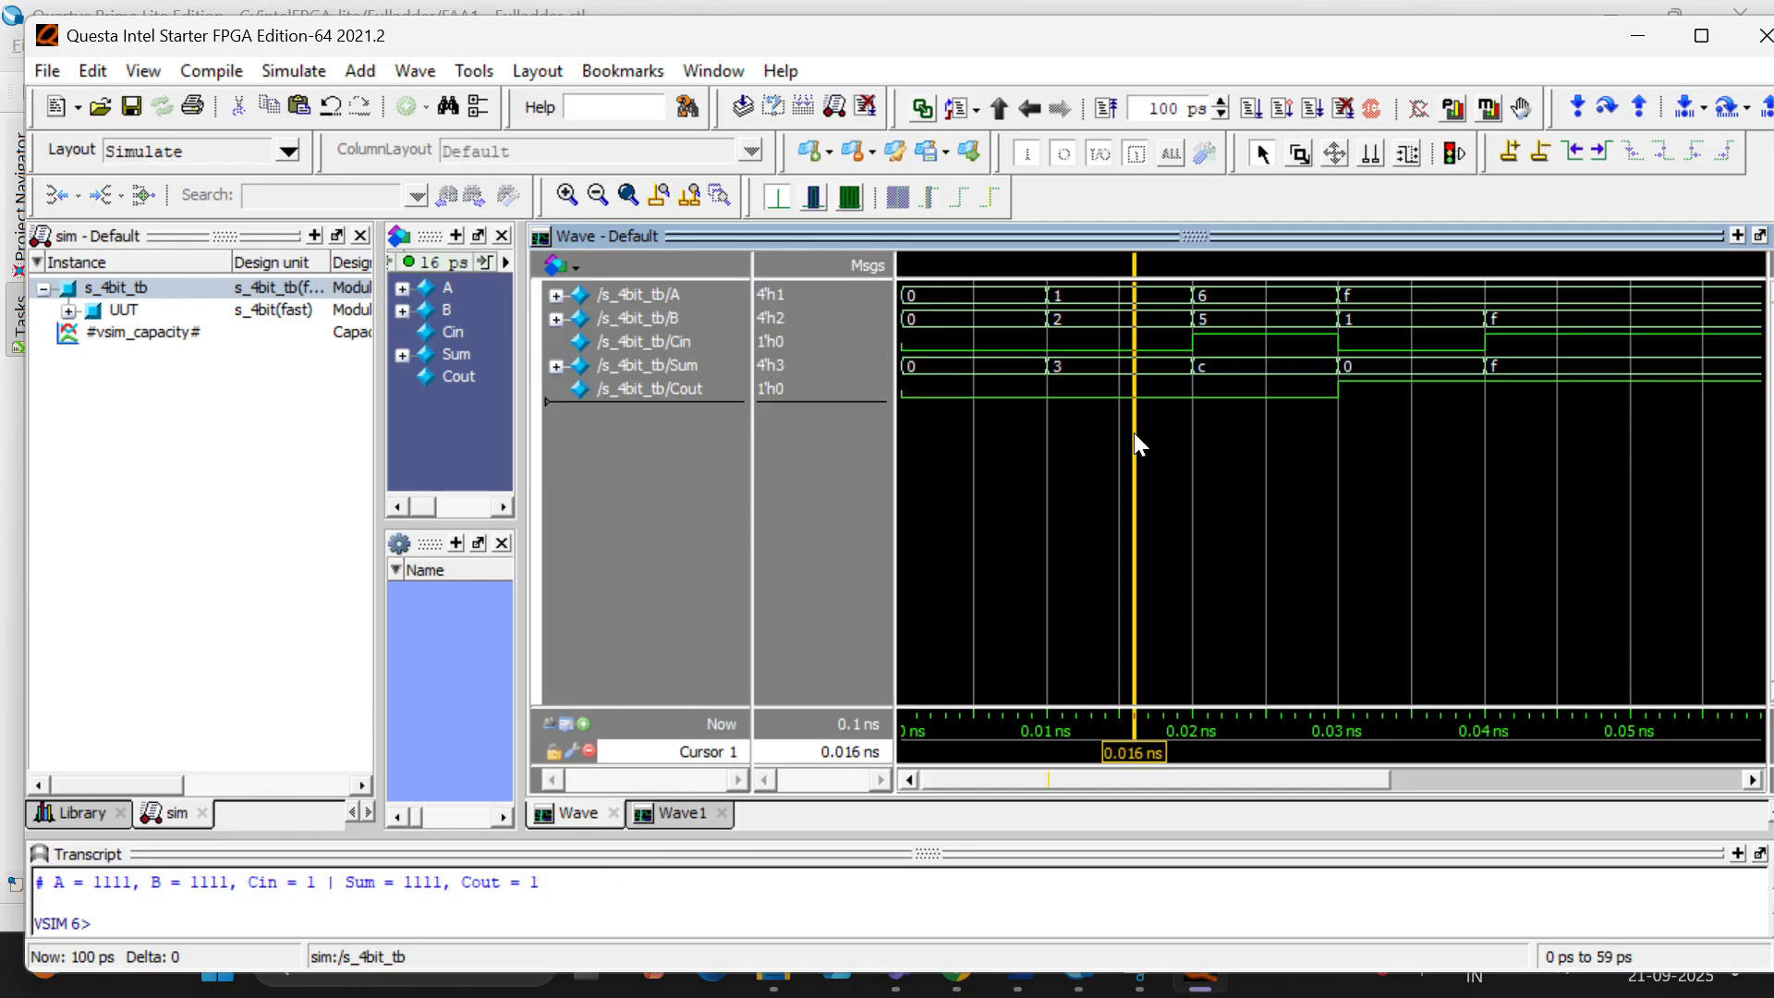
mouse_move(1094, 296)
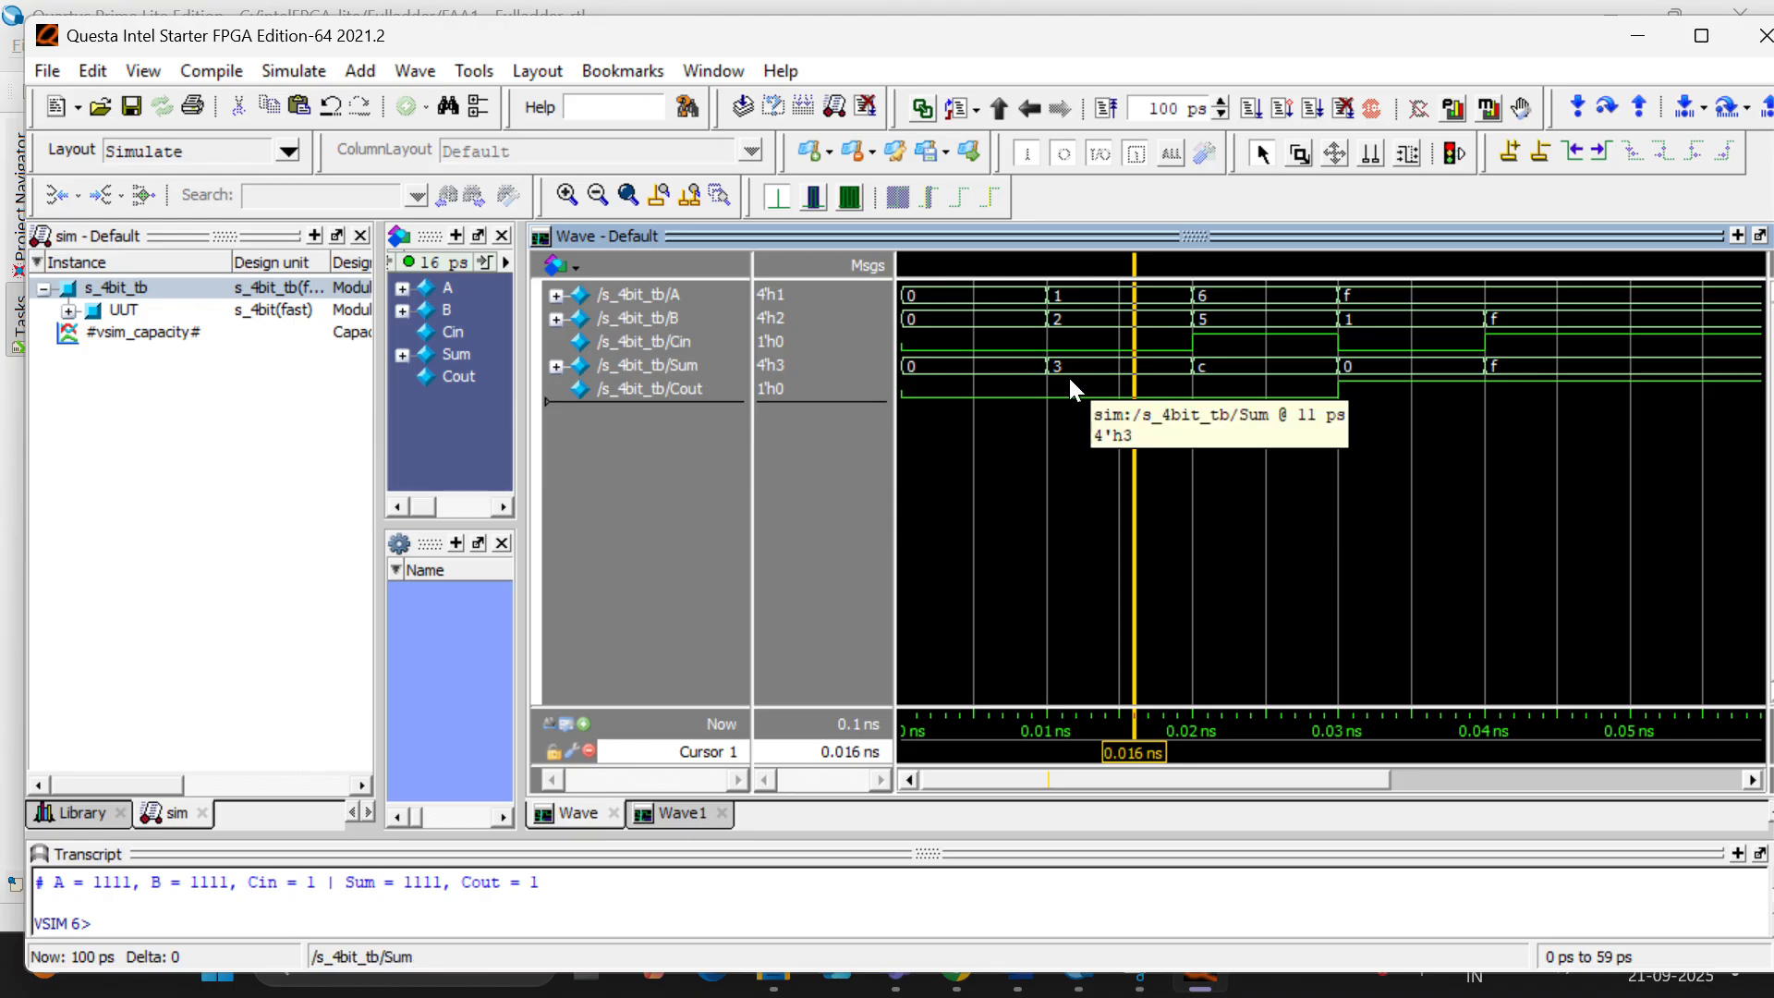
left_click(1760, 46)
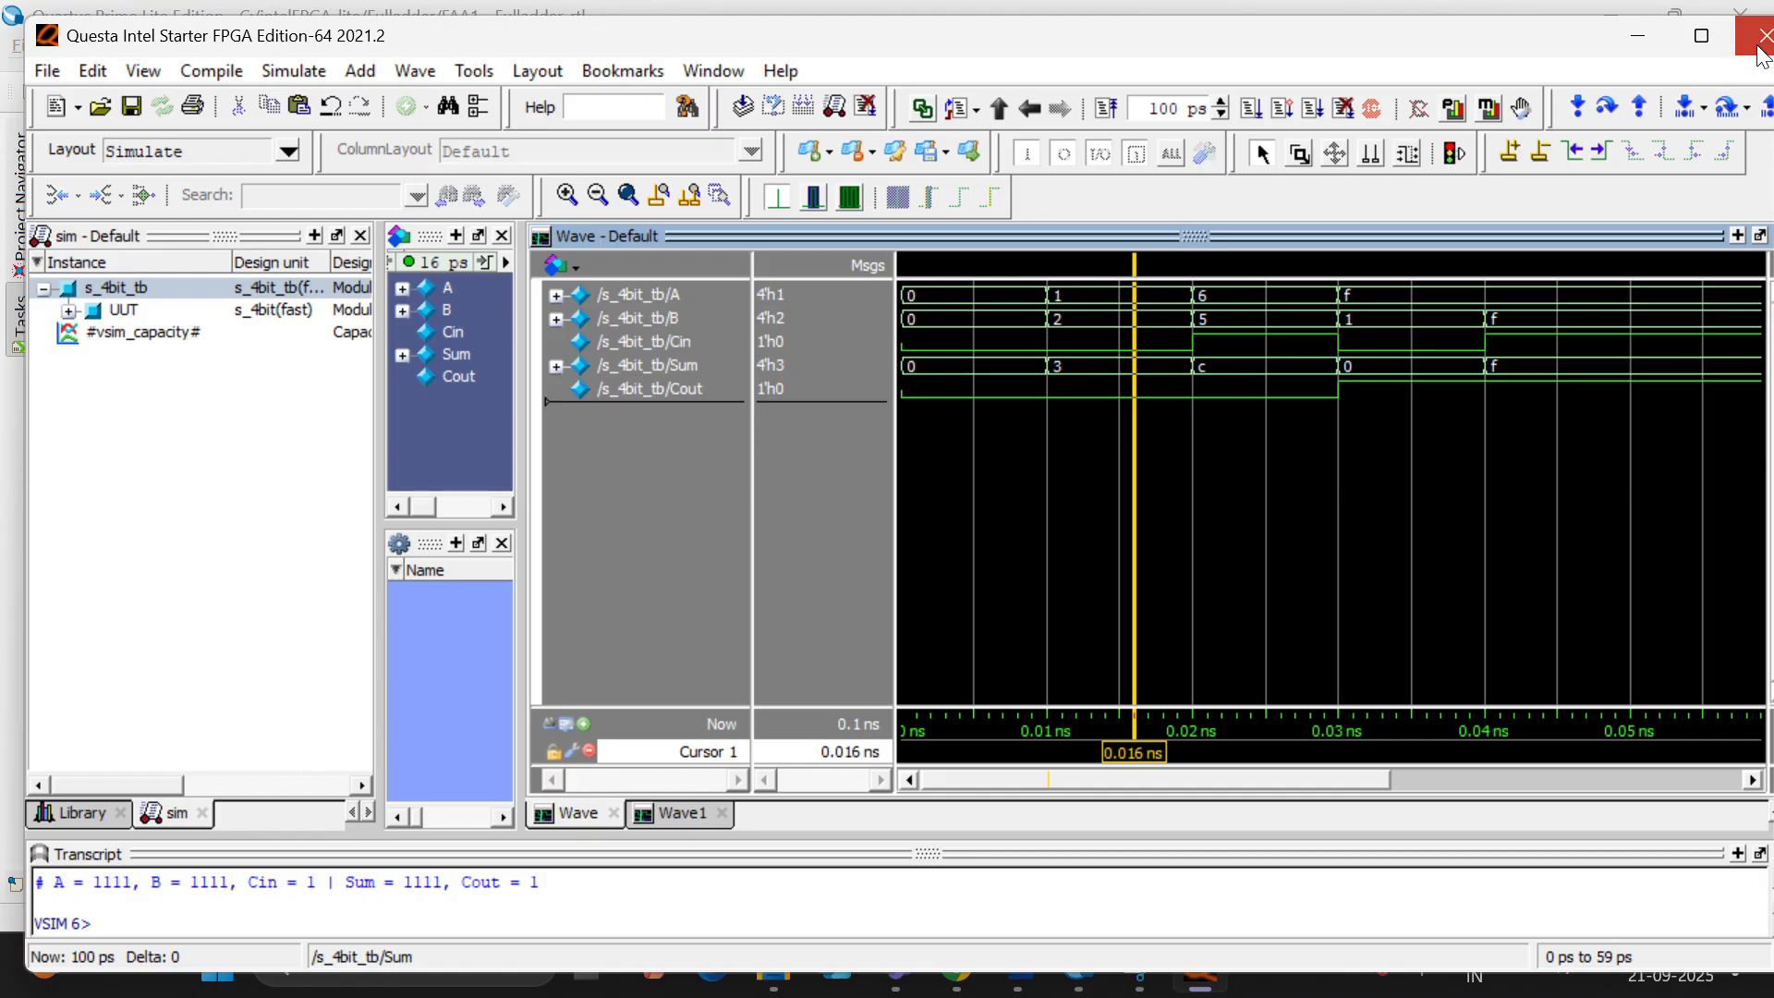
left_click(876, 581)
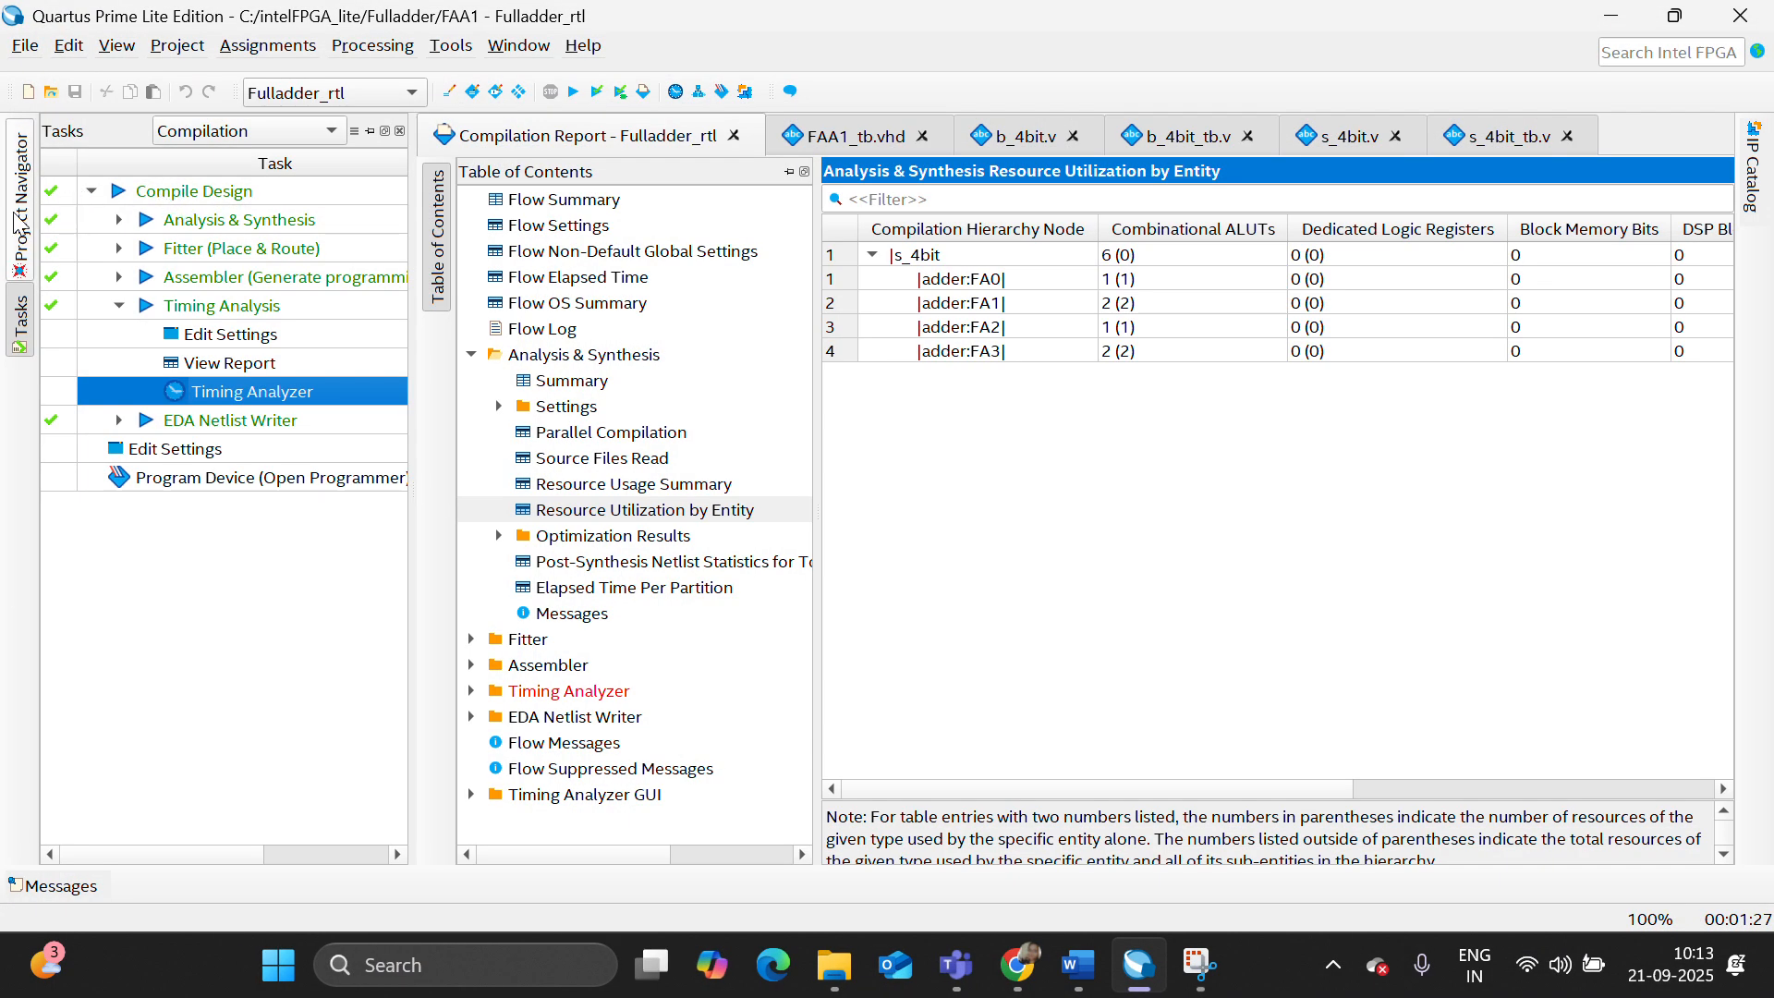
- Add b_8bit.v and b_8bit_tb.v from the fa folder to the project's design files
left_click(20, 222)
right_click(111, 163)
left_click(231, 178)
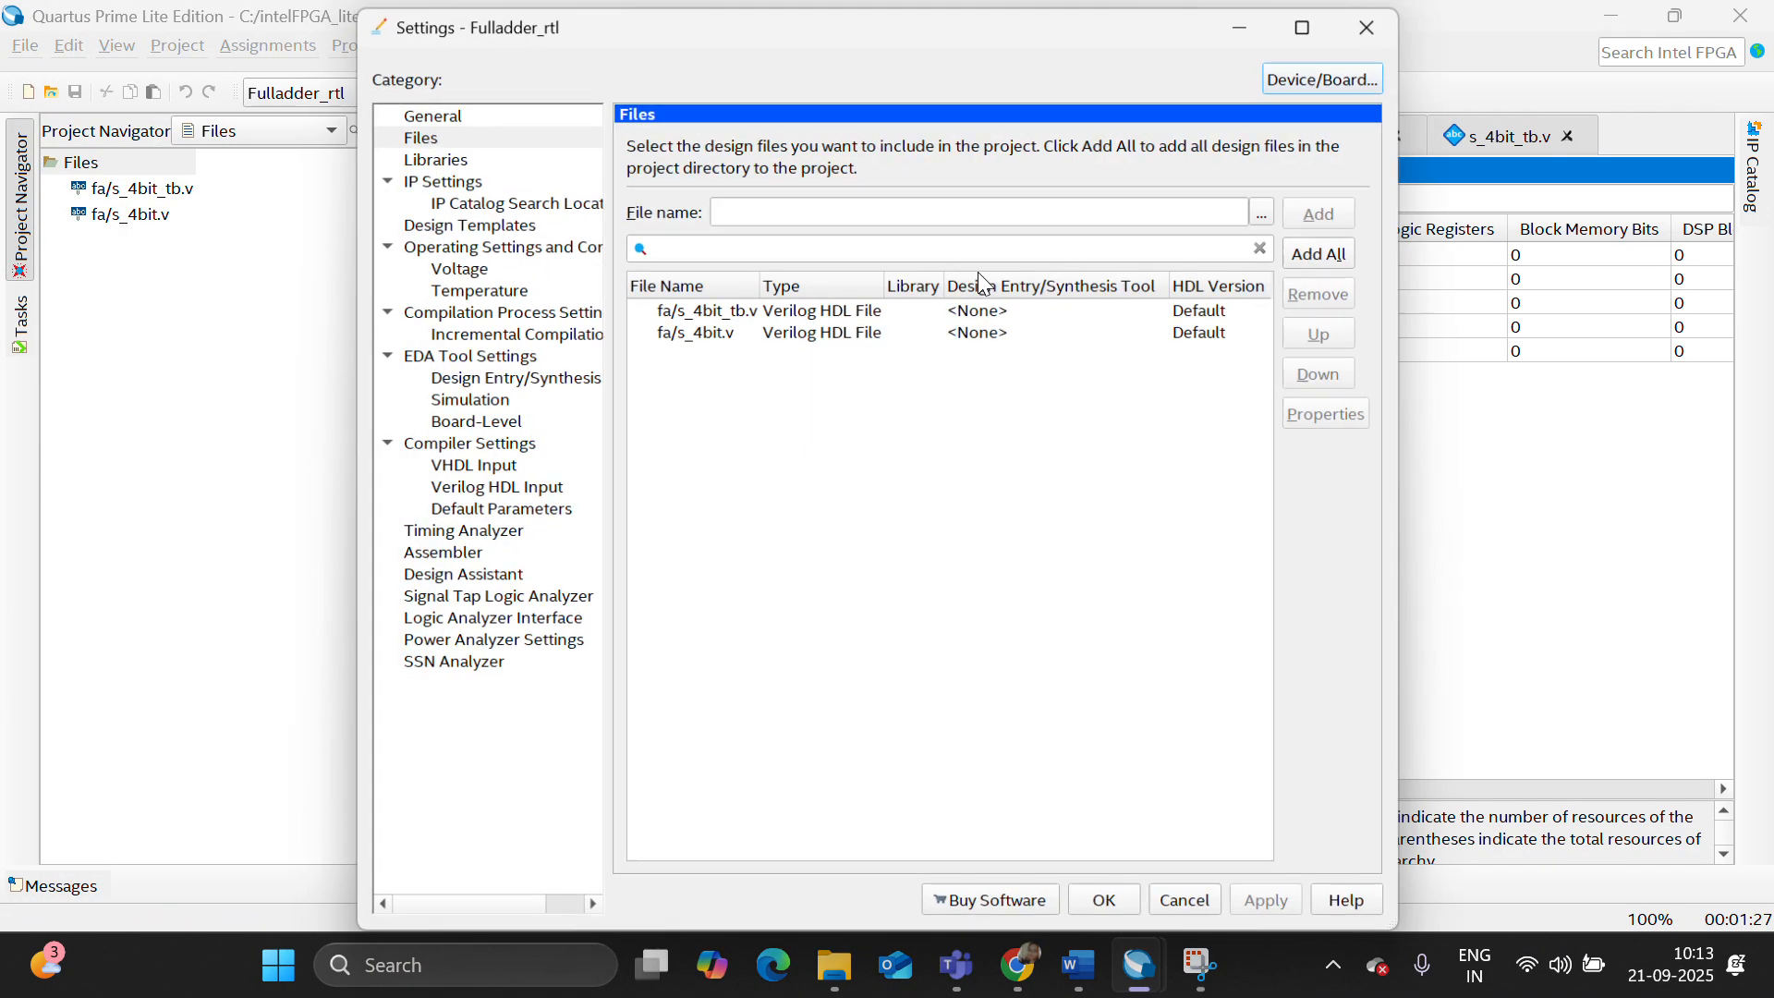
left_click(1269, 208)
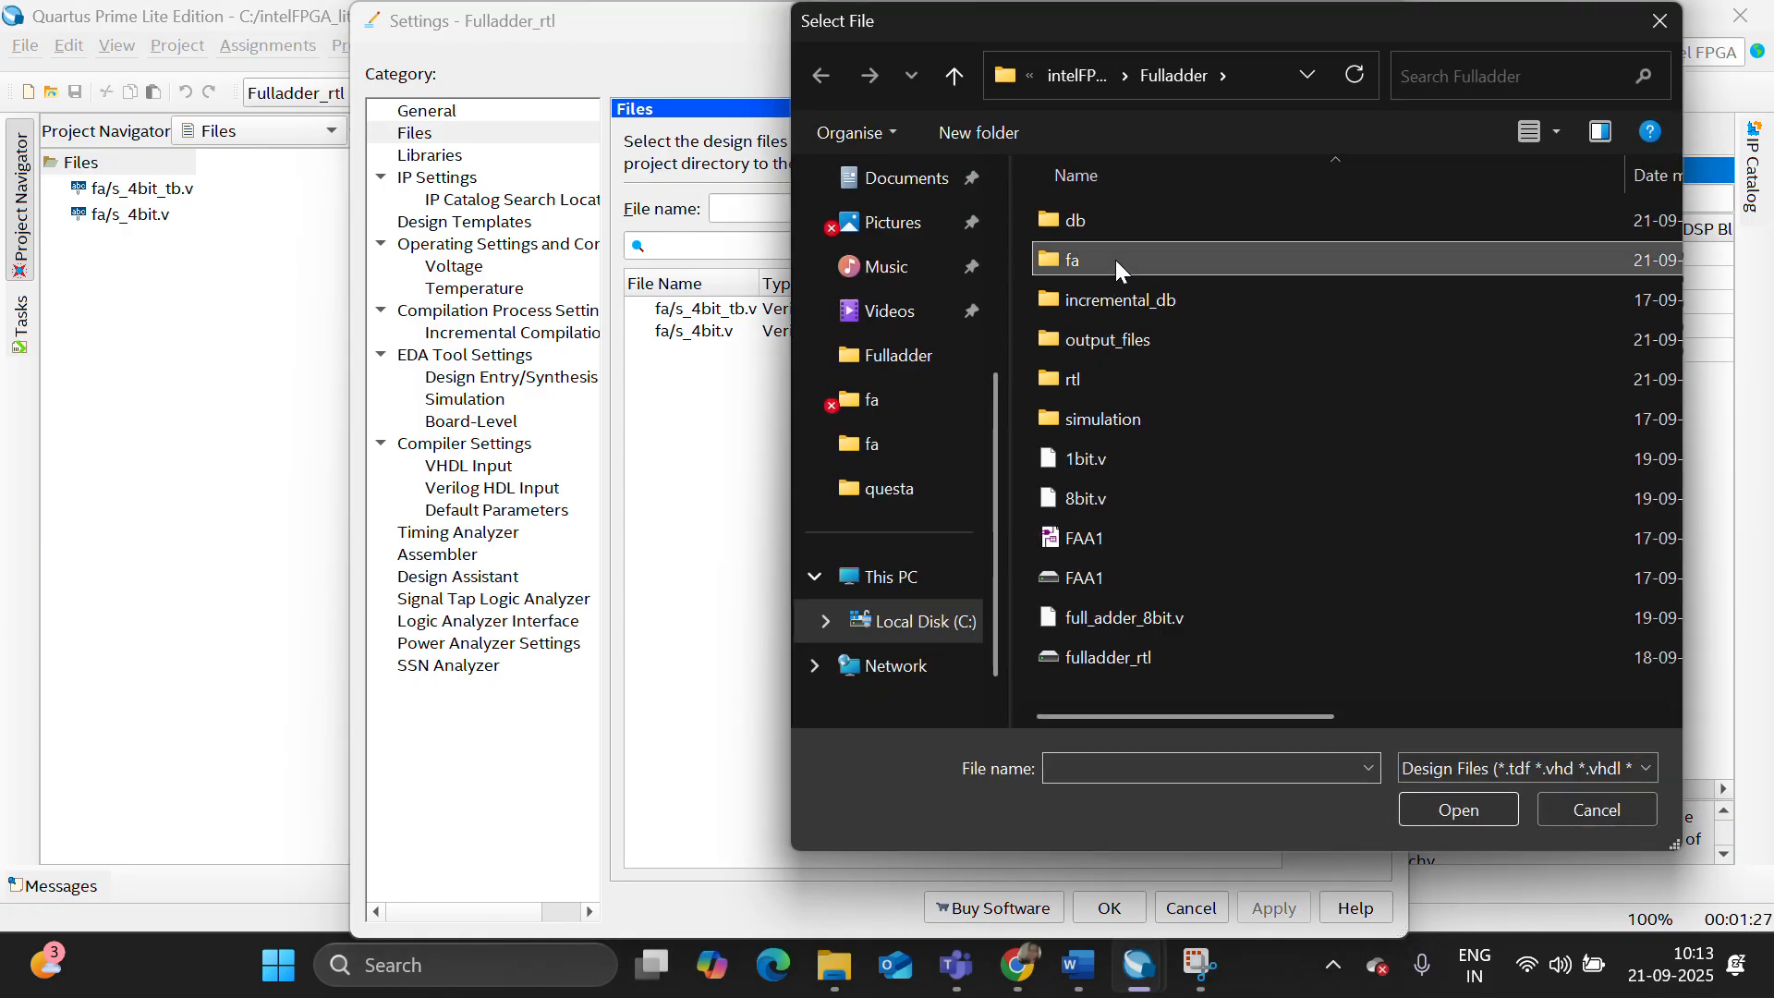
double_click(1116, 258)
left_click(1143, 464)
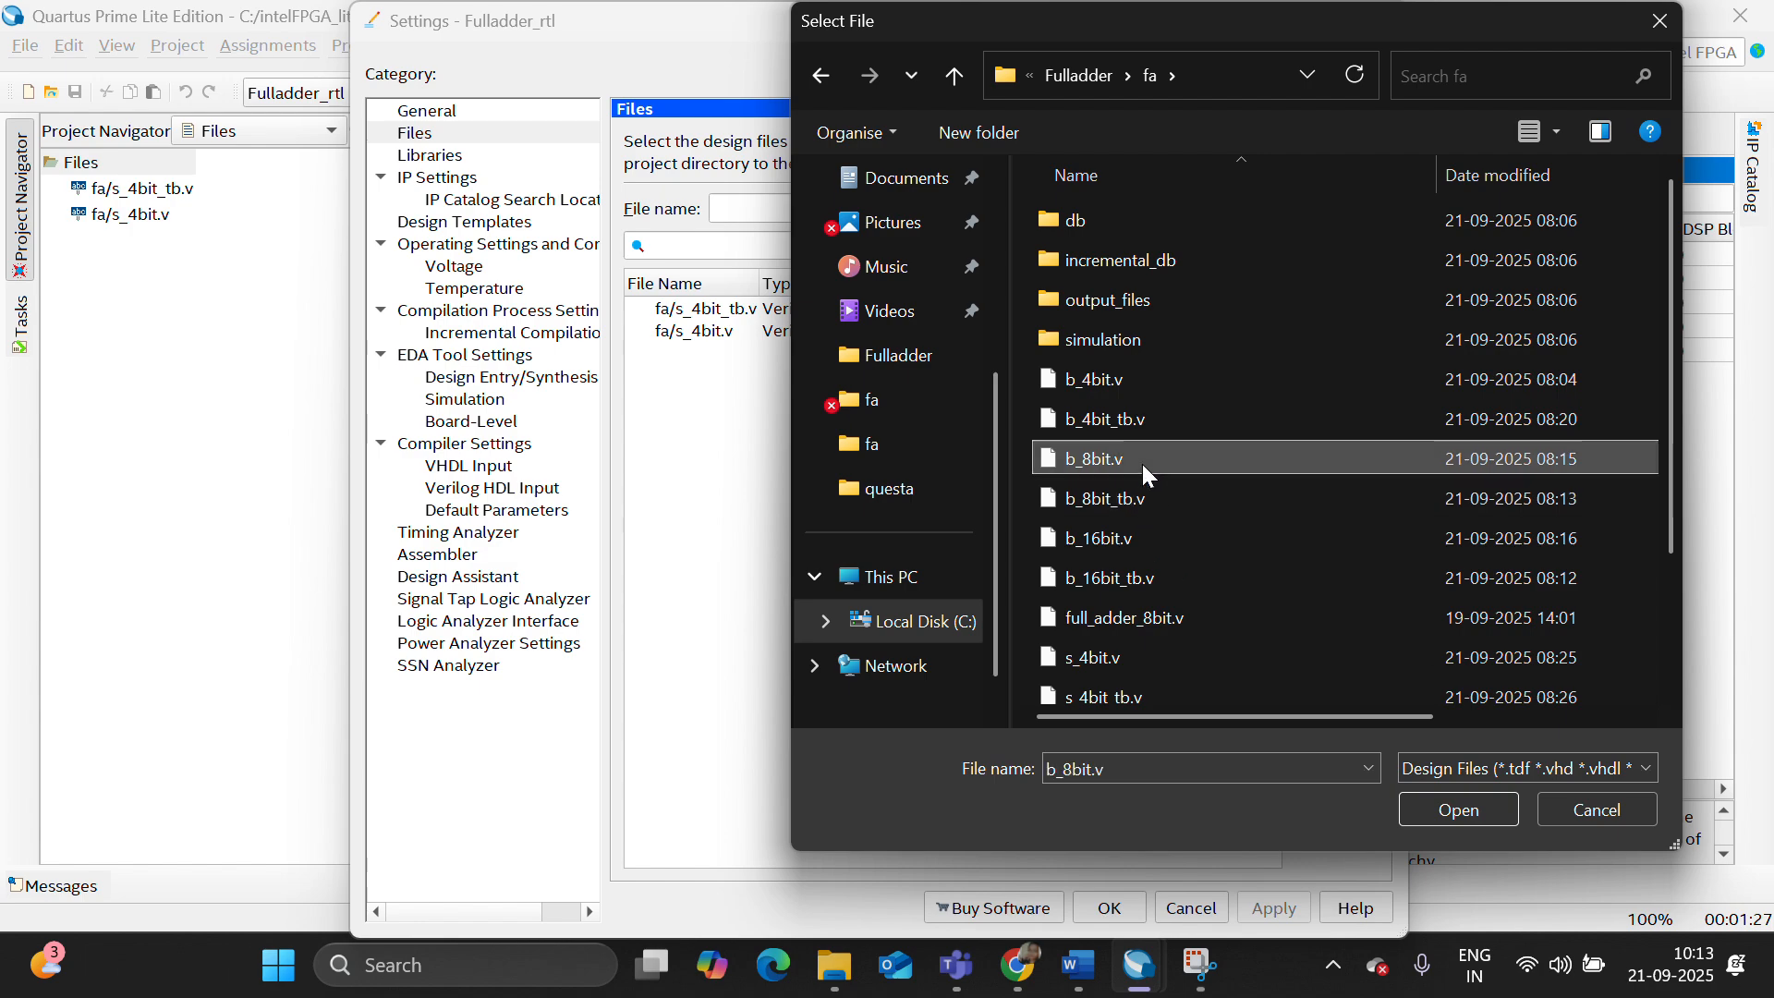
key("shift+Down")
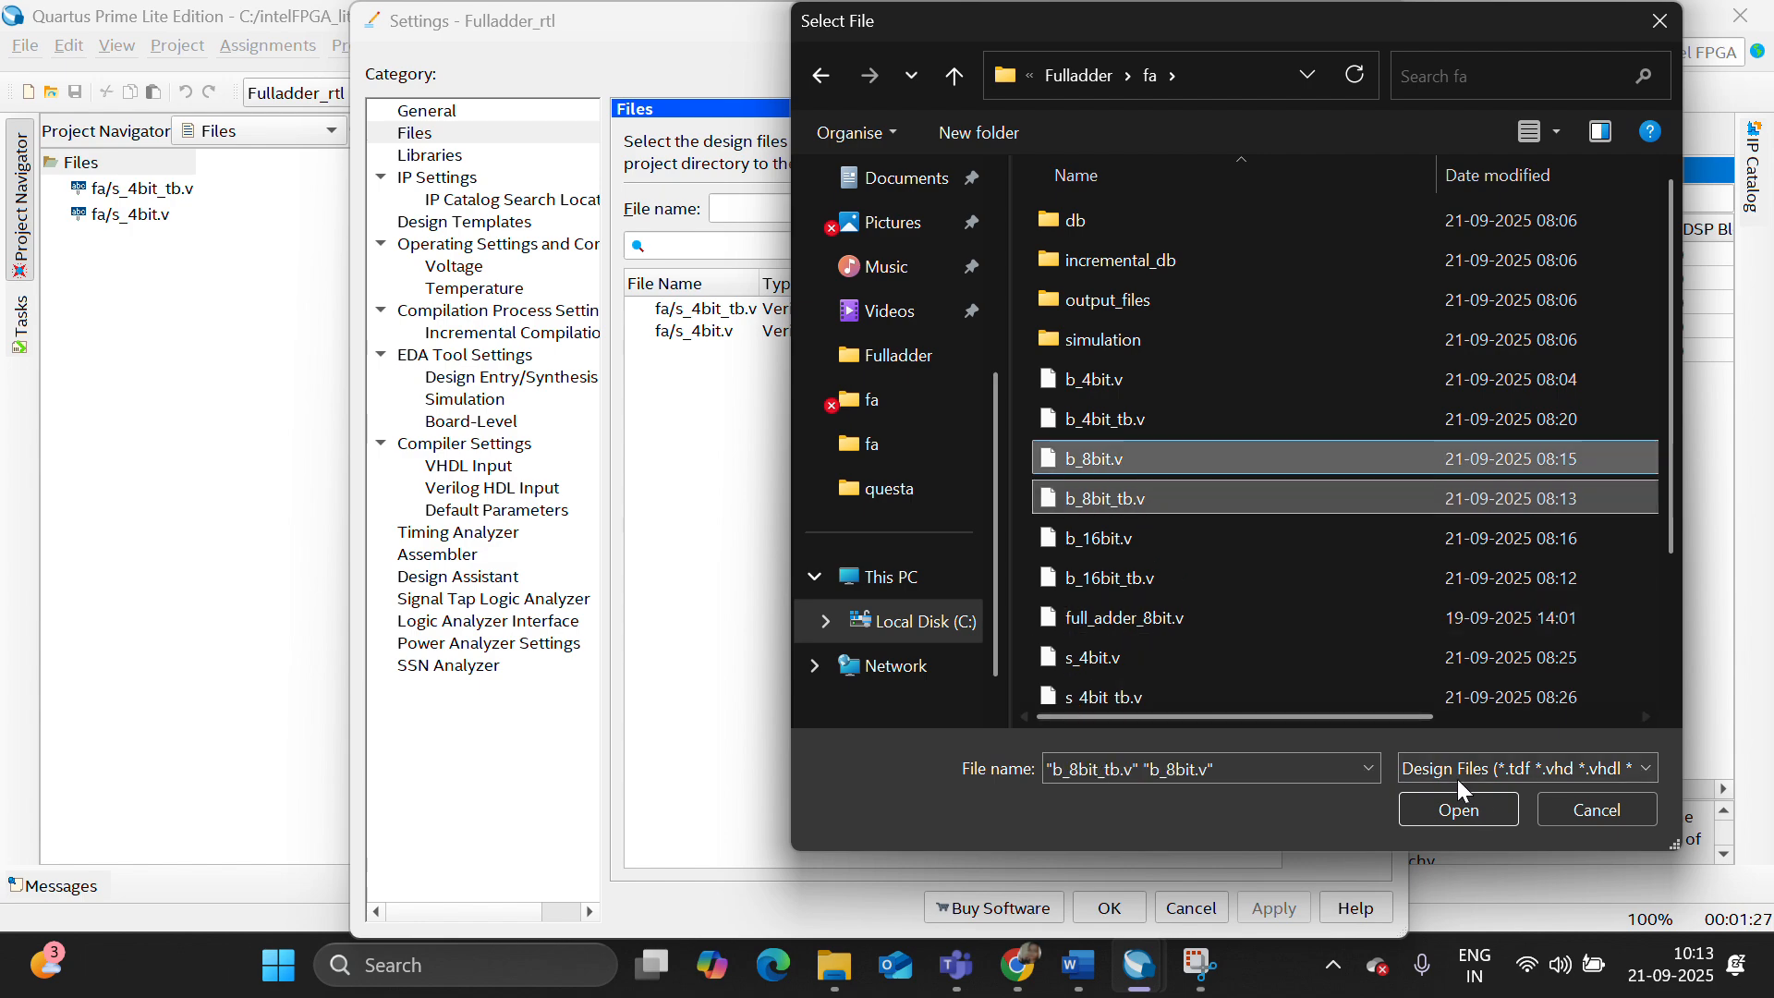
left_click(1475, 809)
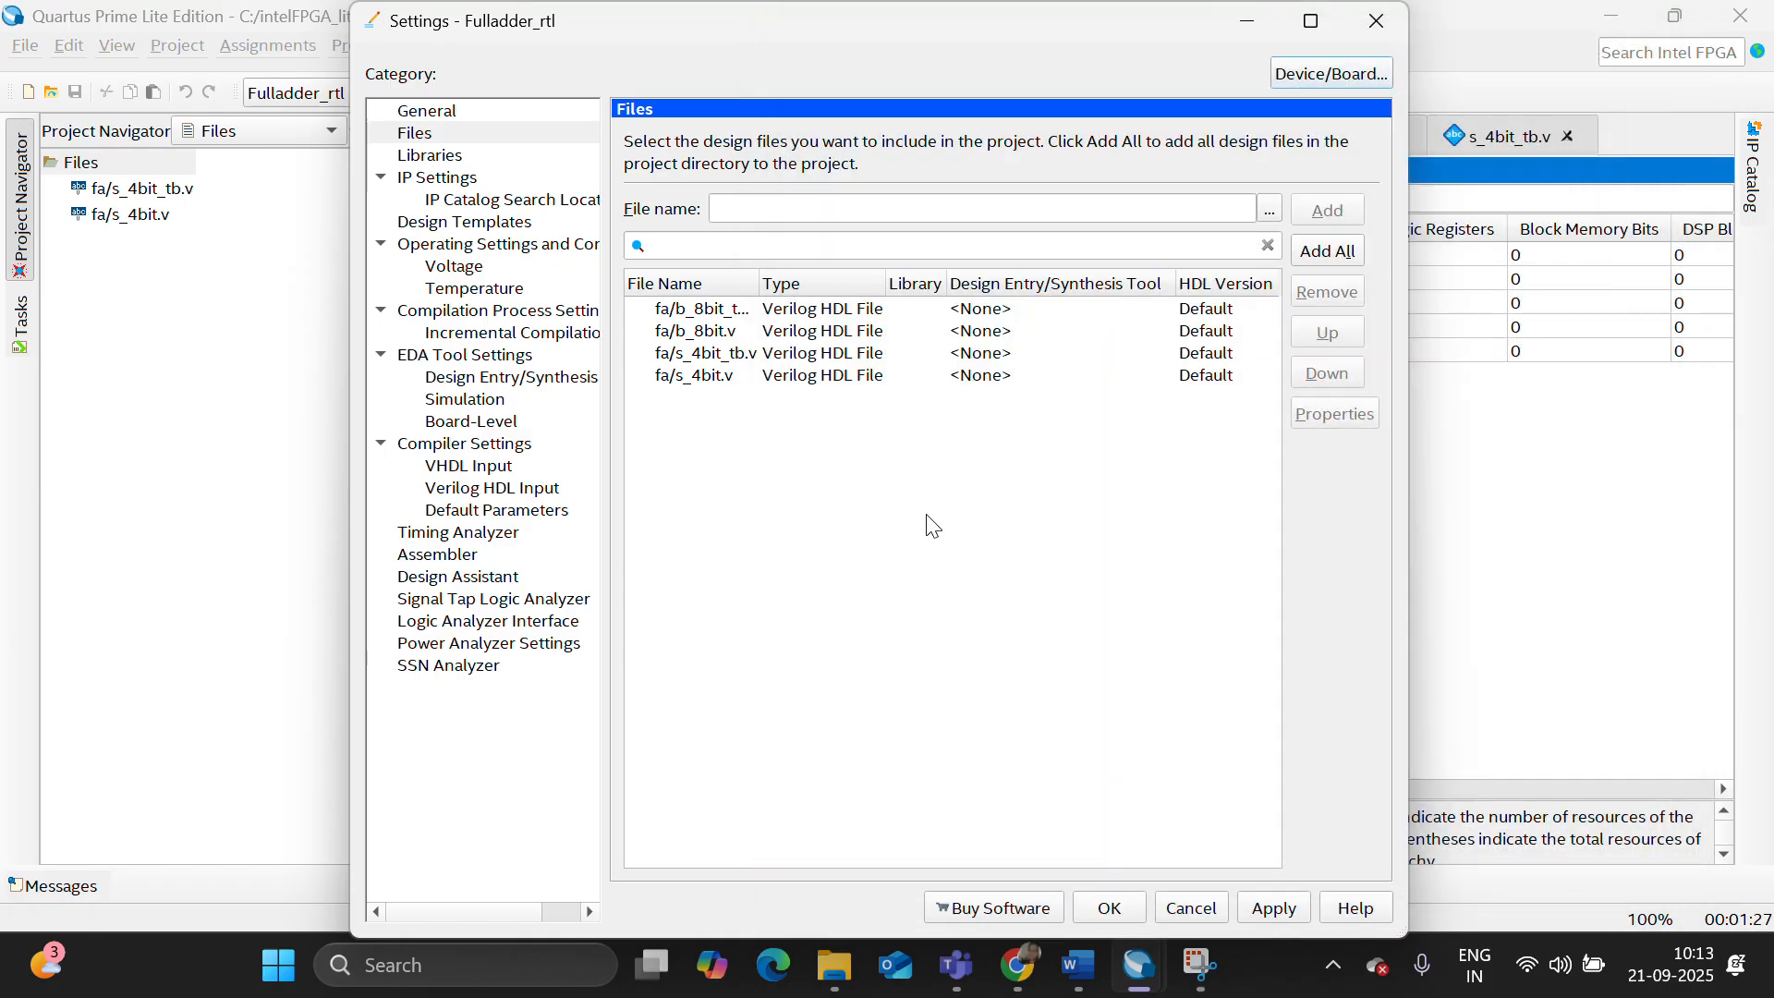
- Remove s_4bit_tb.v and s_4bit.v from the project's design files and accept the settings
left_click(810, 353)
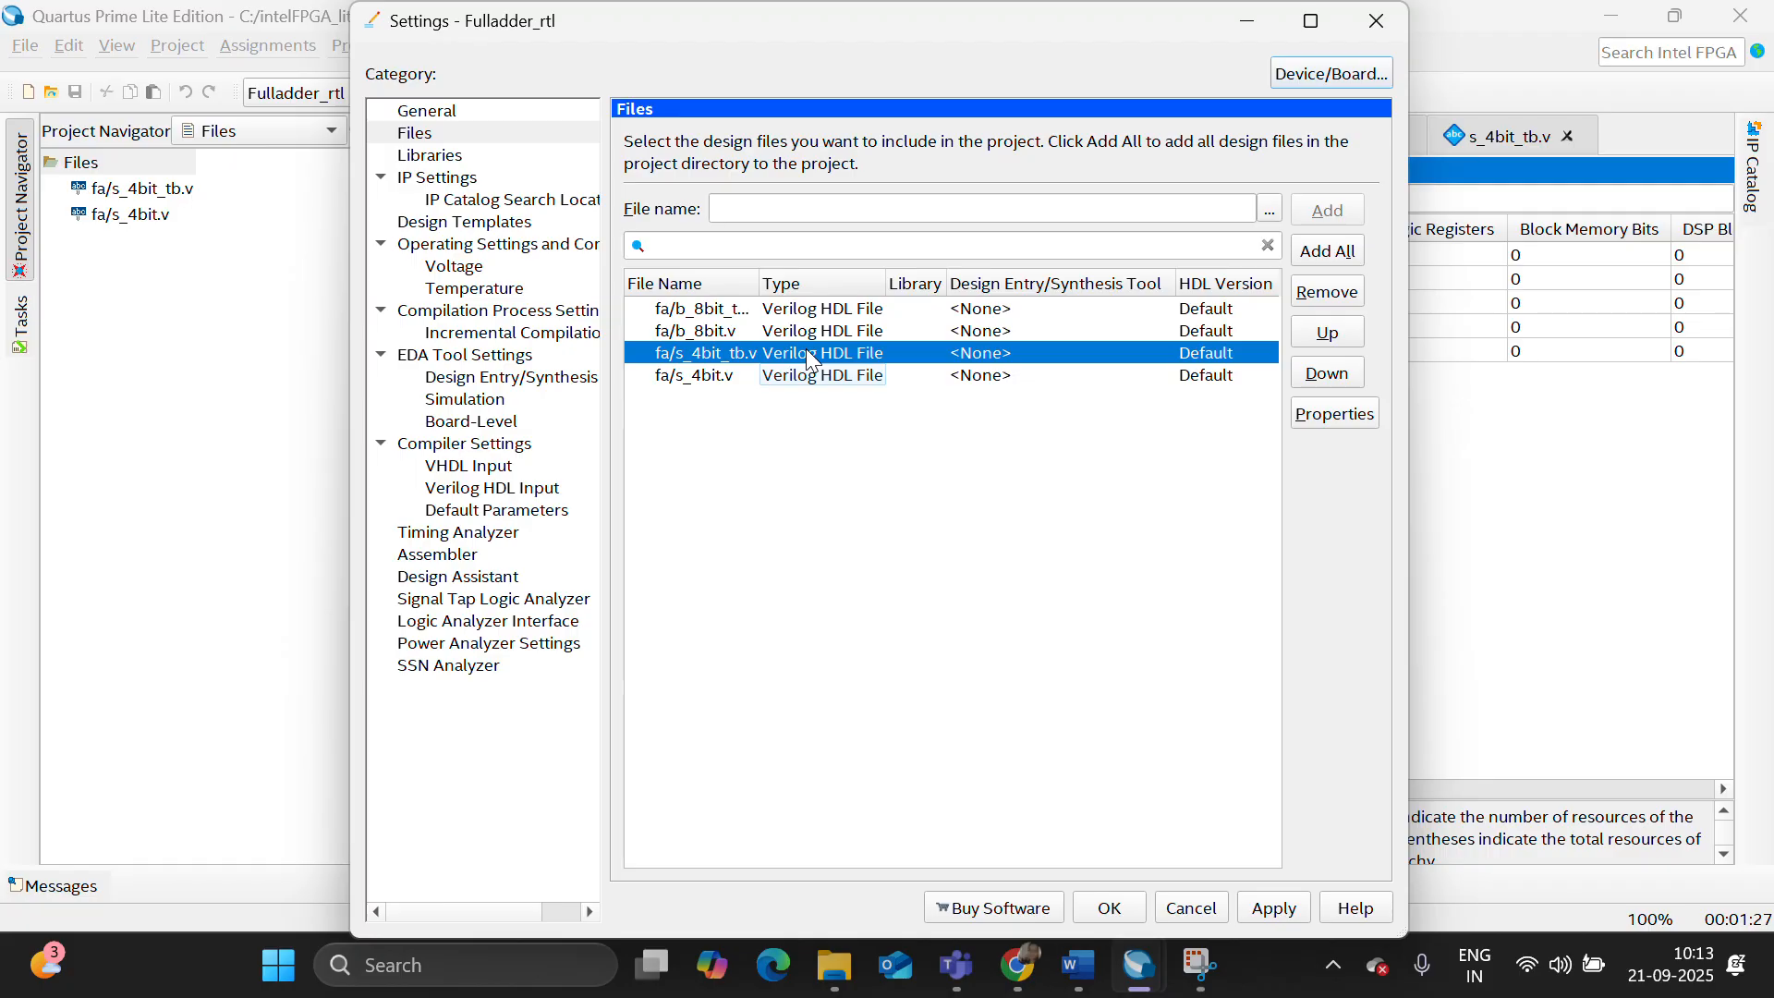
left_click(842, 383)
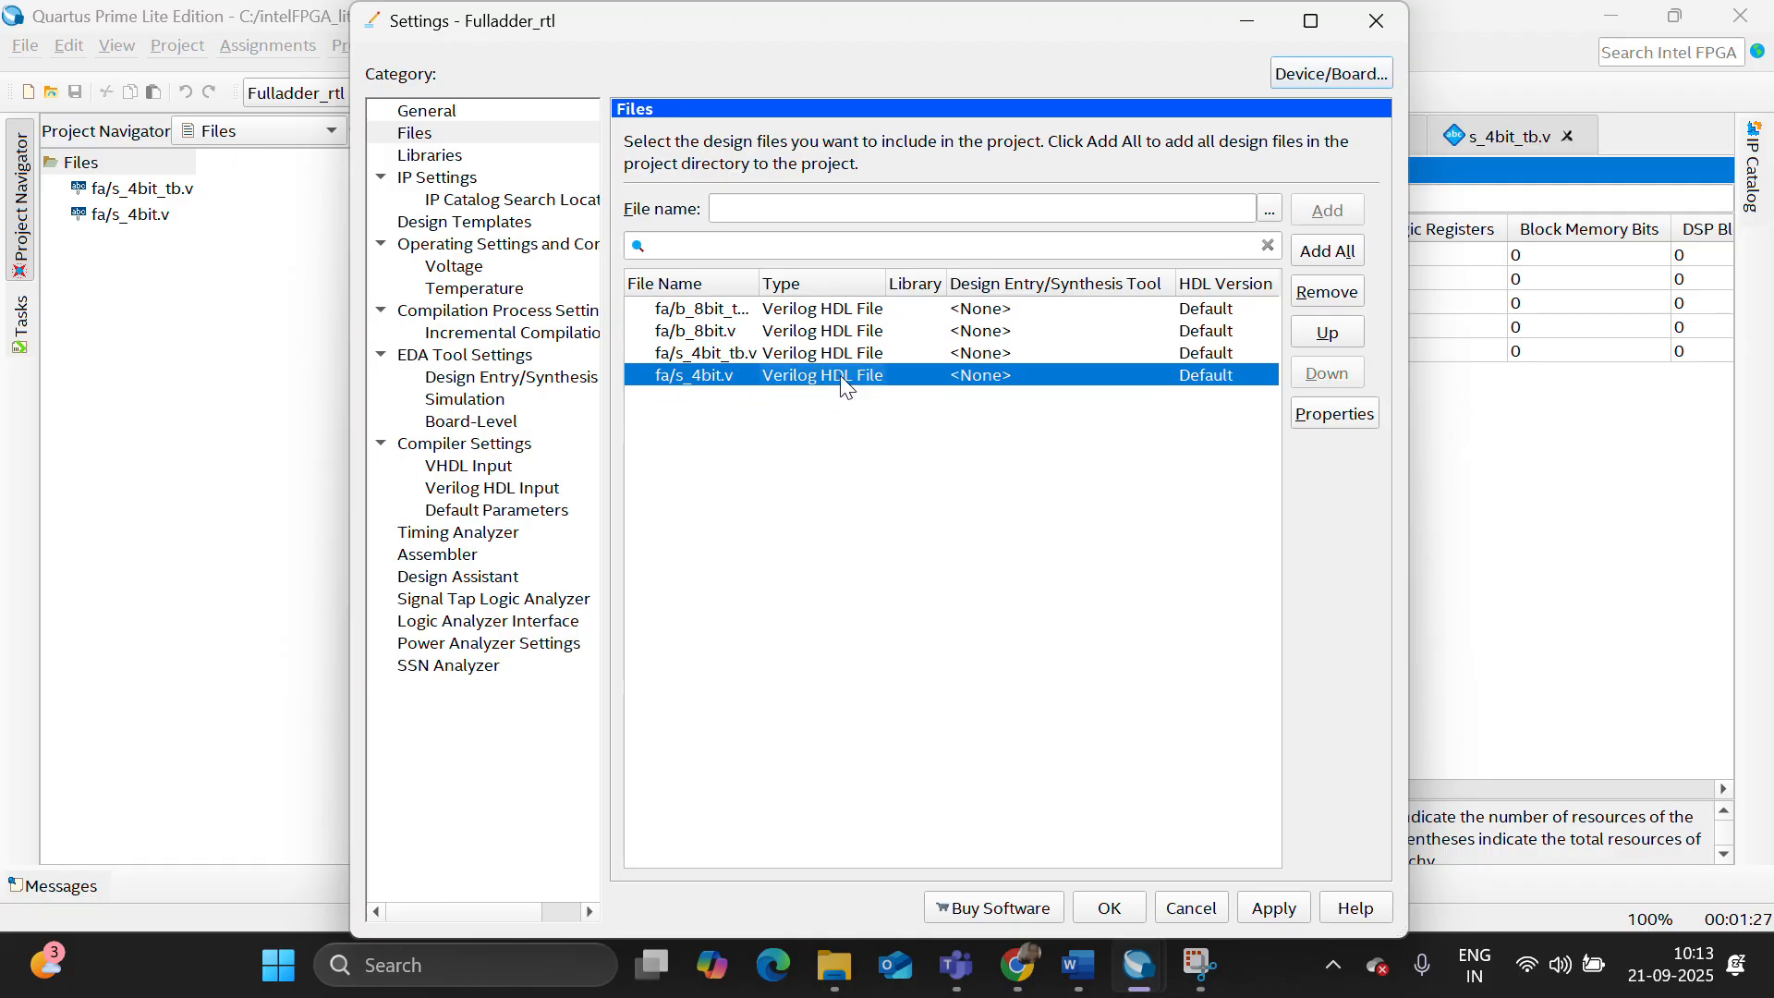
left_click(825, 361, "shift")
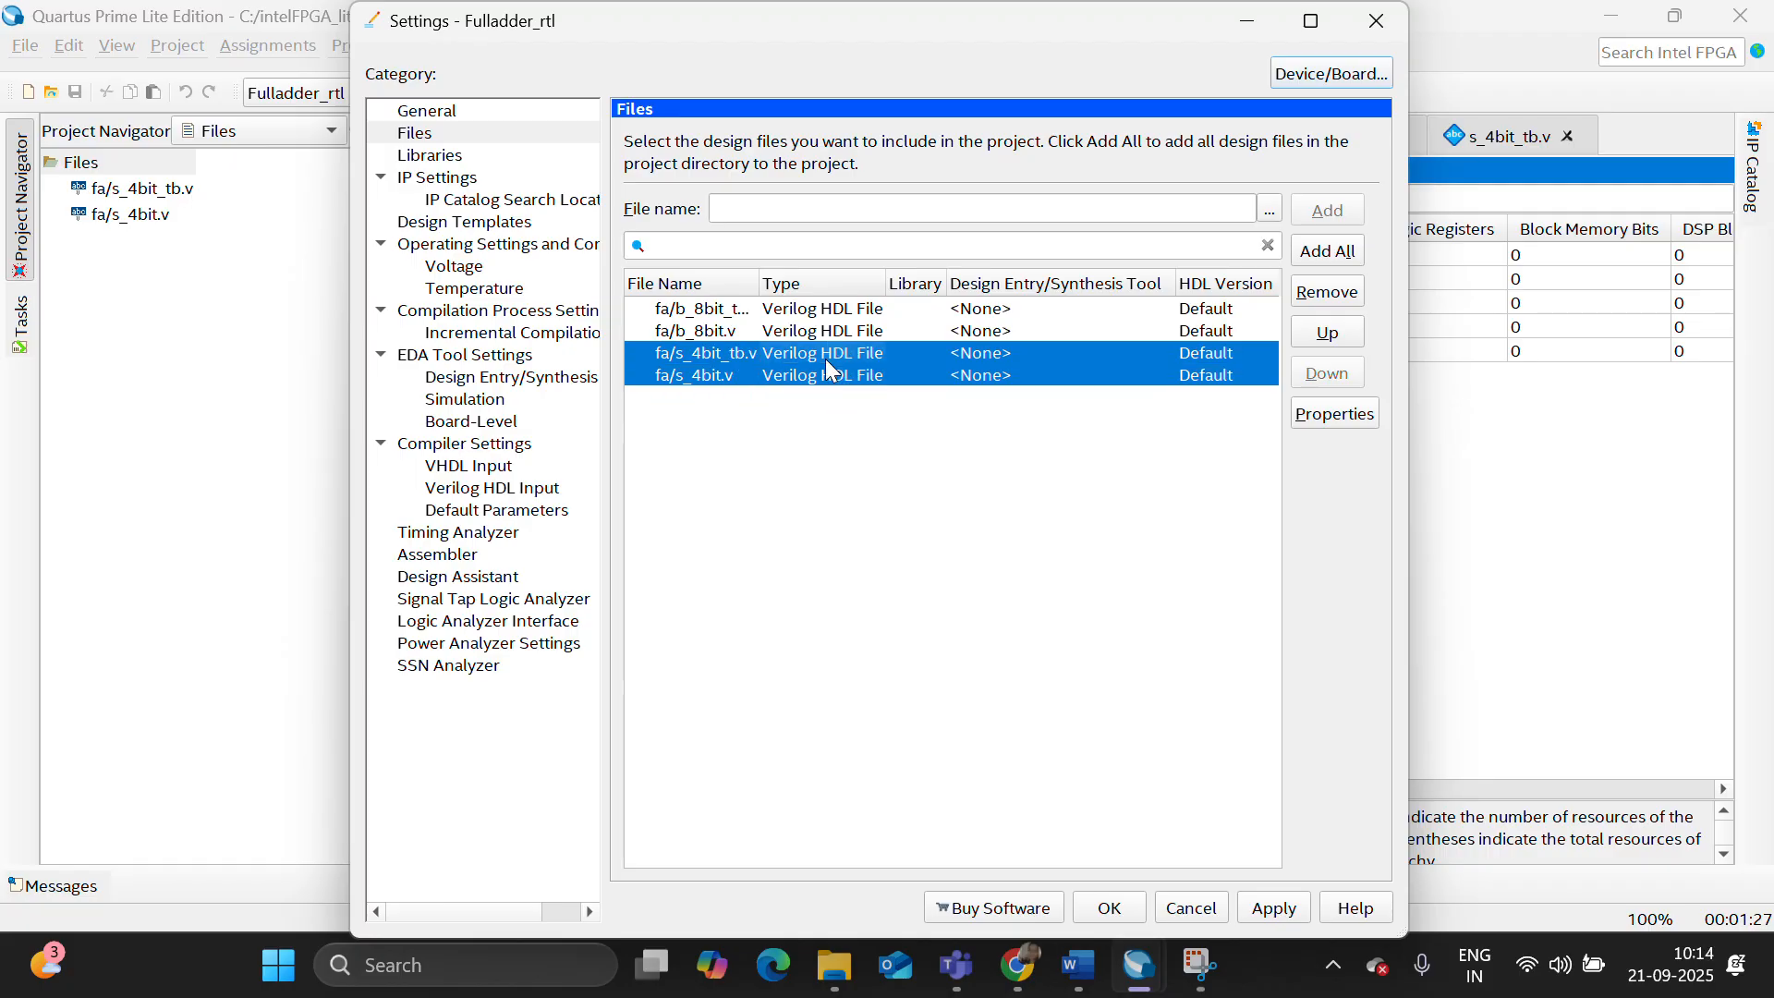
left_click(1325, 292)
left_click(1099, 908)
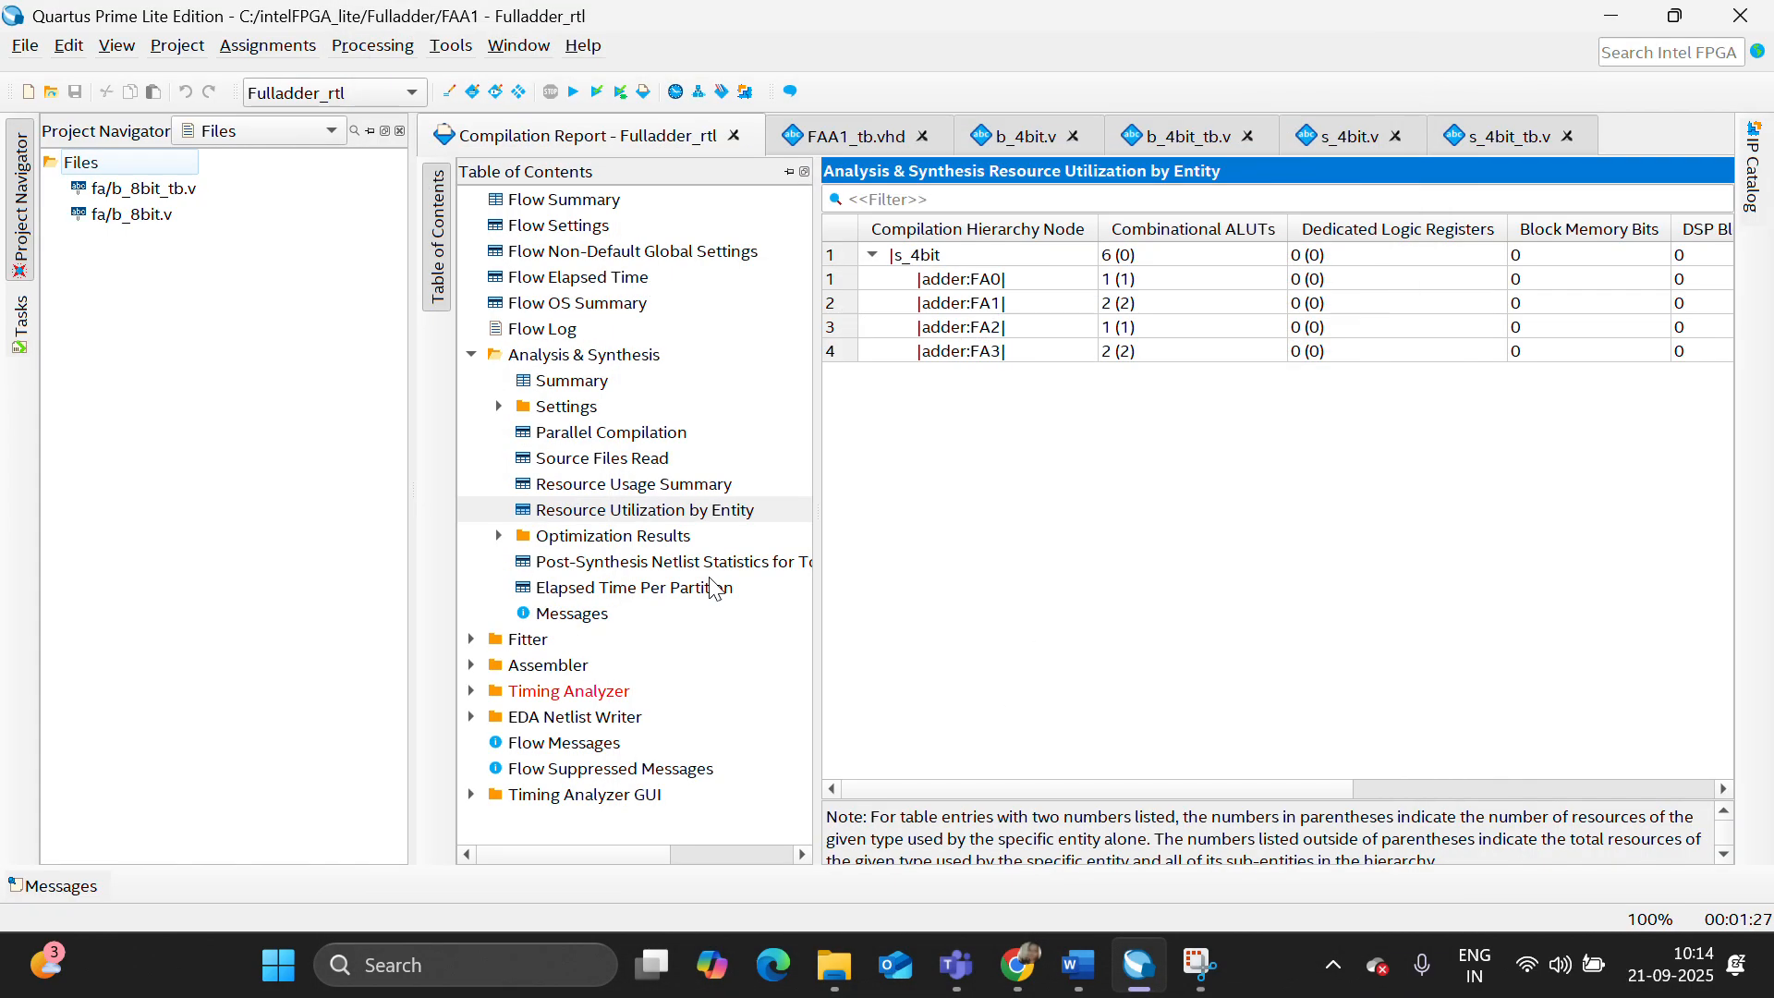
- Set b_8bit.v as the top-level entity and start a full compilation
left_click(136, 214)
right_click(140, 213)
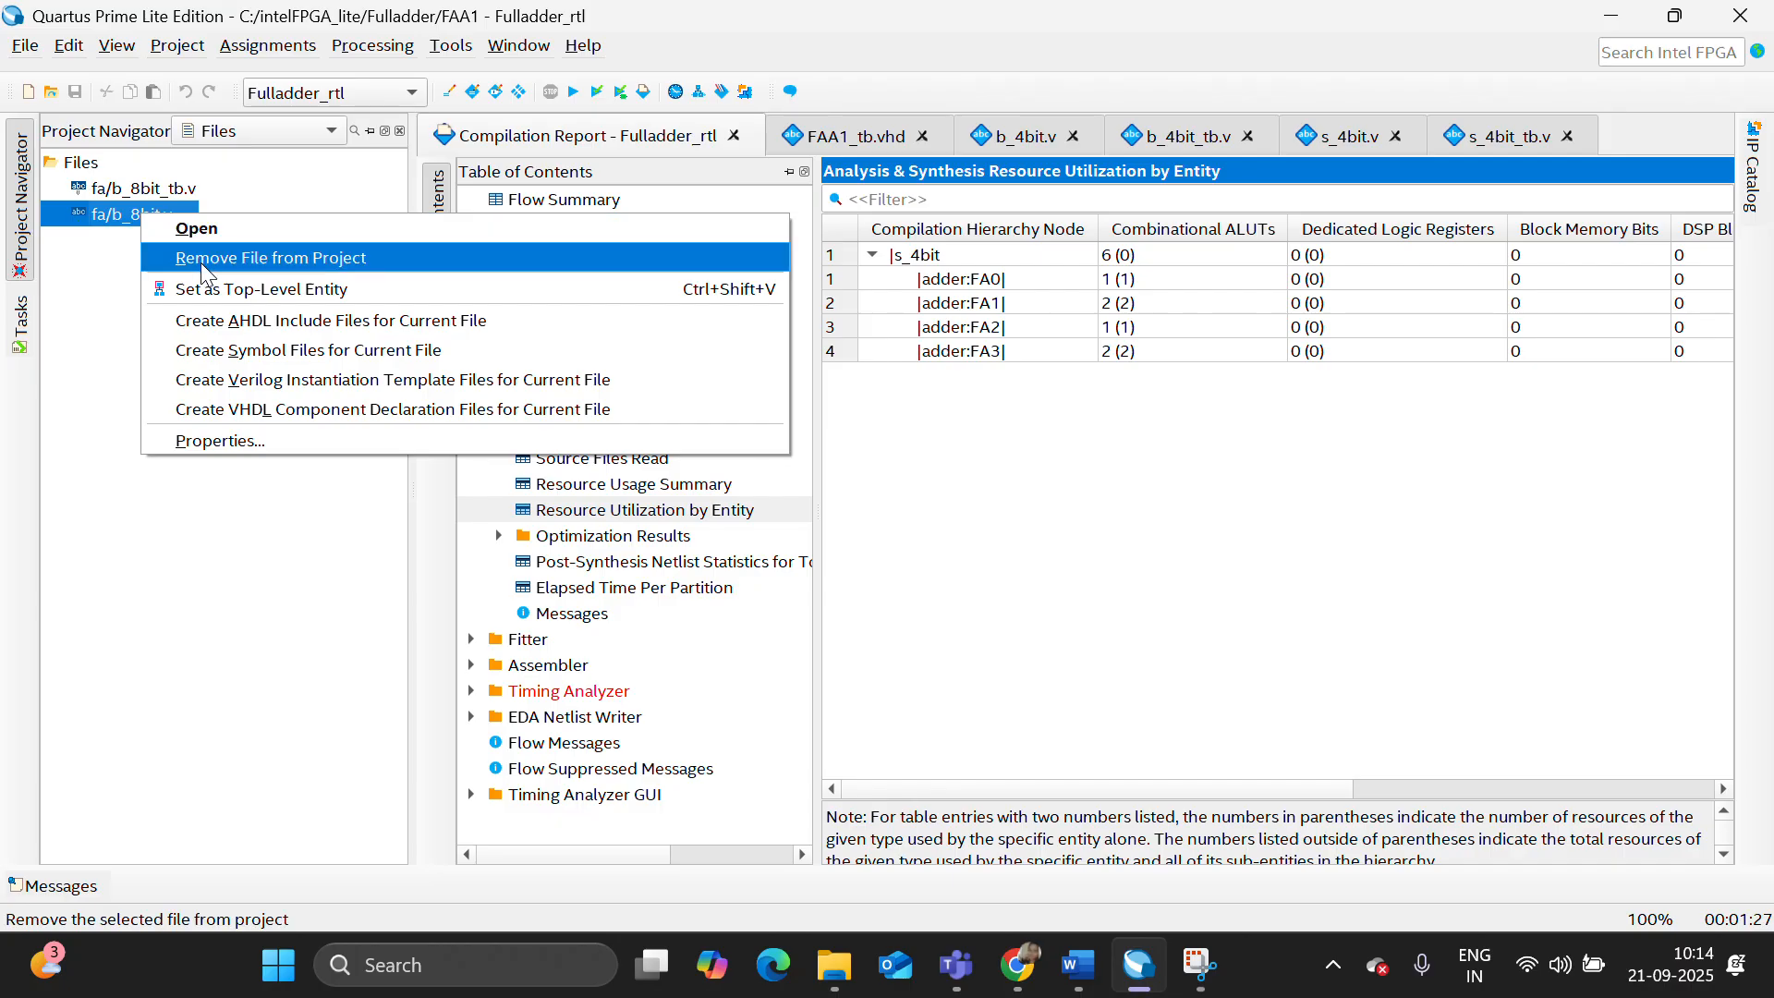
left_click(207, 289)
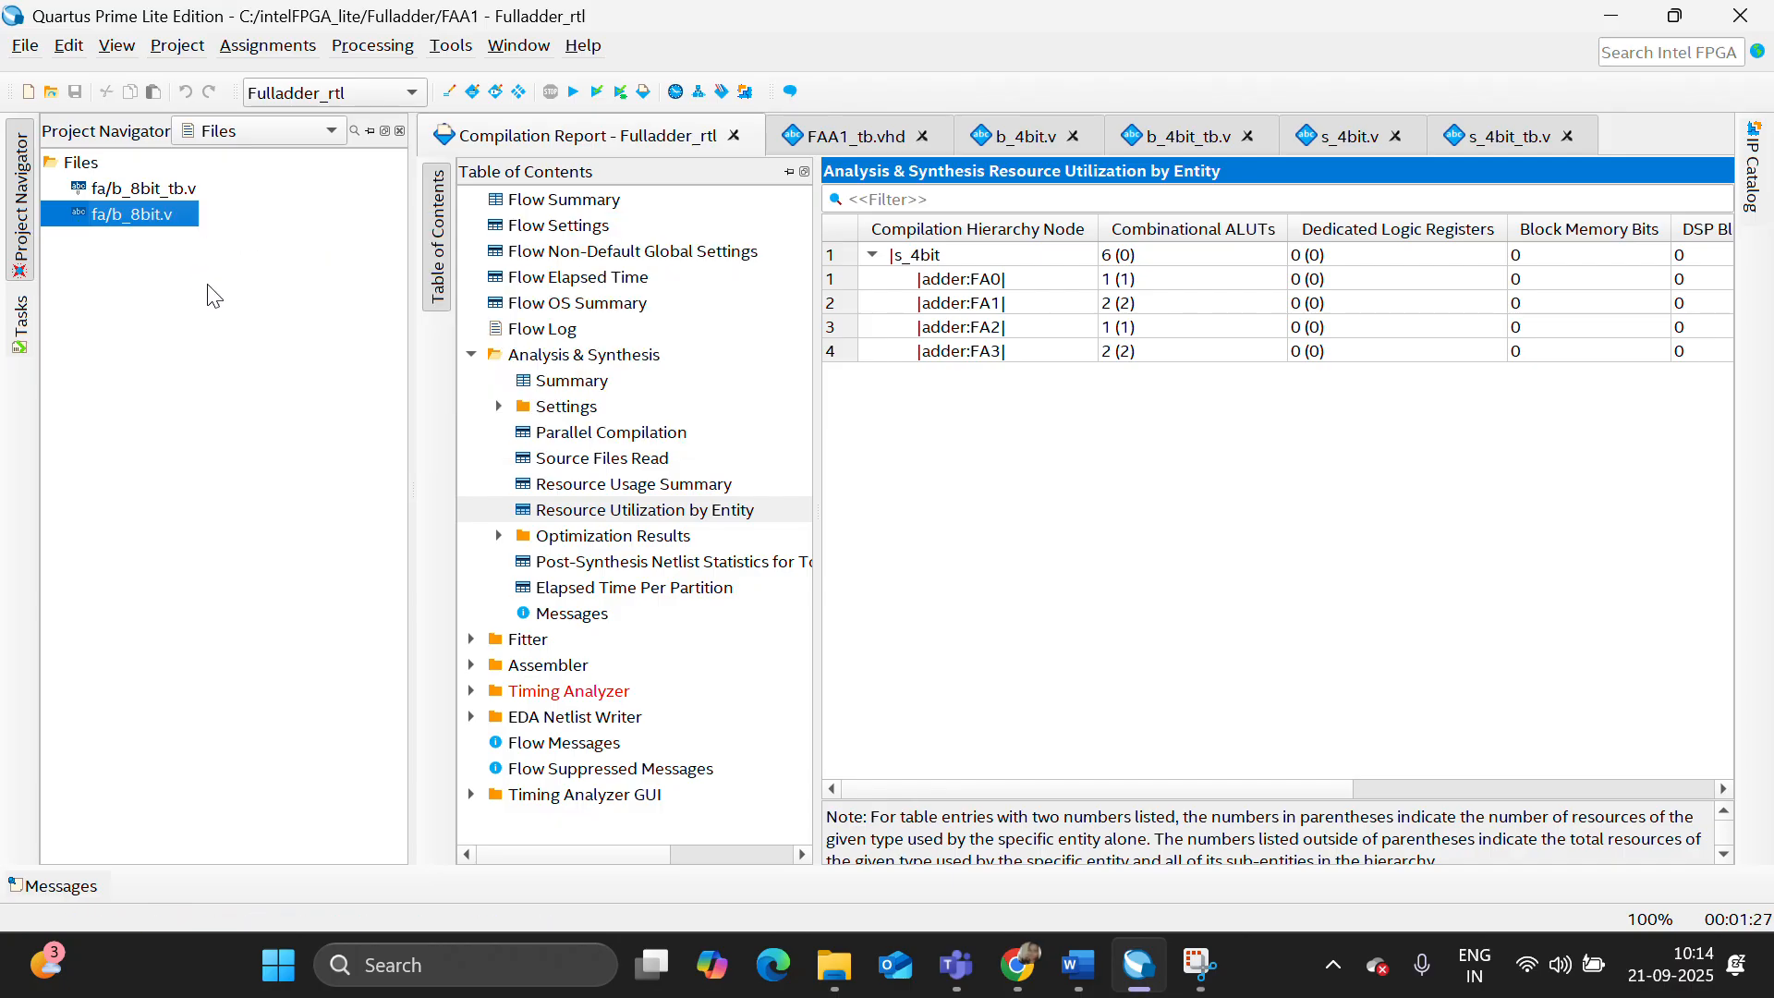
left_click(580, 94)
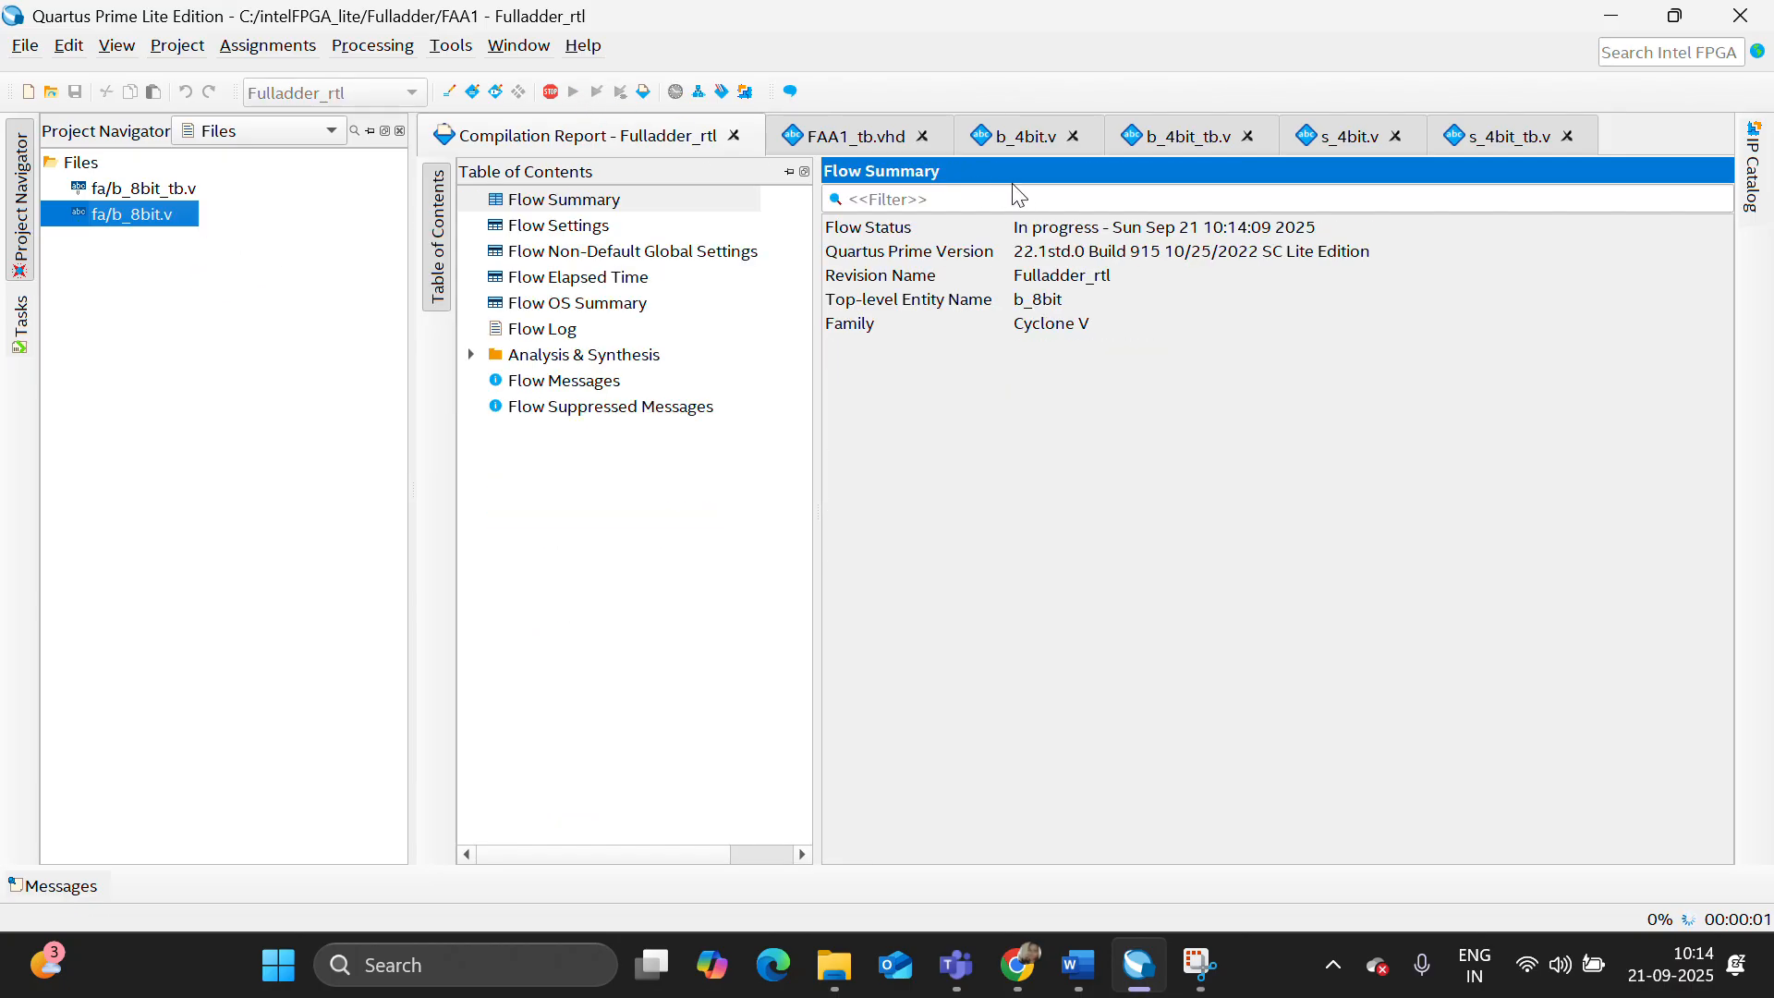
- Open b_8bit.v and b_8bit_tb.v and review the 8-bit adder code and its test cases
double_click(163, 213)
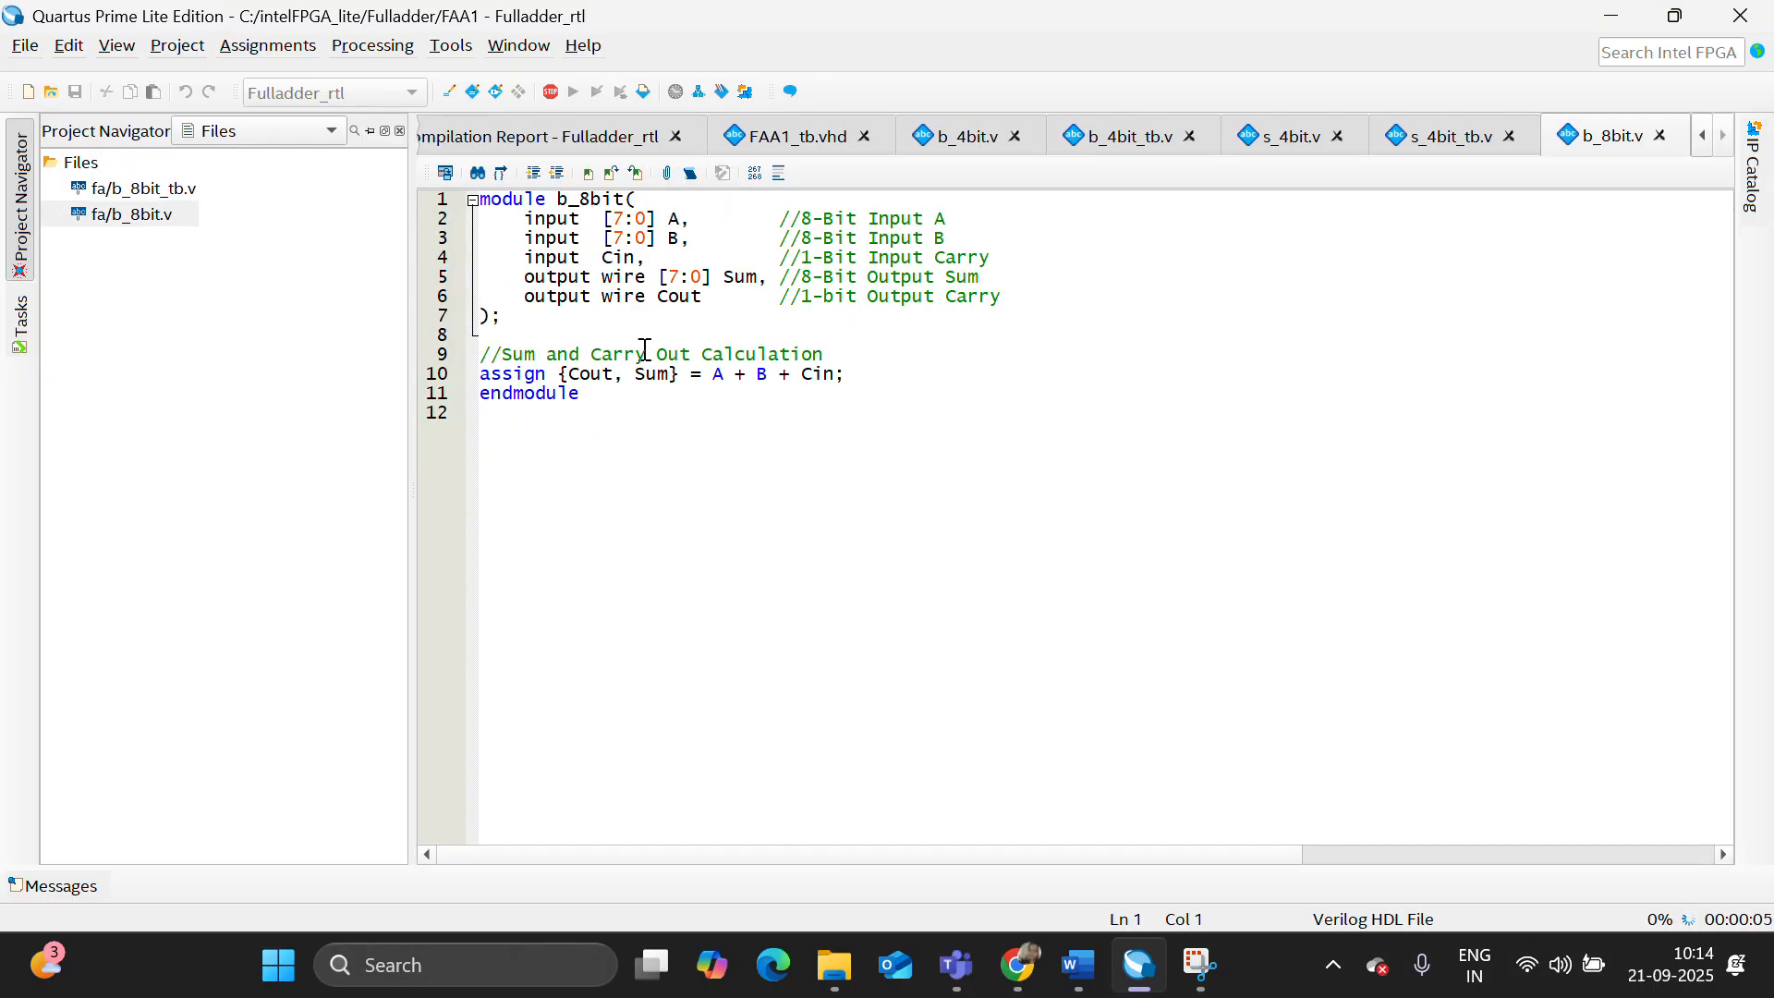
double_click(172, 190)
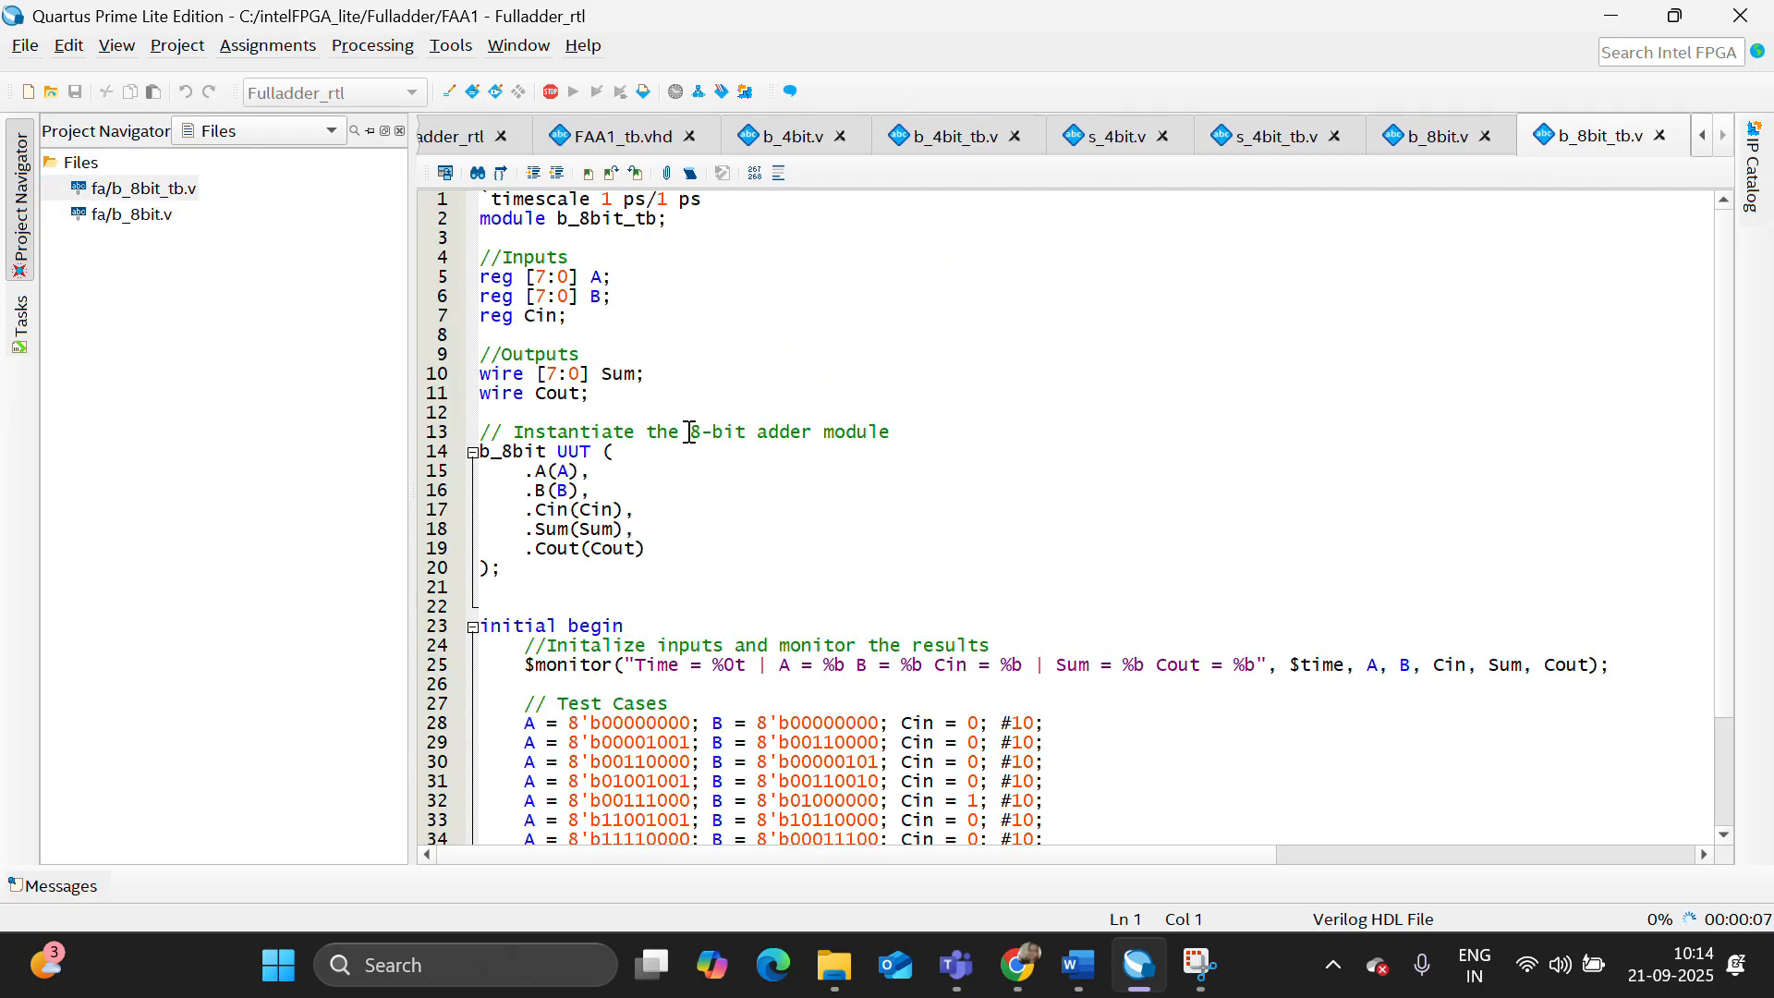
scroll(689, 430, "down", 3)
scroll(713, 382, "up", 3)
- Close the open source files s_4bit_tb.v, b_4bit_tb.v, b_4bit.v and FAA1_tb.vhd
left_click(1336, 137)
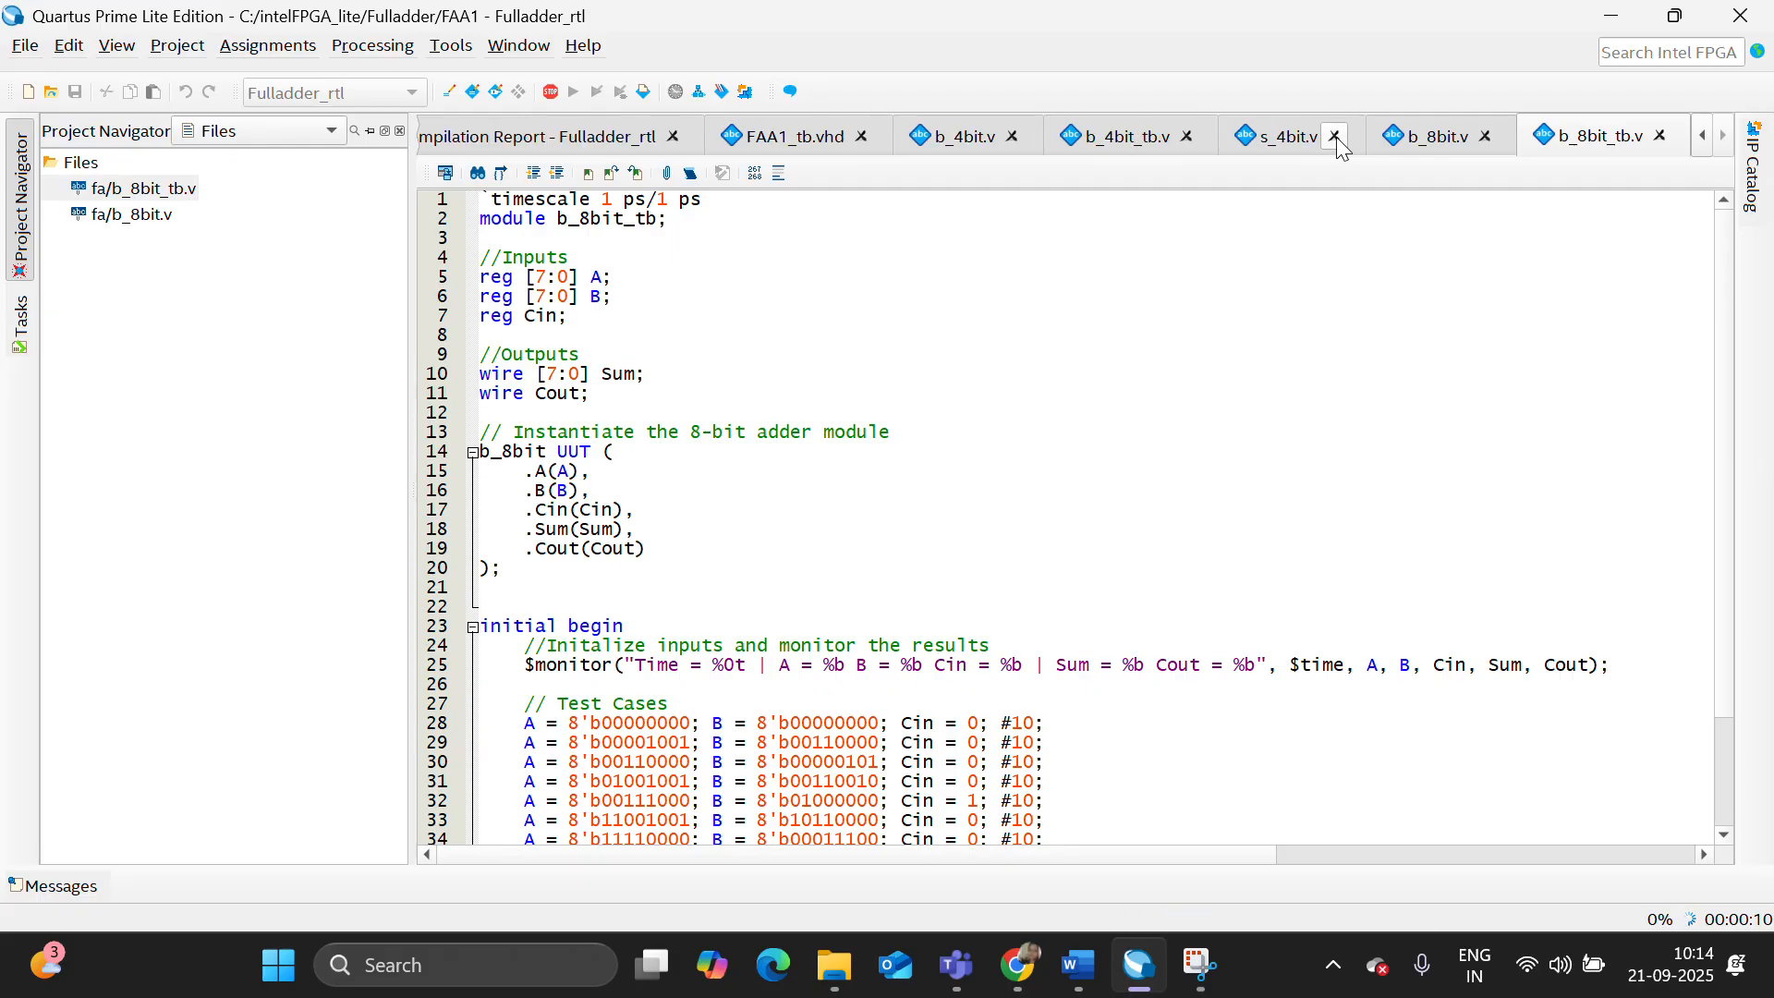
left_click(1189, 137)
left_click(1039, 138)
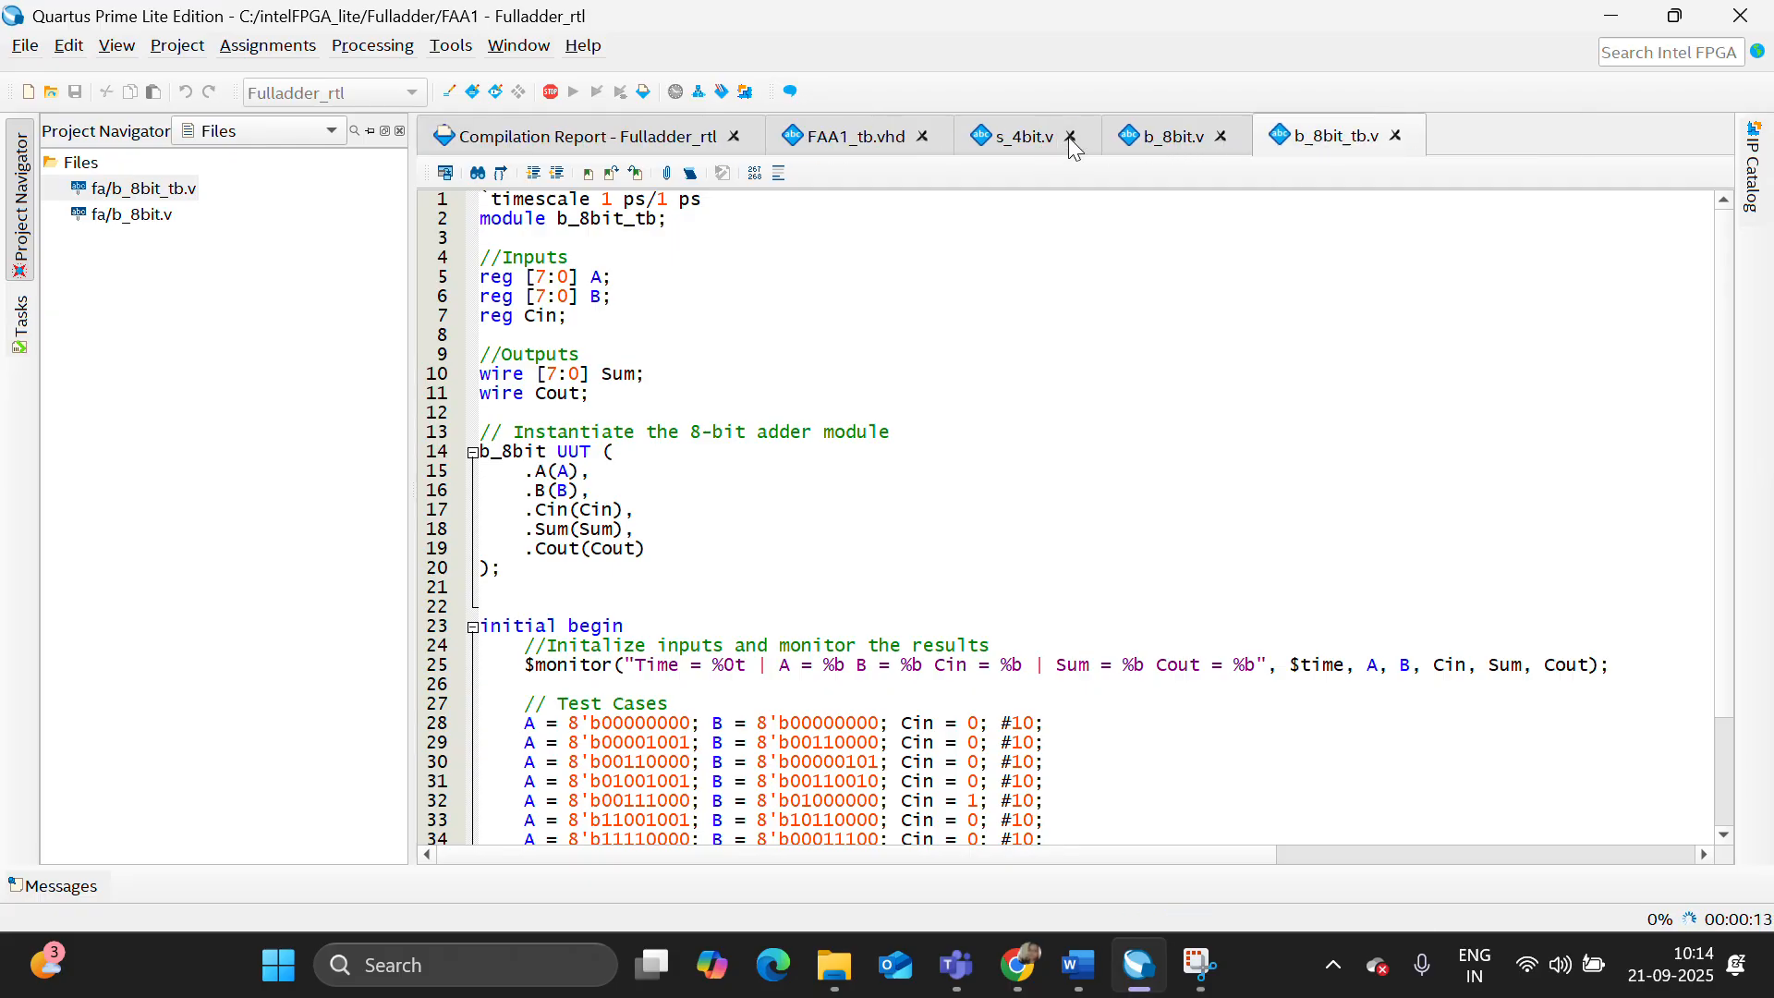
left_click(922, 138)
- Examine the Analysis & Synthesis Resource Utilization by Entity report for the b_8bit design
left_click(605, 144)
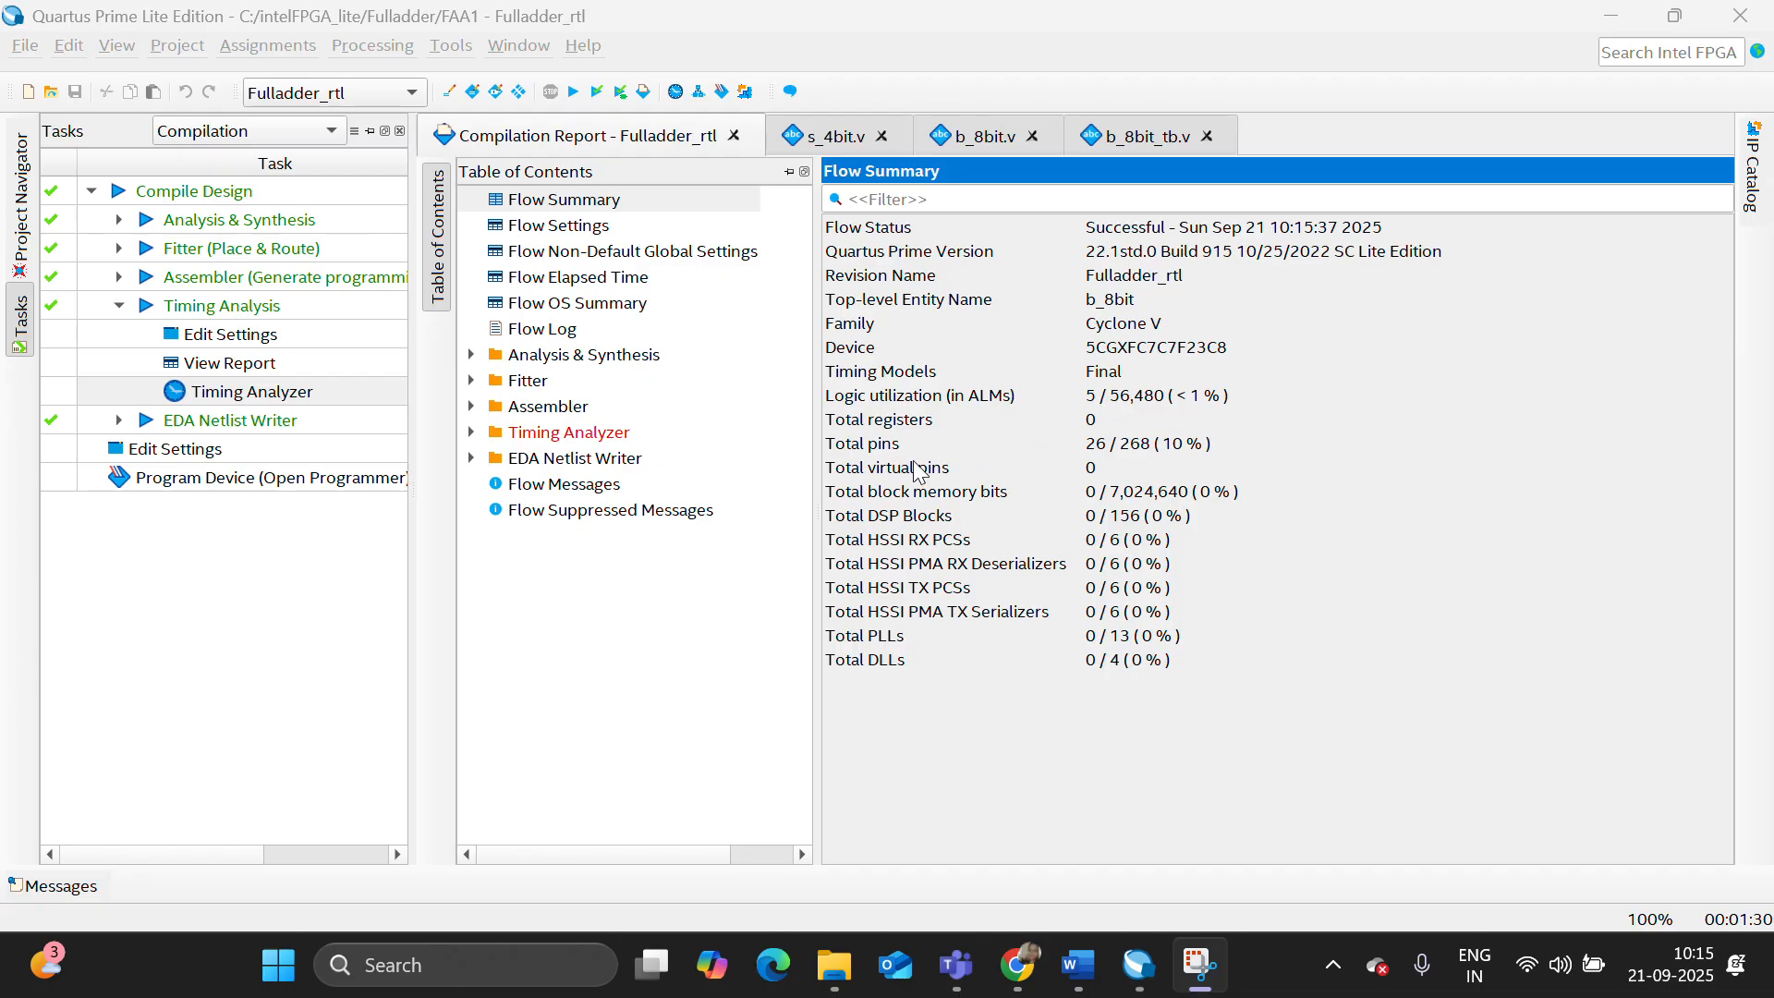
left_click(471, 356)
left_click(636, 511)
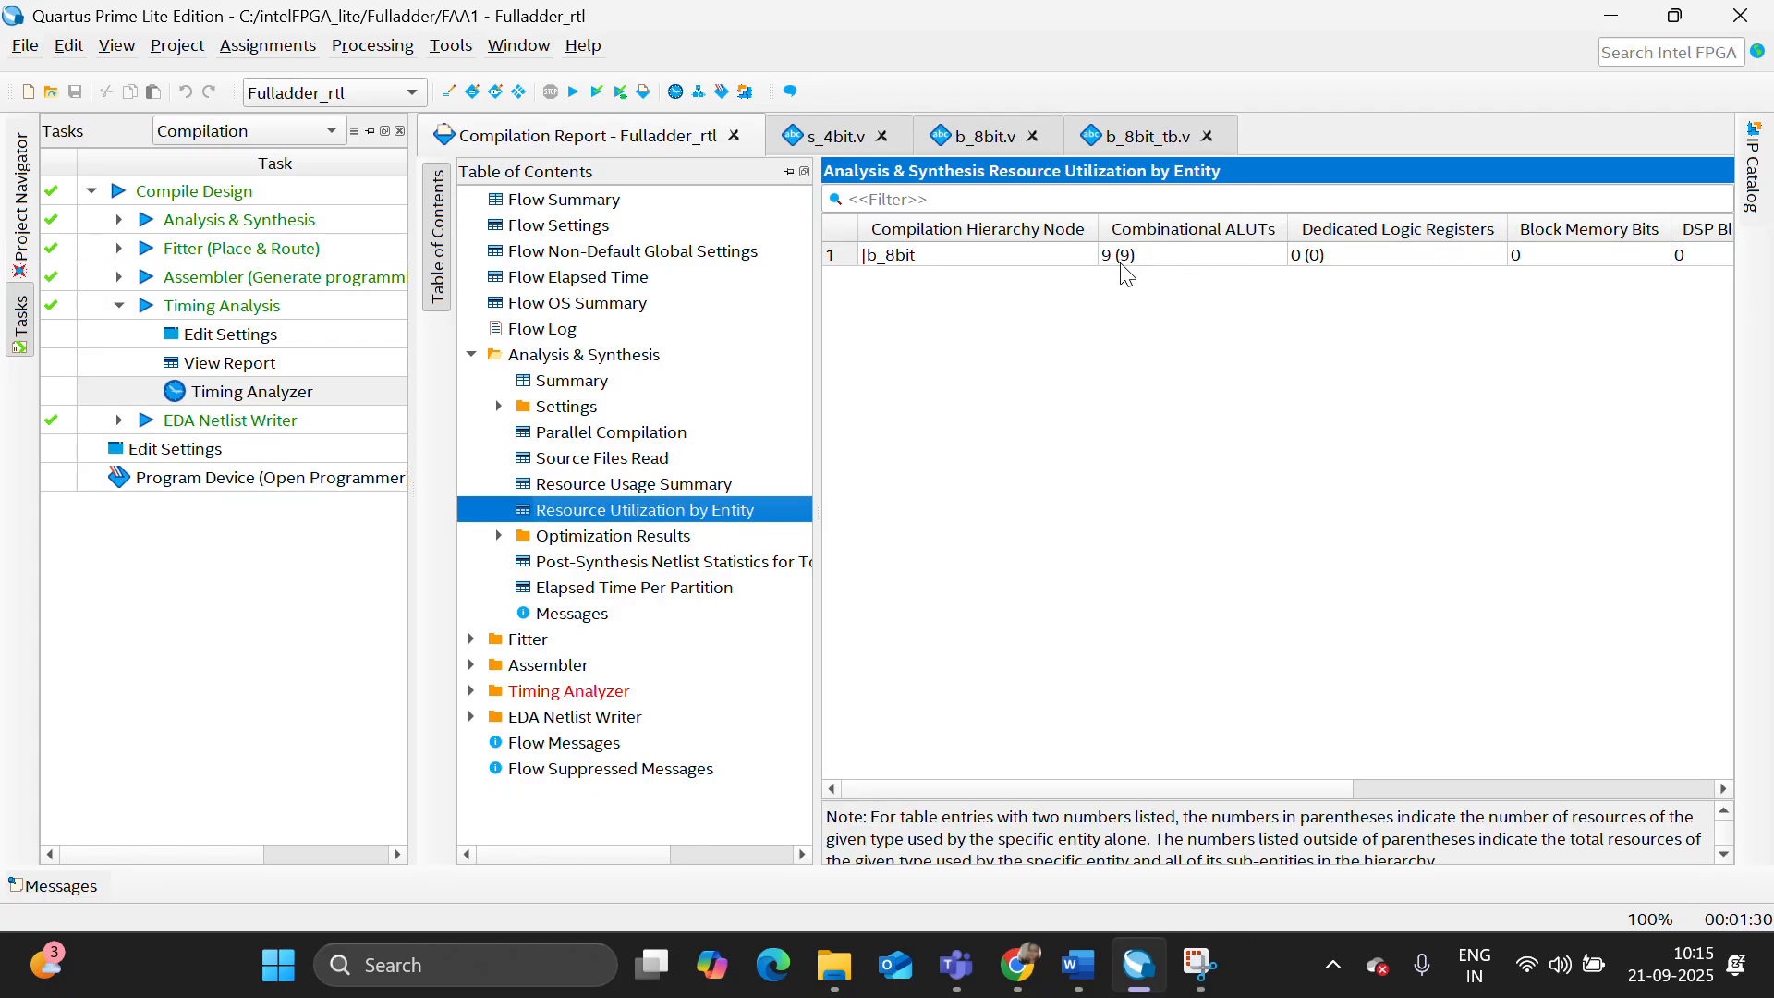
- Open the Timing Analyzer for the compiled b_8bit design and generate a Report Path report
double_click(314, 390)
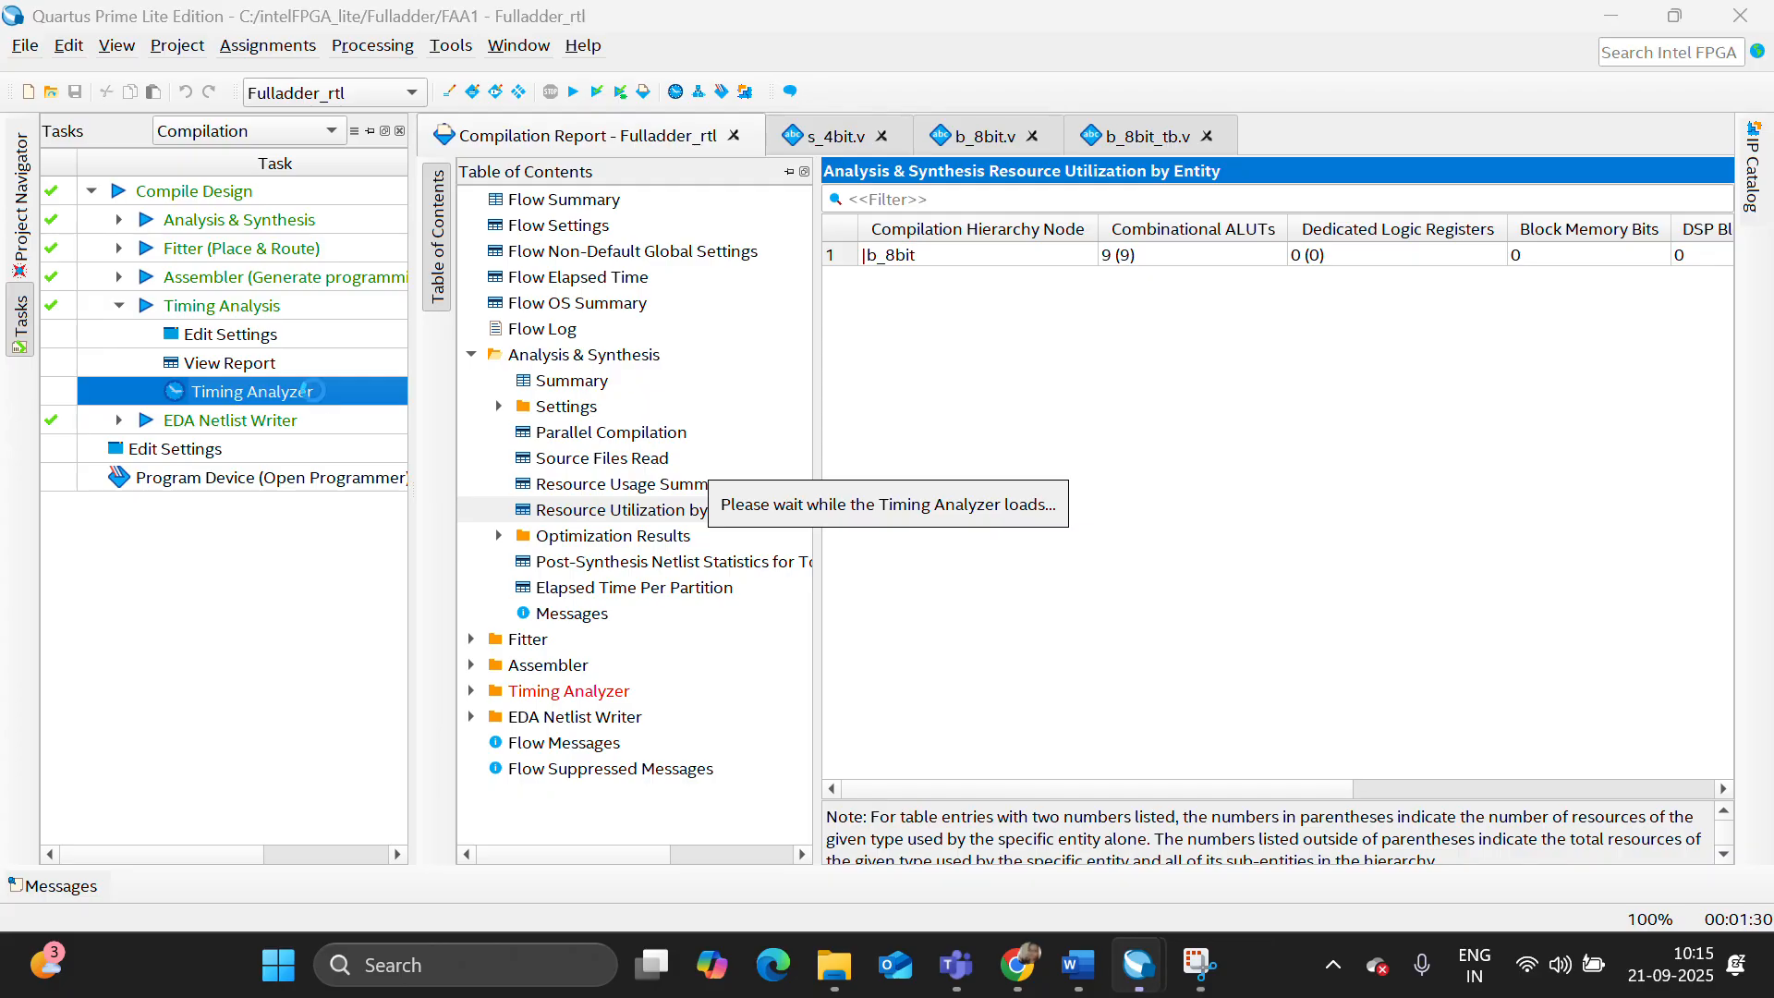
scroll(174, 666, "down", 6)
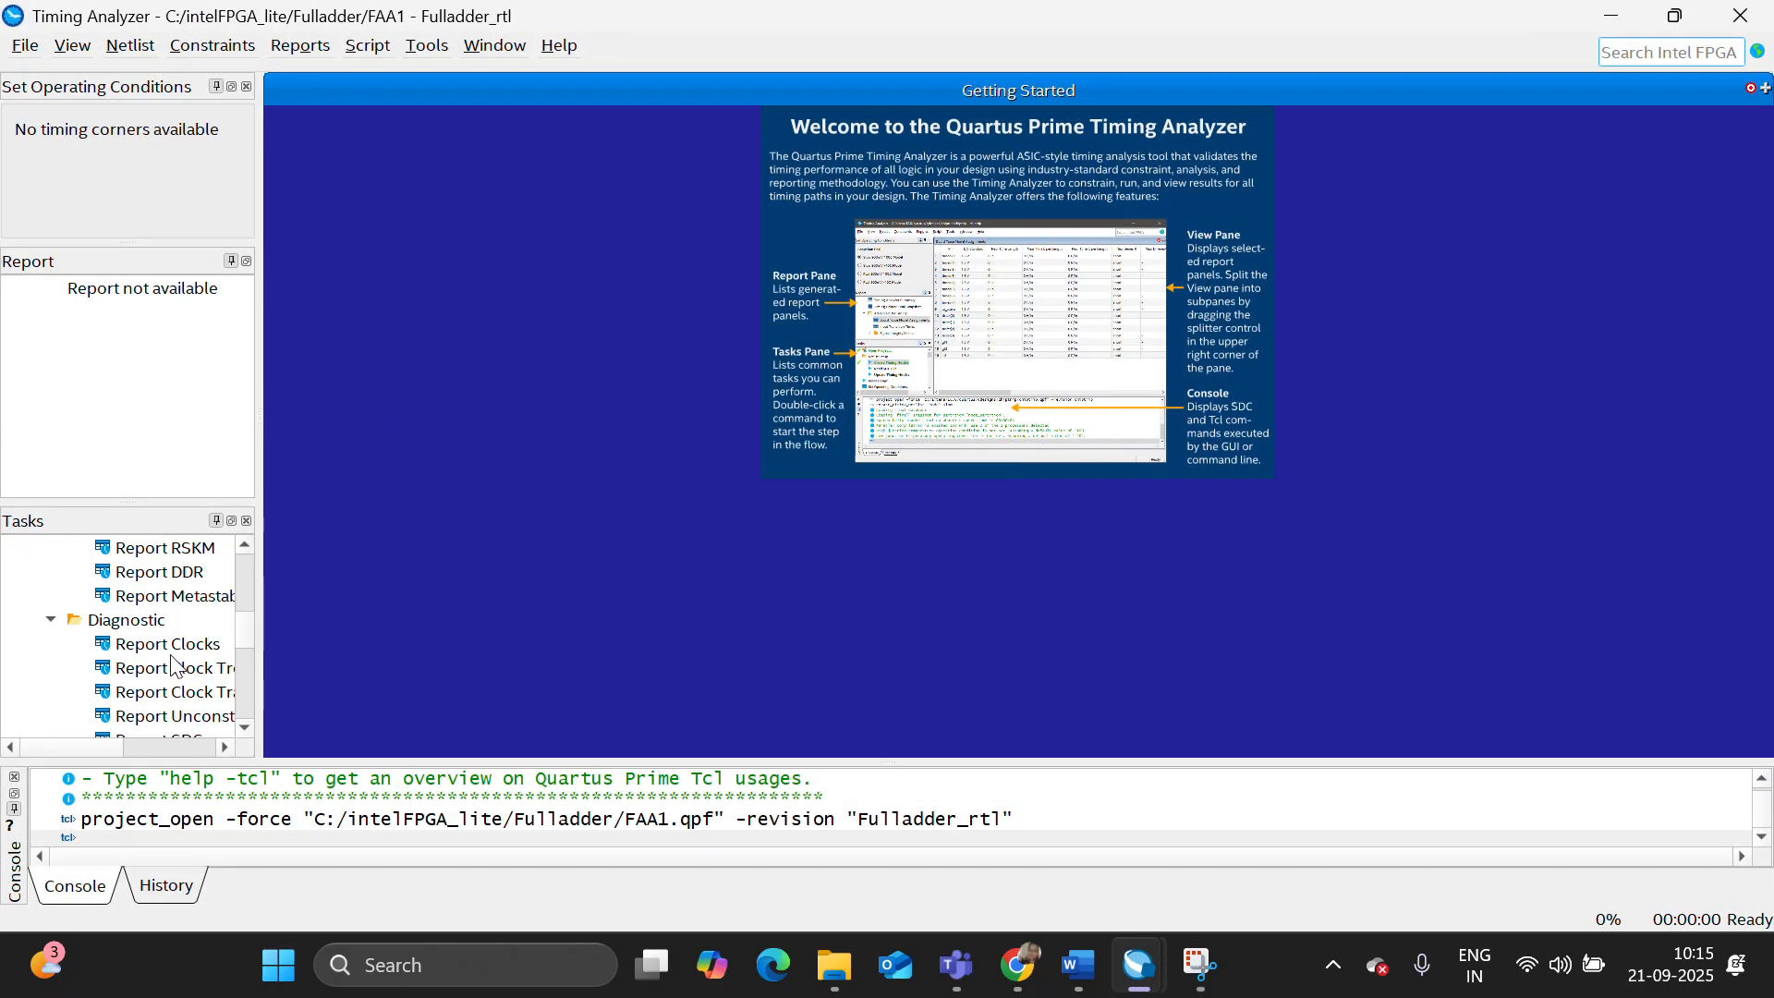
scroll(174, 665, "down", 3)
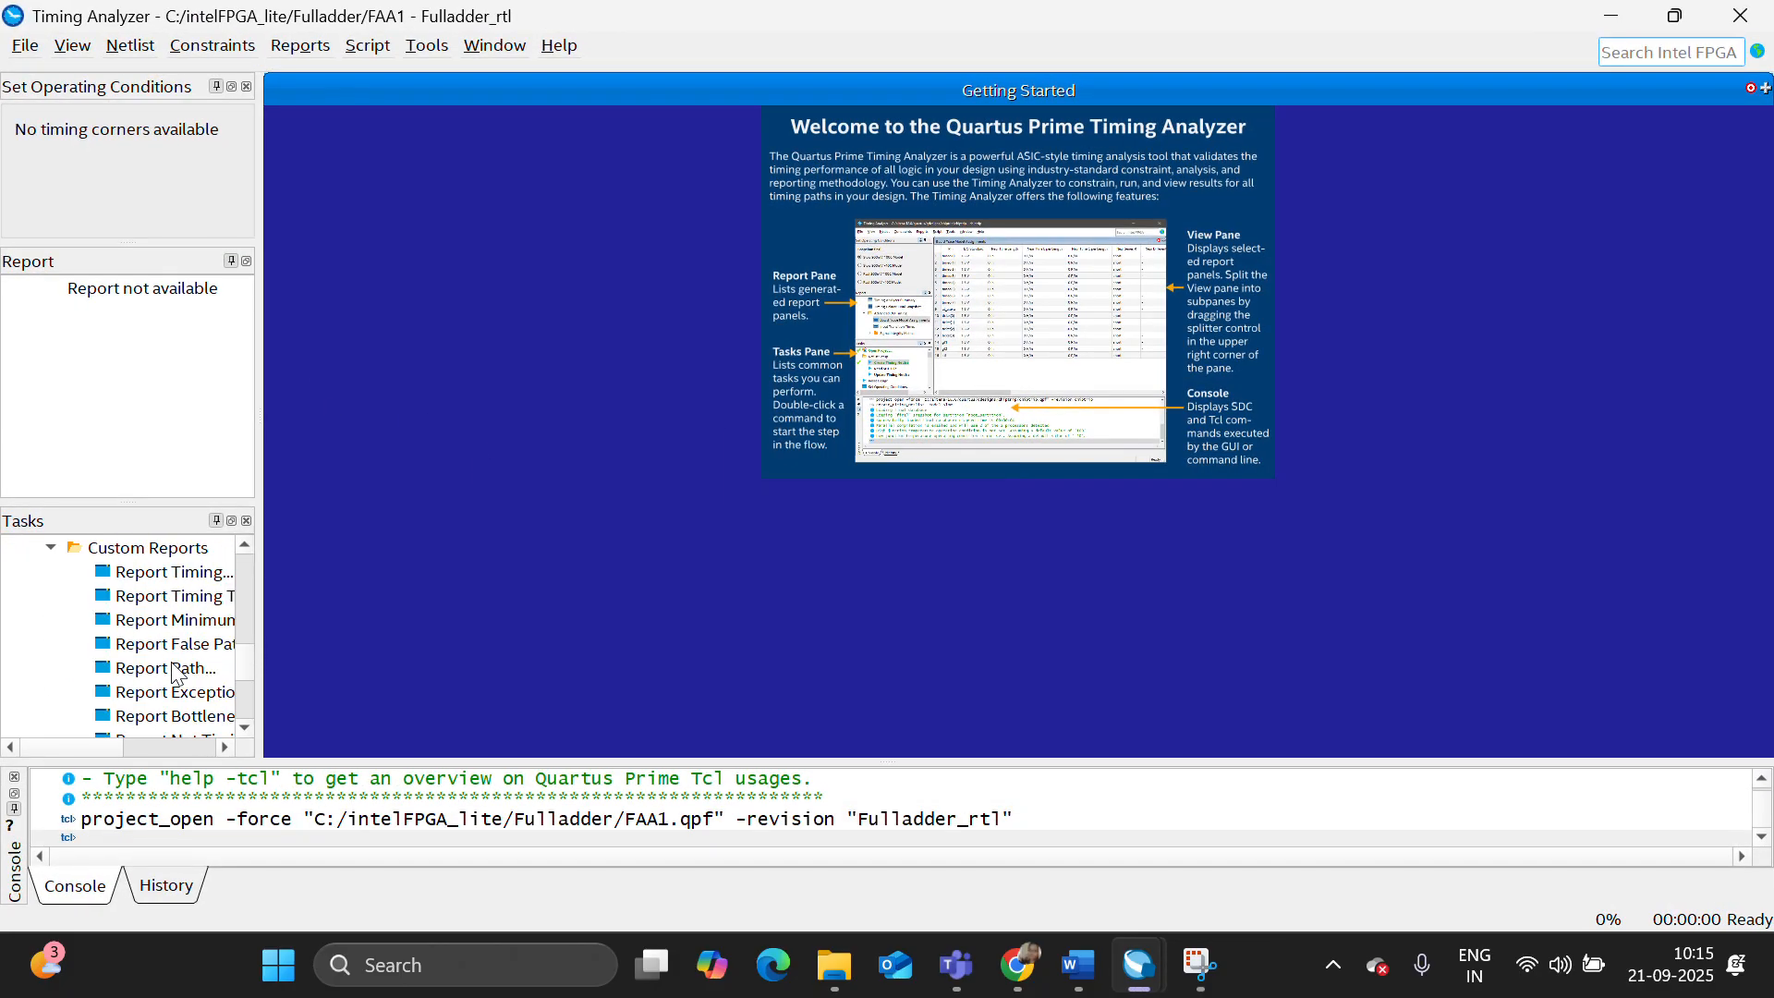
double_click(173, 667)
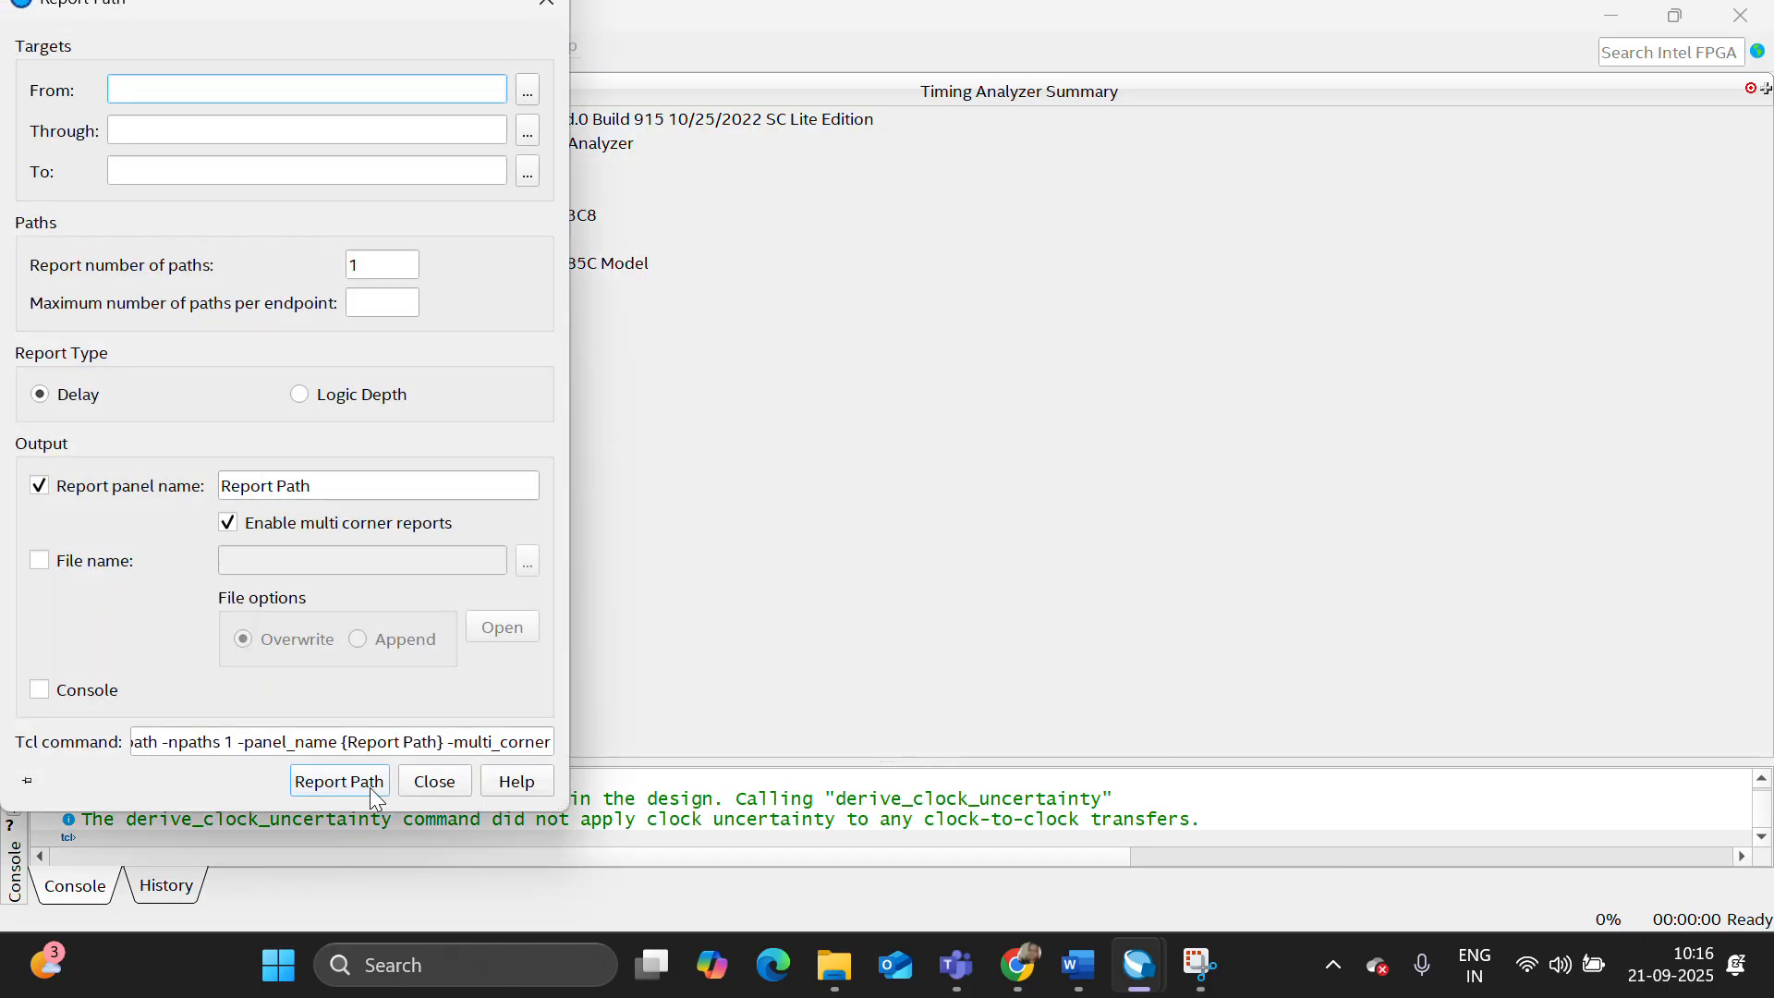
left_click(369, 785)
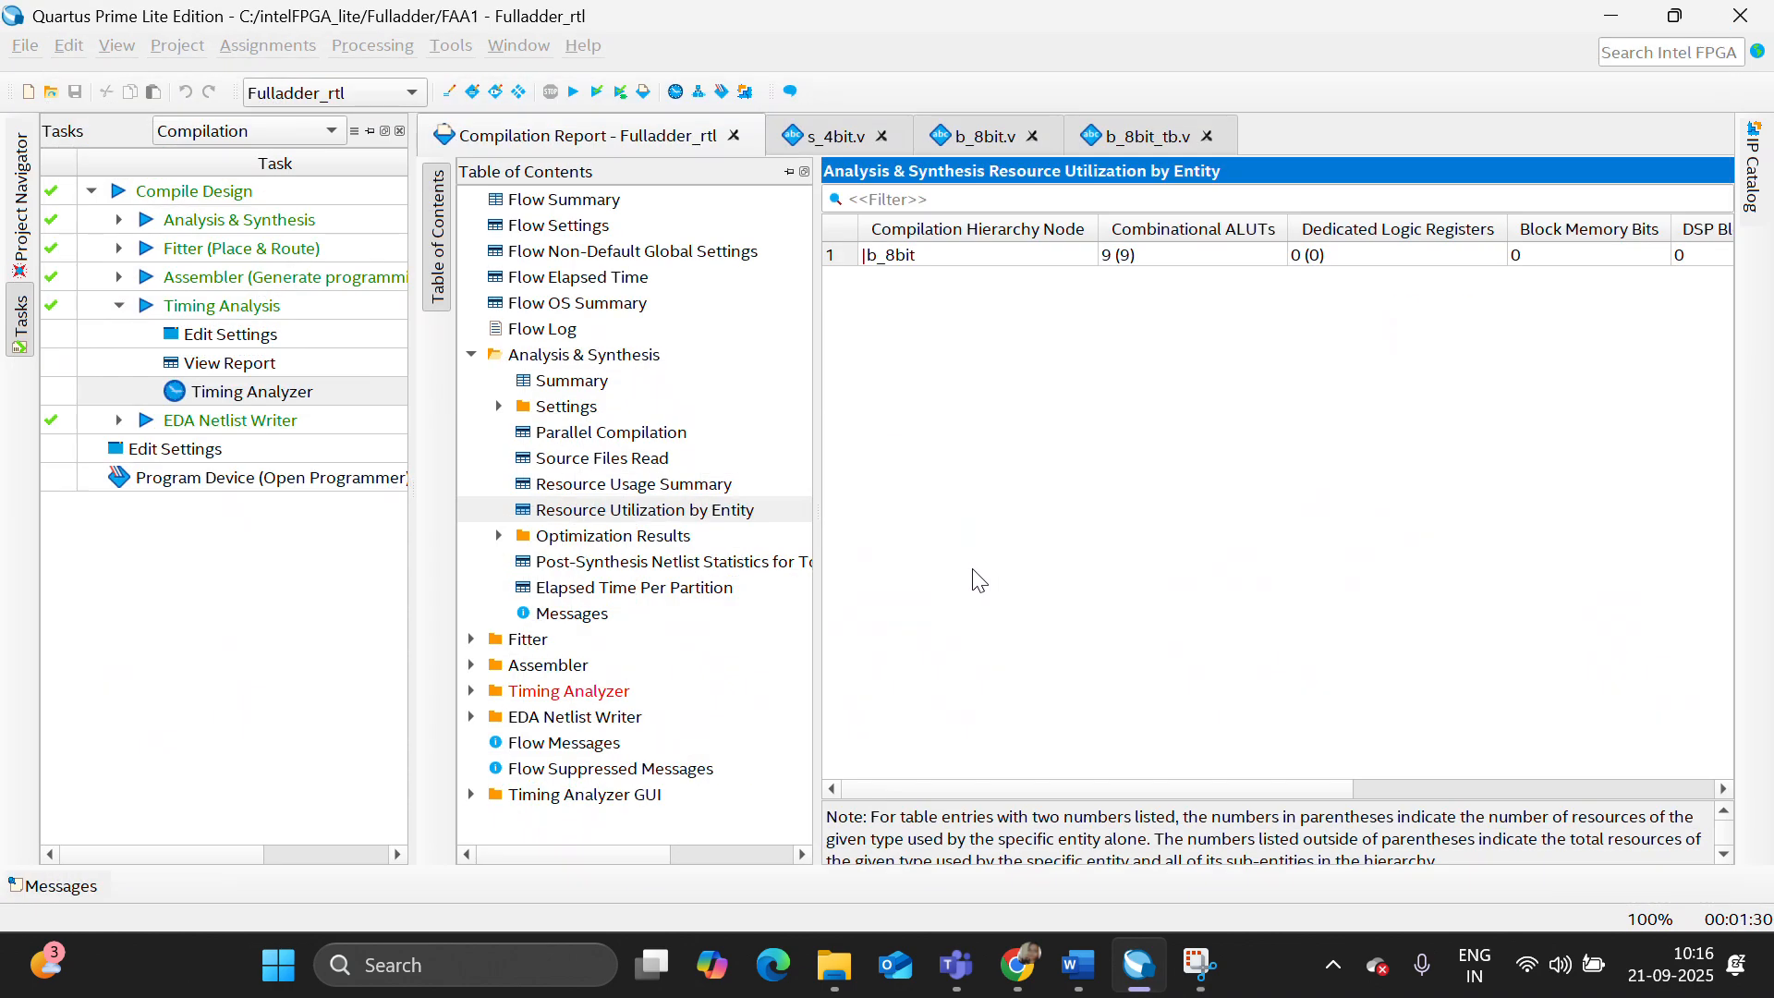
- Launch the RTL simulation of the b_8bit design in Questa
left_click(21, 203)
left_click(451, 48)
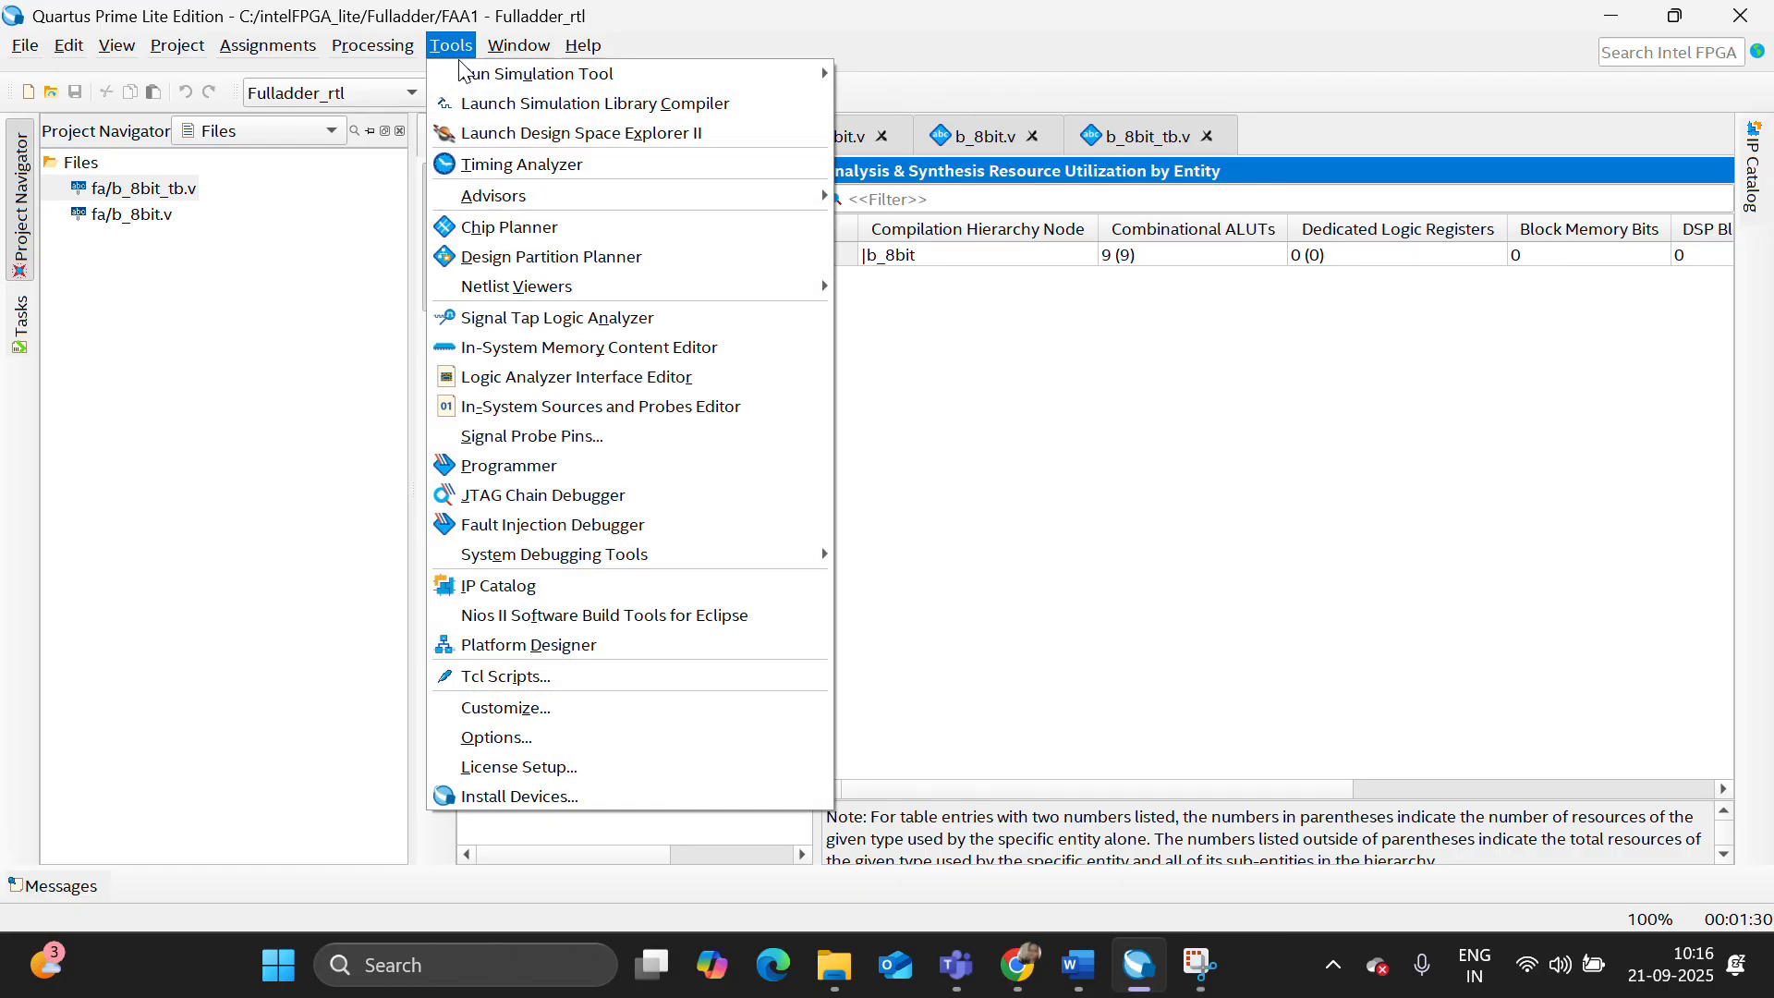
mouse_move(634, 71)
left_click(846, 70)
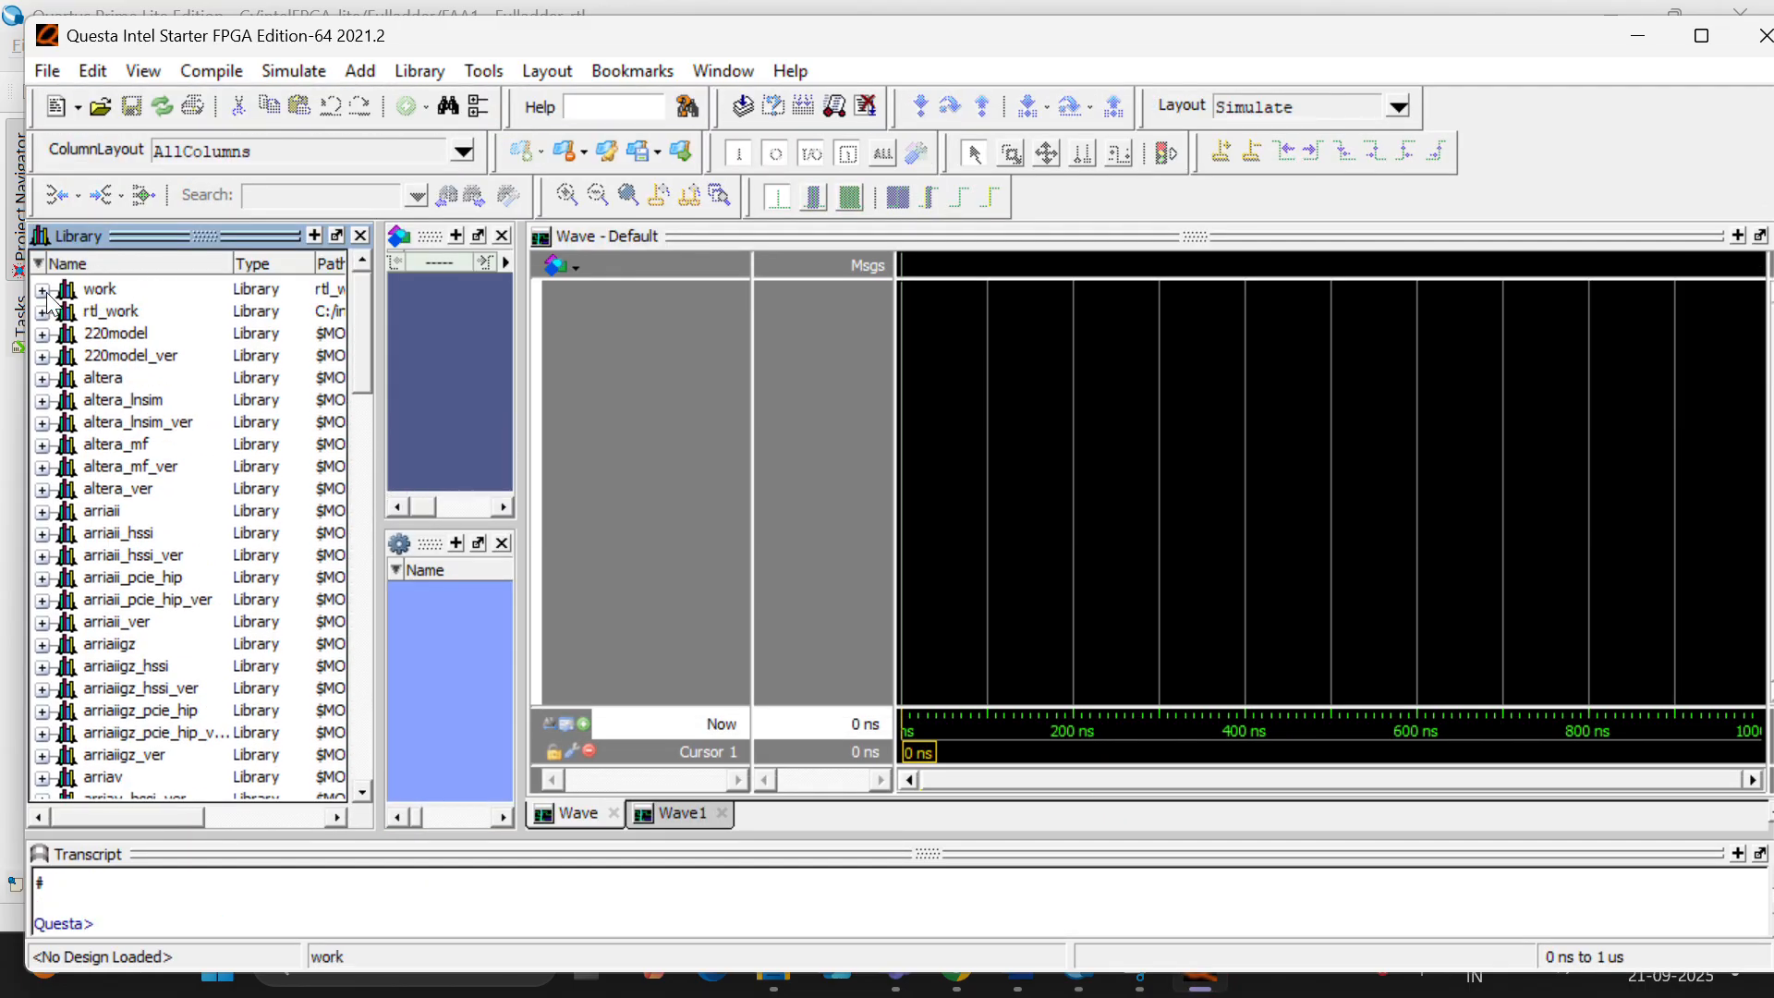
- Compile the testbench b_8bit_tb.v from the Fulladder project's fa folder into the work library
left_click(42, 290)
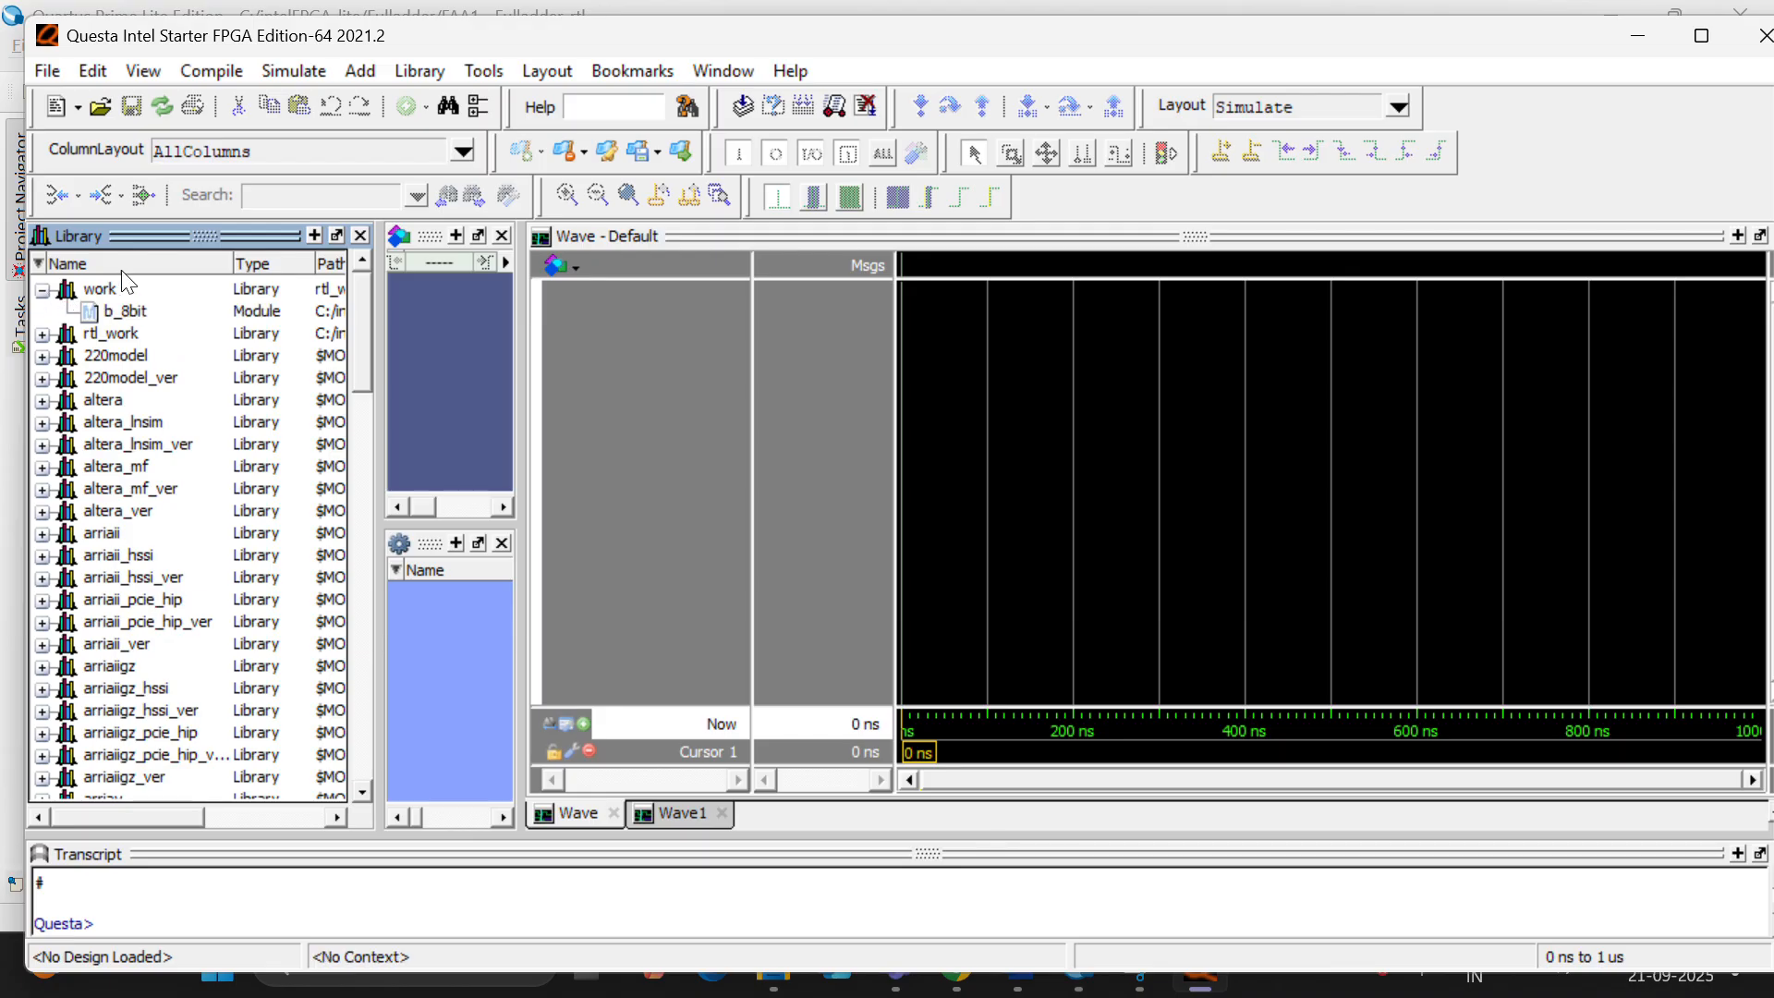
left_click(211, 72)
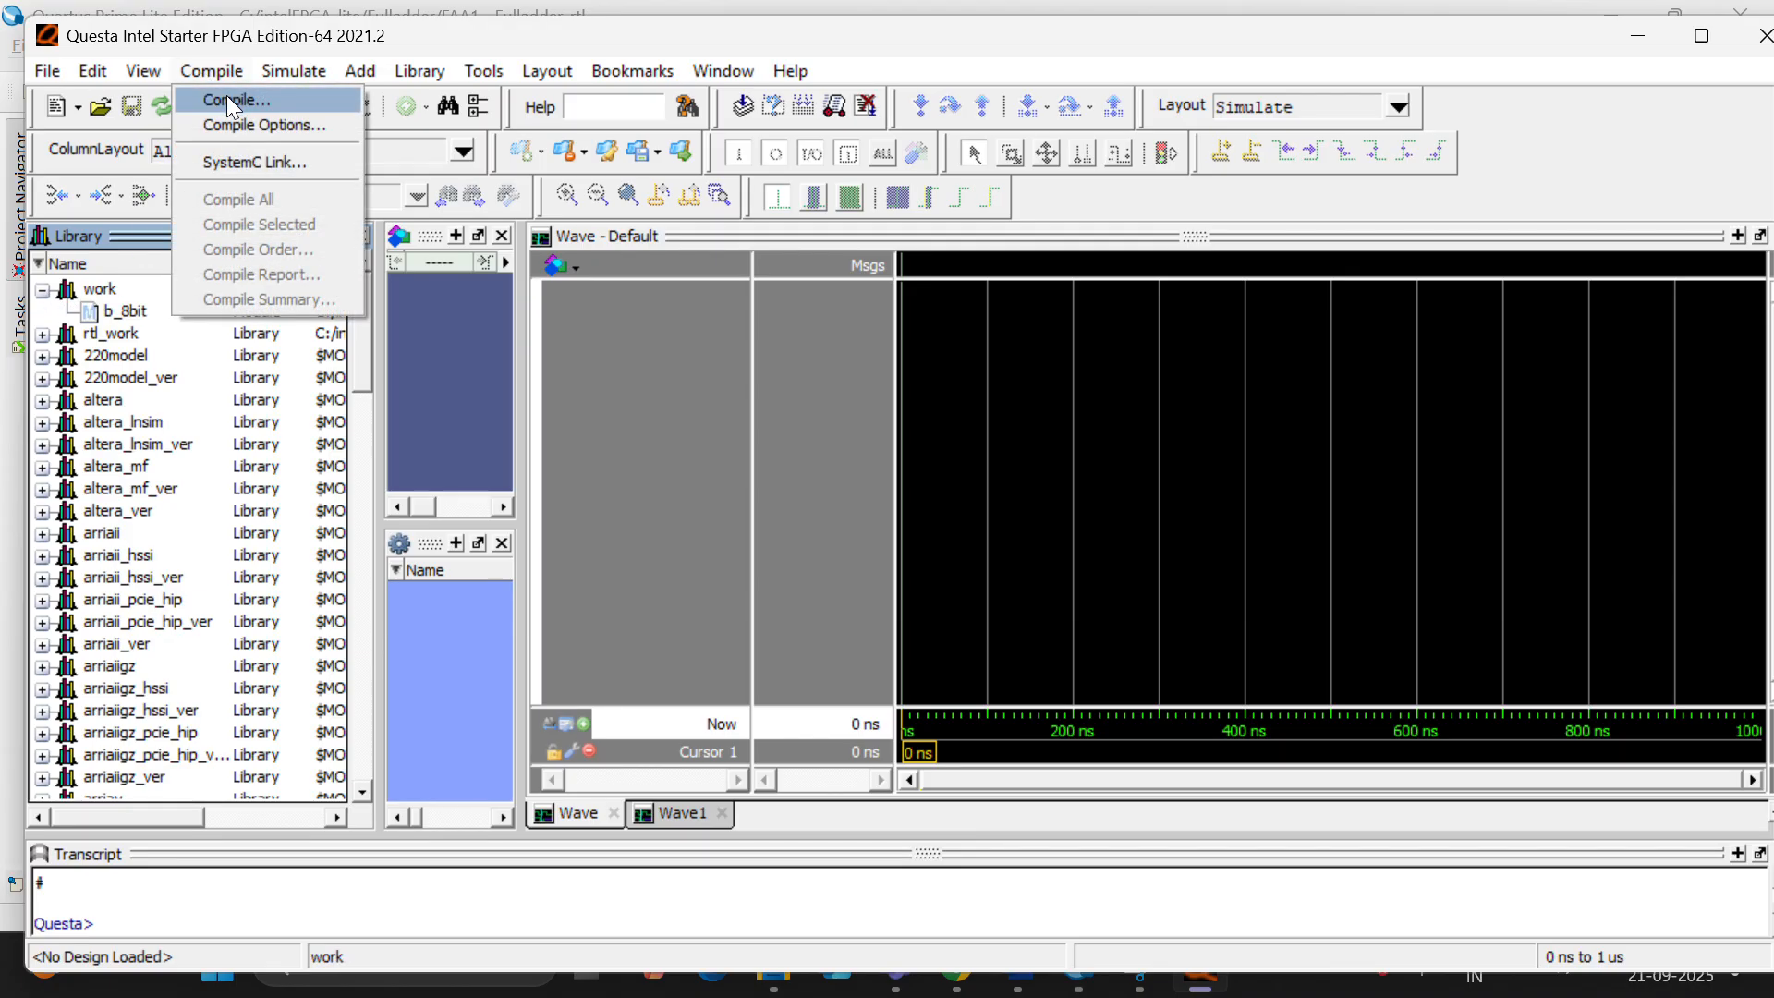
left_click(231, 101)
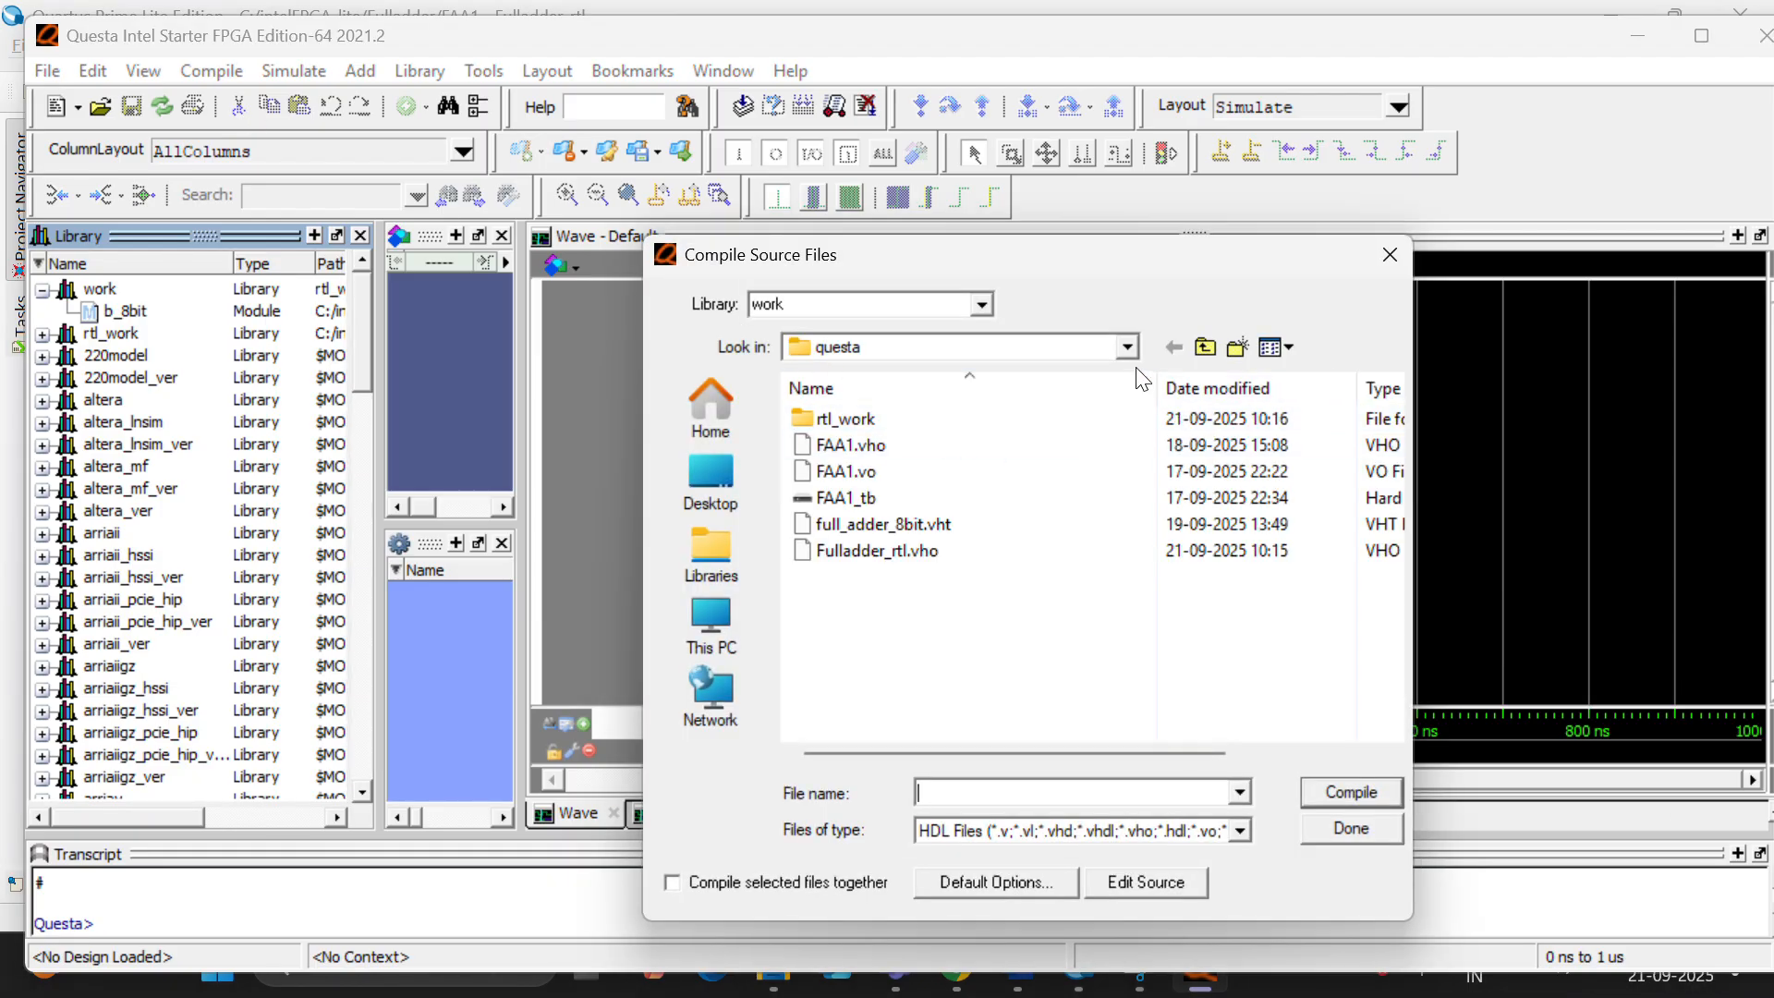
left_click(1127, 346)
left_click(979, 686)
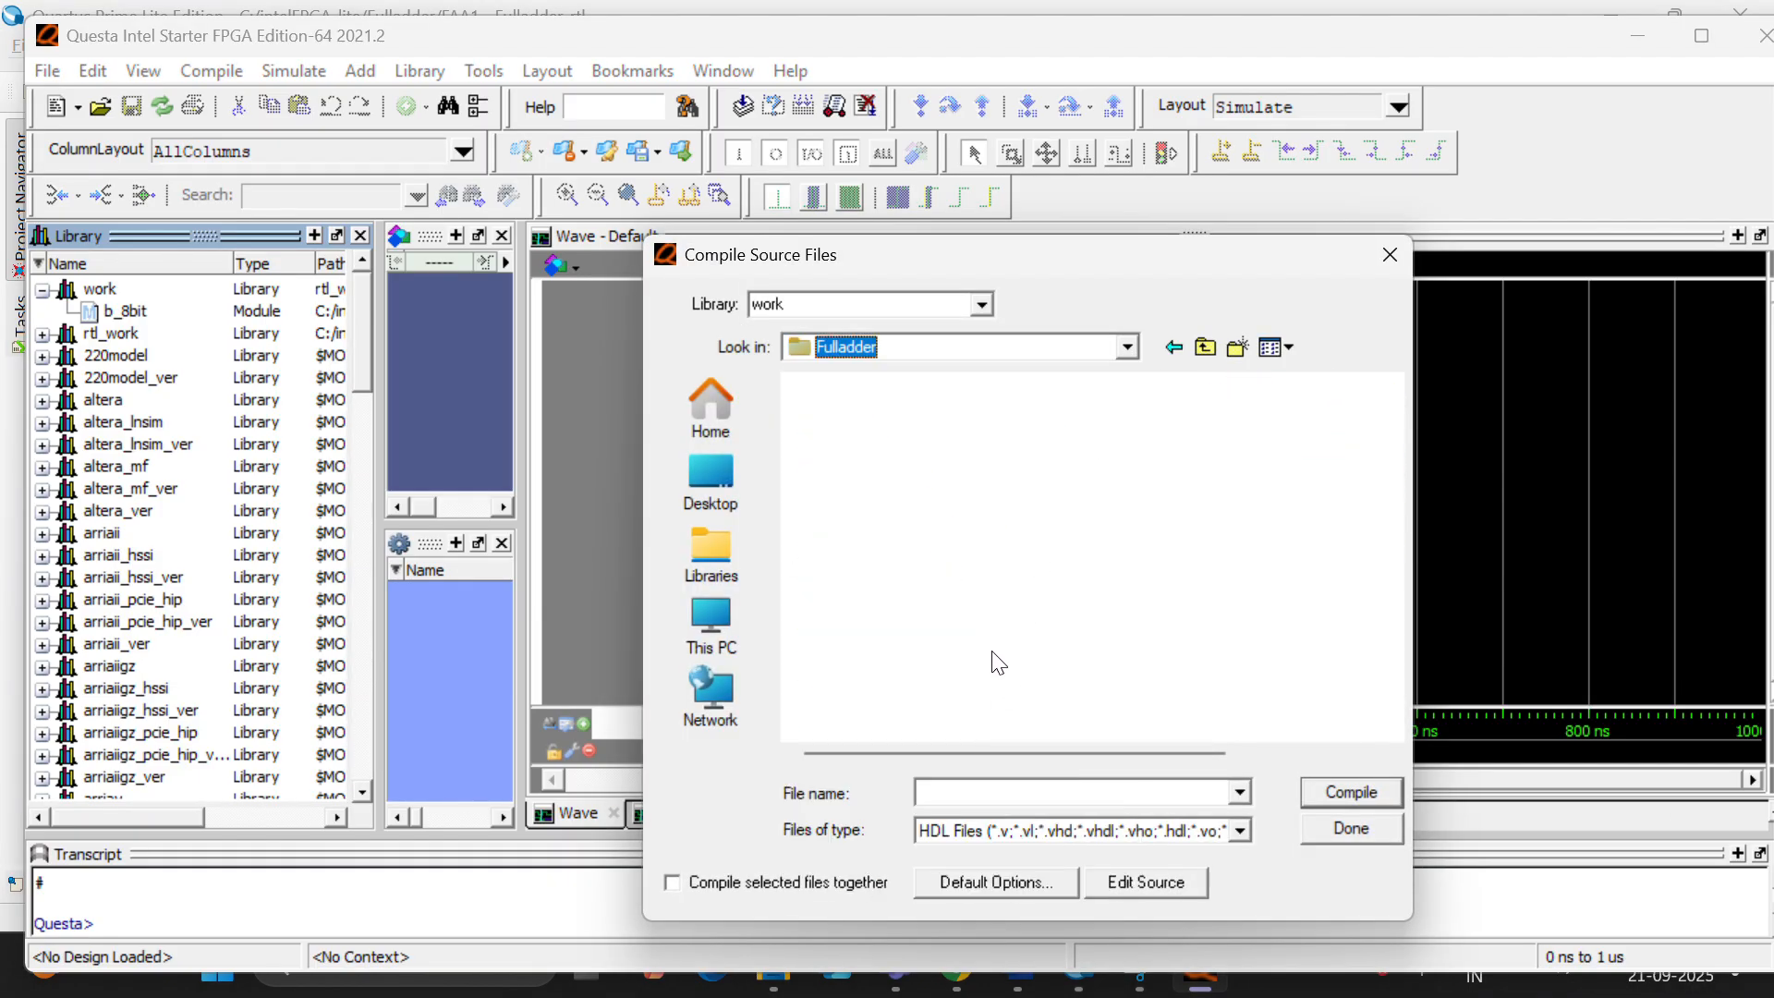
double_click(876, 443)
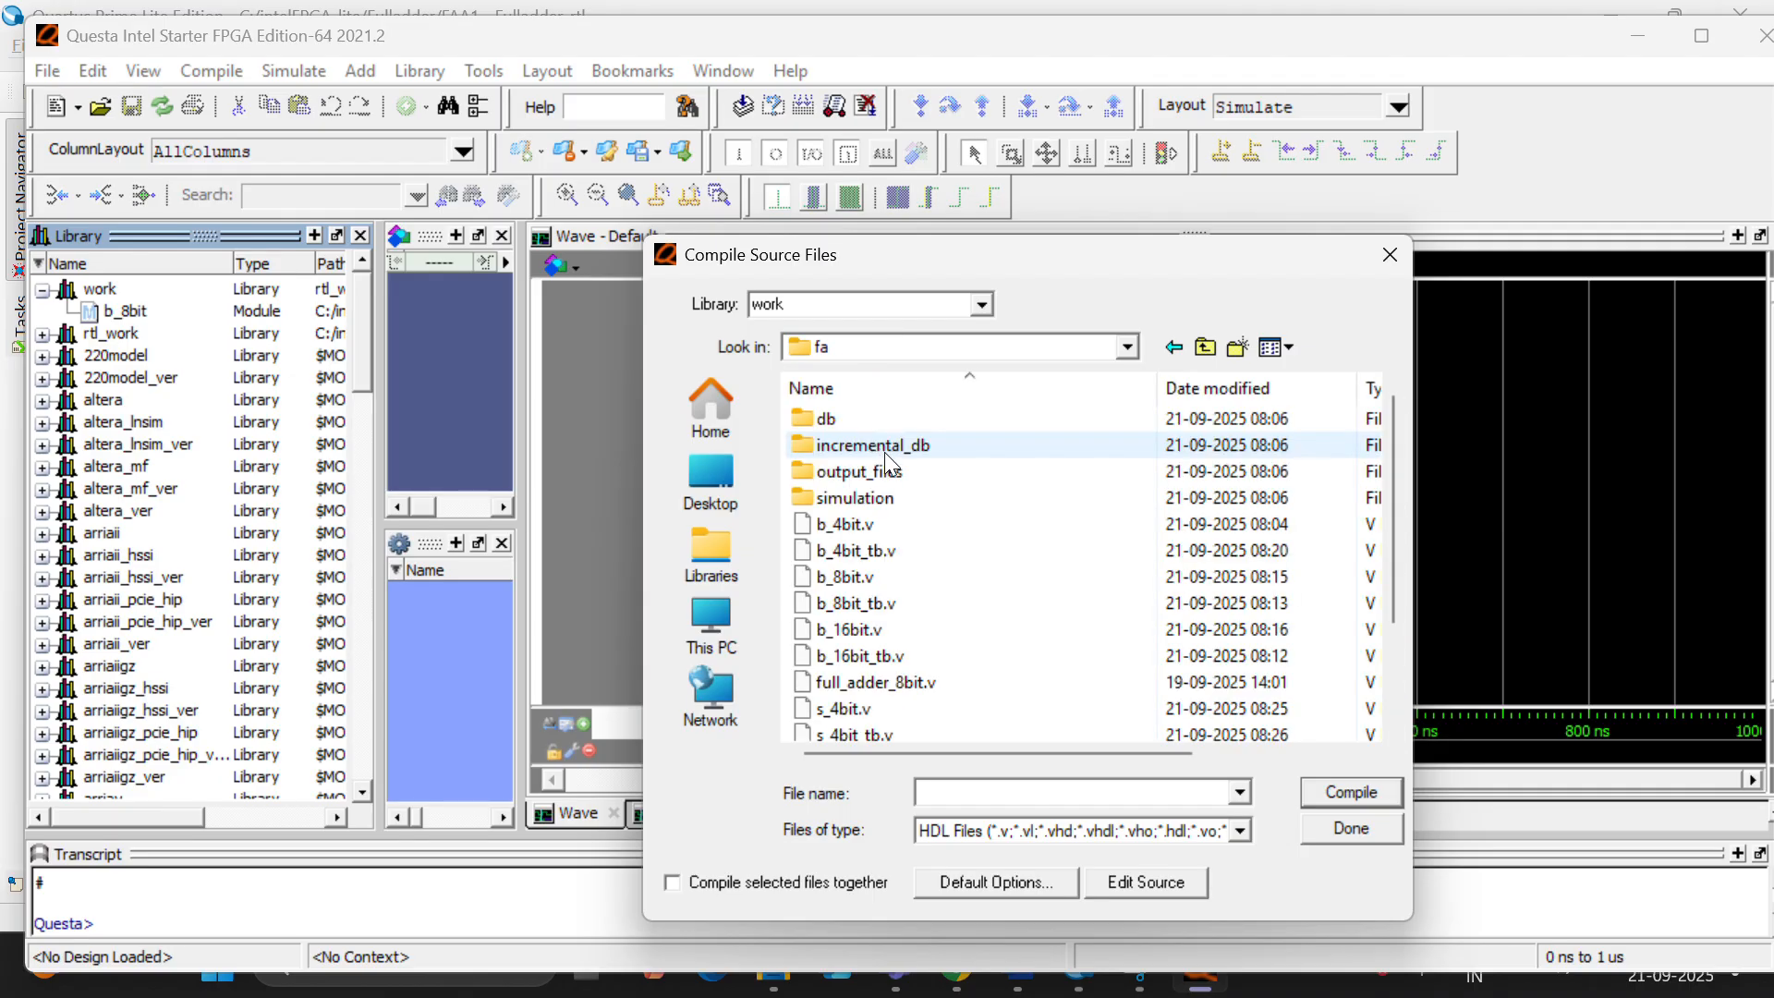
left_click(977, 601)
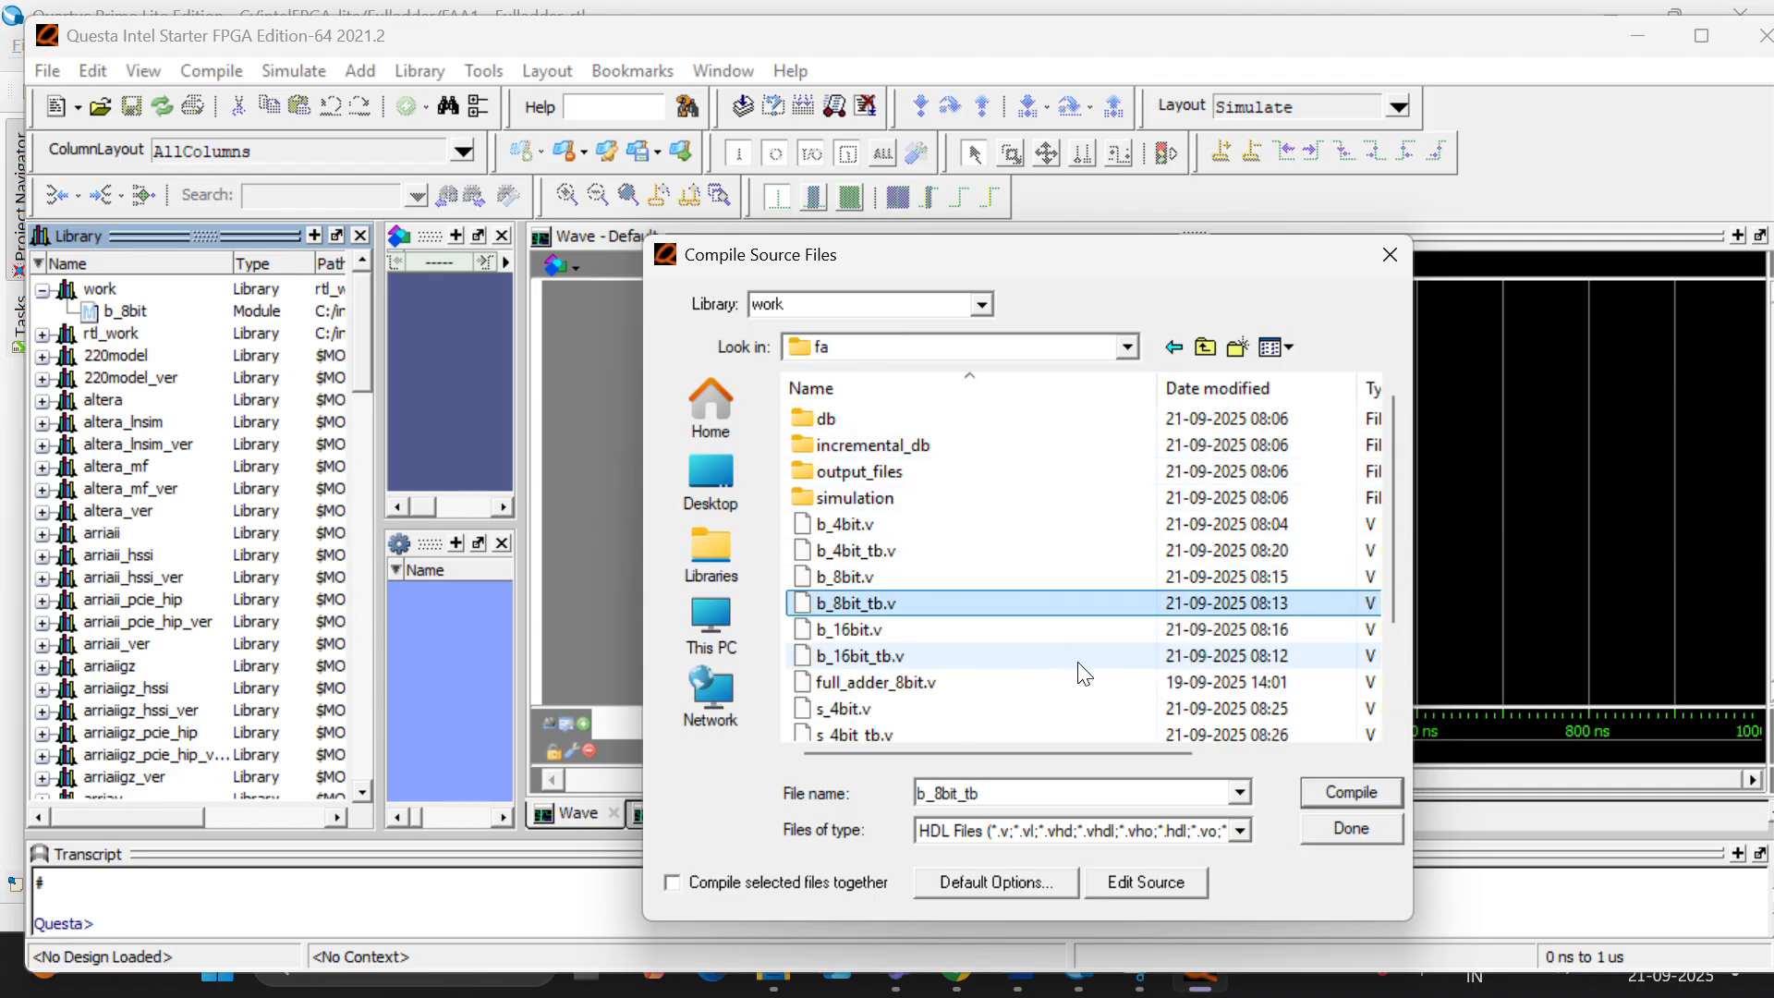
left_click(1318, 792)
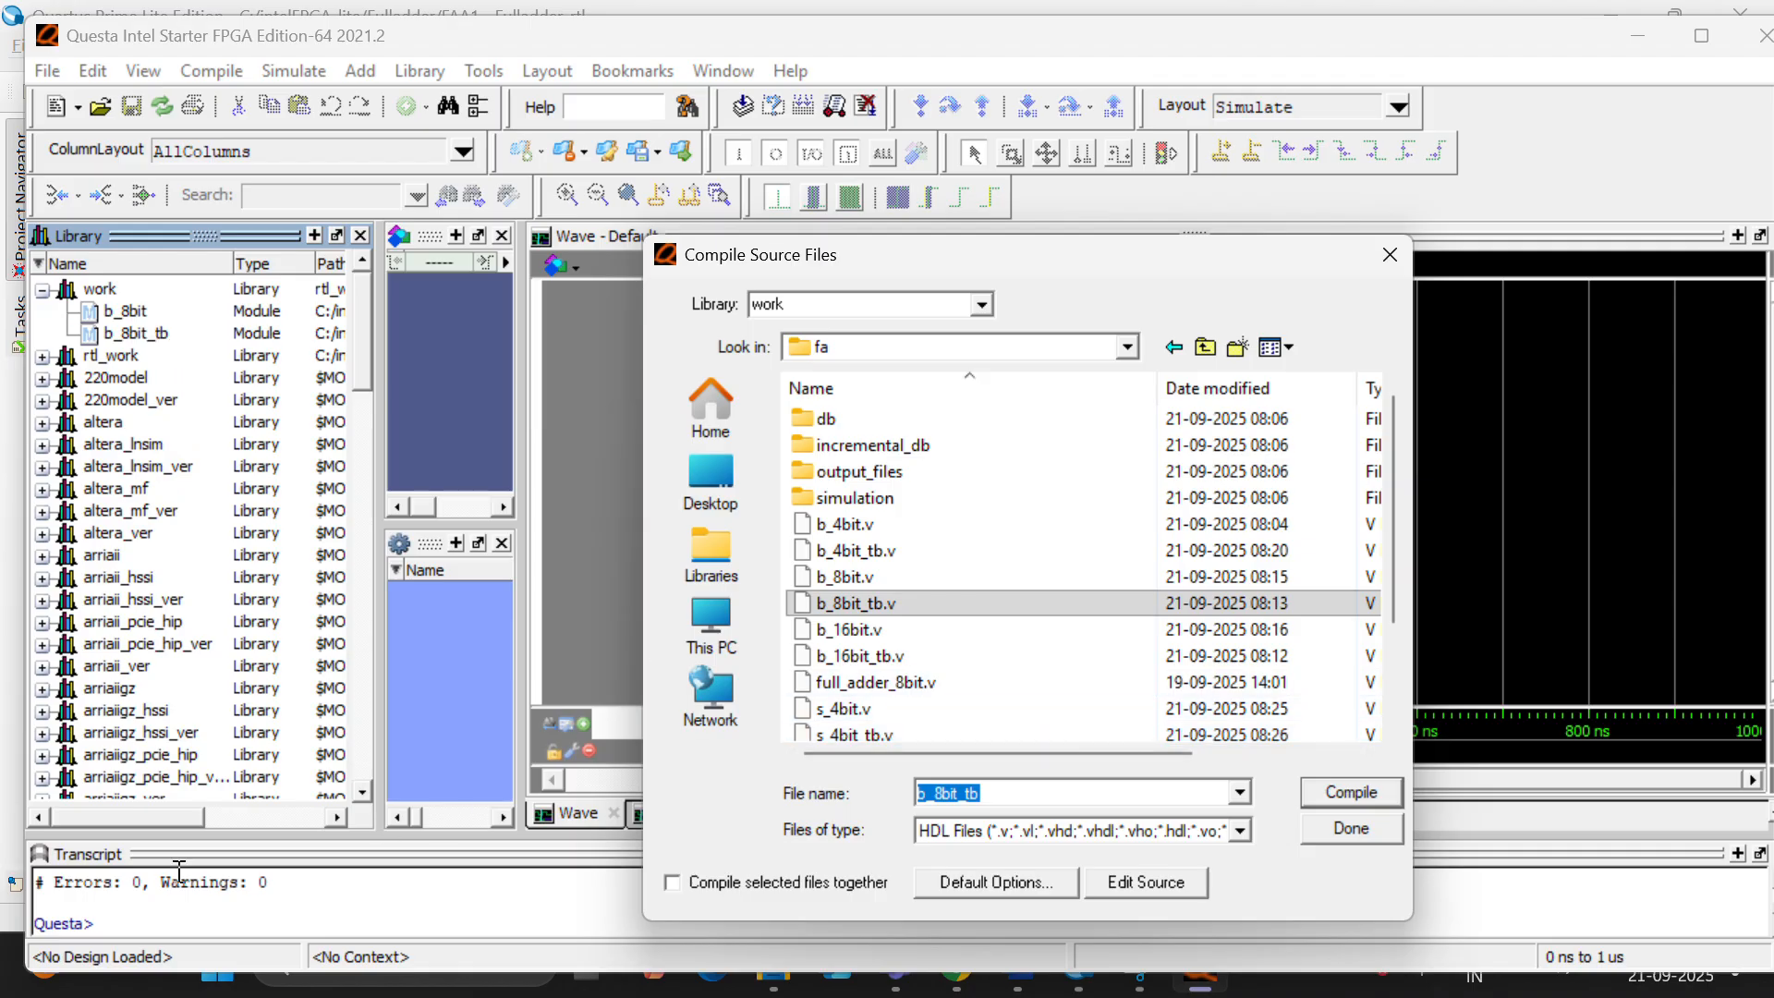
left_click(1349, 829)
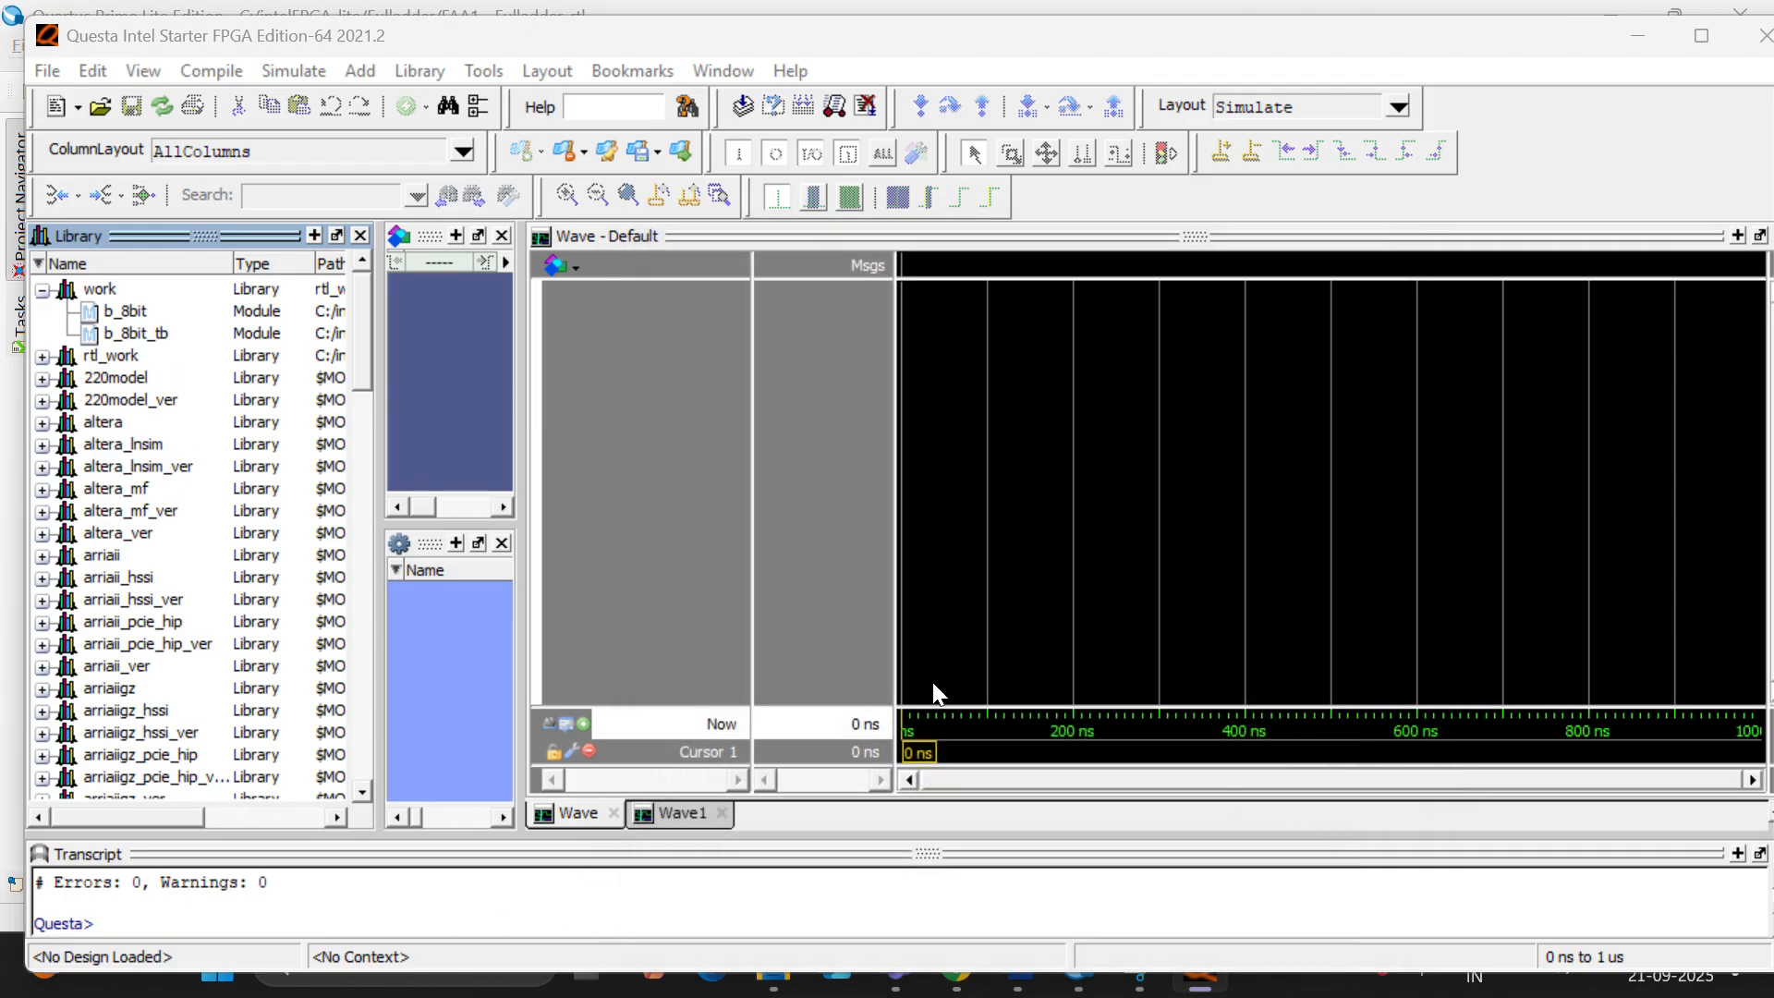
- Start the simulation of the b_8bit_tb module from the work library
left_click(126, 334)
right_click(126, 333)
left_click(180, 348)
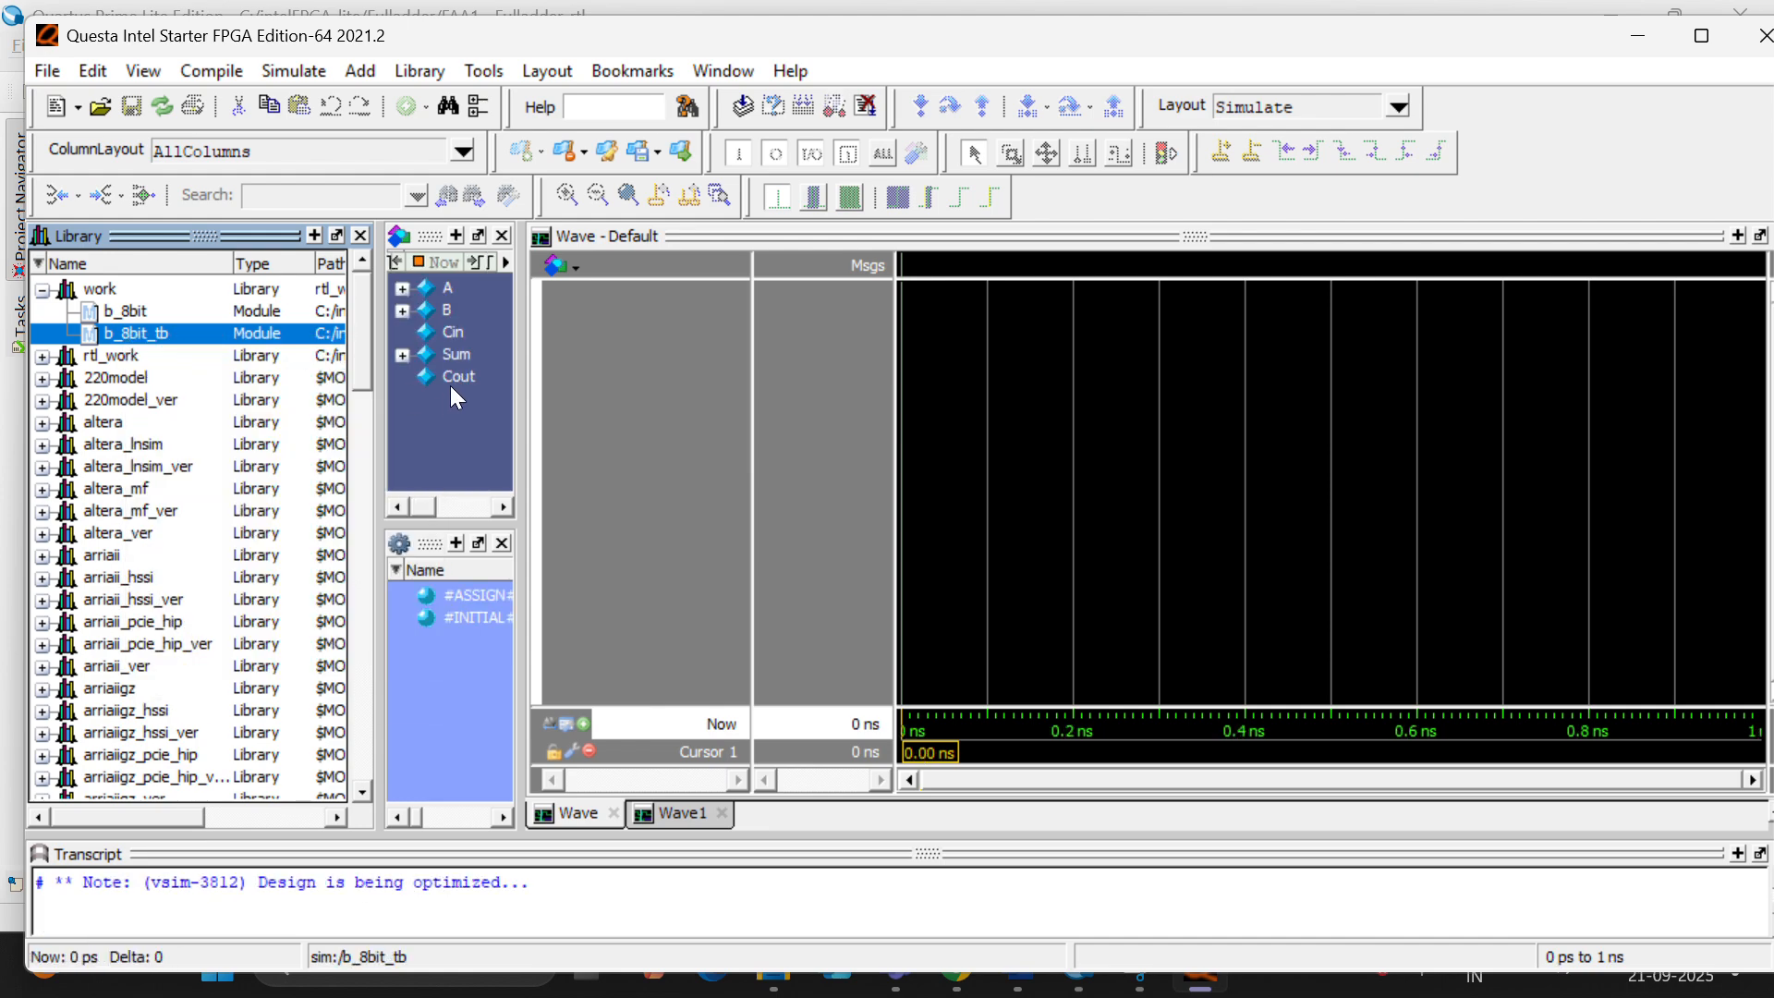
- Add the signals A, B, Cin, Sum and Cout to the waveform and run the simulation for 100 ps
left_click(452, 384)
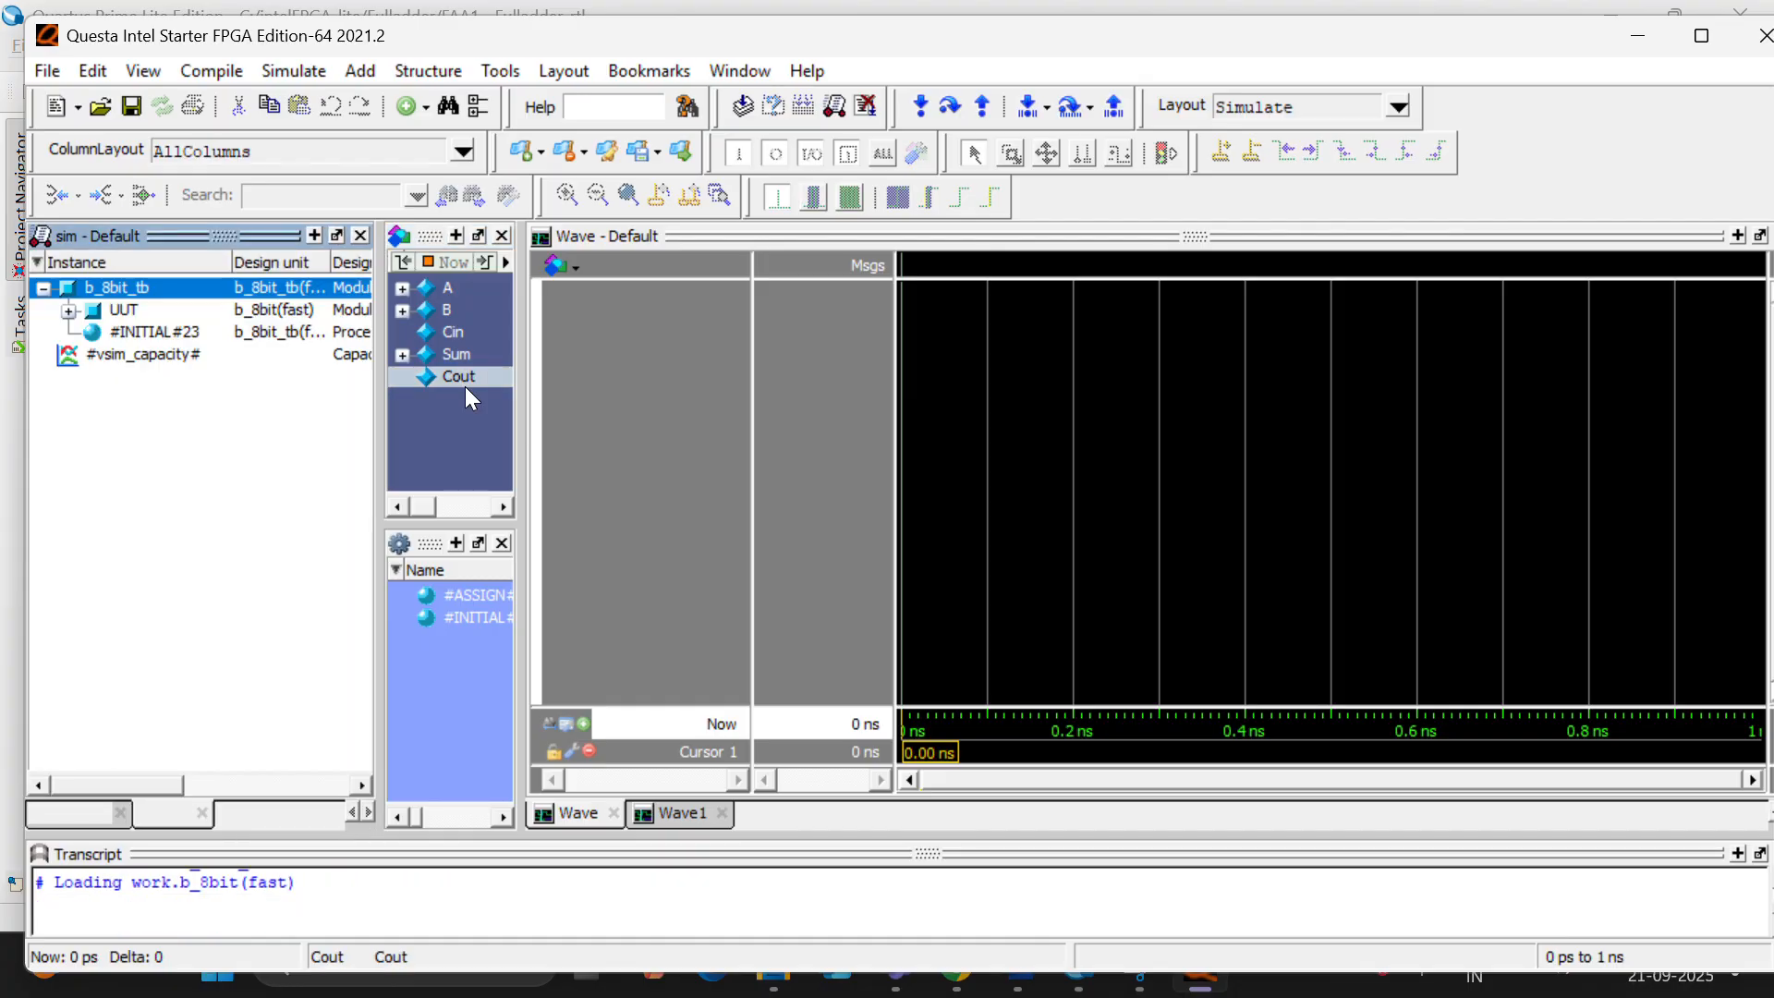
left_click(475, 375)
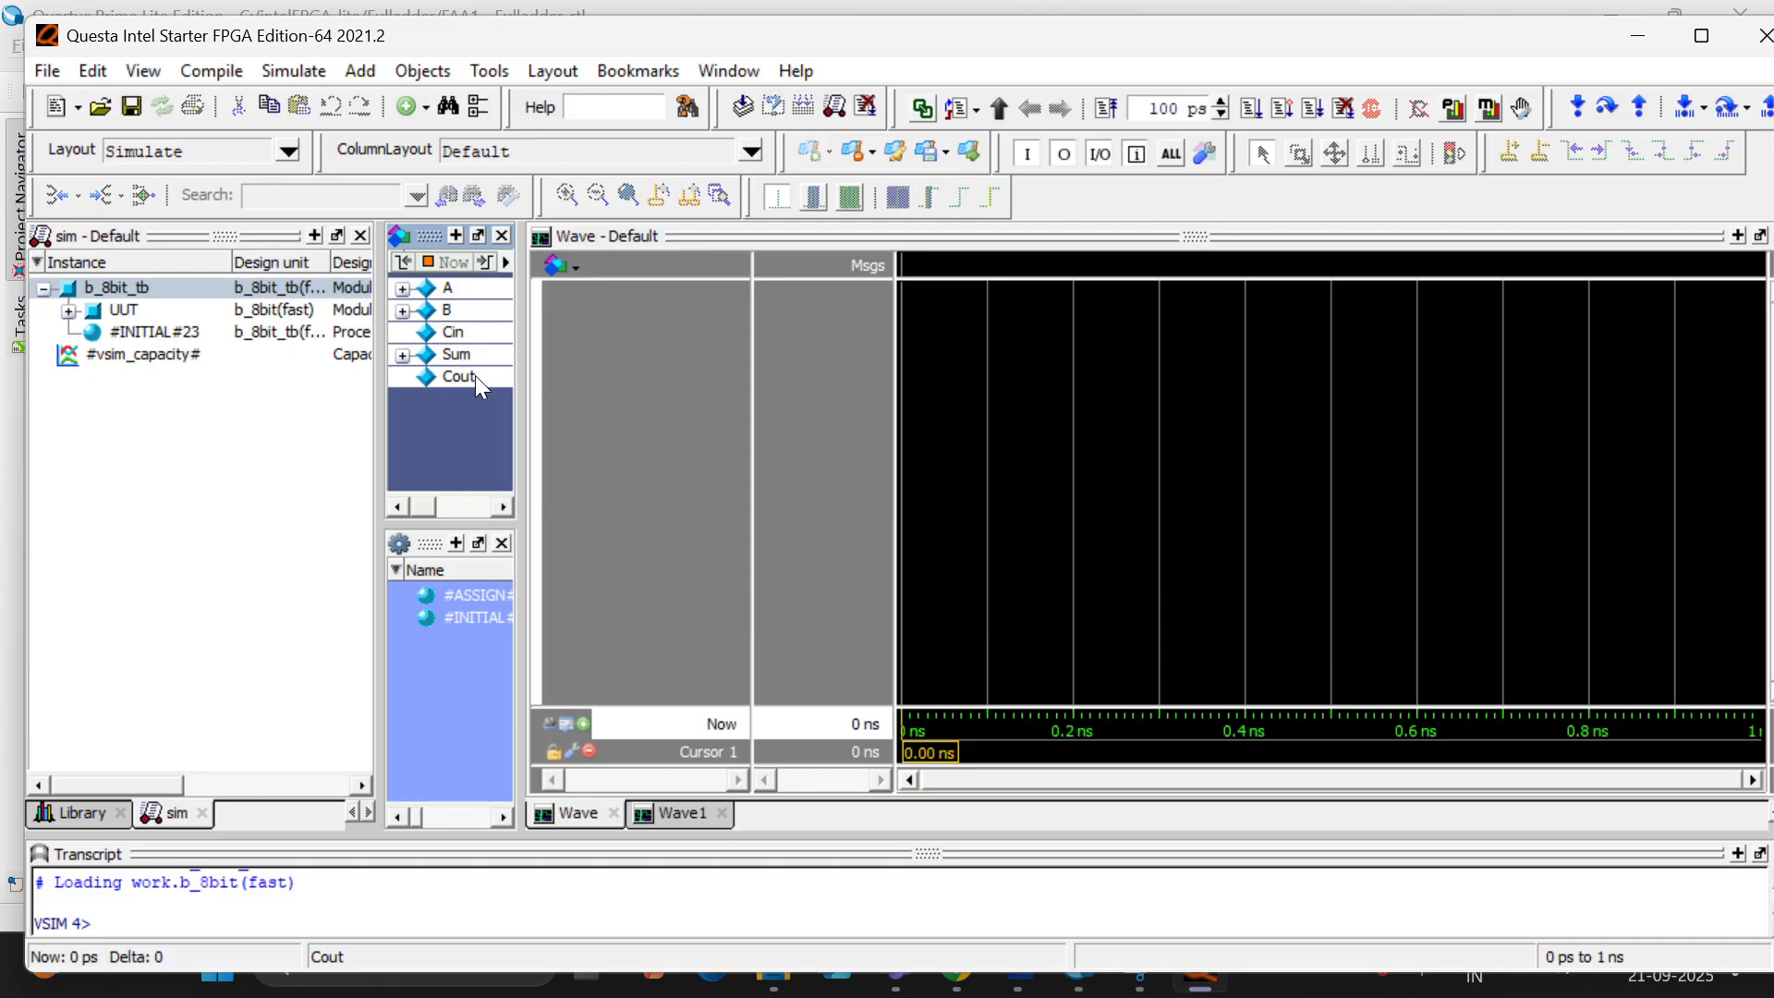
right_click(475, 375)
left_click(541, 452)
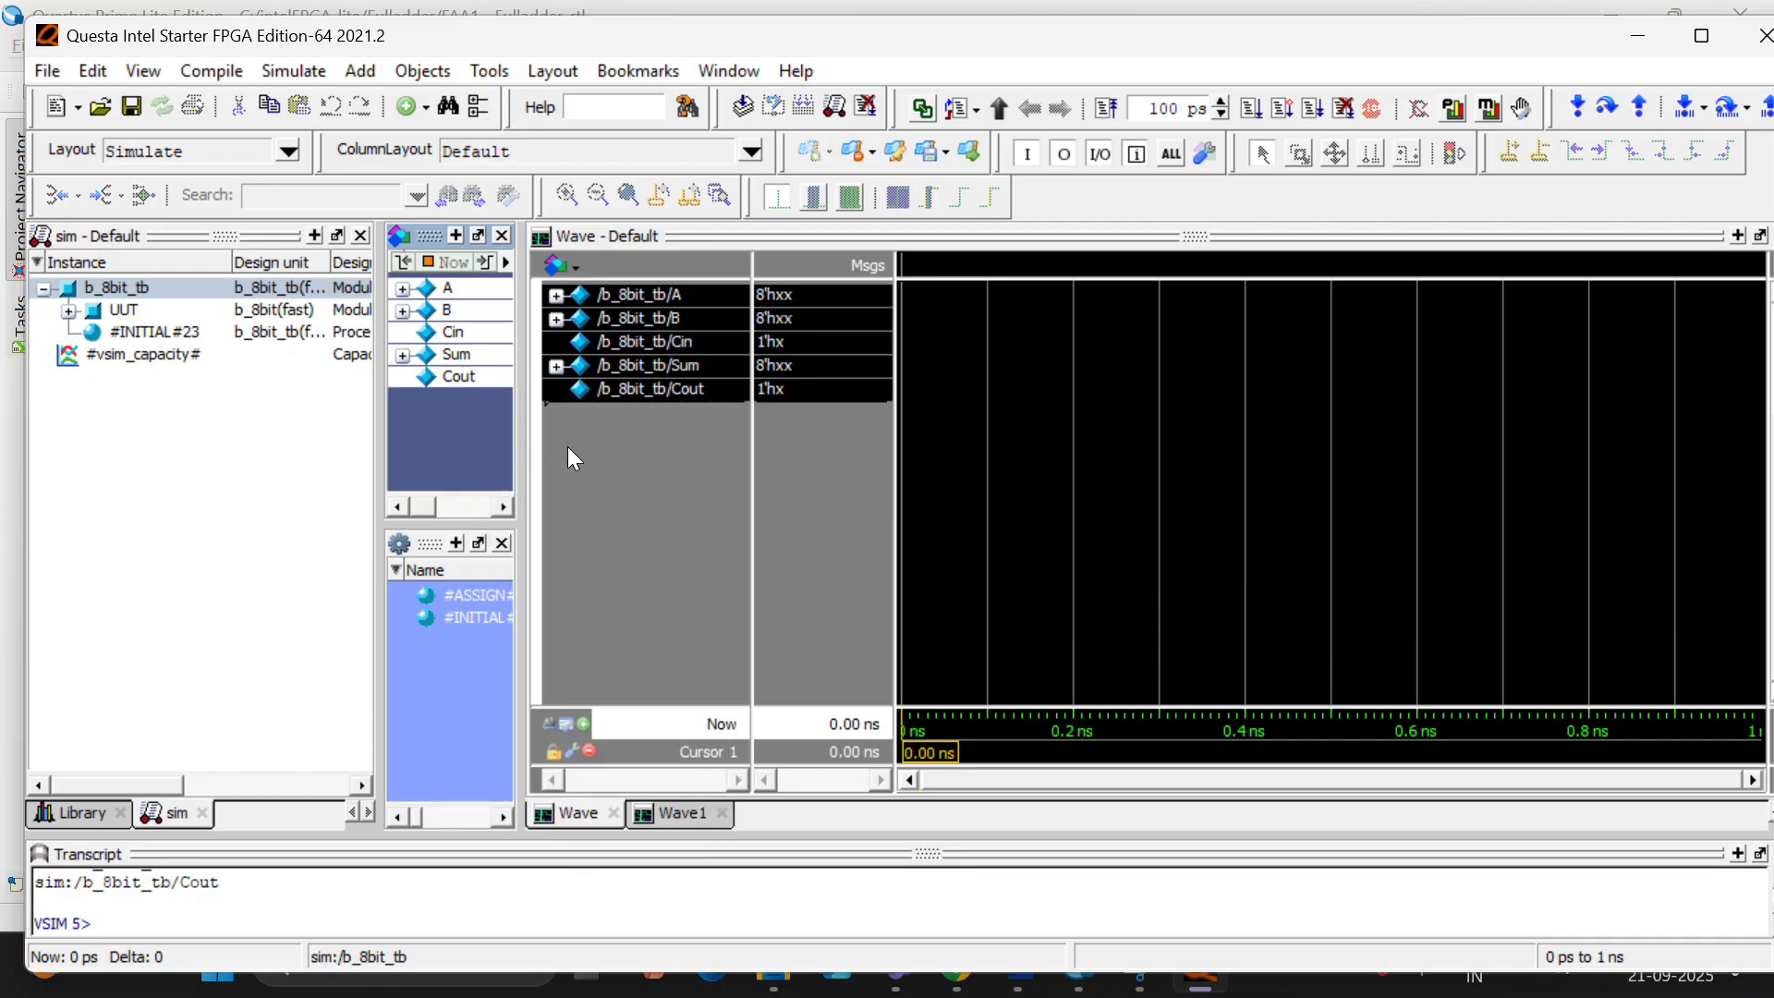
left_click(594, 446)
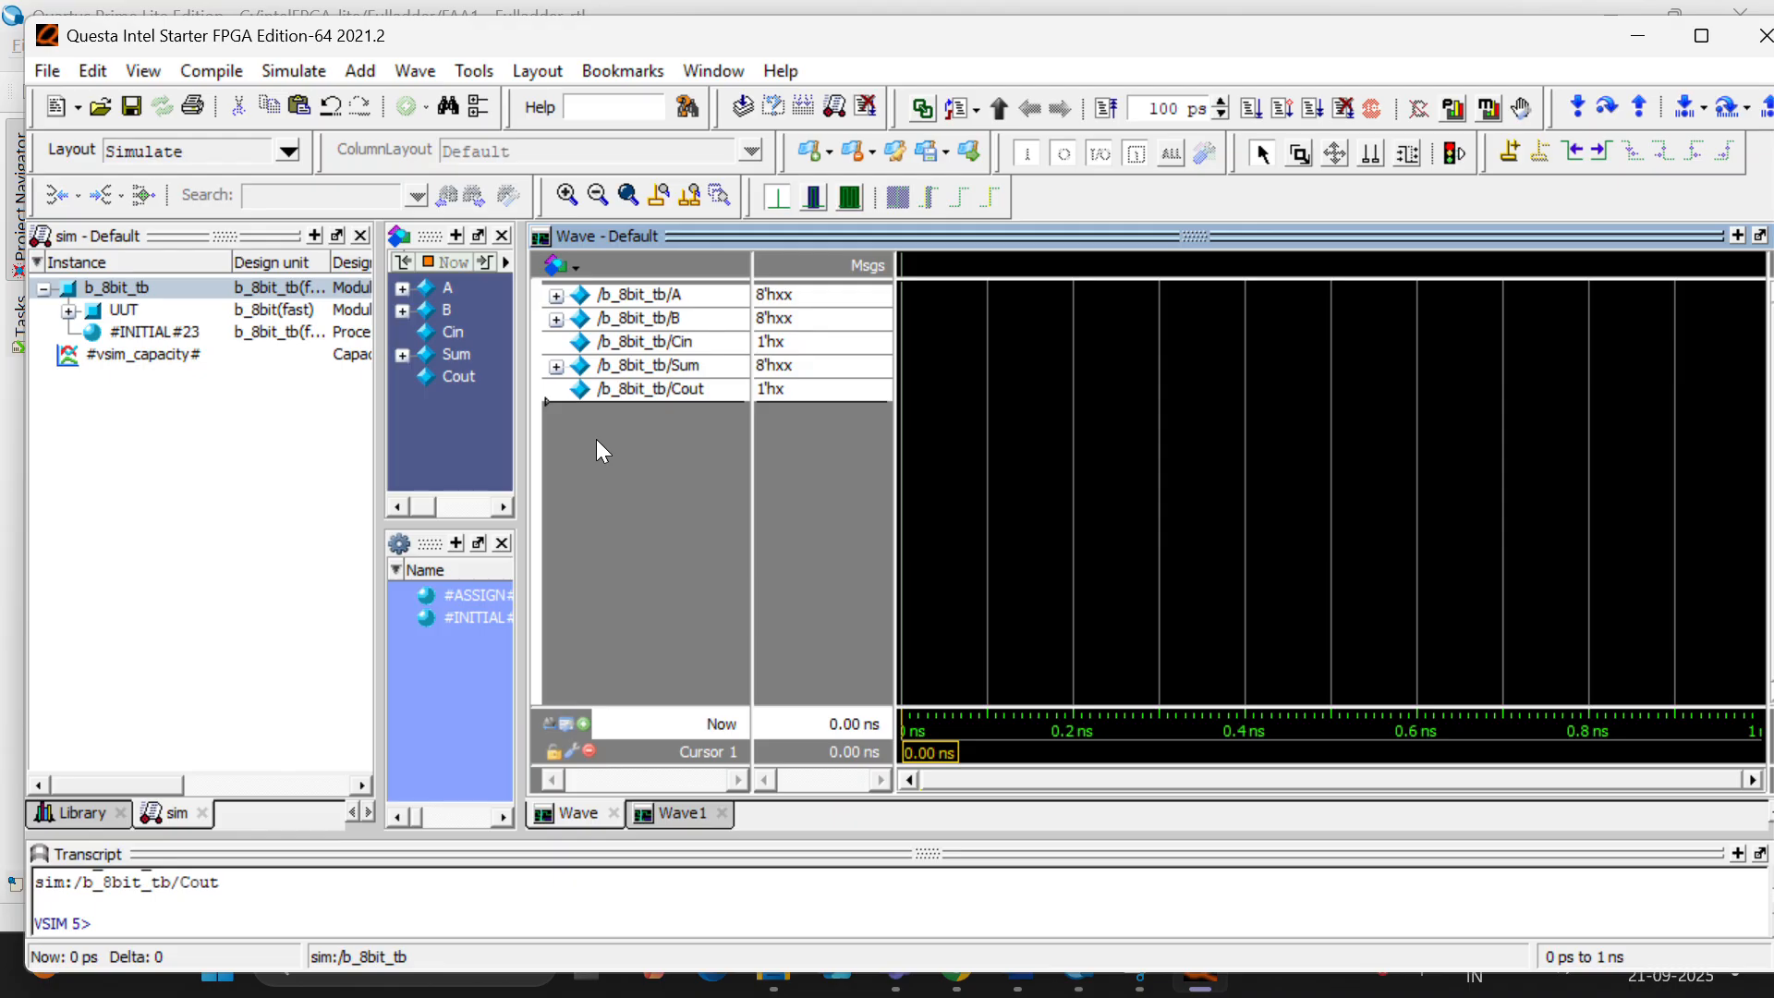
left_click(1255, 108)
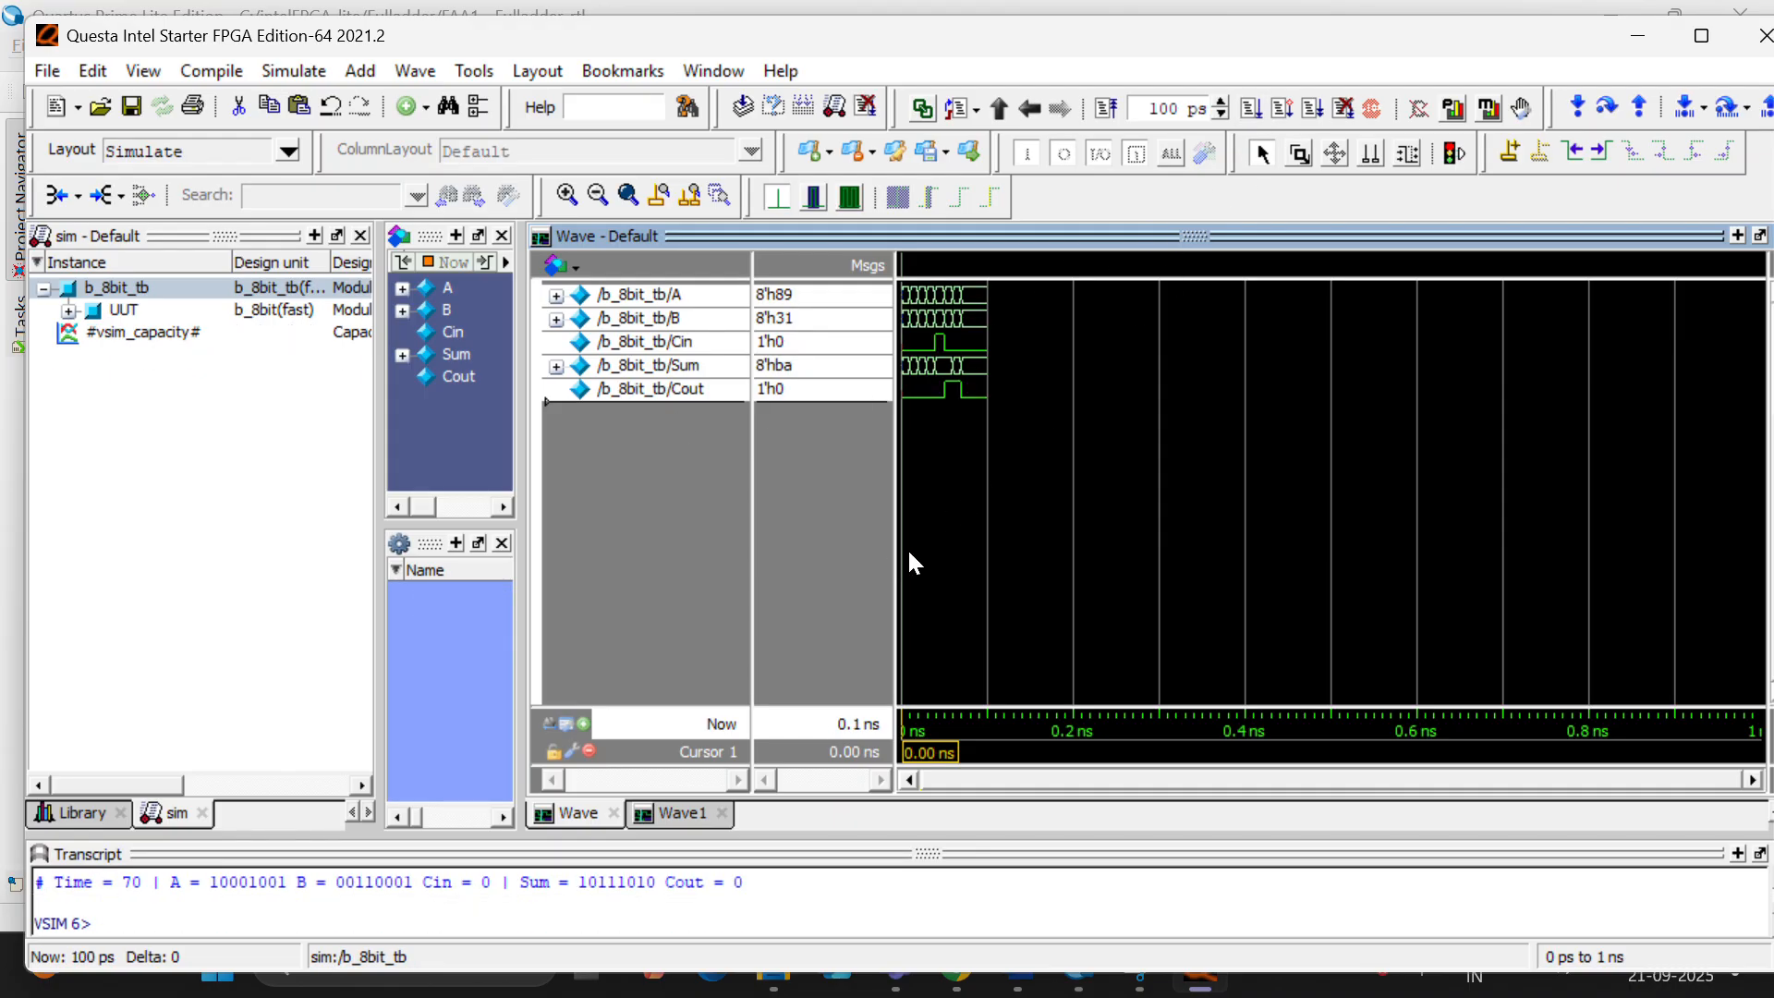
- Examine the 8-bit adder waveforms with the cursor at about 0.014 ns, and quit Questa
scroll(903, 471, "up", 7, "ctrl")
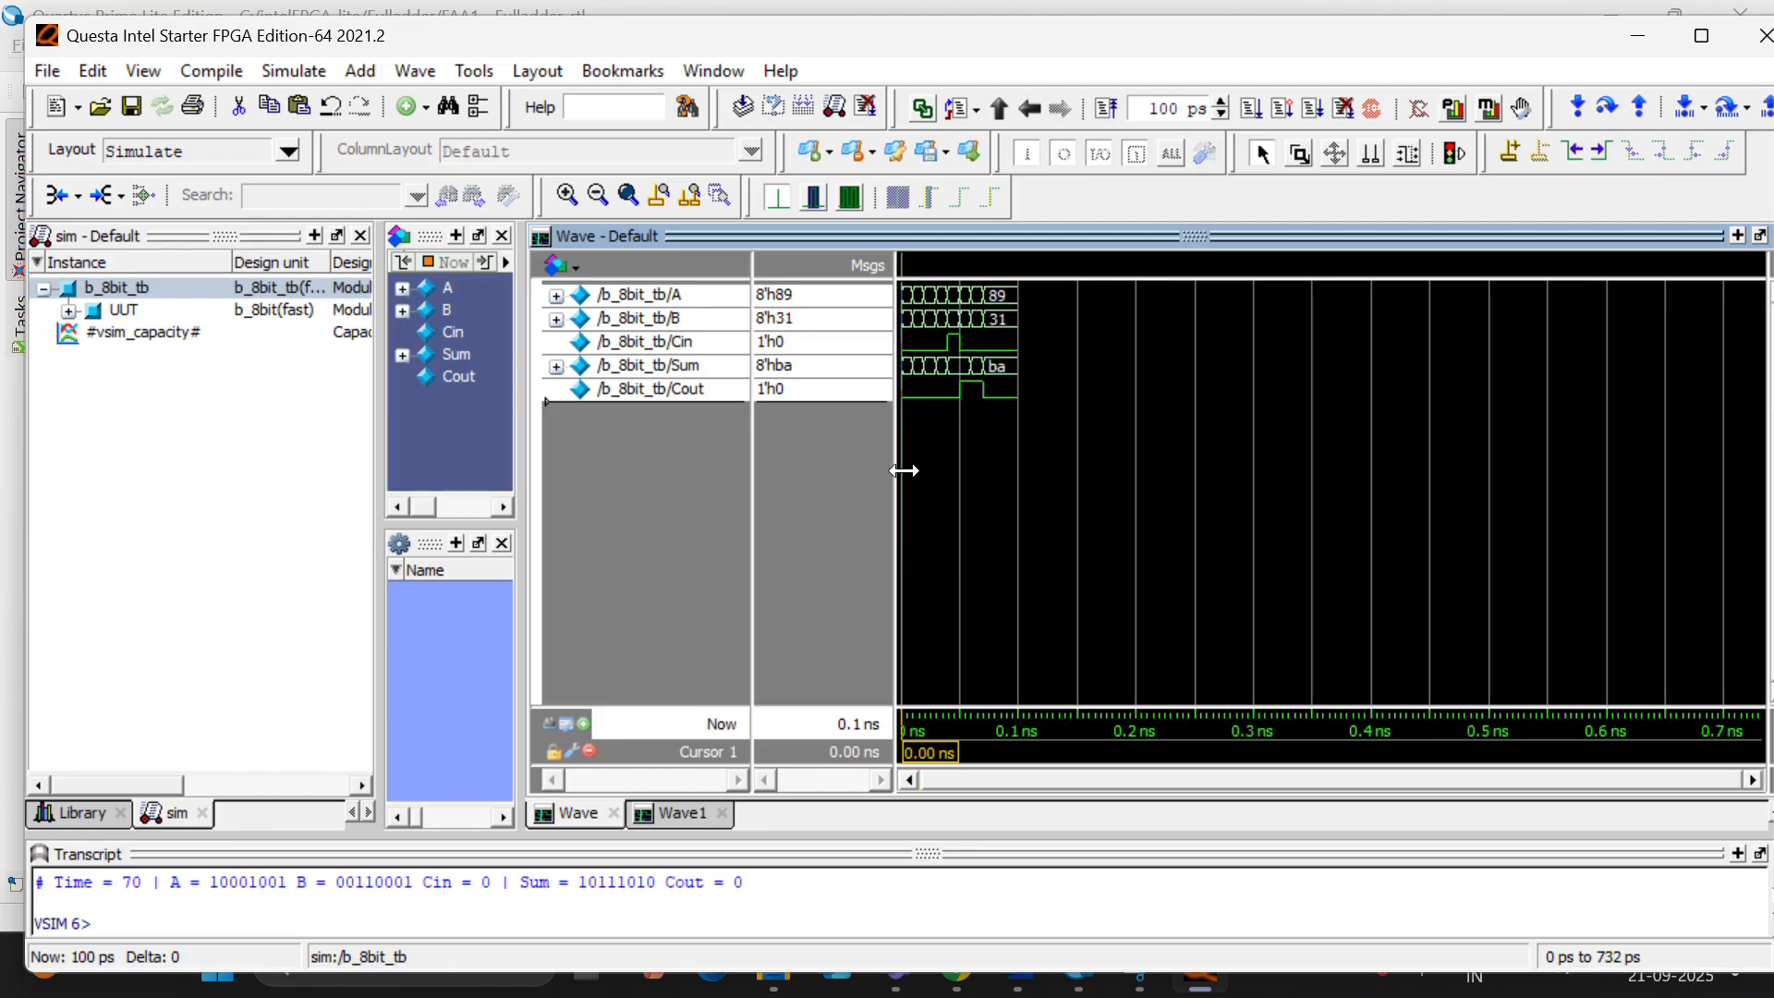
scroll(901, 473, "up", 2, "ctrl")
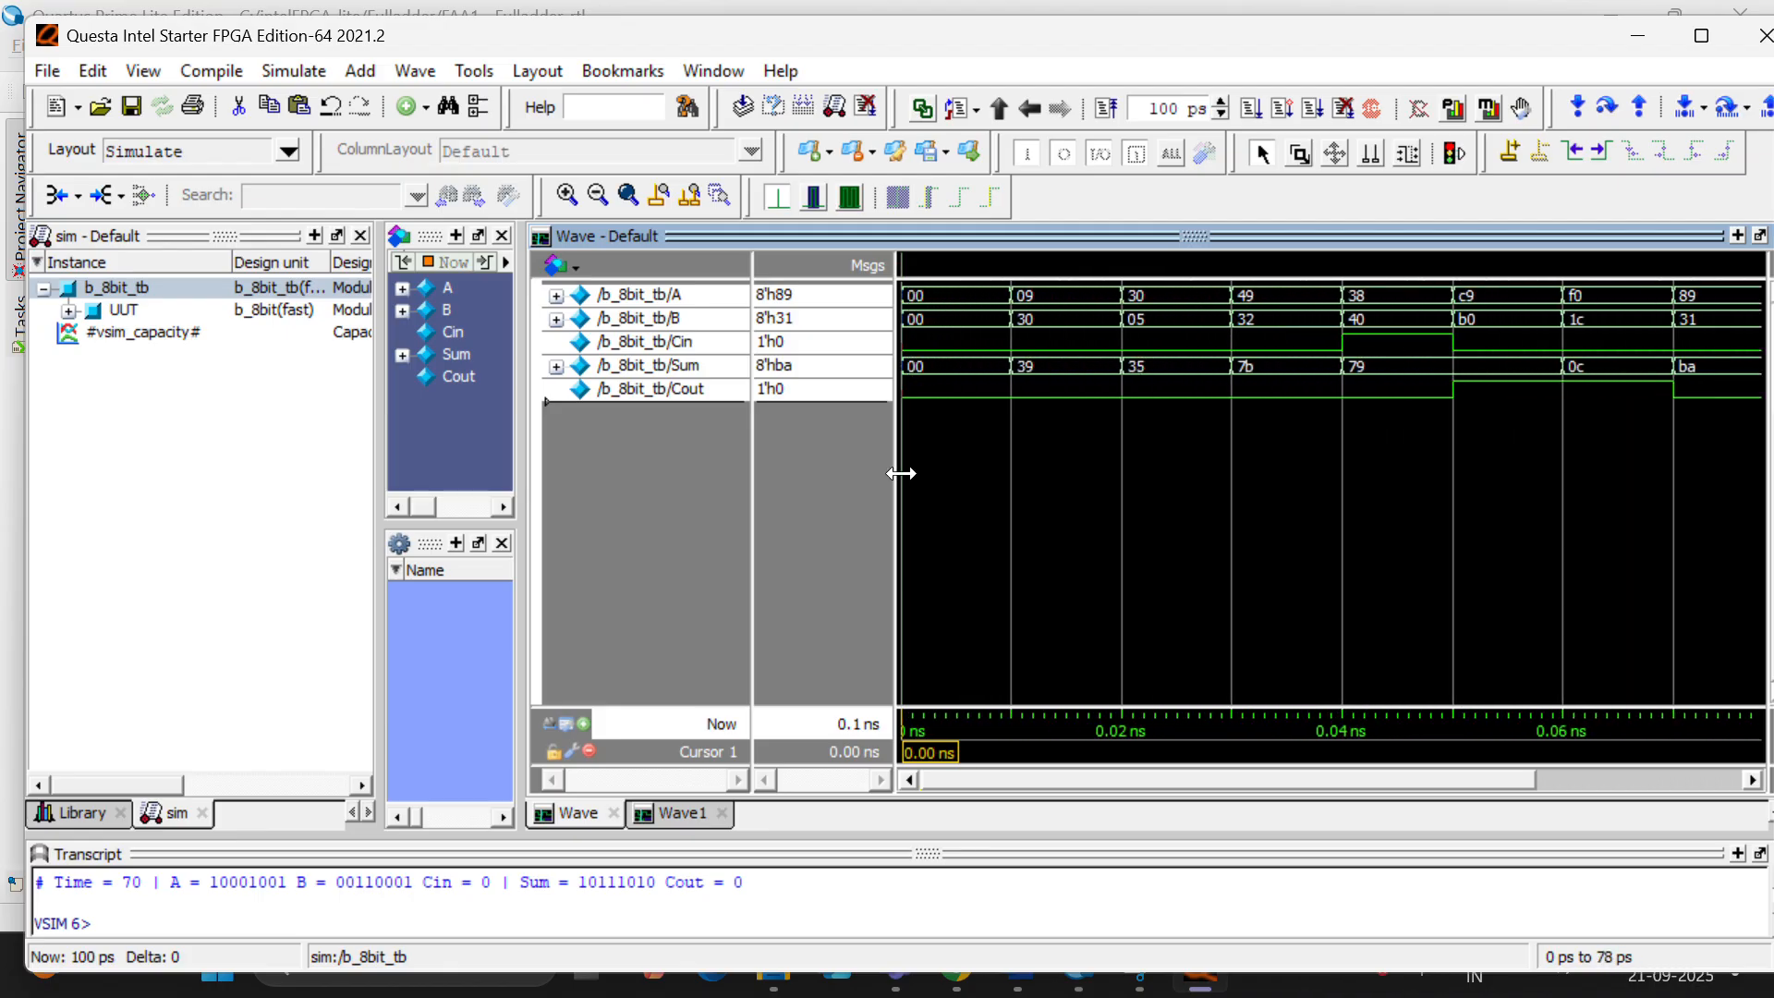
scroll(901, 473, "up", 1, "ctrl")
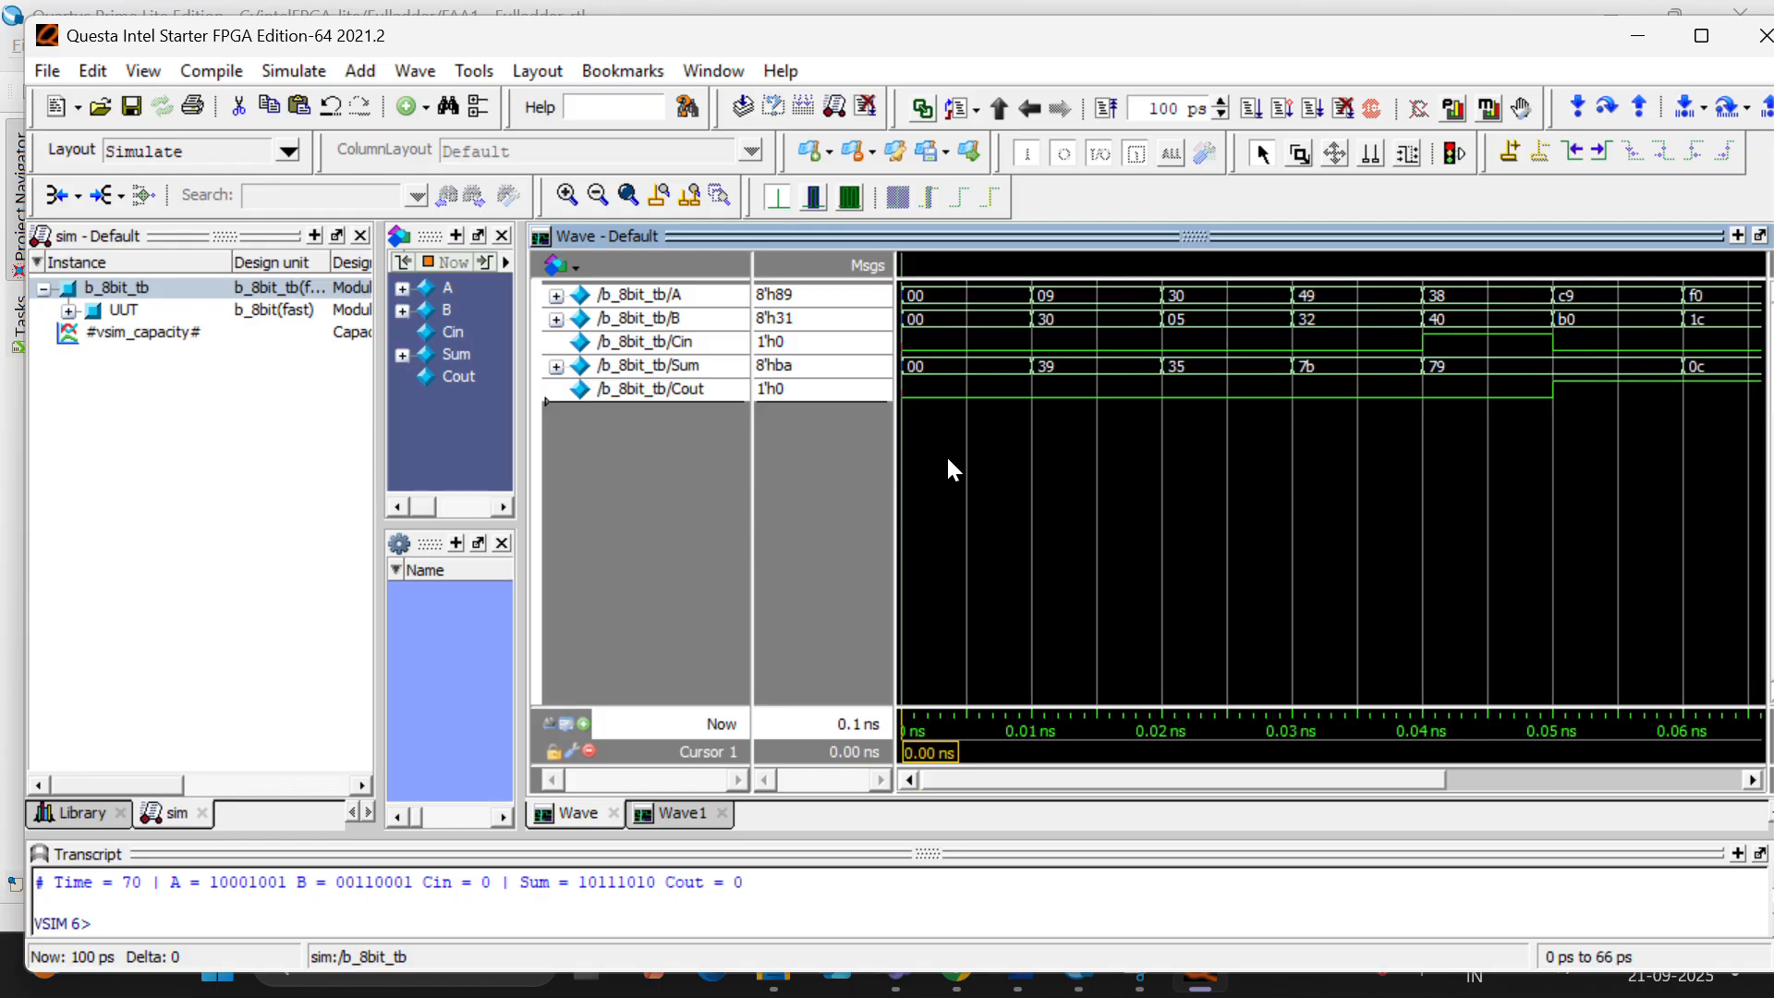
left_click(1084, 416)
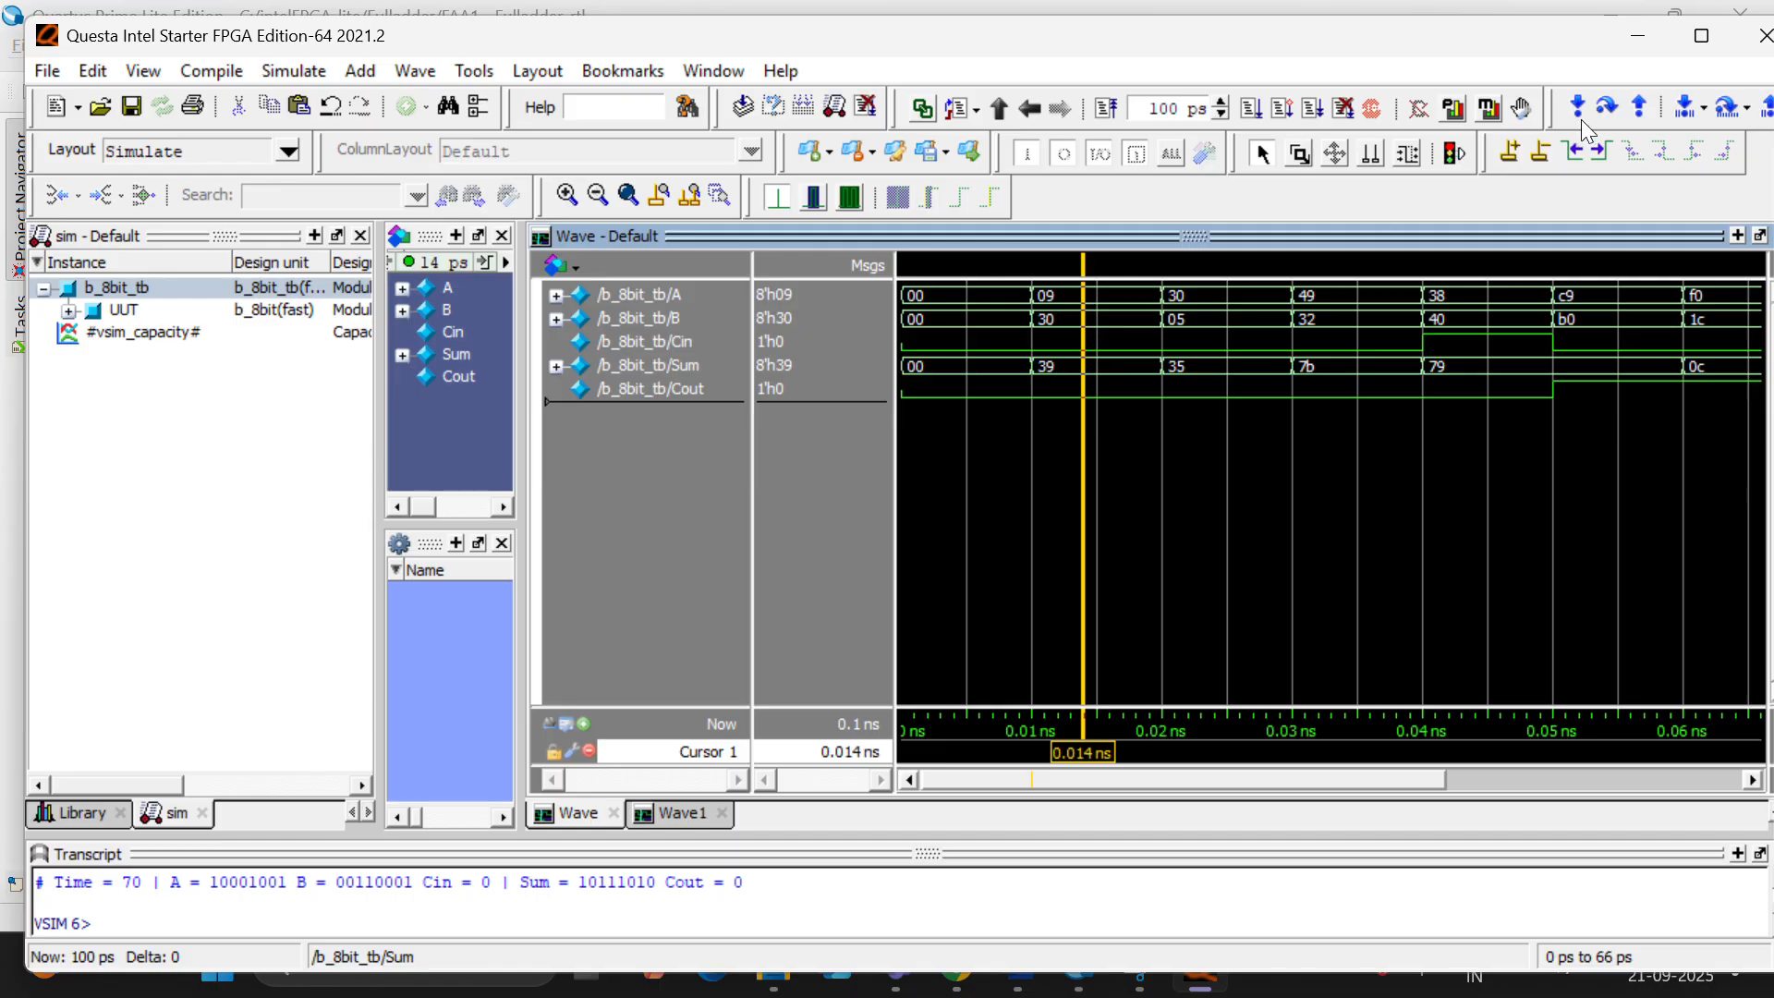
left_click(1753, 57)
left_click(858, 580)
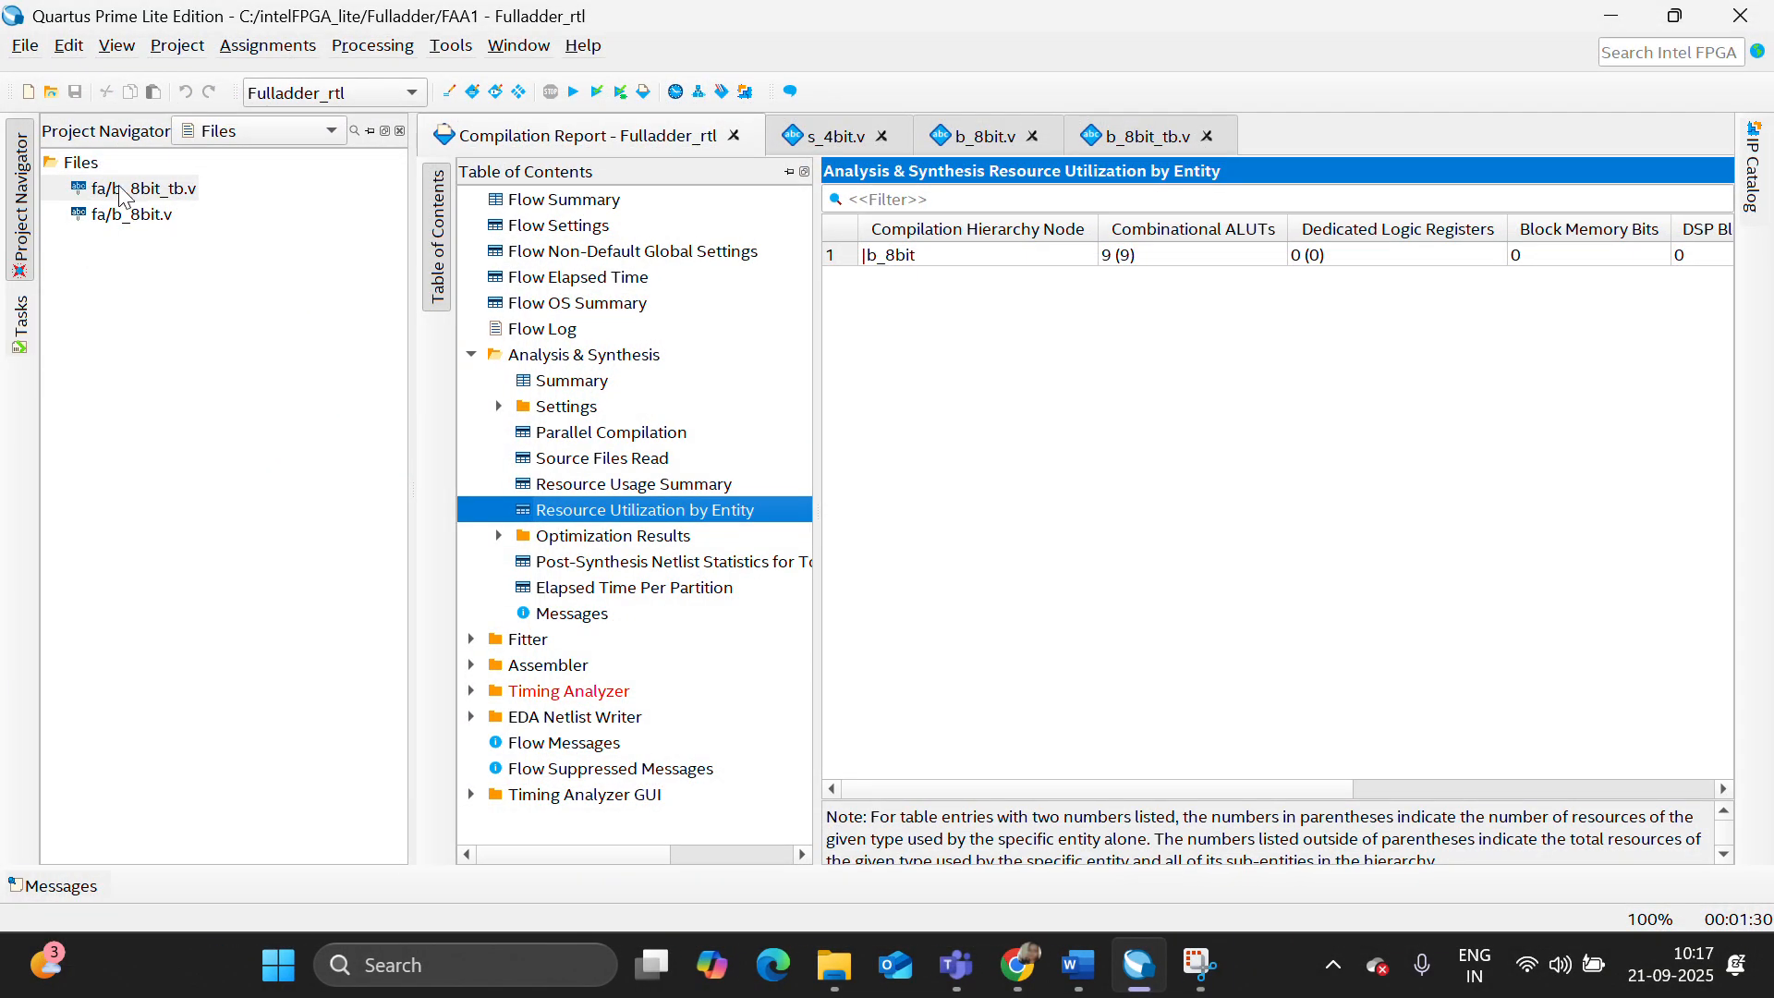
- Add s_8bit.v and s_8bit_tb.v from the fa folder to the Quartus project's file list
left_click(92, 163)
right_click(101, 168)
left_click(196, 179)
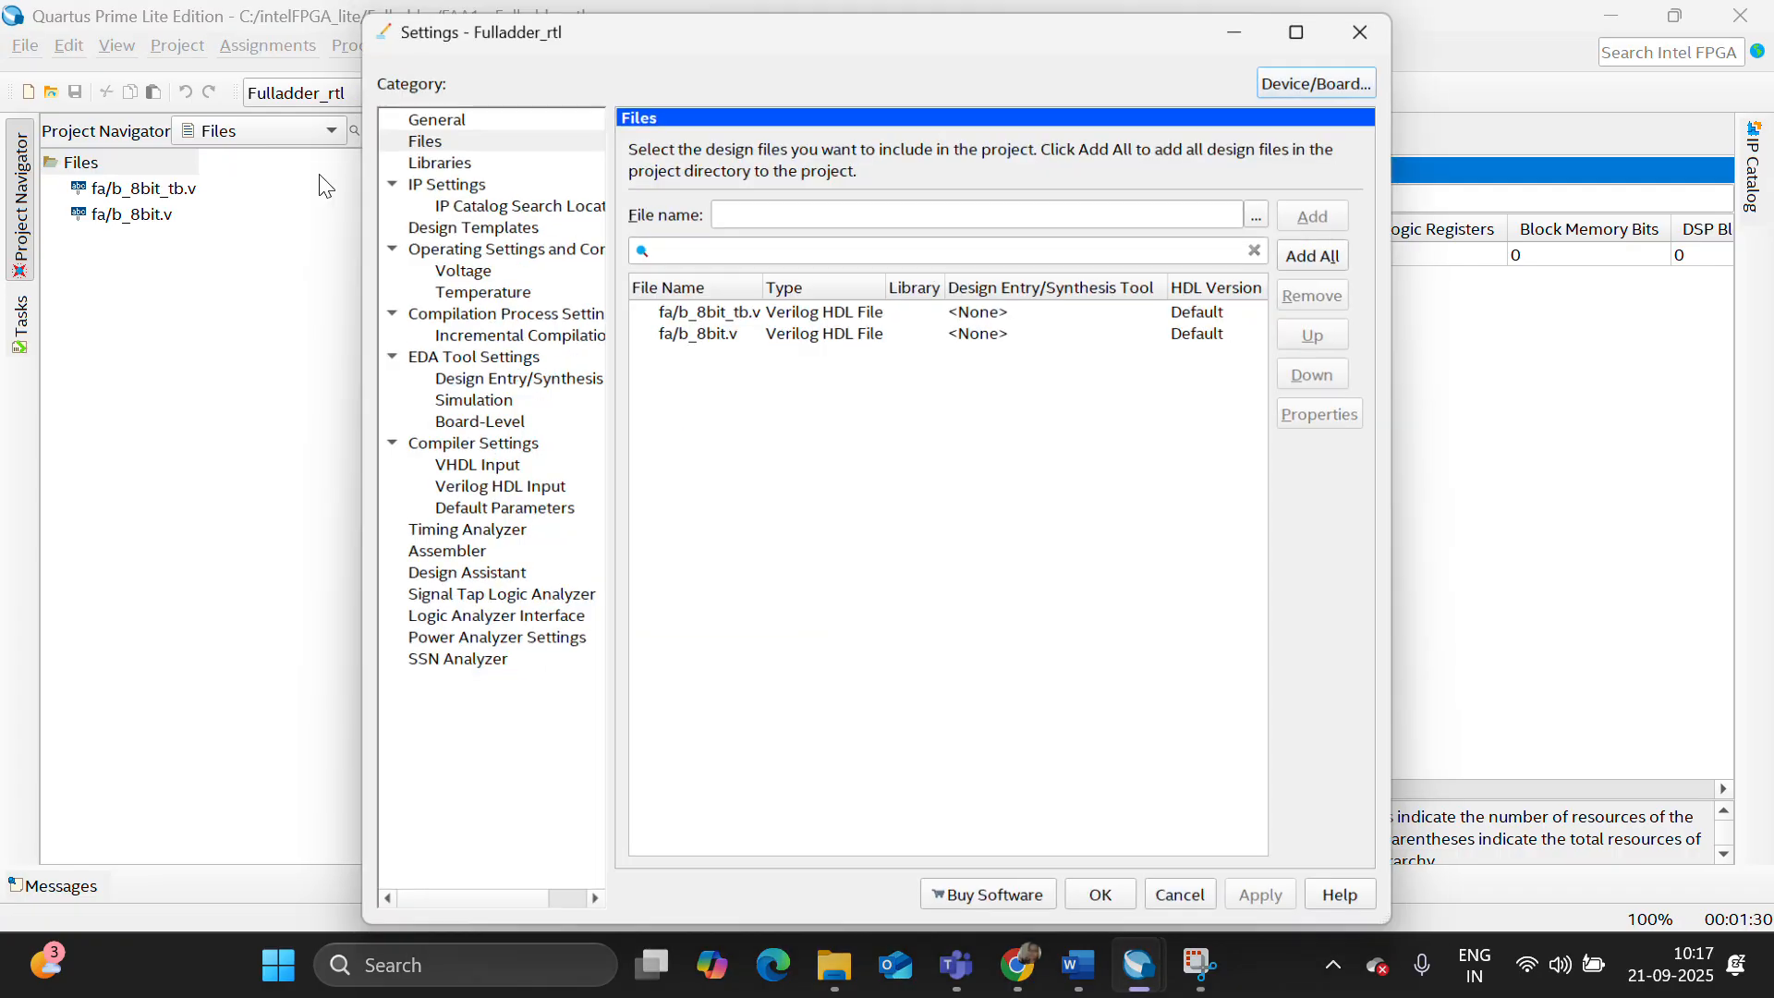
left_click(1269, 209)
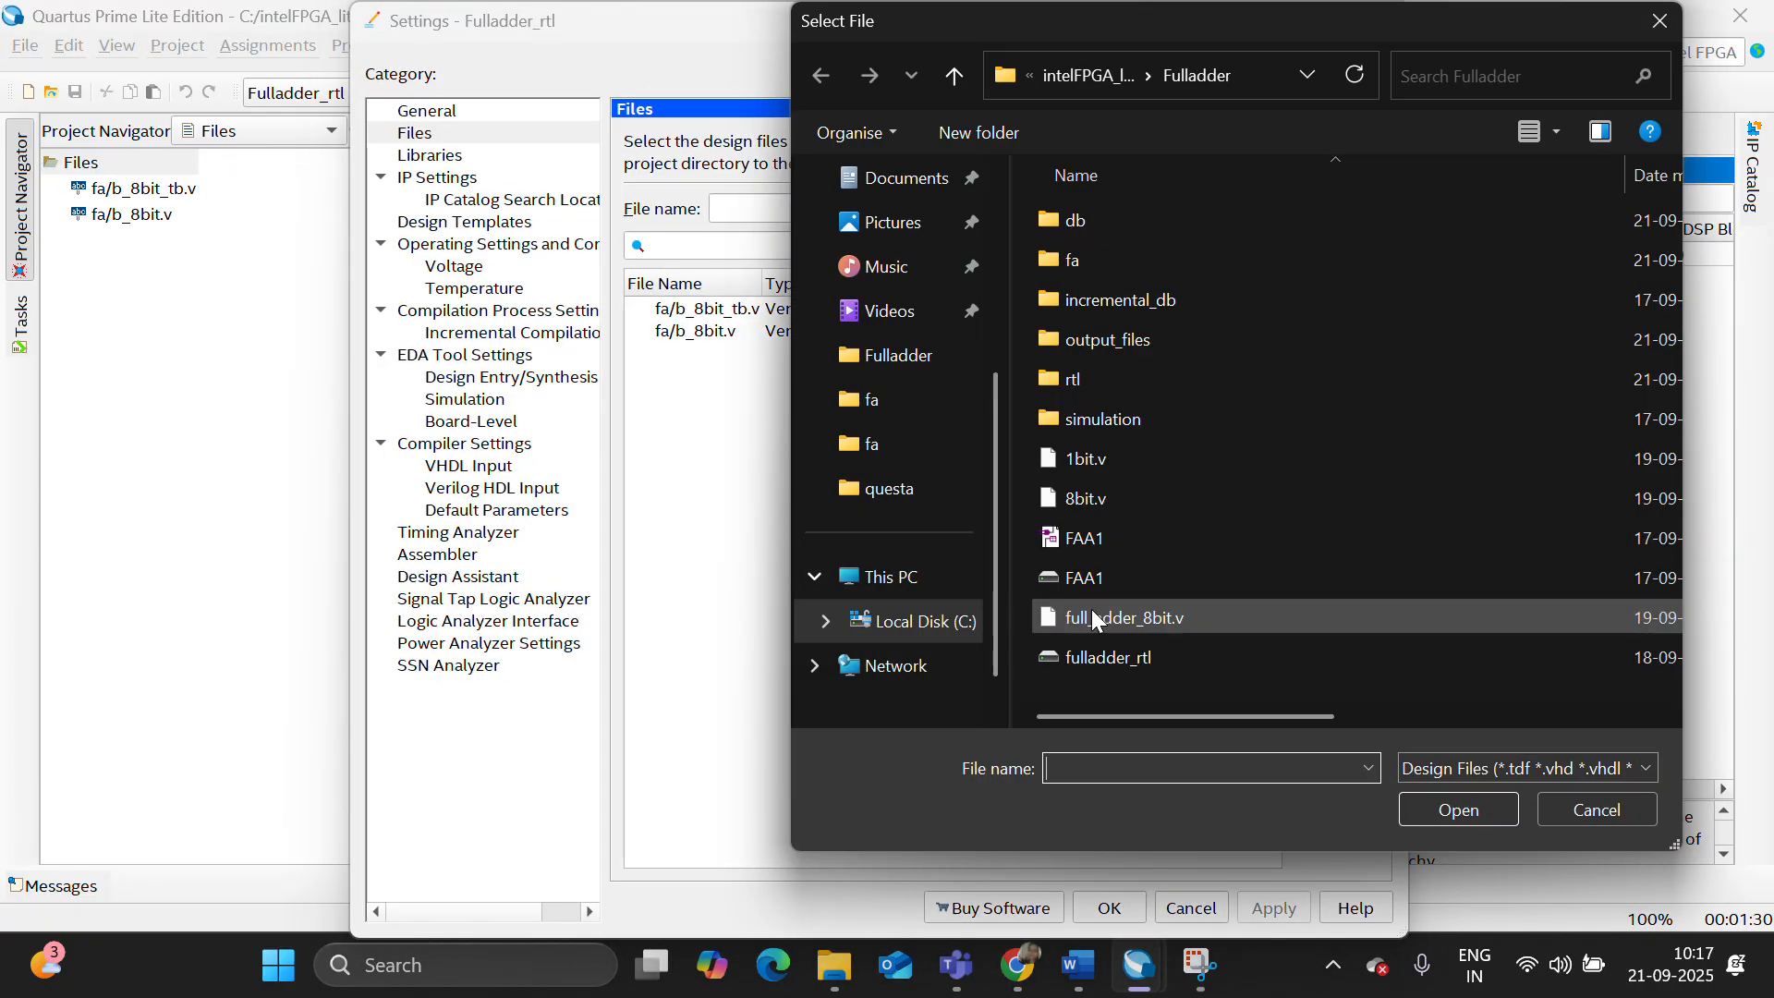
double_click(1074, 269)
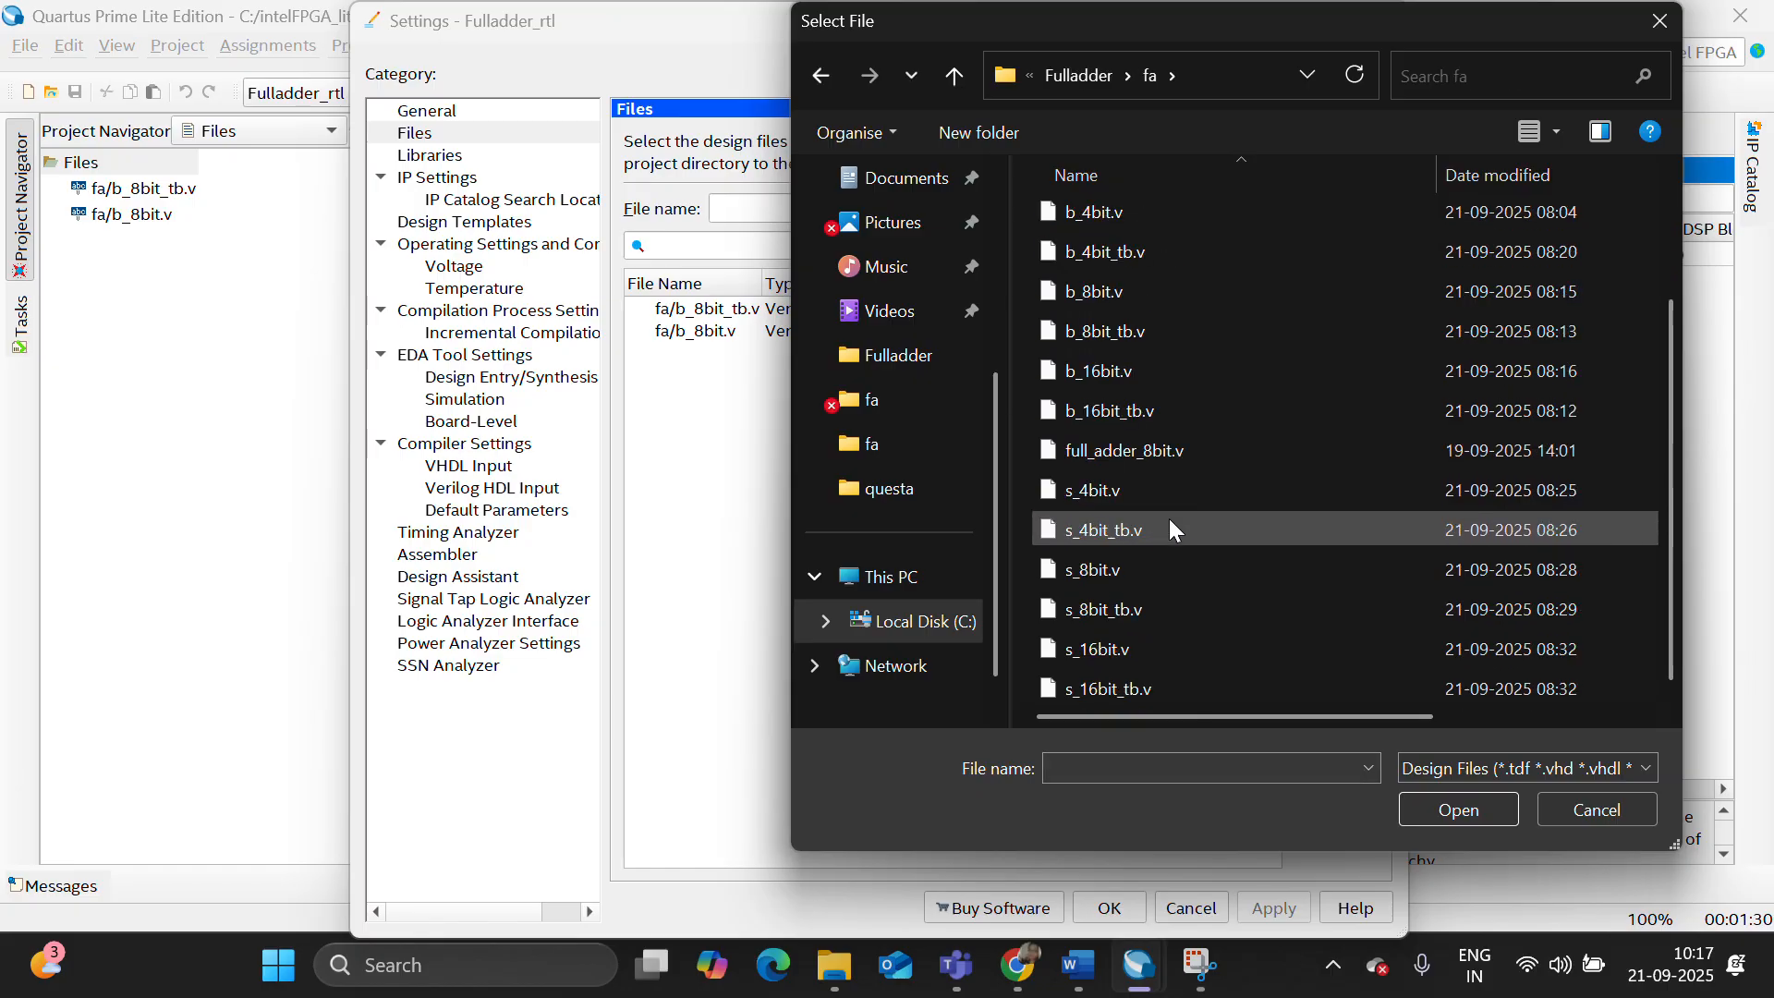
left_click(1146, 602)
key("shift+Up")
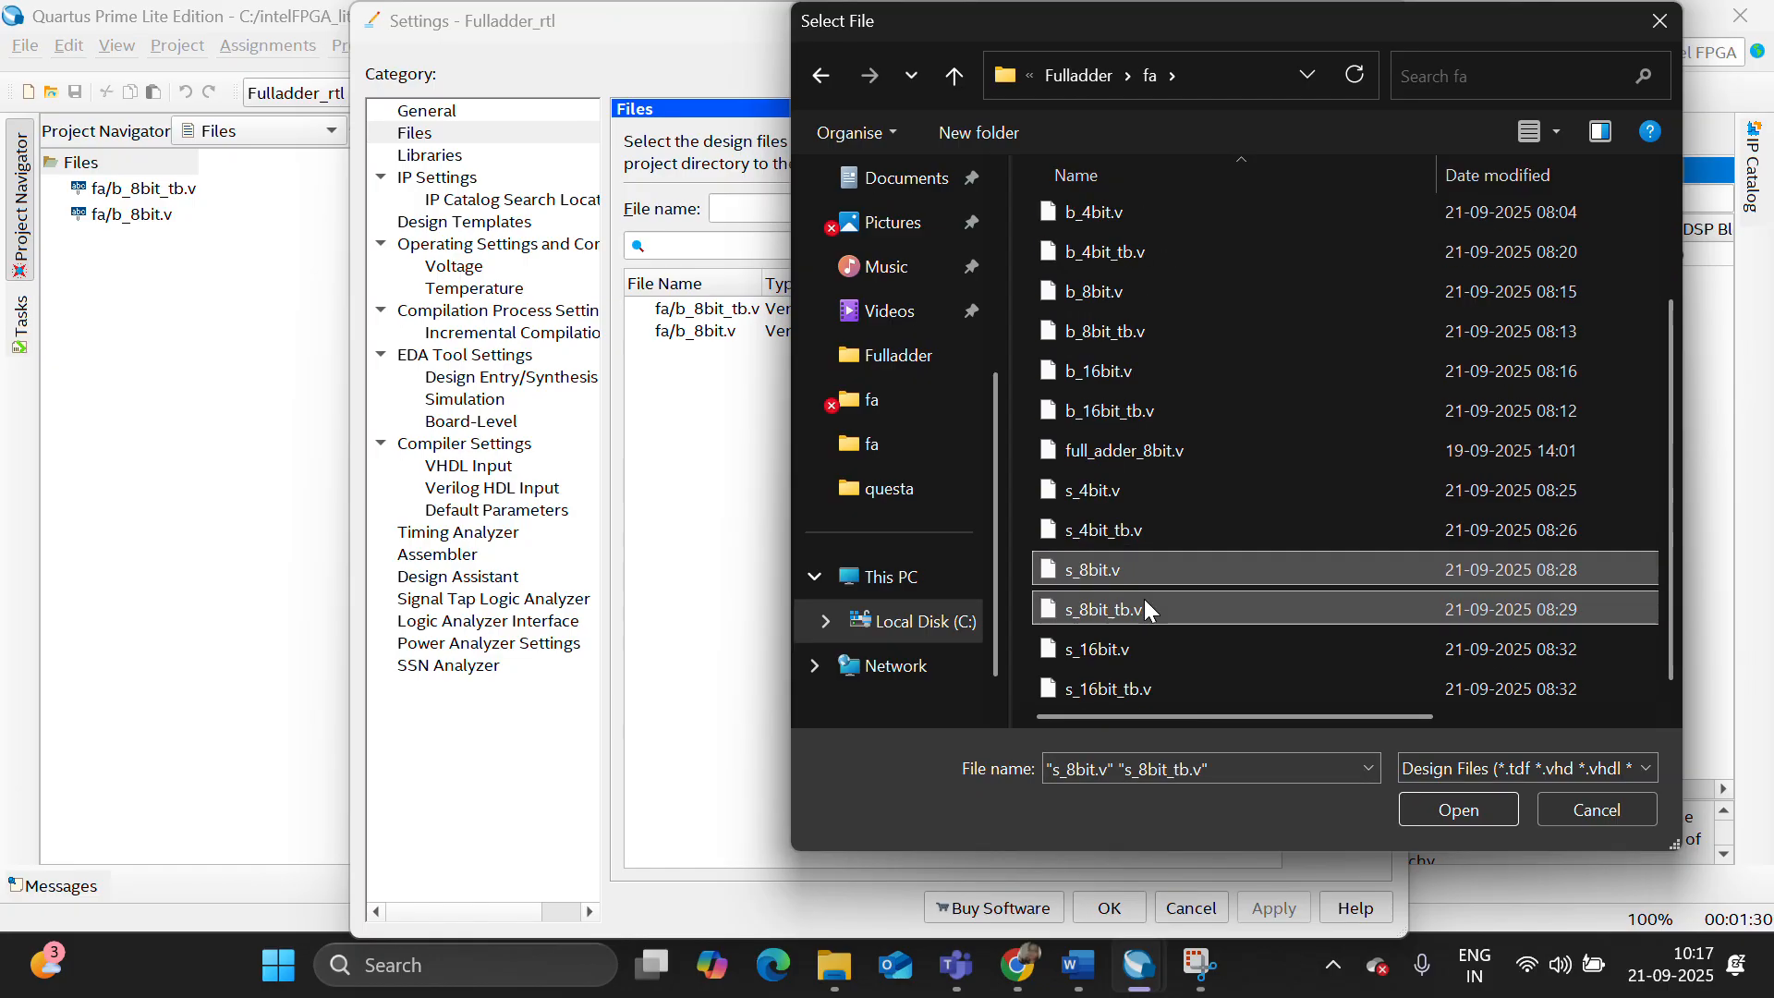
left_click(1458, 810)
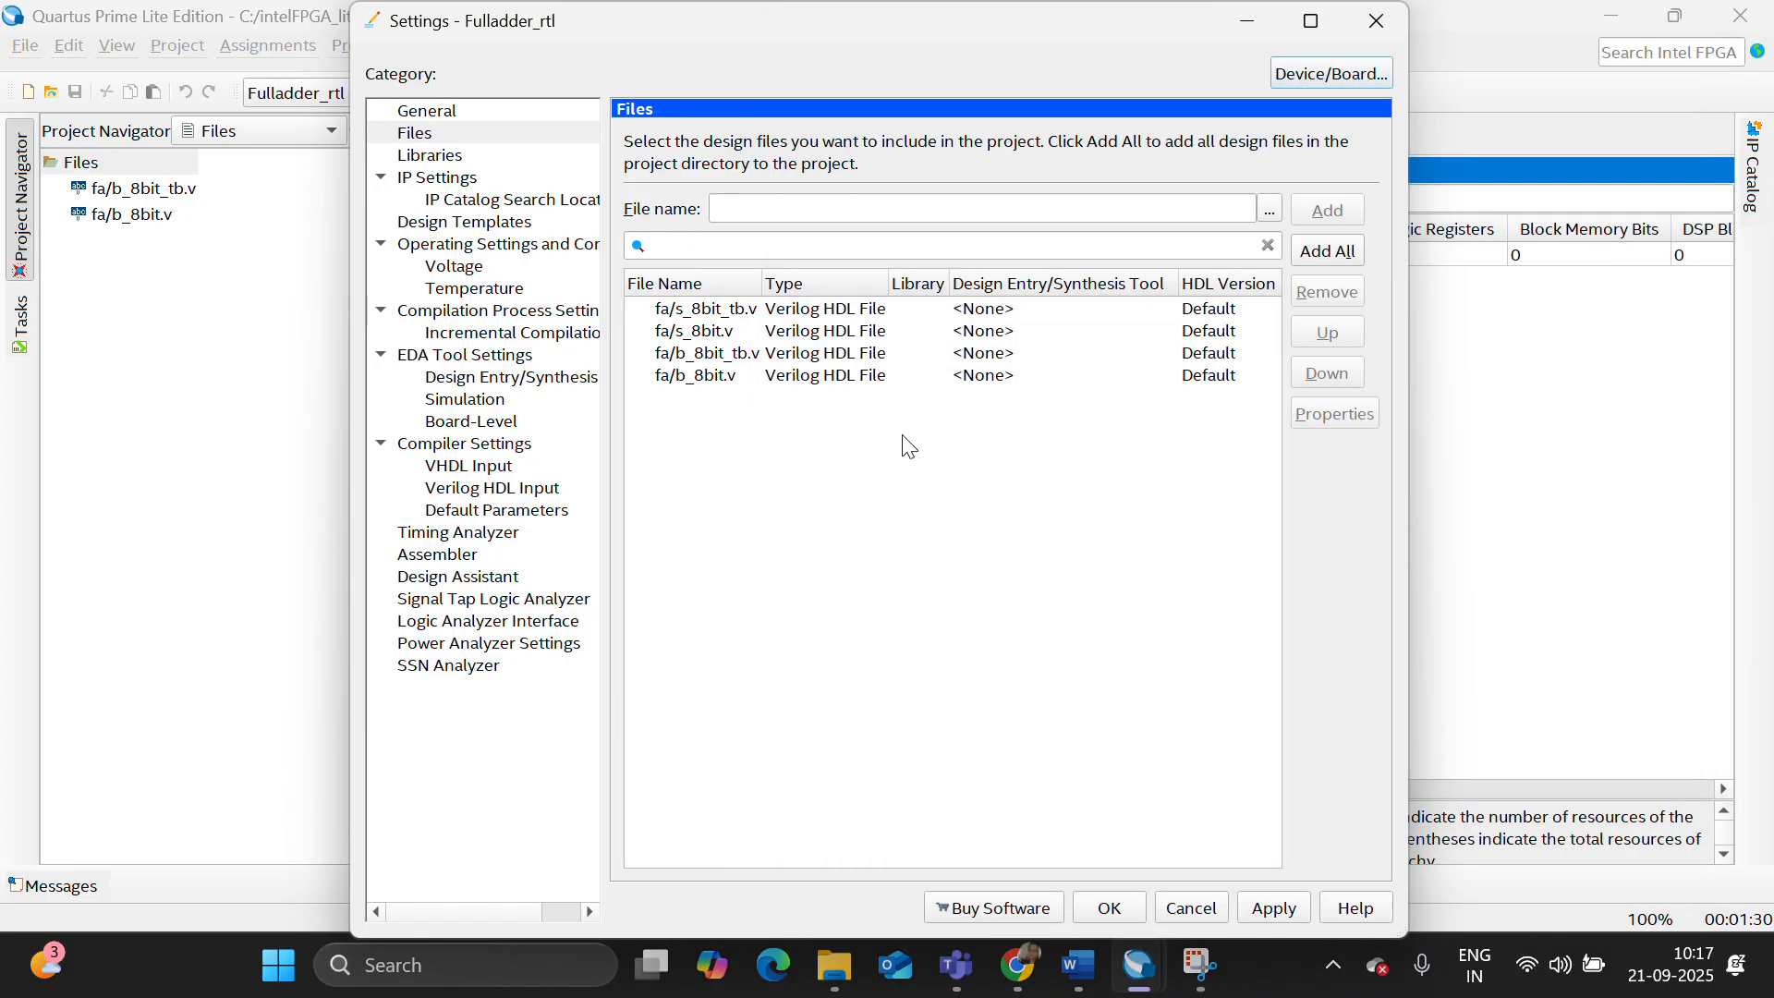
- Remove b_8bit_tb.v and b_8bit.v from the project files and accept the settings
left_click(806, 356)
key("shift+Down")
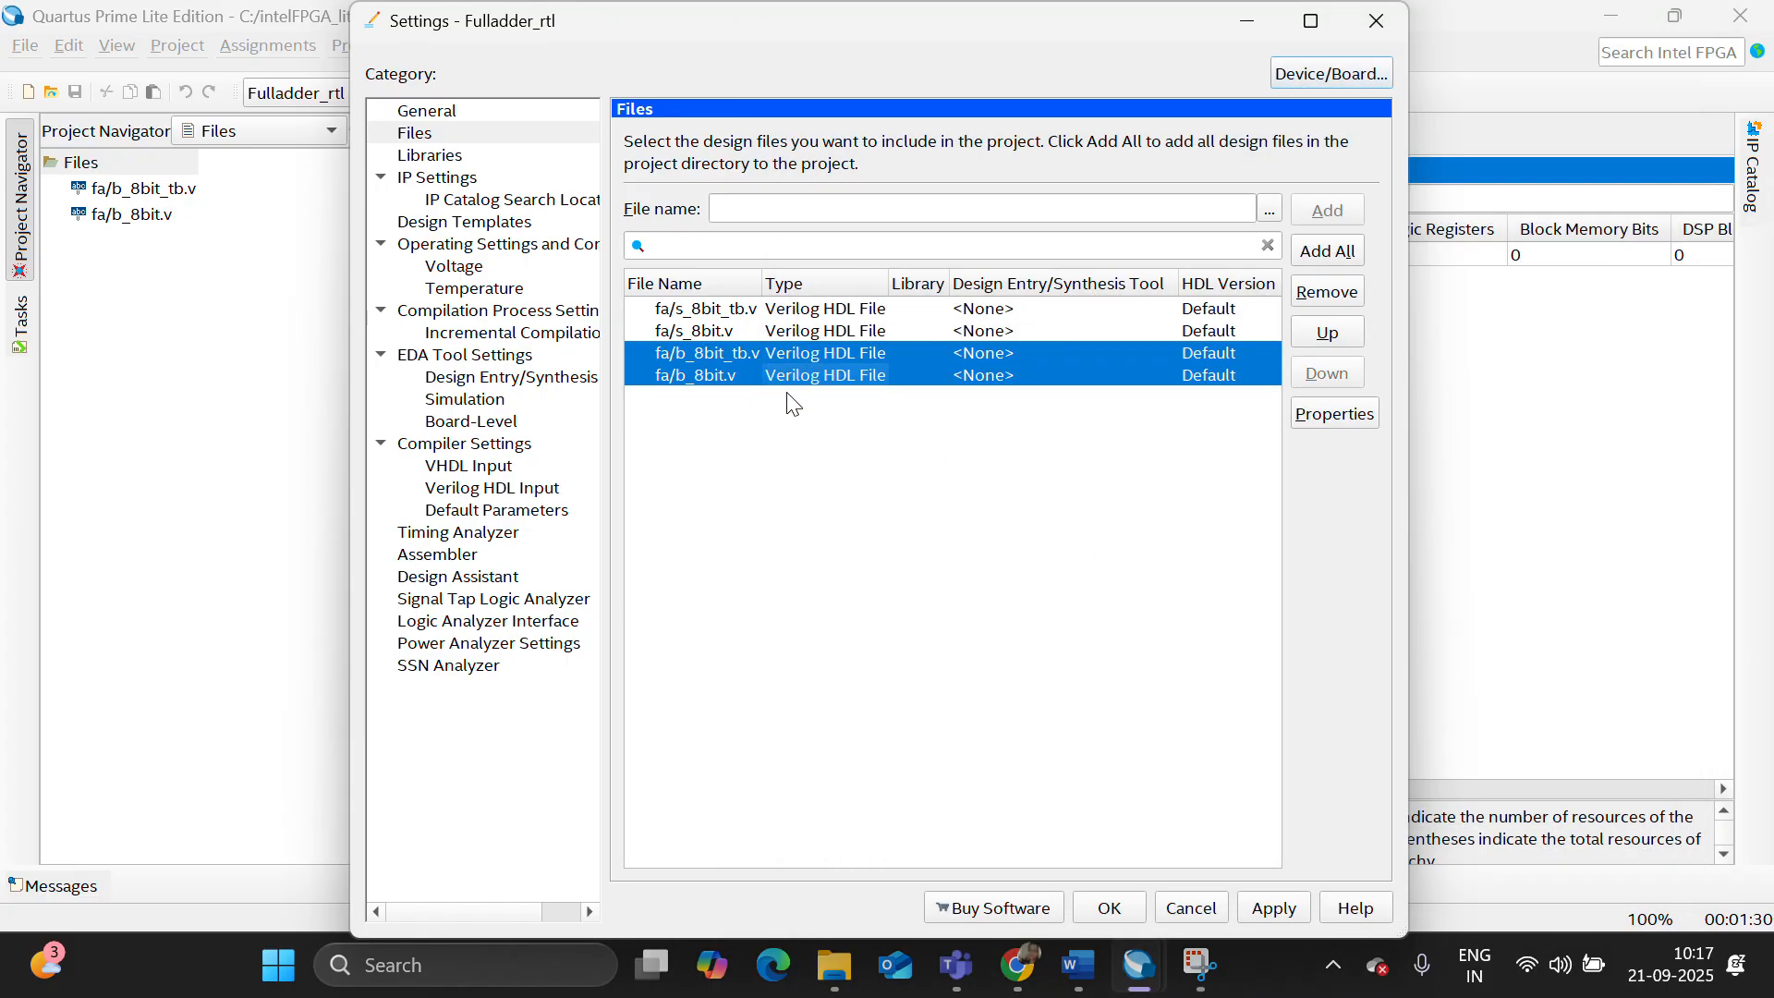
left_click(1327, 291)
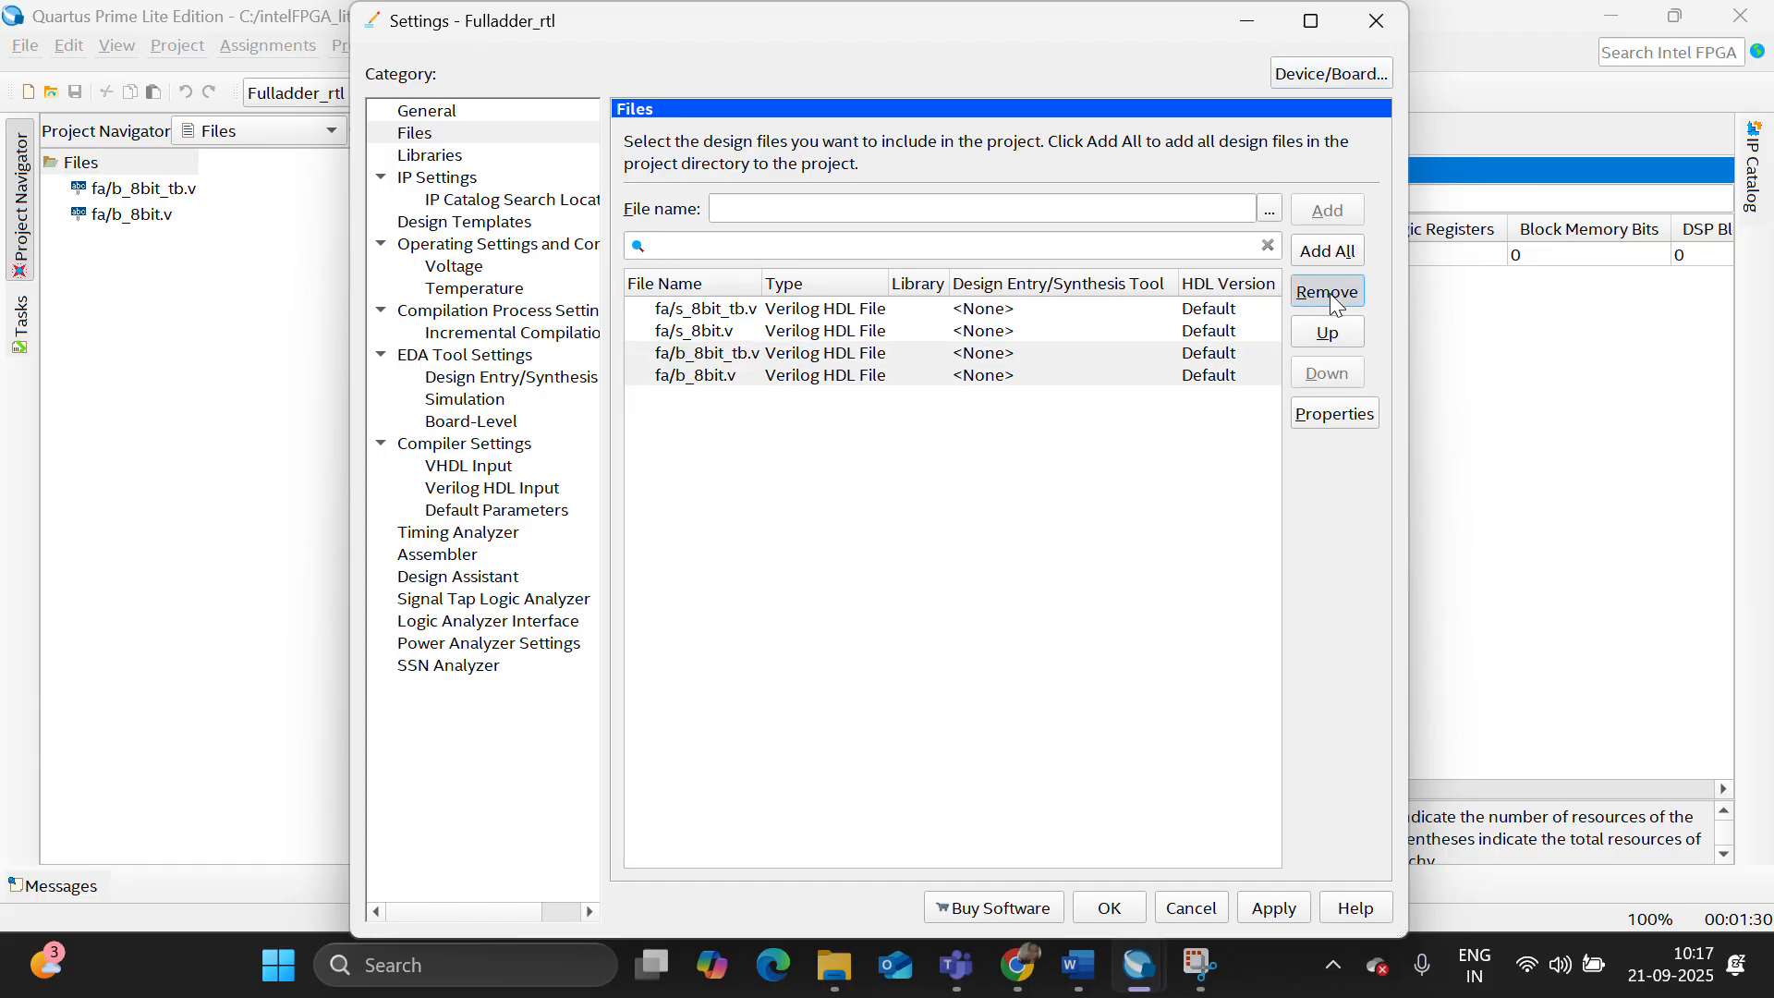
left_click(1109, 907)
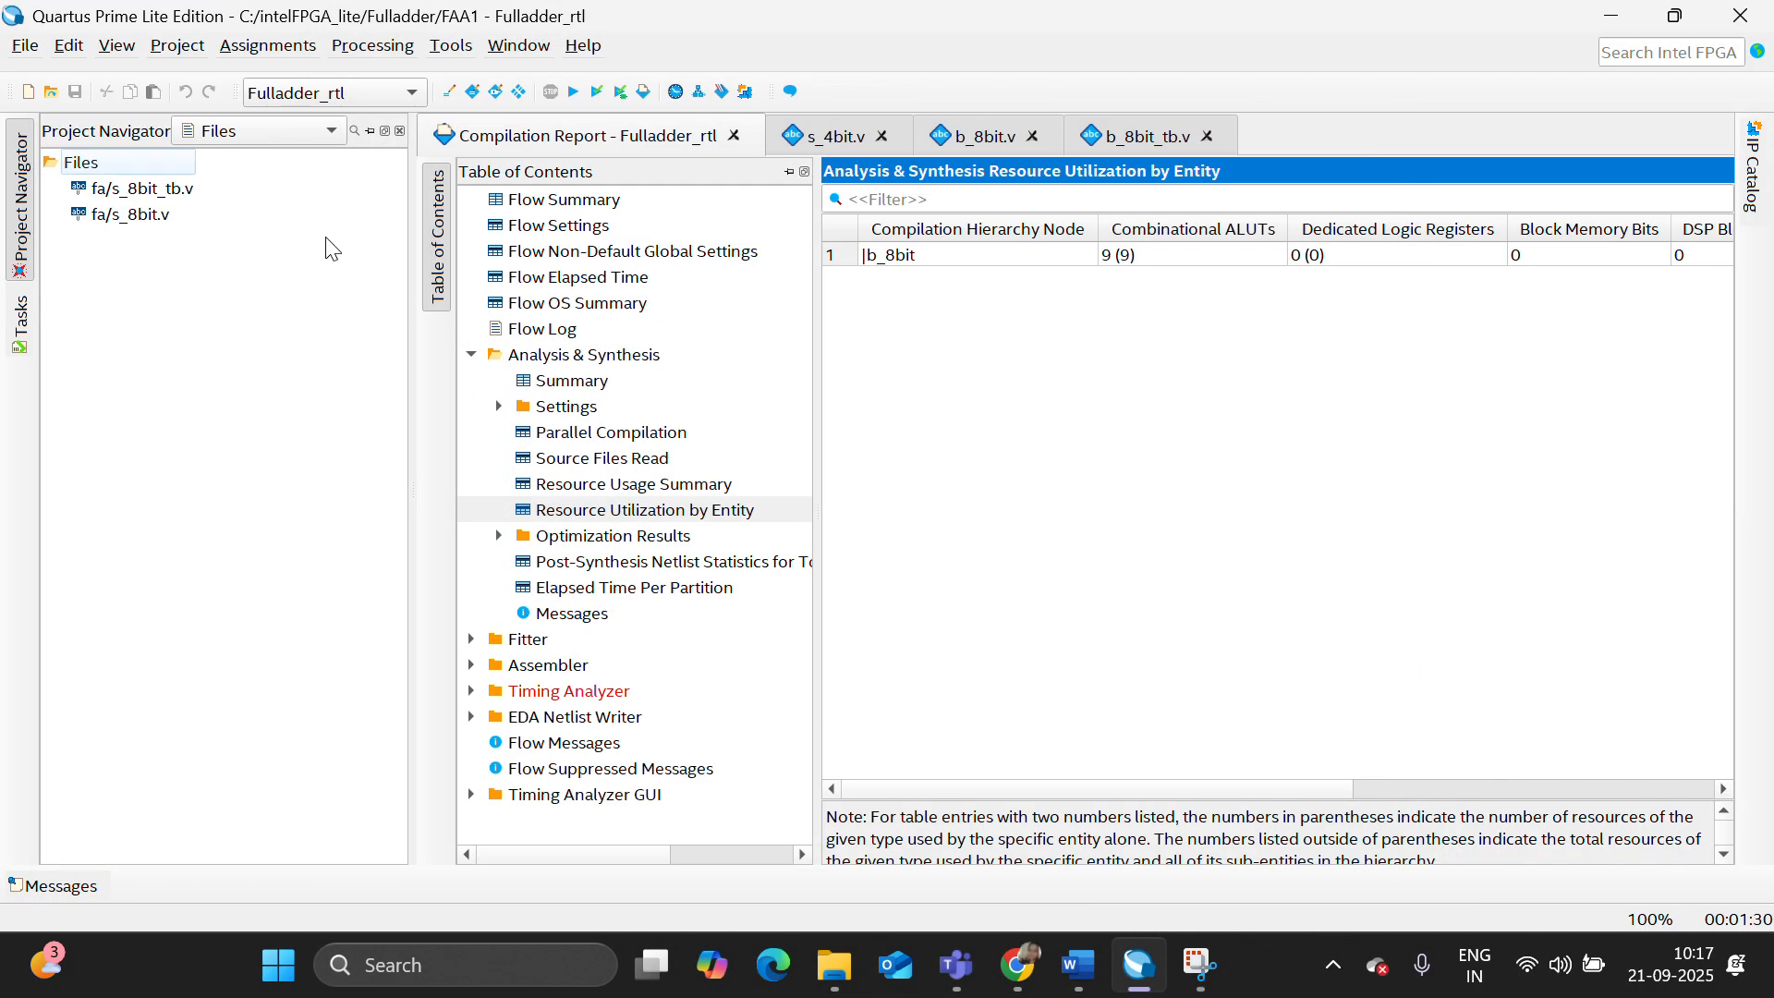
- Set s_8bit.v as the top-level entity and start compiling the Fulladder_rtl design
left_click(128, 214)
right_click(130, 215)
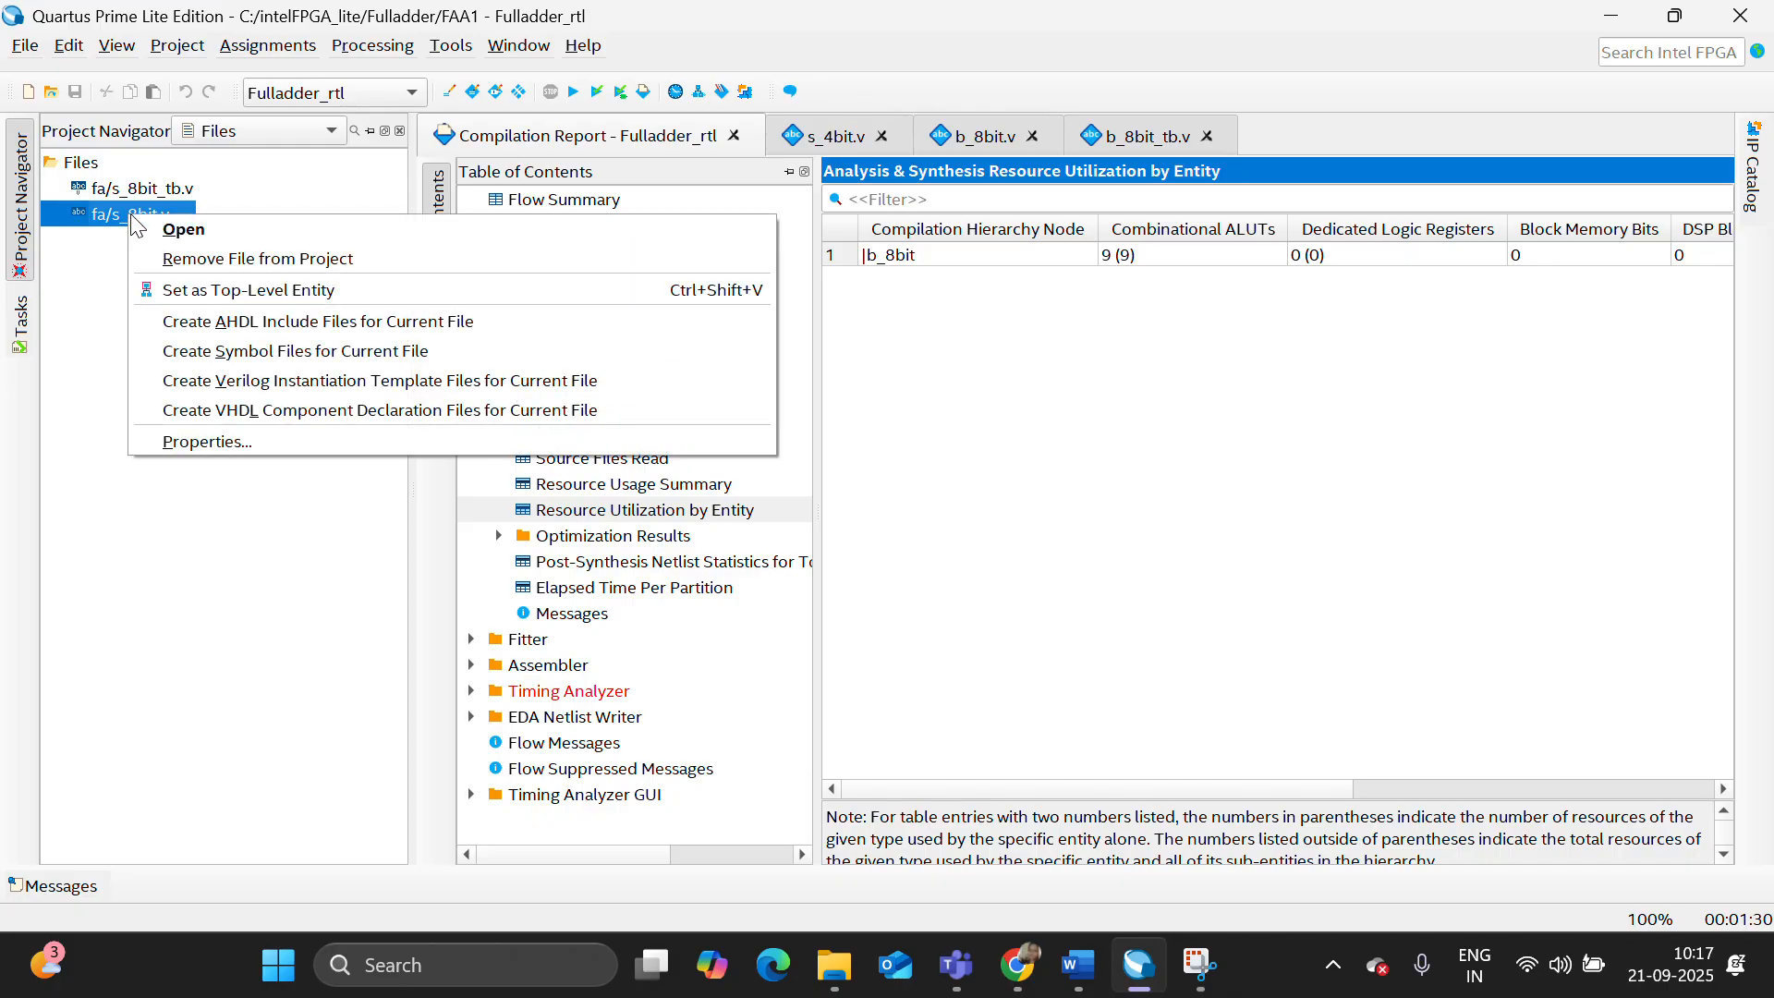
left_click(248, 290)
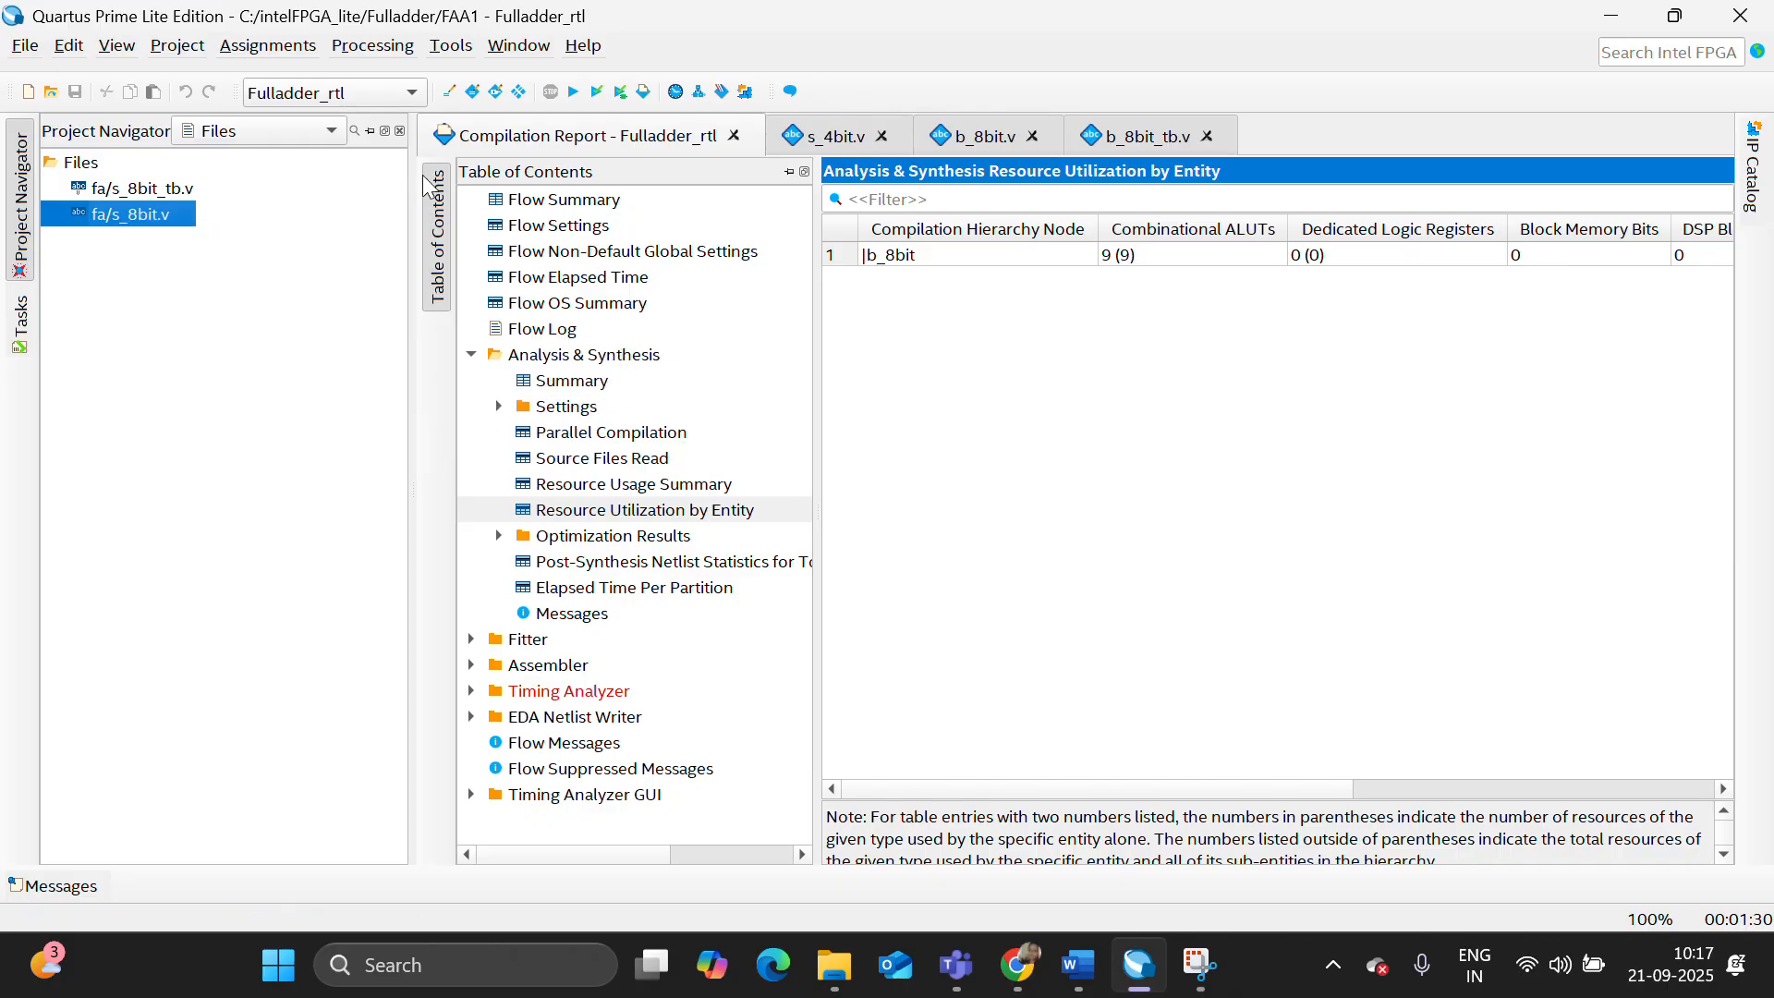
left_click(574, 92)
- Open the s_8bit.v source and close the s_4bit.v, b_8bit.v and b_8bit_tb.v files
double_click(134, 222)
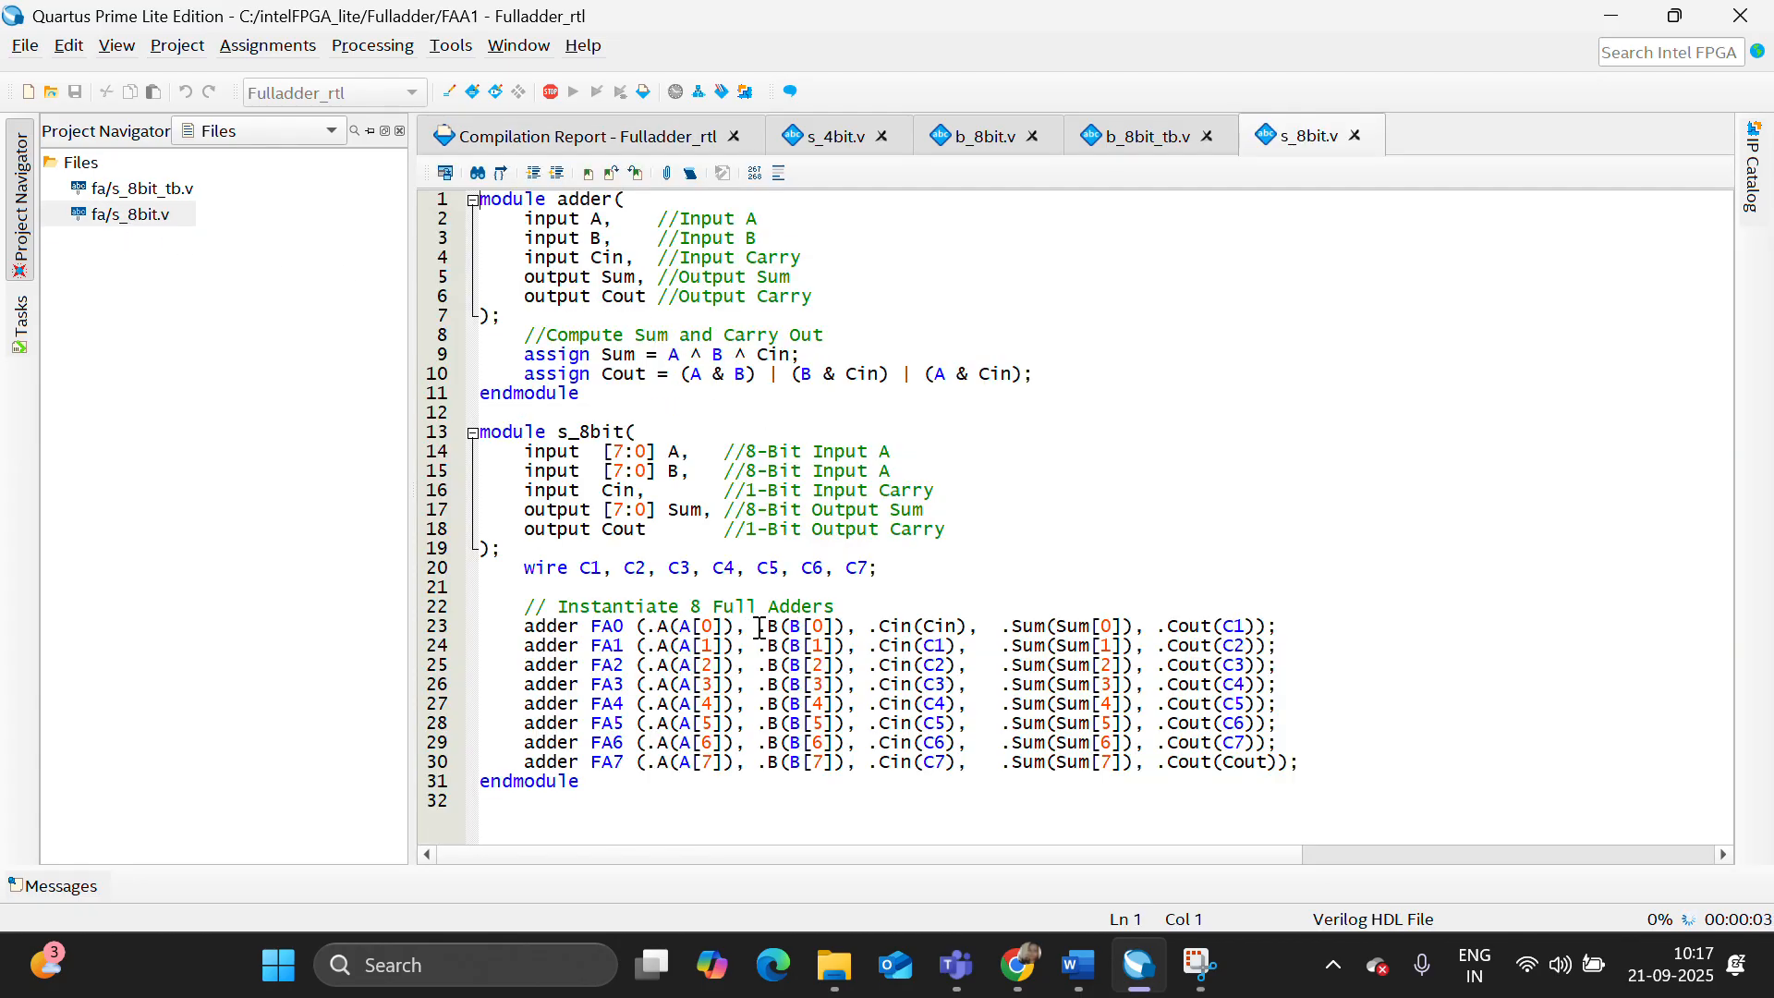
left_click(883, 137)
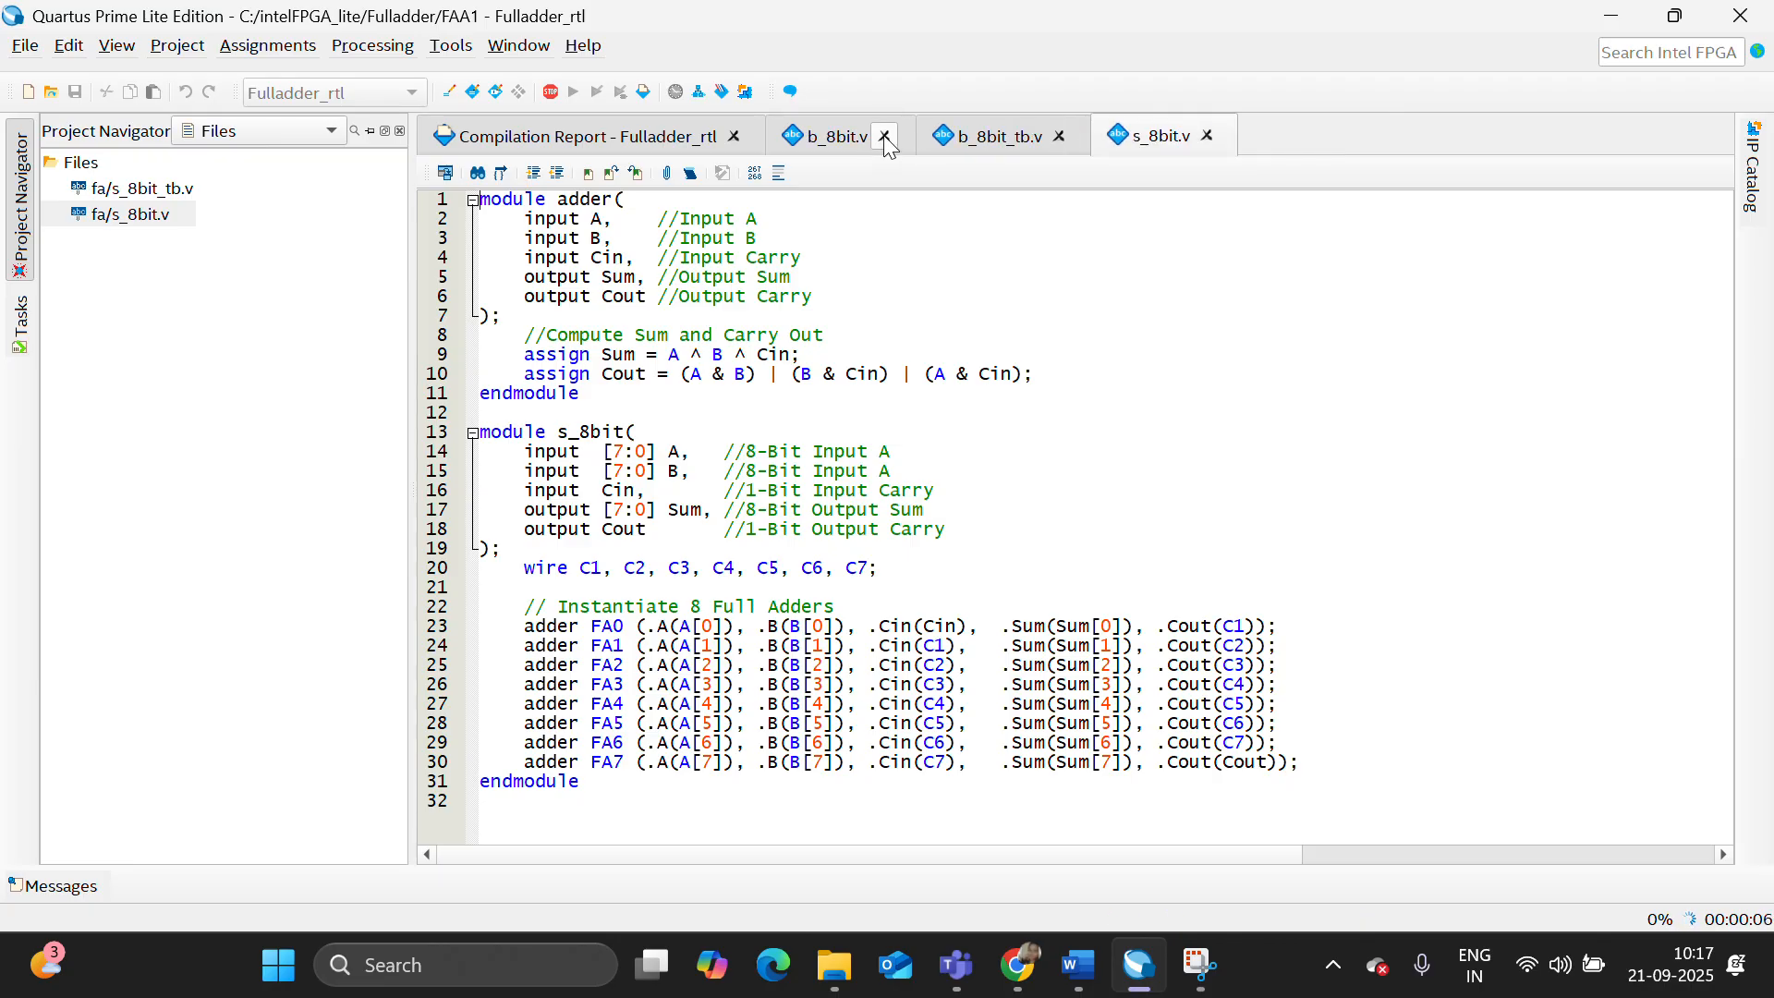
left_click(885, 139)
left_click(909, 137)
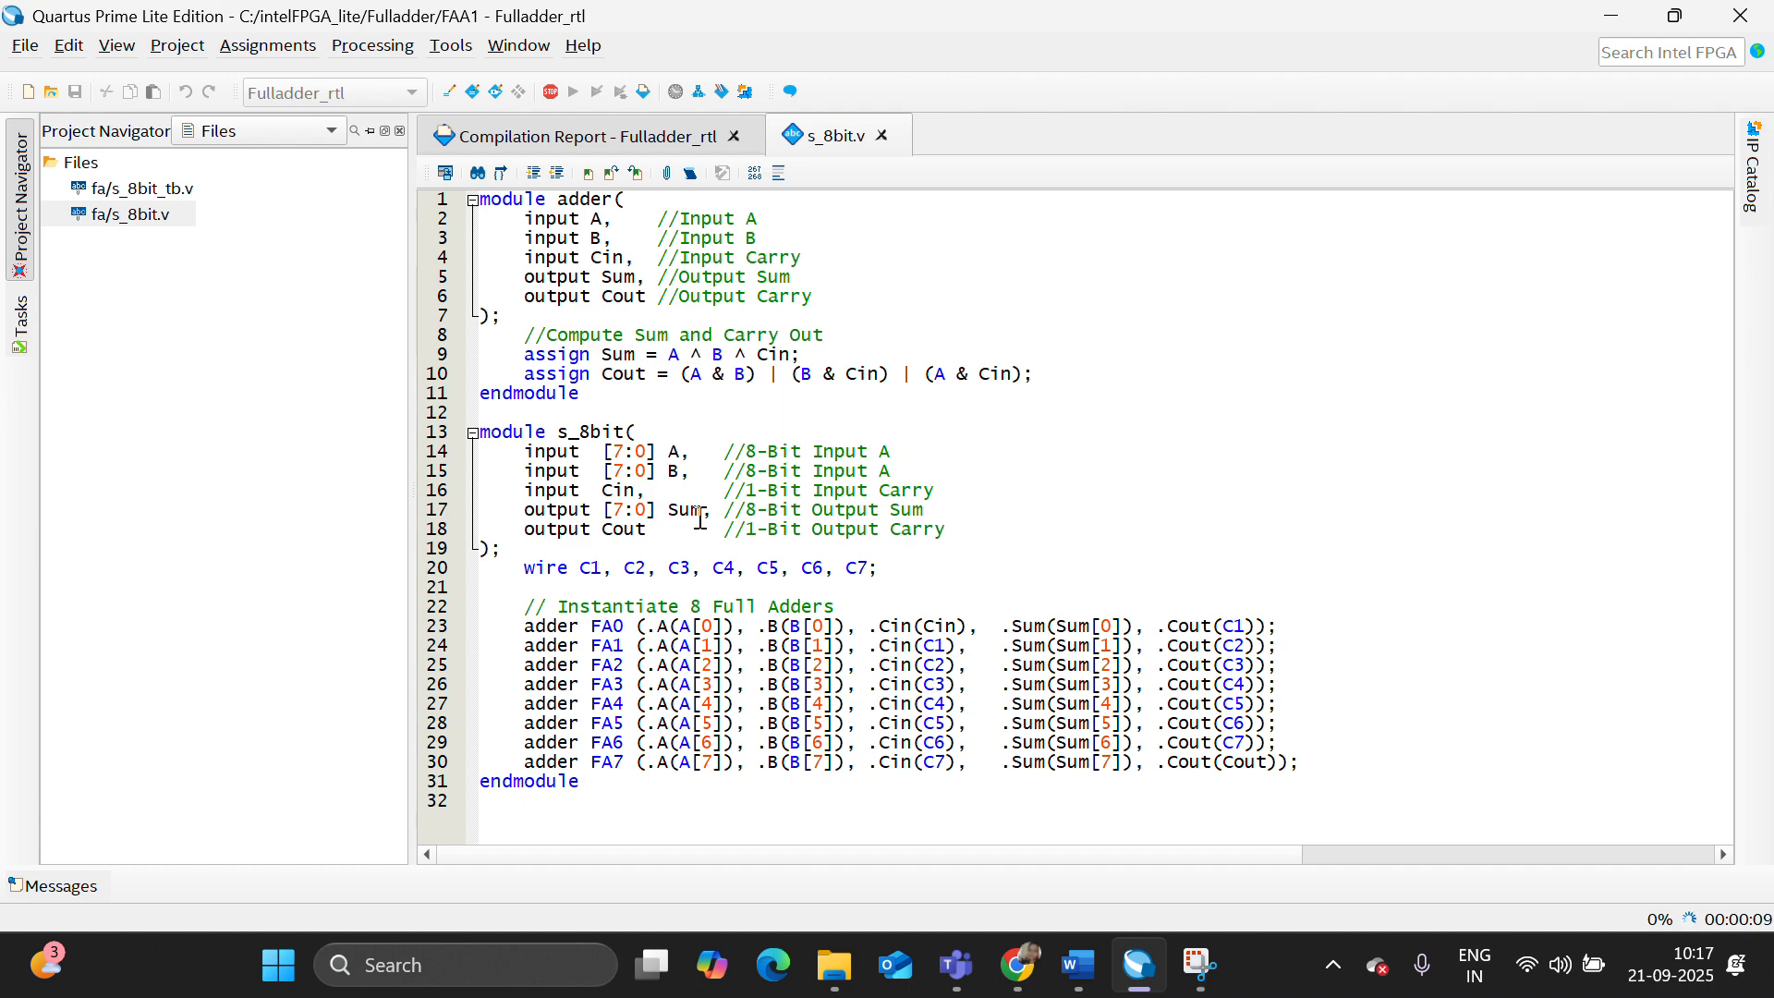
- Open the s_8bit_tb.v testbench and review its instantiation and test cases
double_click(153, 194)
scroll(713, 443, "down", 1)
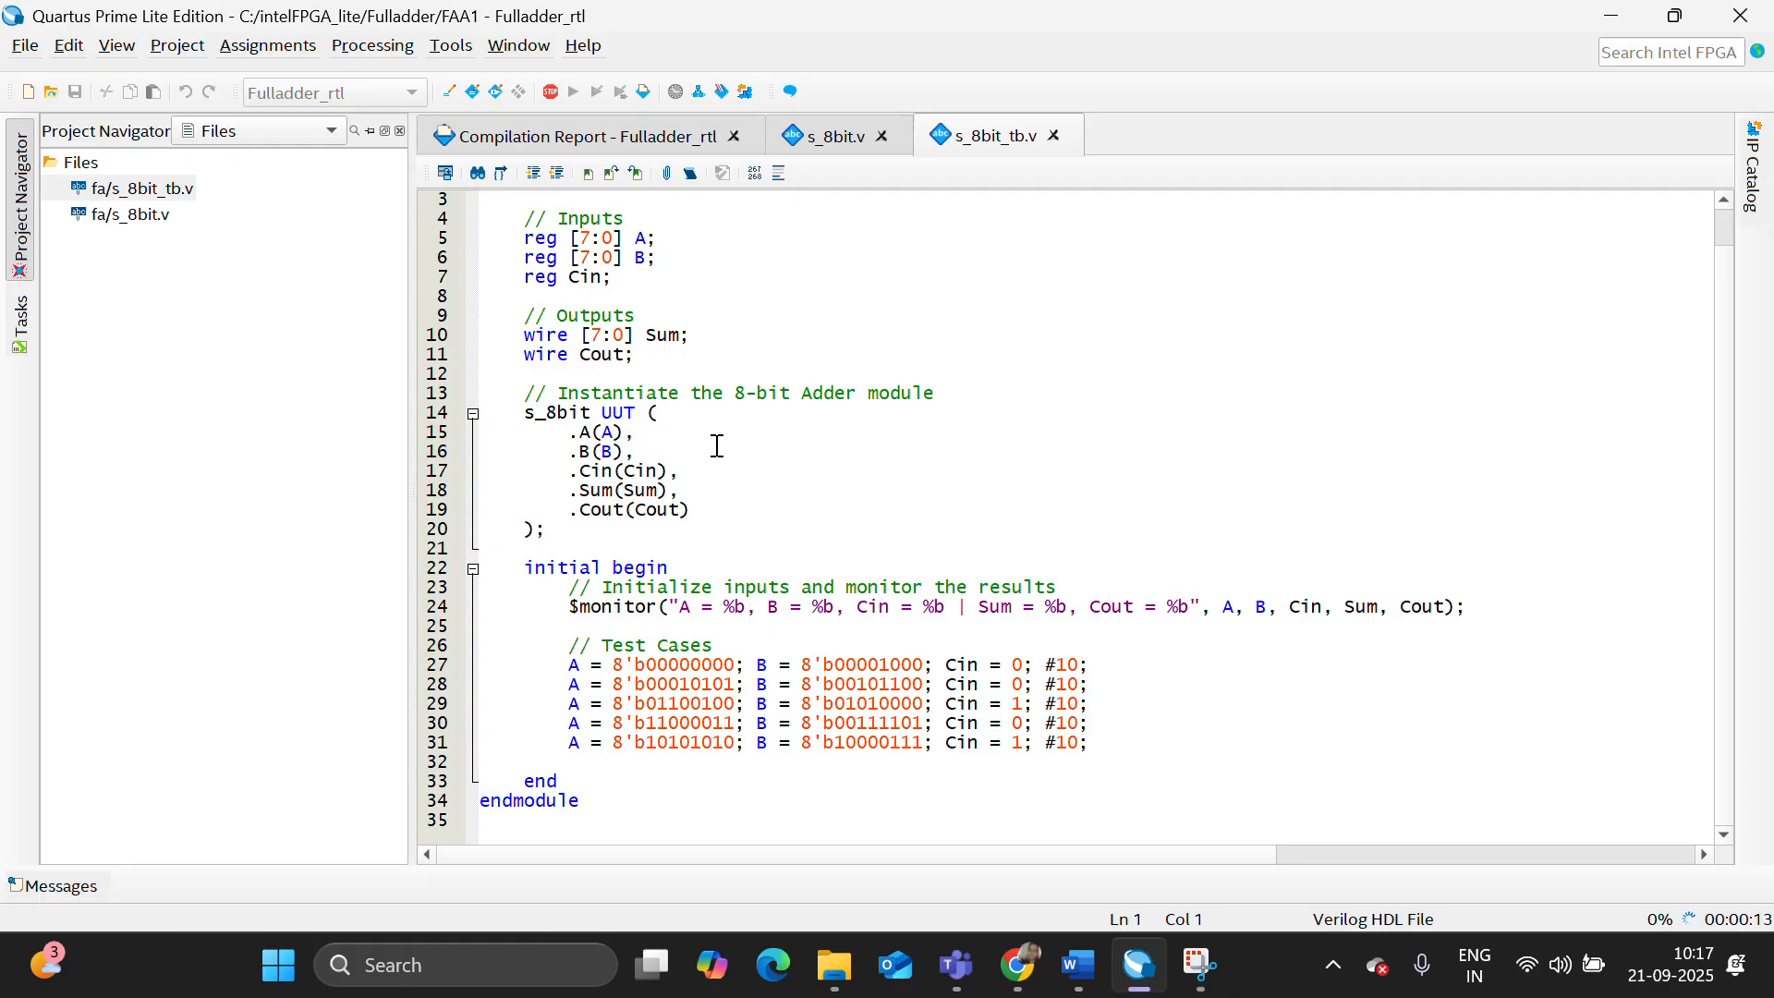
scroll(714, 443, "up", 1)
- View the Analysis & Synthesis Resource Utilization by Entity for the compiled s_8bit design in the compilation report
left_click(653, 141)
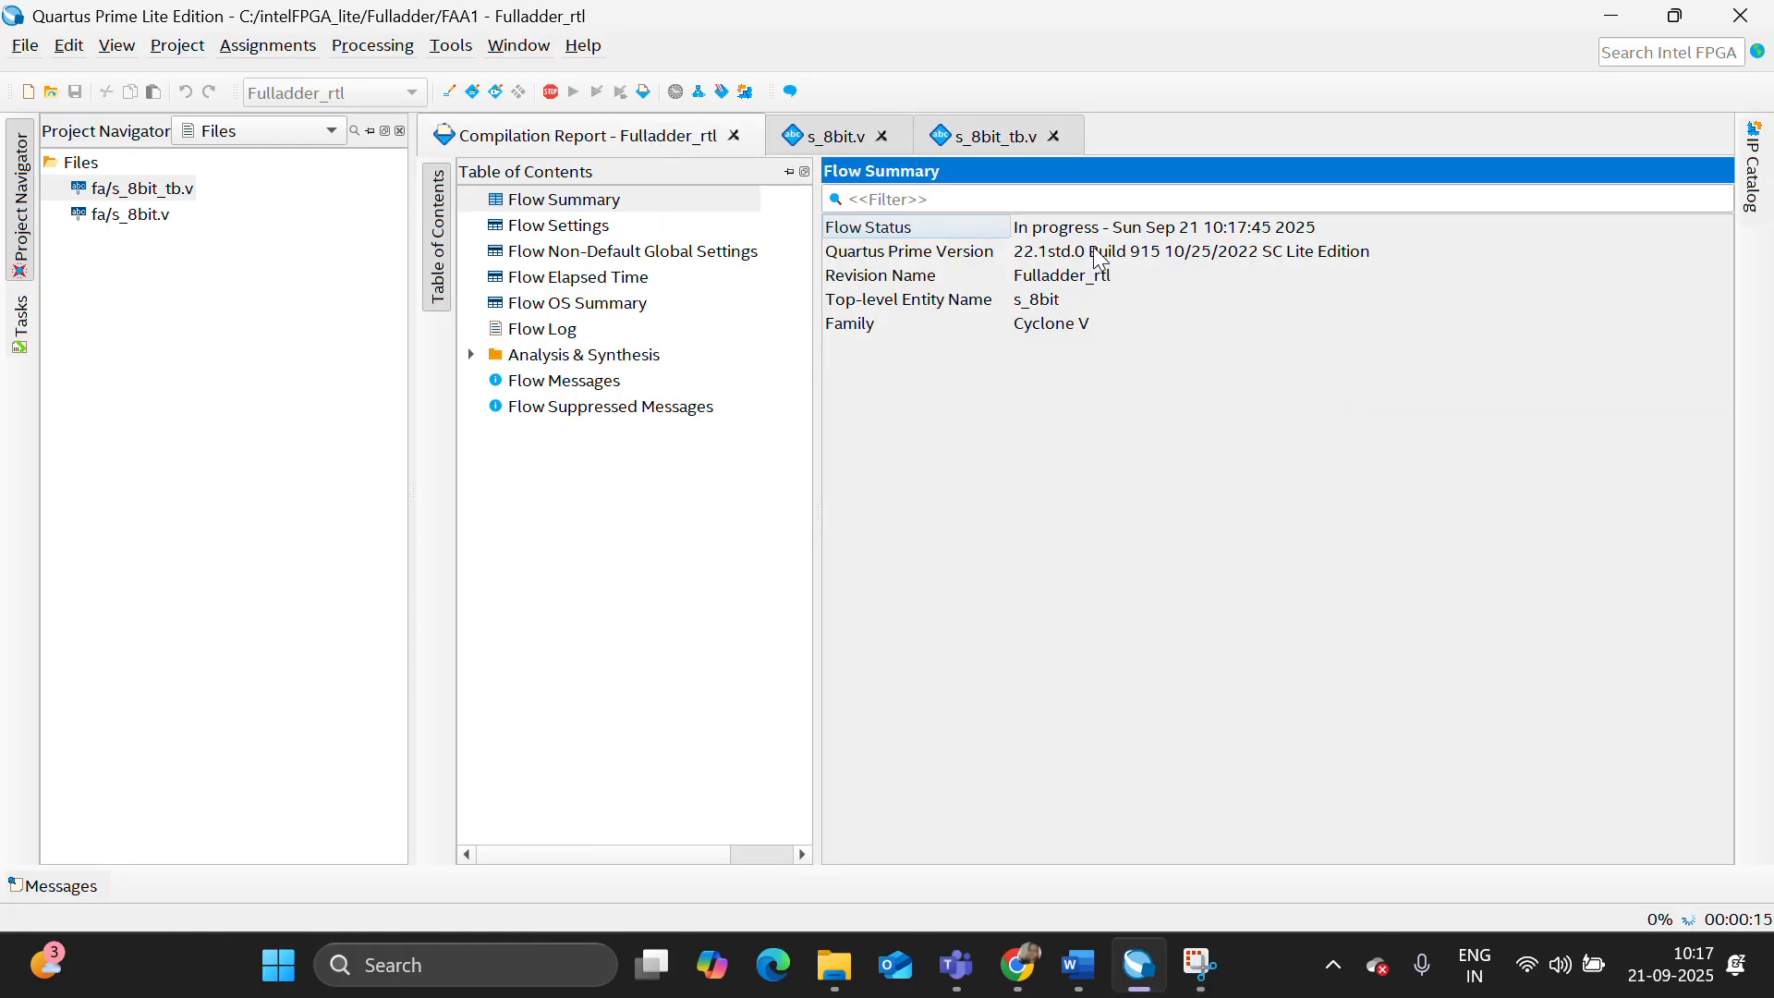
left_click(18, 319)
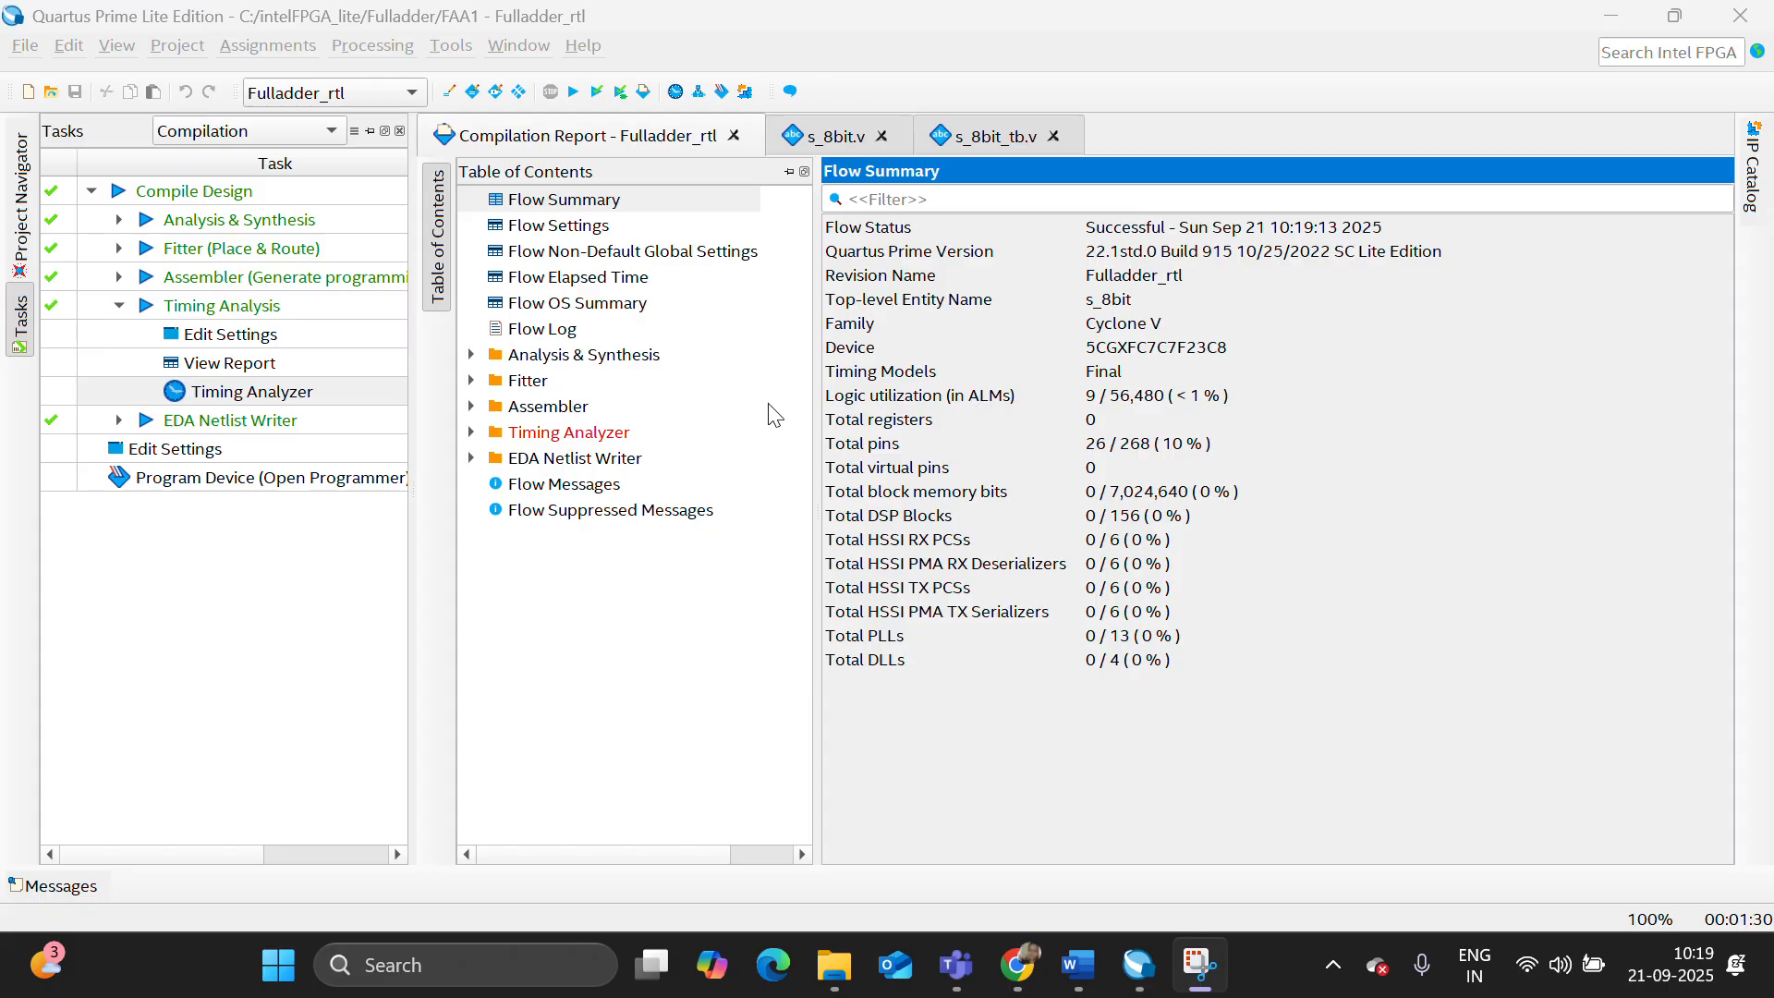
left_click(472, 356)
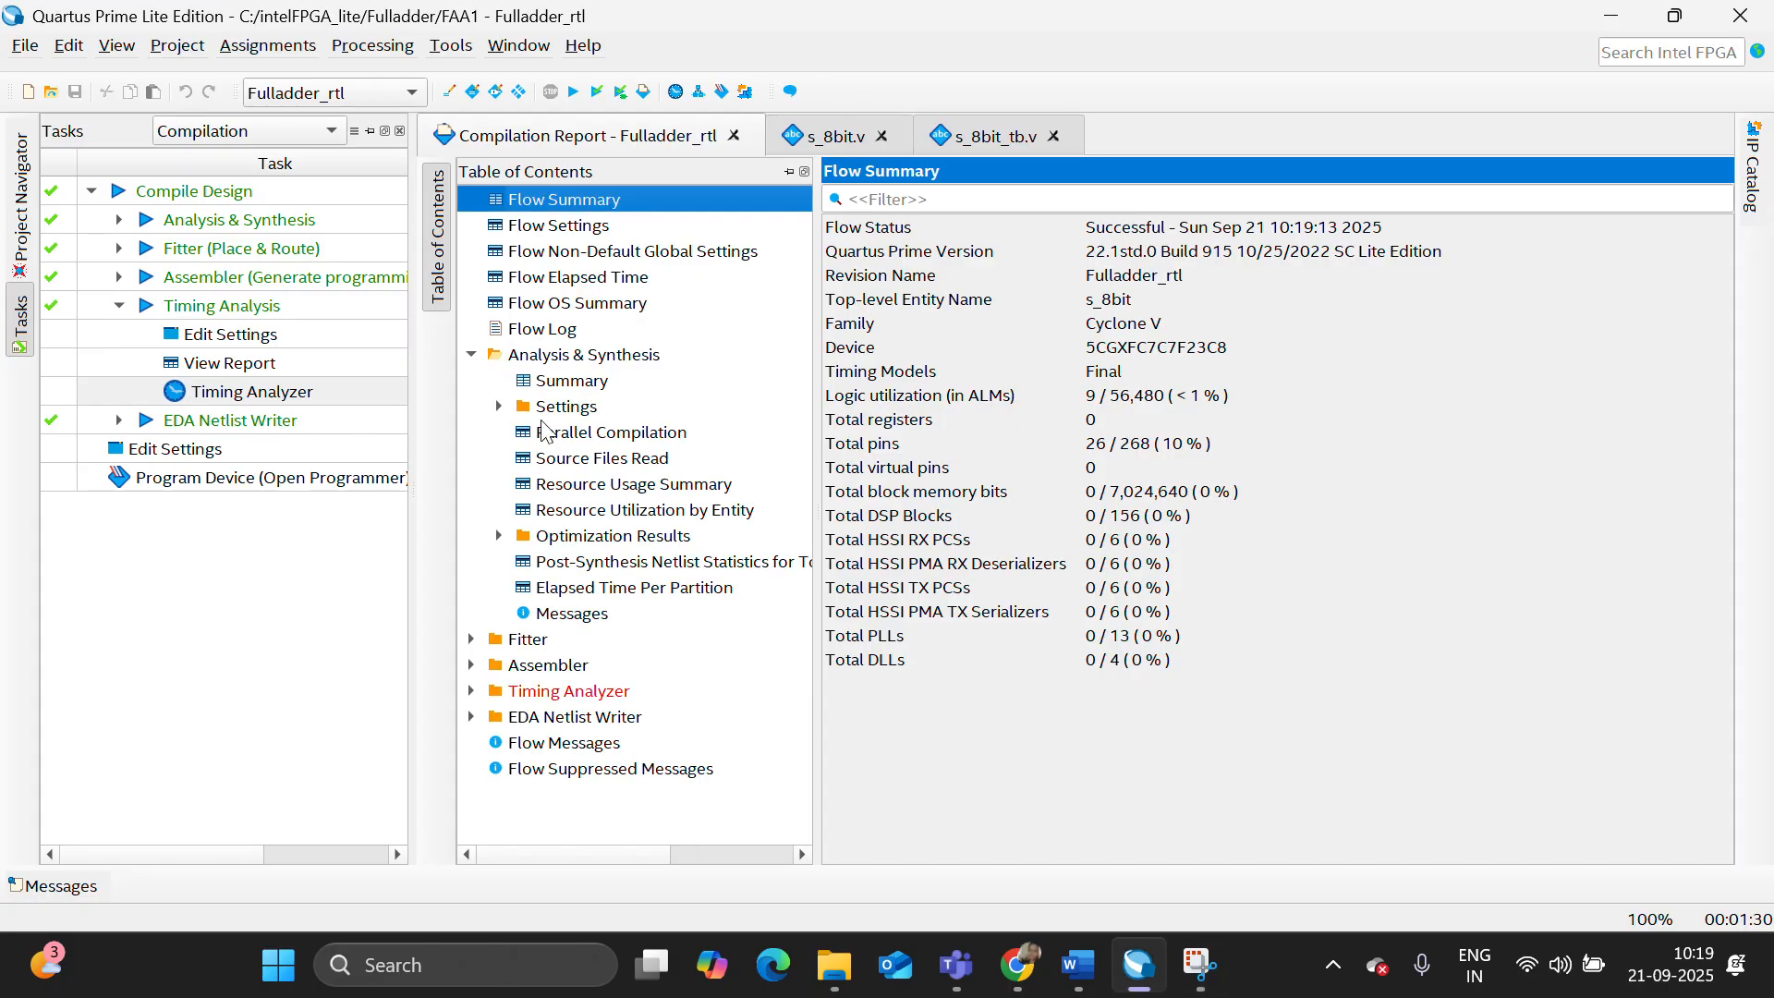
left_click(640, 511)
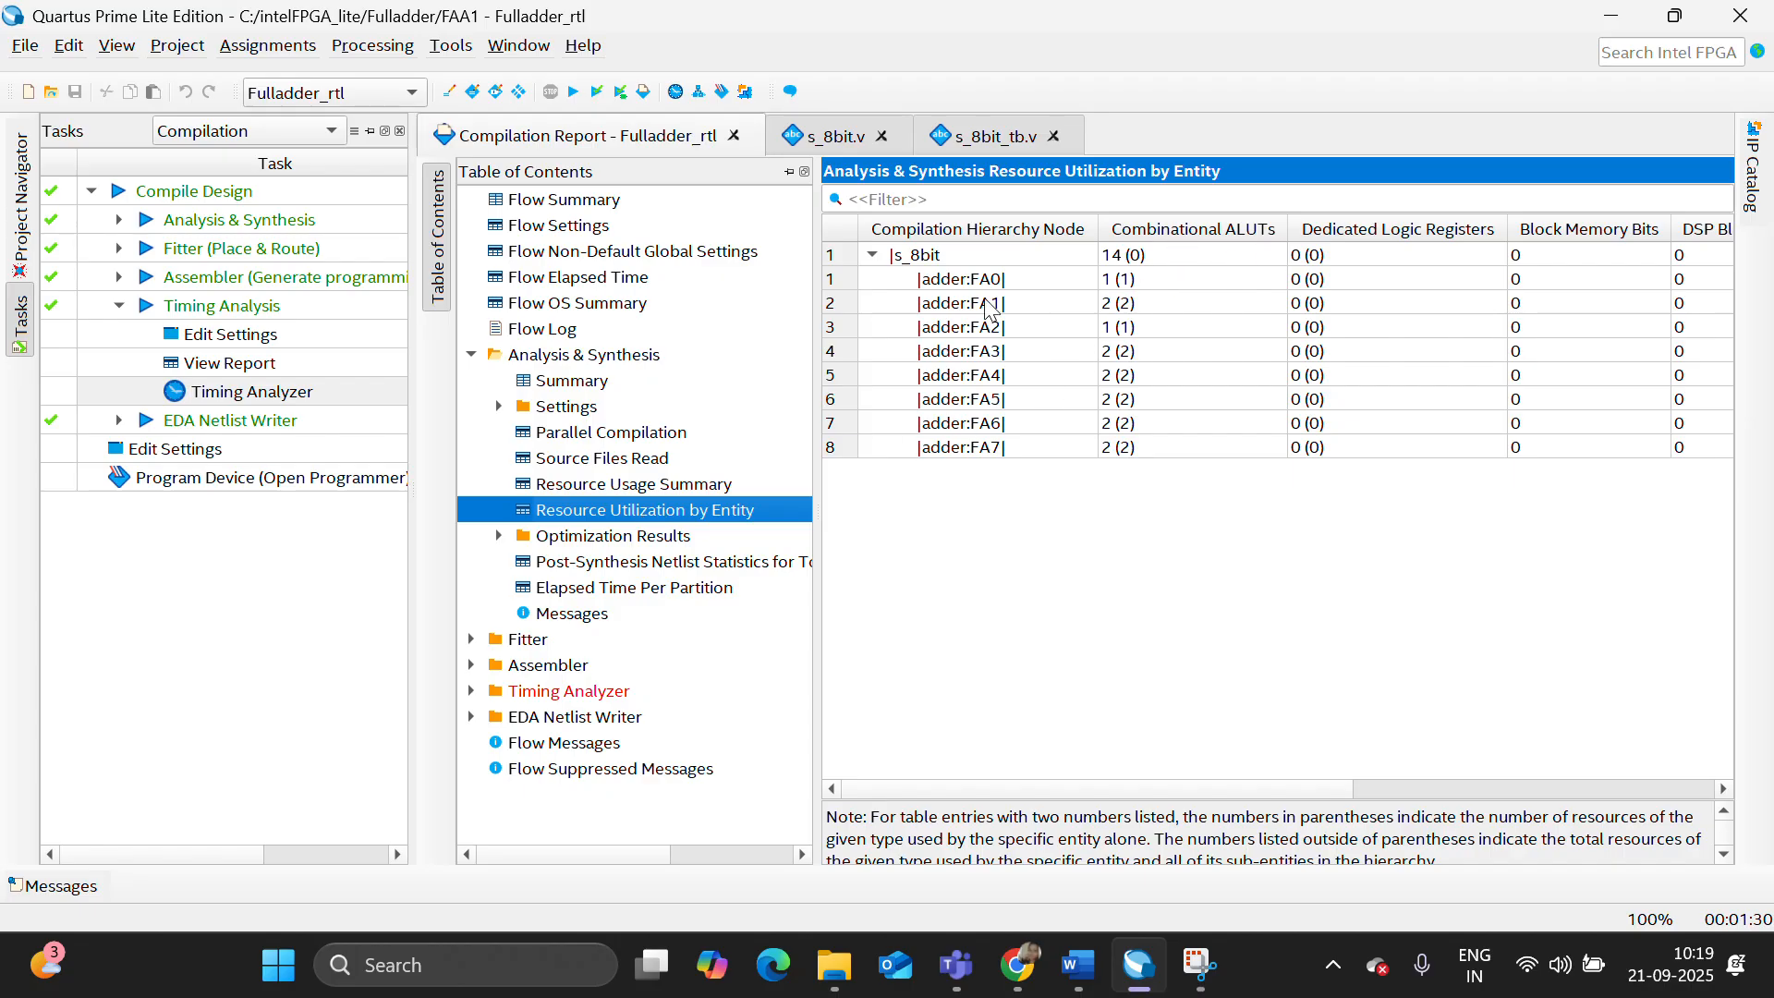
- Generate a Report Path delay report for 1 path in the Timing Analyzer, check the path delay, and close the analyzer
double_click(166, 397)
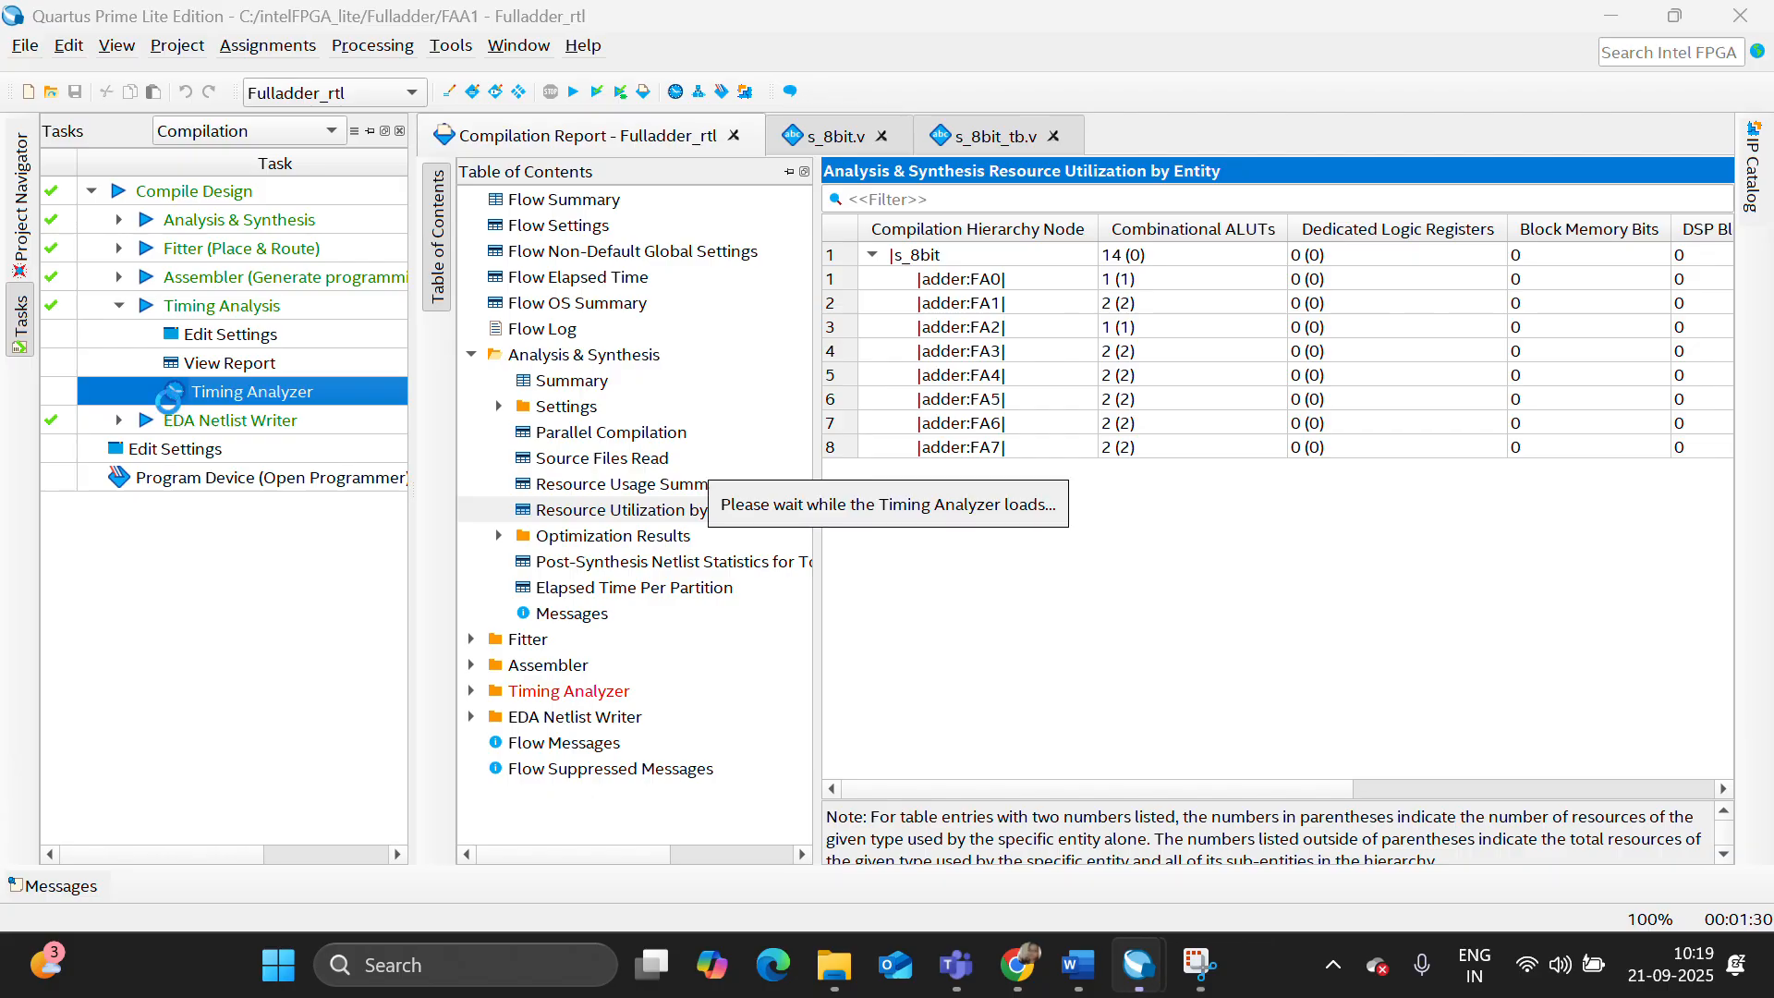
scroll(150, 681, "down", 6)
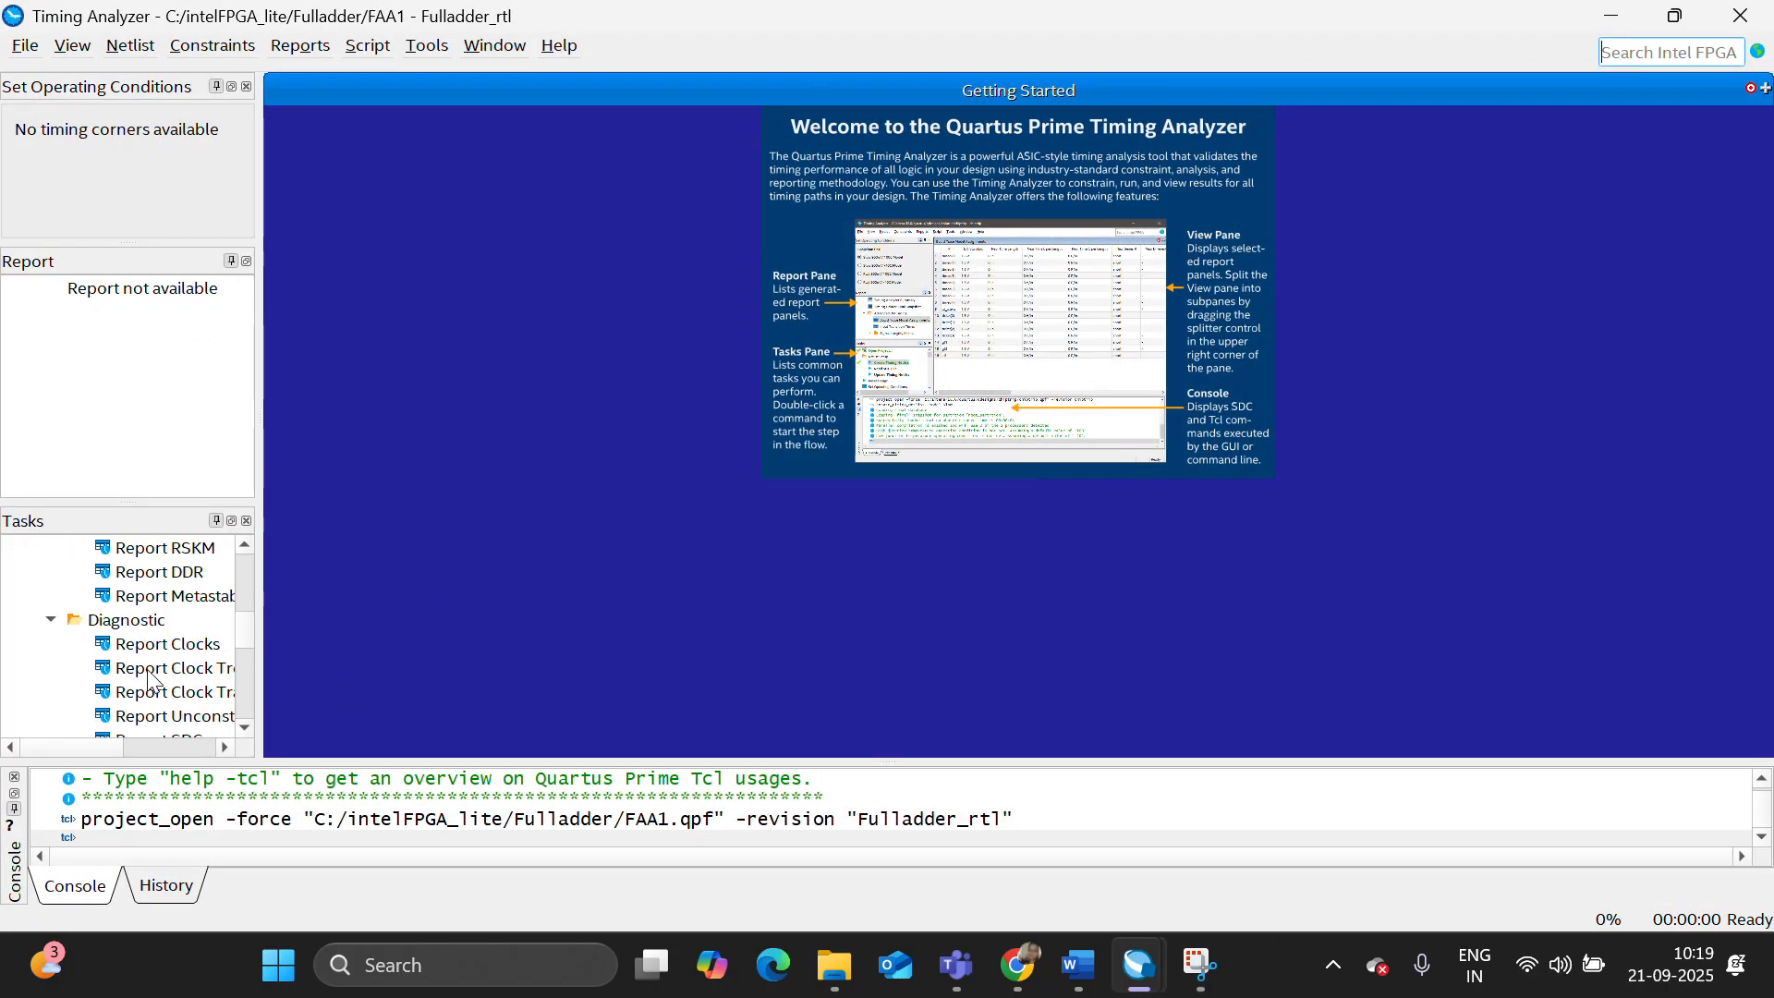
scroll(150, 681, "down", 2)
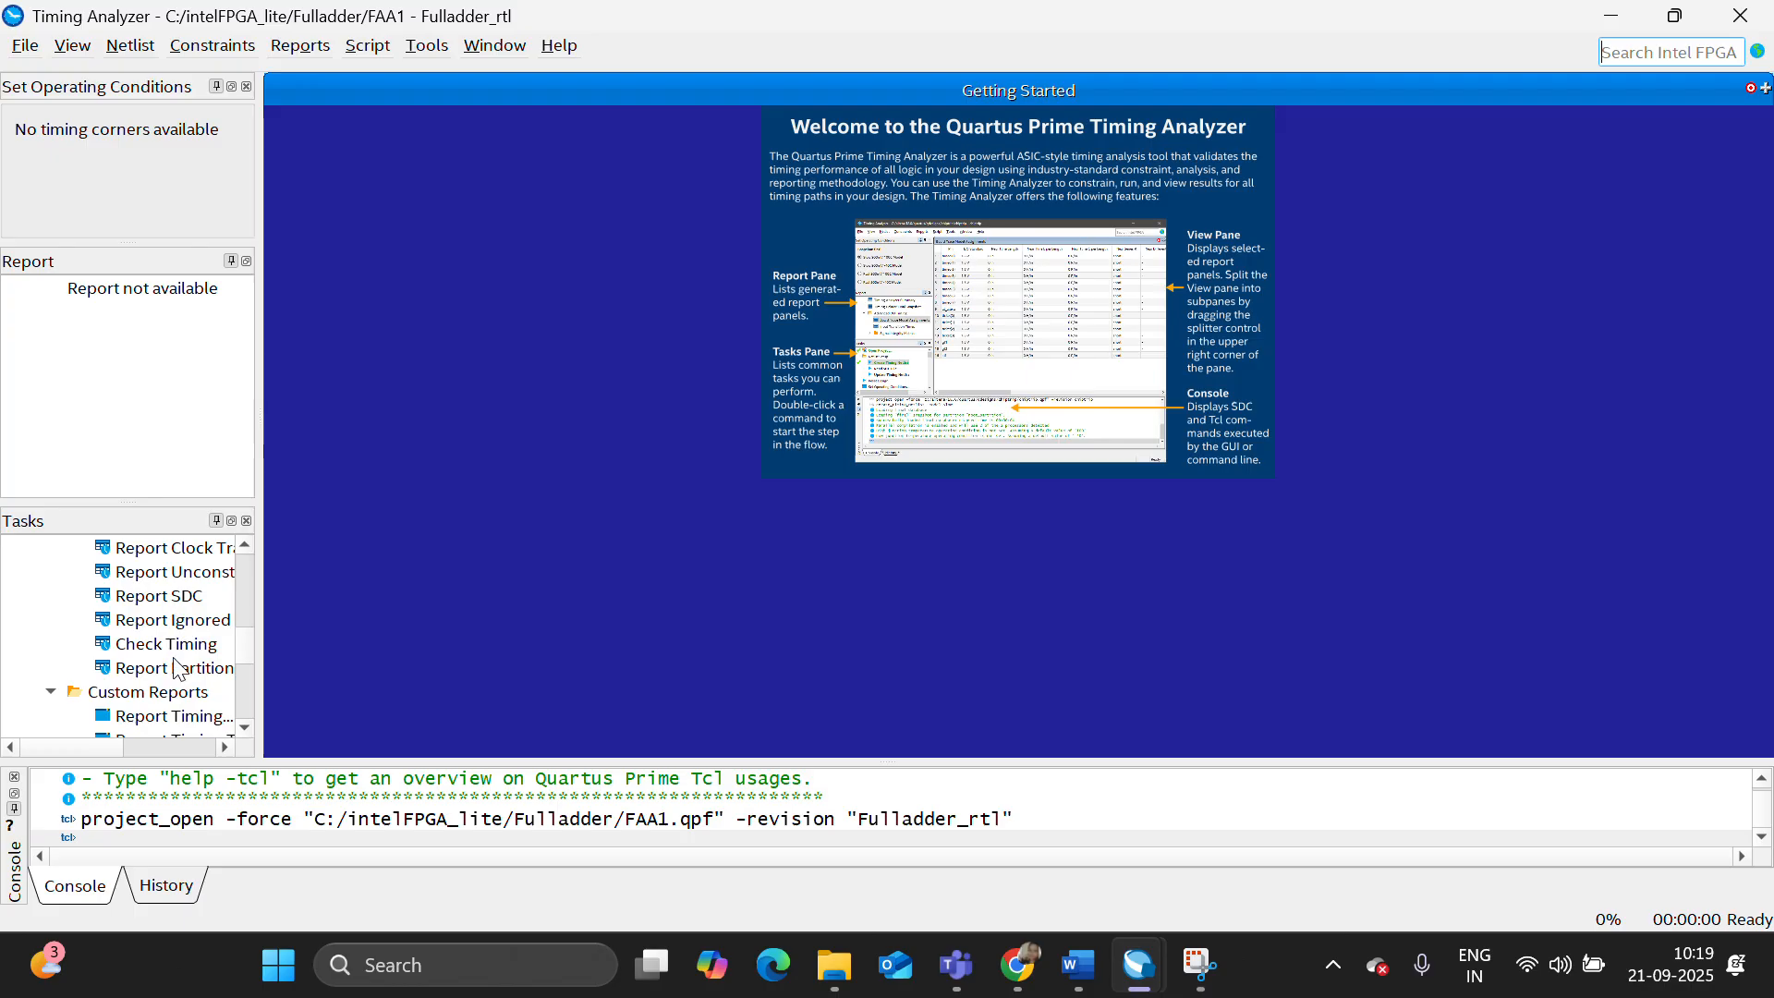
scroll(178, 669, "down", 2)
double_click(171, 667)
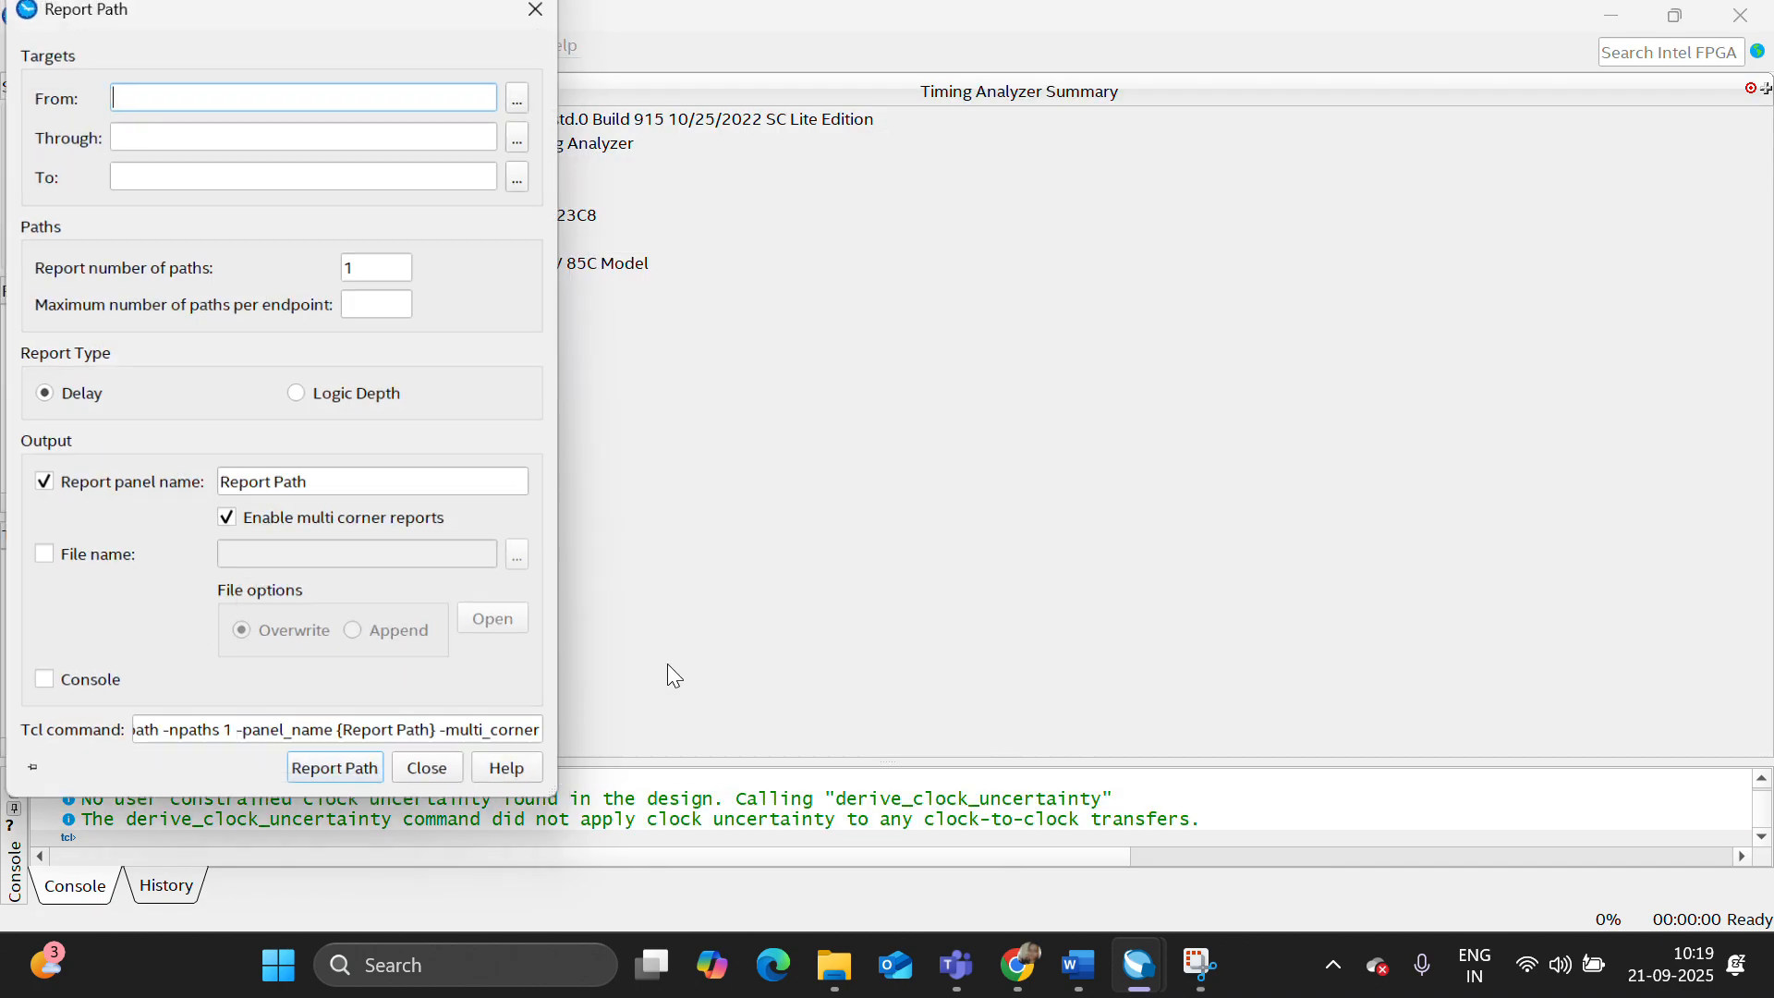
left_click(374, 776)
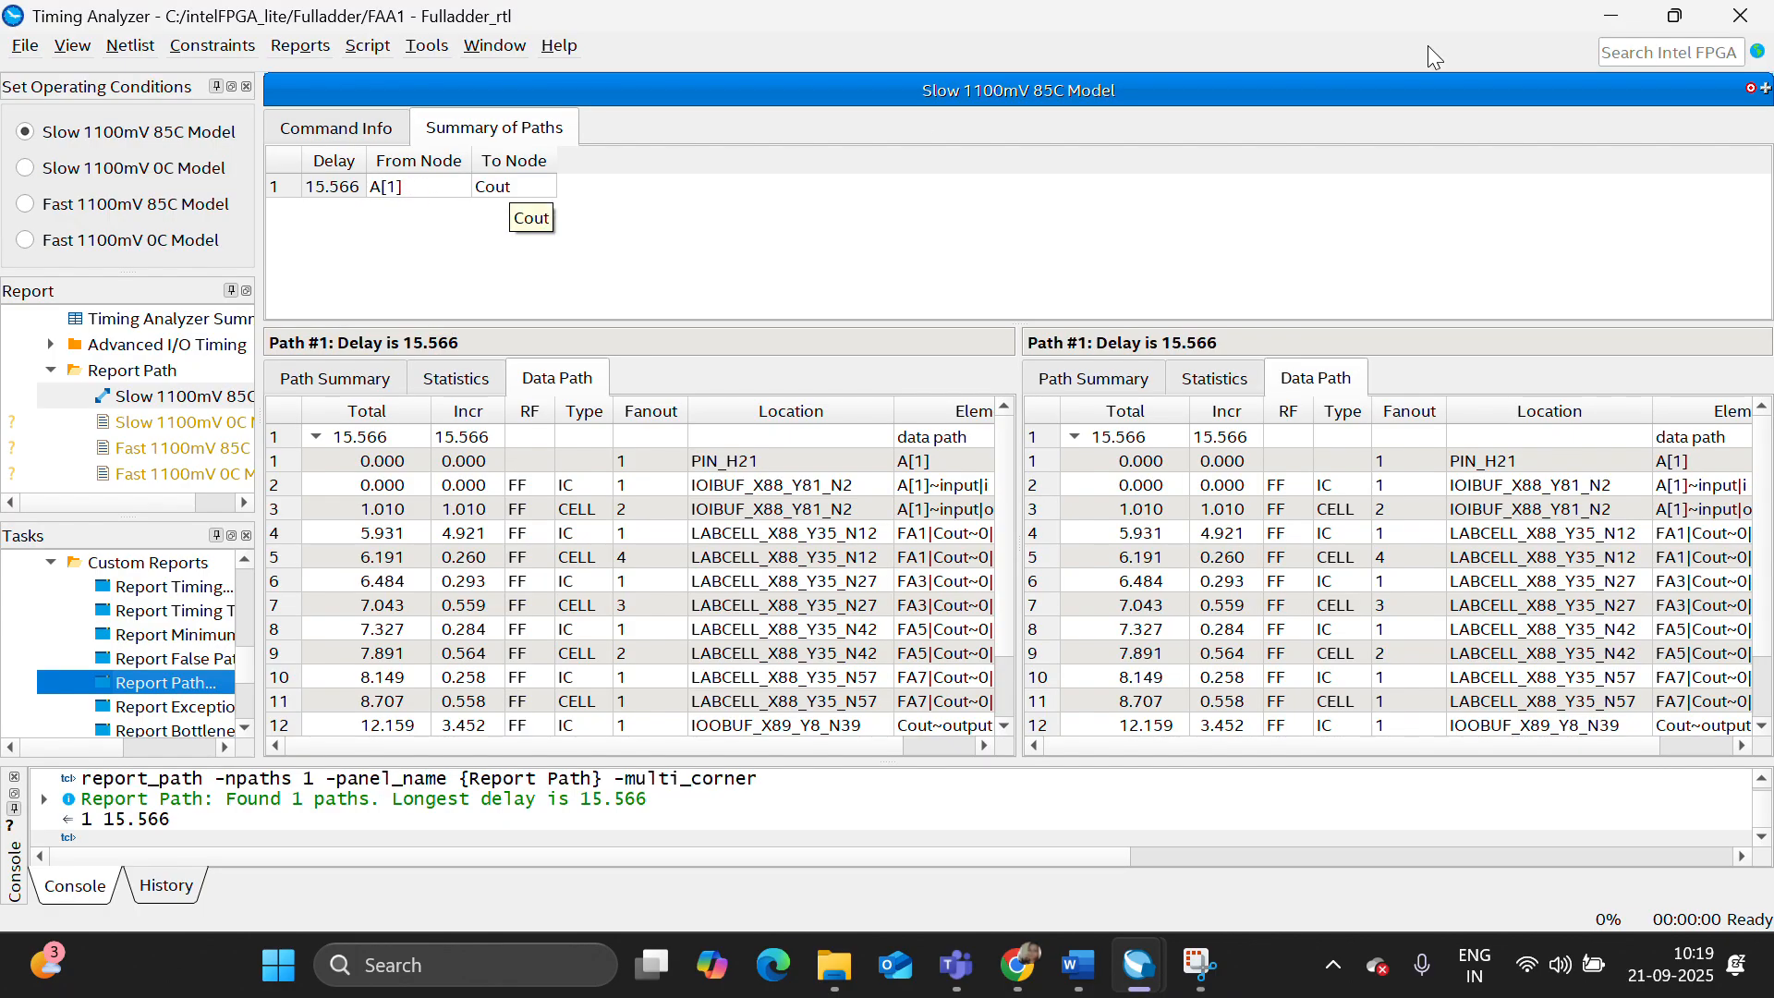
left_click(1737, 23)
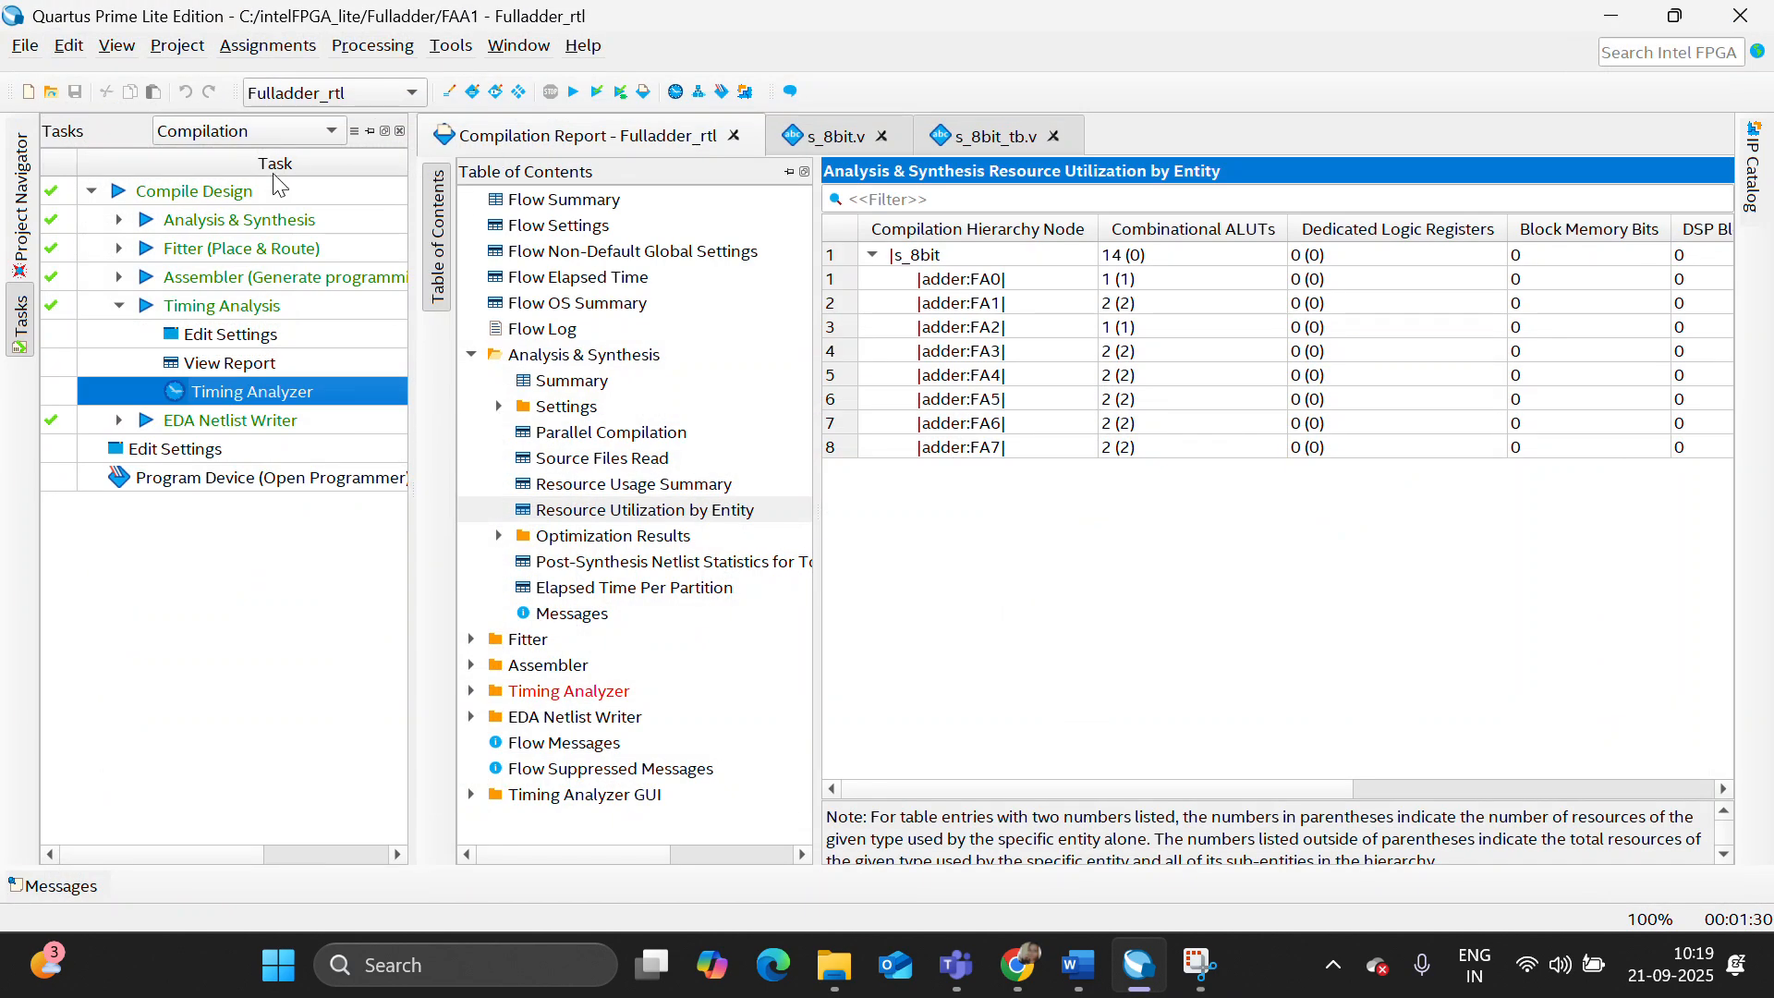
- Return to the project's file list and launch the RTL simulation of the s_8bit design in Questa
left_click(20, 208)
left_click(450, 46)
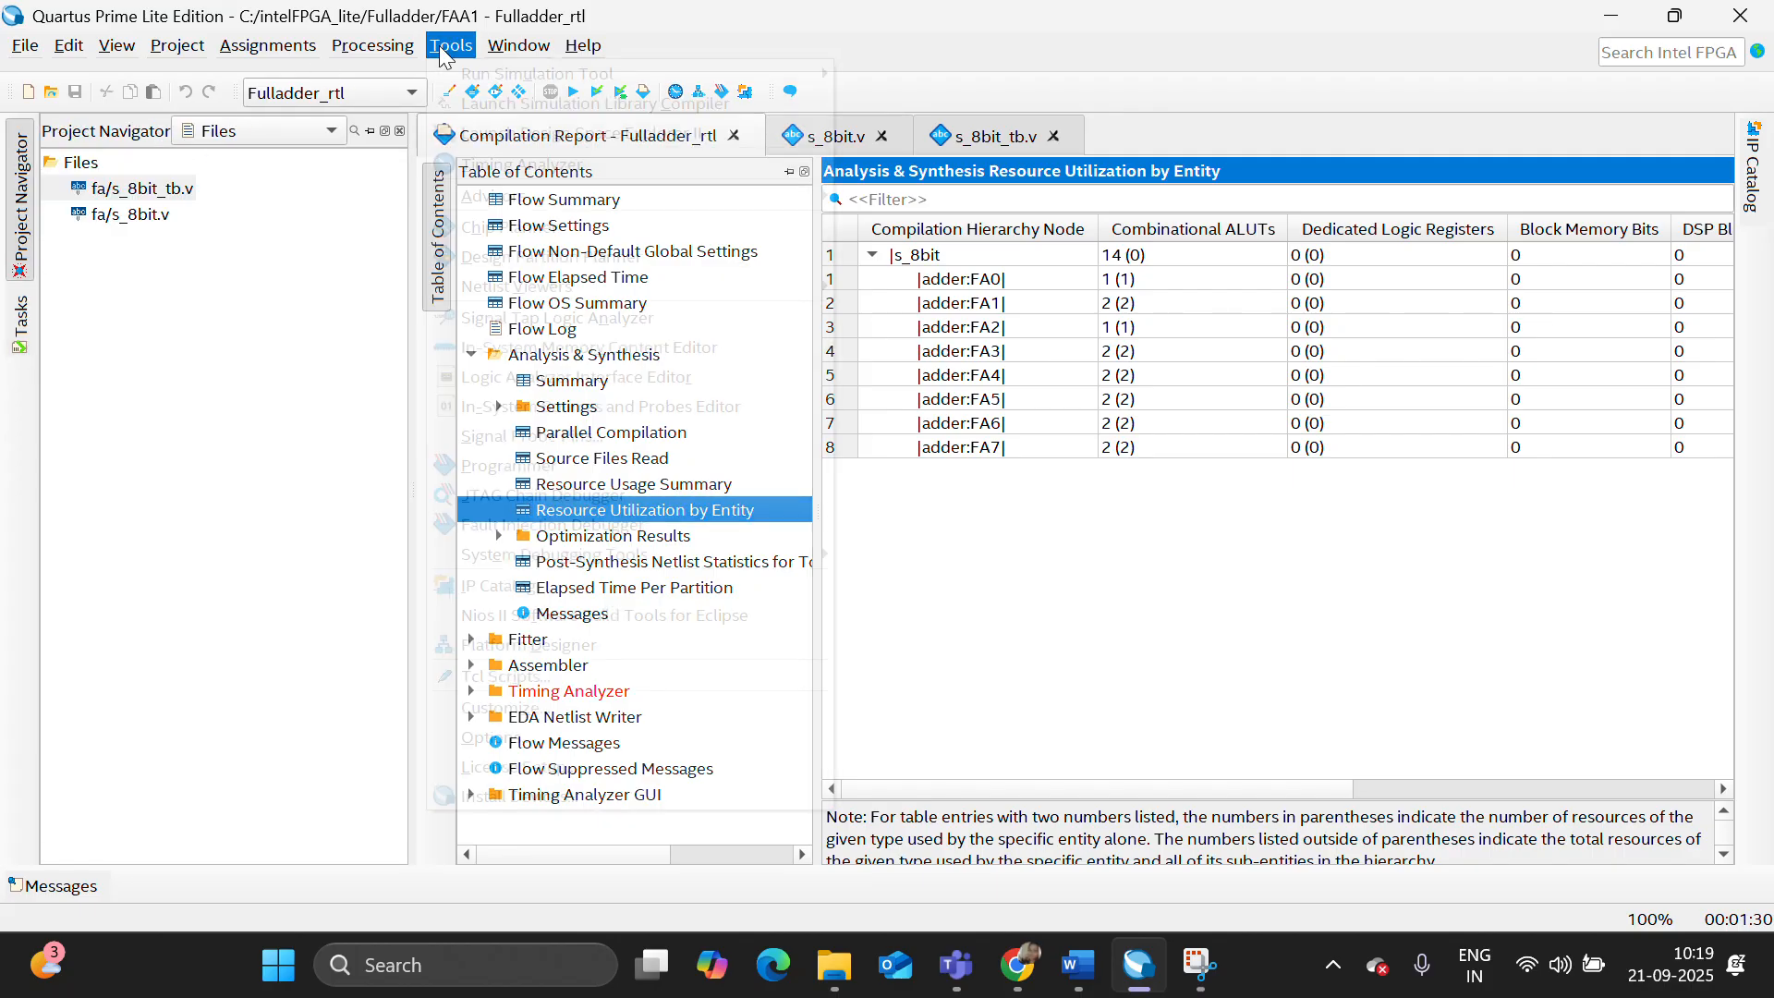
mouse_move(518, 73)
left_click(910, 73)
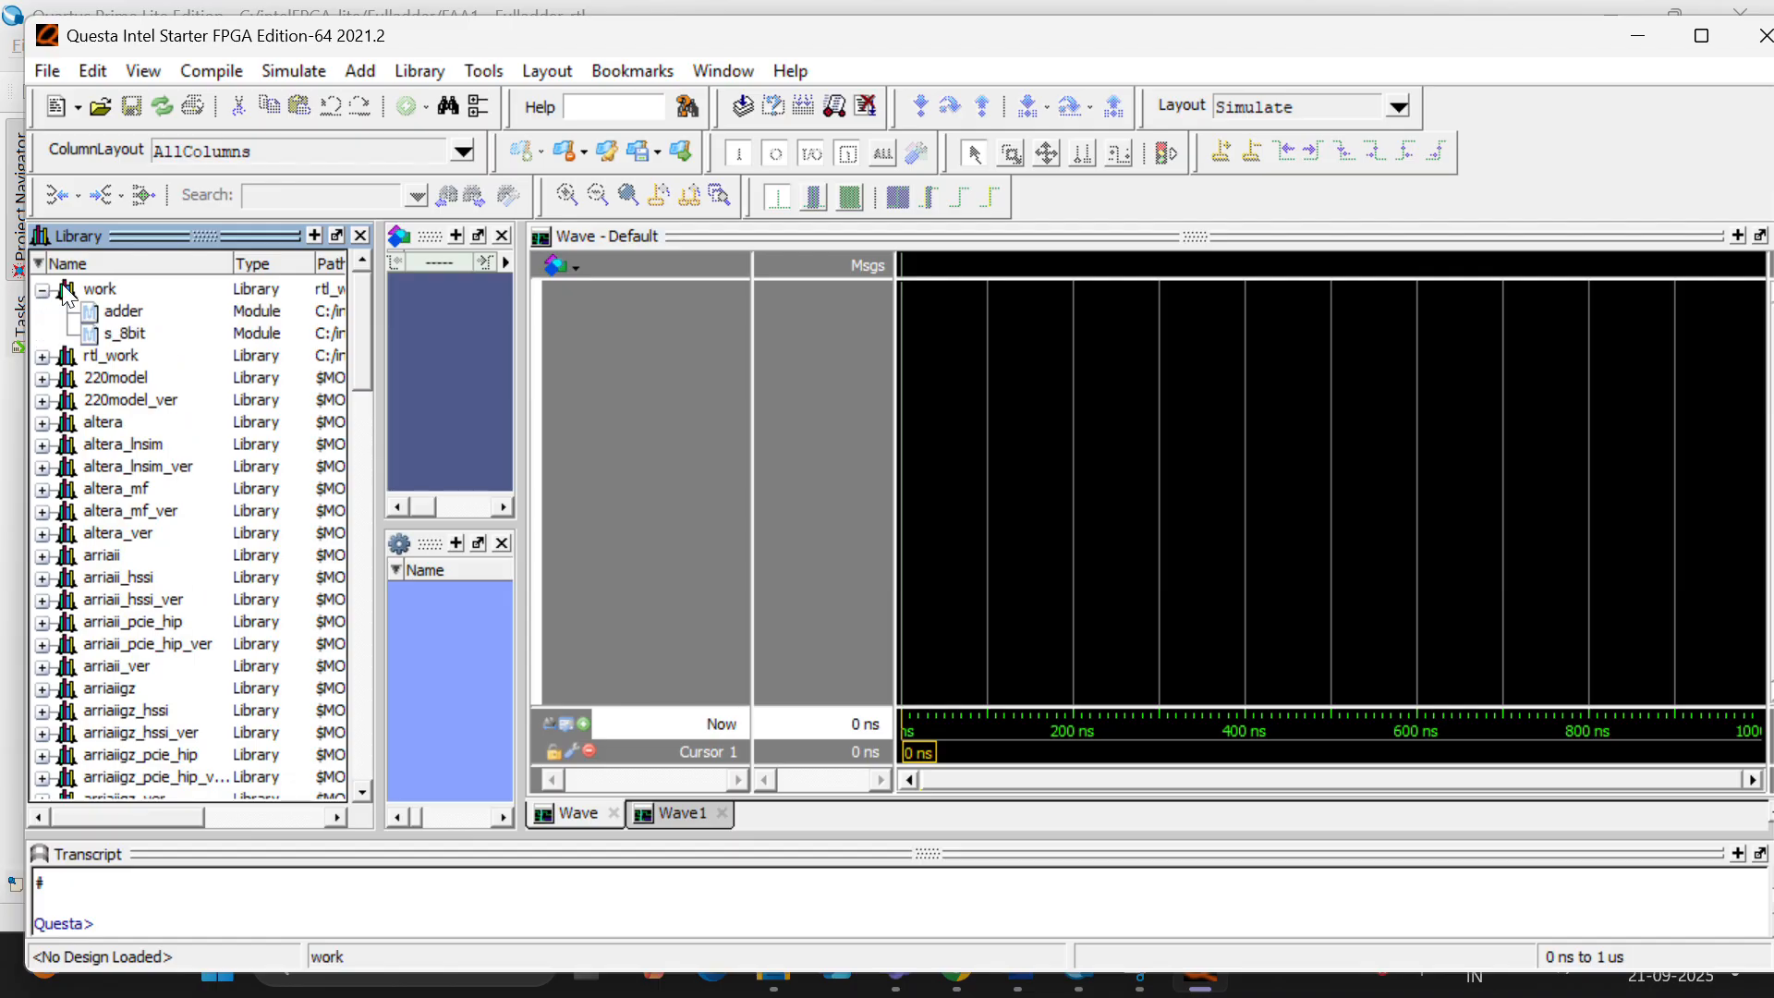
- Compile s_8bit_tb.v from the Fulladder project's fa folder into the work library
left_click(212, 73)
left_click(221, 99)
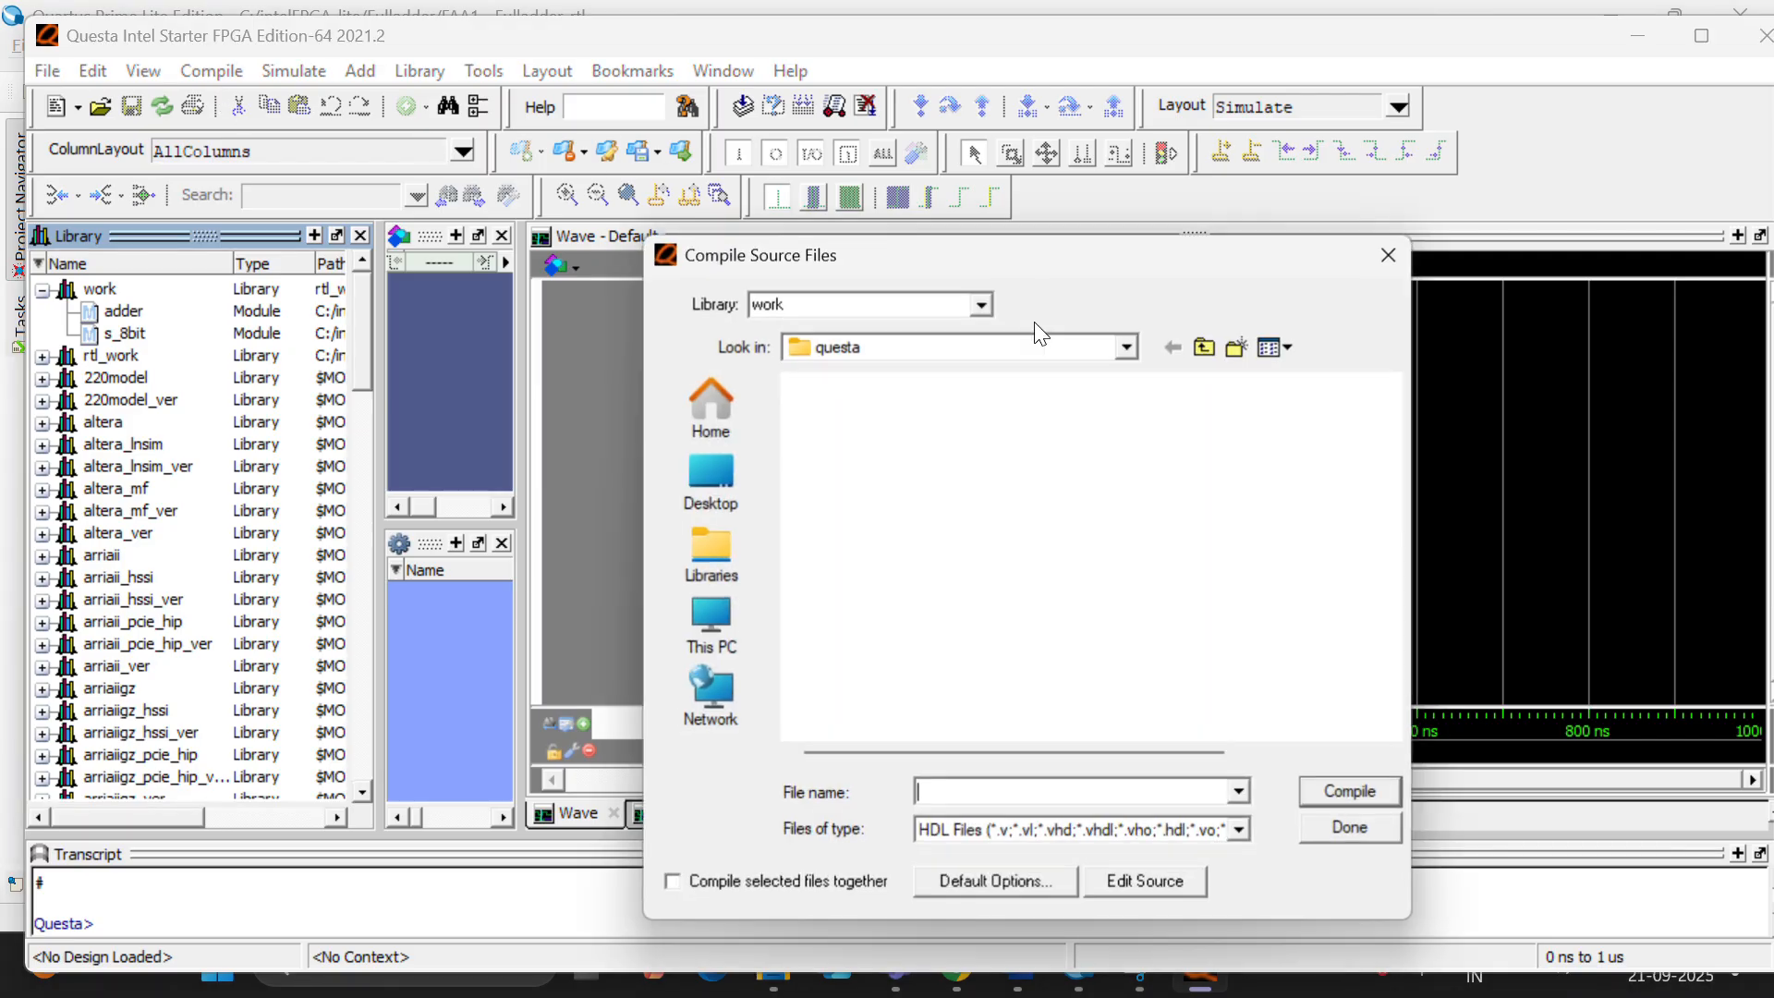
left_click(1127, 347)
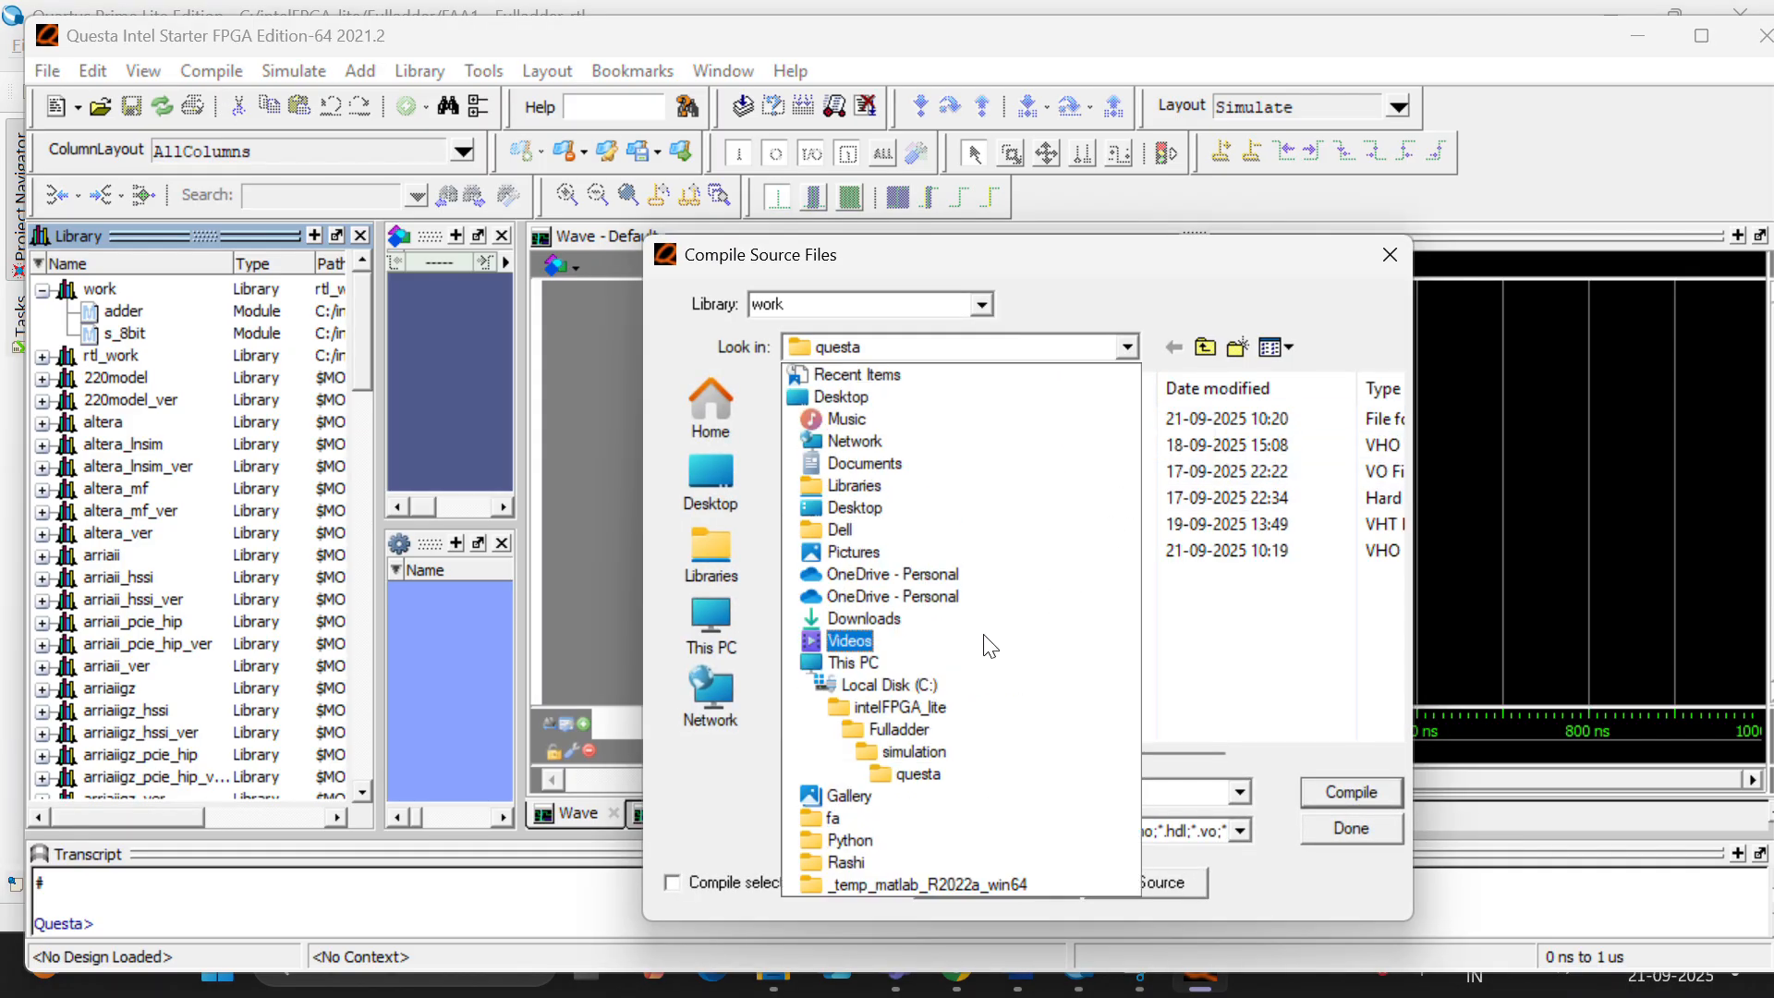
left_click(898, 729)
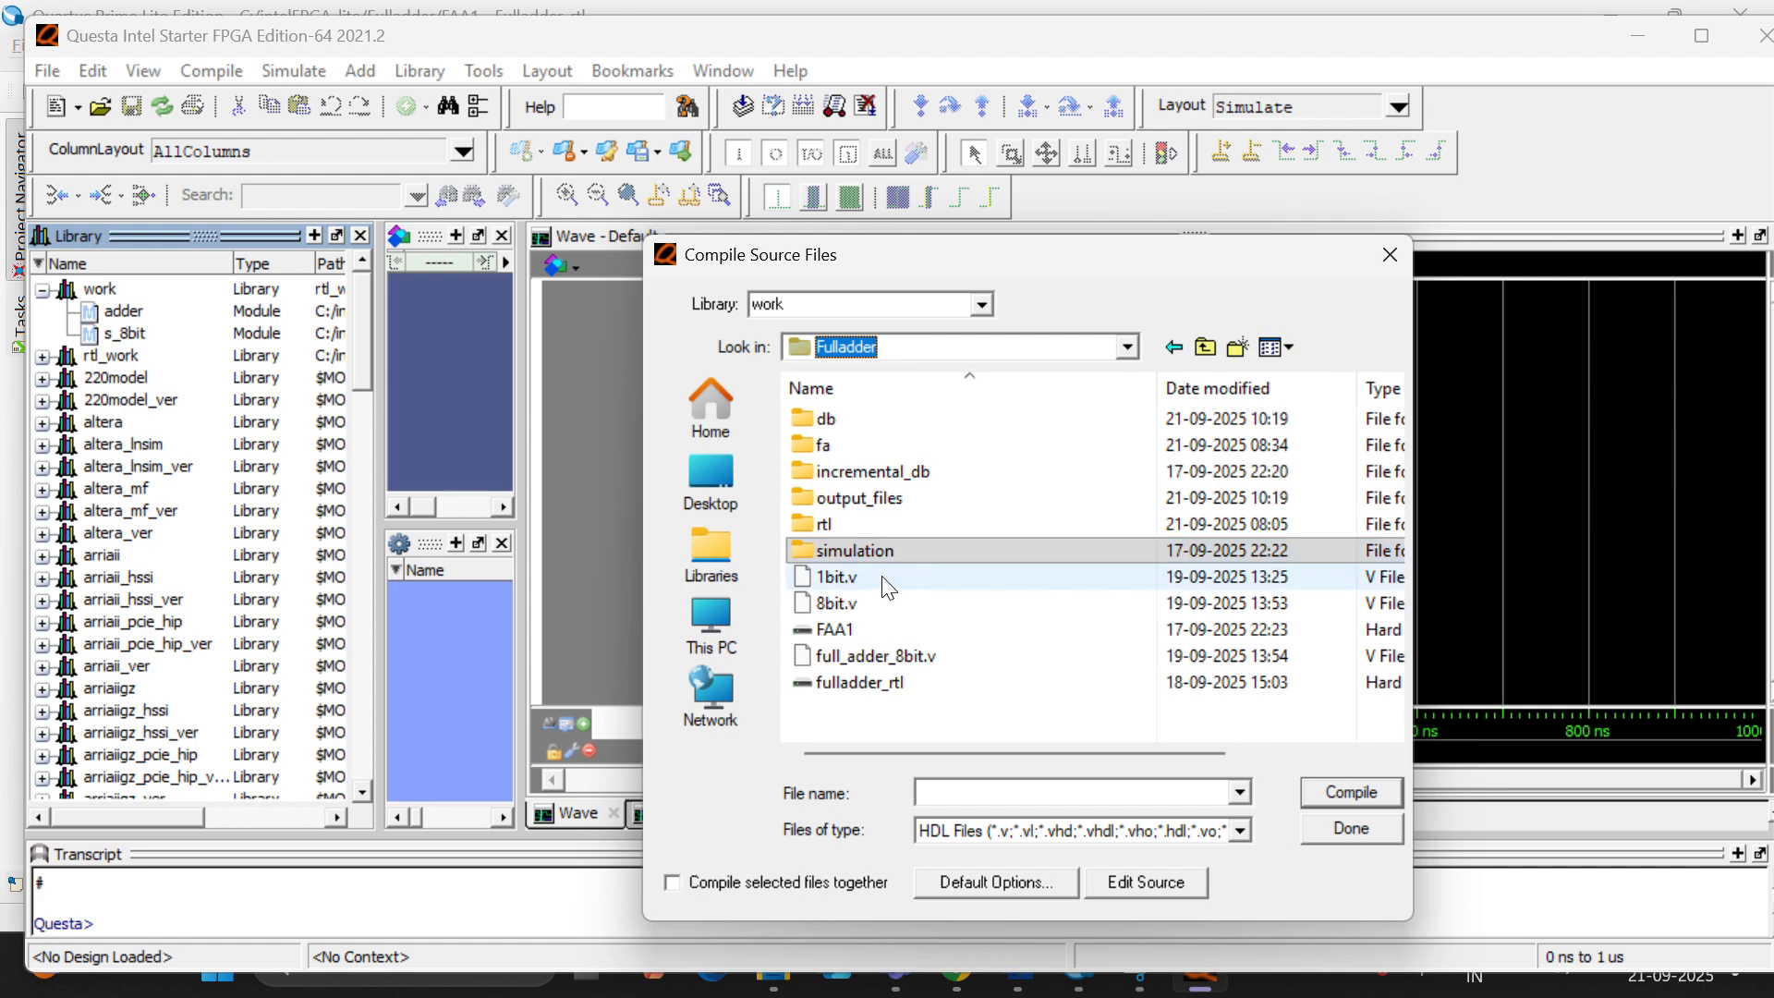
double_click(883, 445)
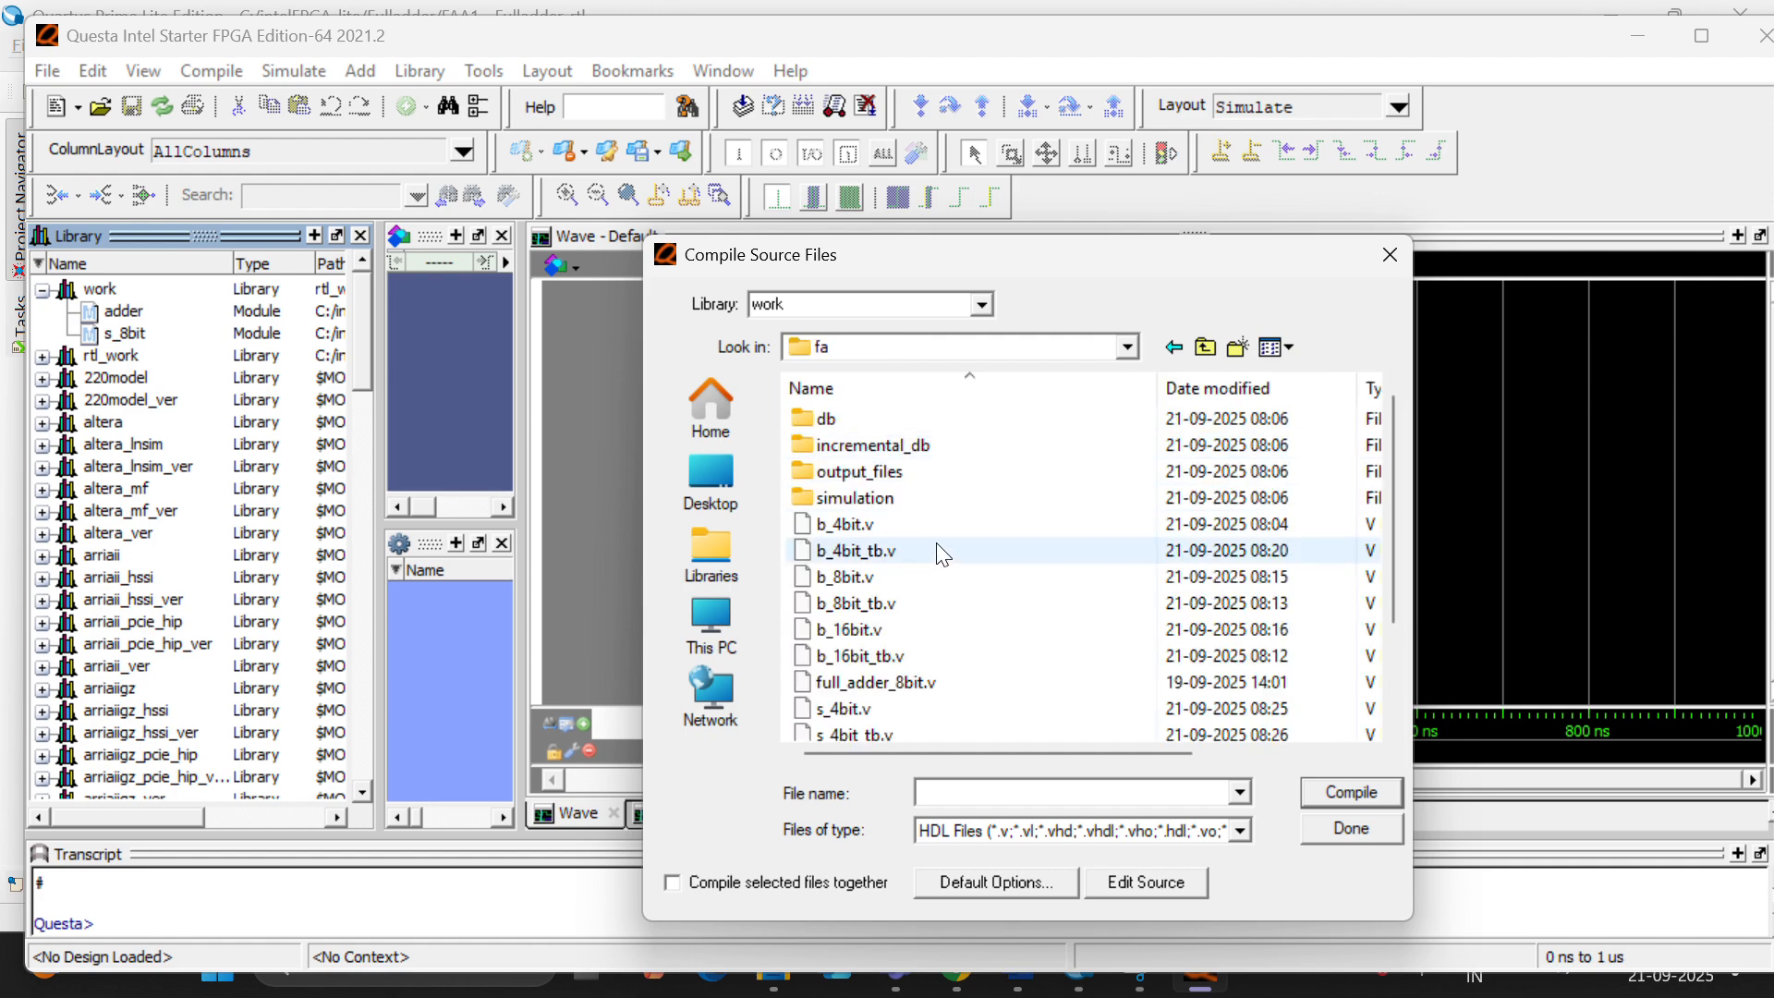
scroll(937, 562, "down", 2)
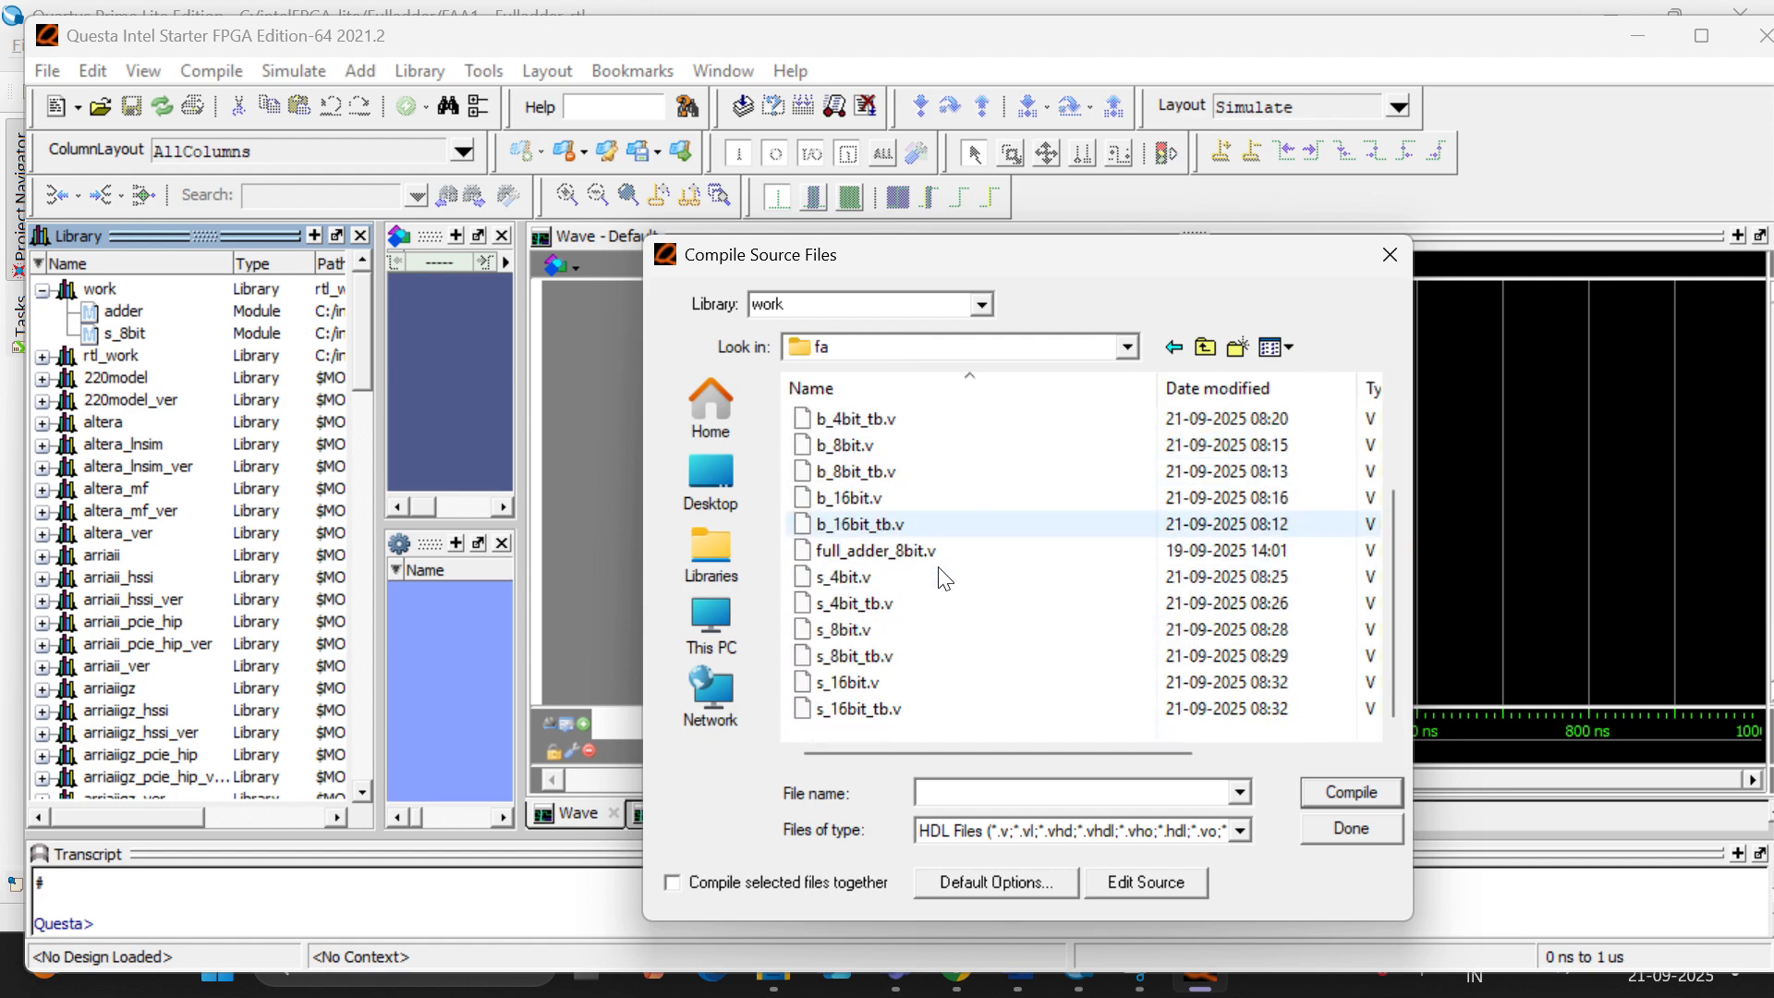
left_click(923, 656)
left_click(1347, 796)
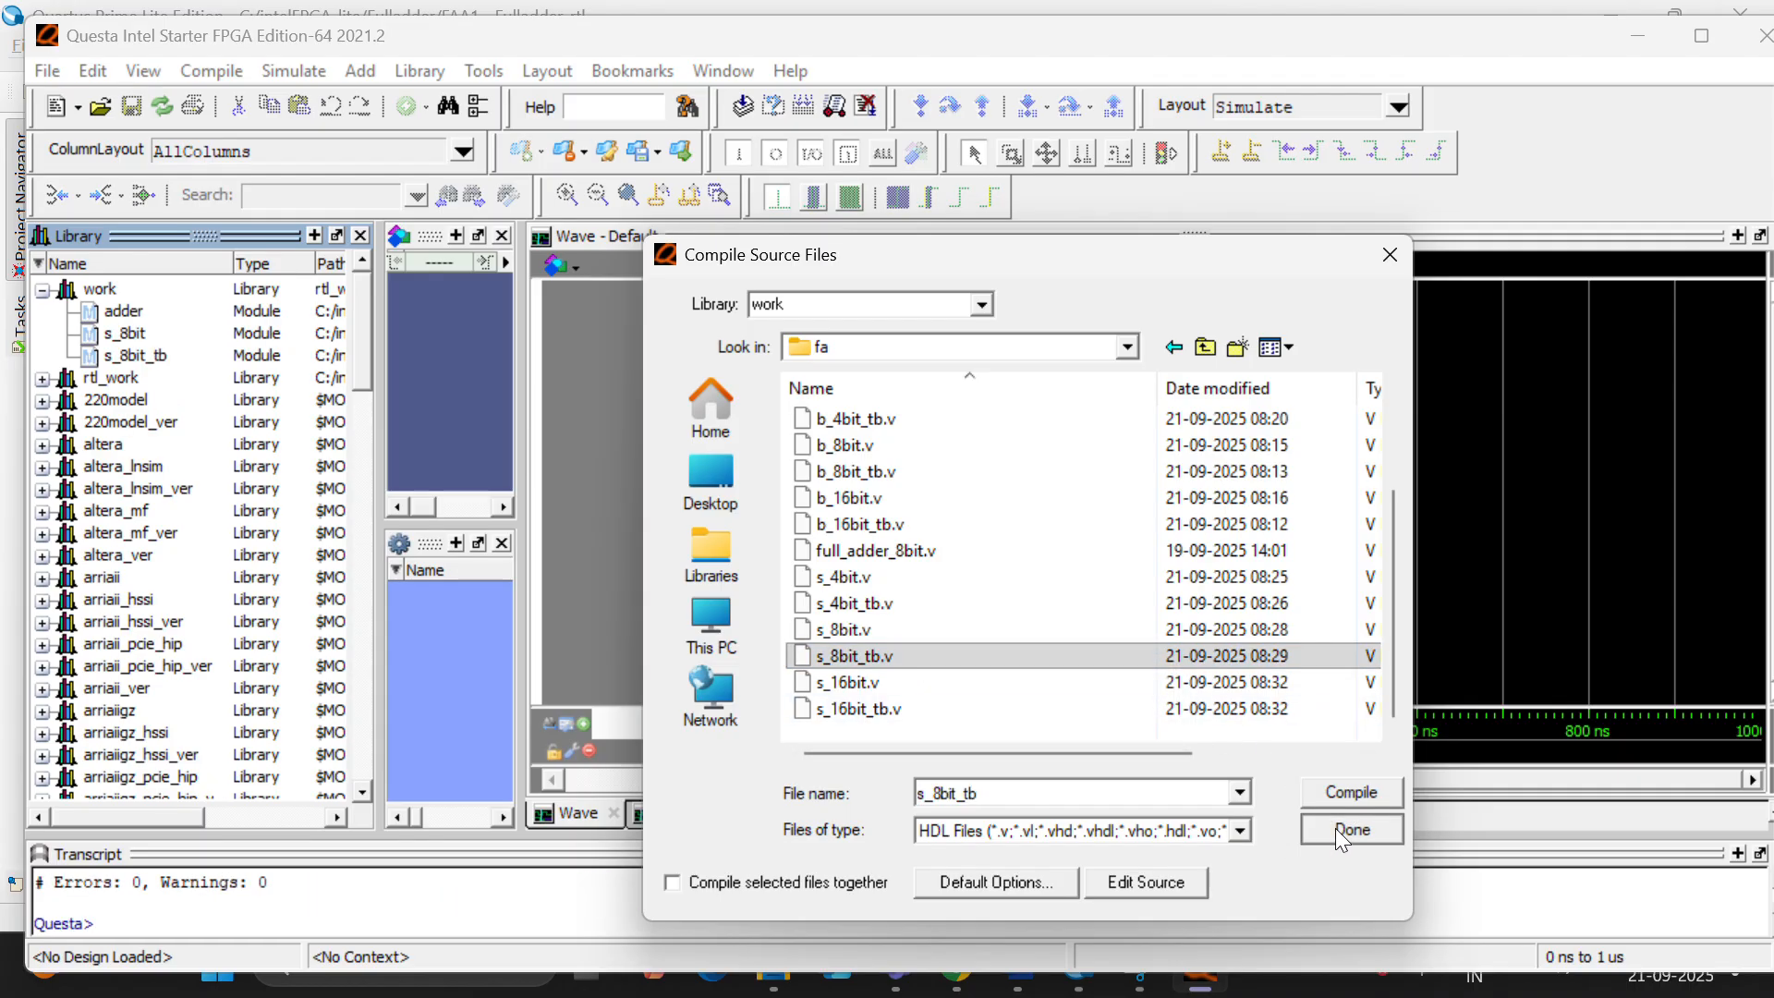
left_click(1335, 828)
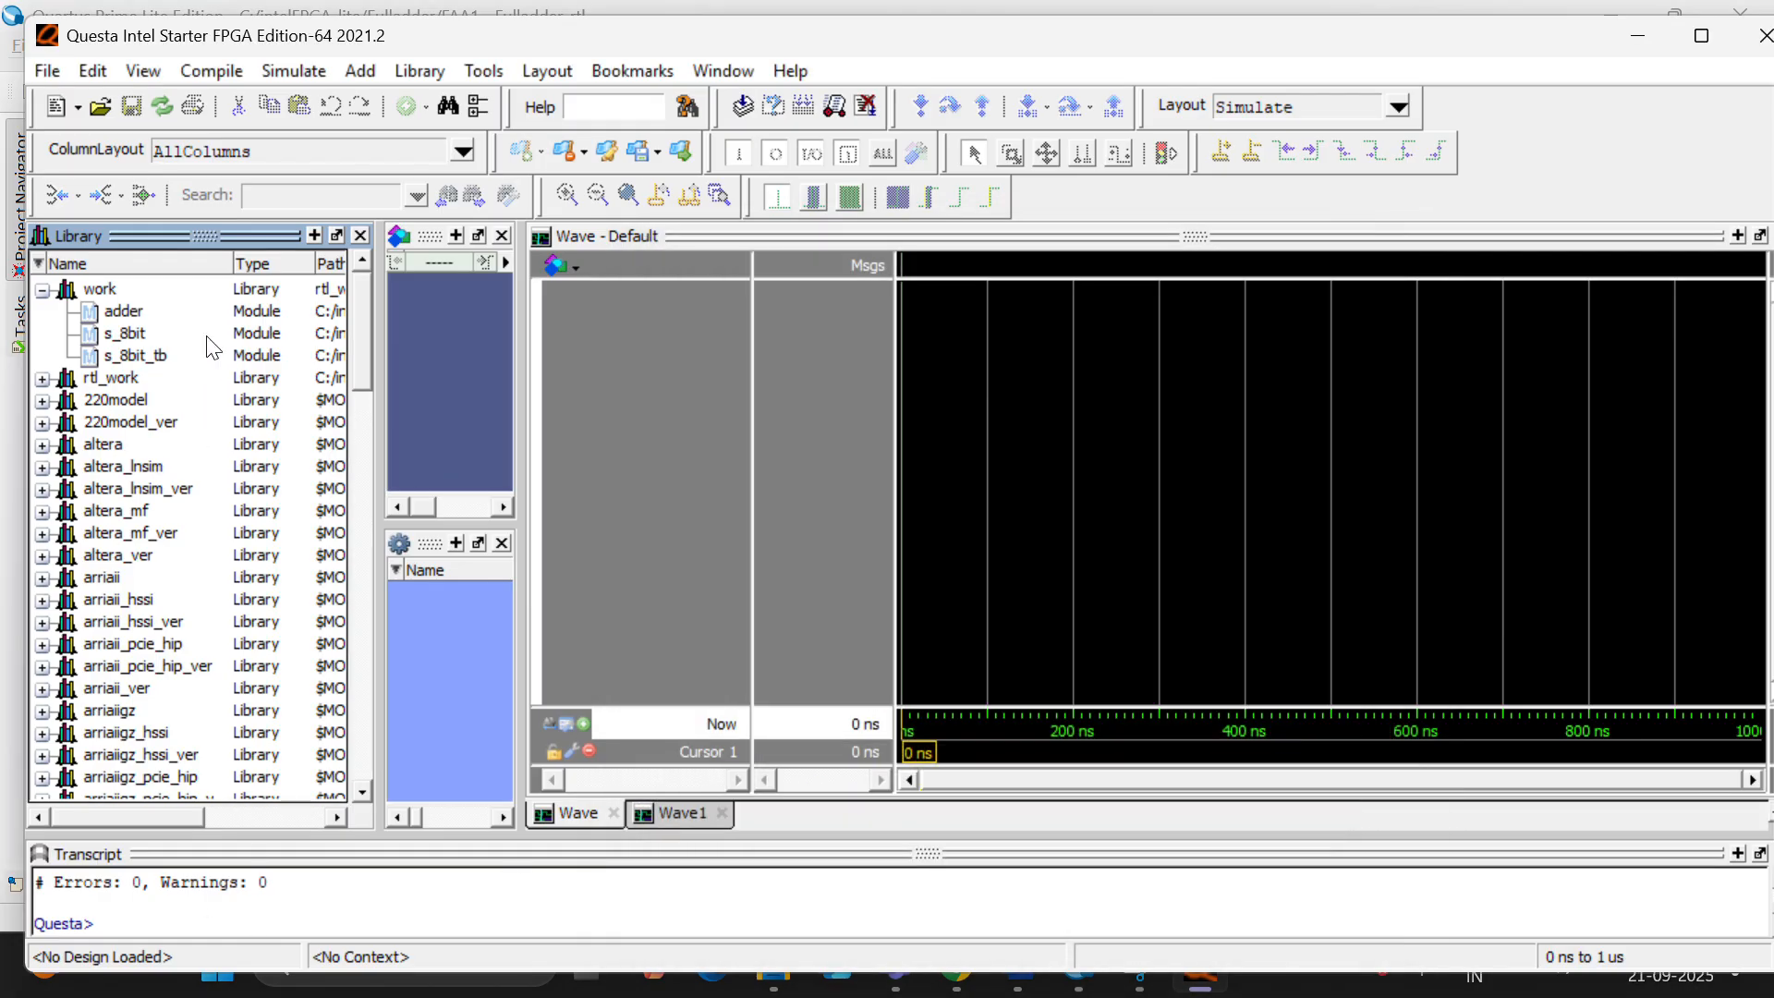
- Start the simulation of the s_8bit_tb module from the work library
left_click(141, 355)
right_click(140, 353)
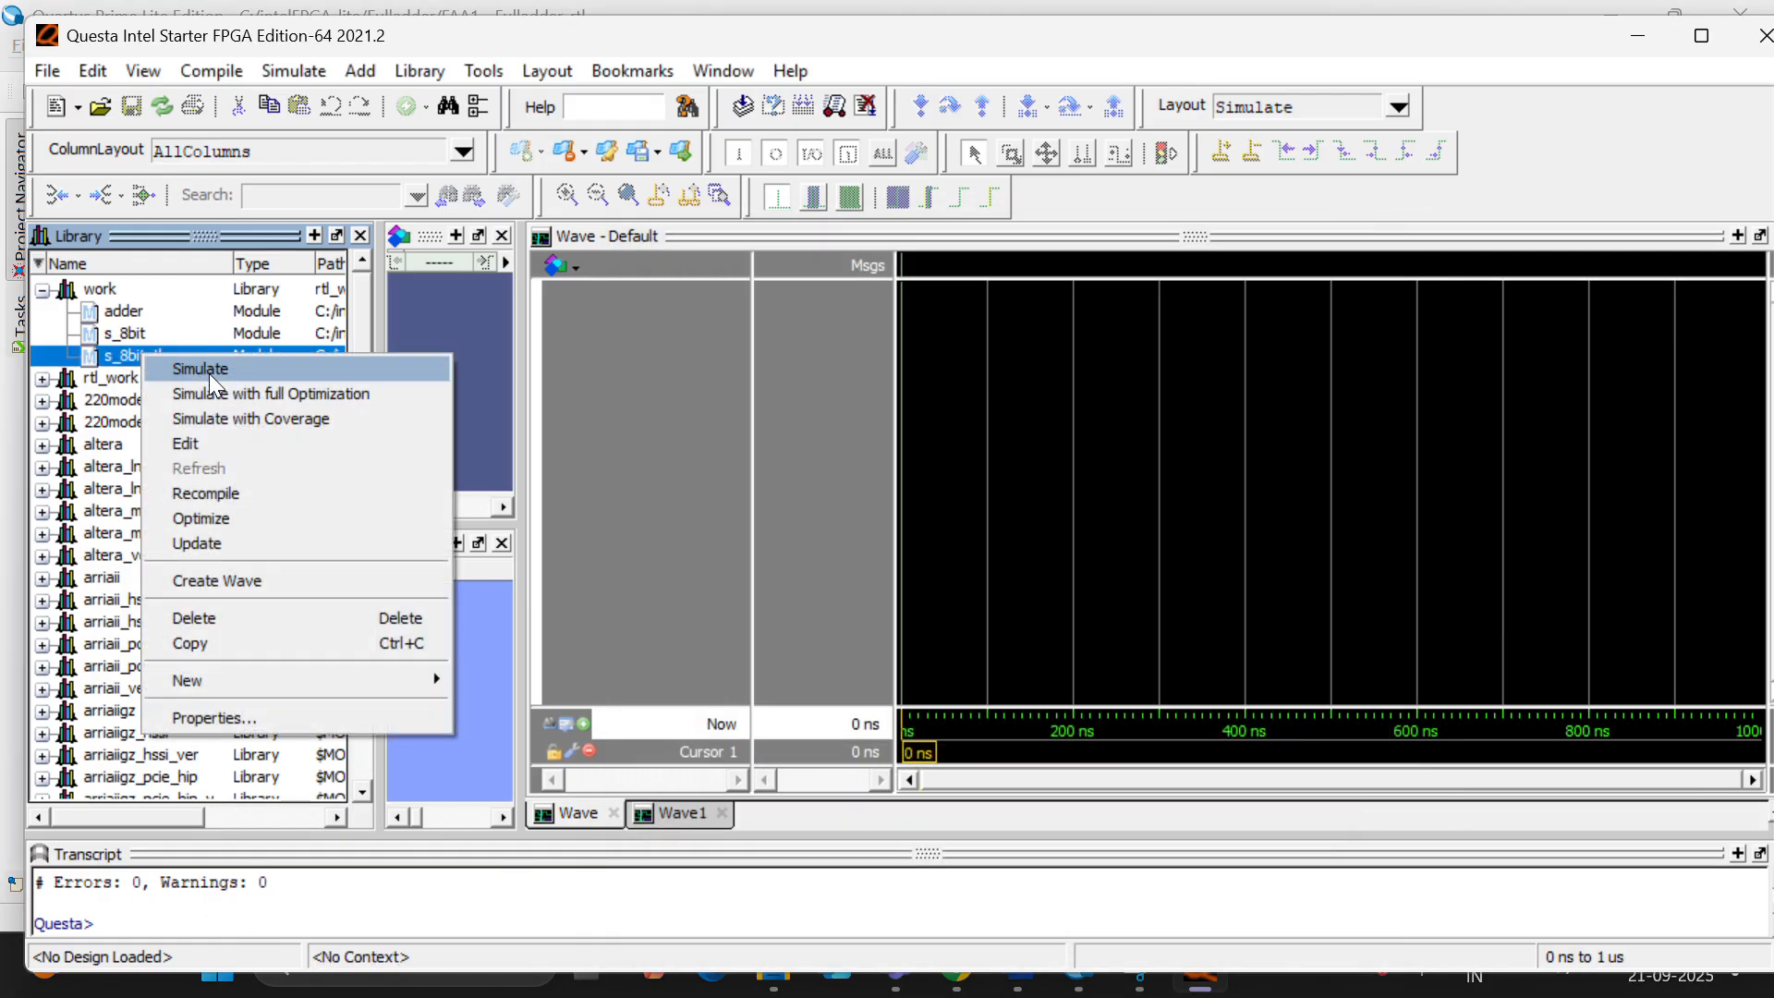
left_click(209, 370)
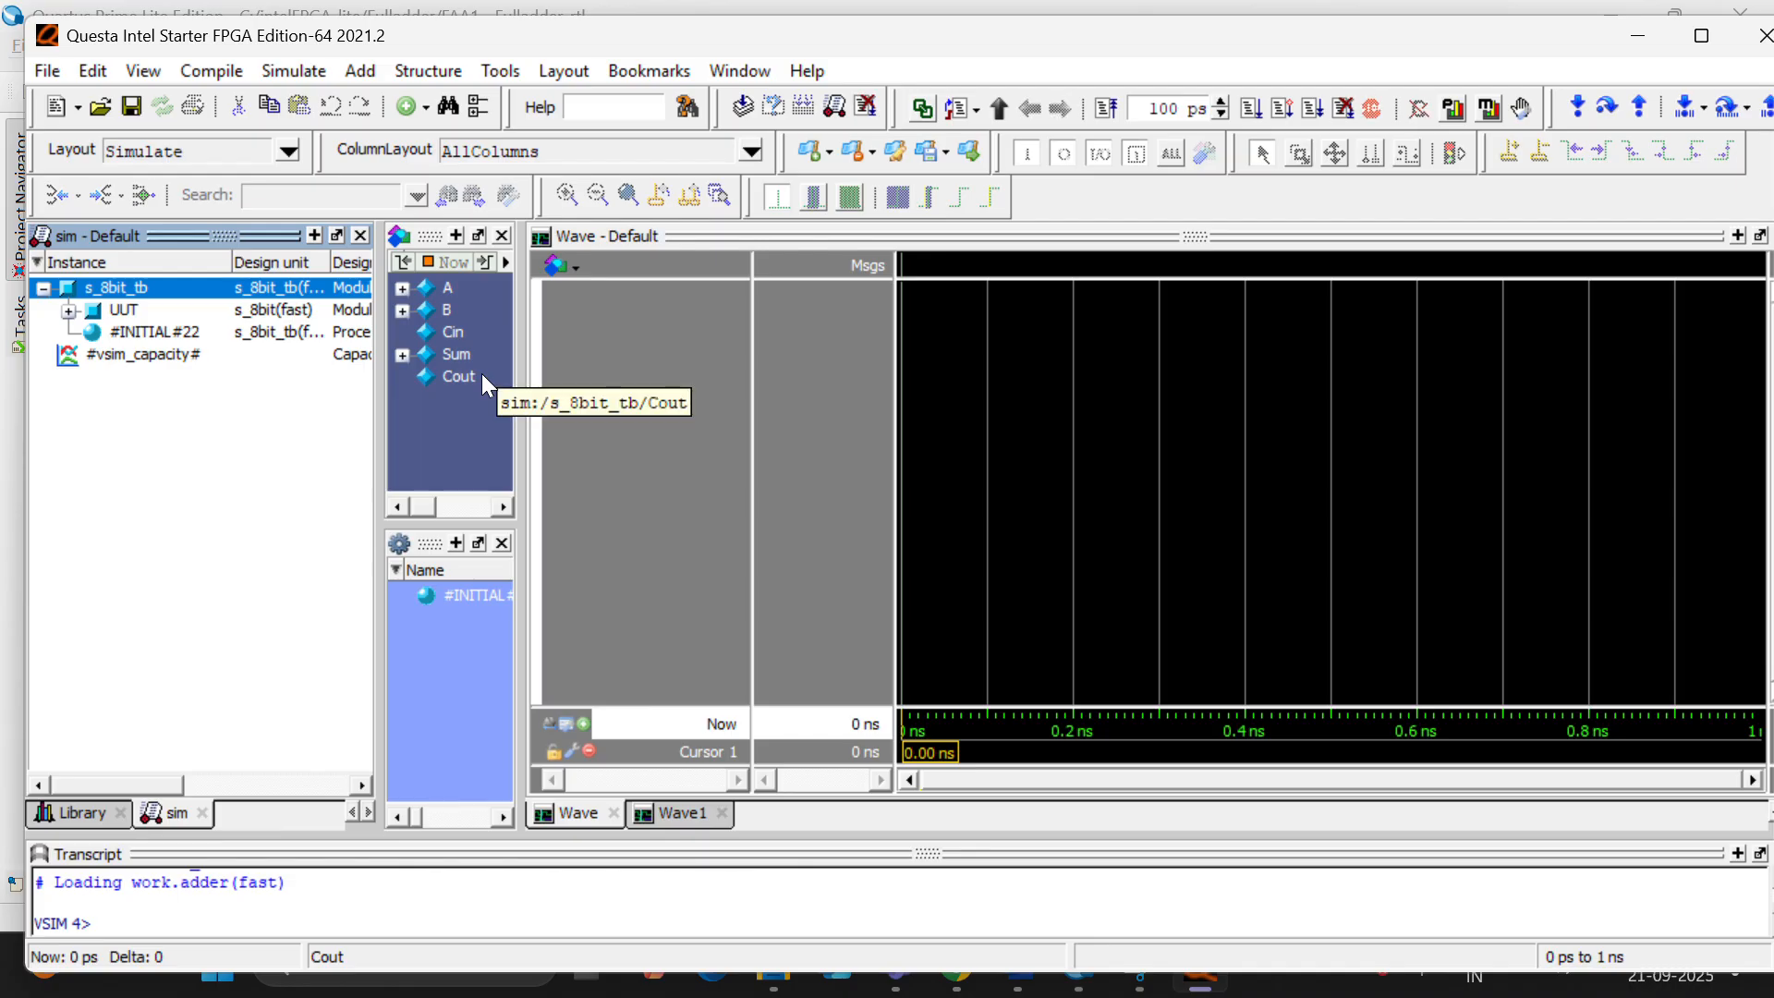
- Add the signals A, B, Cin, Sum and Cout of s_8bit_tb to the waveform and run the simulation for 100 ps
left_click(482, 376)
key("shift+Up")
key("shift+Up")
key("shift+Up")
key("shift+Up")
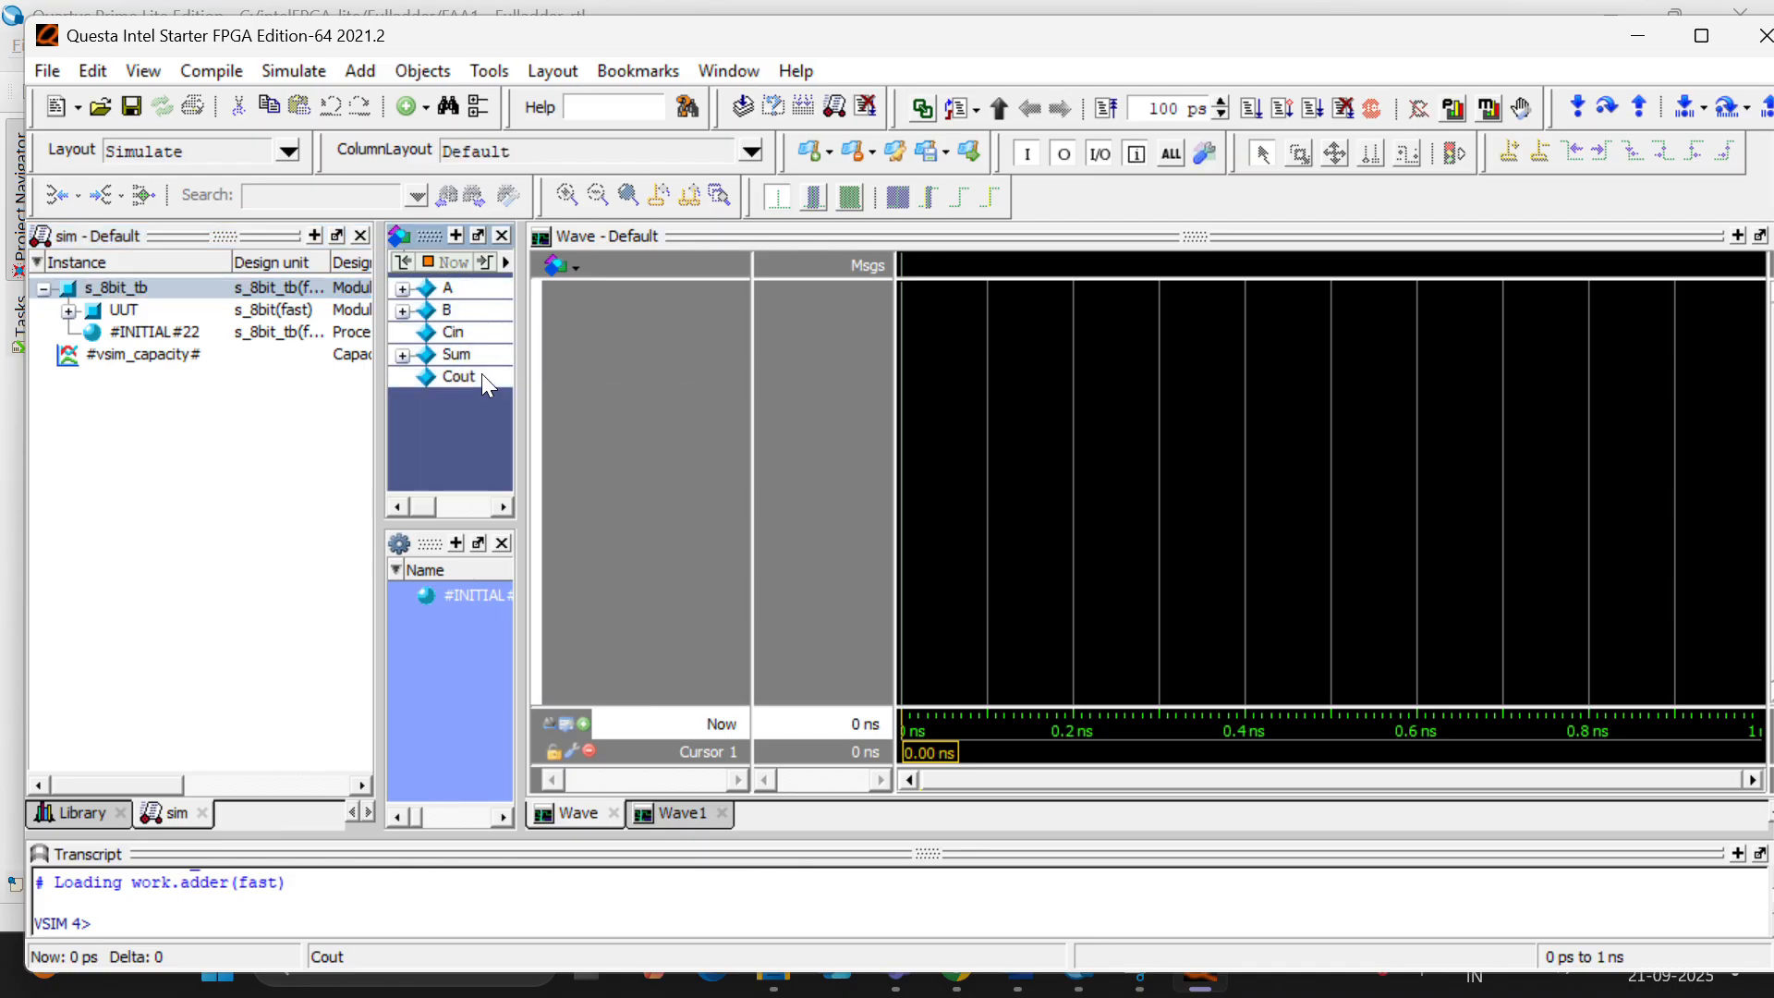
right_click(482, 375)
left_click(592, 452)
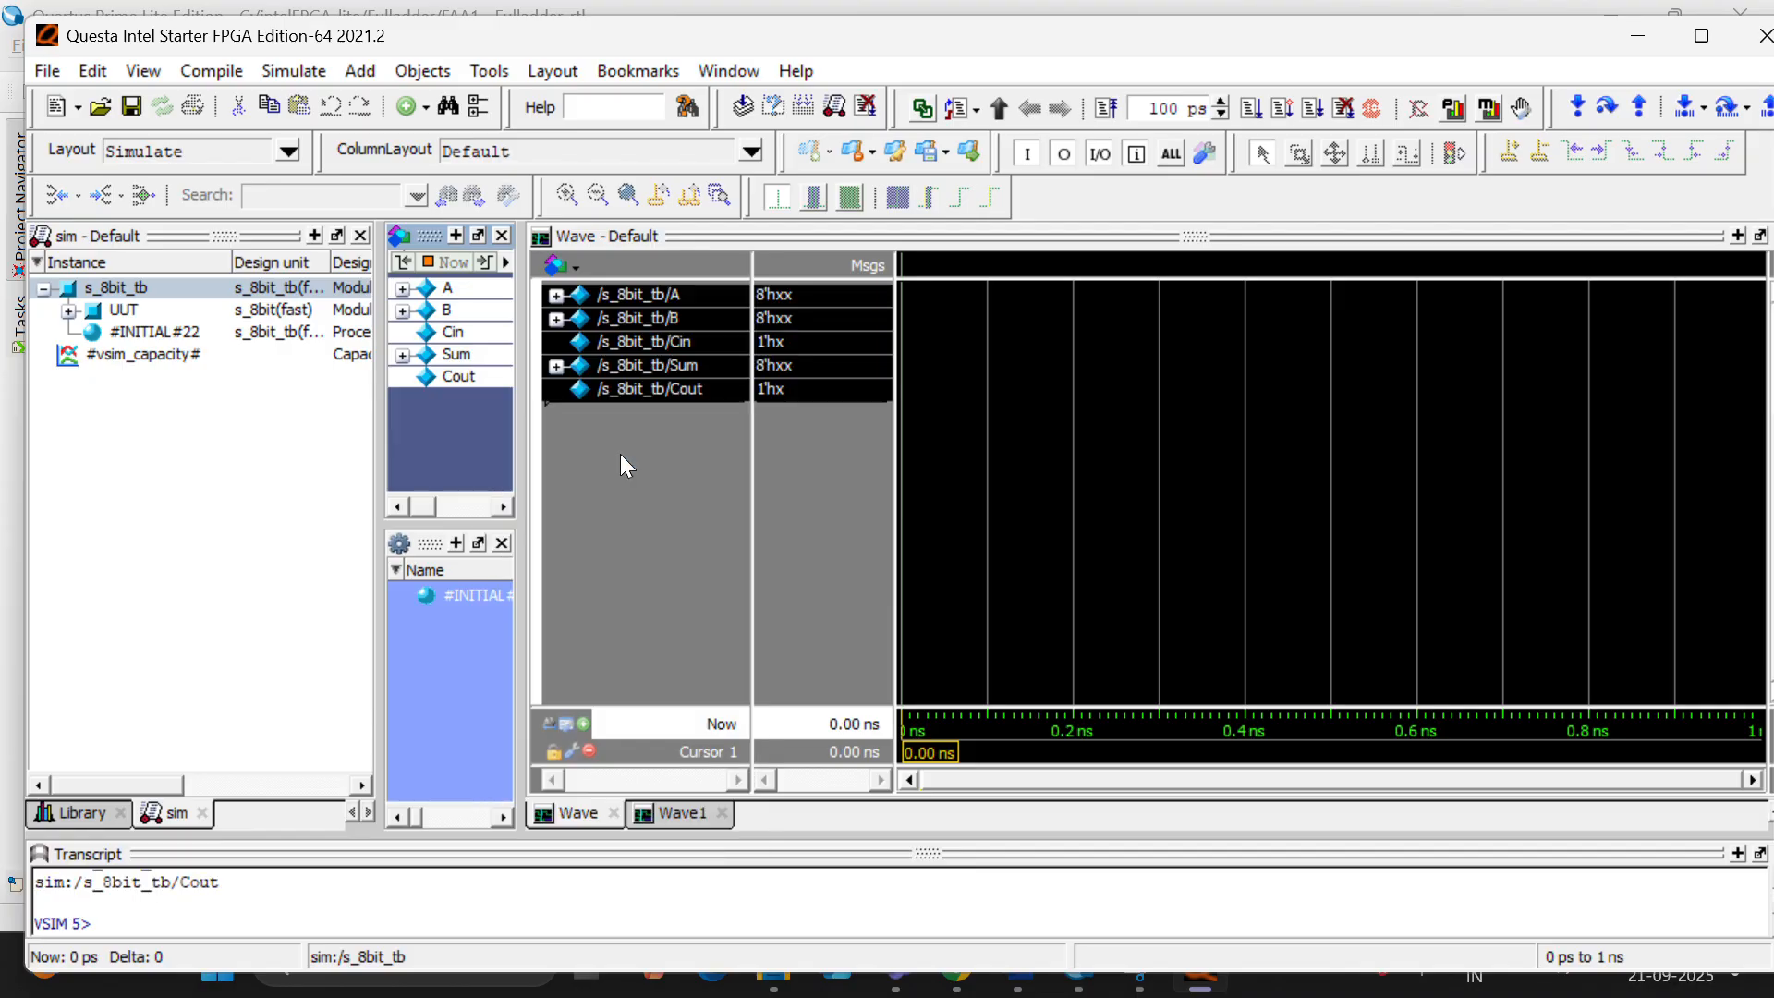
left_click(621, 455)
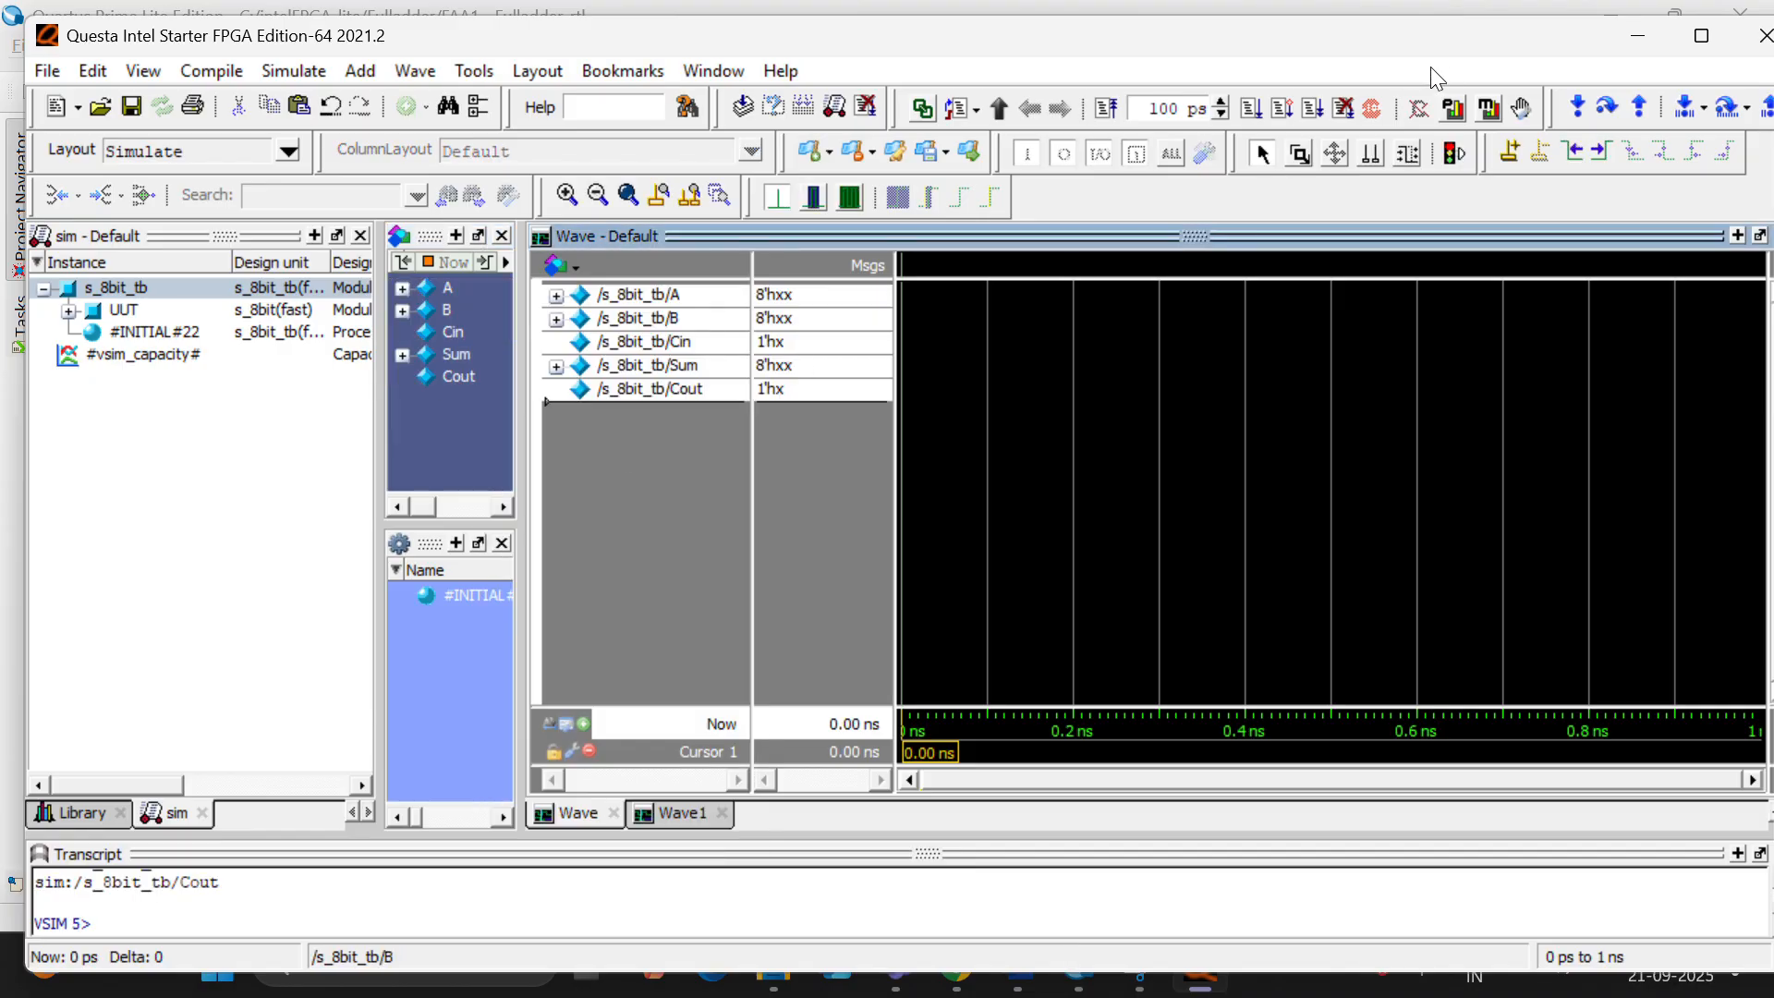
left_click(1251, 109)
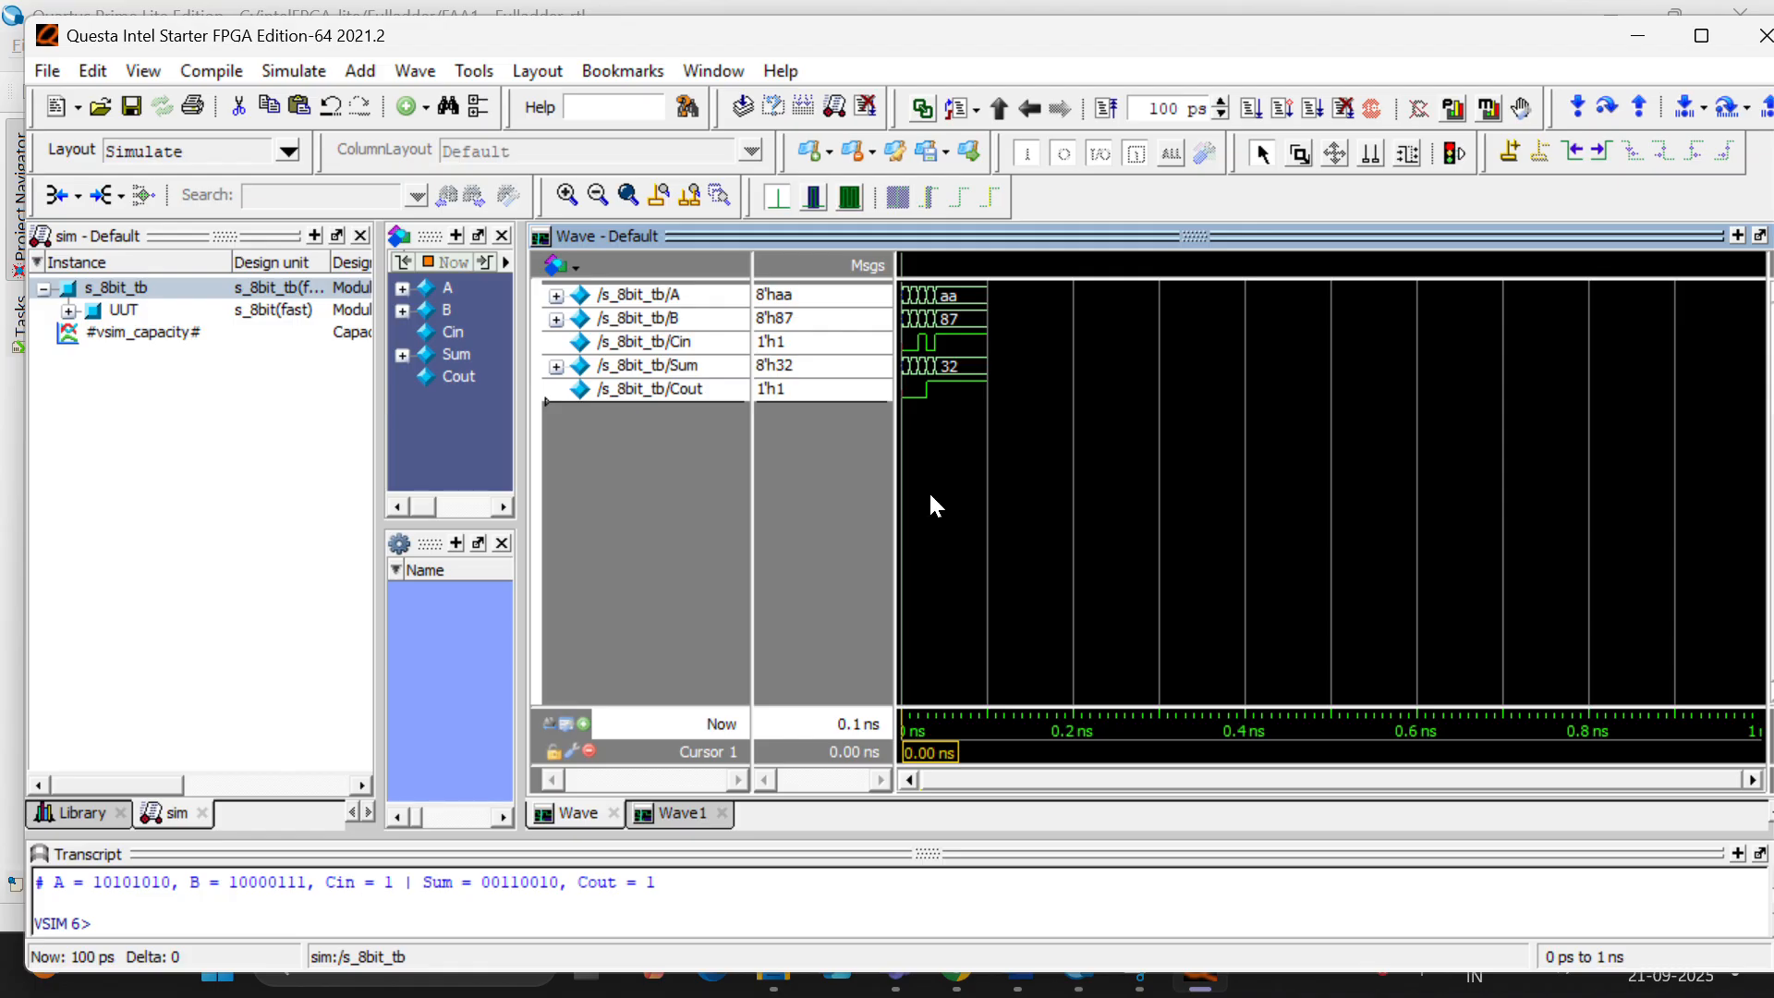
- Examine the structural 8-bit adder's waveforms with the cursor at about 0.016 ns
scroll(906, 508, "up", 5, "ctrl")
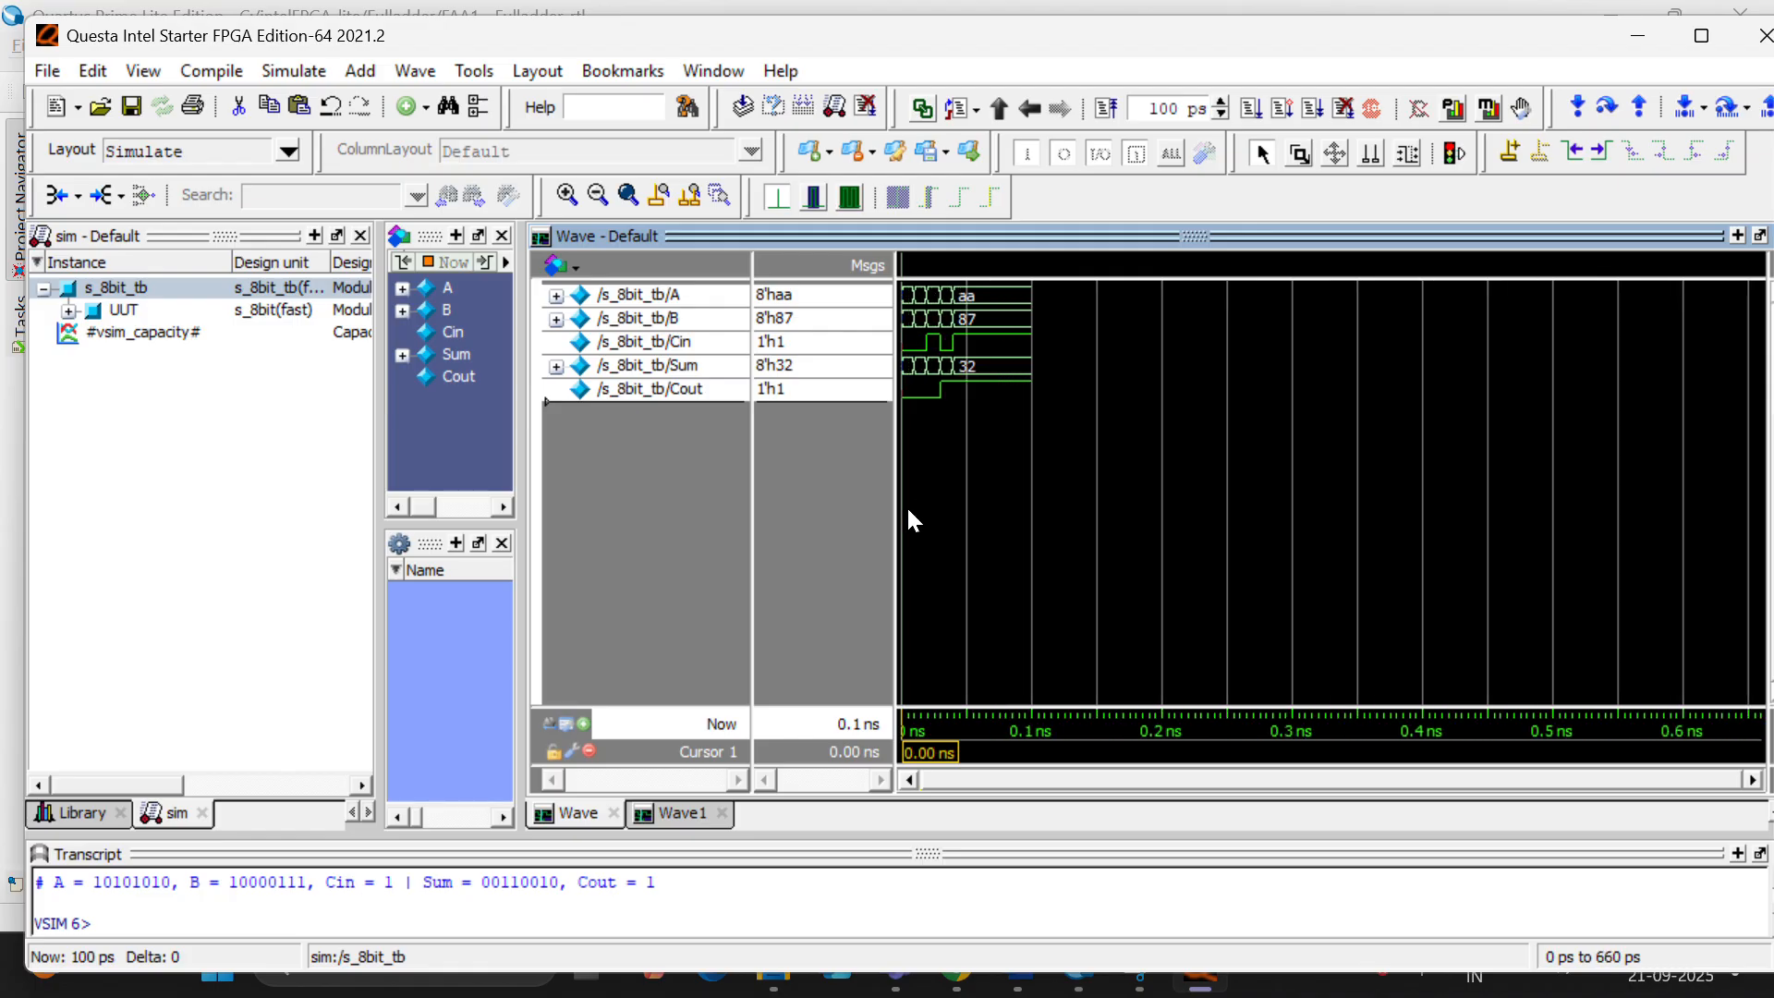
scroll(906, 508, "up", 7, "ctrl")
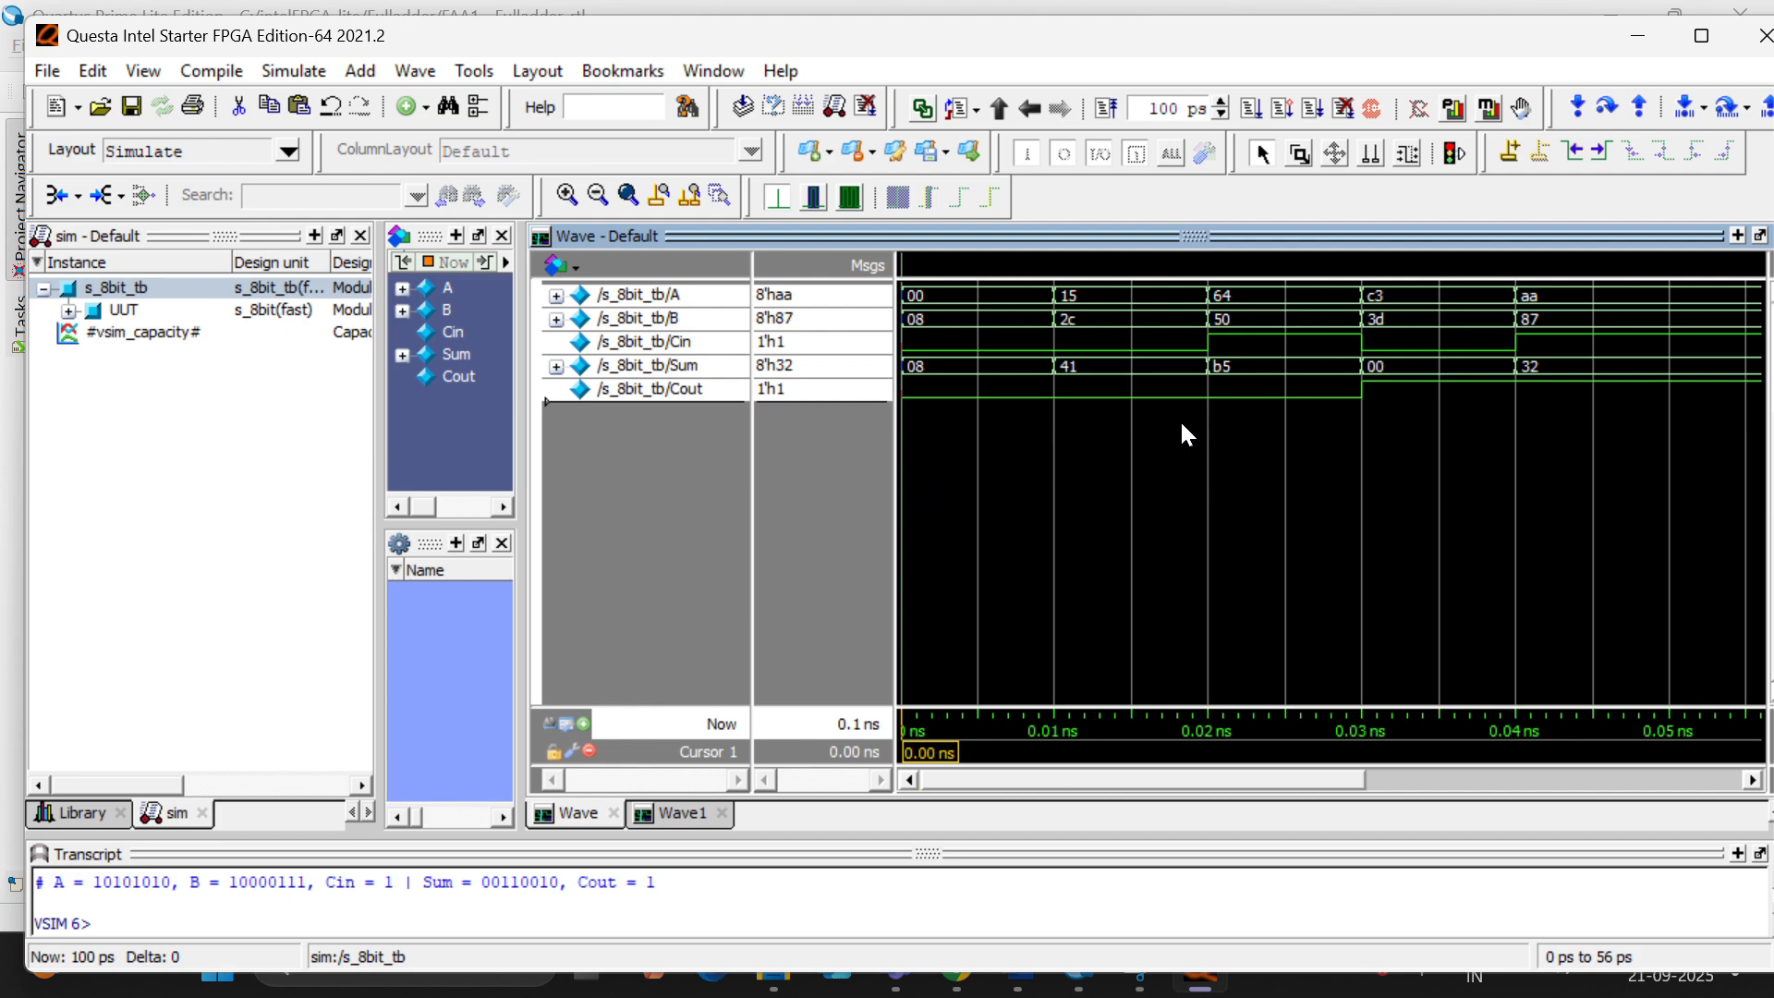
left_click(1147, 418)
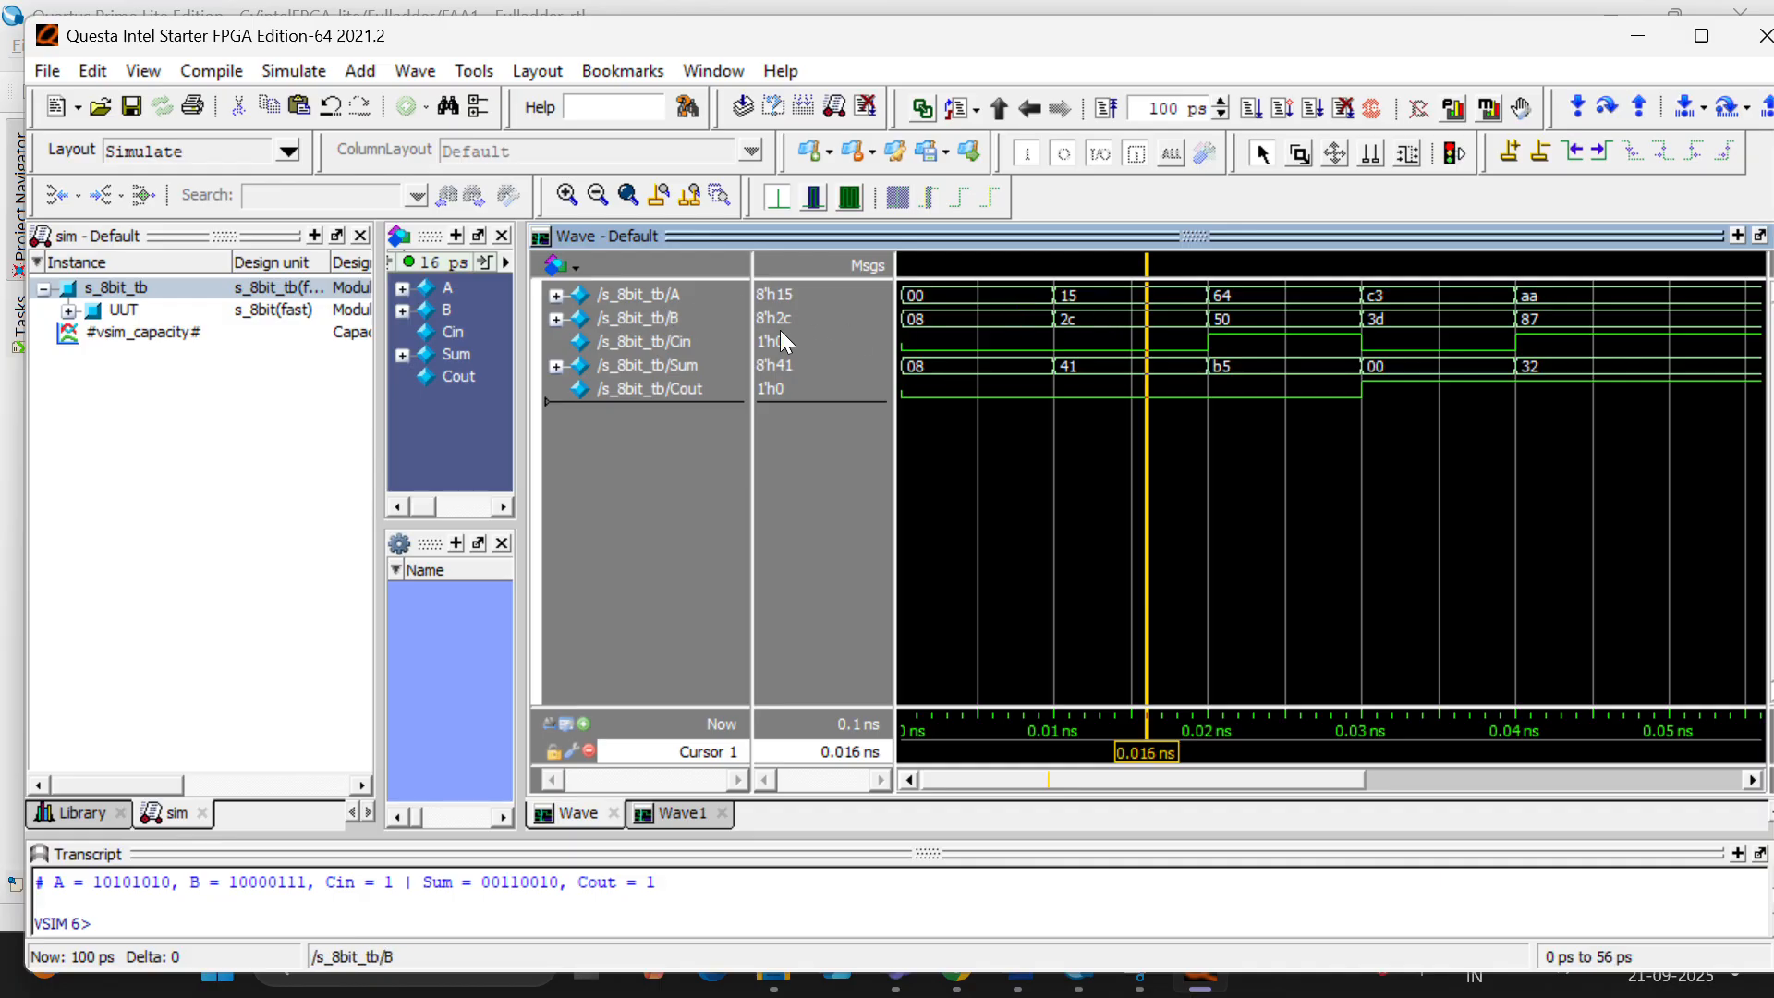
mouse_move(1077, 334)
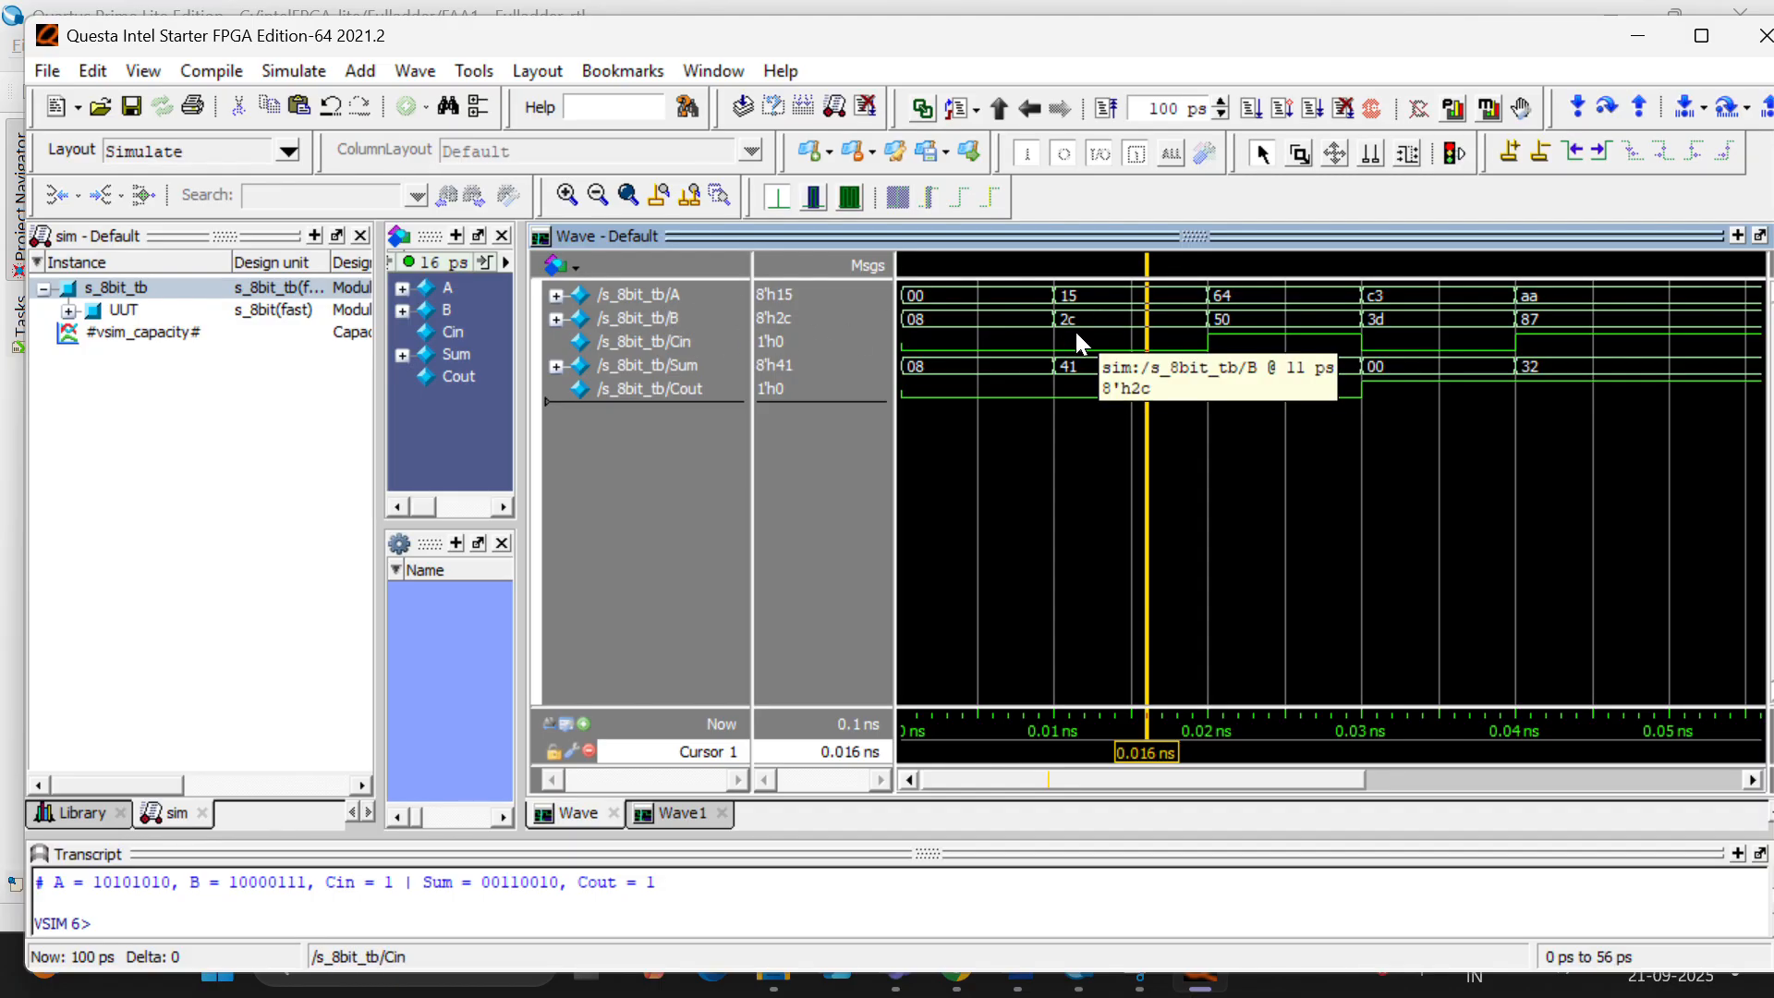
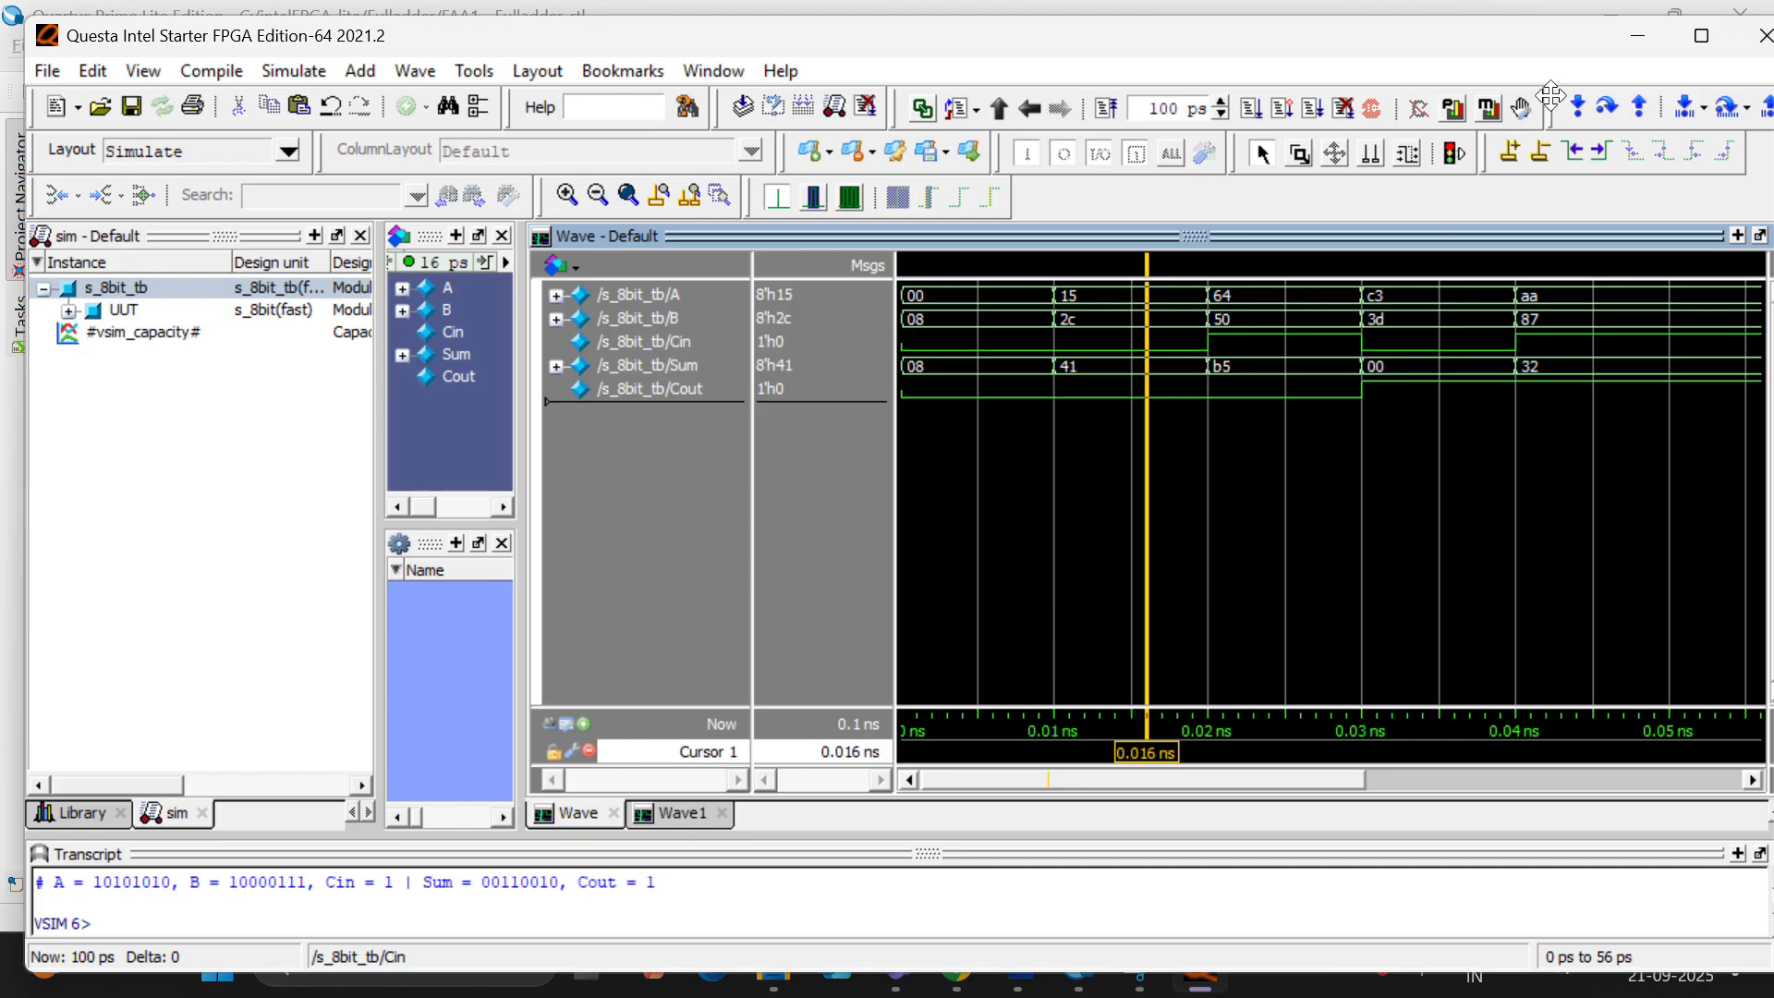
- Quit the simulator and add b_16bit.v and b_16bit_tb.v from the fa folder to the Fulladder_rtl project files
left_click(1750, 32)
left_click(882, 580)
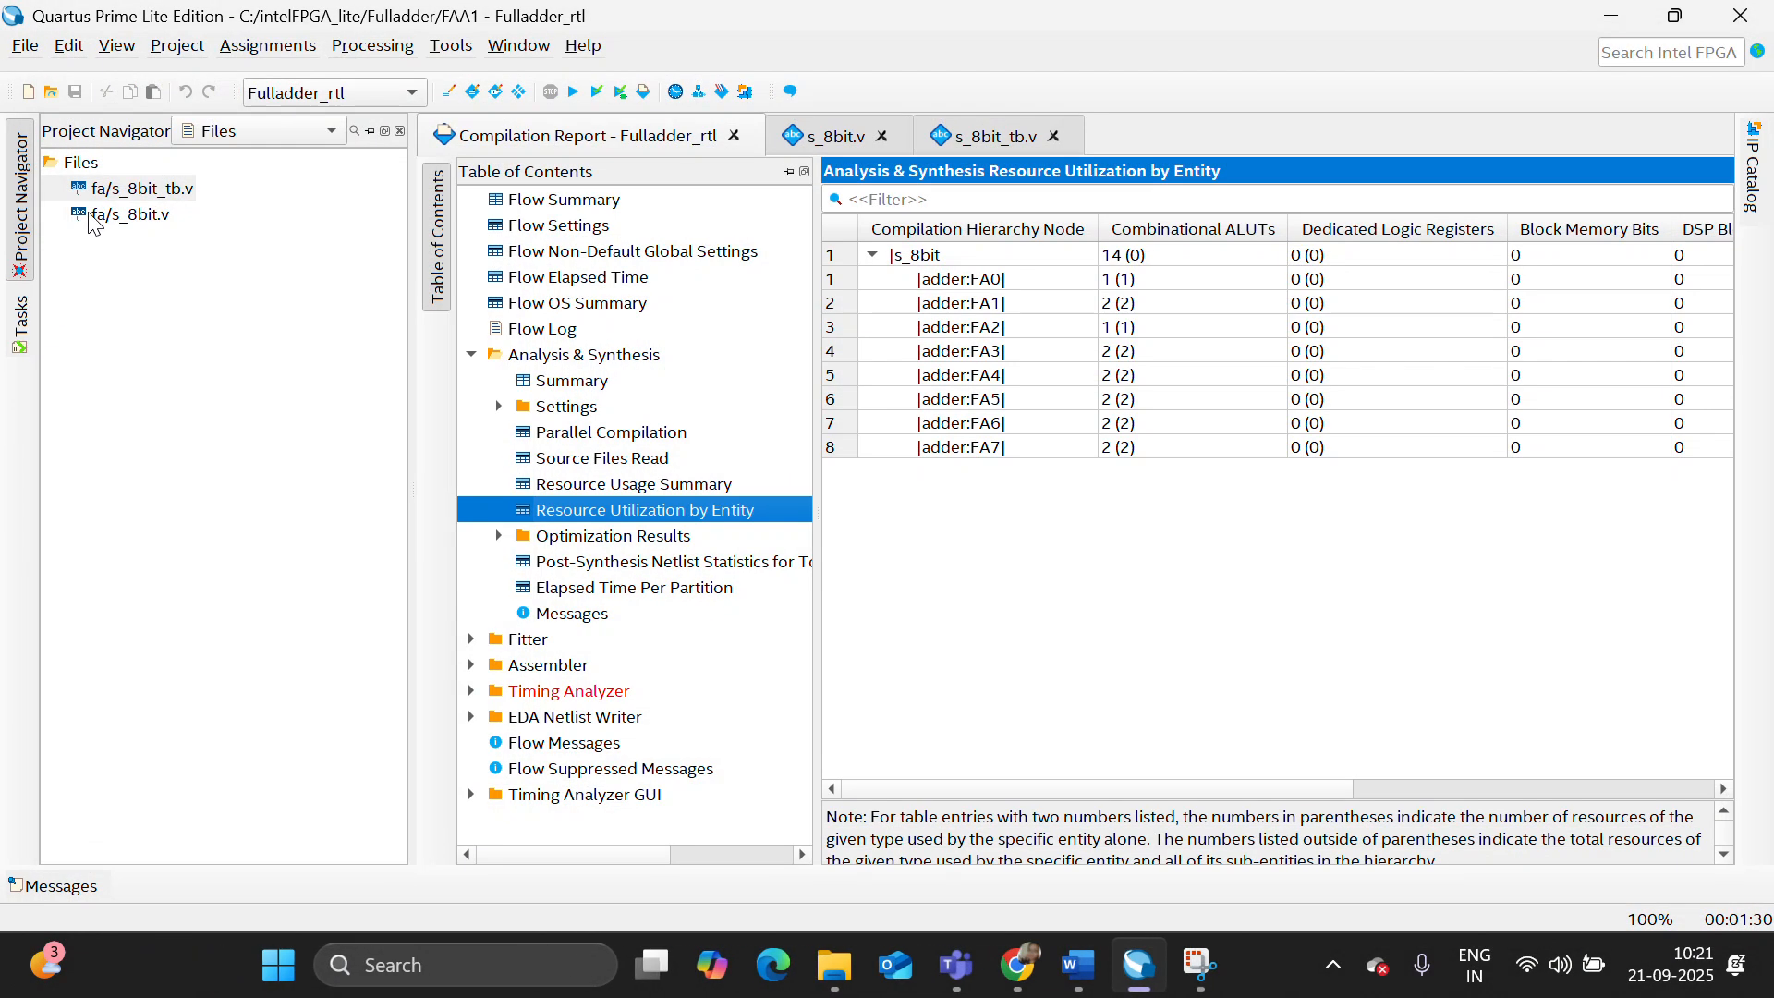
left_click(114, 207)
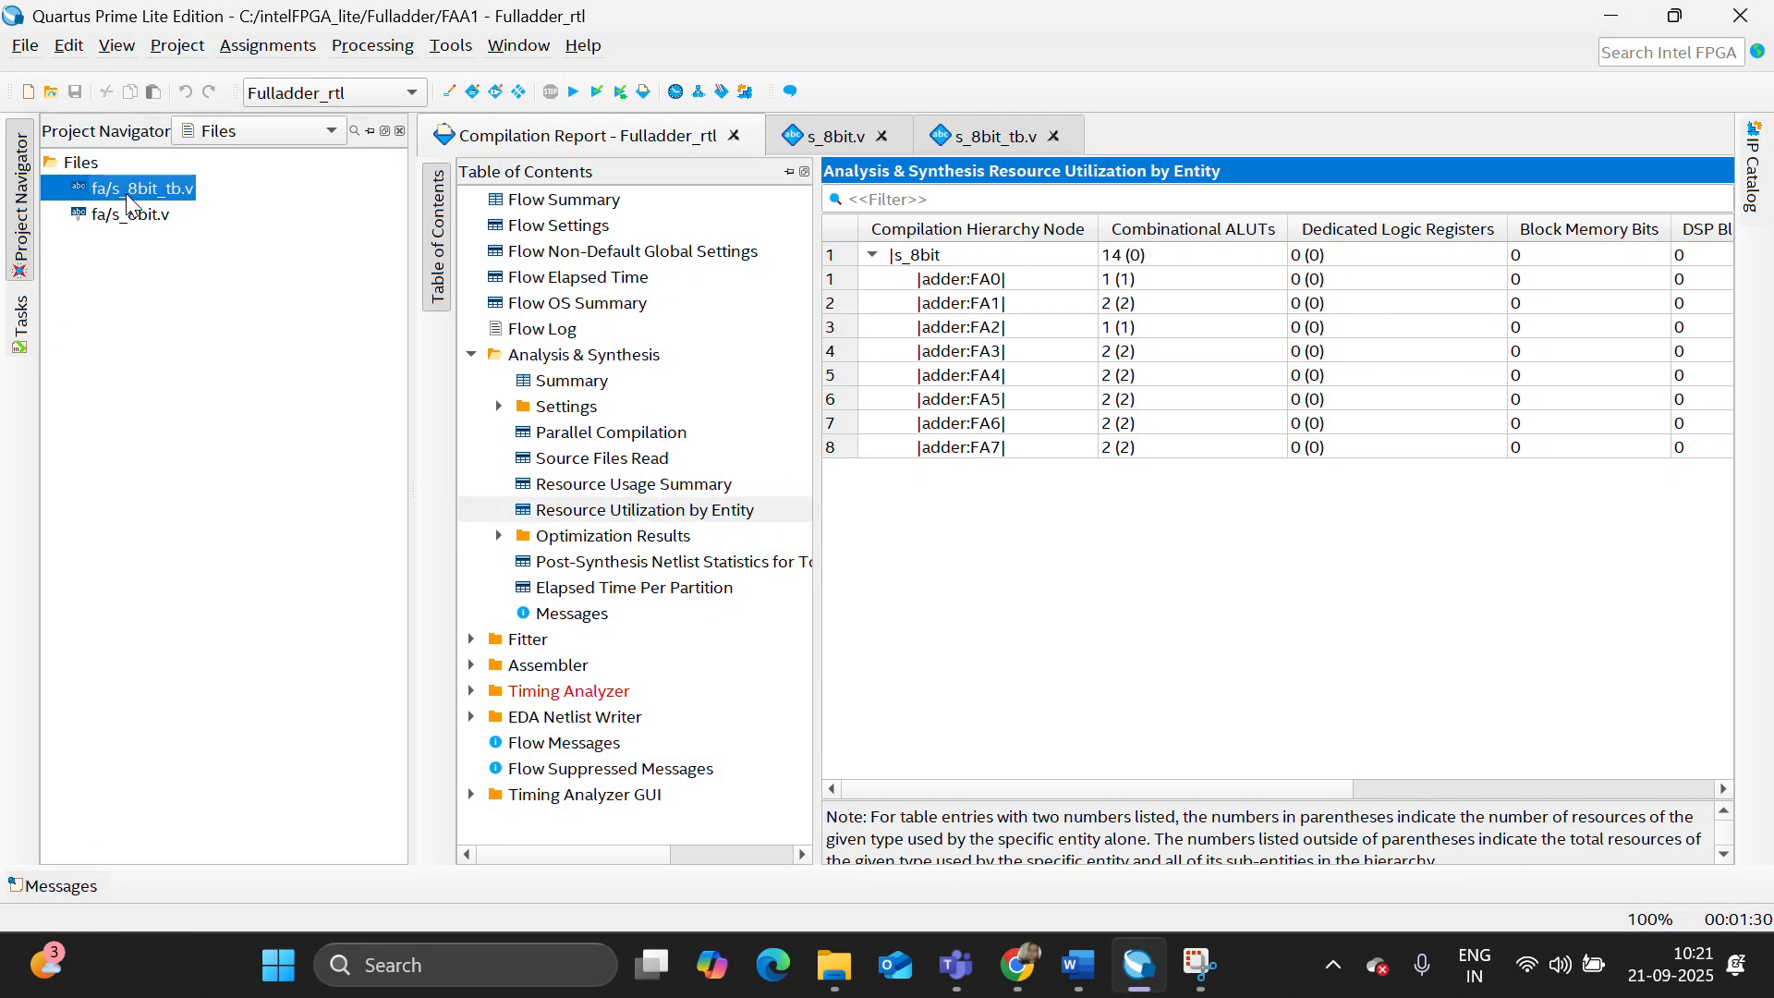
right_click(115, 170)
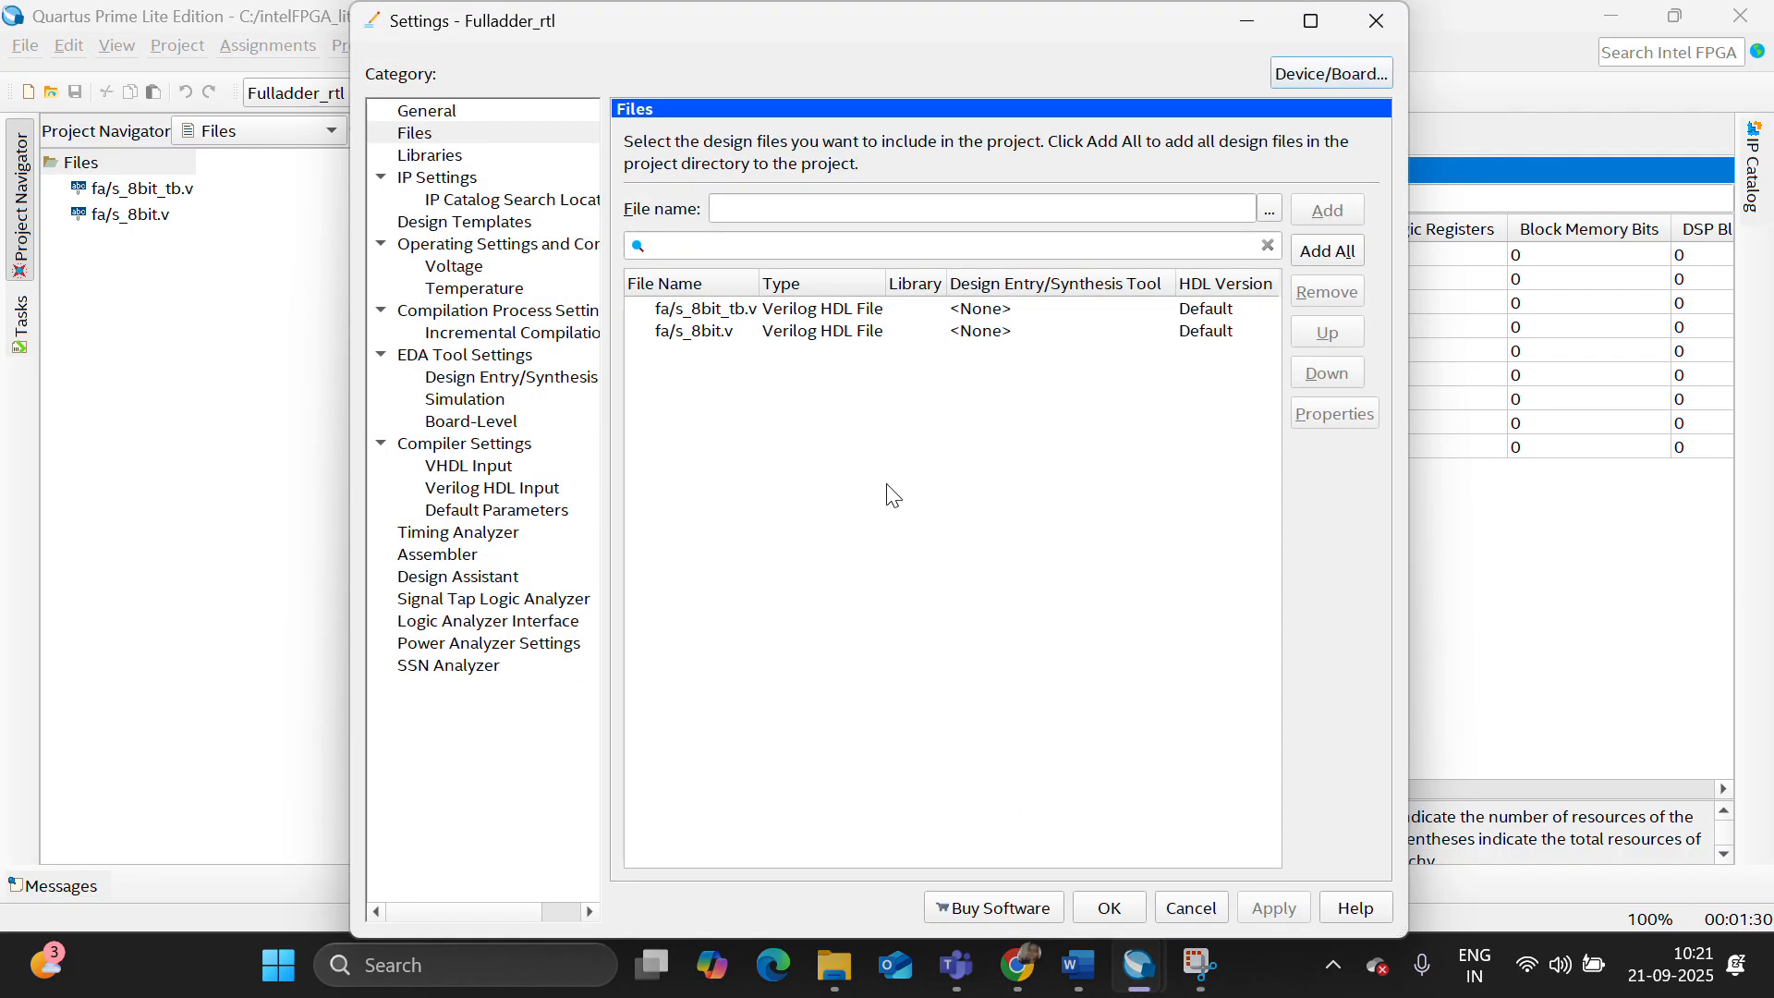
left_click(1268, 211)
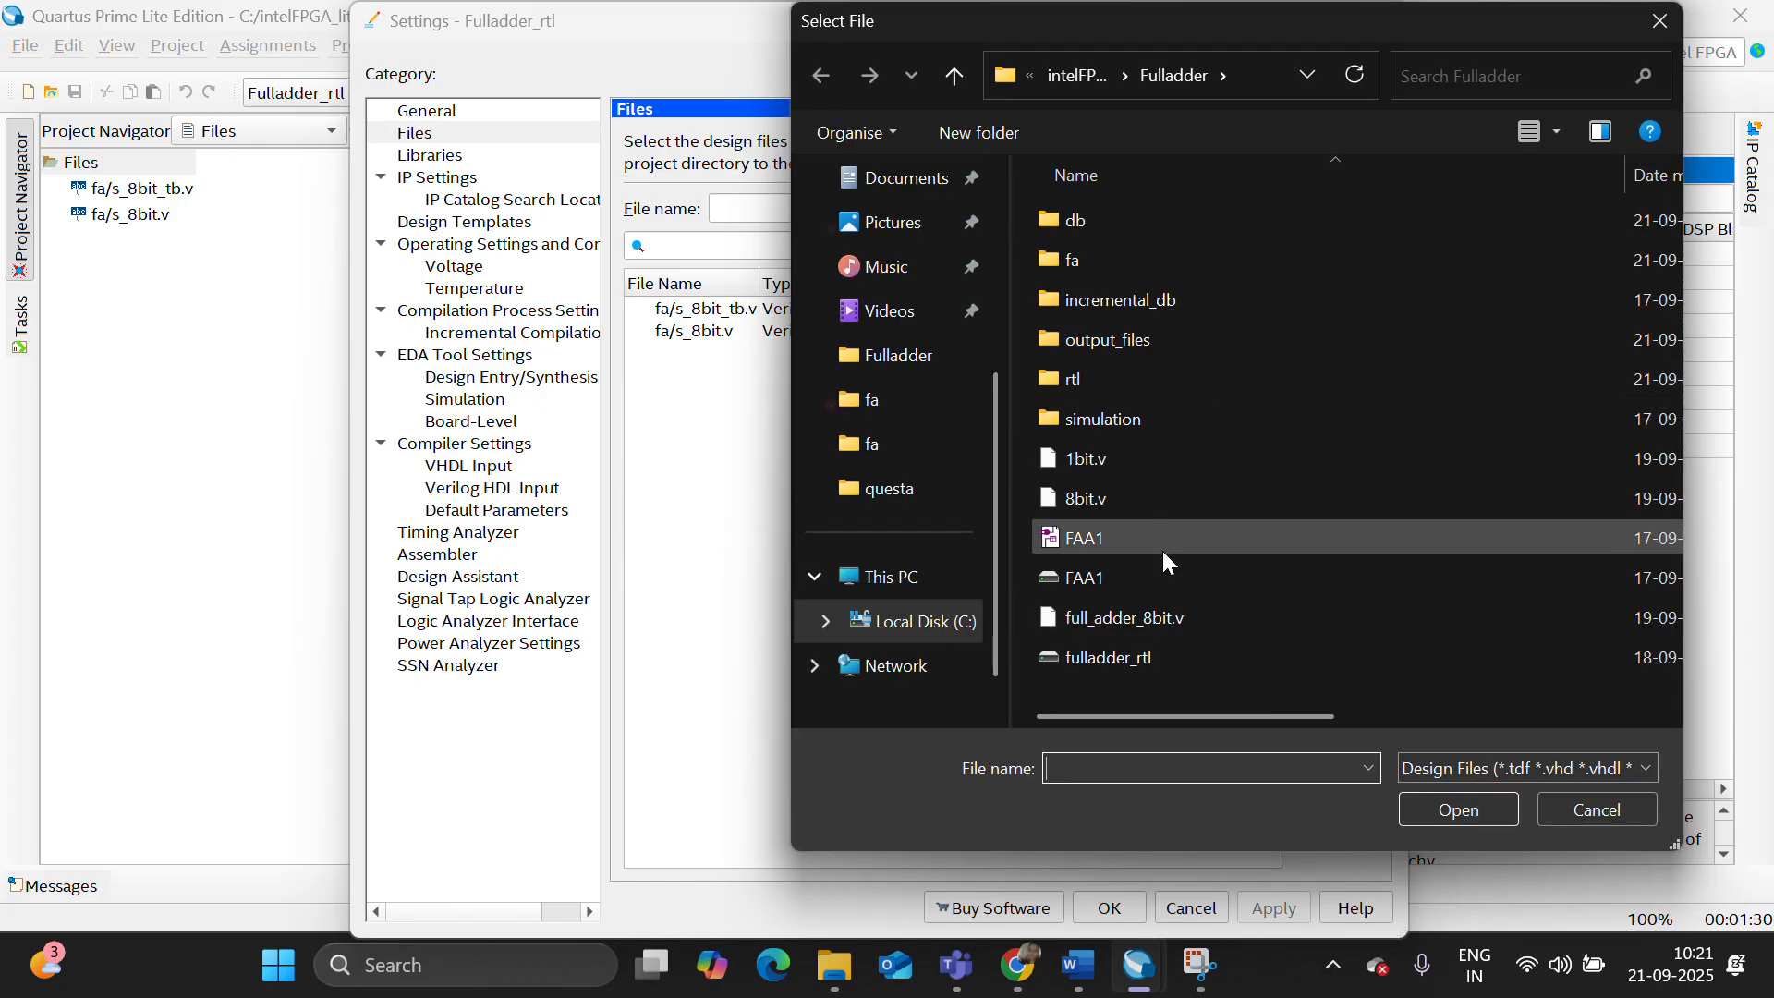
double_click(1106, 254)
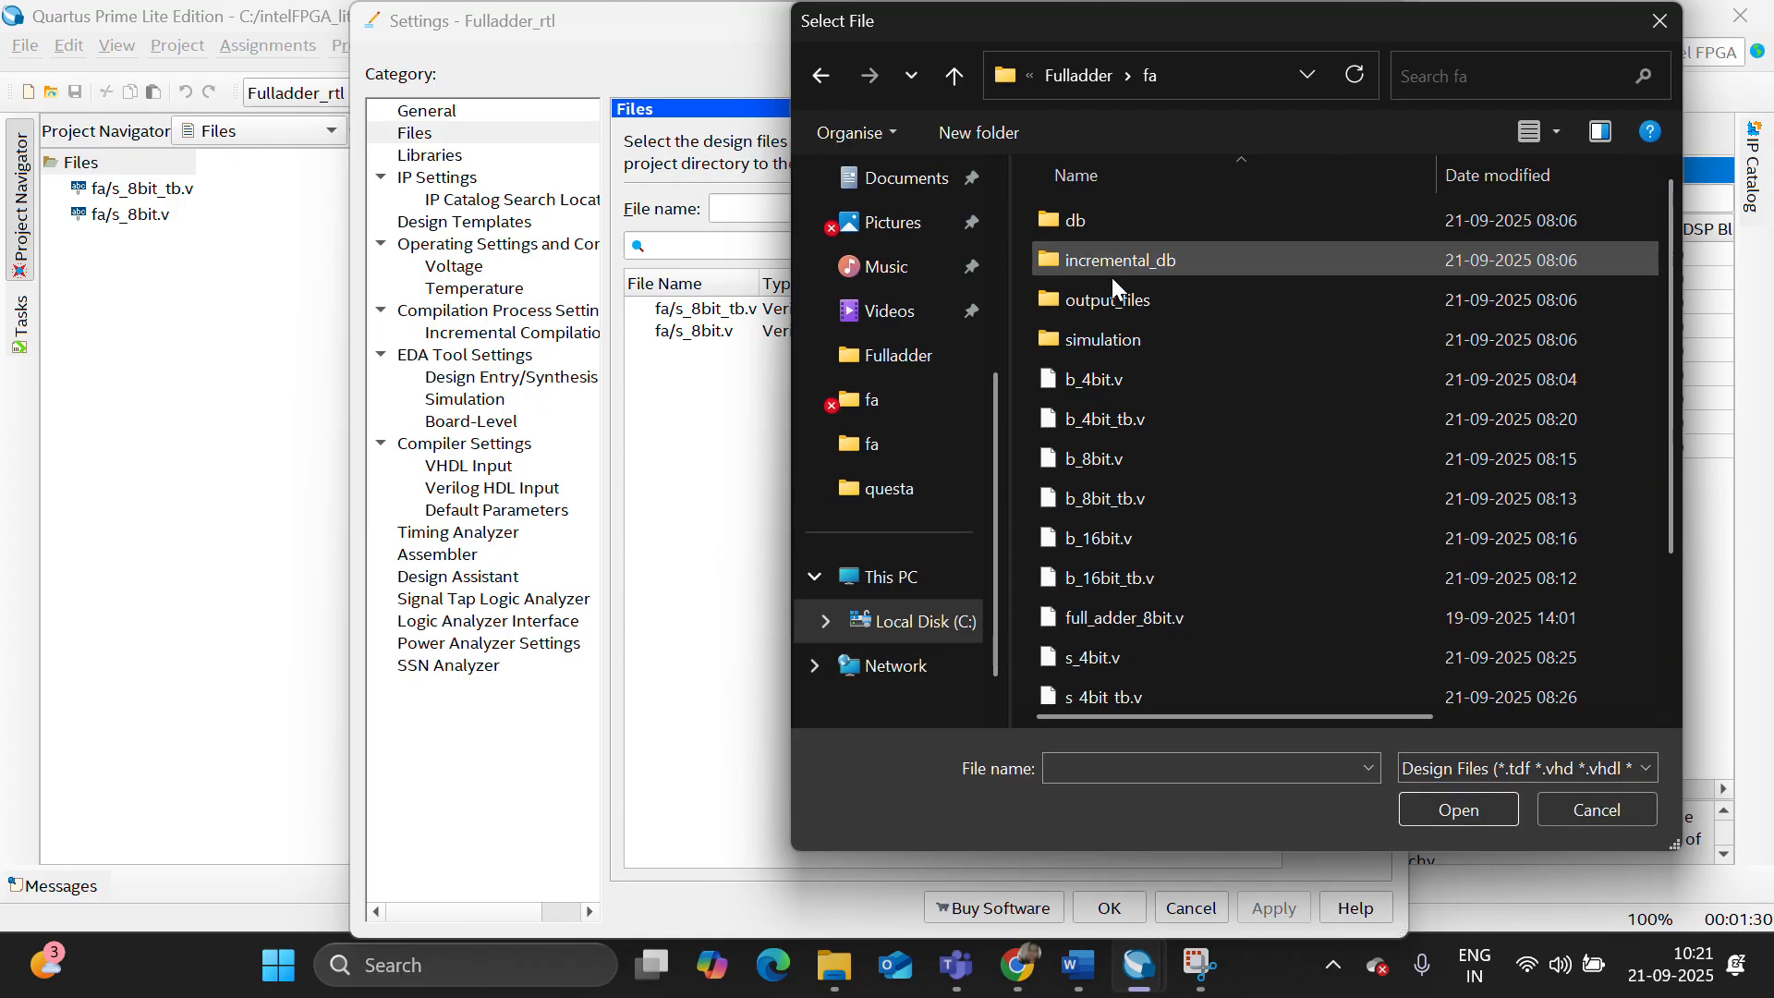
left_click(1161, 545)
key("shift+Down")
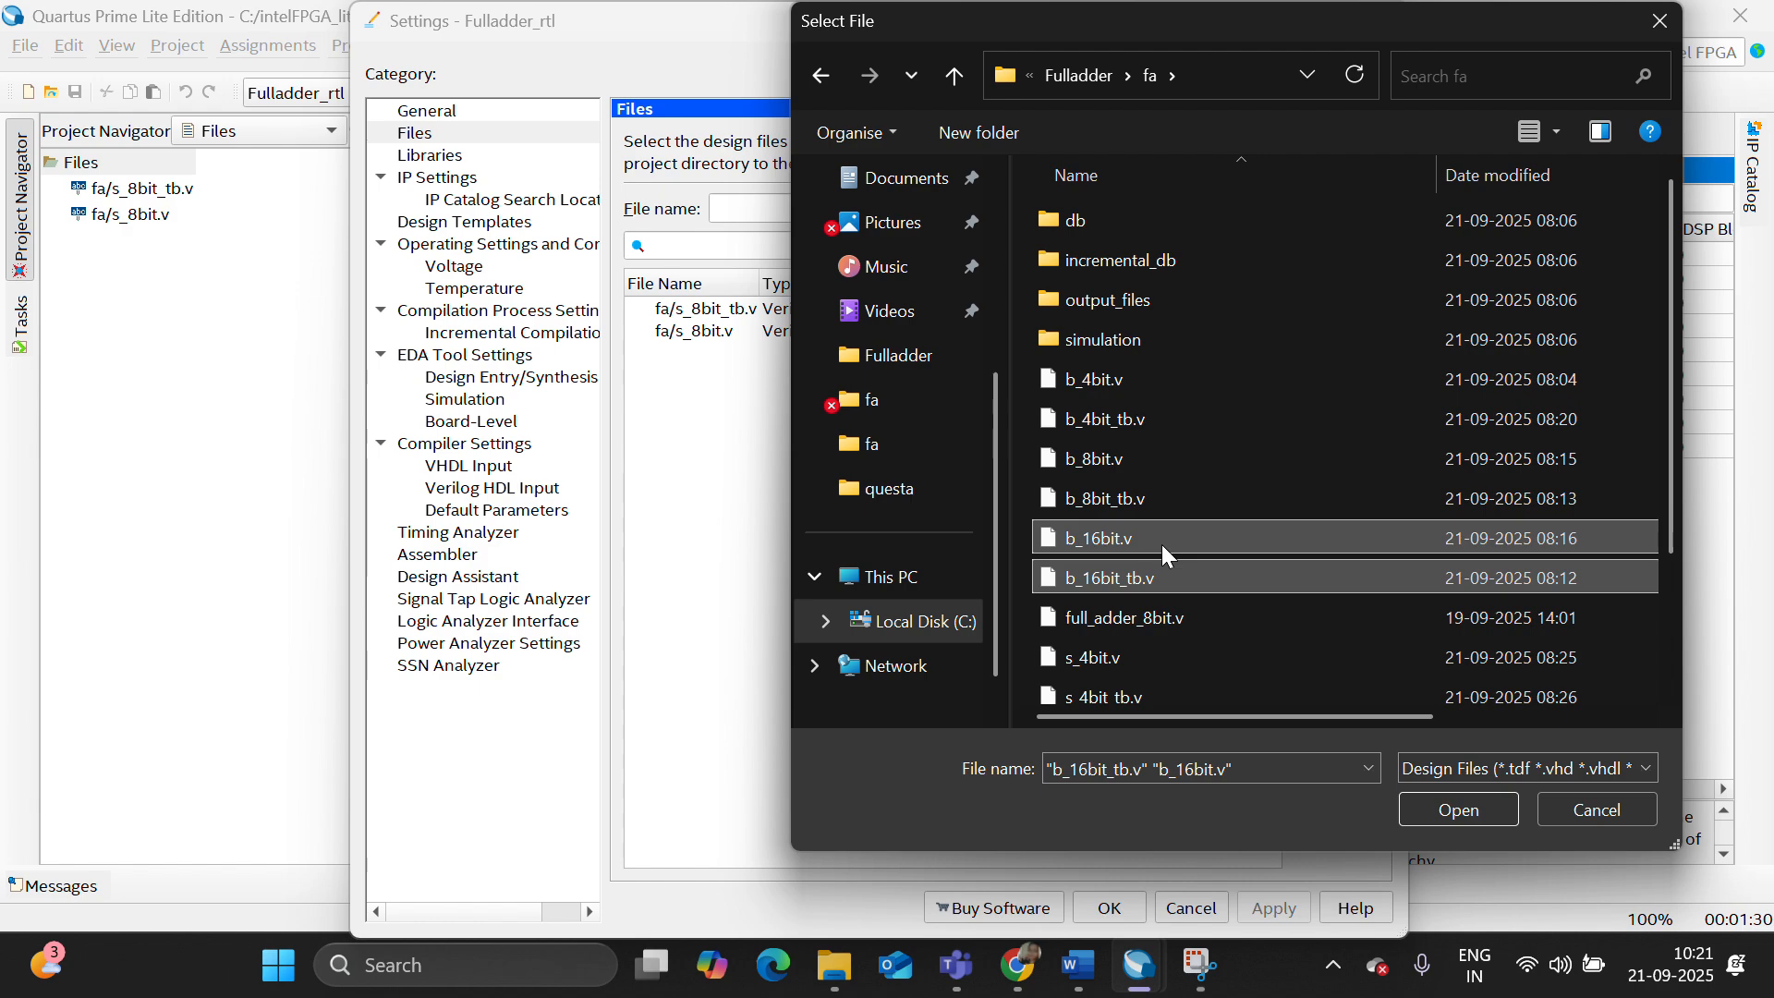
left_click(1448, 814)
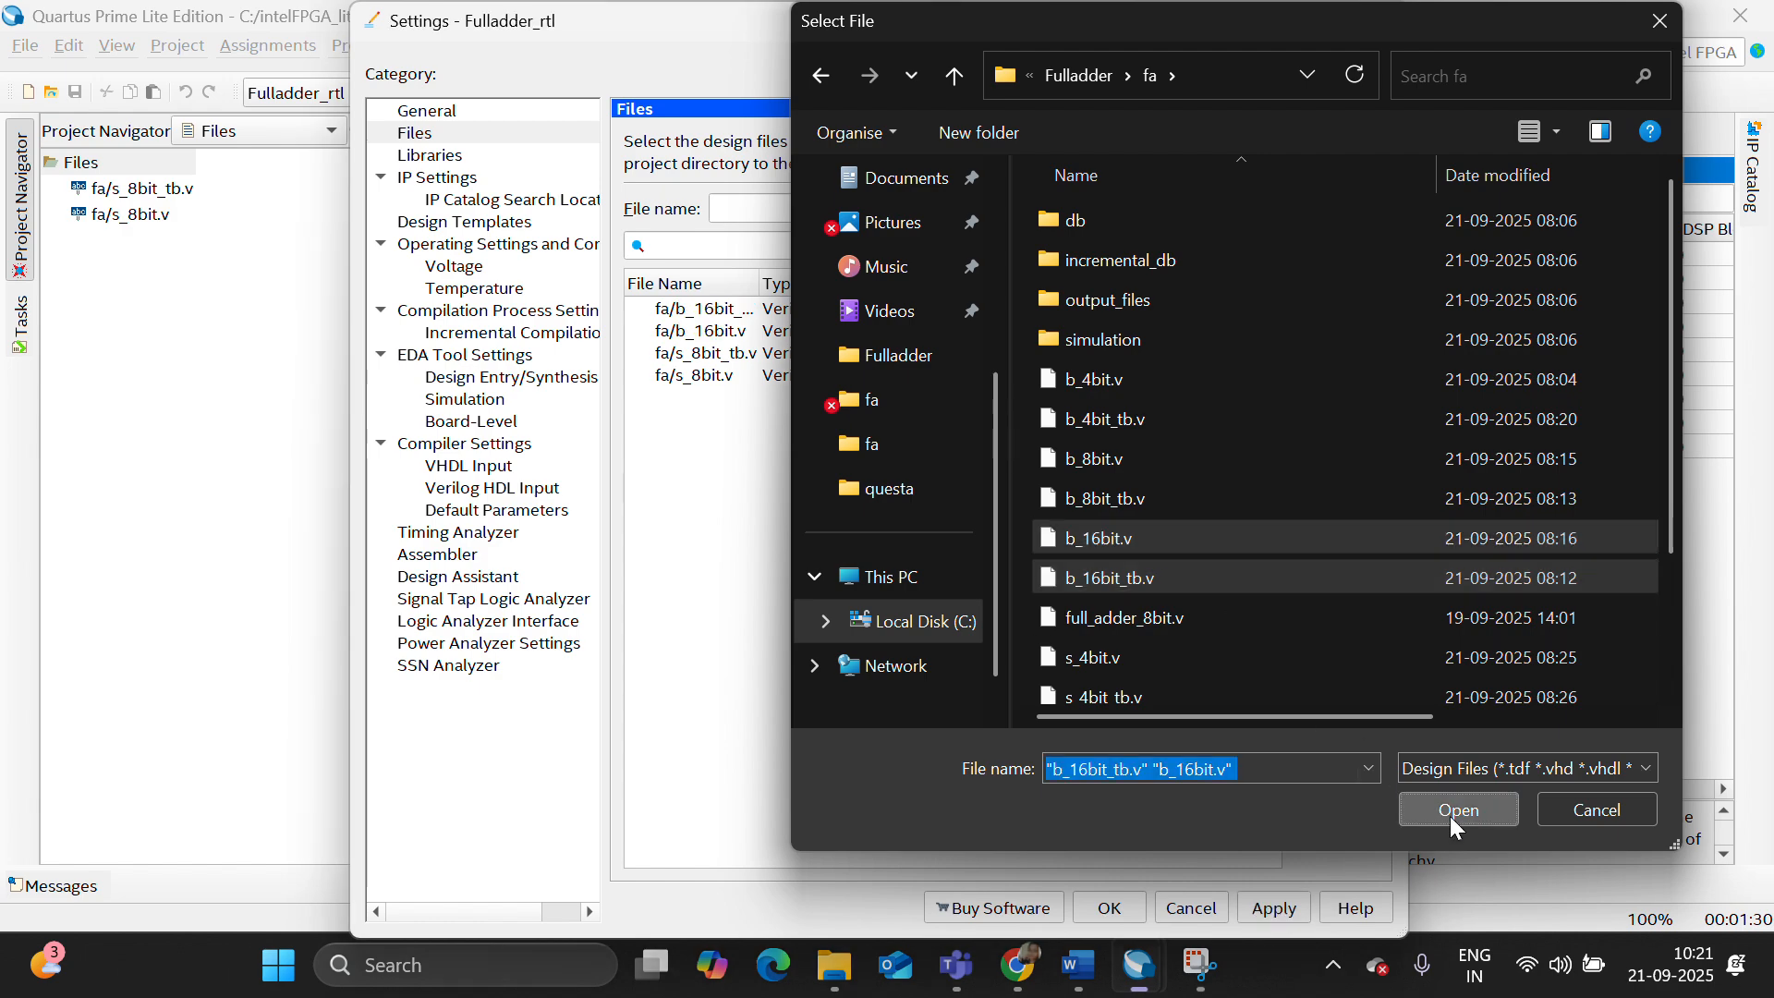
- Remove s_8bit_tb.v and s_8bit.v from the project's design files and accept the settings
left_click(831, 374)
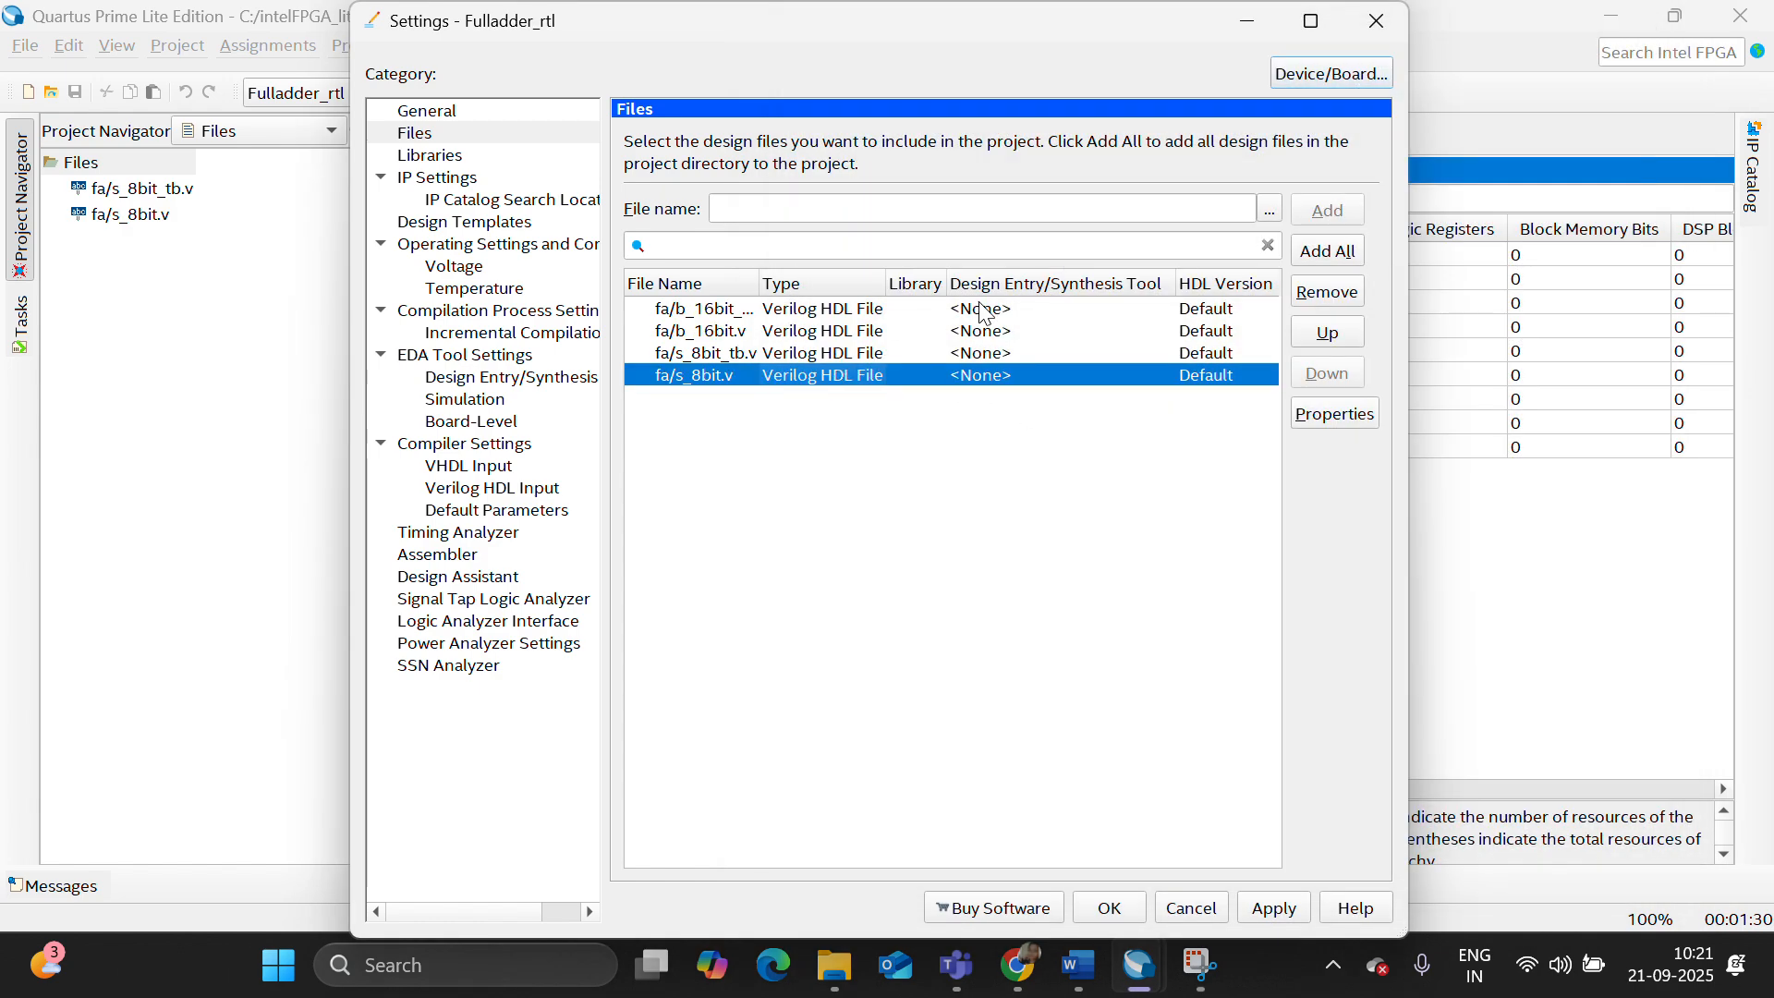
left_click(927, 352, "shift")
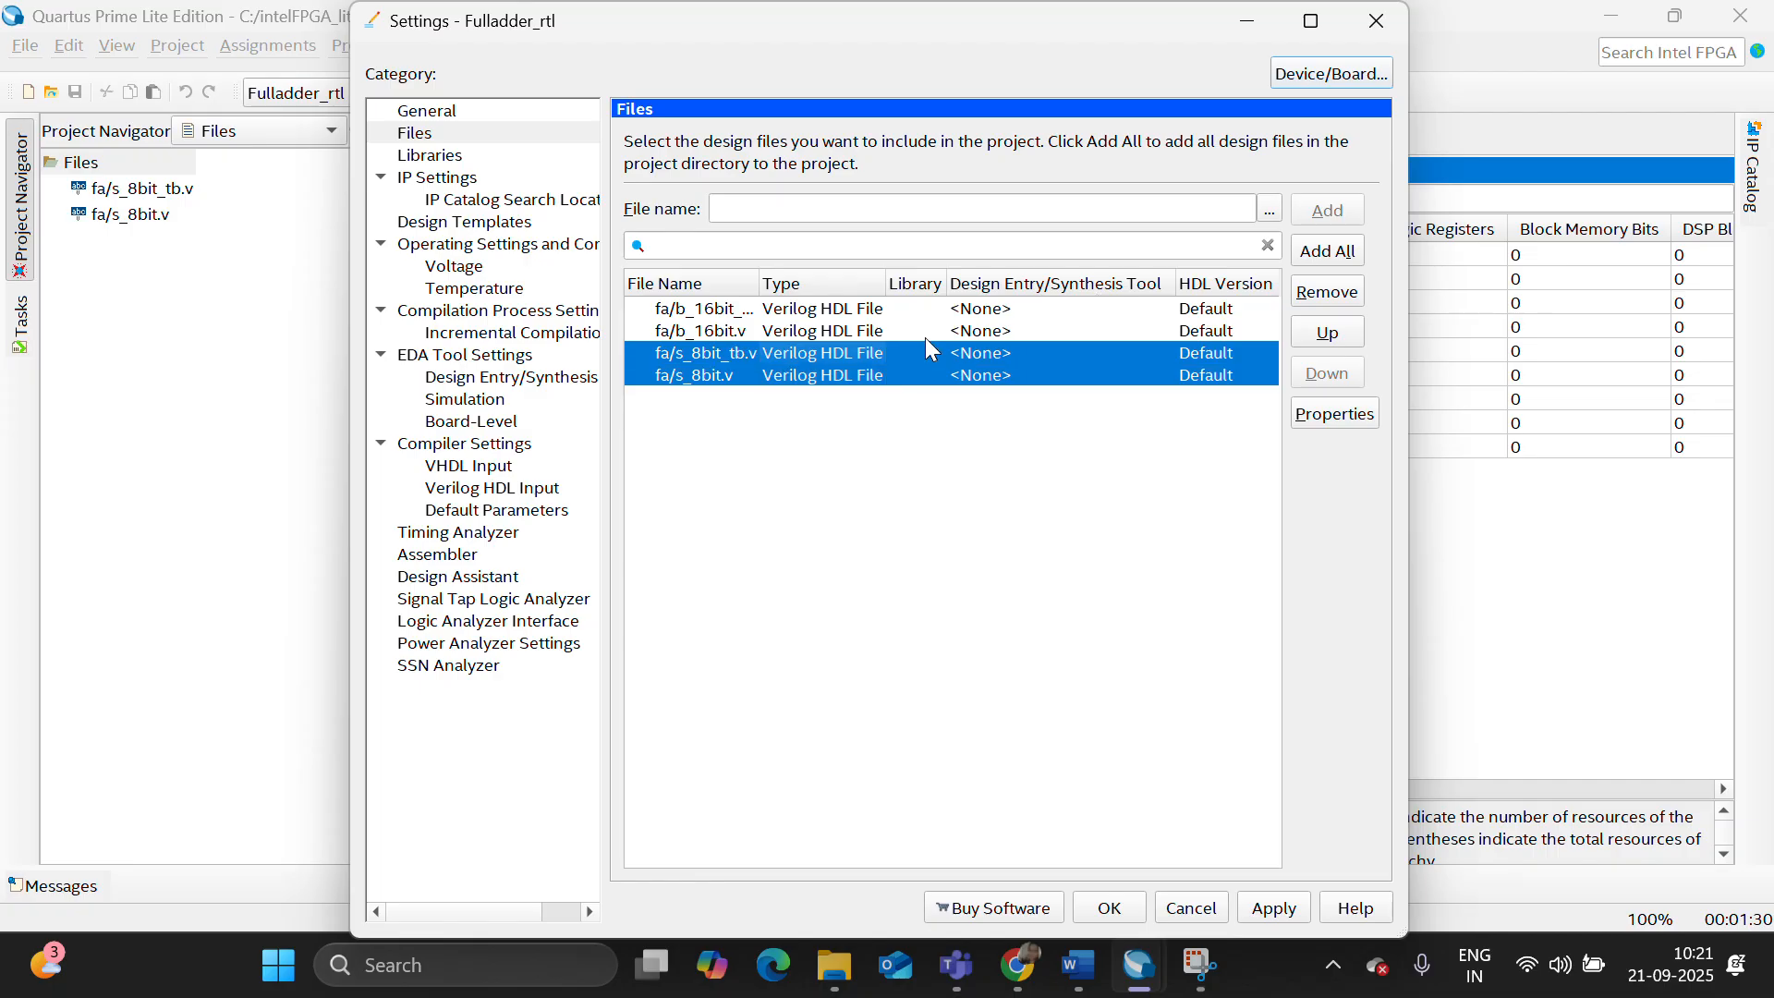
left_click(1321, 292)
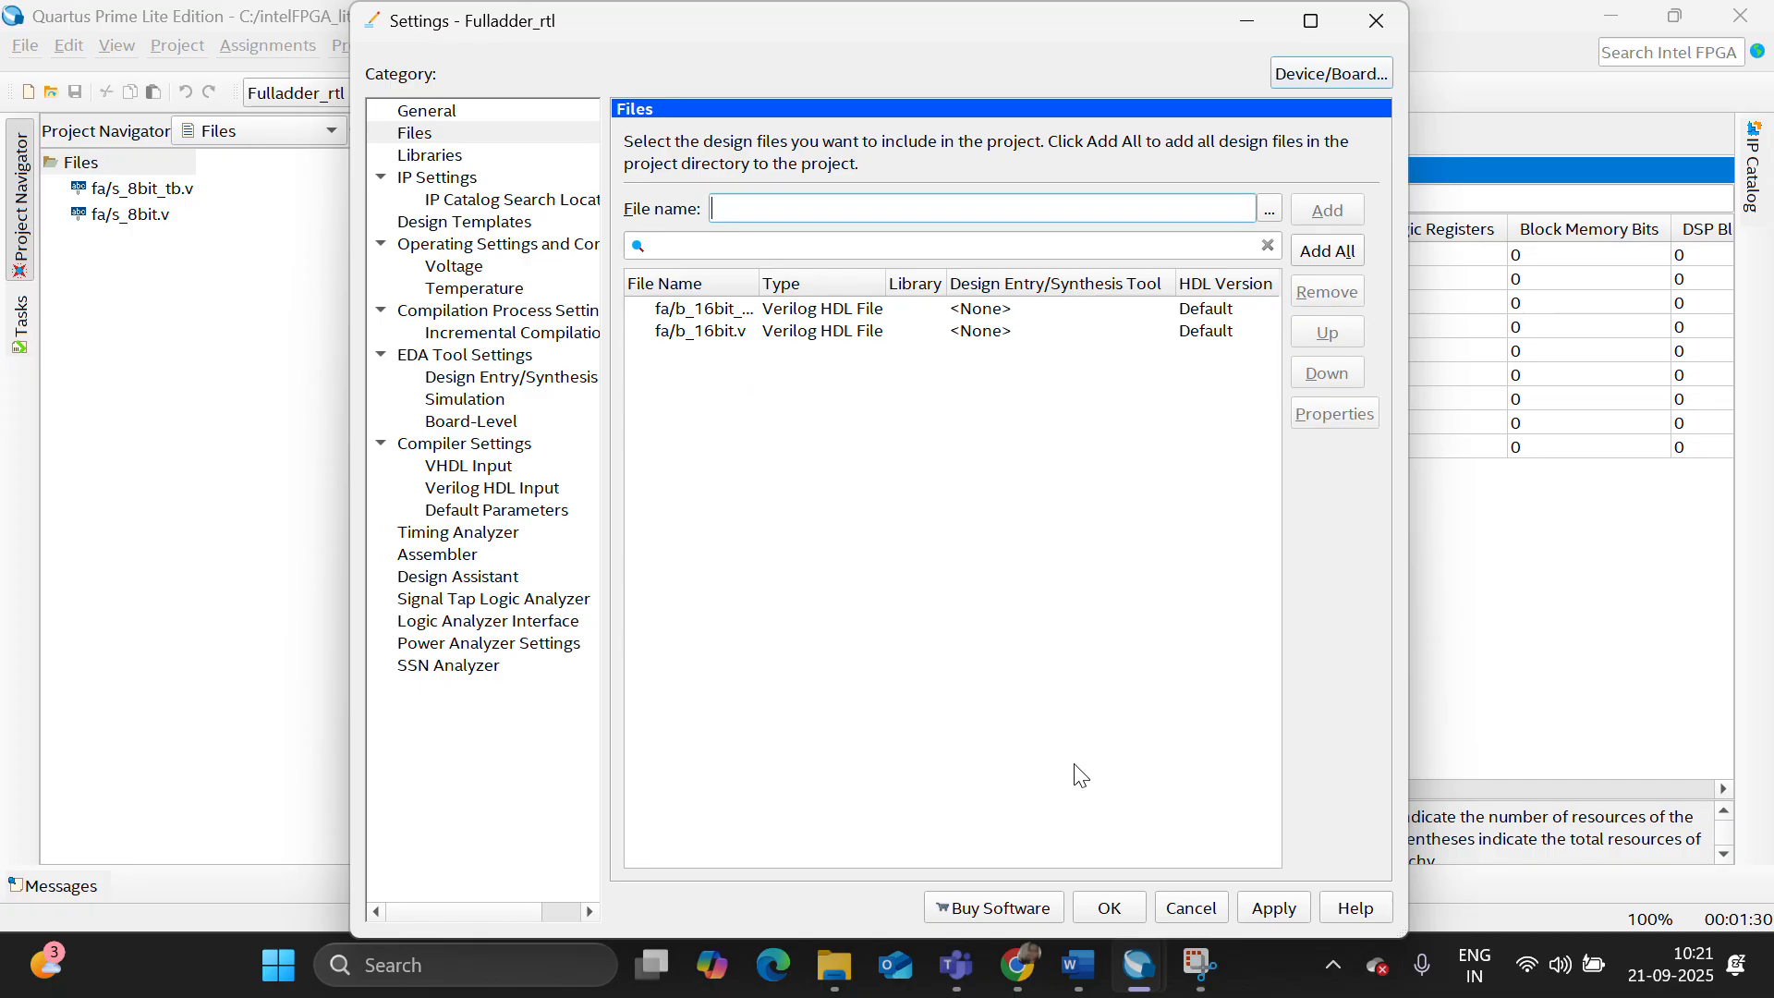
left_click(1094, 910)
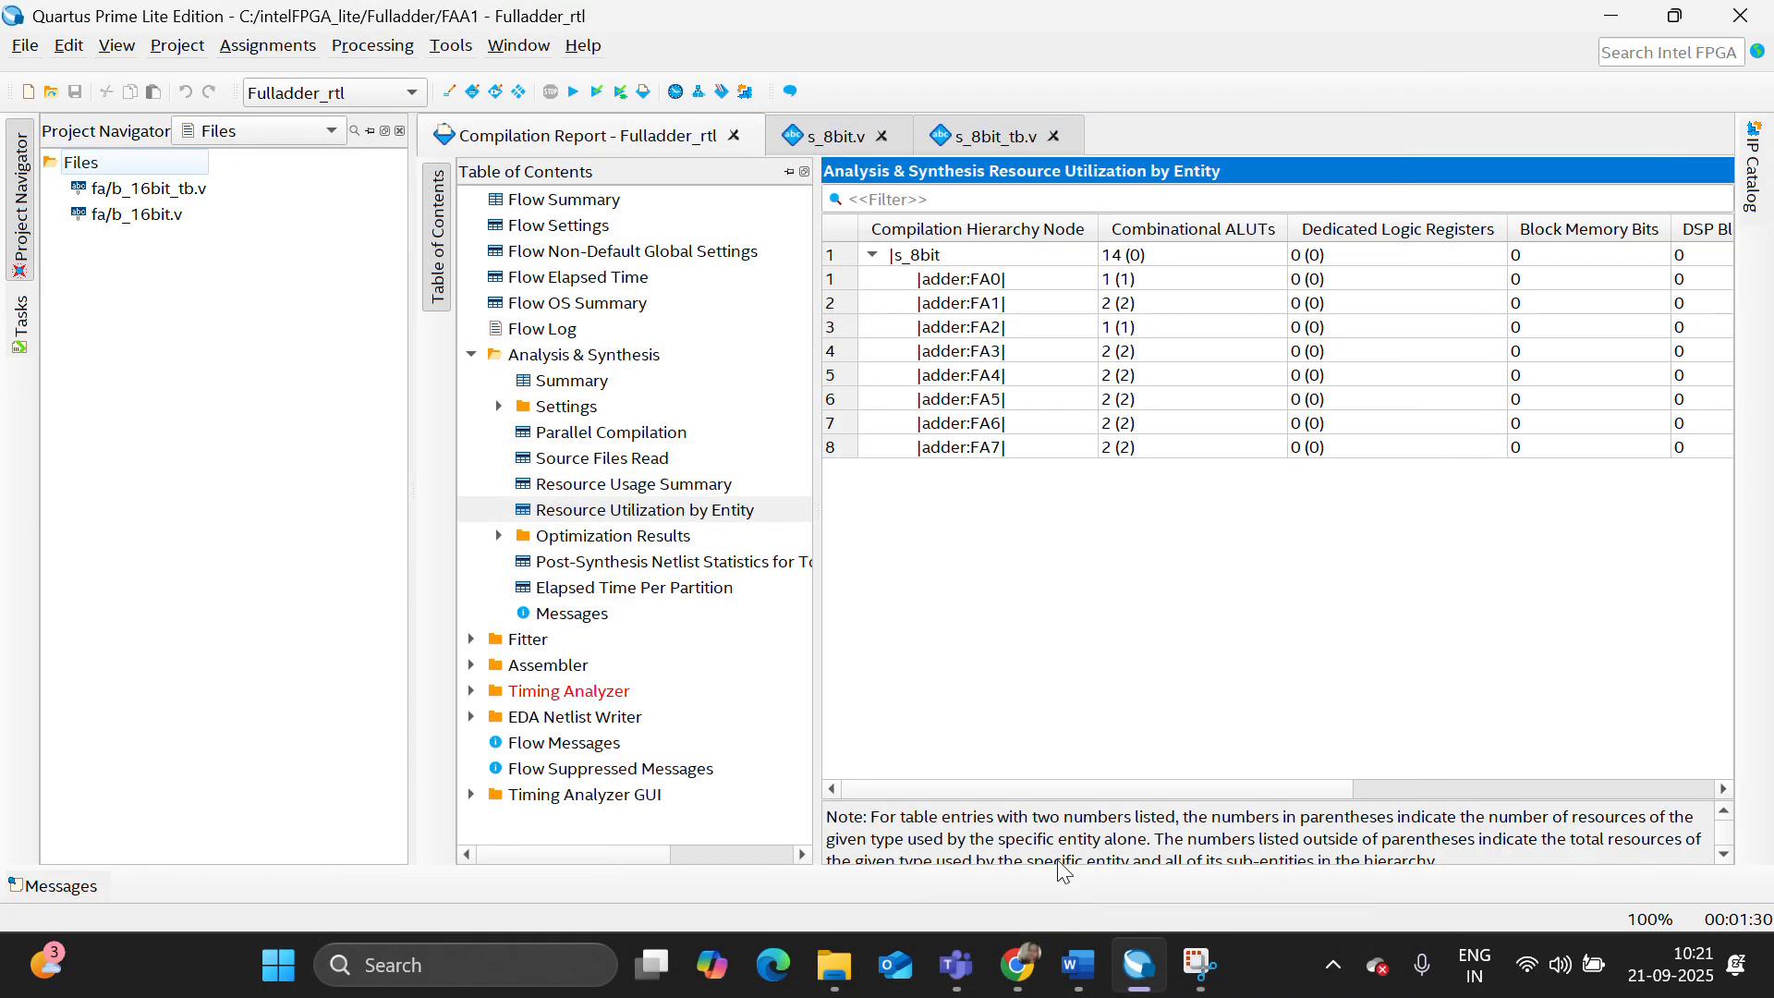
- Set b_16bit.v as the top-level entity and start a full compilation
left_click(157, 215)
right_click(158, 215)
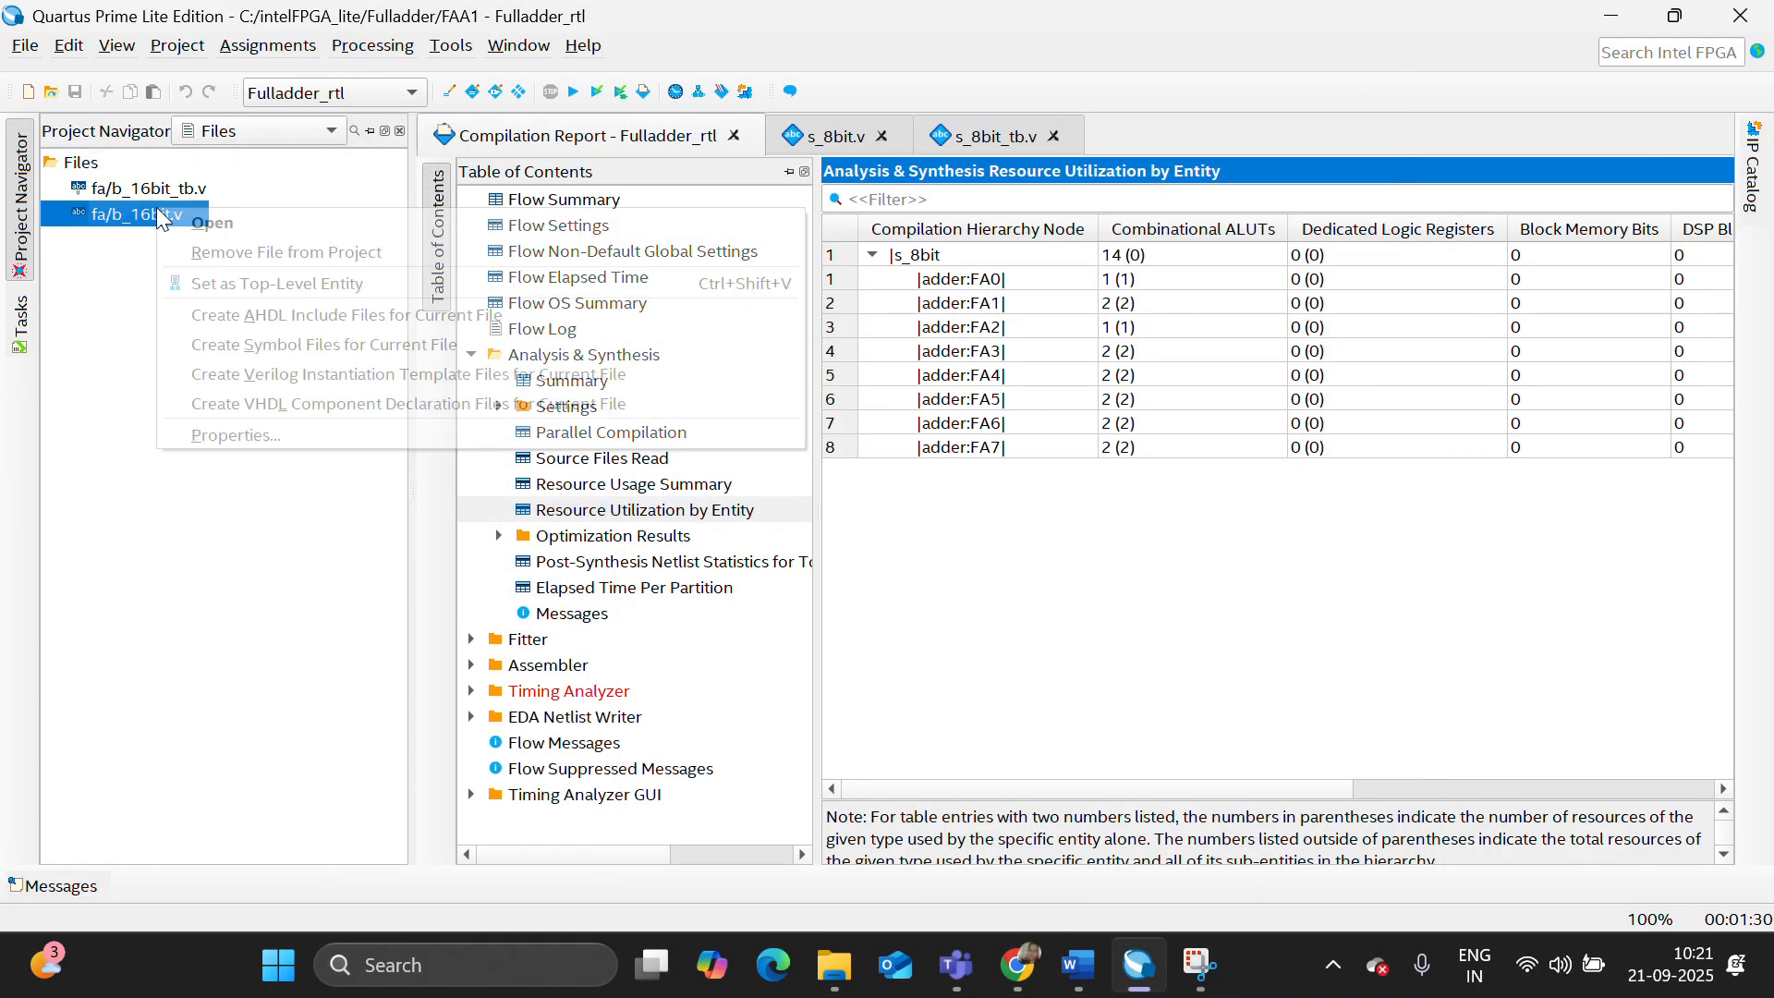
left_click(251, 283)
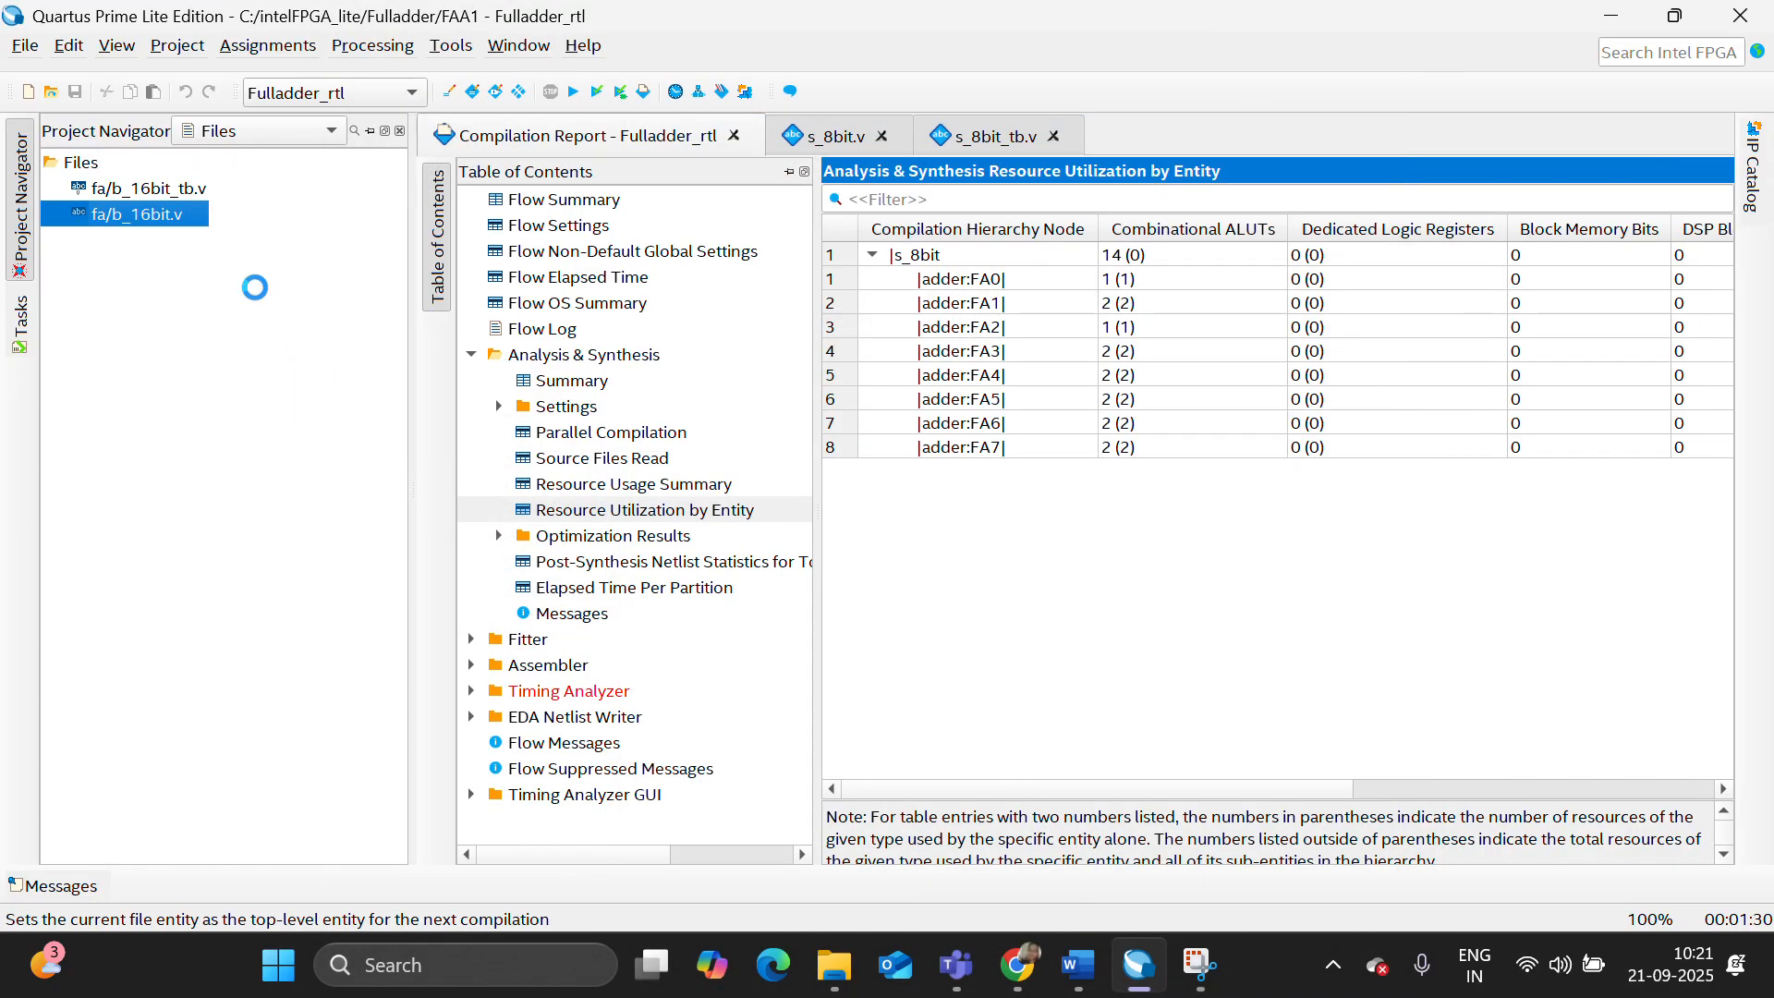
left_click(574, 97)
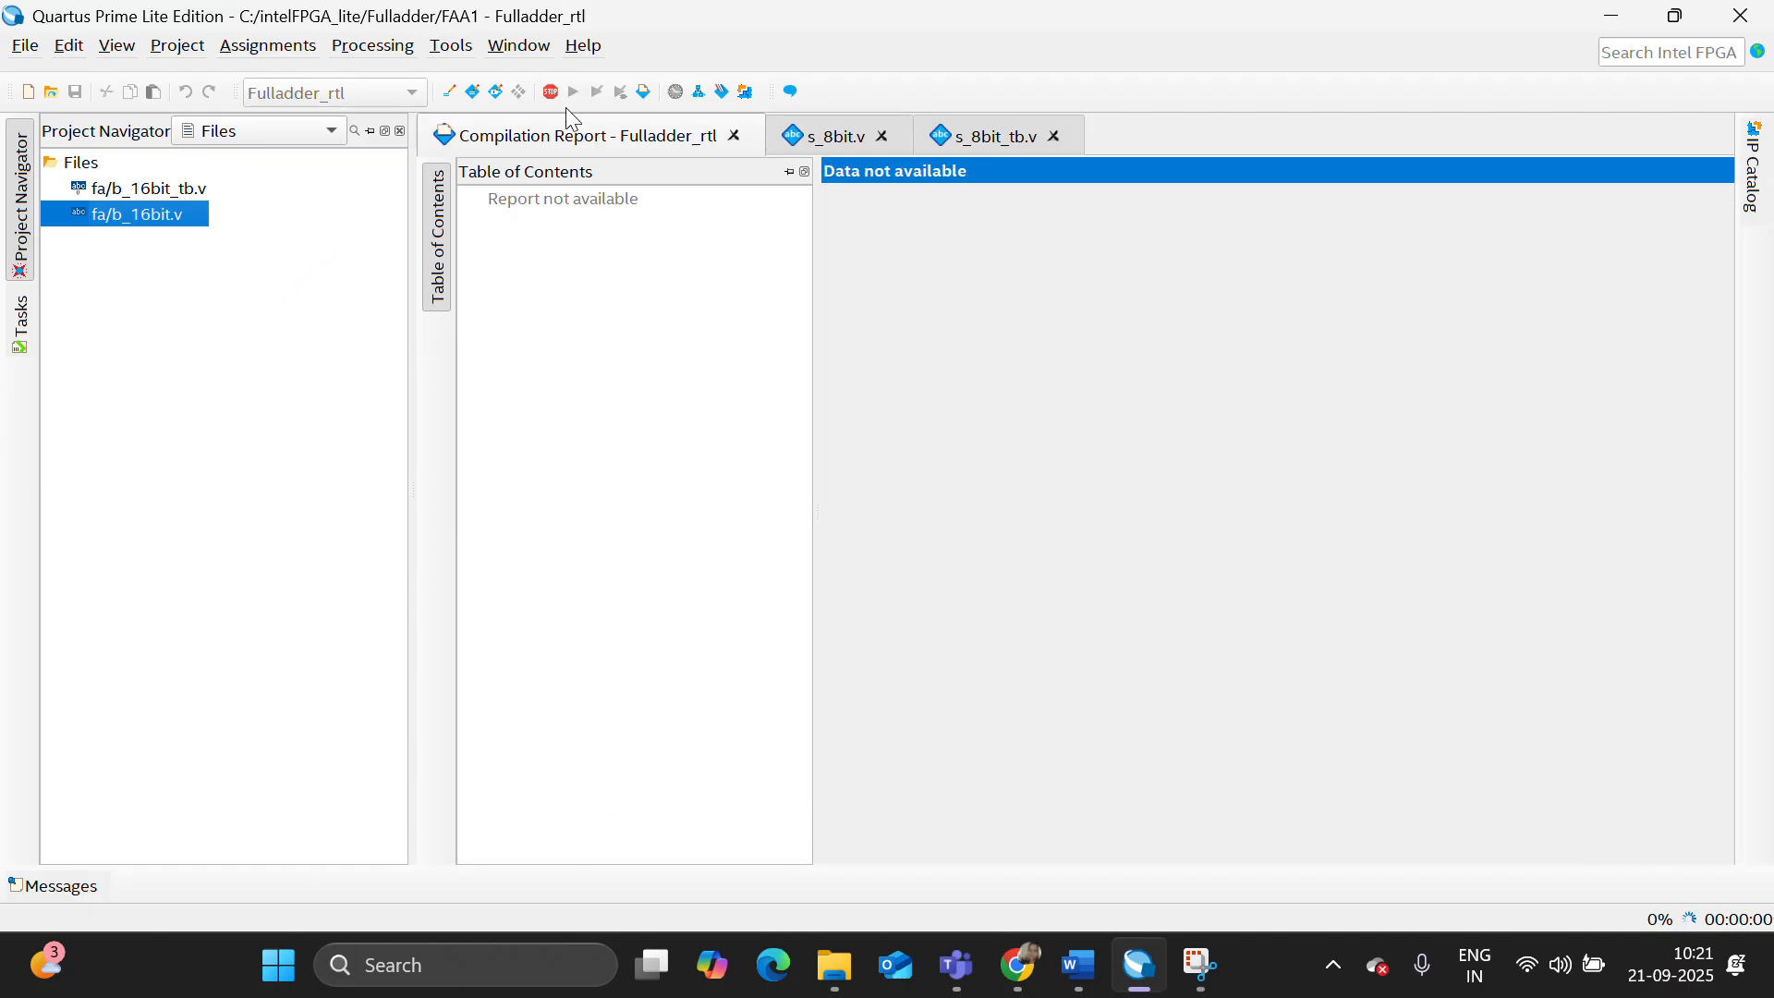
- Review the behavioural 16-bit adder code in b_16bit.v and its test cases in b_16bit_tb.v
double_click(164, 211)
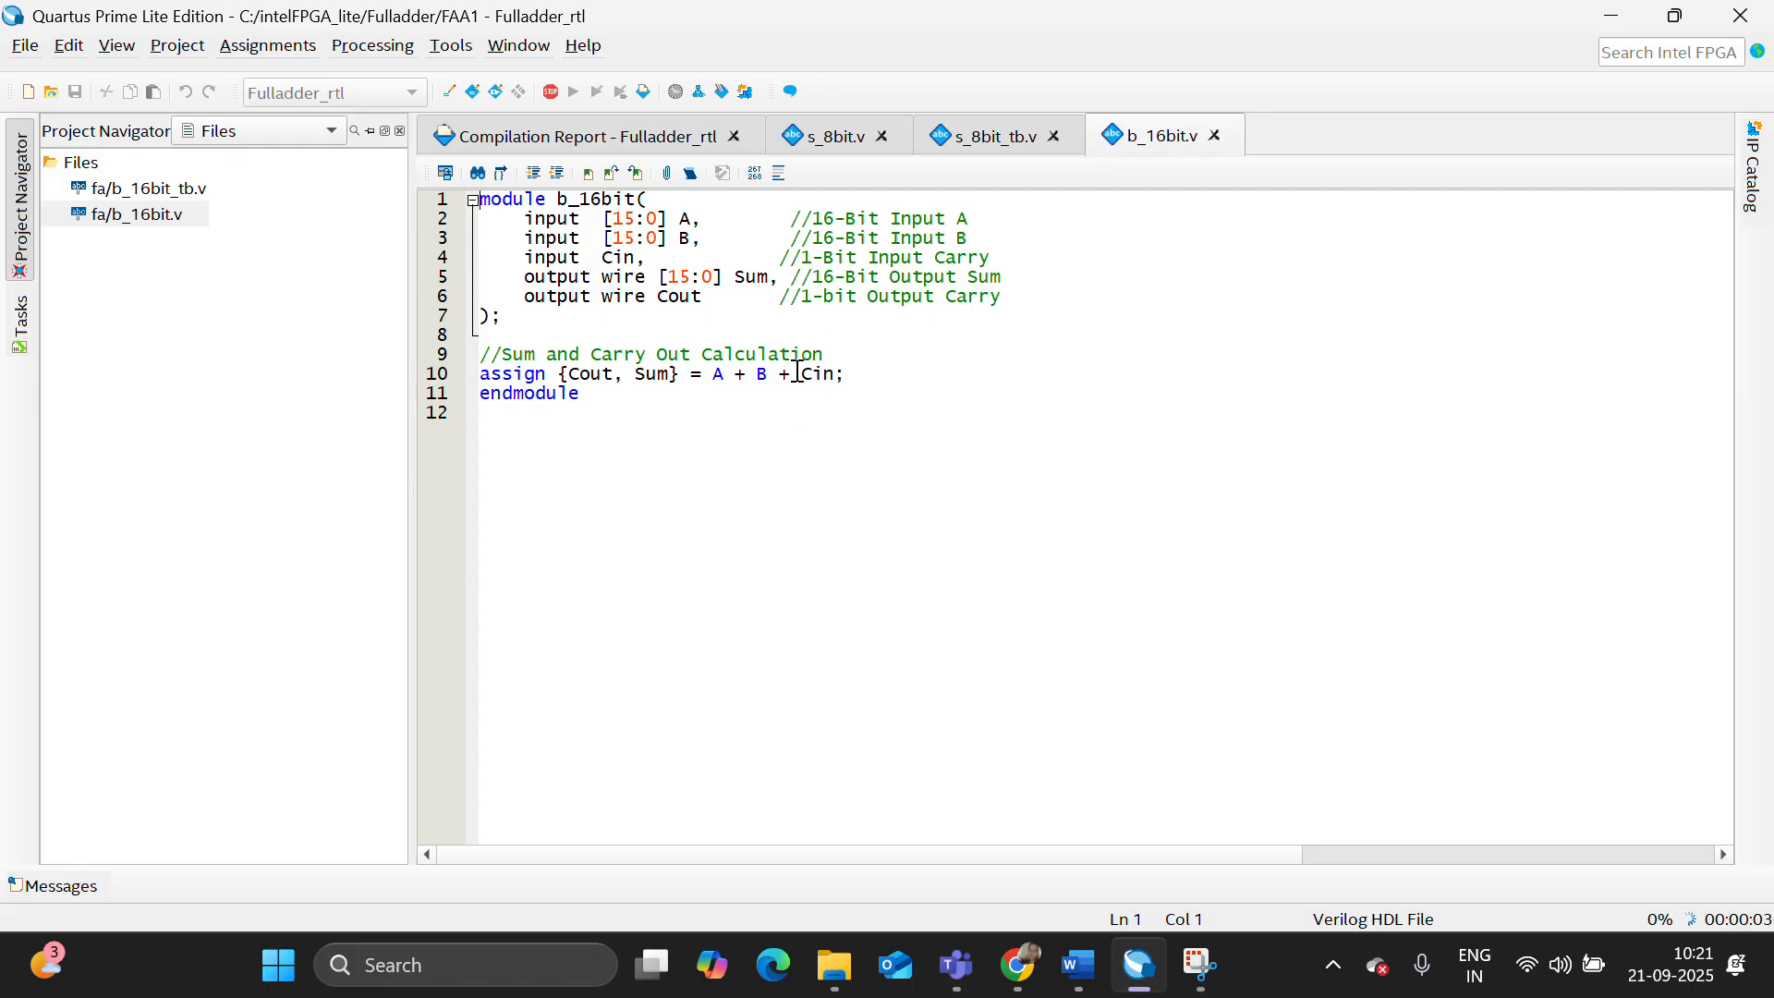
left_click(164, 190)
double_click(163, 191)
scroll(721, 520, "down", 1)
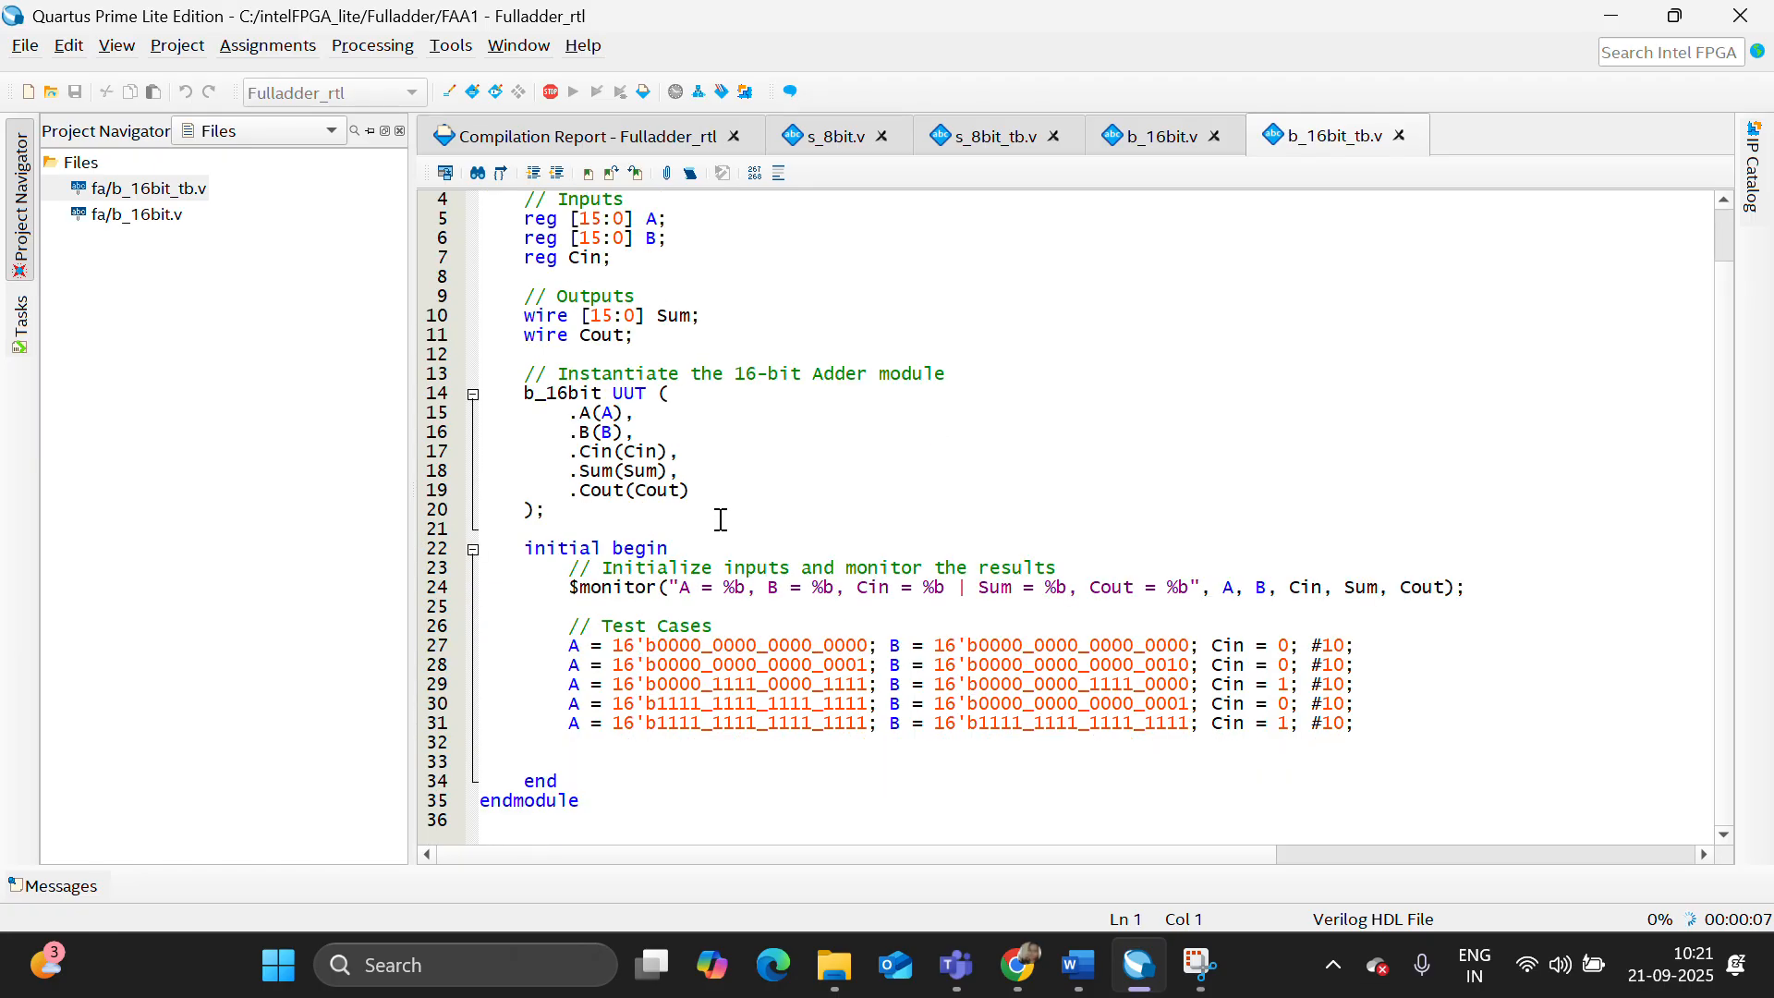
scroll(721, 520, "up", 1)
double_click(137, 211)
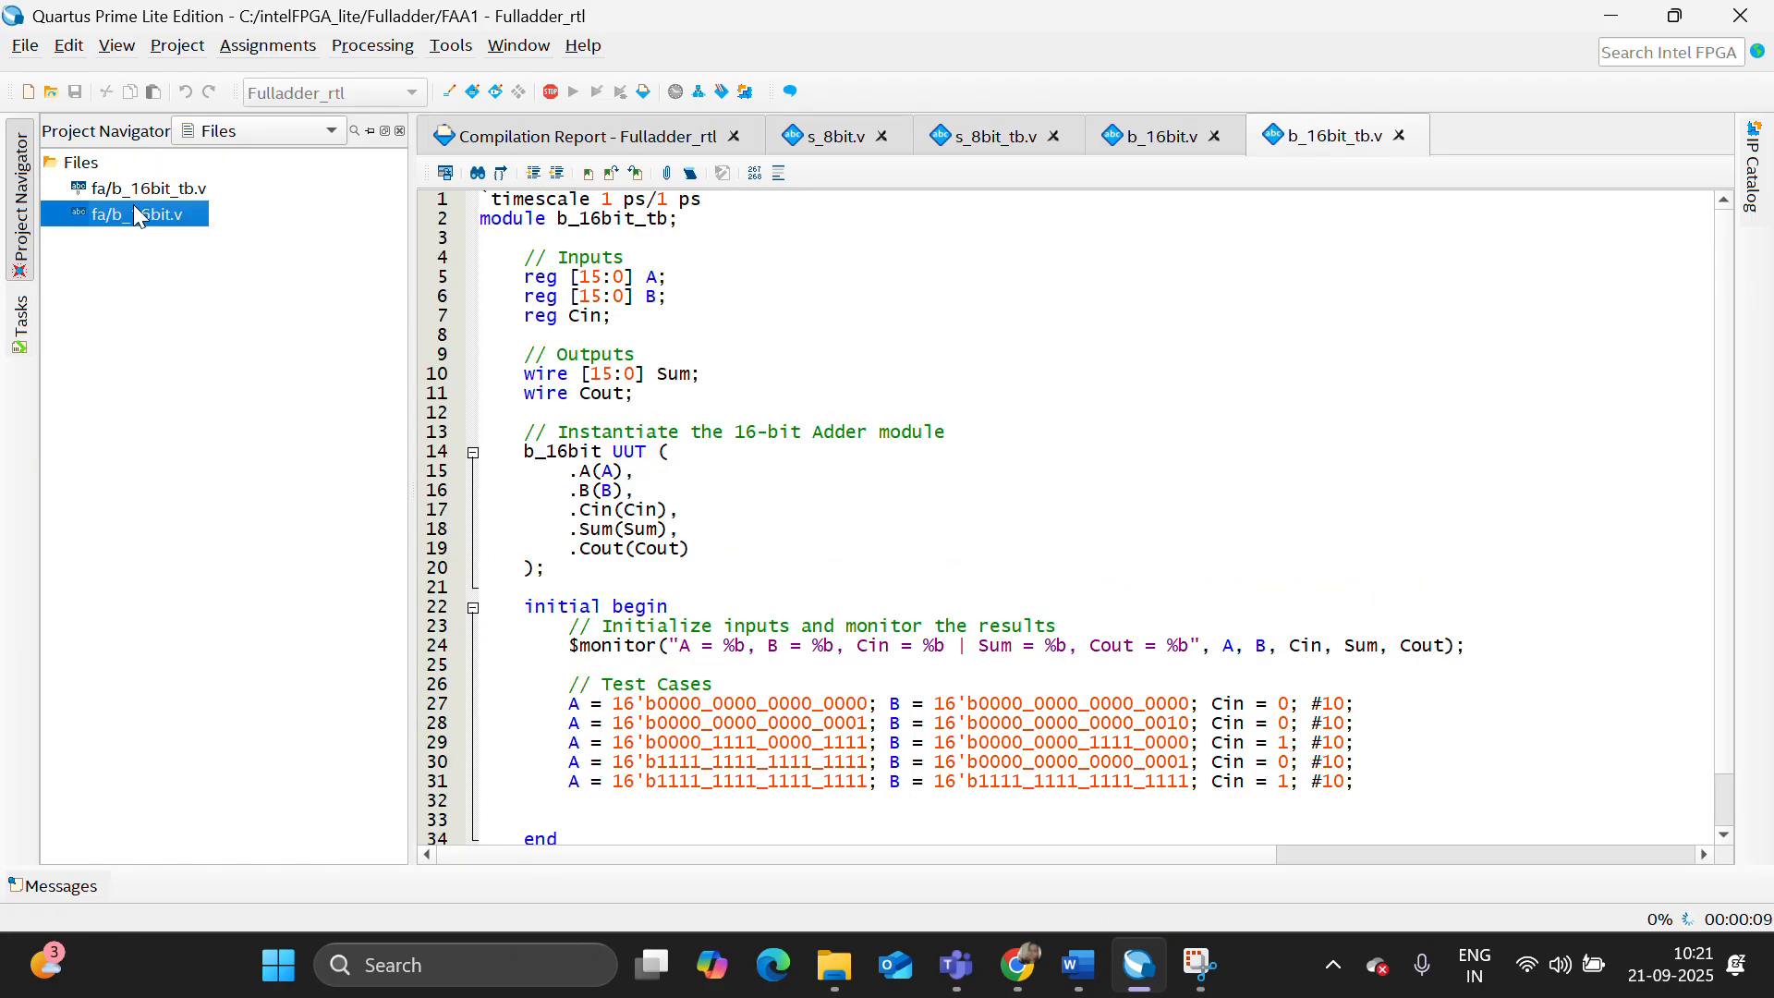
- Check the Analysis & Synthesis resource utilization by entity for b_16bit in the compilation report
left_click(636, 139)
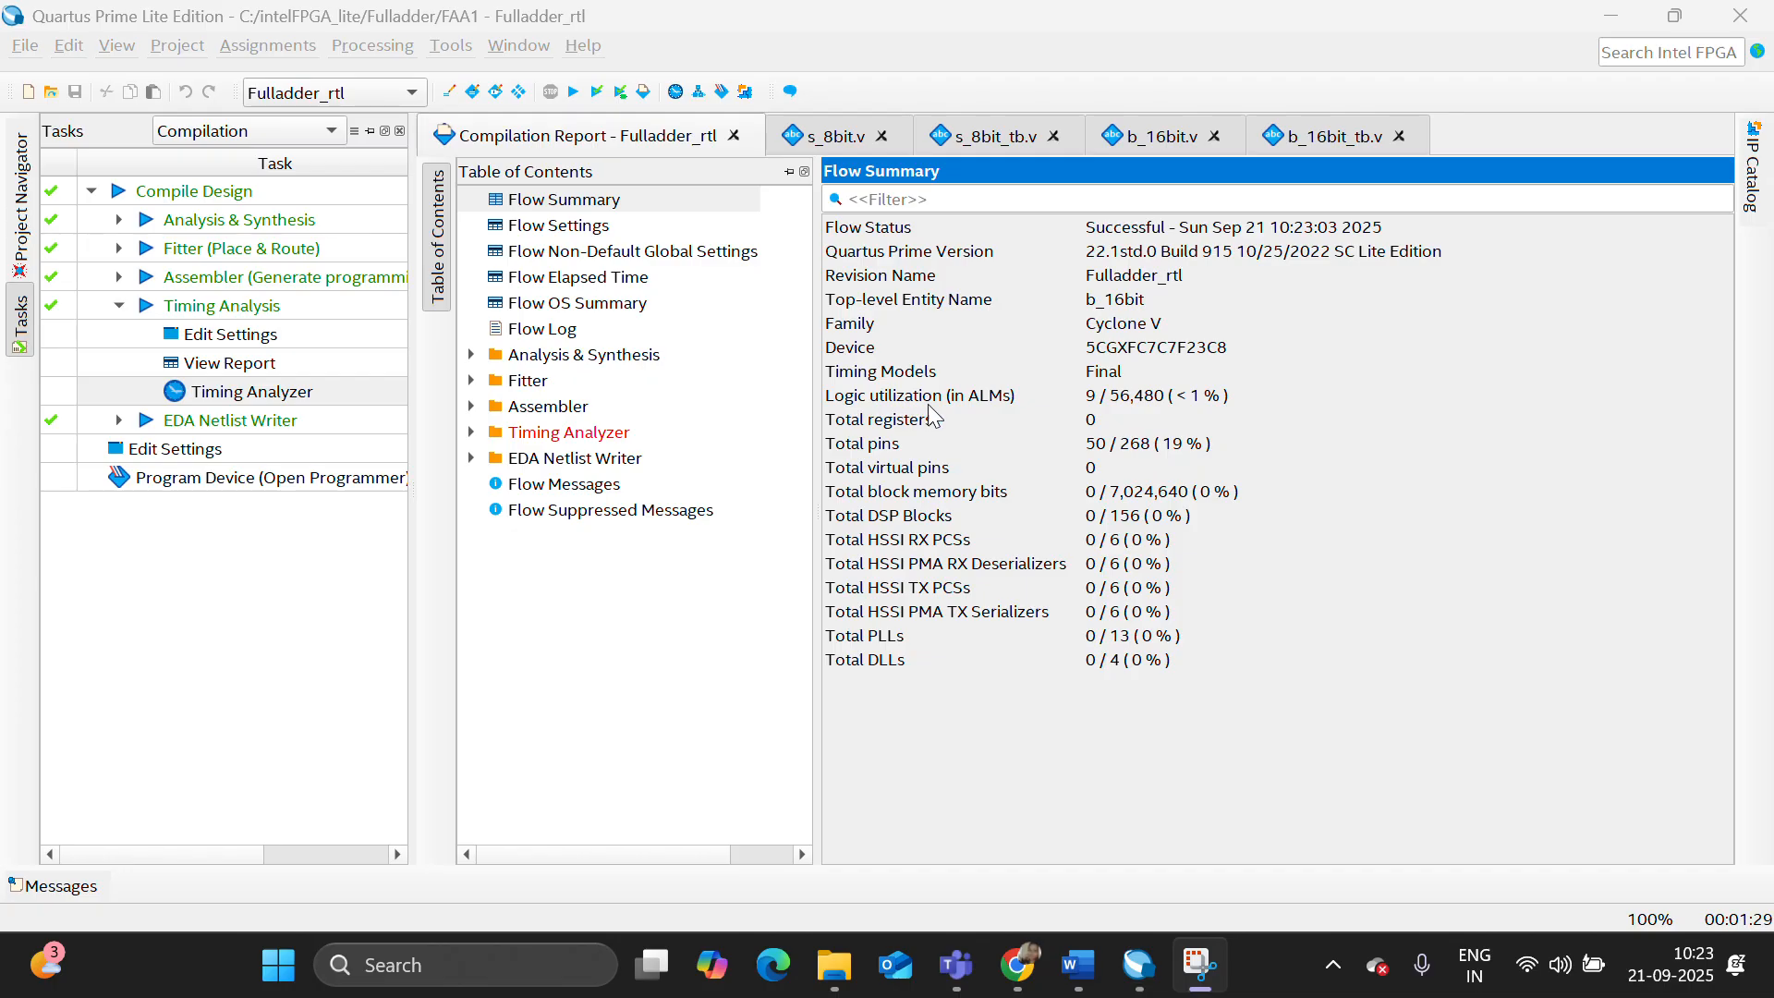
left_click(472, 355)
left_click(652, 510)
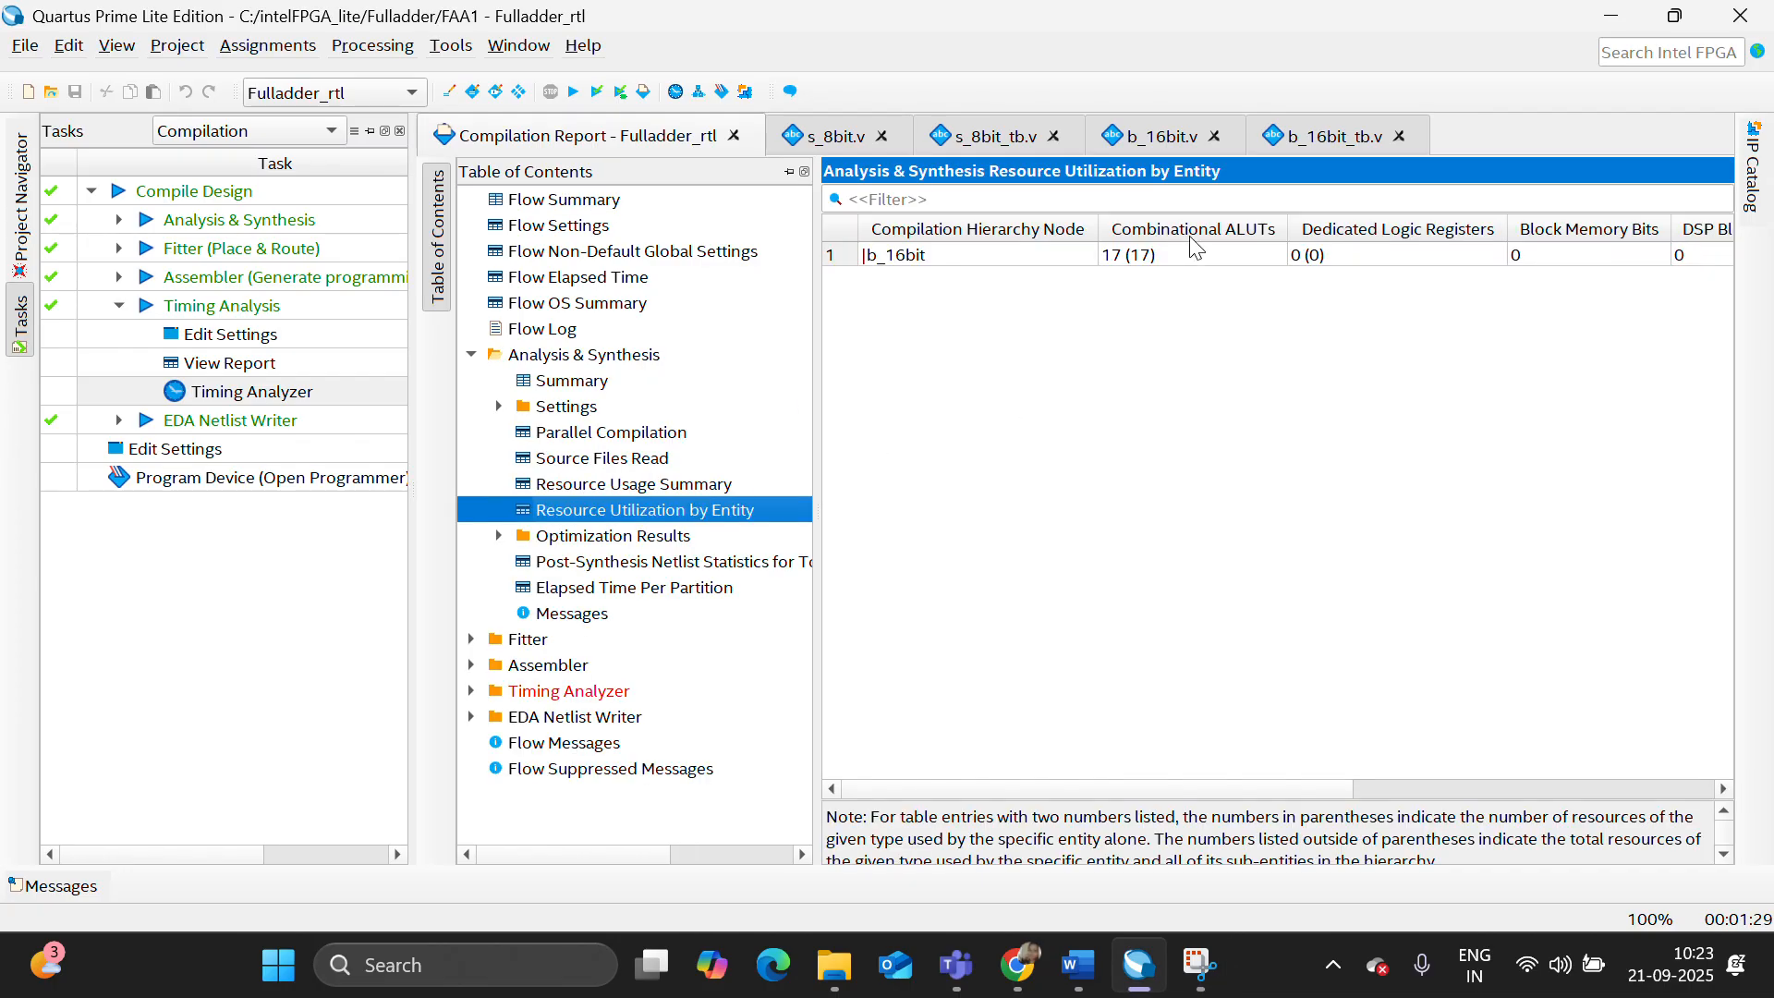
- Generate a one-path delay report for b_16bit in the Timing Analyzer, examine the path delay and close the analyzer
double_click(235, 393)
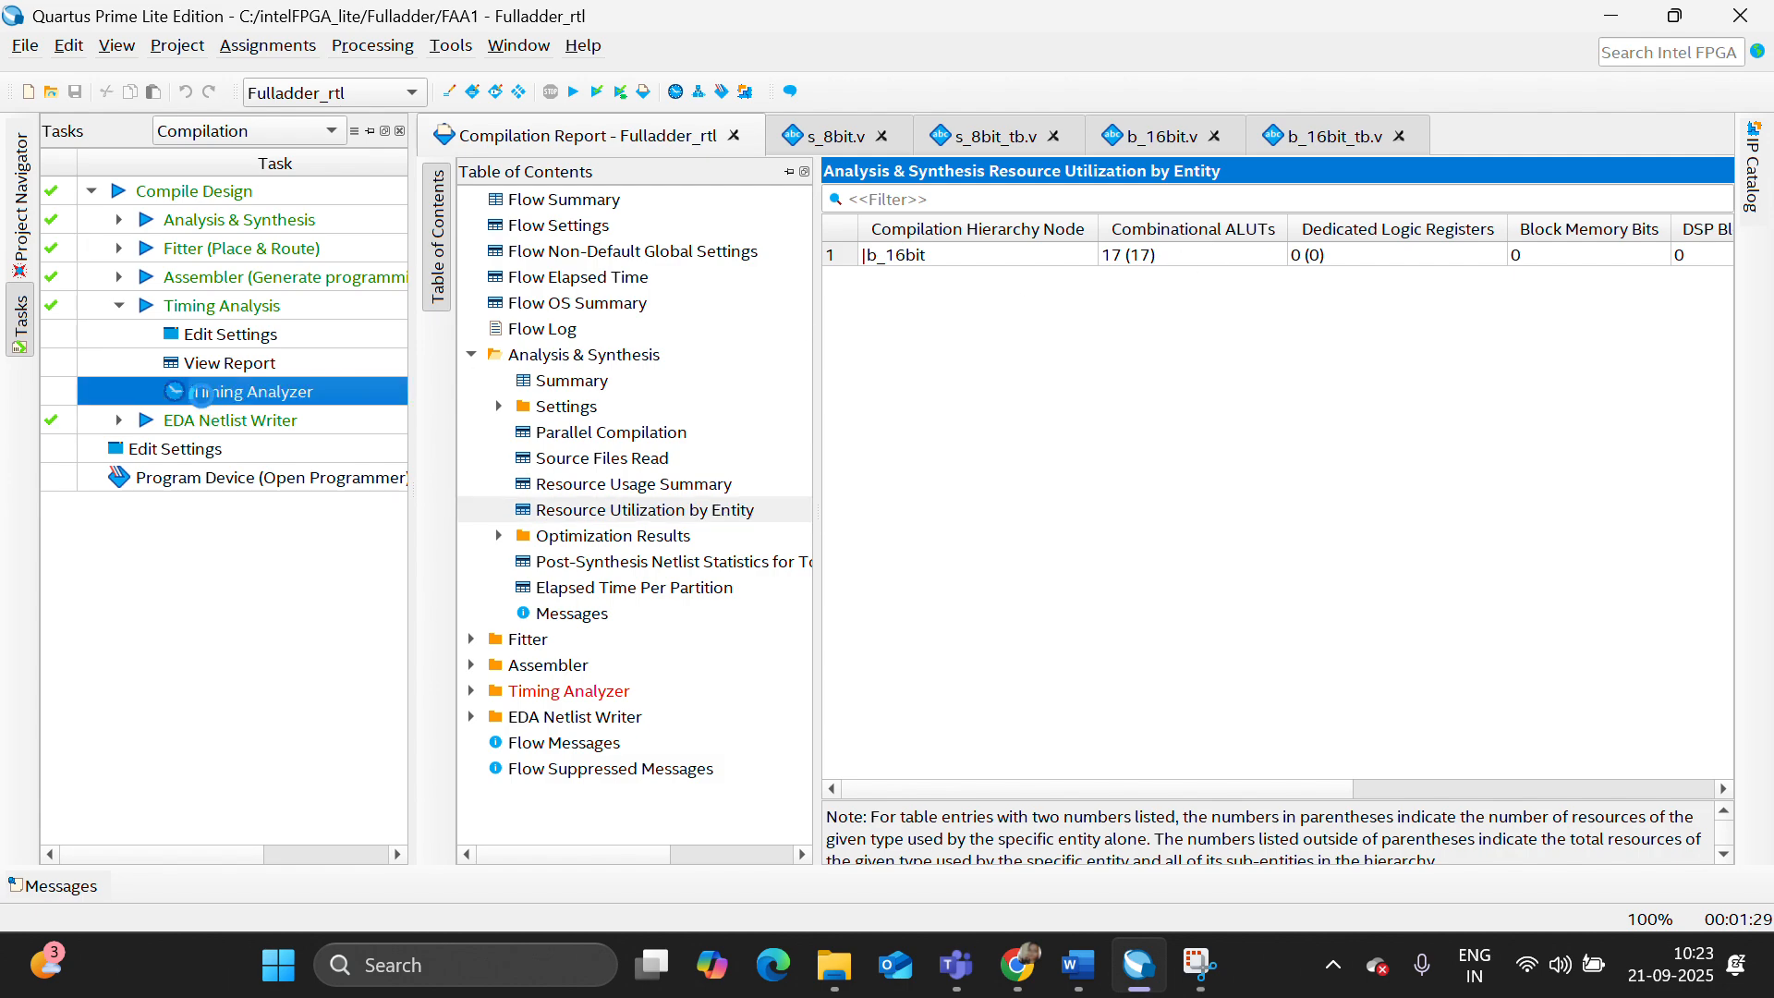
scroll(184, 702, "down", 5)
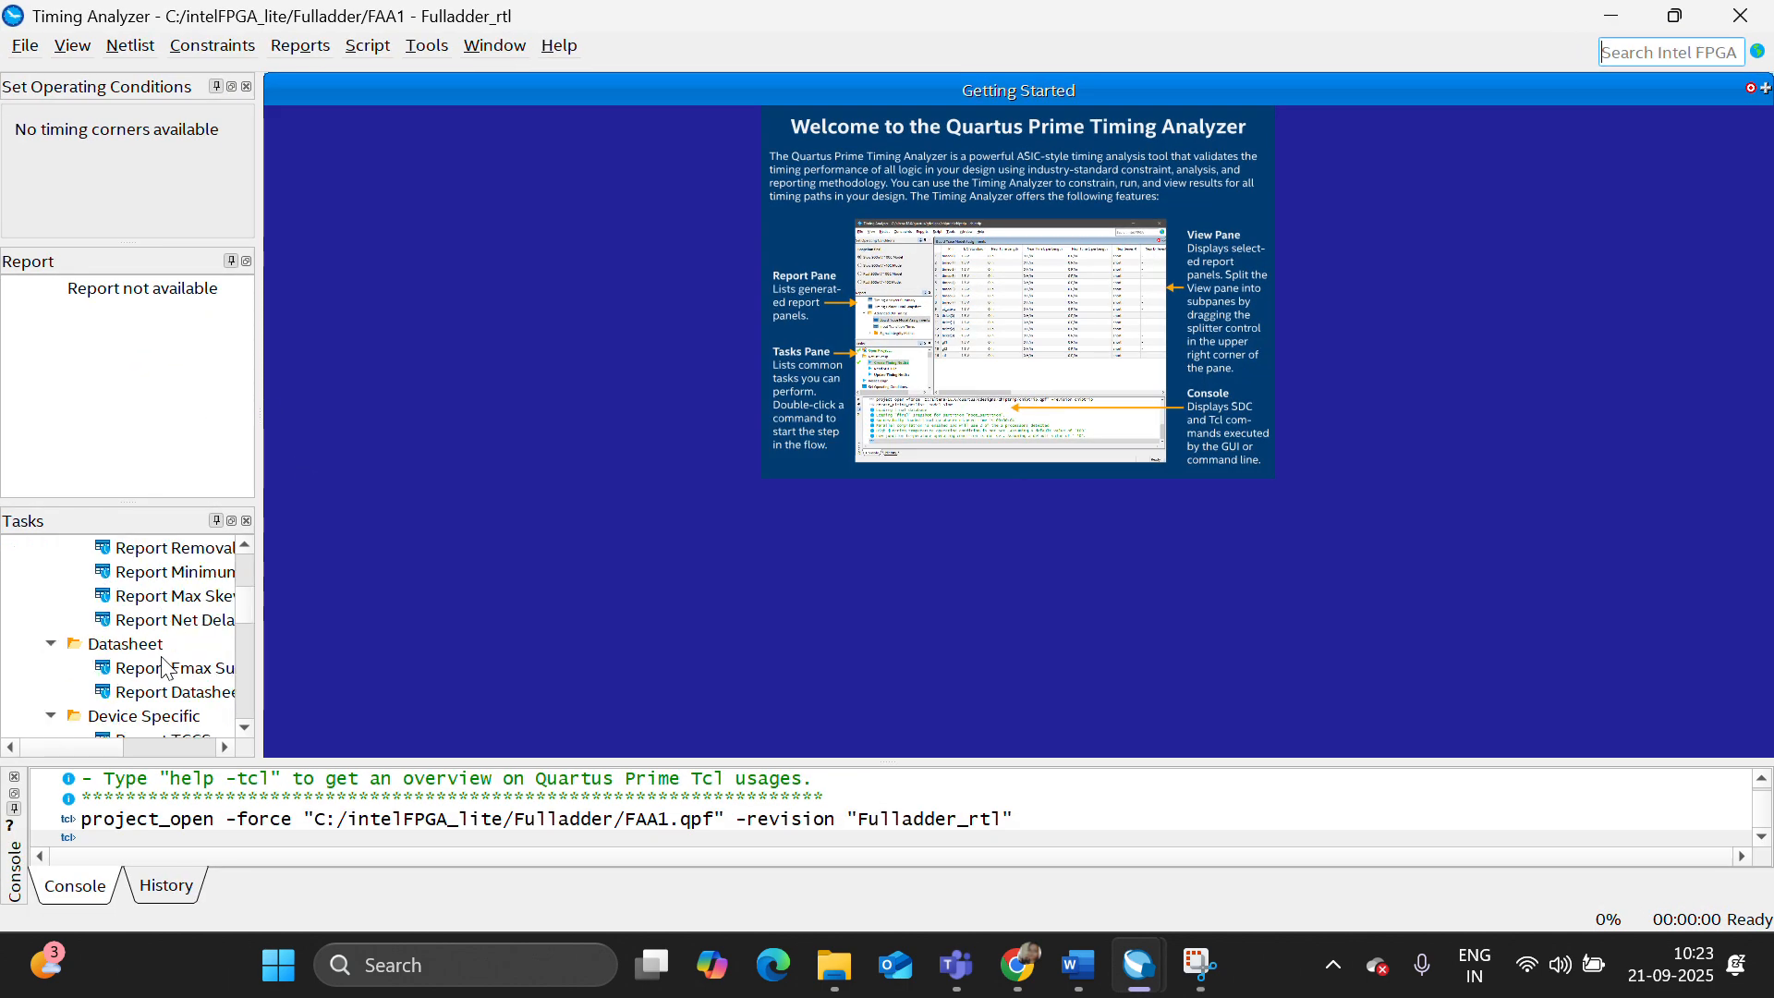
scroll(164, 663, "down", 2)
scroll(164, 664, "down", 3)
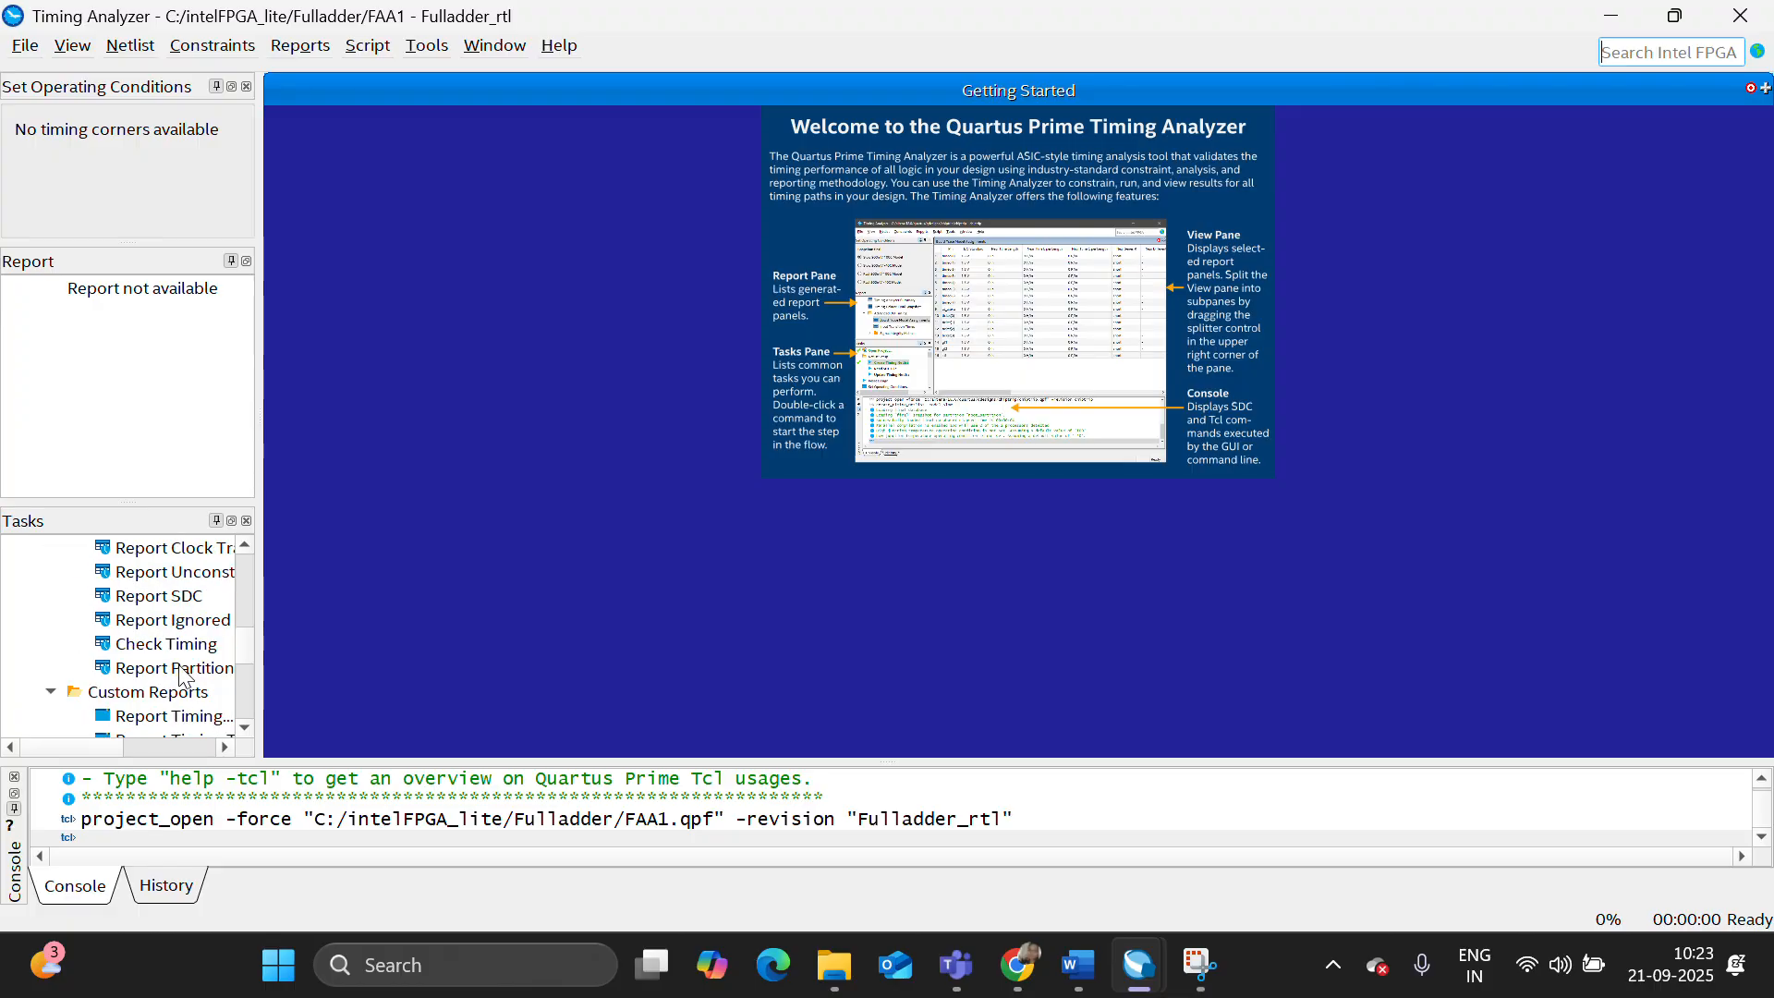
scroll(183, 677, "down", 3)
double_click(171, 667)
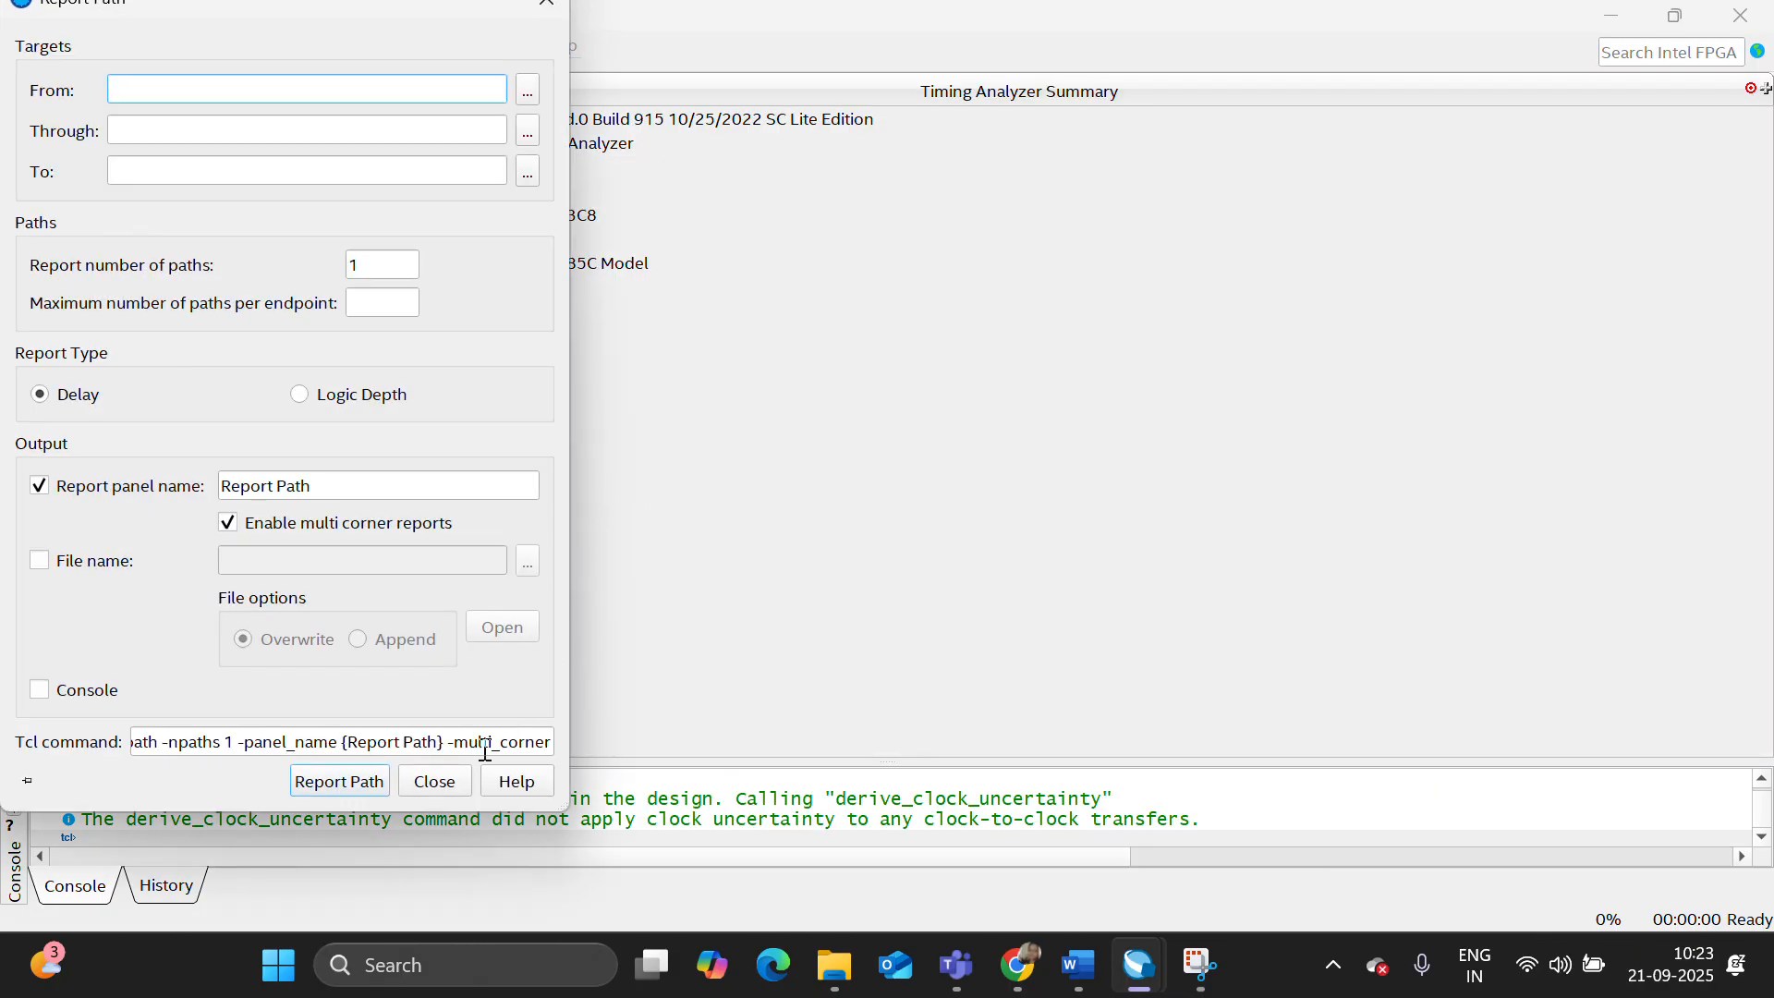
left_click(352, 781)
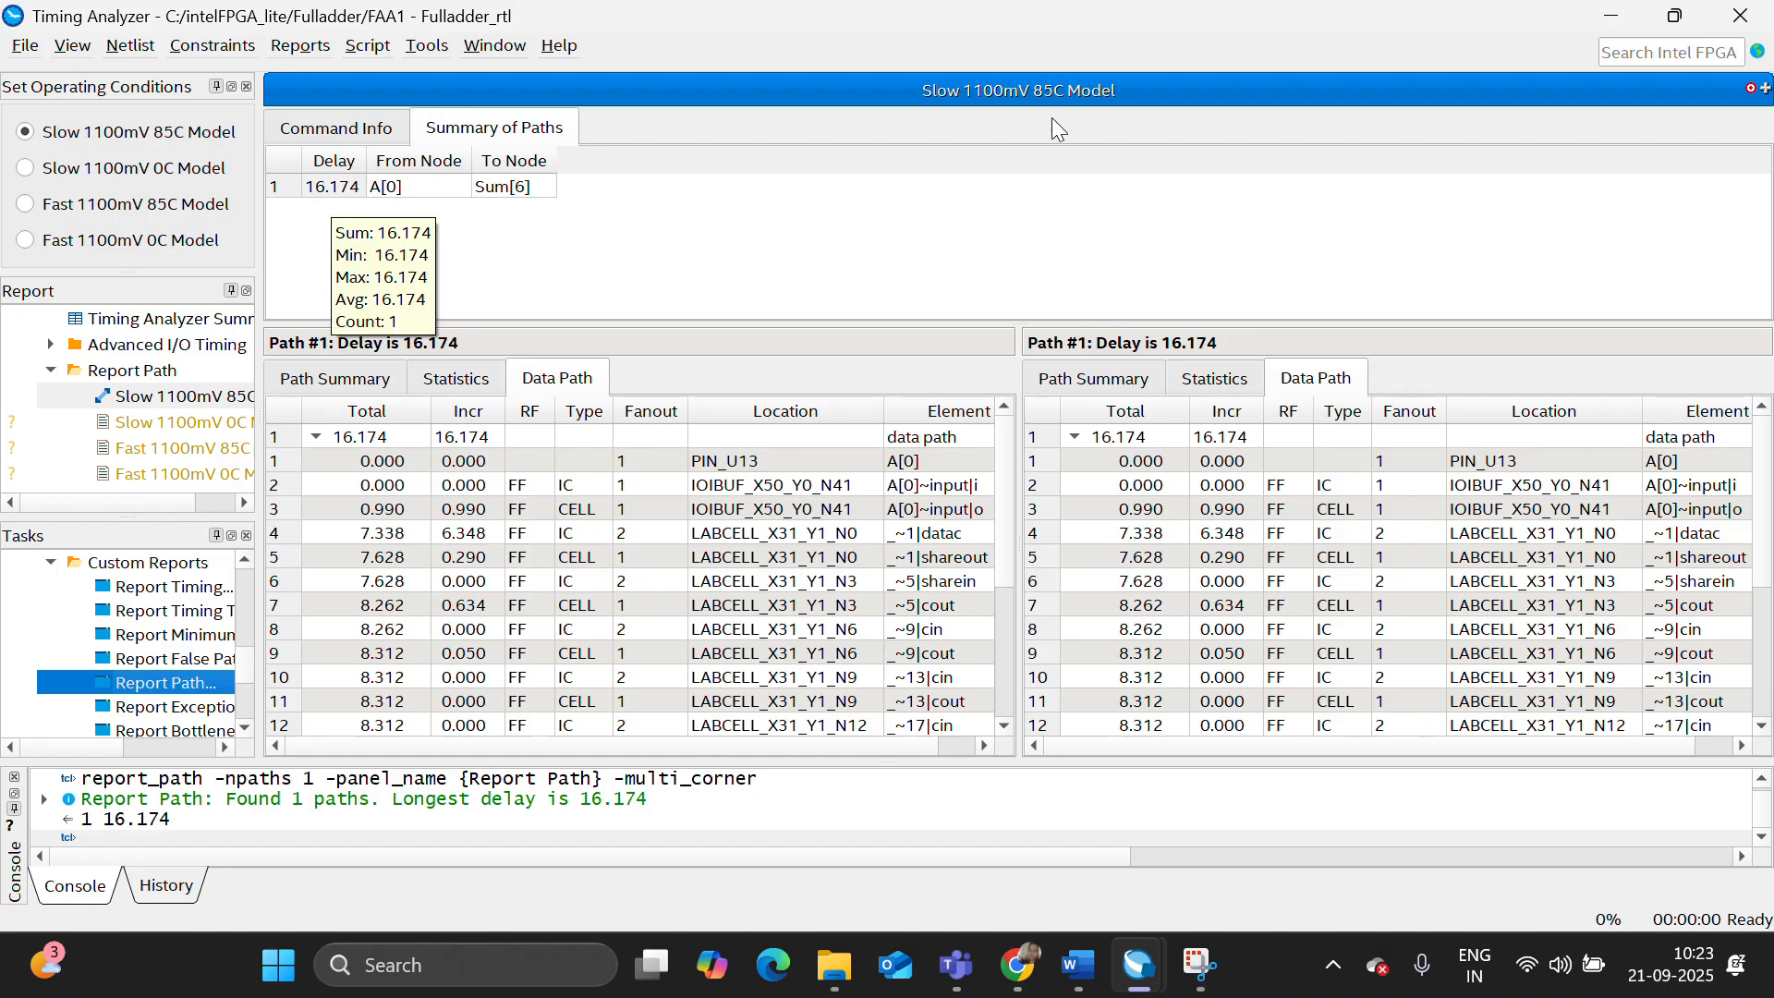
left_click(1741, 16)
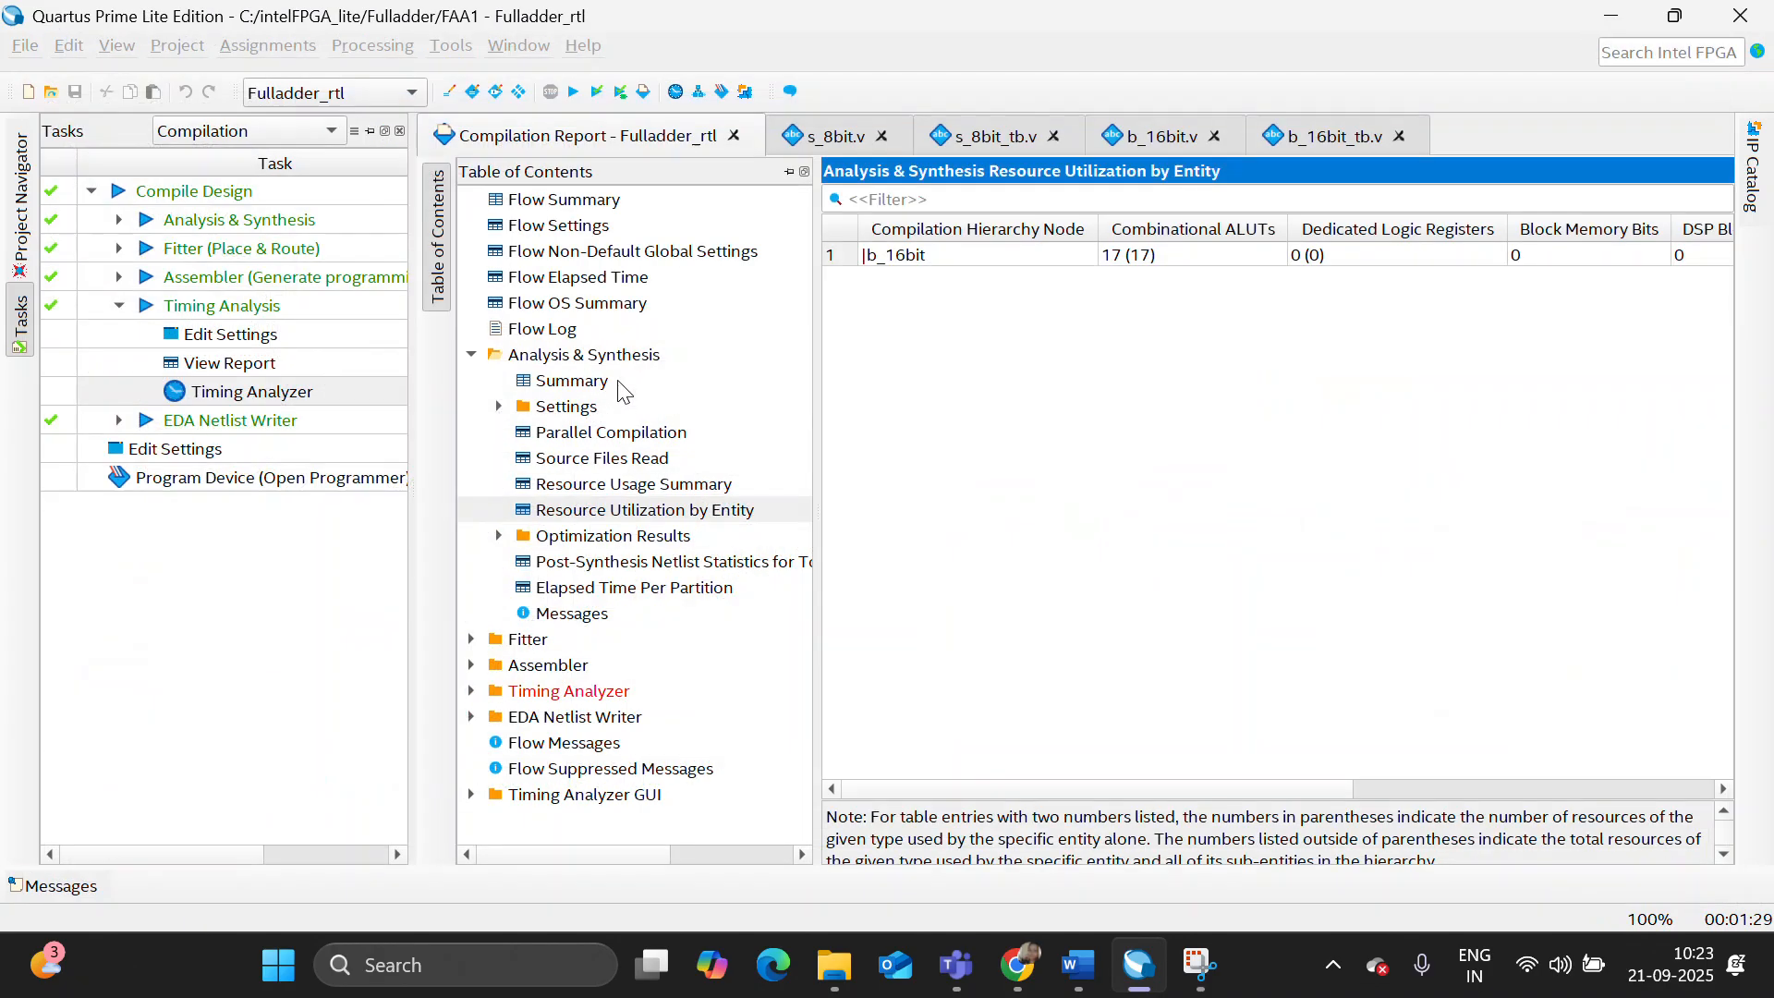
- Launch the RTL simulation of the b_16bit design in Questa and expand the work library
left_click(28, 236)
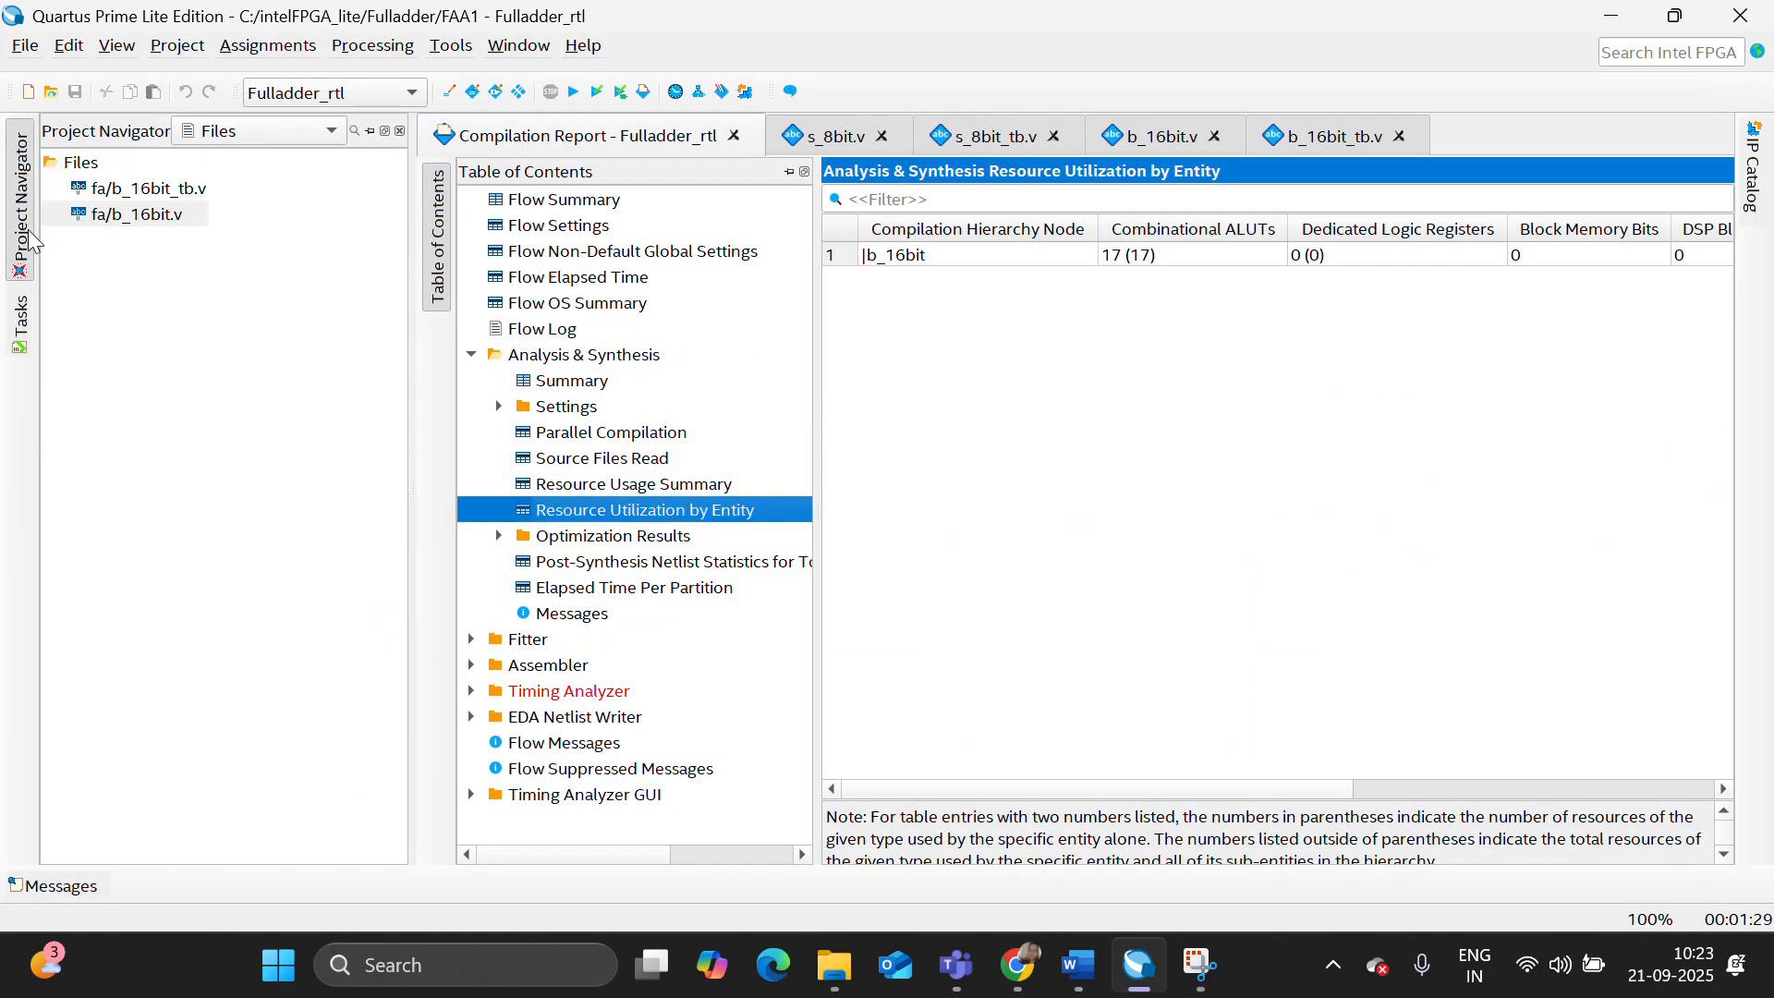
left_click(161, 215)
left_click(451, 46)
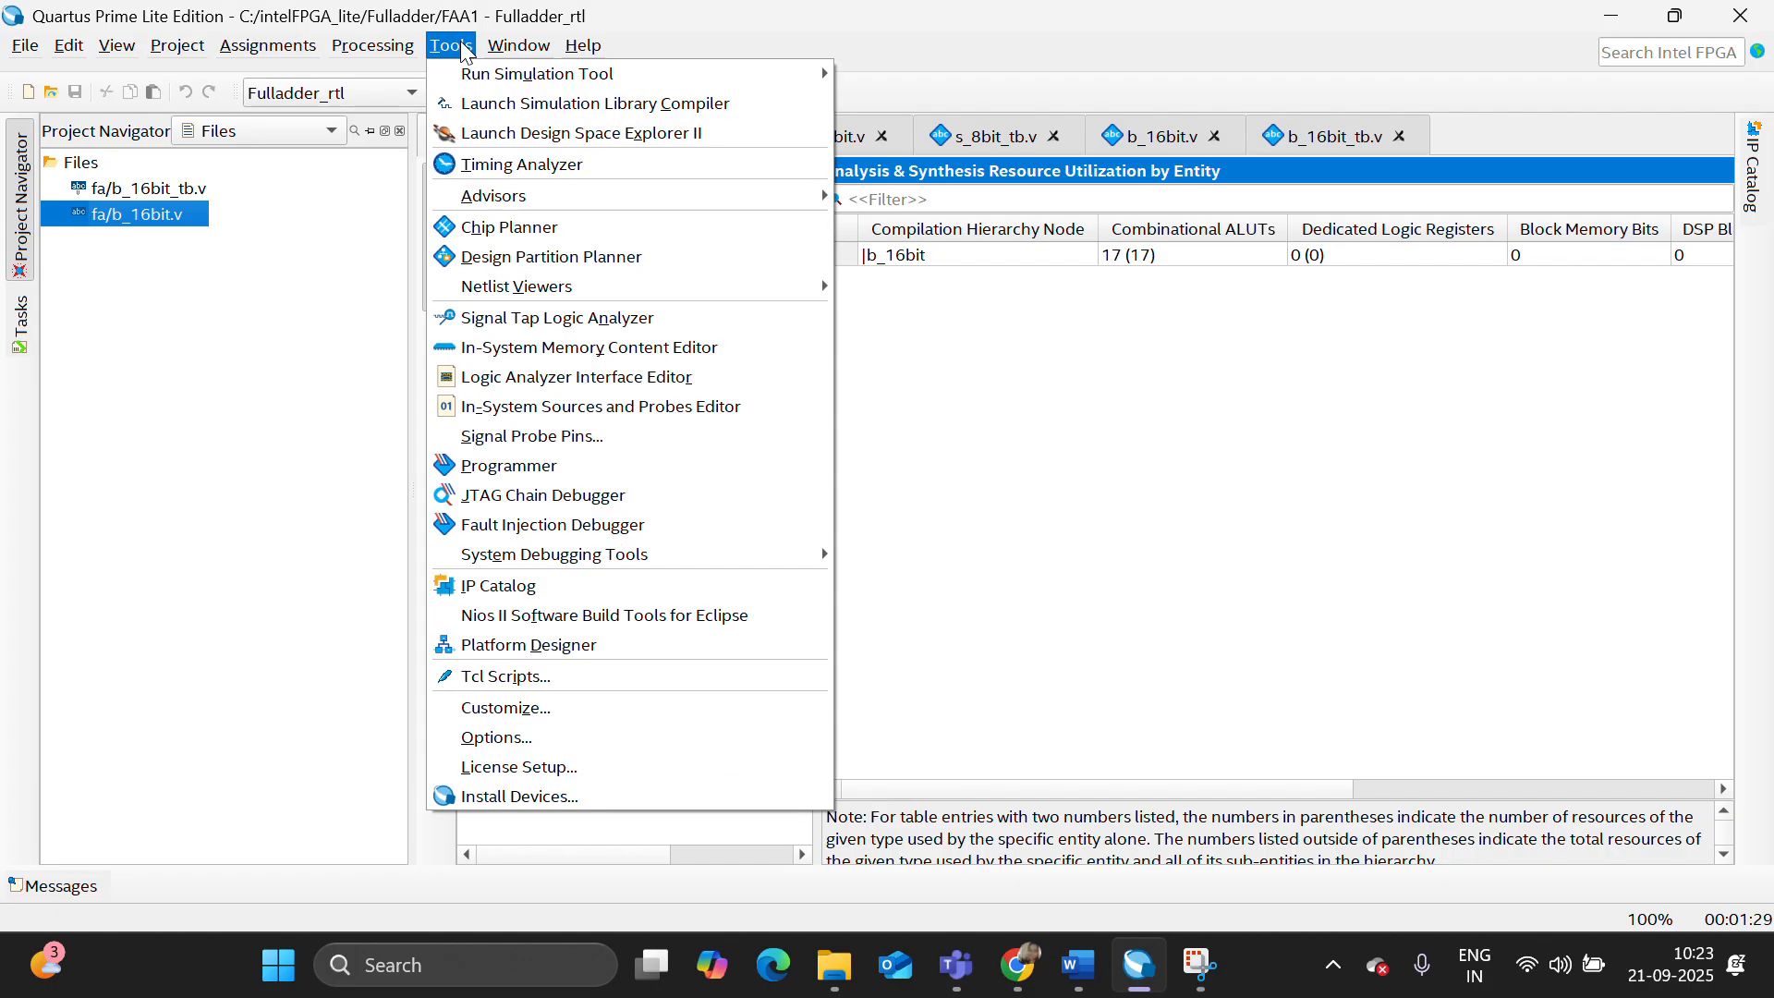
mouse_move(554, 73)
left_click(876, 74)
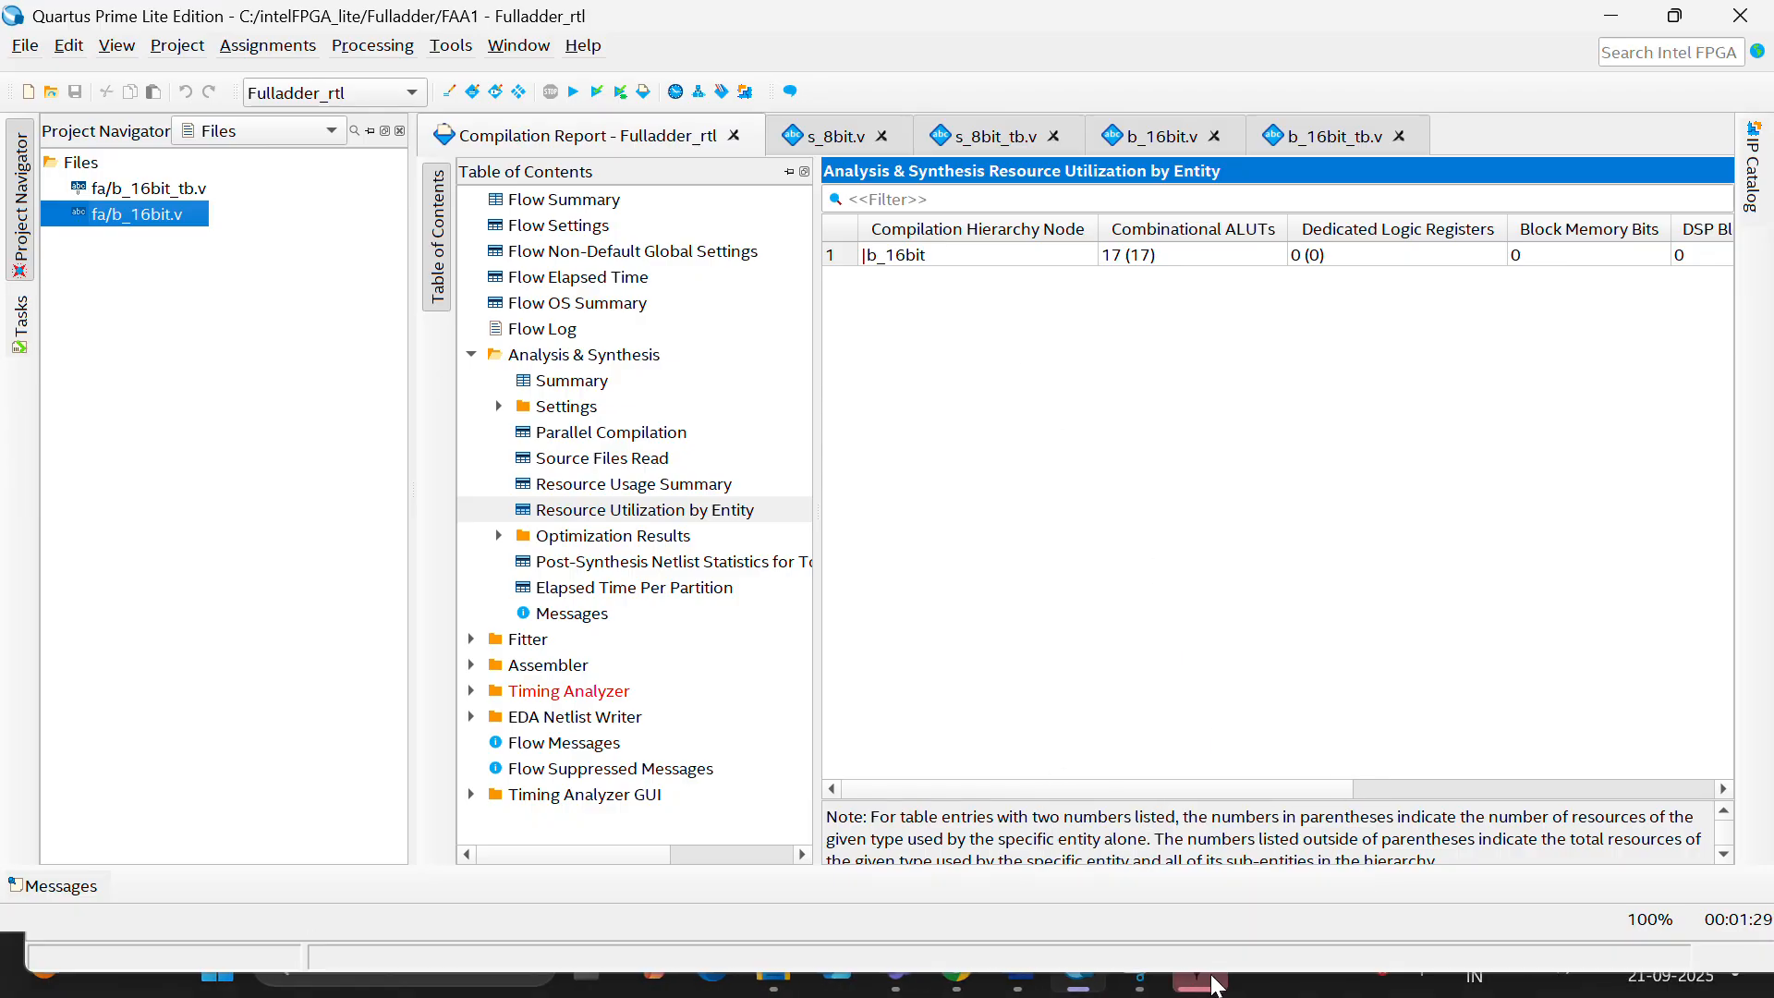
left_click(1206, 979)
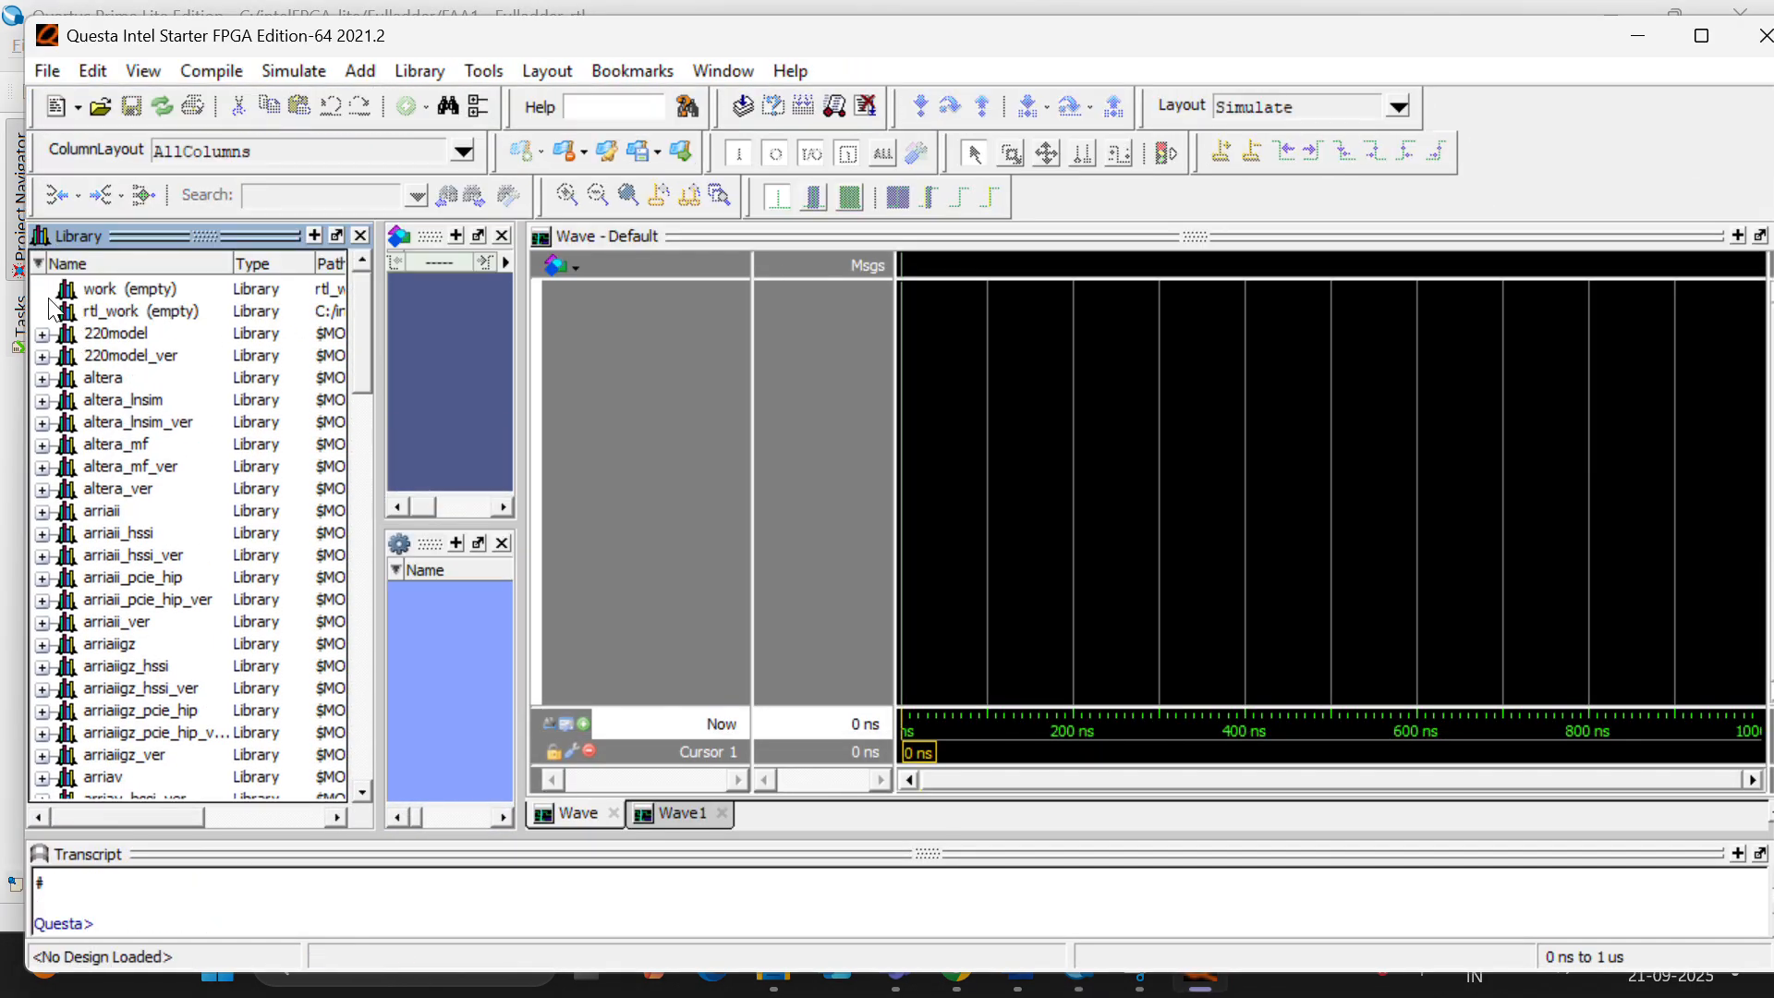
left_click(41, 290)
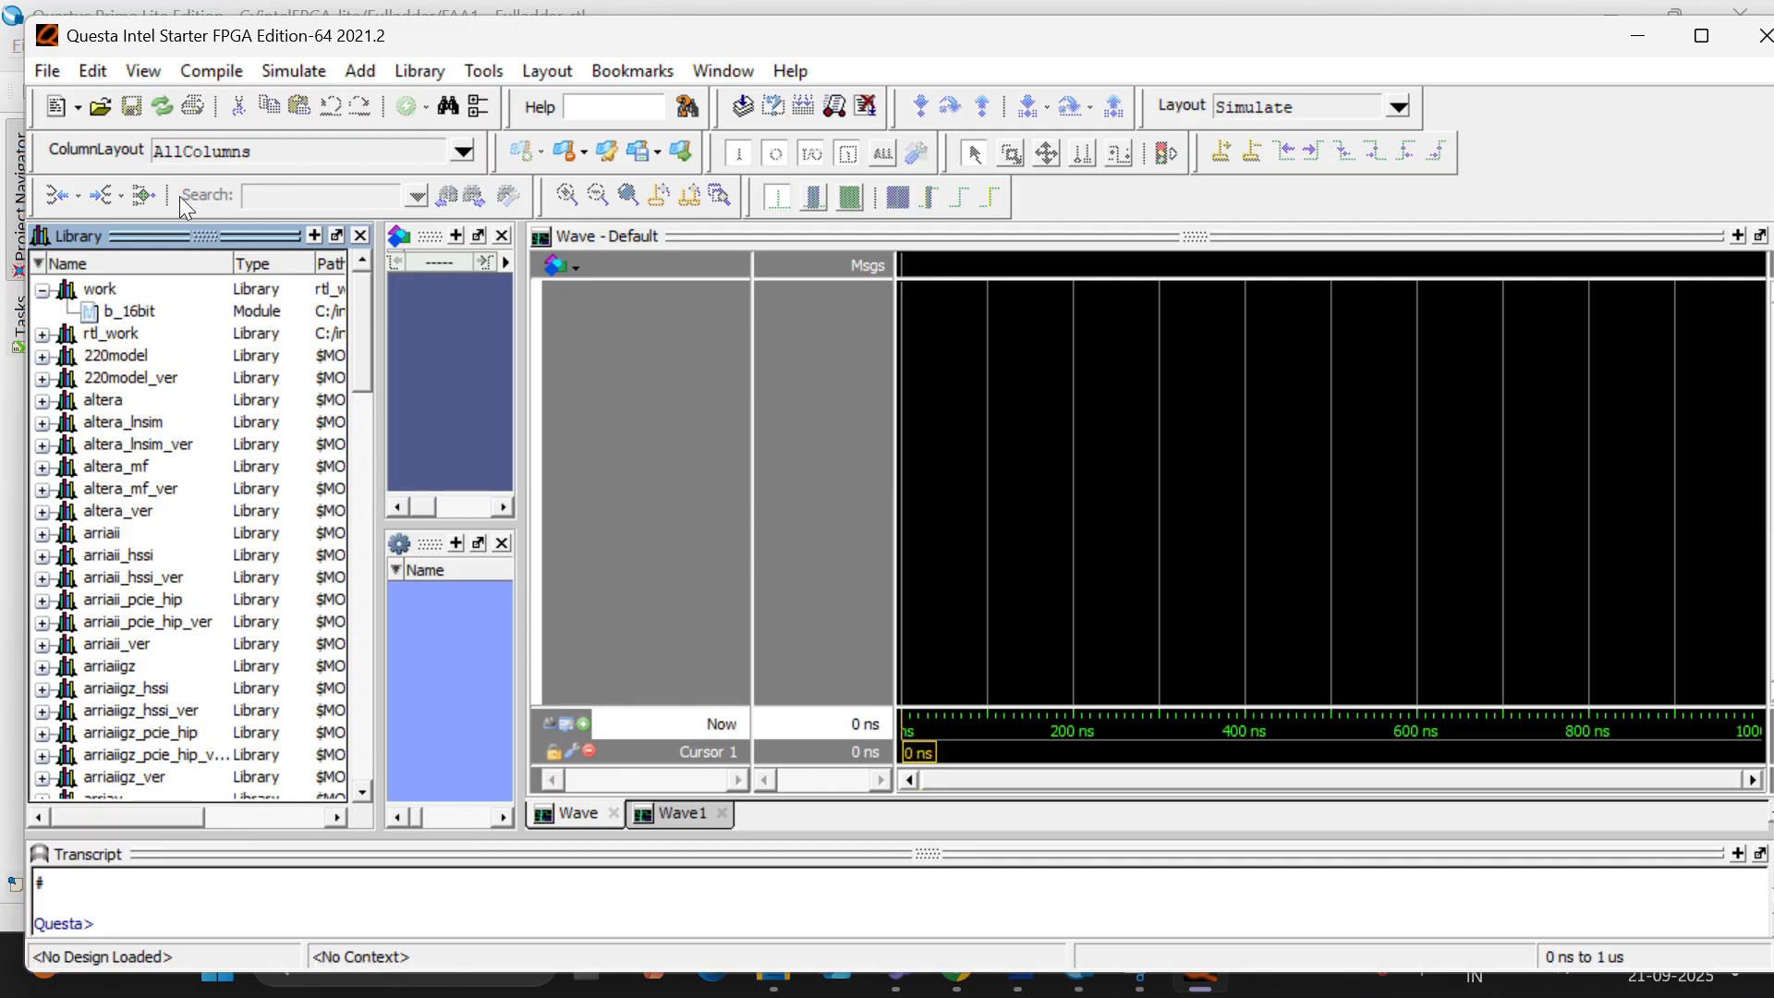
- Compile the testbench b_16bit_tb.v from the Fulladder project's fa folder into the work library
left_click(211, 72)
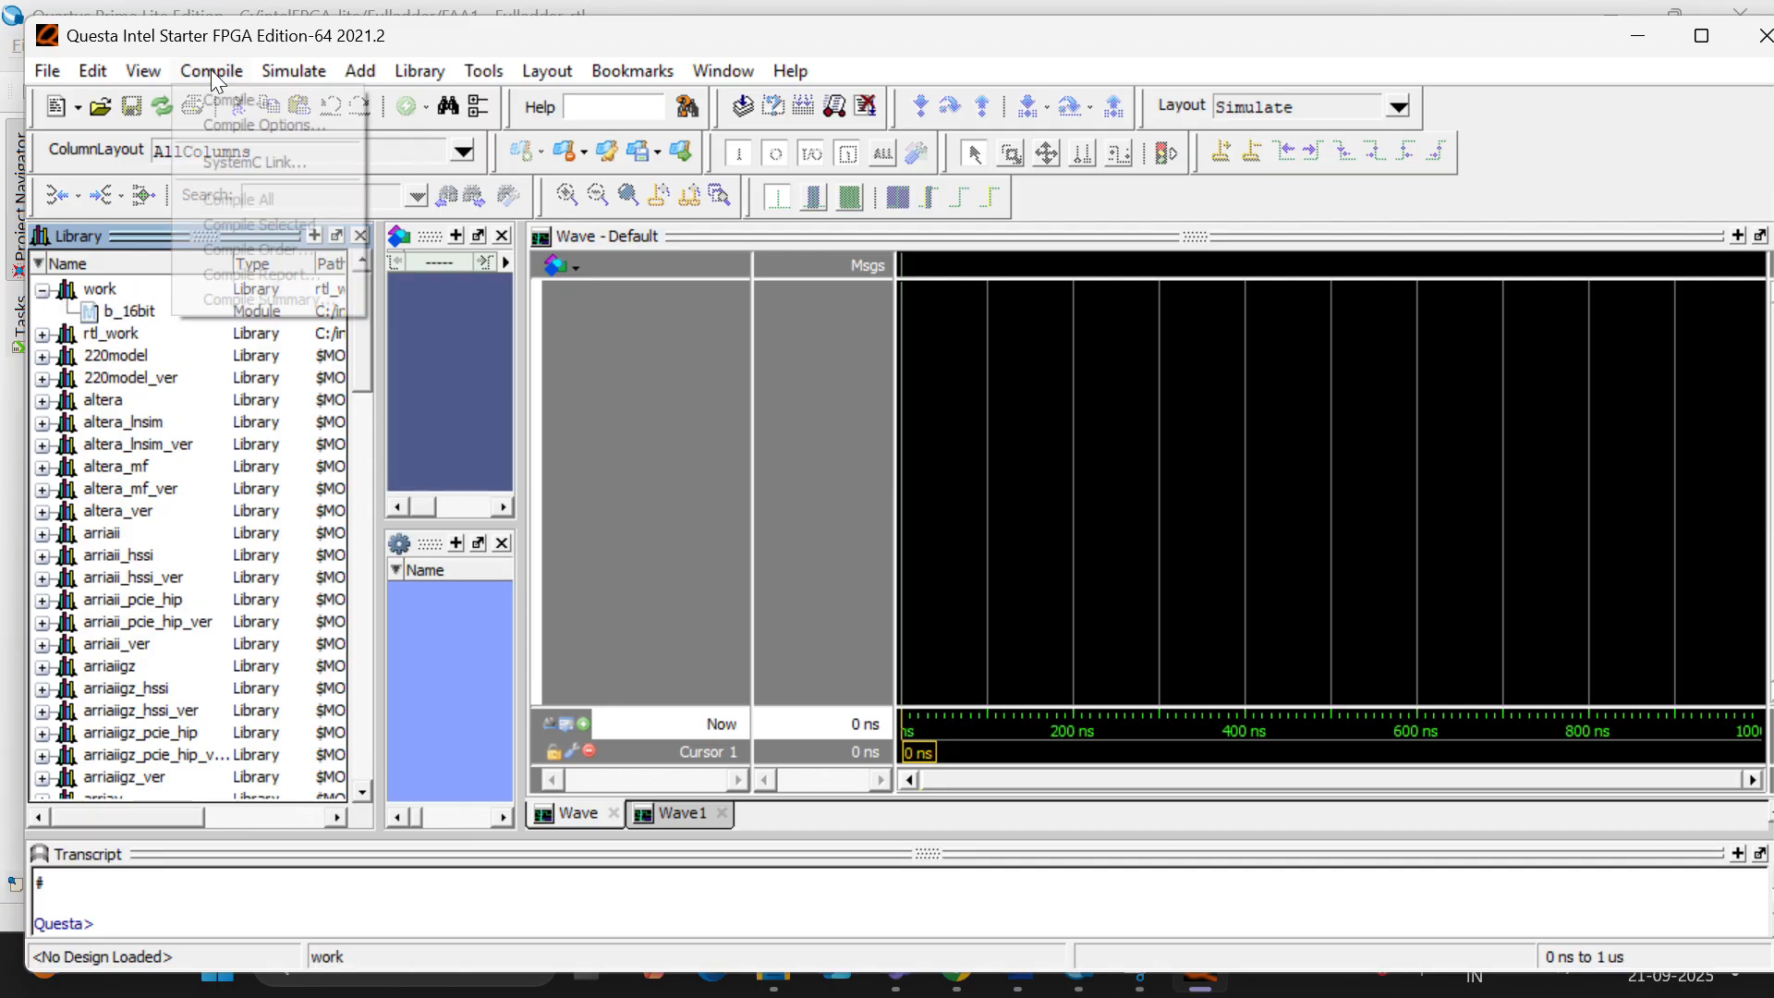
left_click(226, 109)
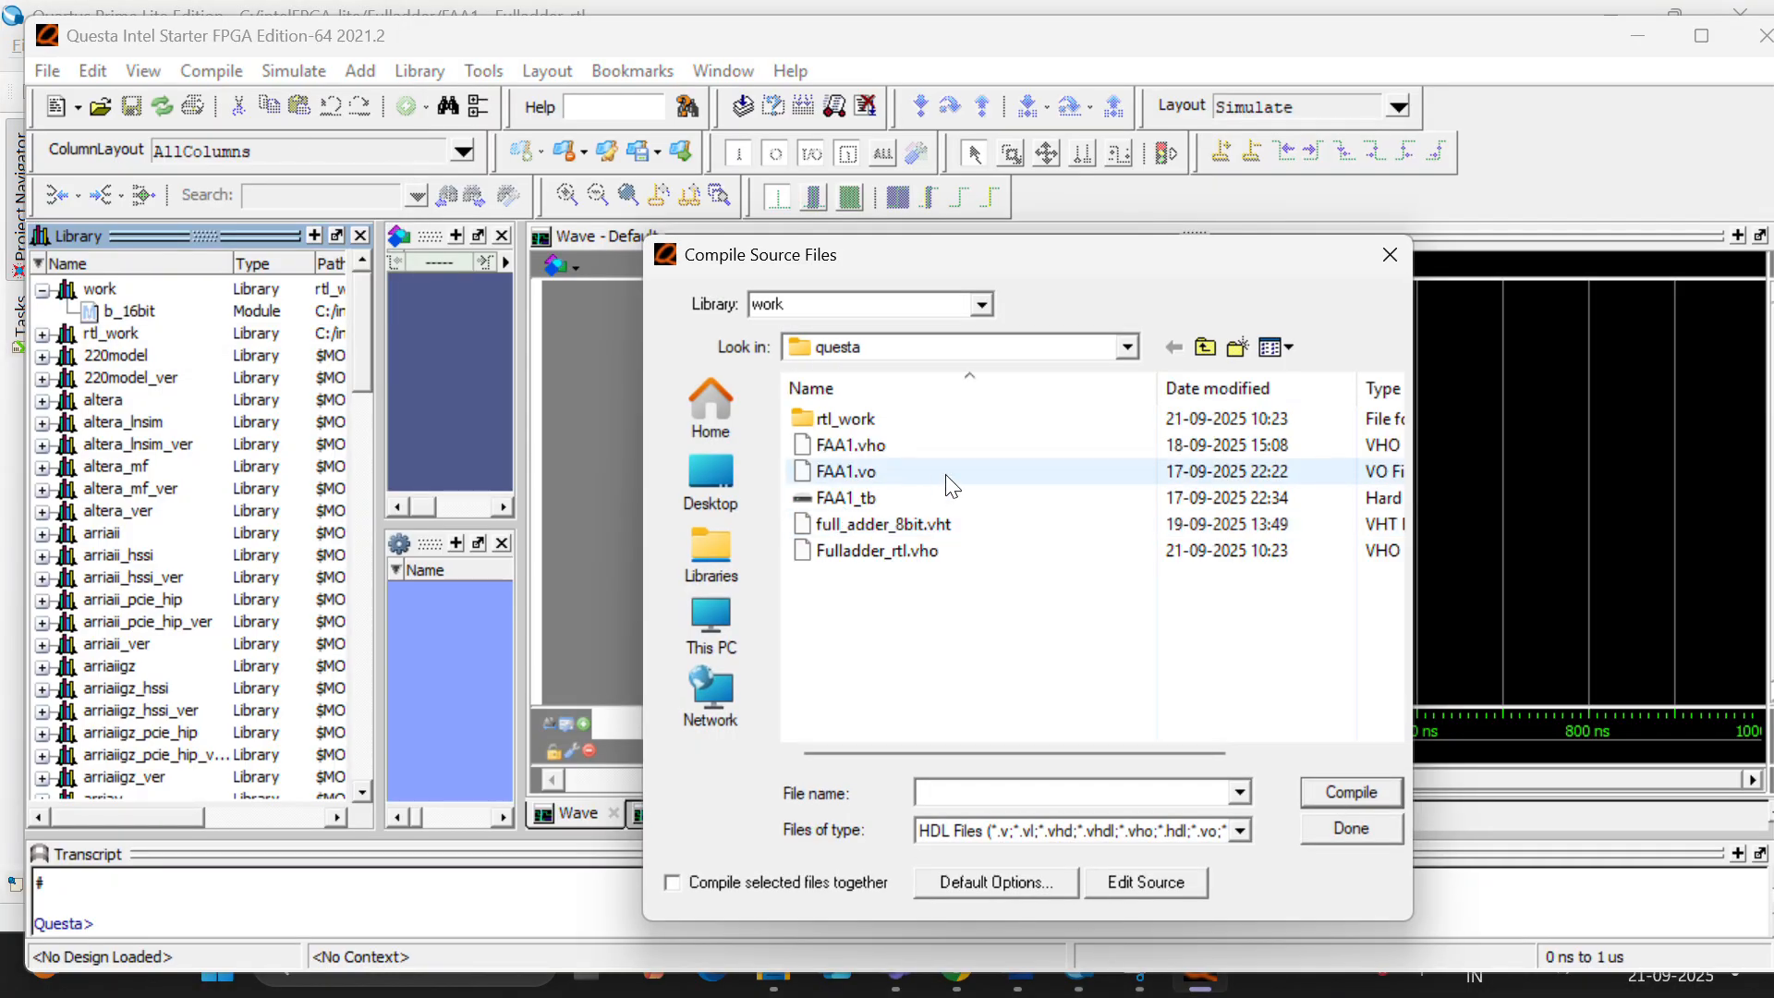
left_click(1126, 347)
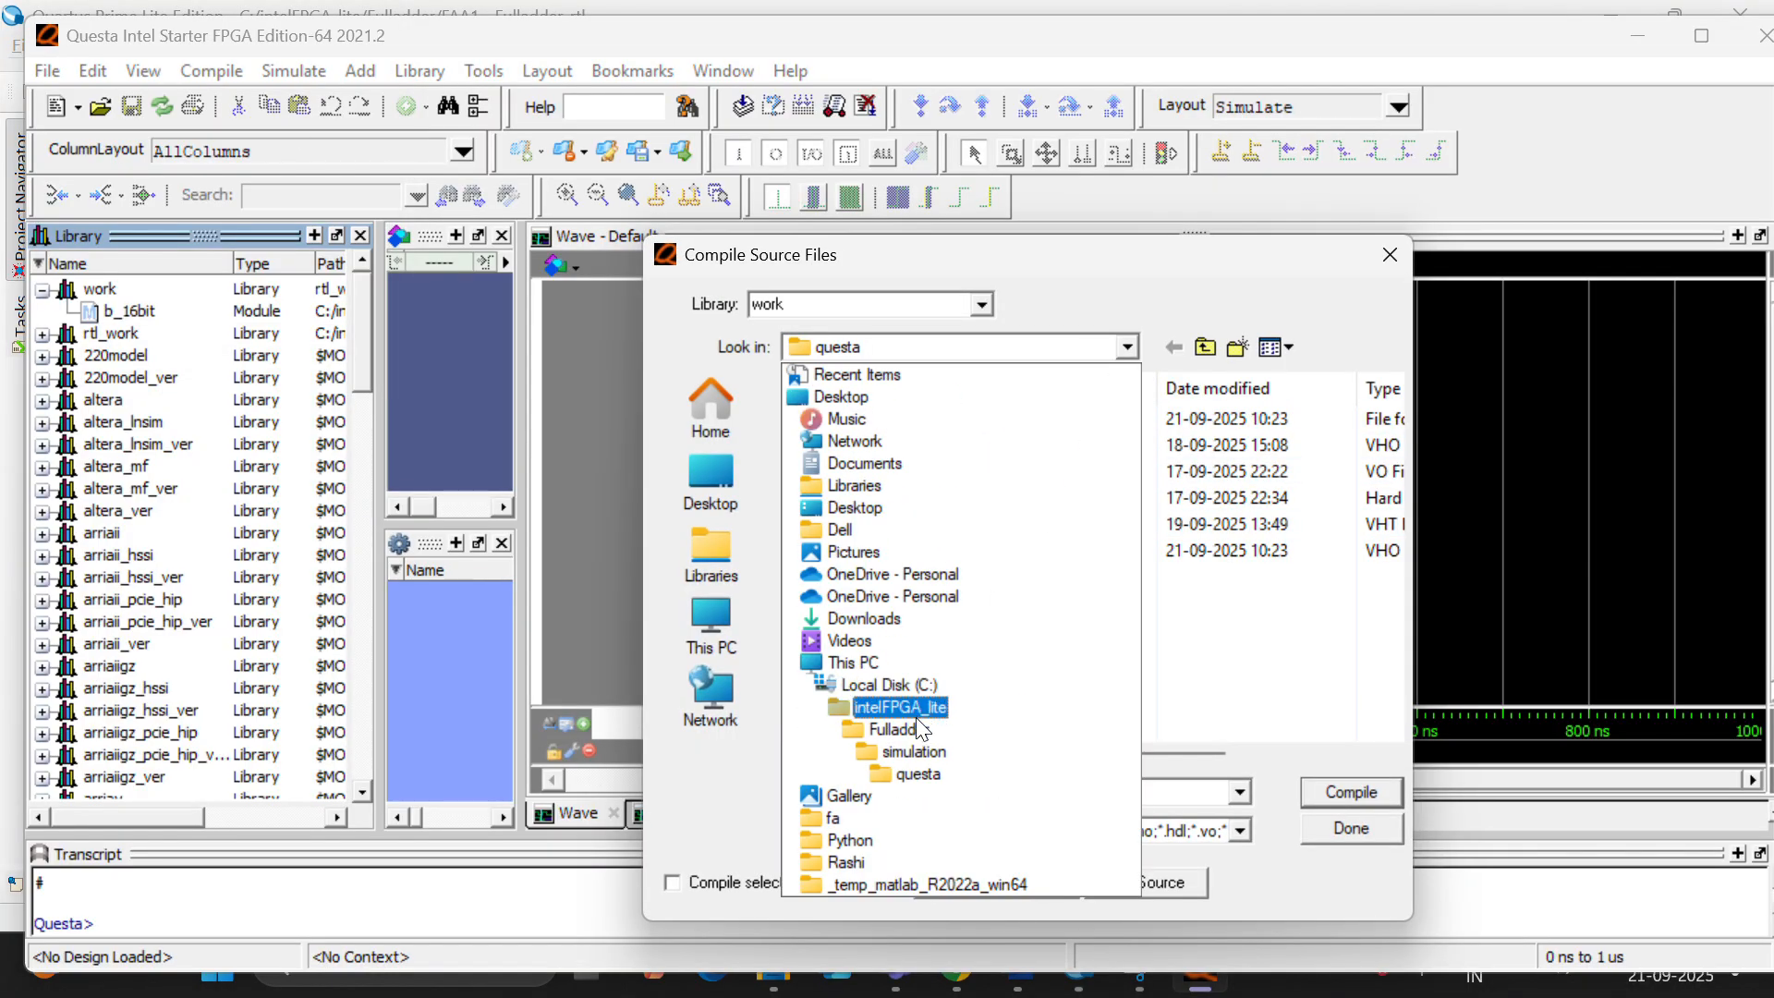
left_click(898, 729)
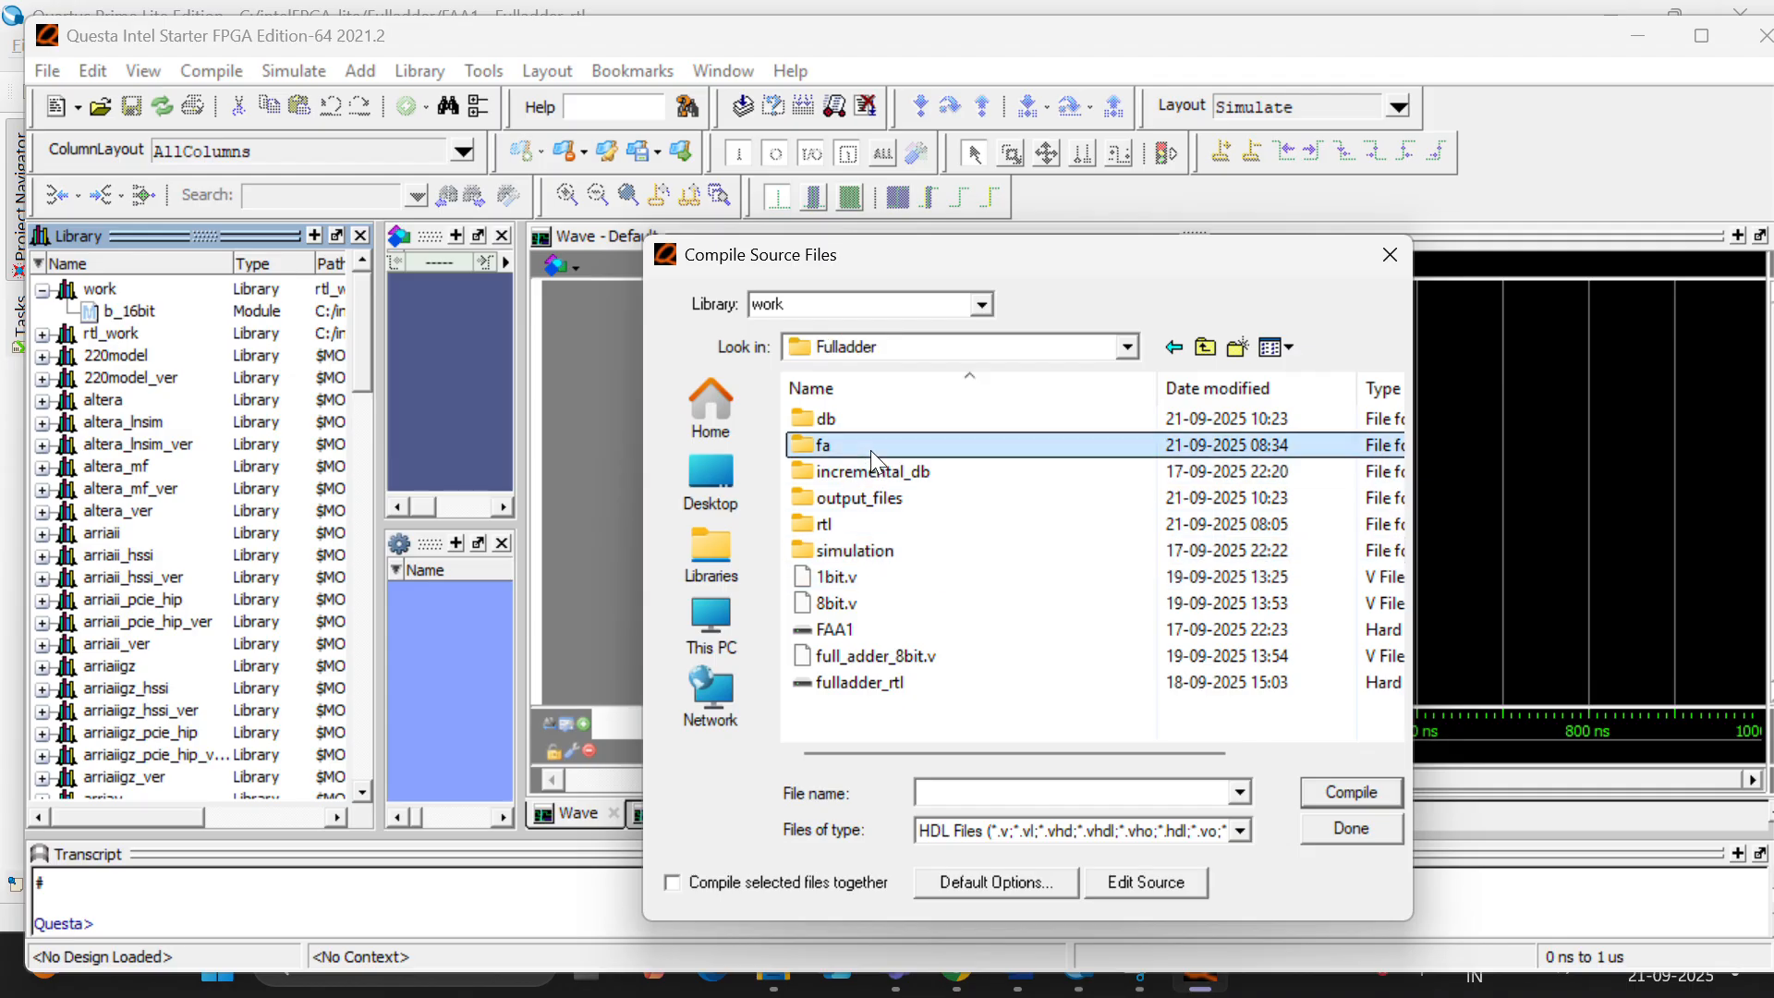
double_click(871, 449)
scroll(996, 645, "down", 1)
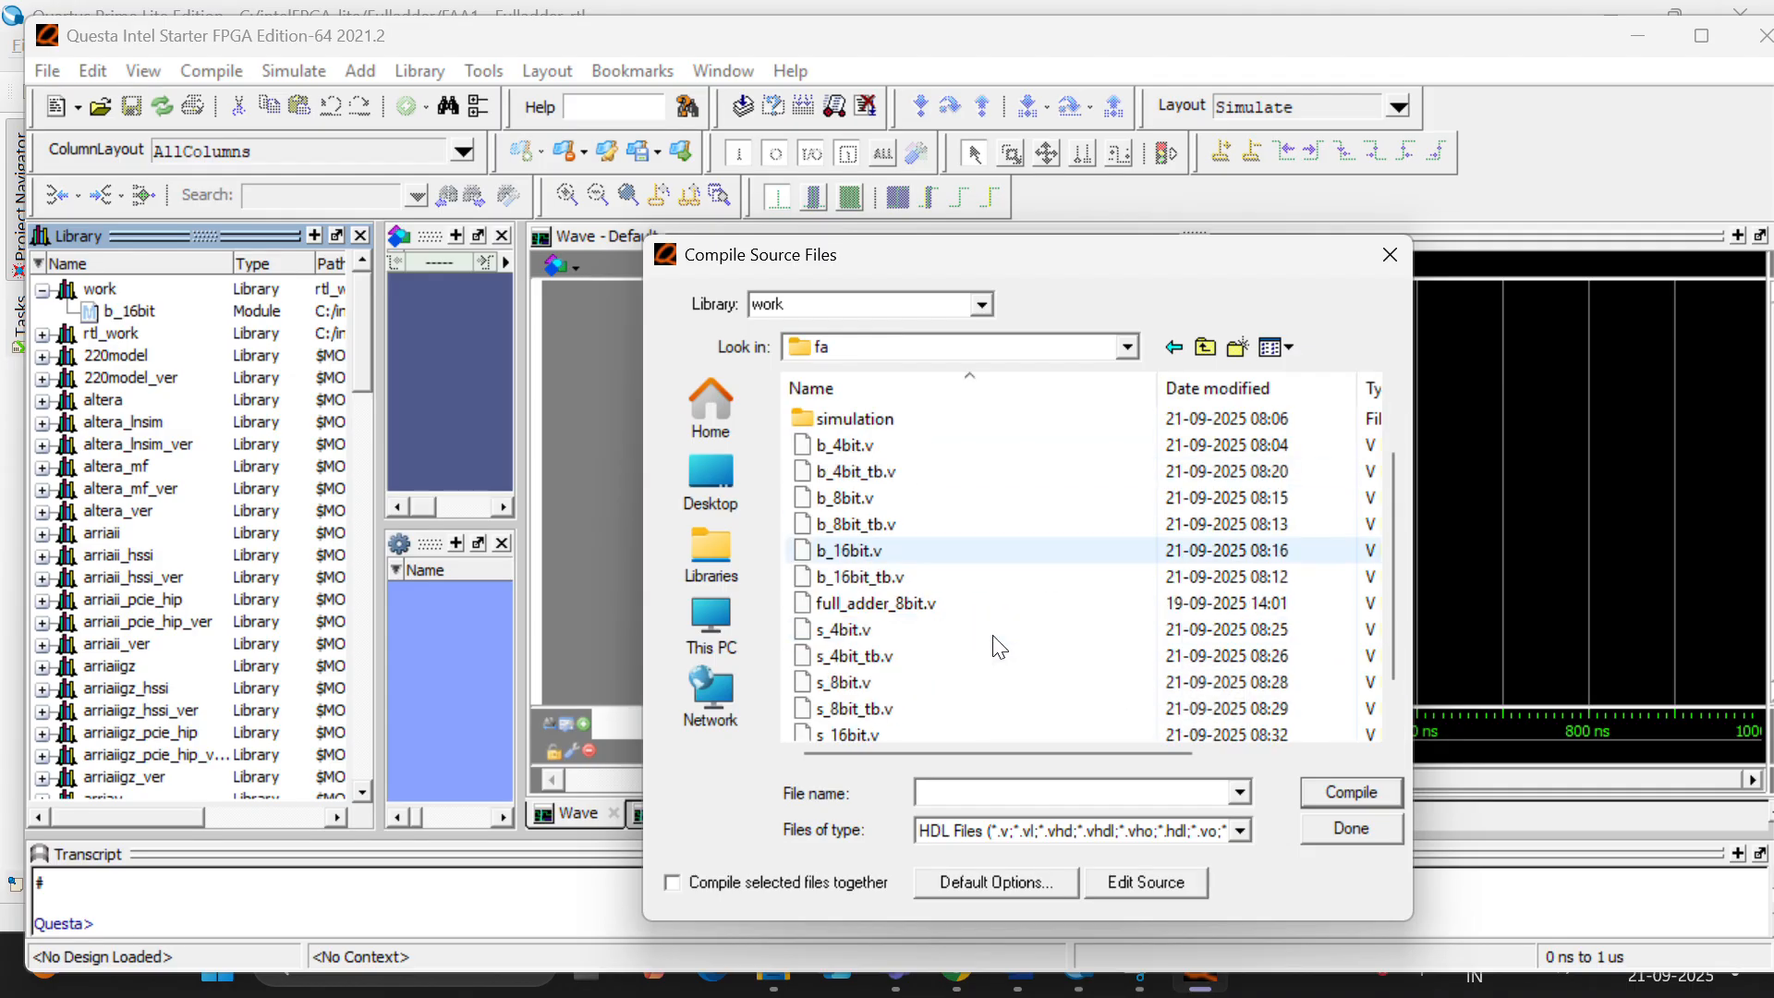
left_click(989, 579)
left_click(1335, 795)
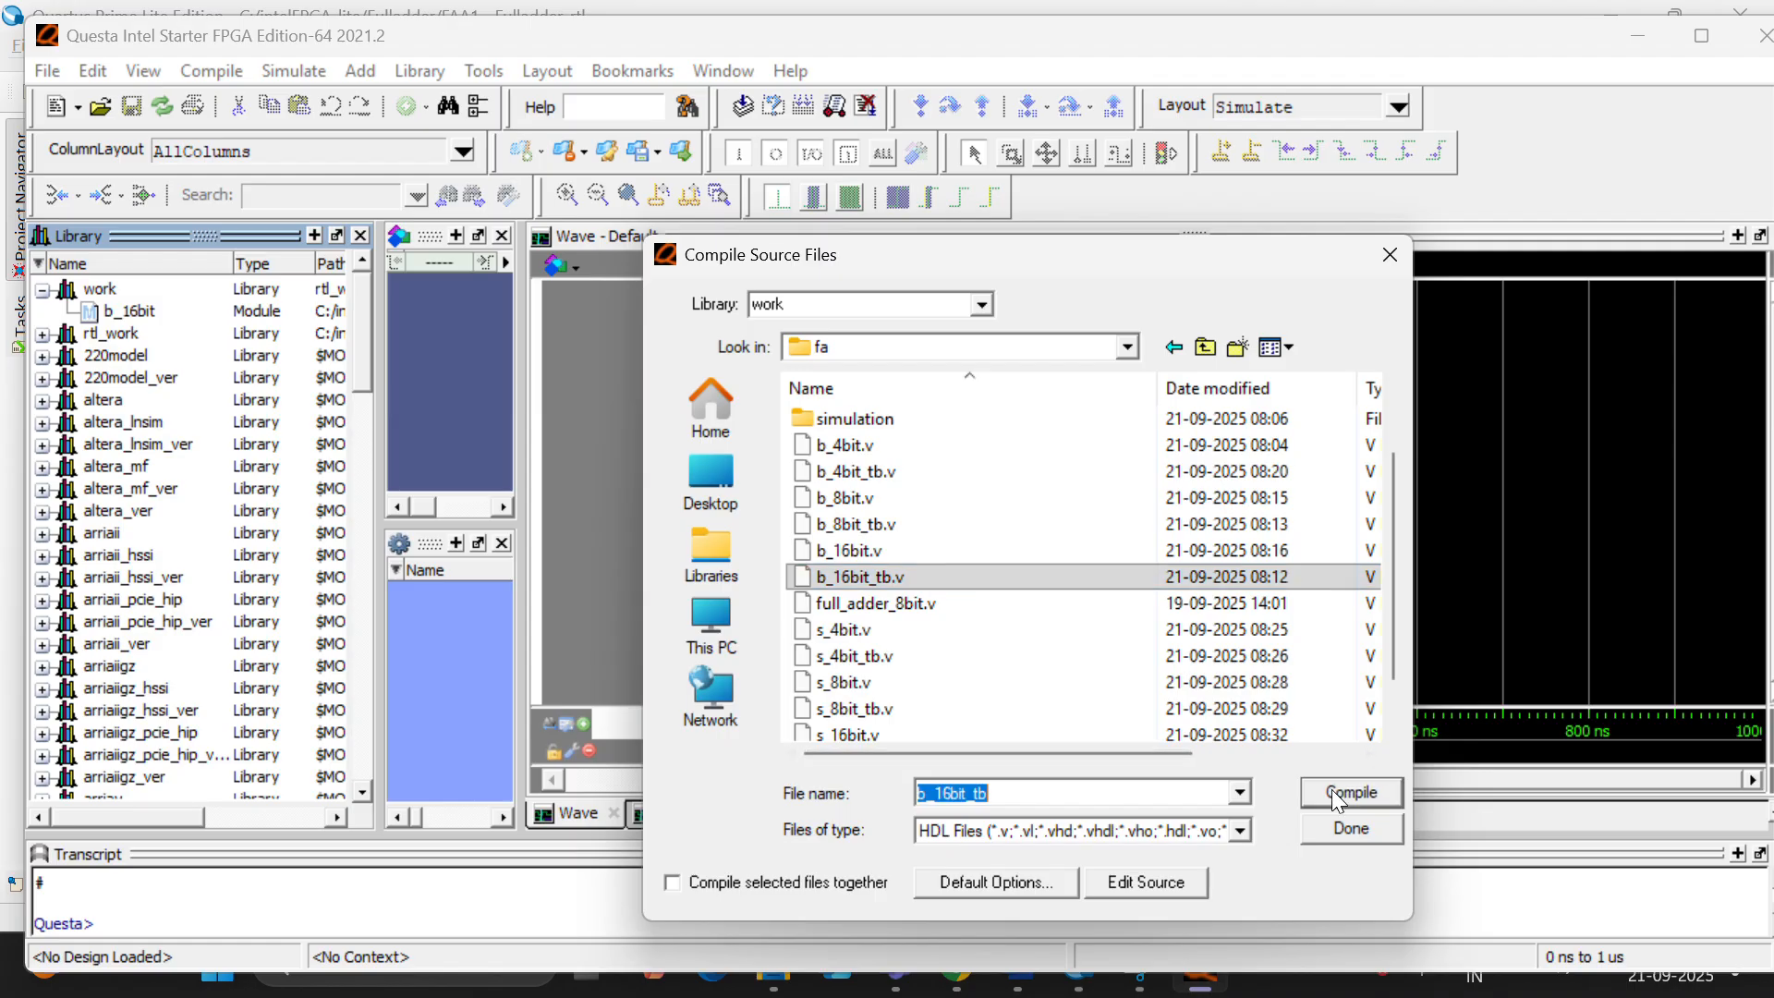
left_click(1372, 834)
- Start simulating the b_16bit_tb module and add all signals of its UUT instance to the waveform
left_click(140, 338)
right_click(139, 343)
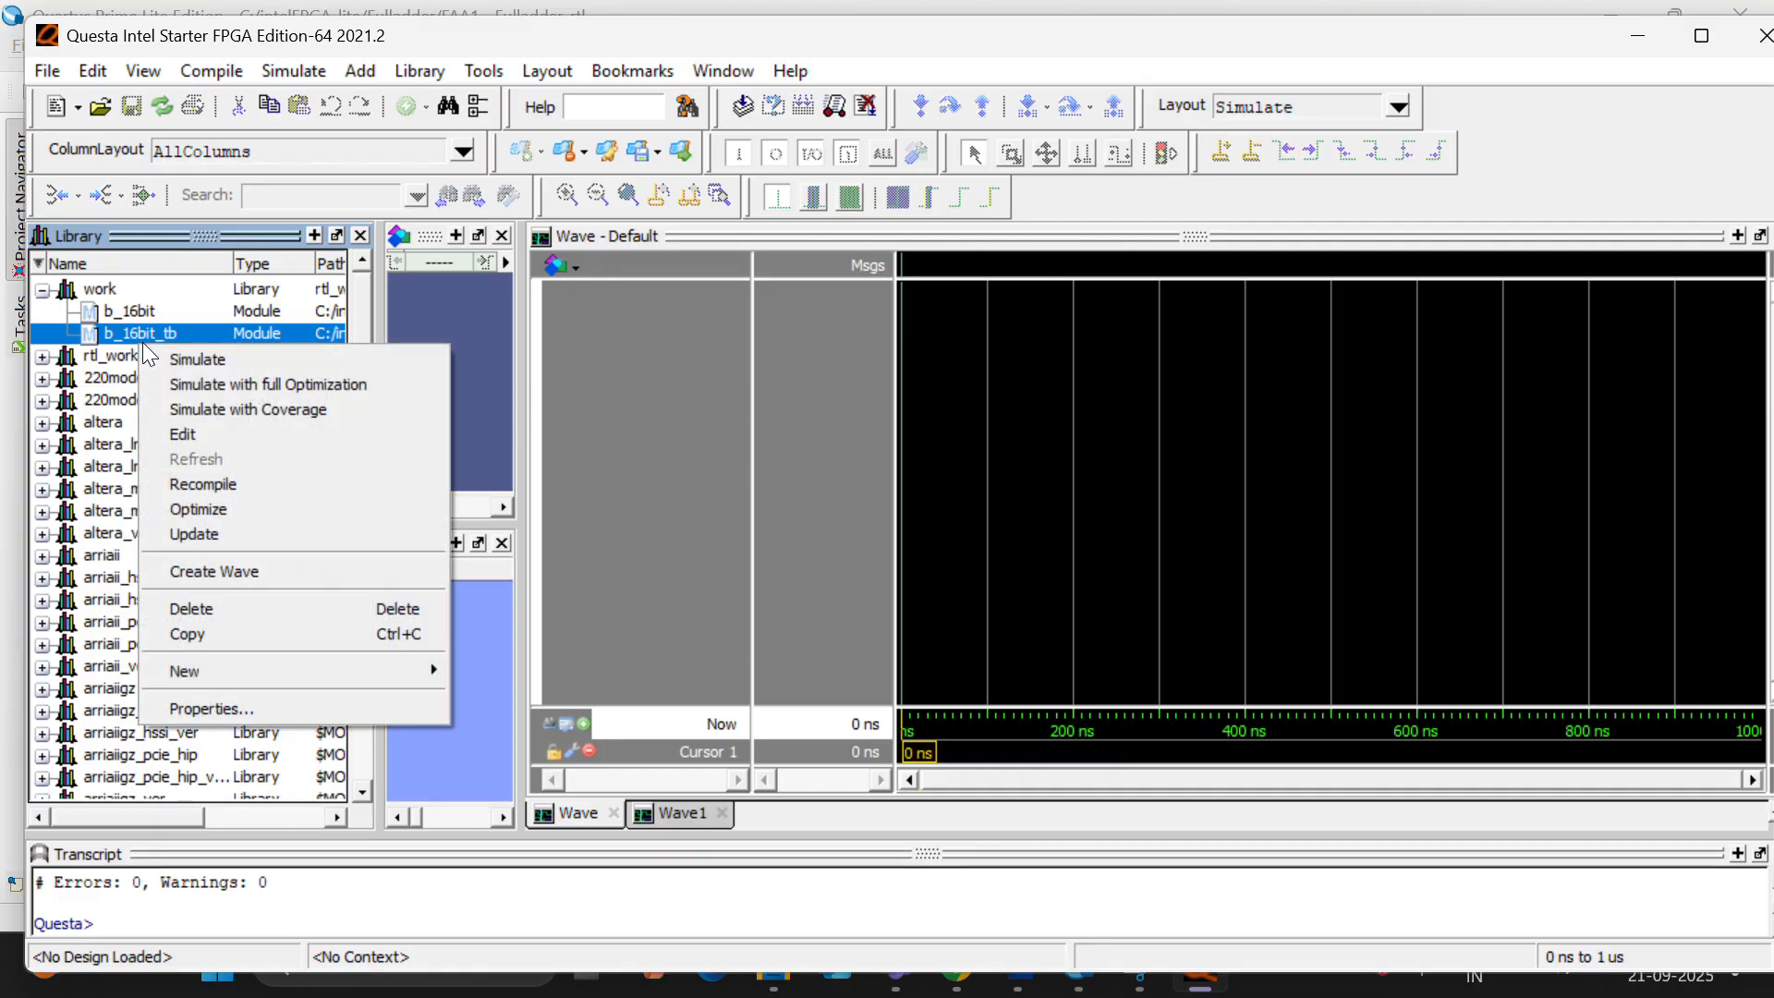
left_click(196, 355)
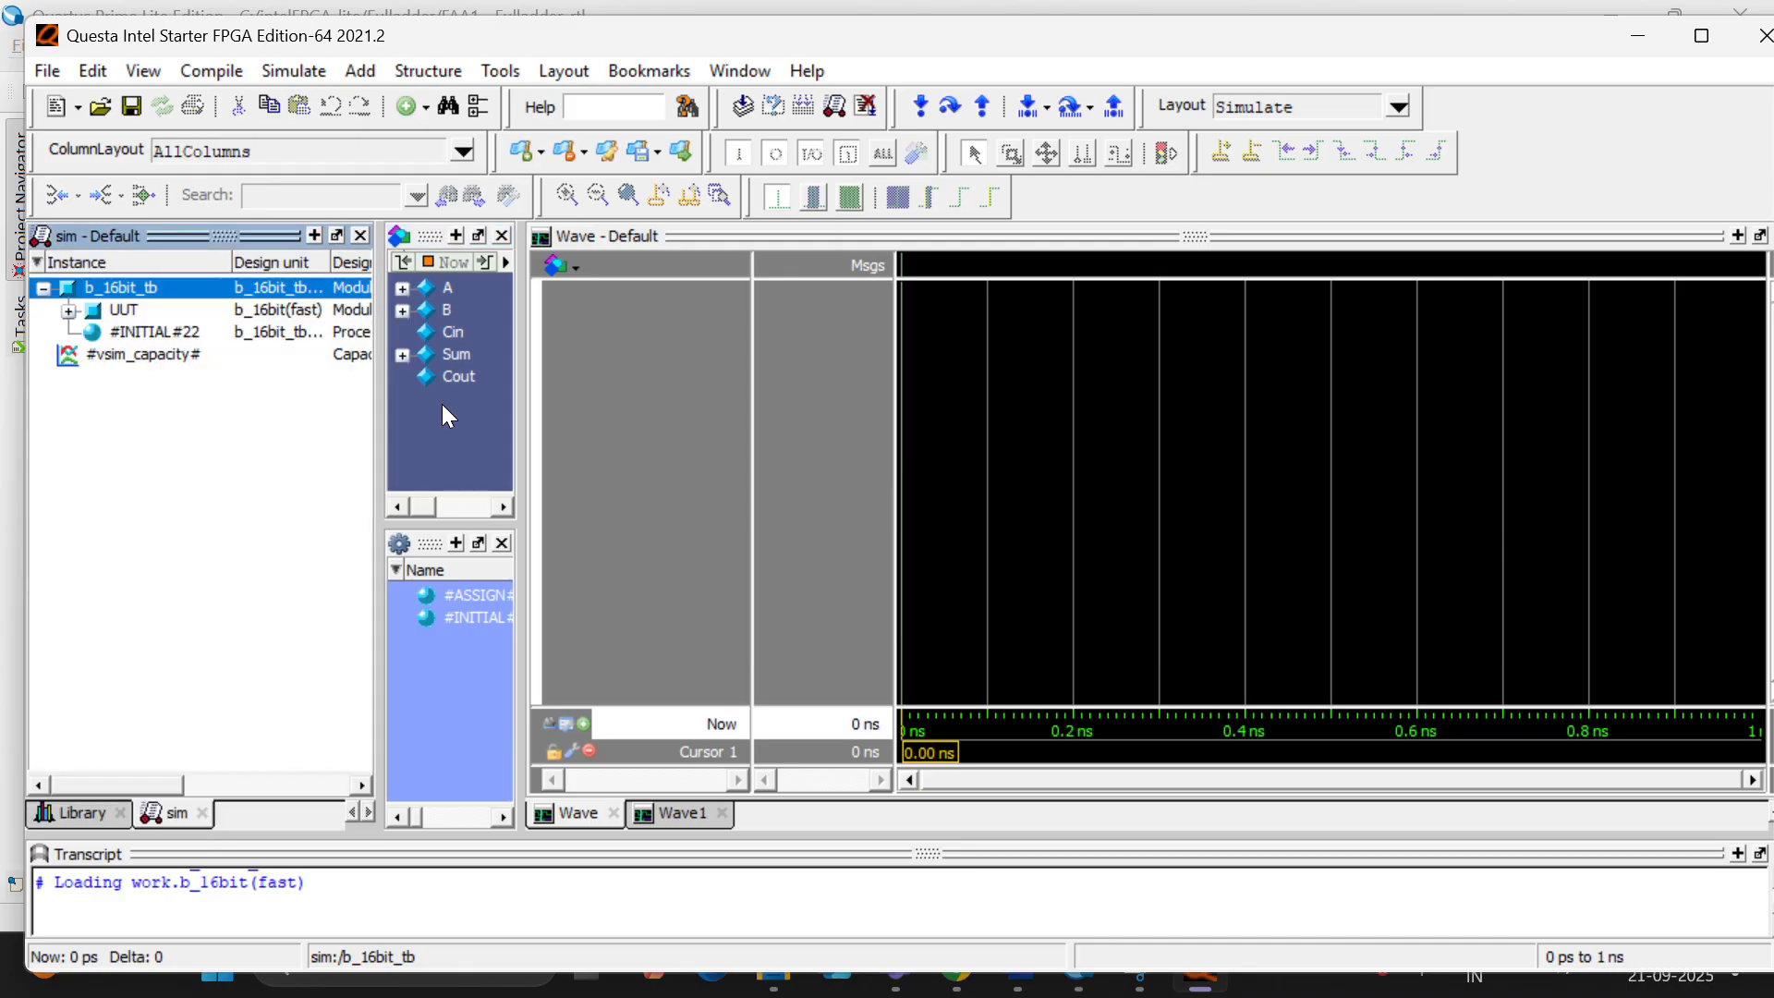
left_click(124, 316)
right_click(123, 317)
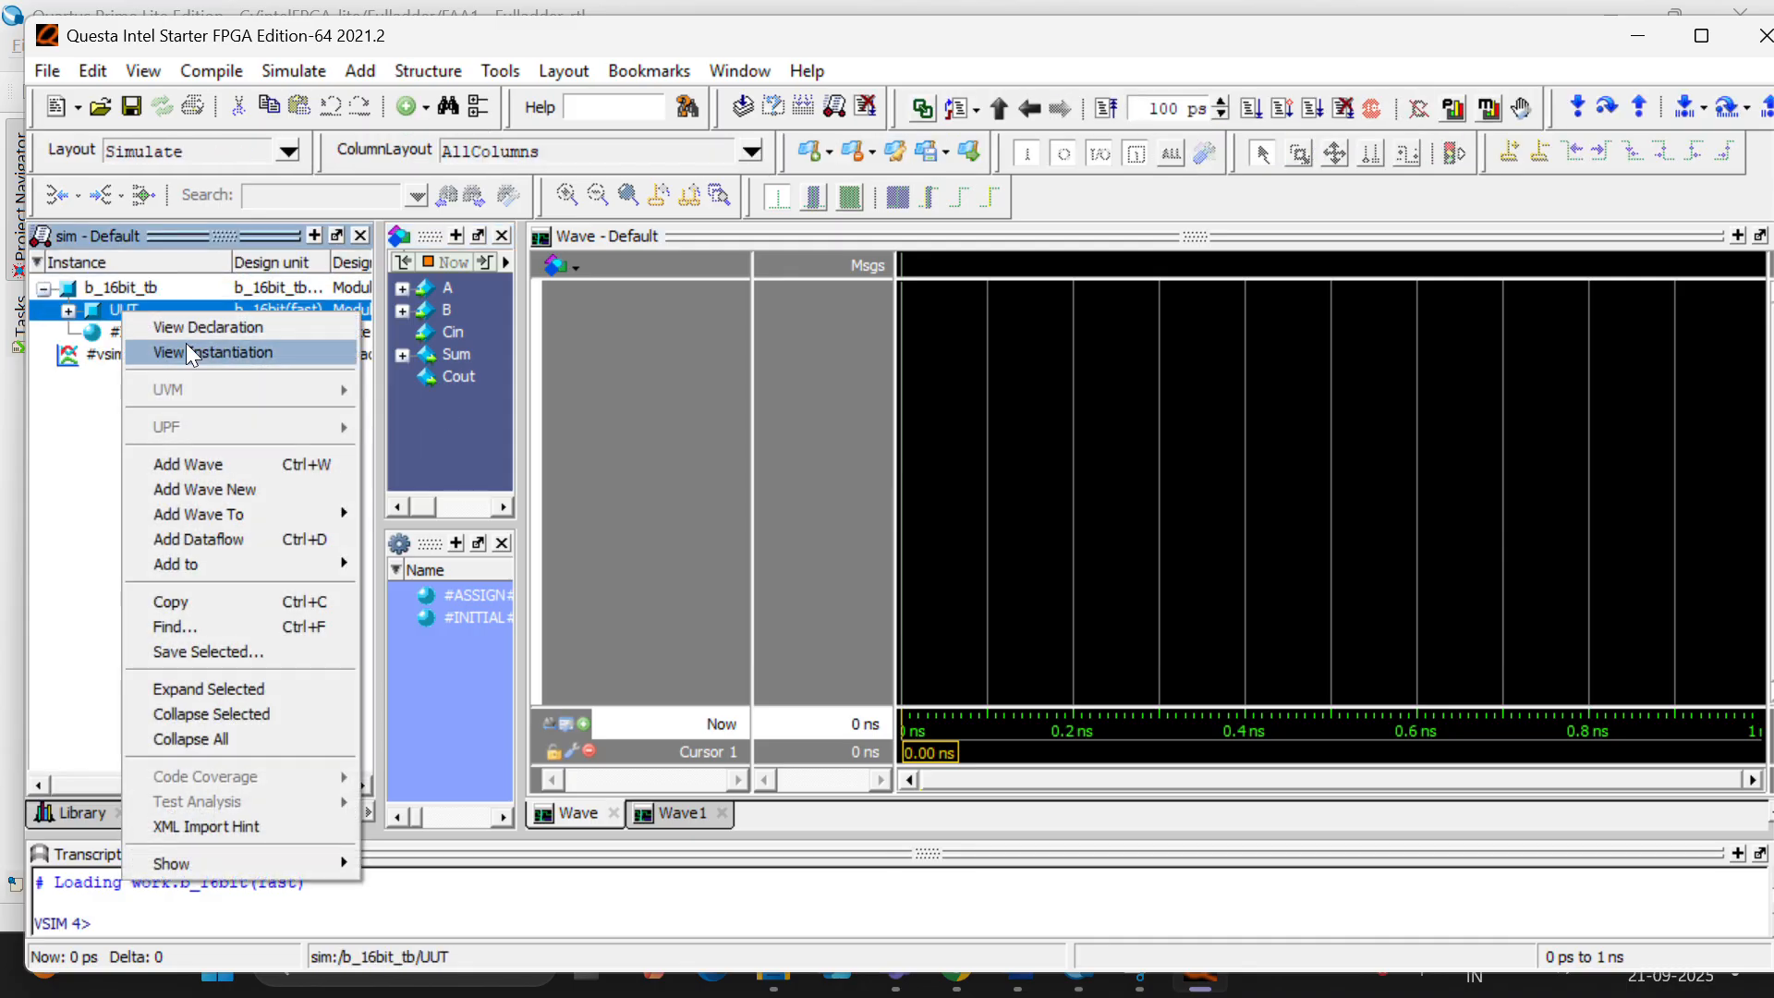
left_click(204, 455)
left_click(700, 467)
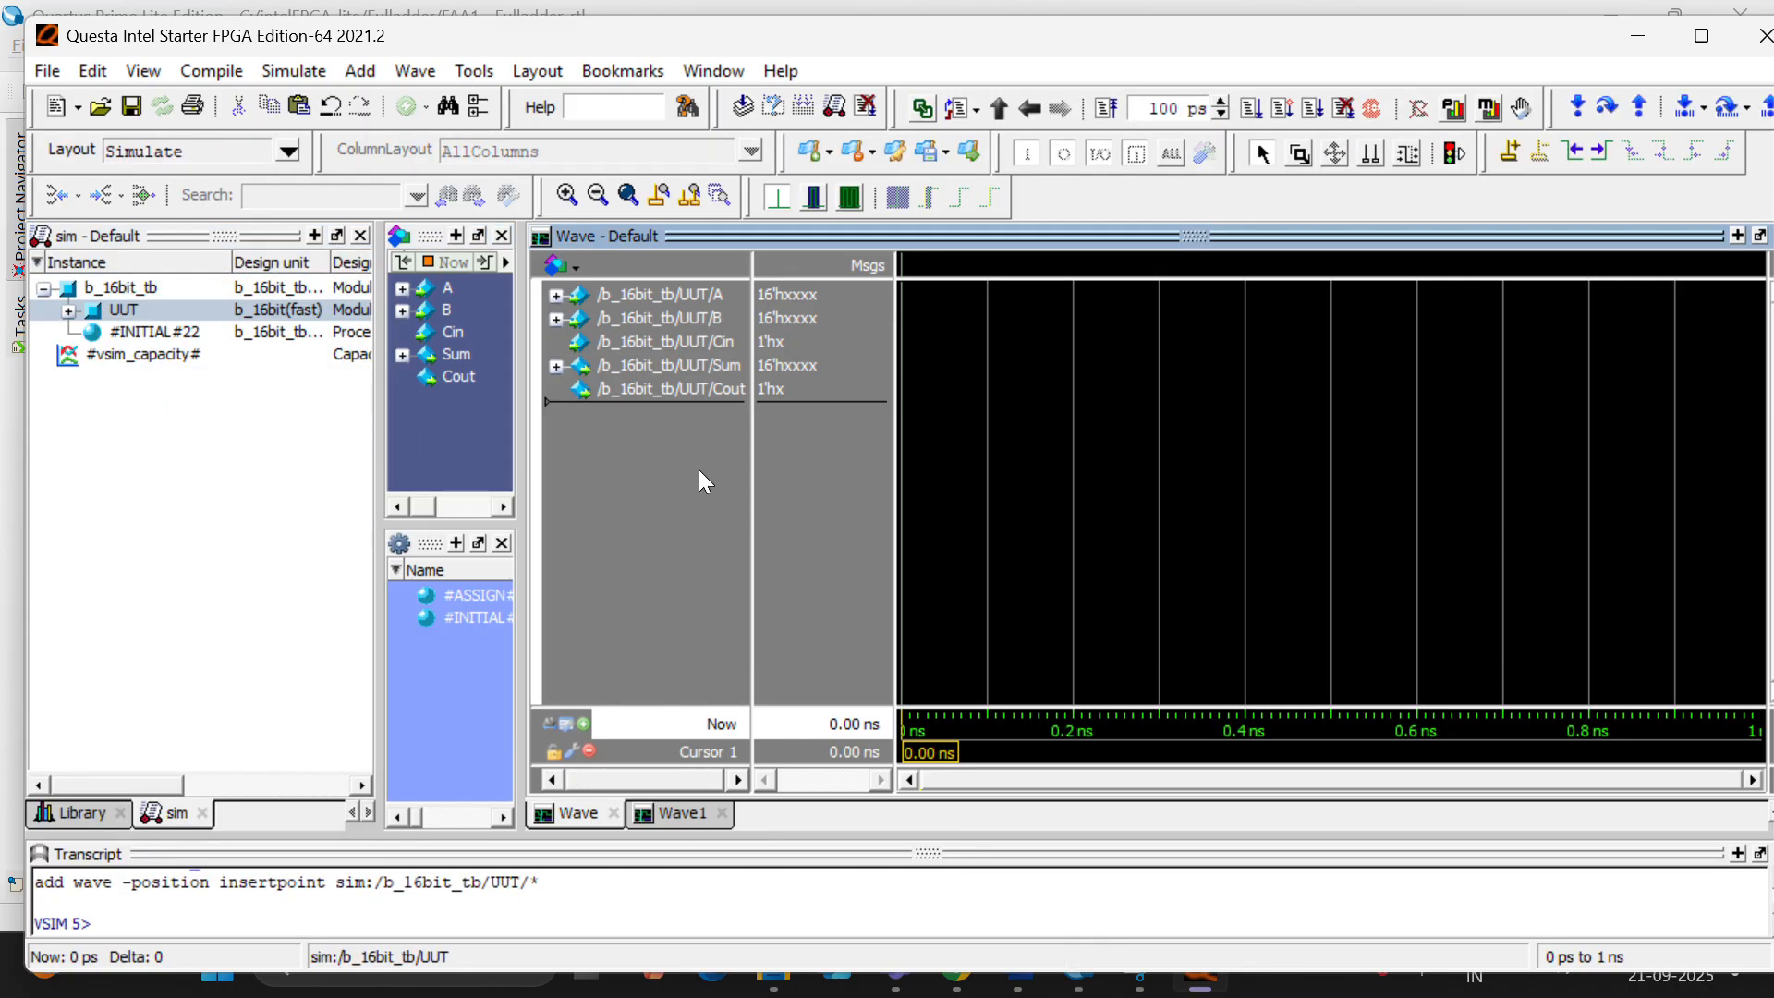
key("ctrl+a")
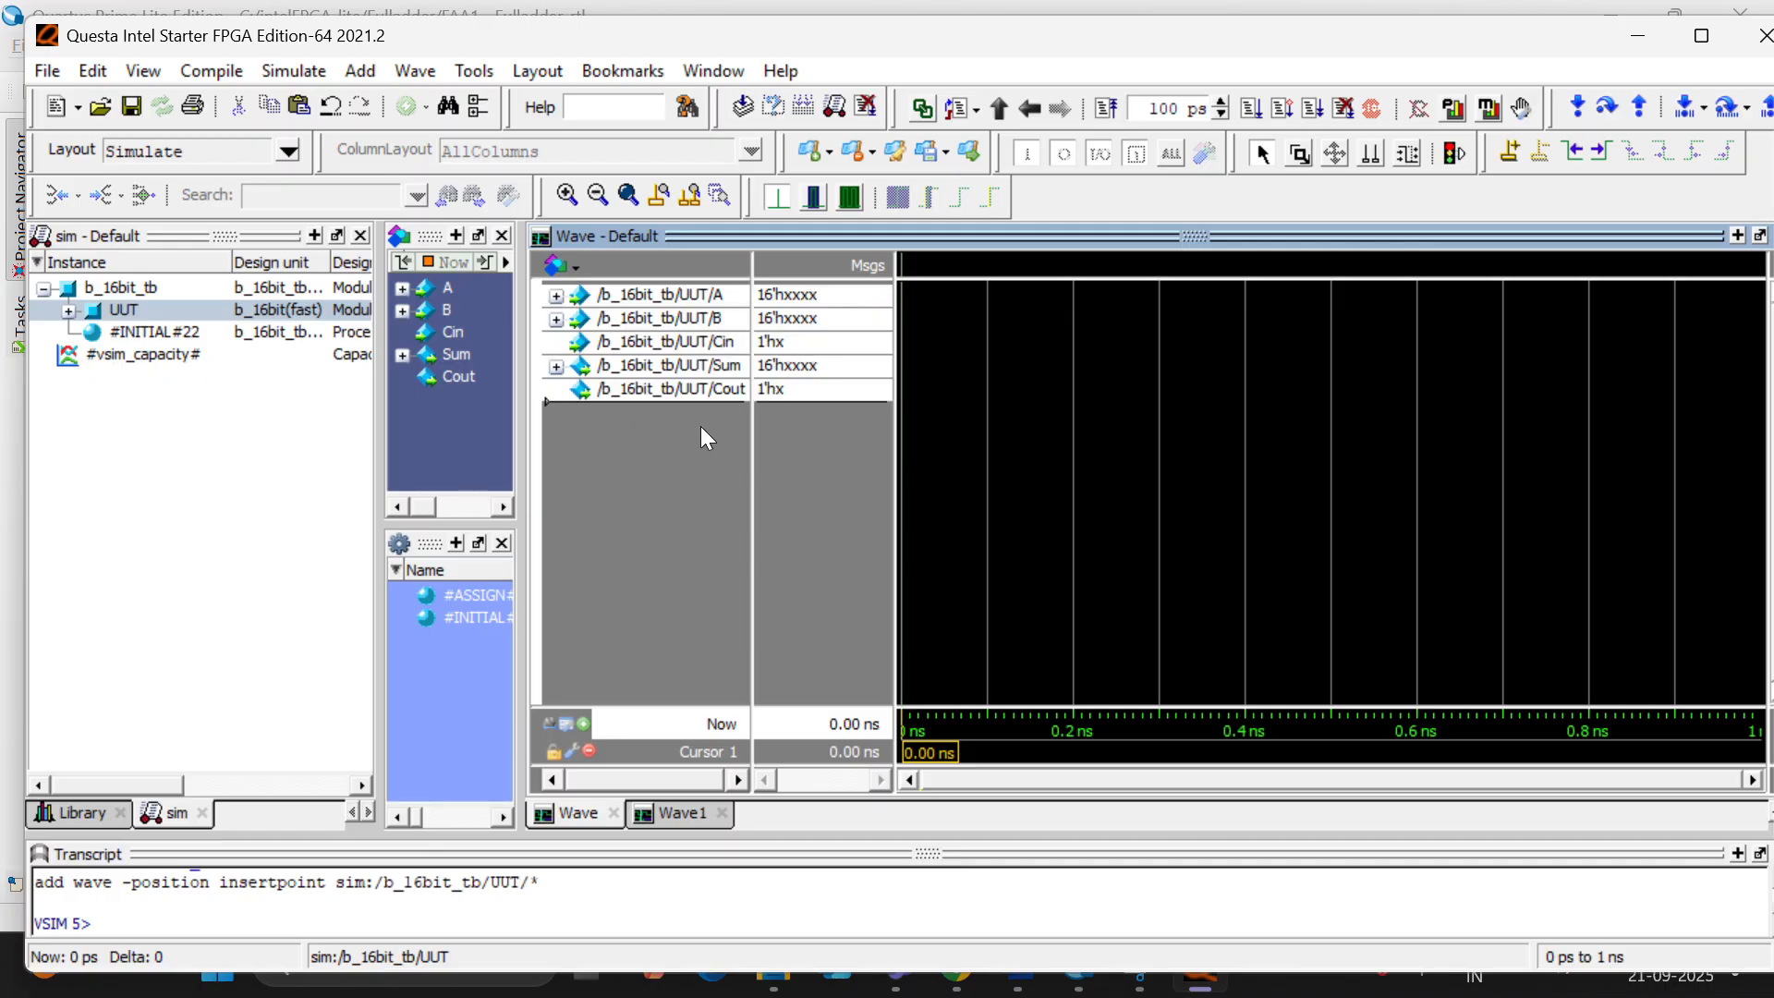
- Run the b_16bit_tb simulation for 100 ps, examine the A, B, Cin, Sum and Cout waveforms, and quit Questa
left_click(1252, 110)
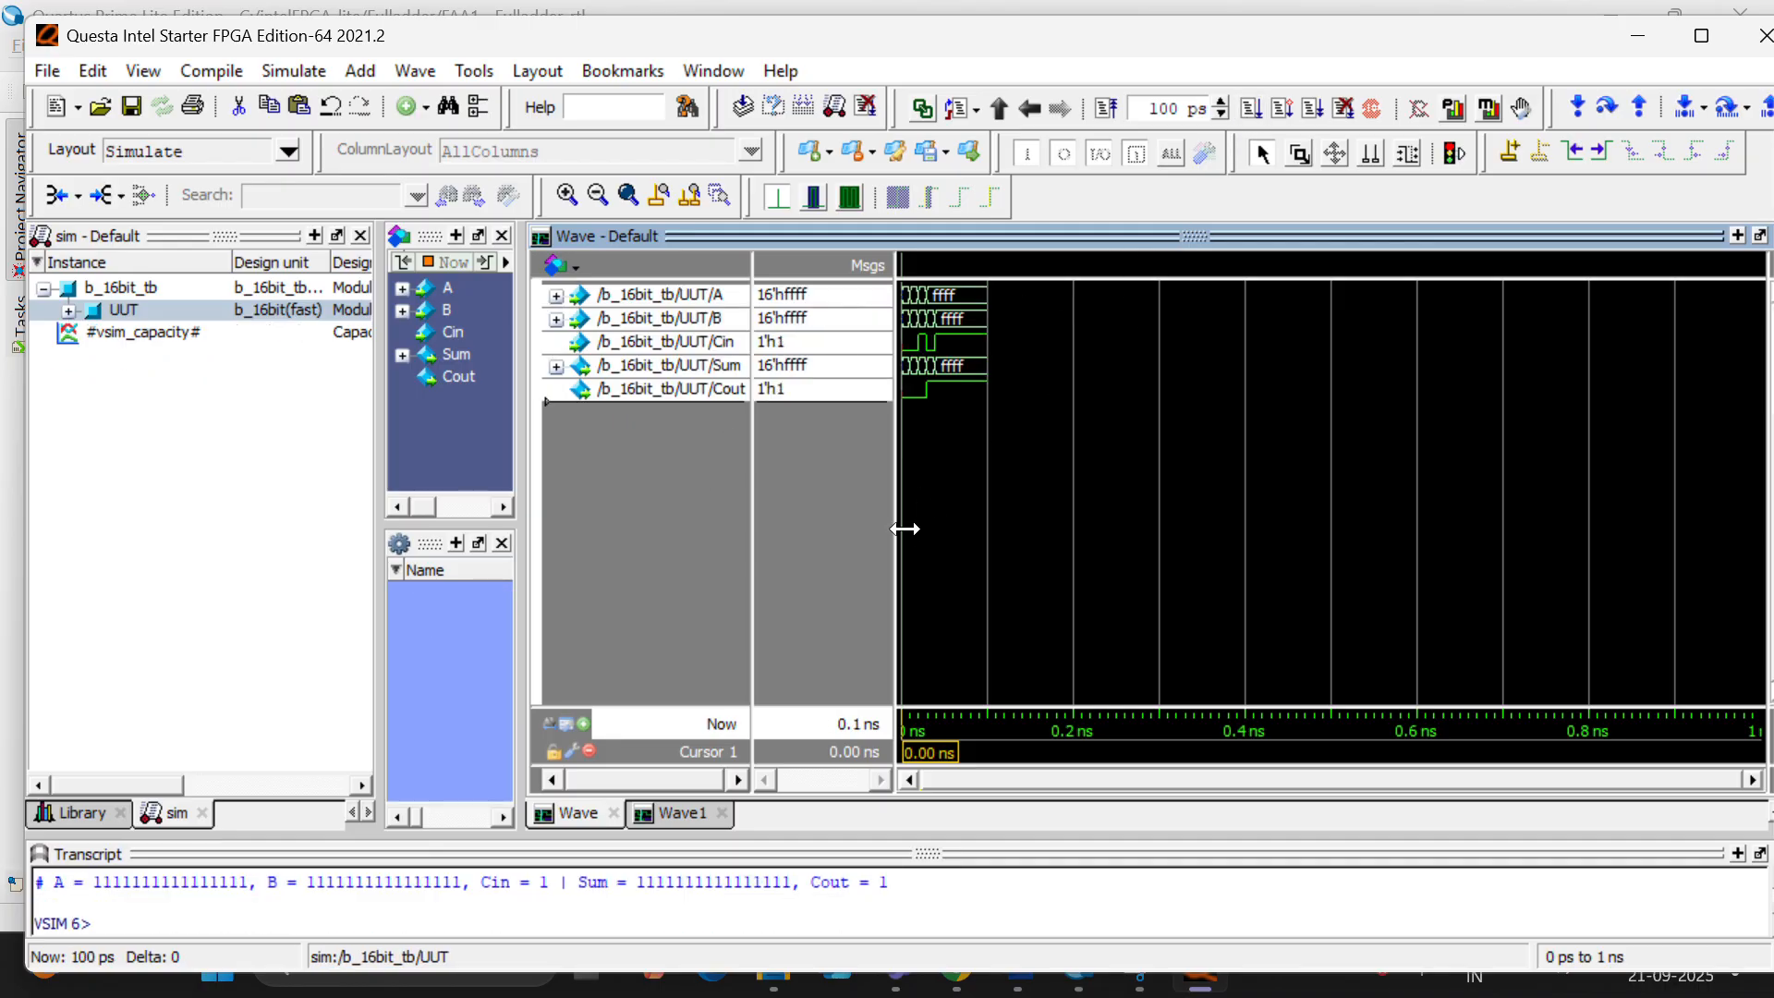
scroll(904, 529, "up", 5, "ctrl")
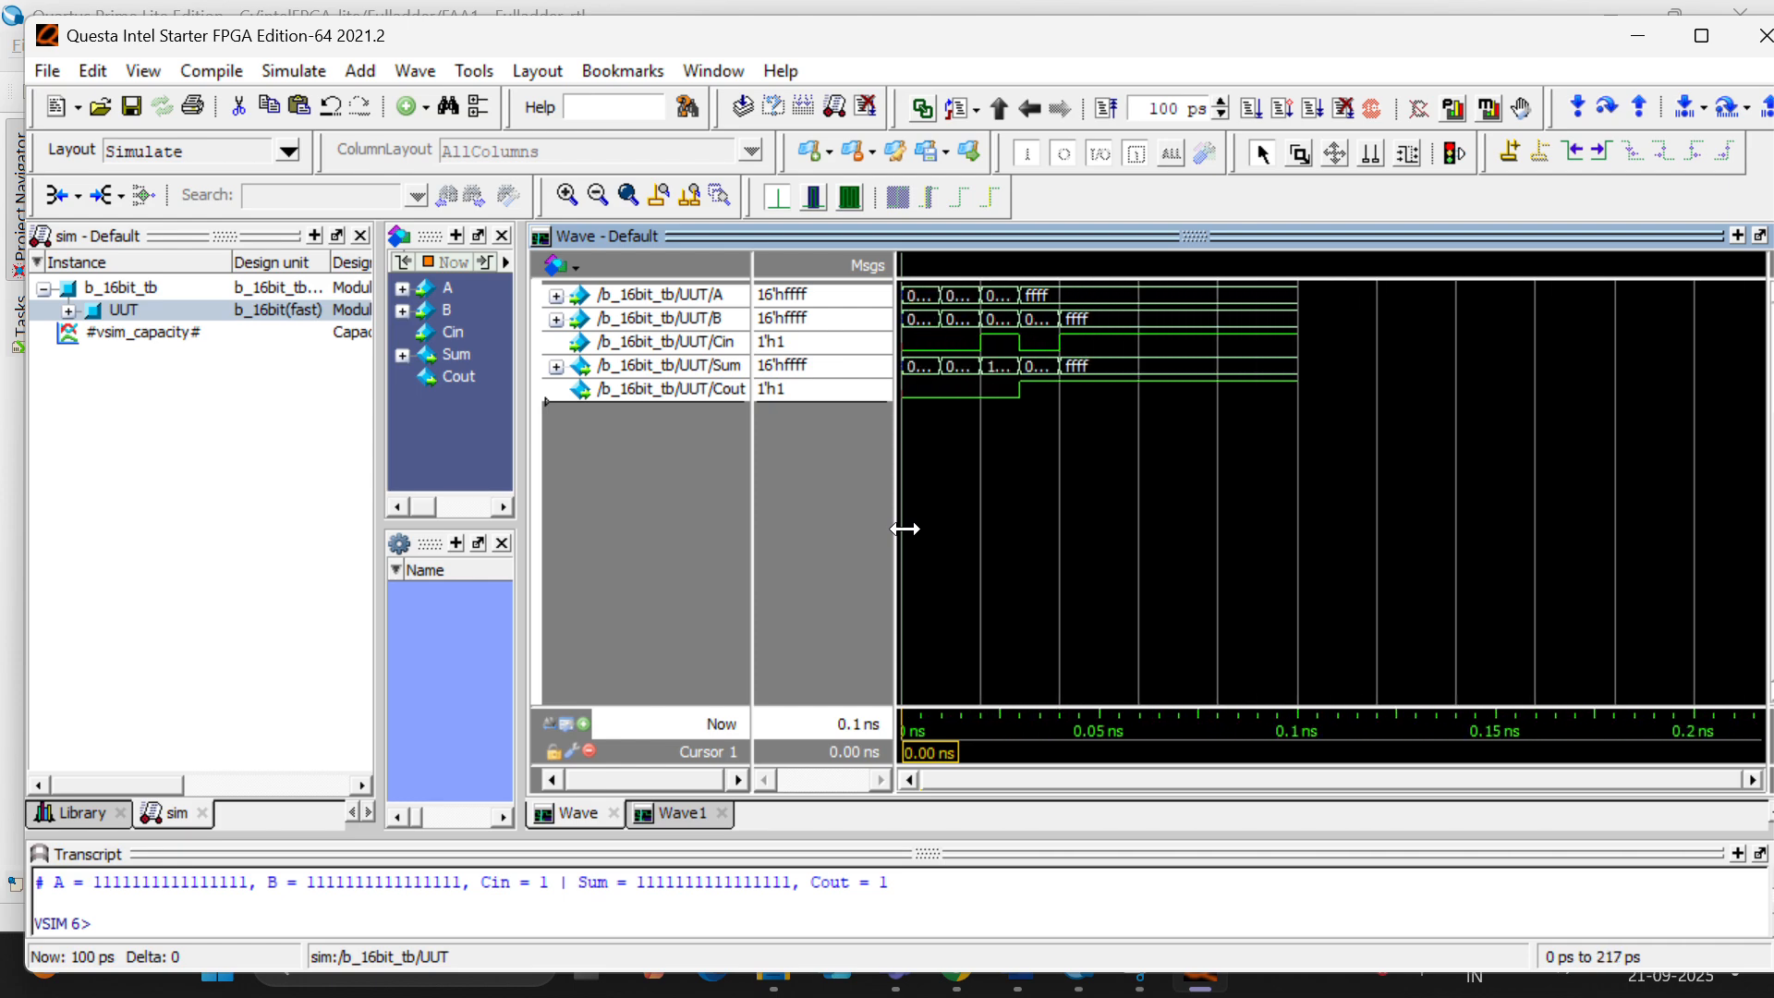
scroll(905, 528, "up", 5, "ctrl")
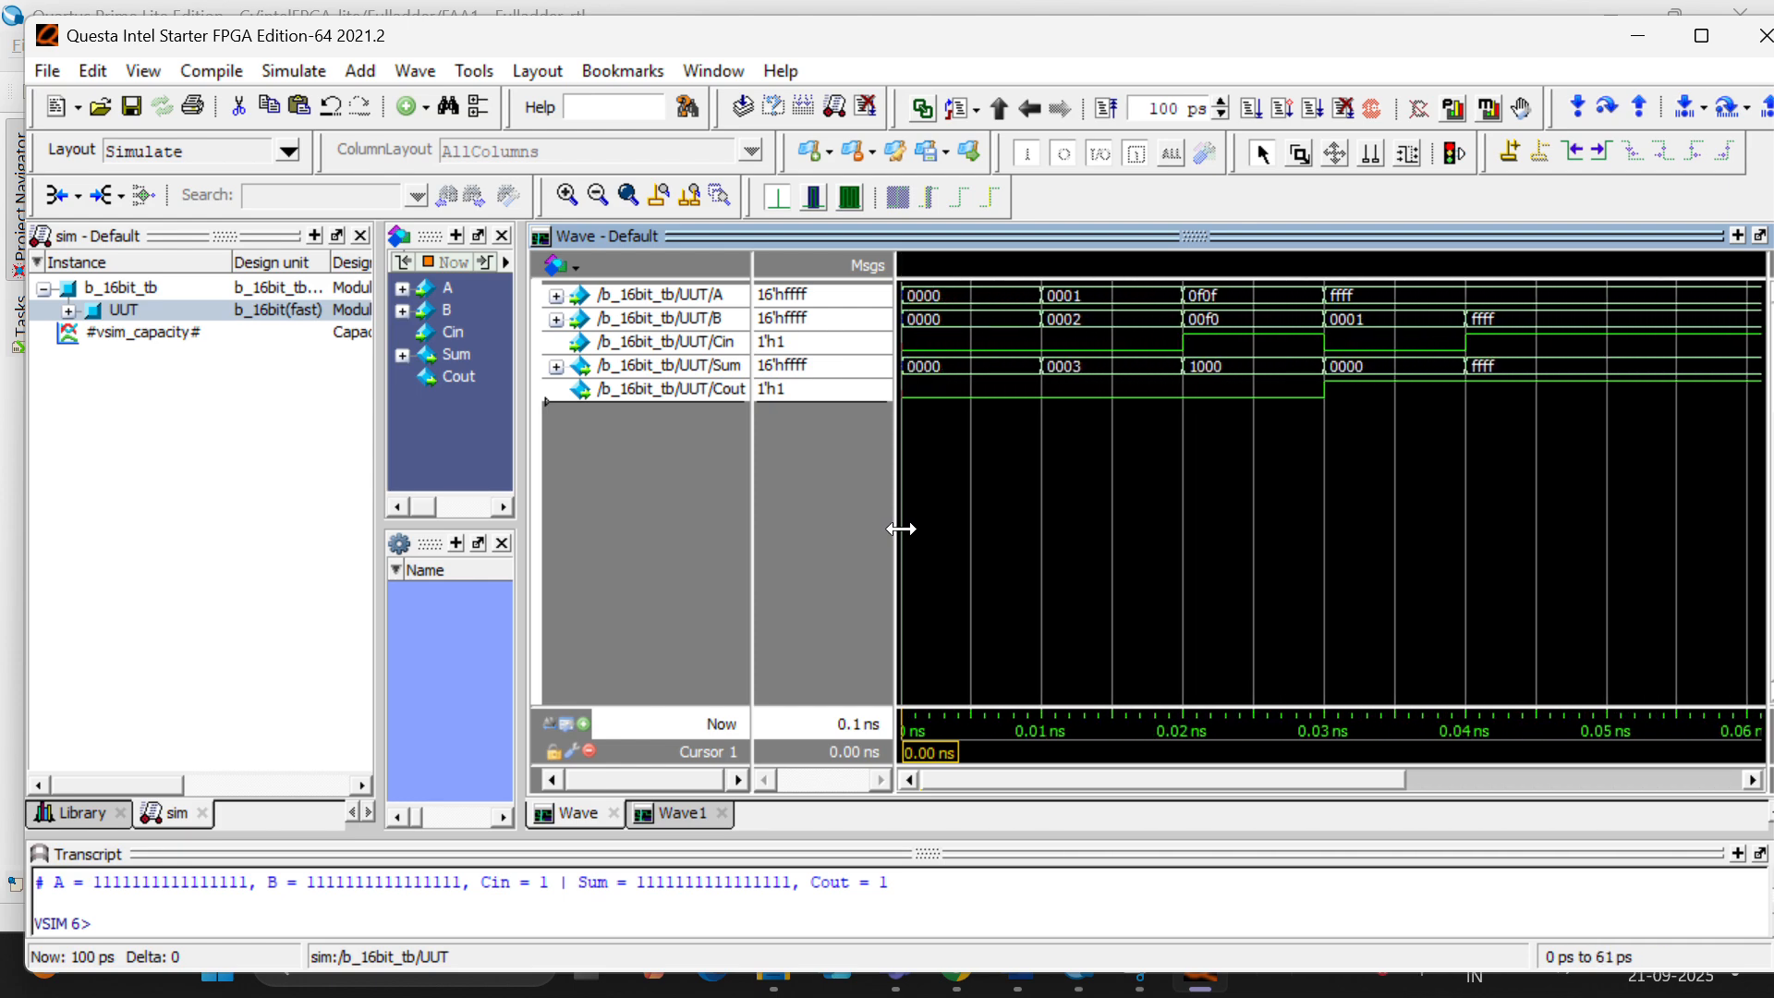
left_click(1180, 490)
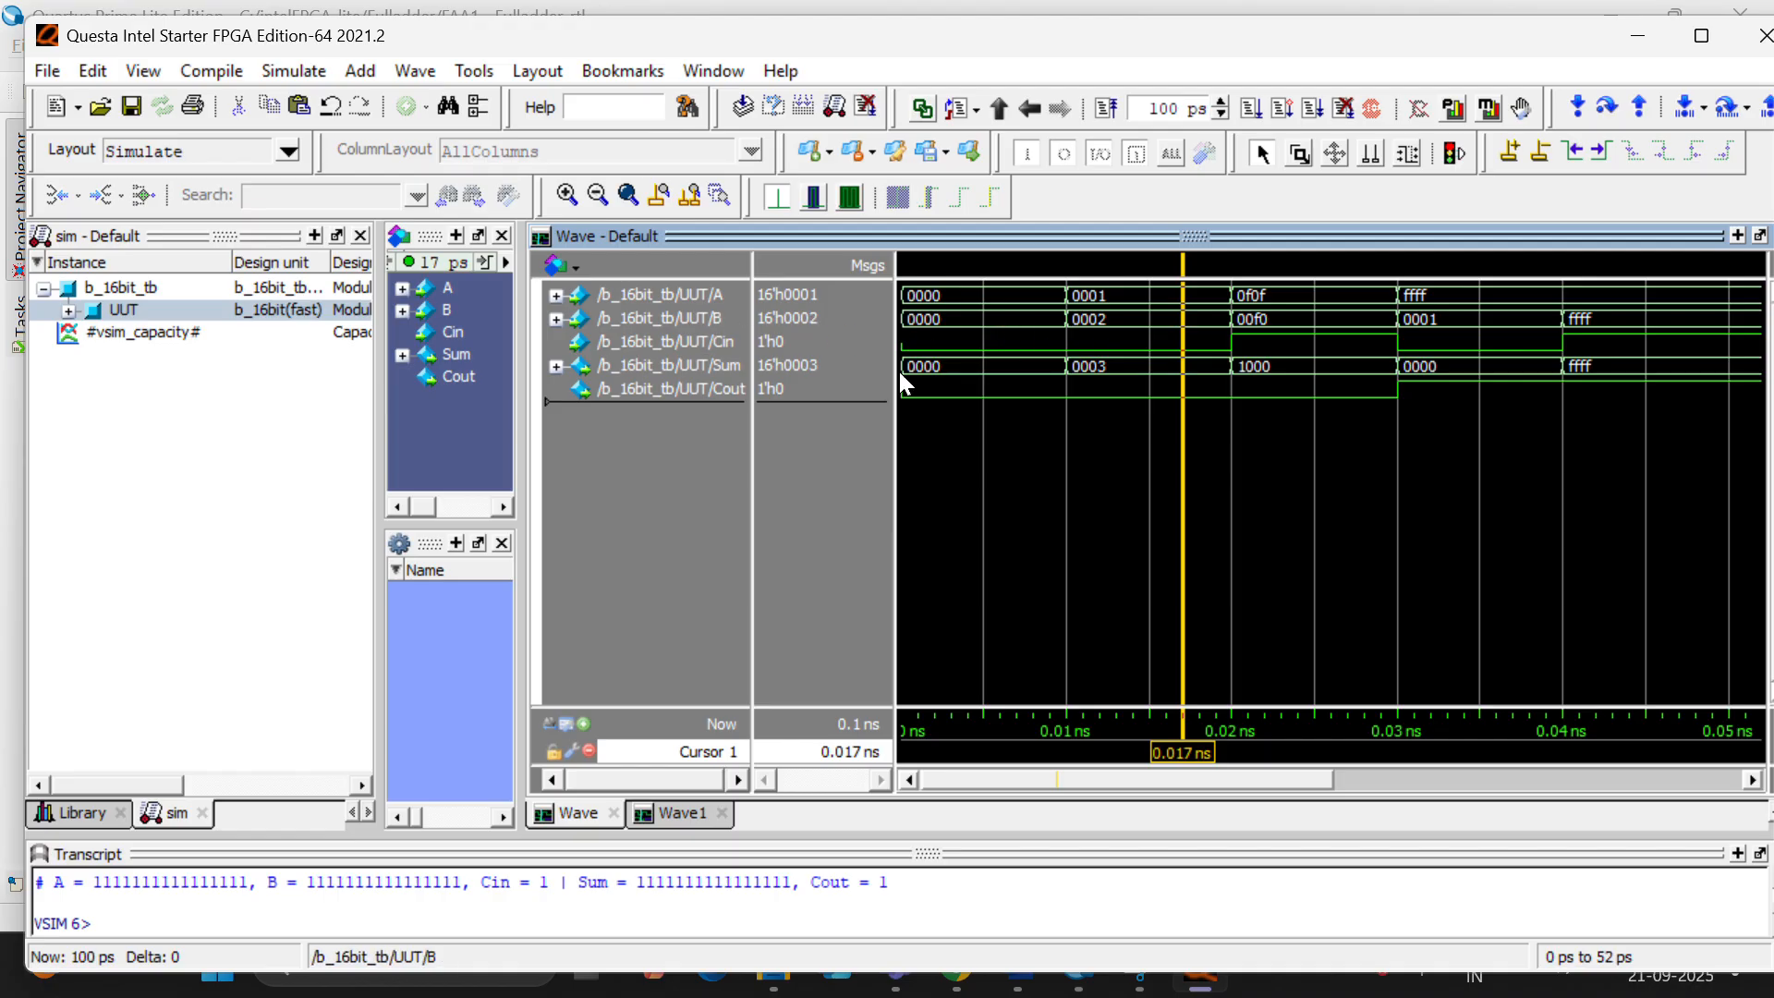
mouse_move(1127, 384)
left_click(1750, 42)
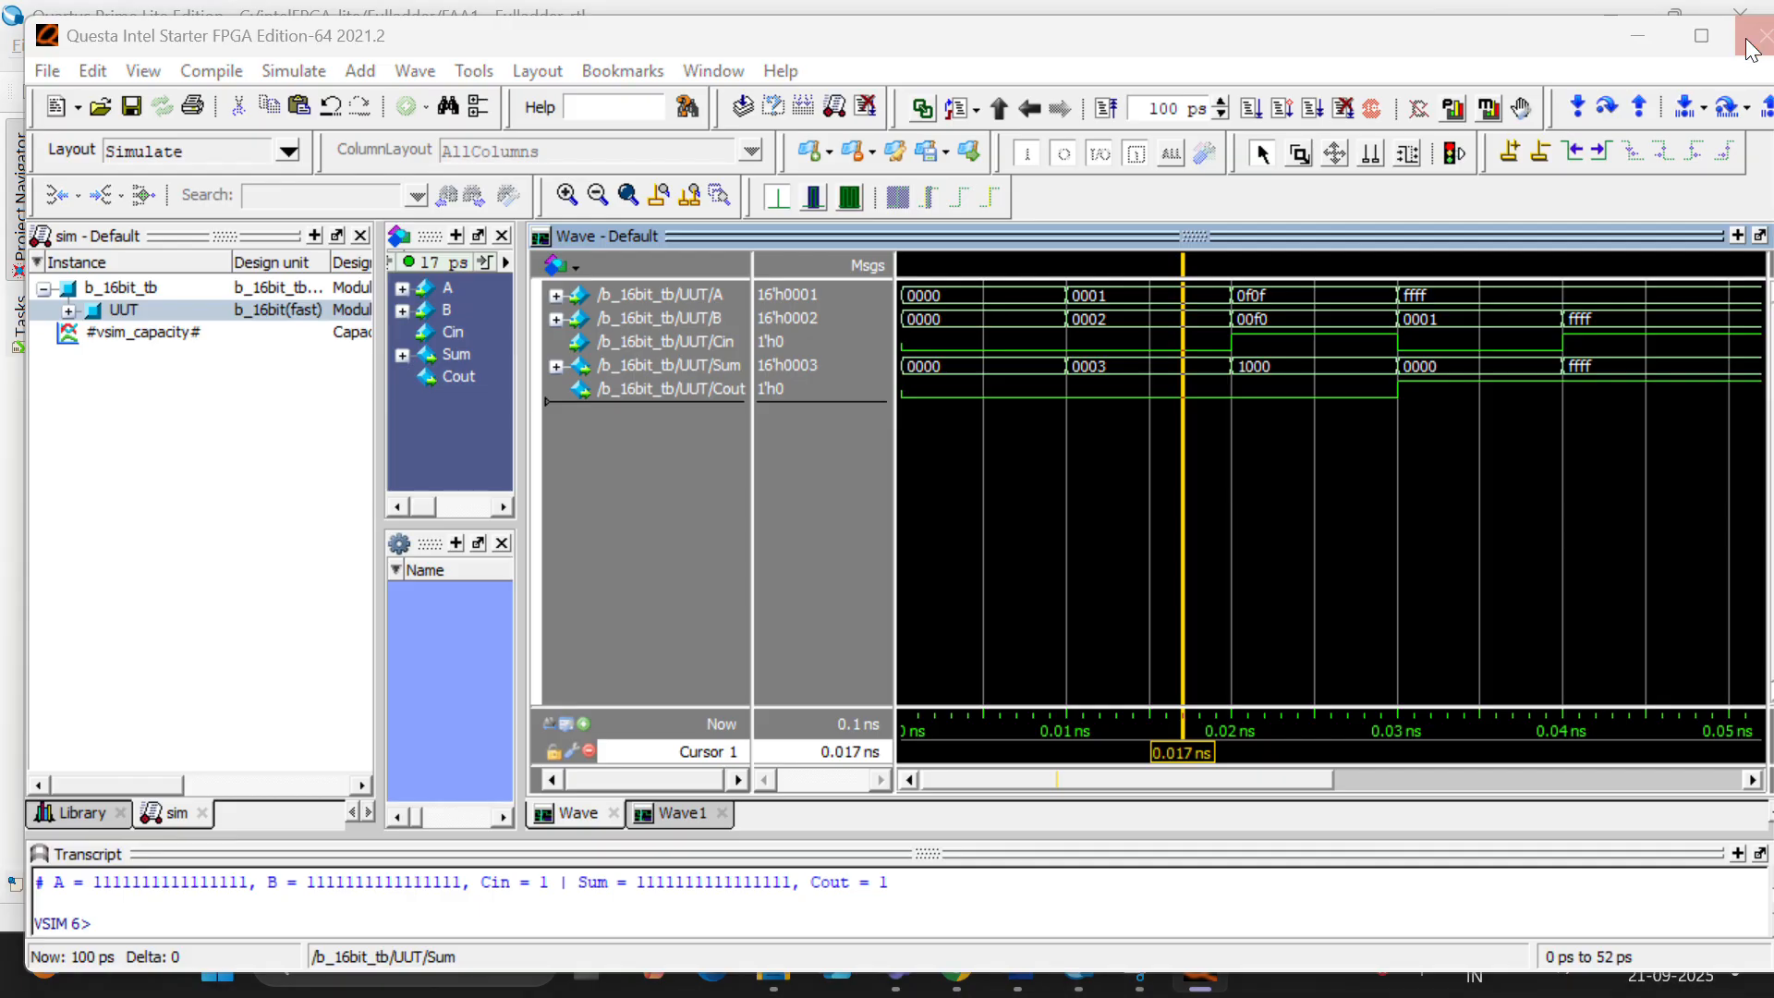
left_click(882, 580)
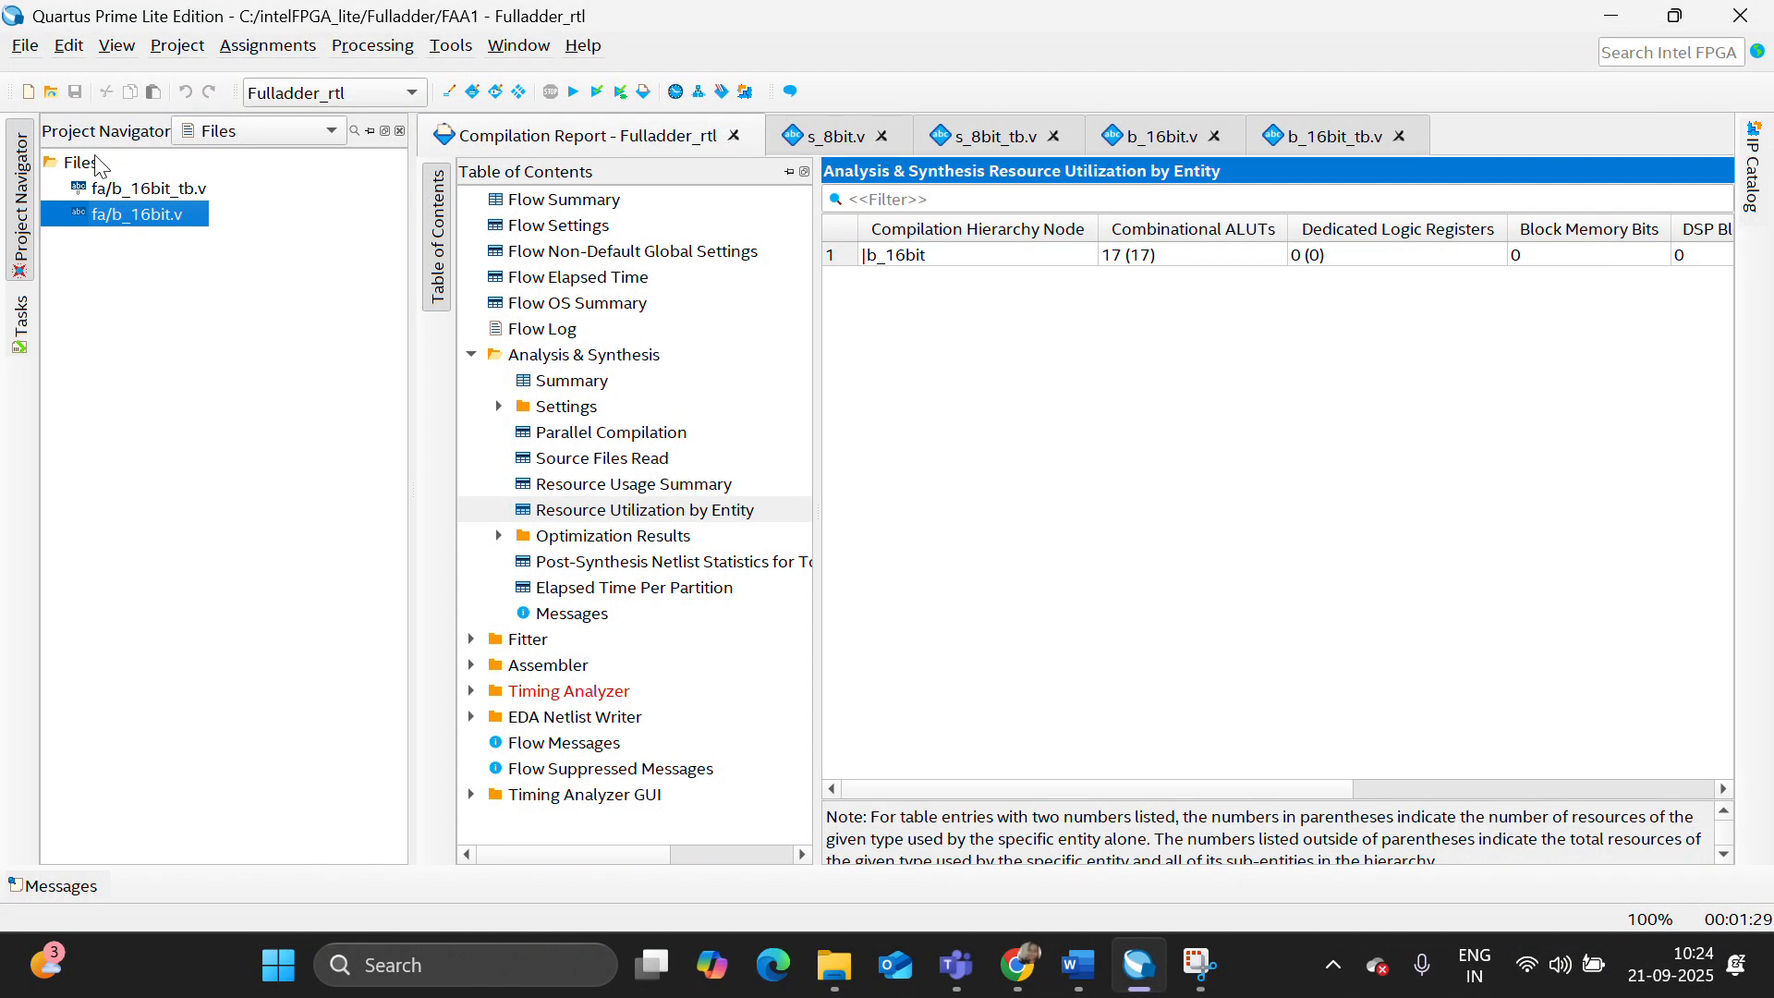
- Add s_16bit.v and s_16bit_tb.v from the fa folder to the Quartus project's design files
right_click(97, 163)
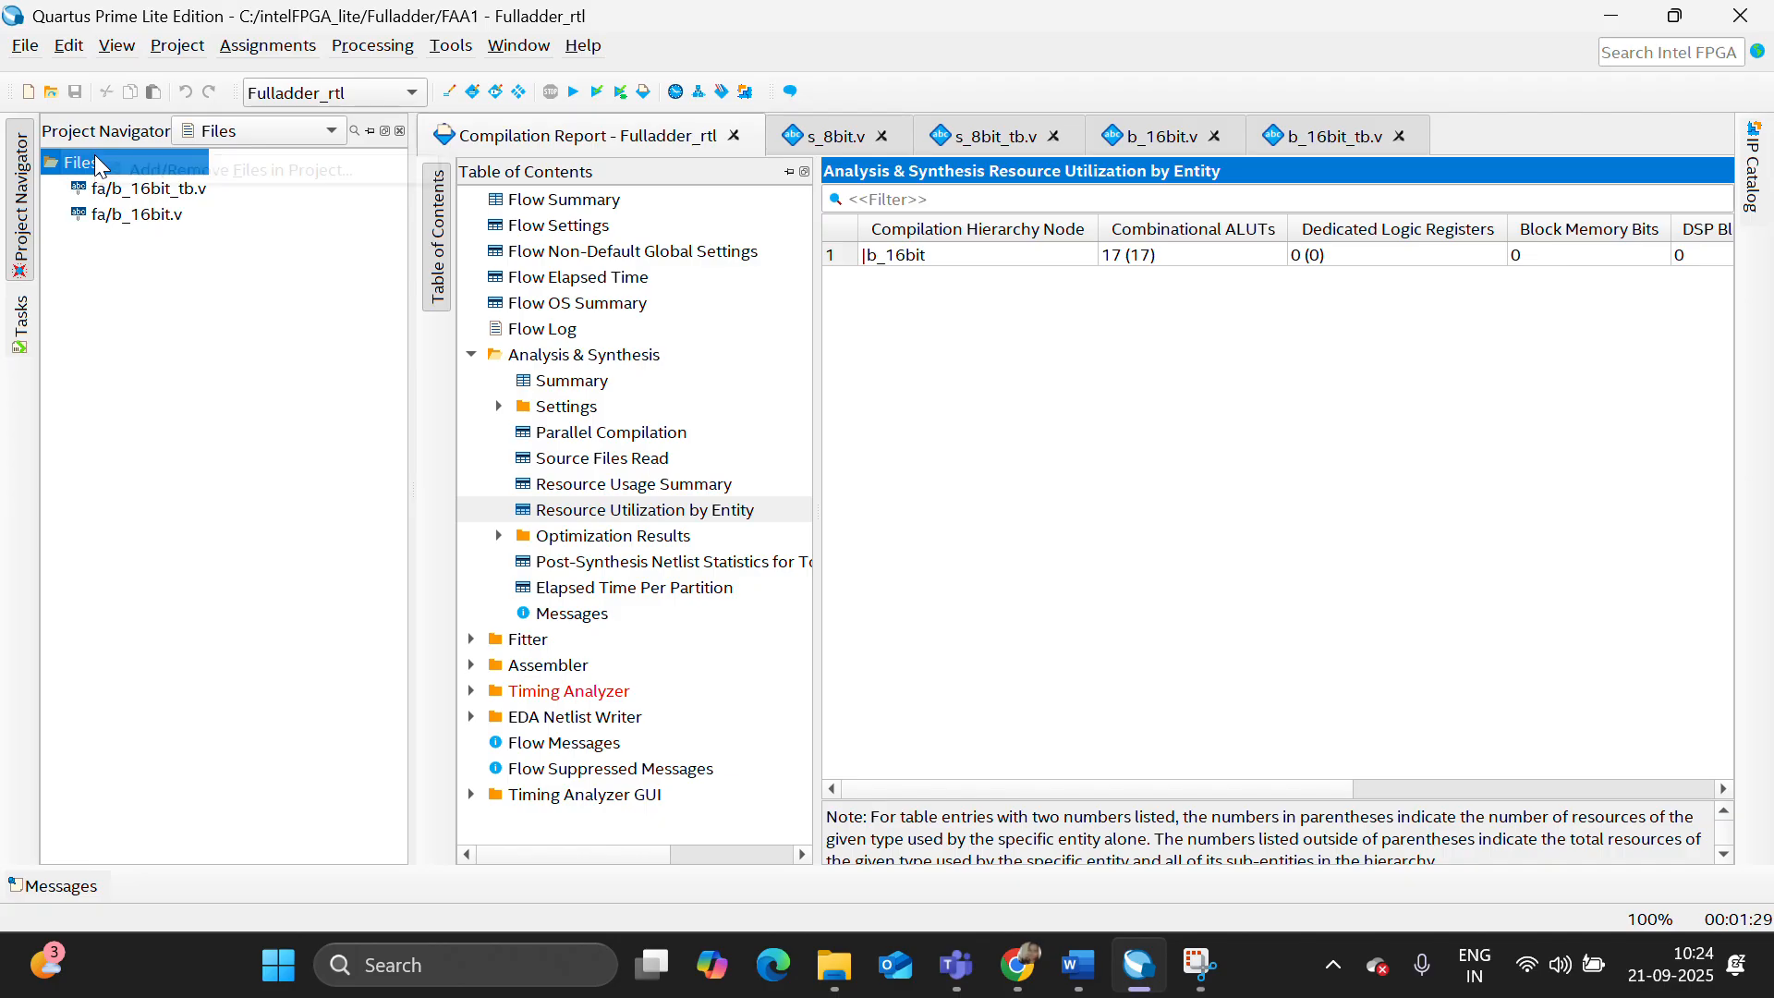
left_click(115, 172)
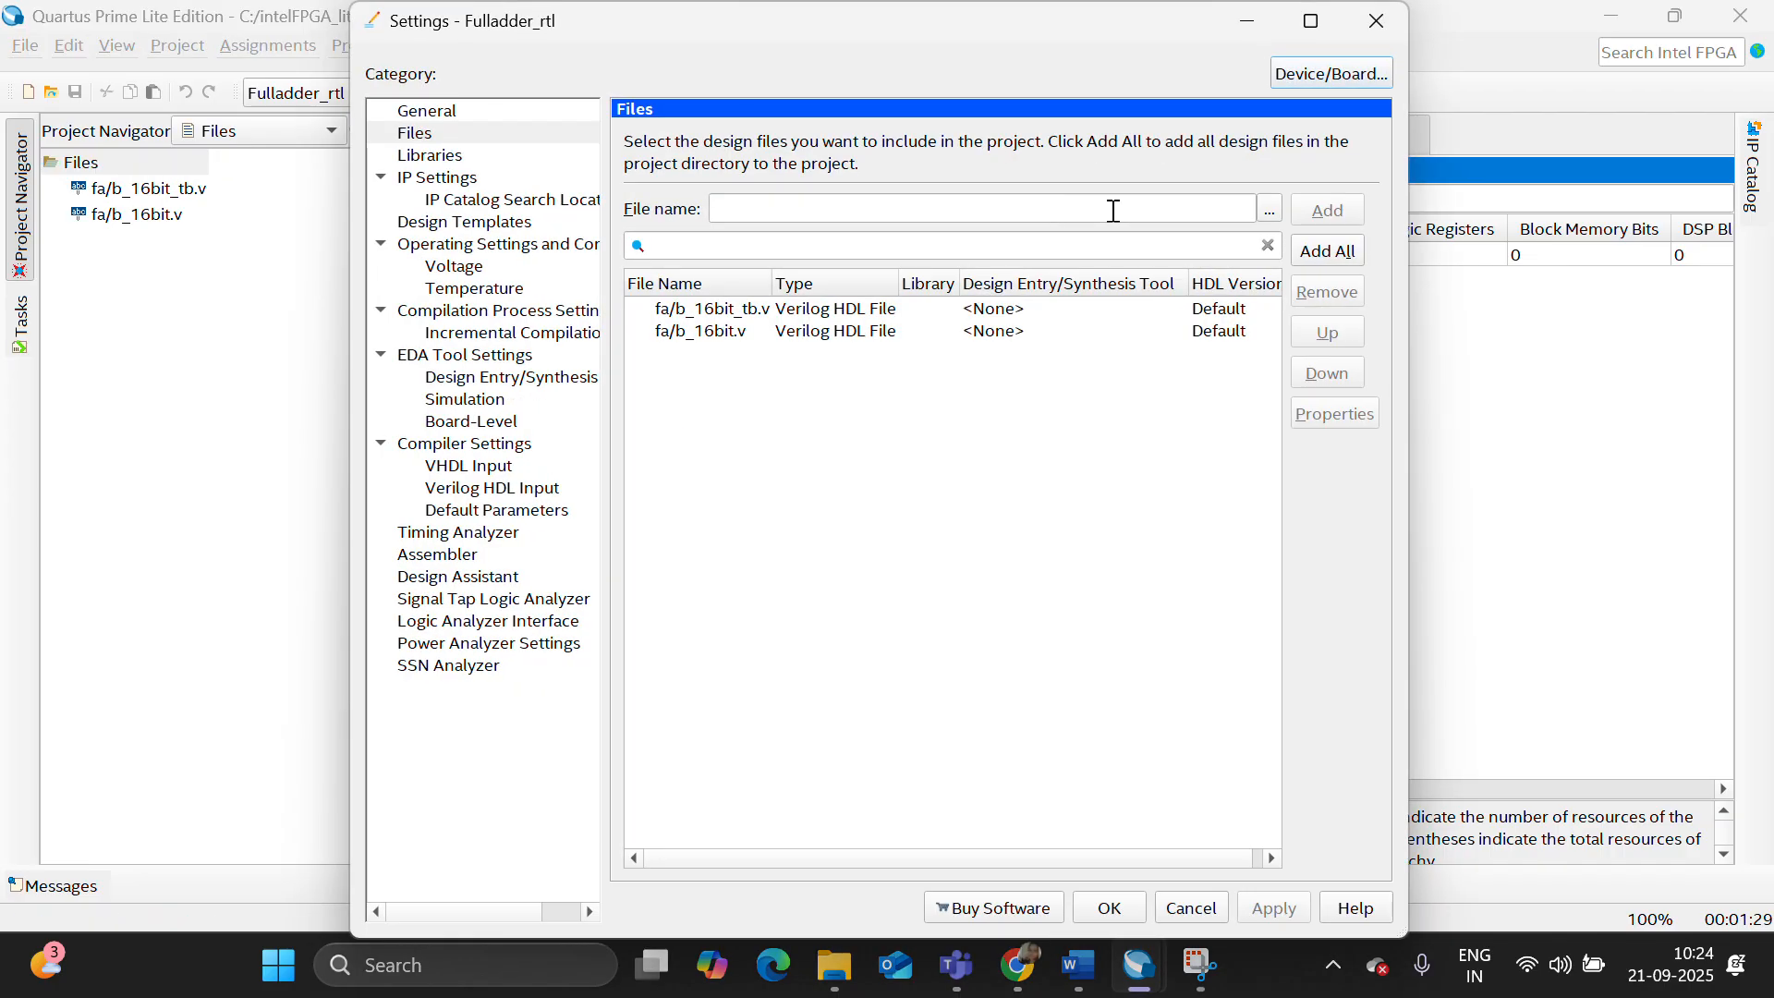
left_click(1268, 209)
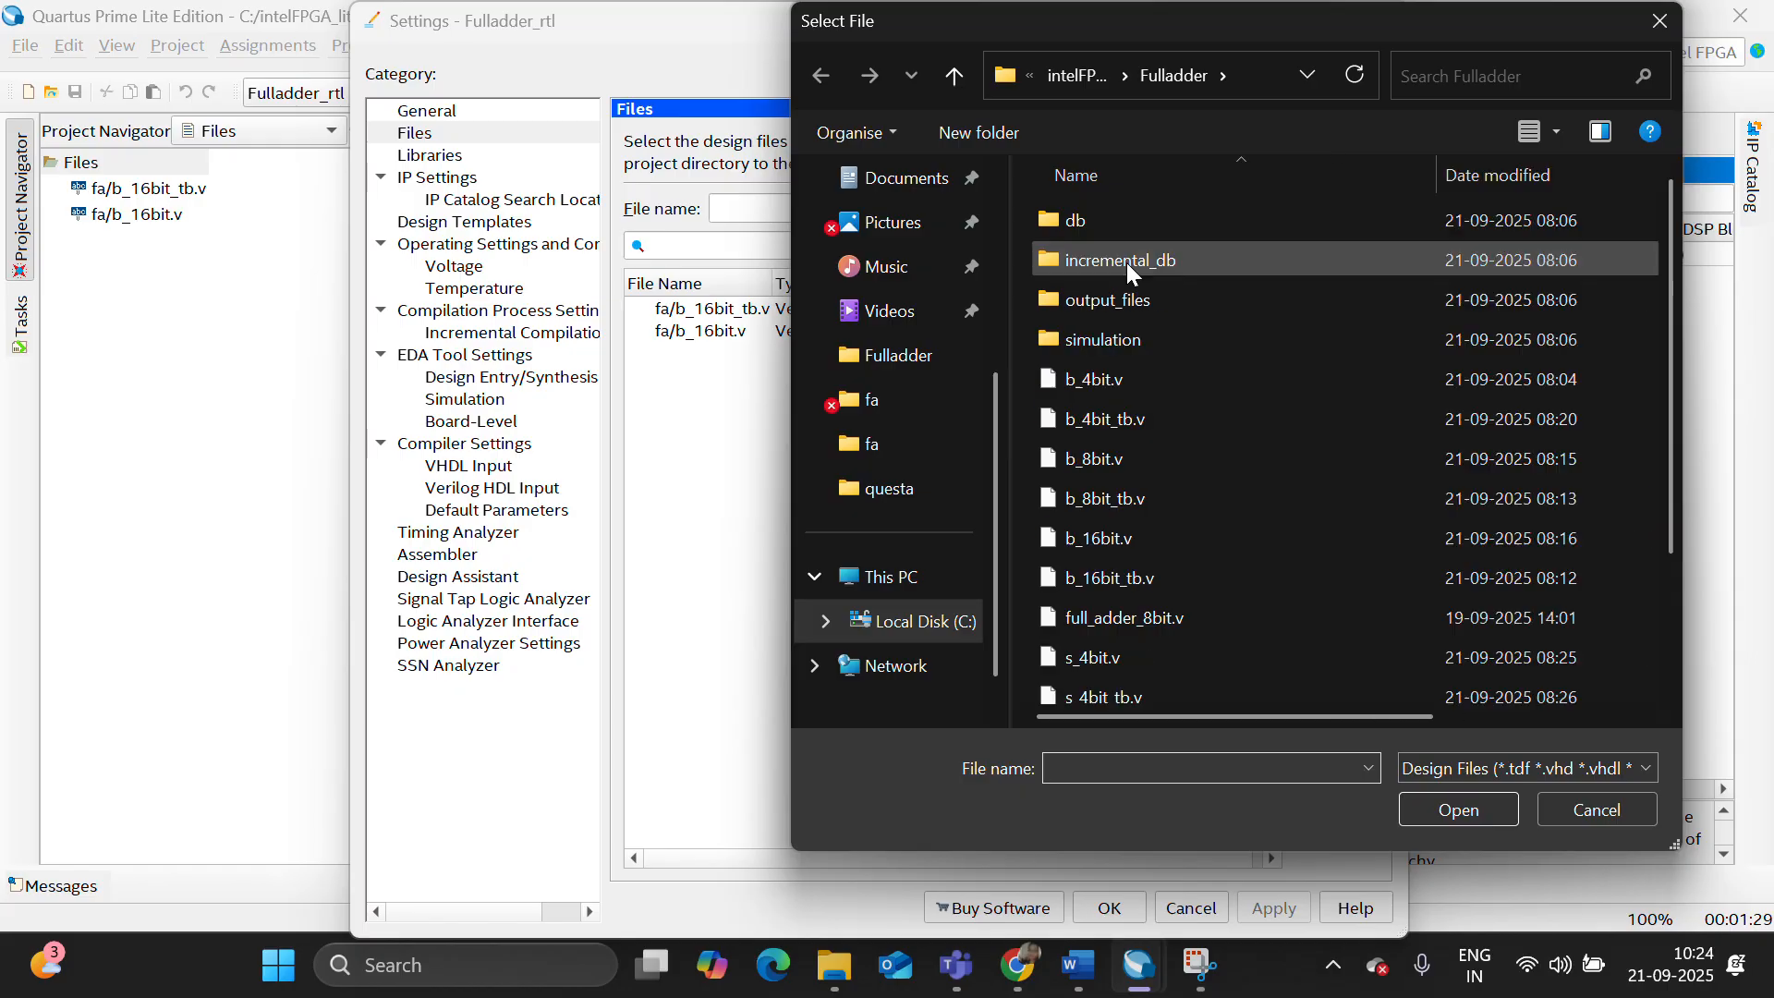
scroll(1212, 495, "down", 2)
left_click(1195, 648)
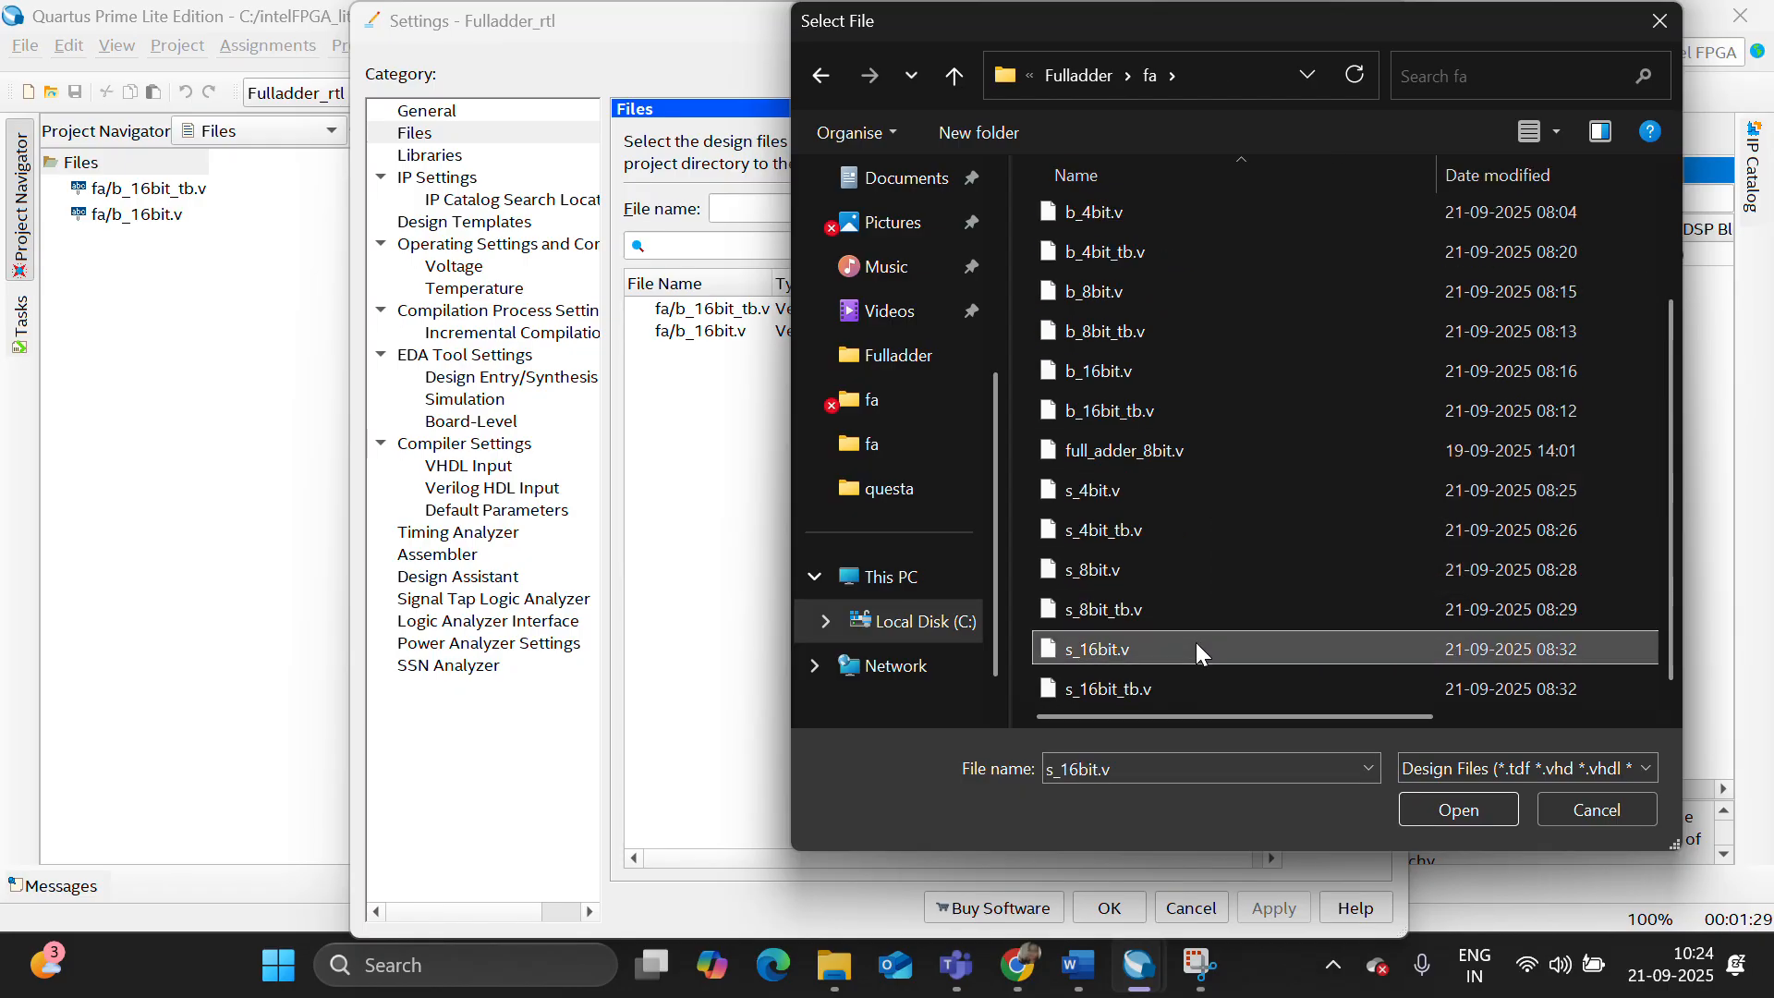
key("shift+Down")
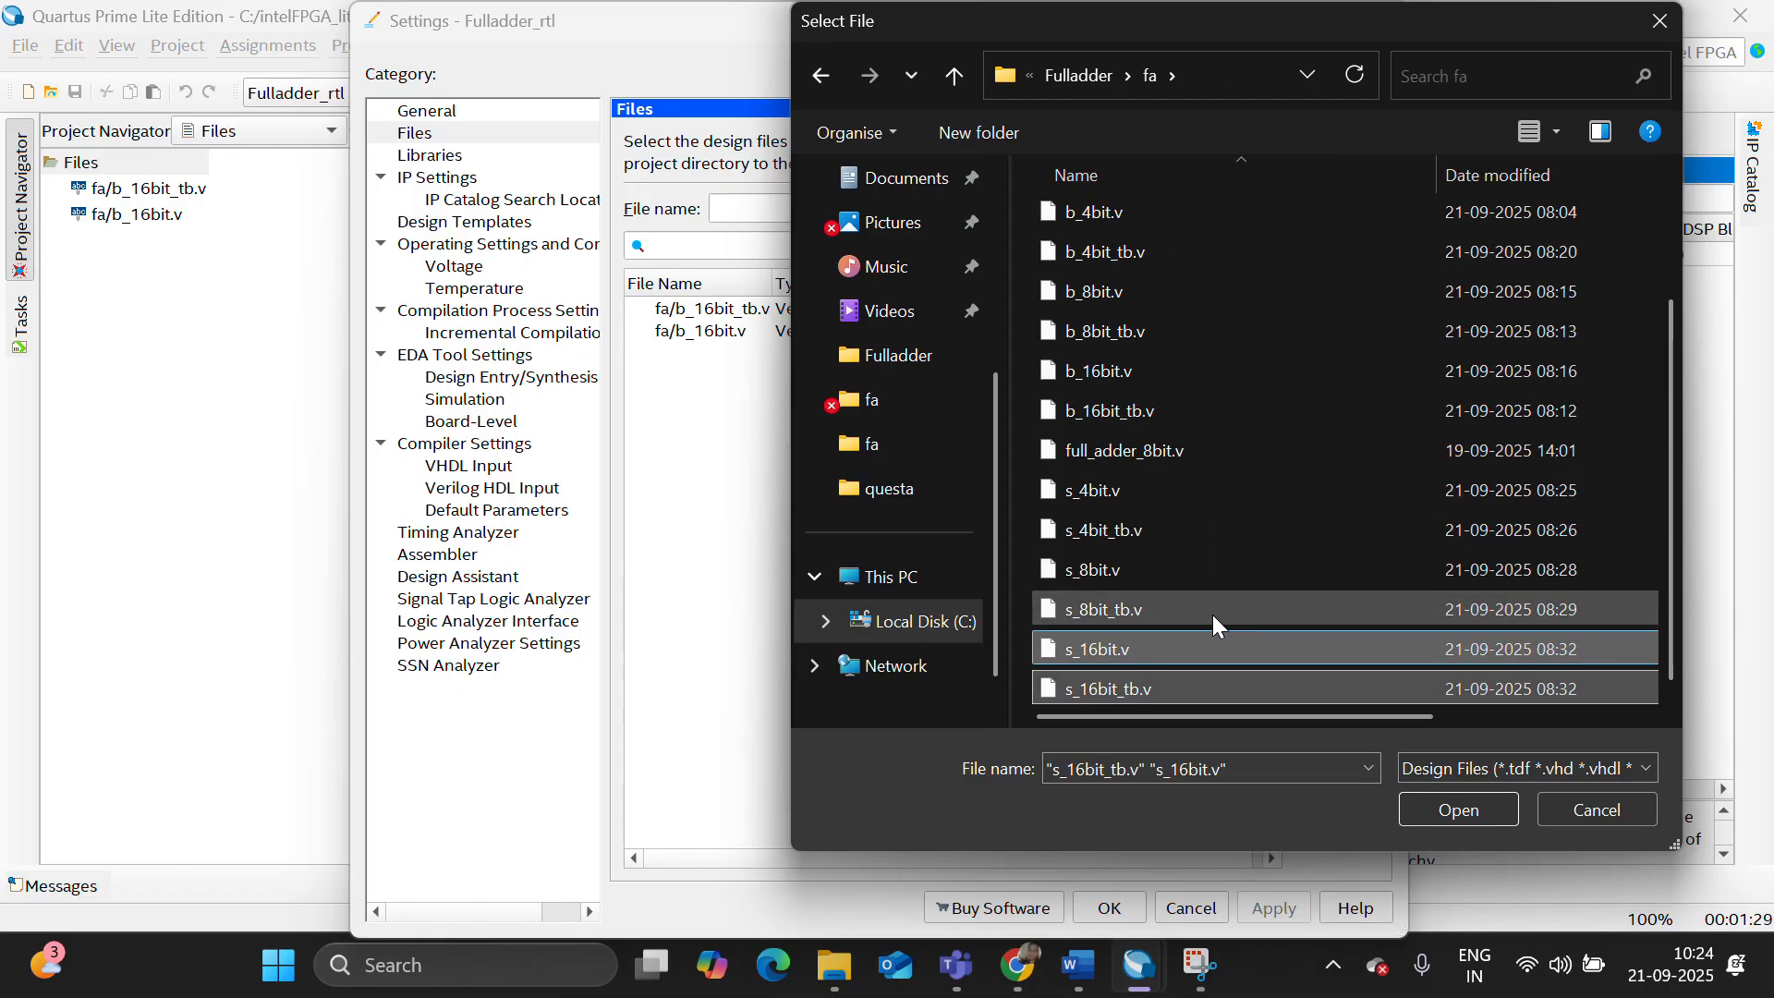
left_click(1459, 809)
- Remove b_16bit_tb.v and b_16bit.v from the project's design files and accept the settings
left_click(896, 356)
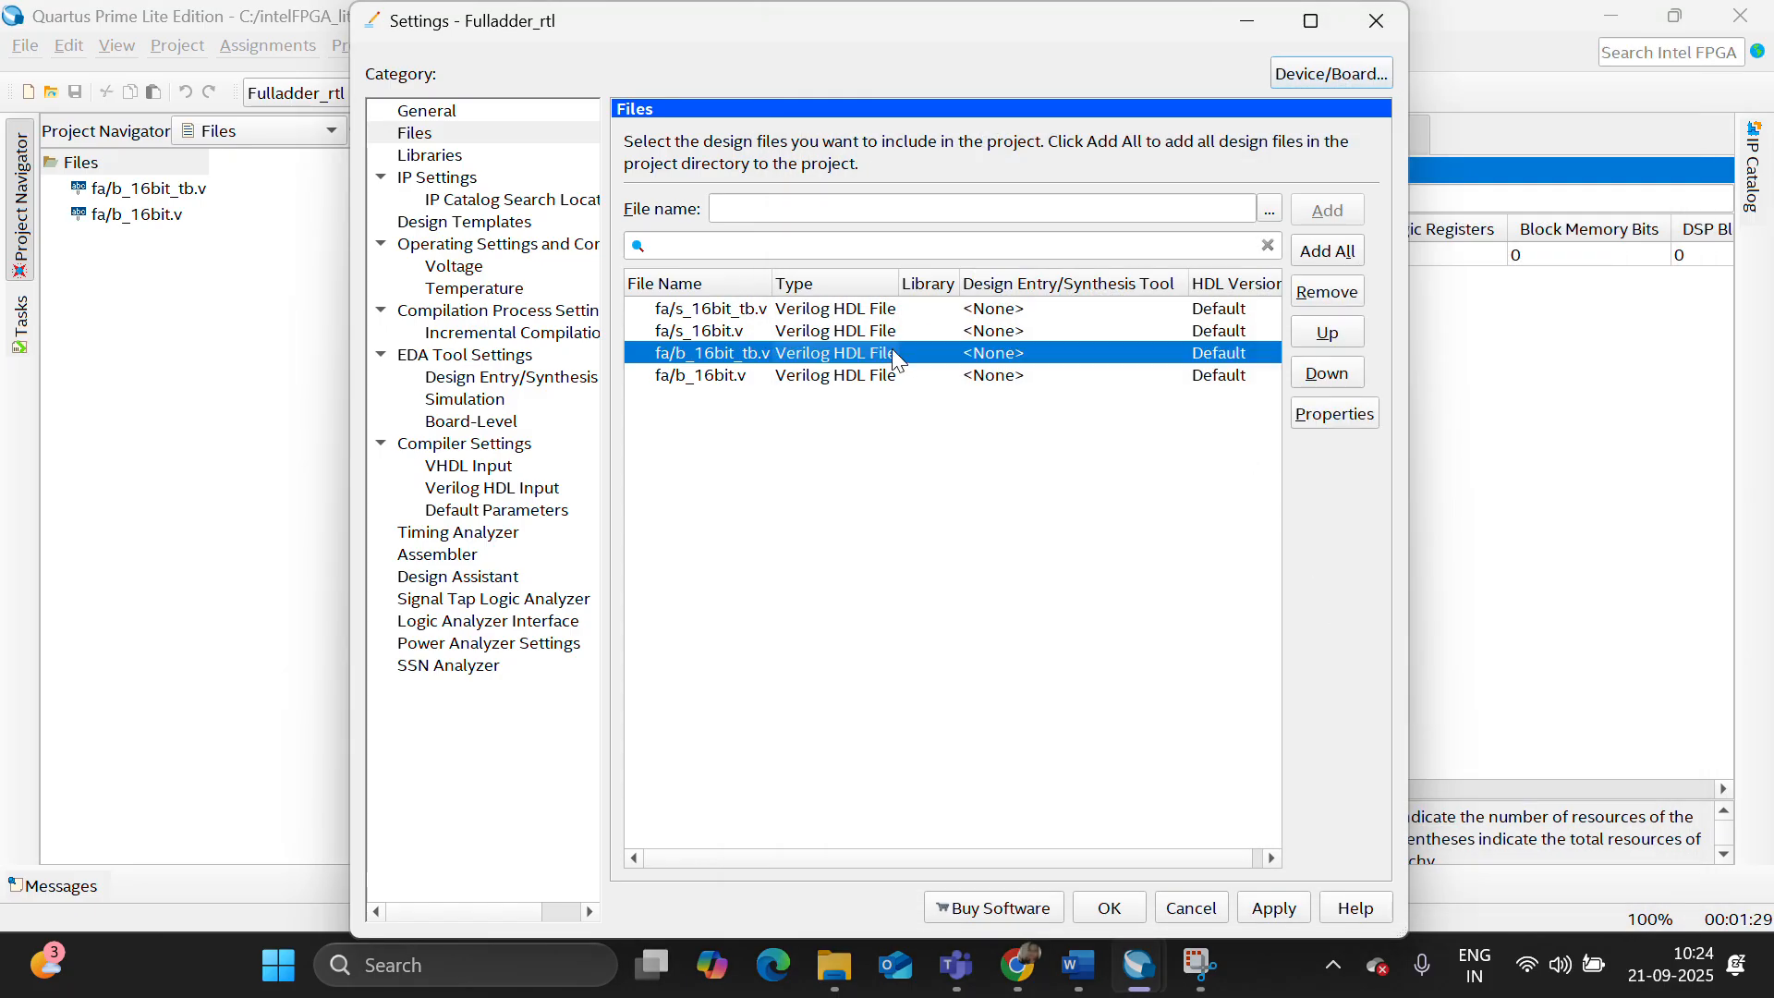
key("shift+Down")
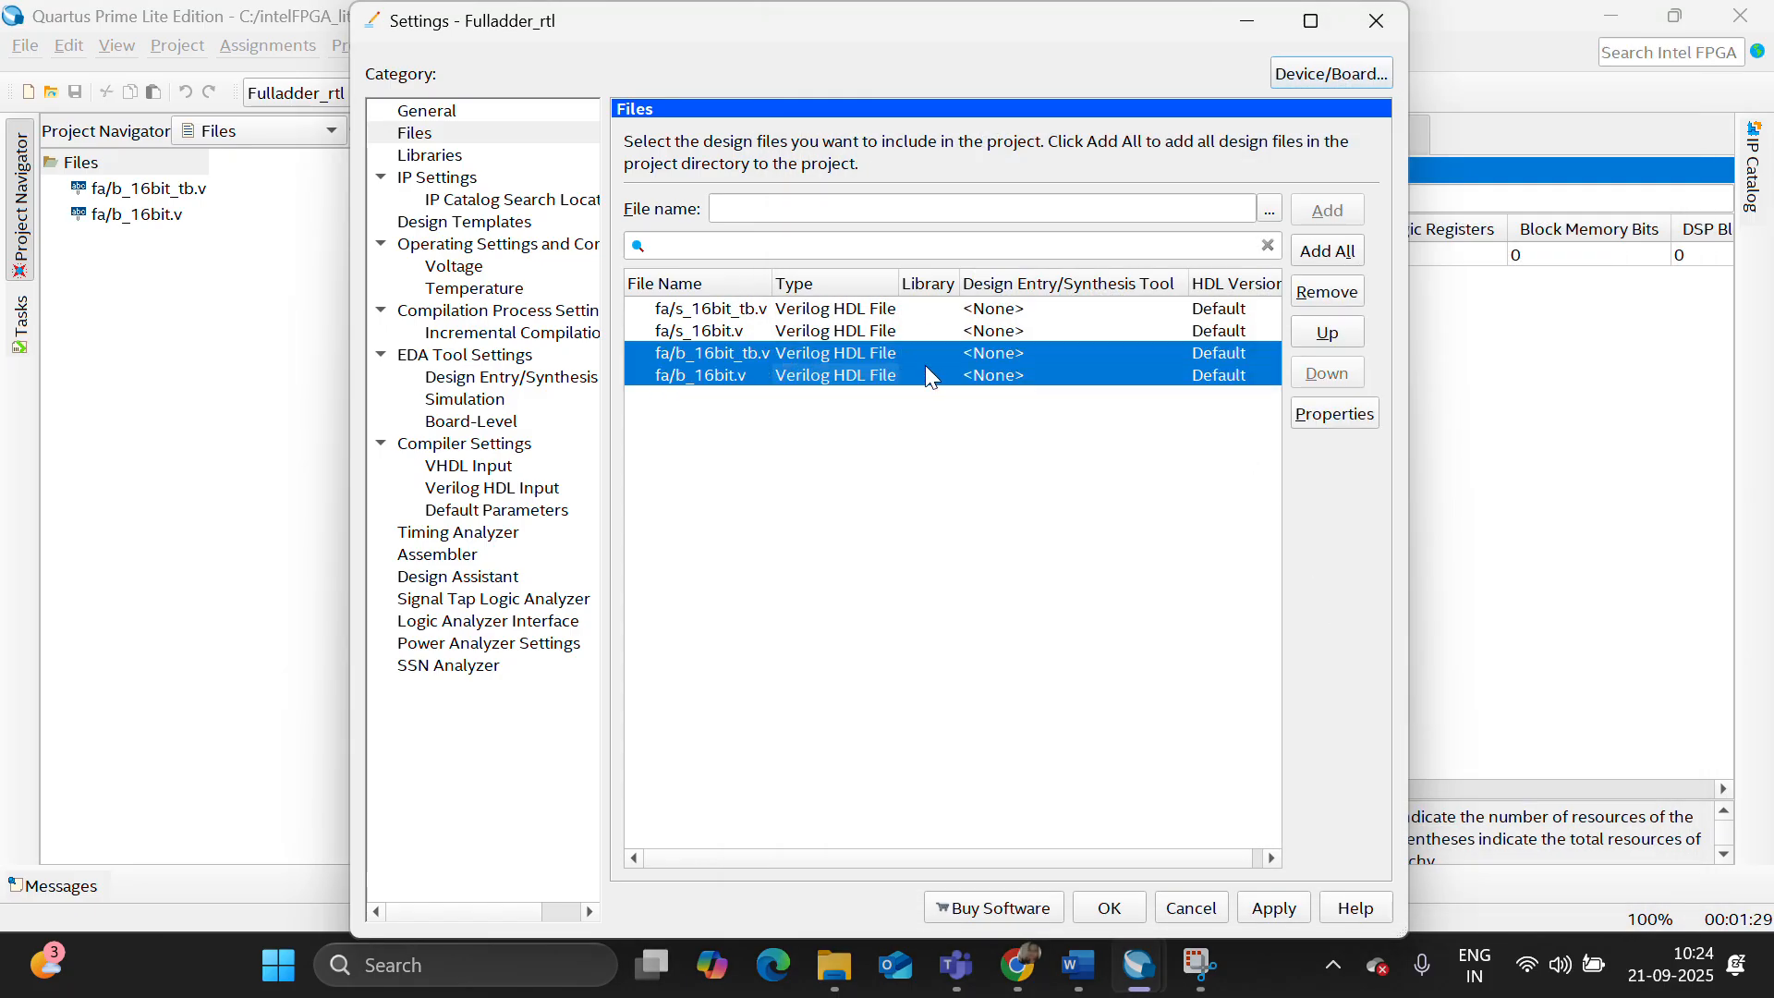
left_click(1330, 294)
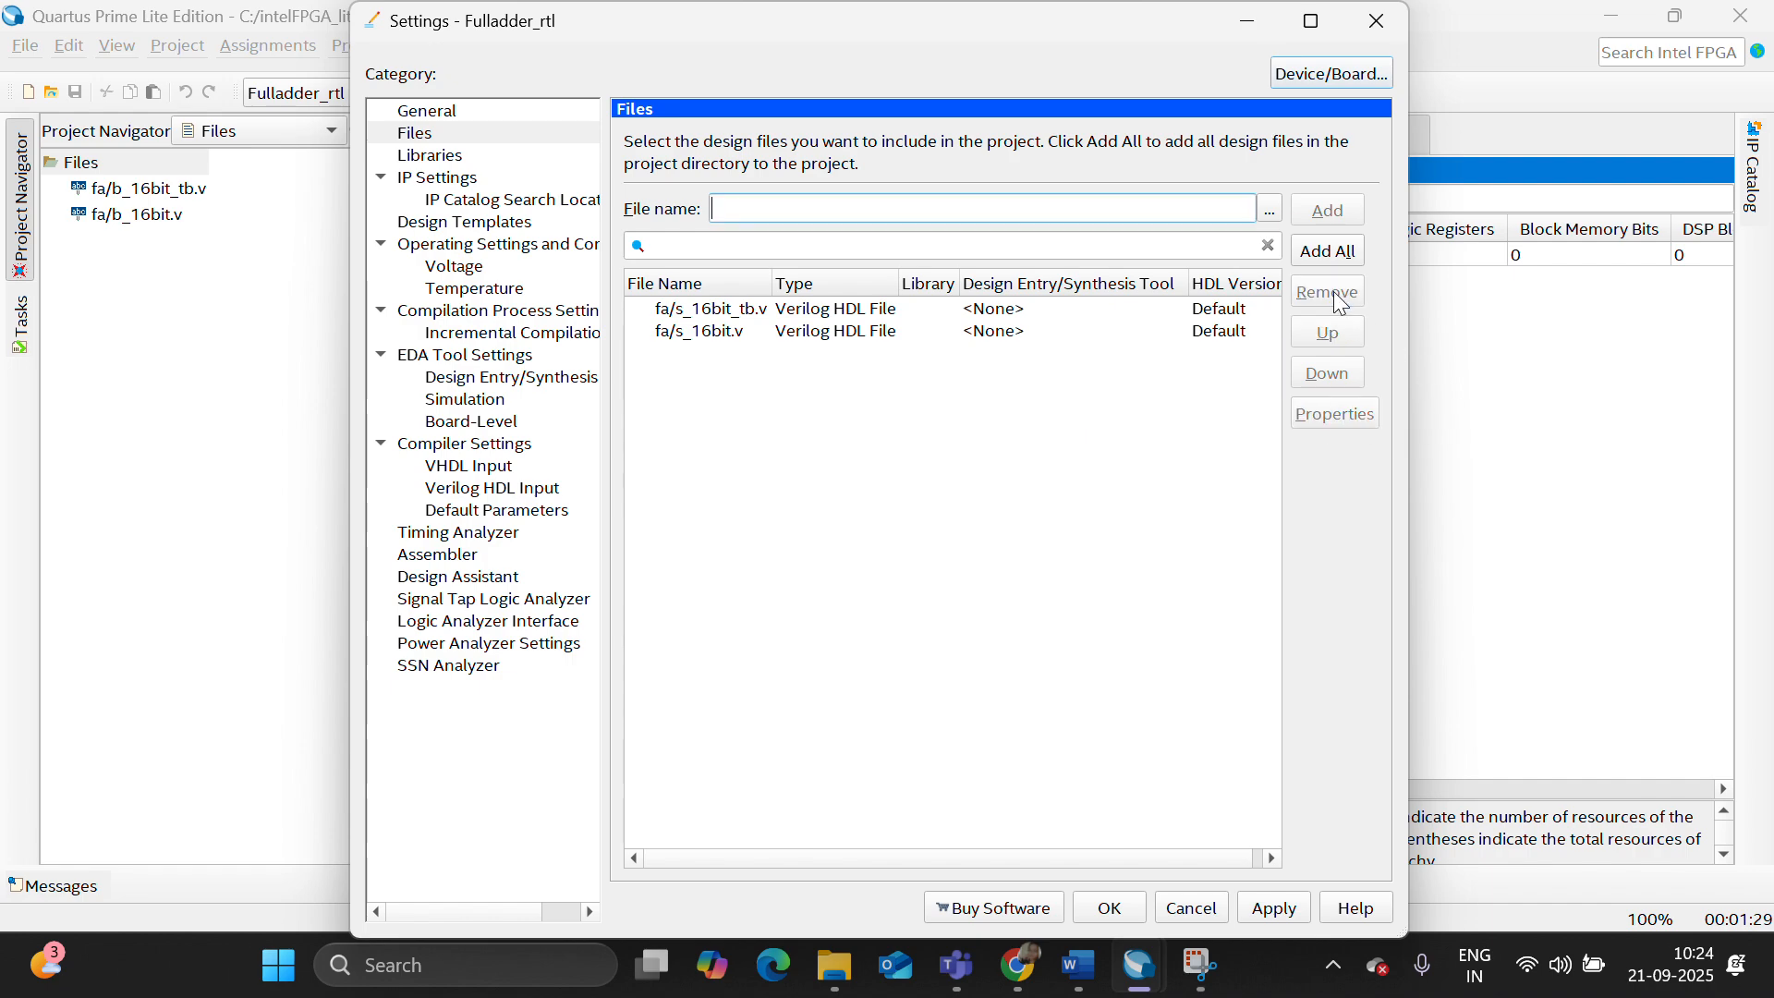
left_click(1132, 903)
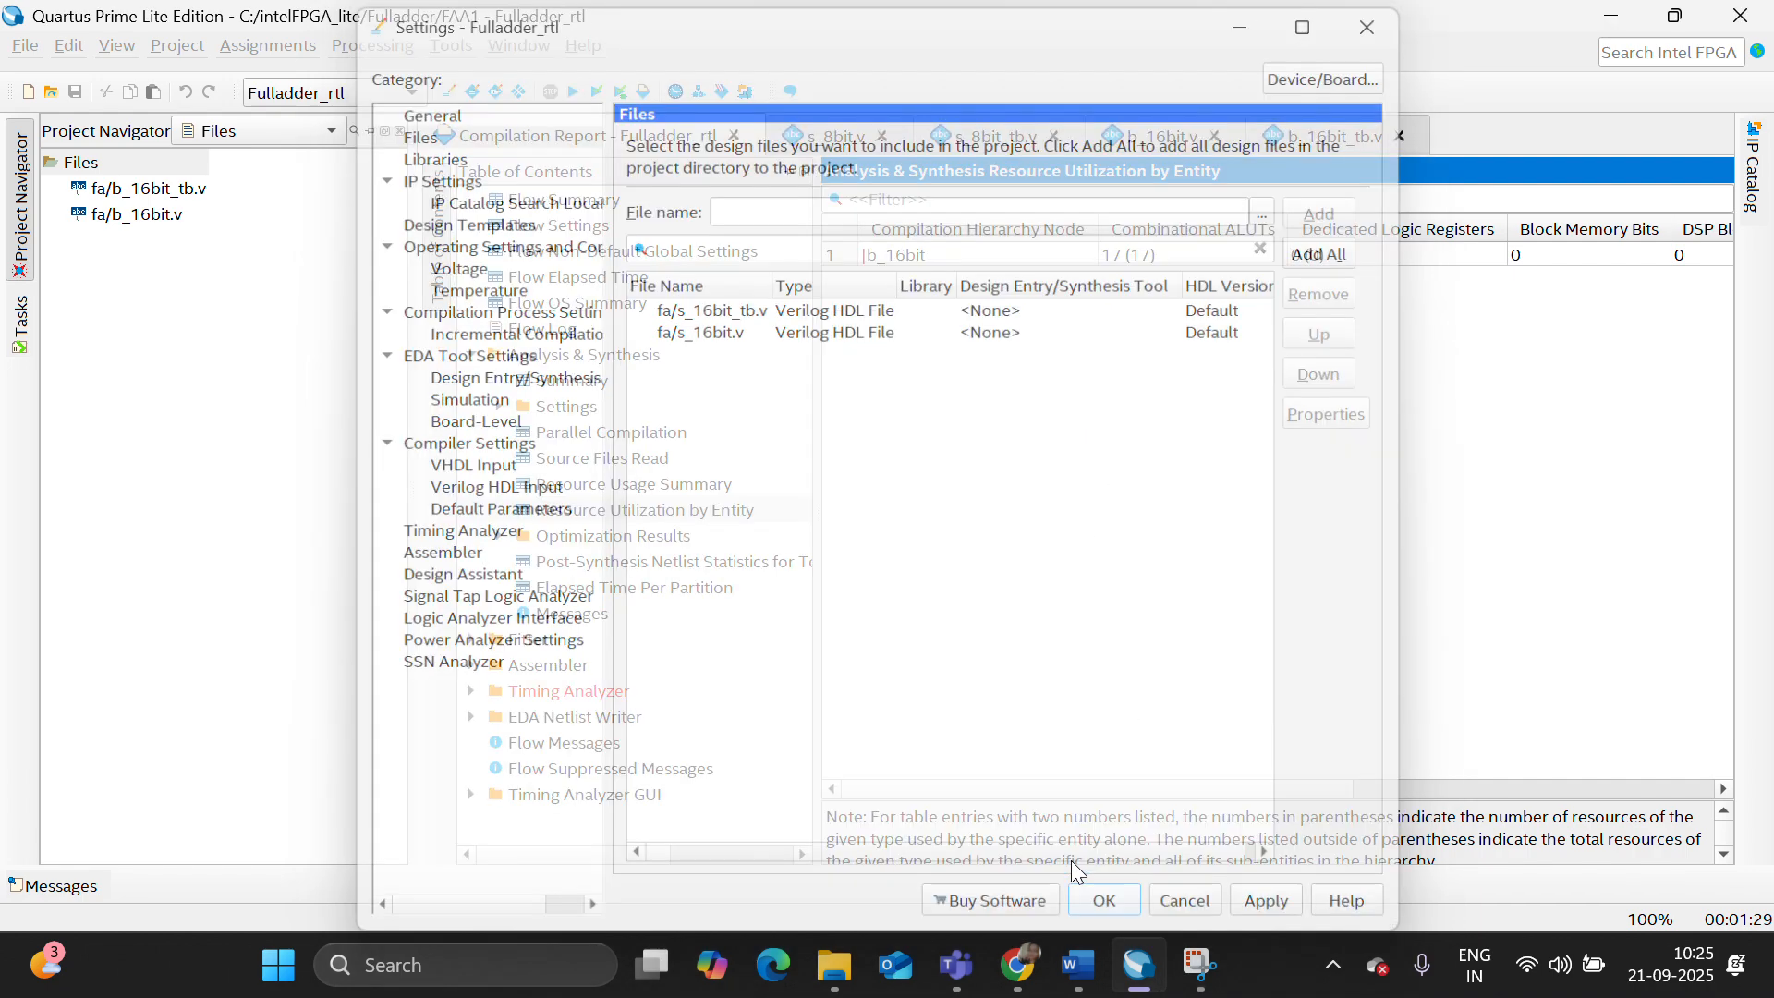
- Set s_16bit.v as the top-level entity and start a full compilation
right_click(129, 212)
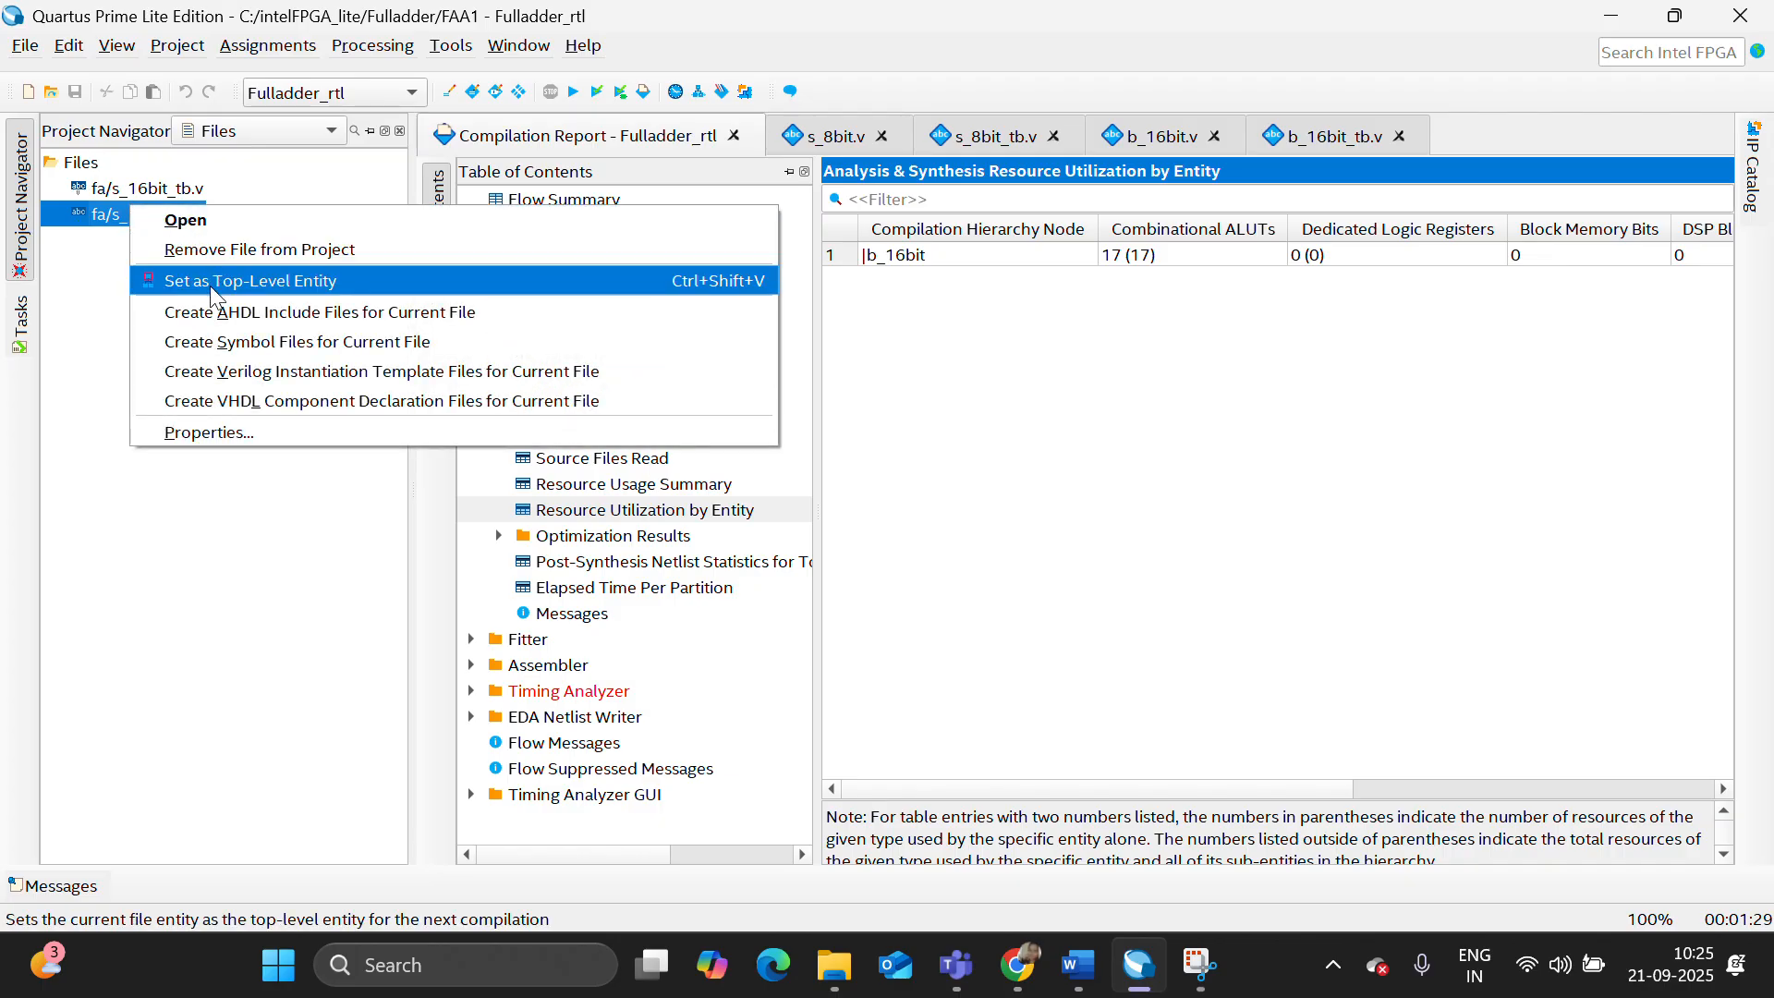
left_click(249, 280)
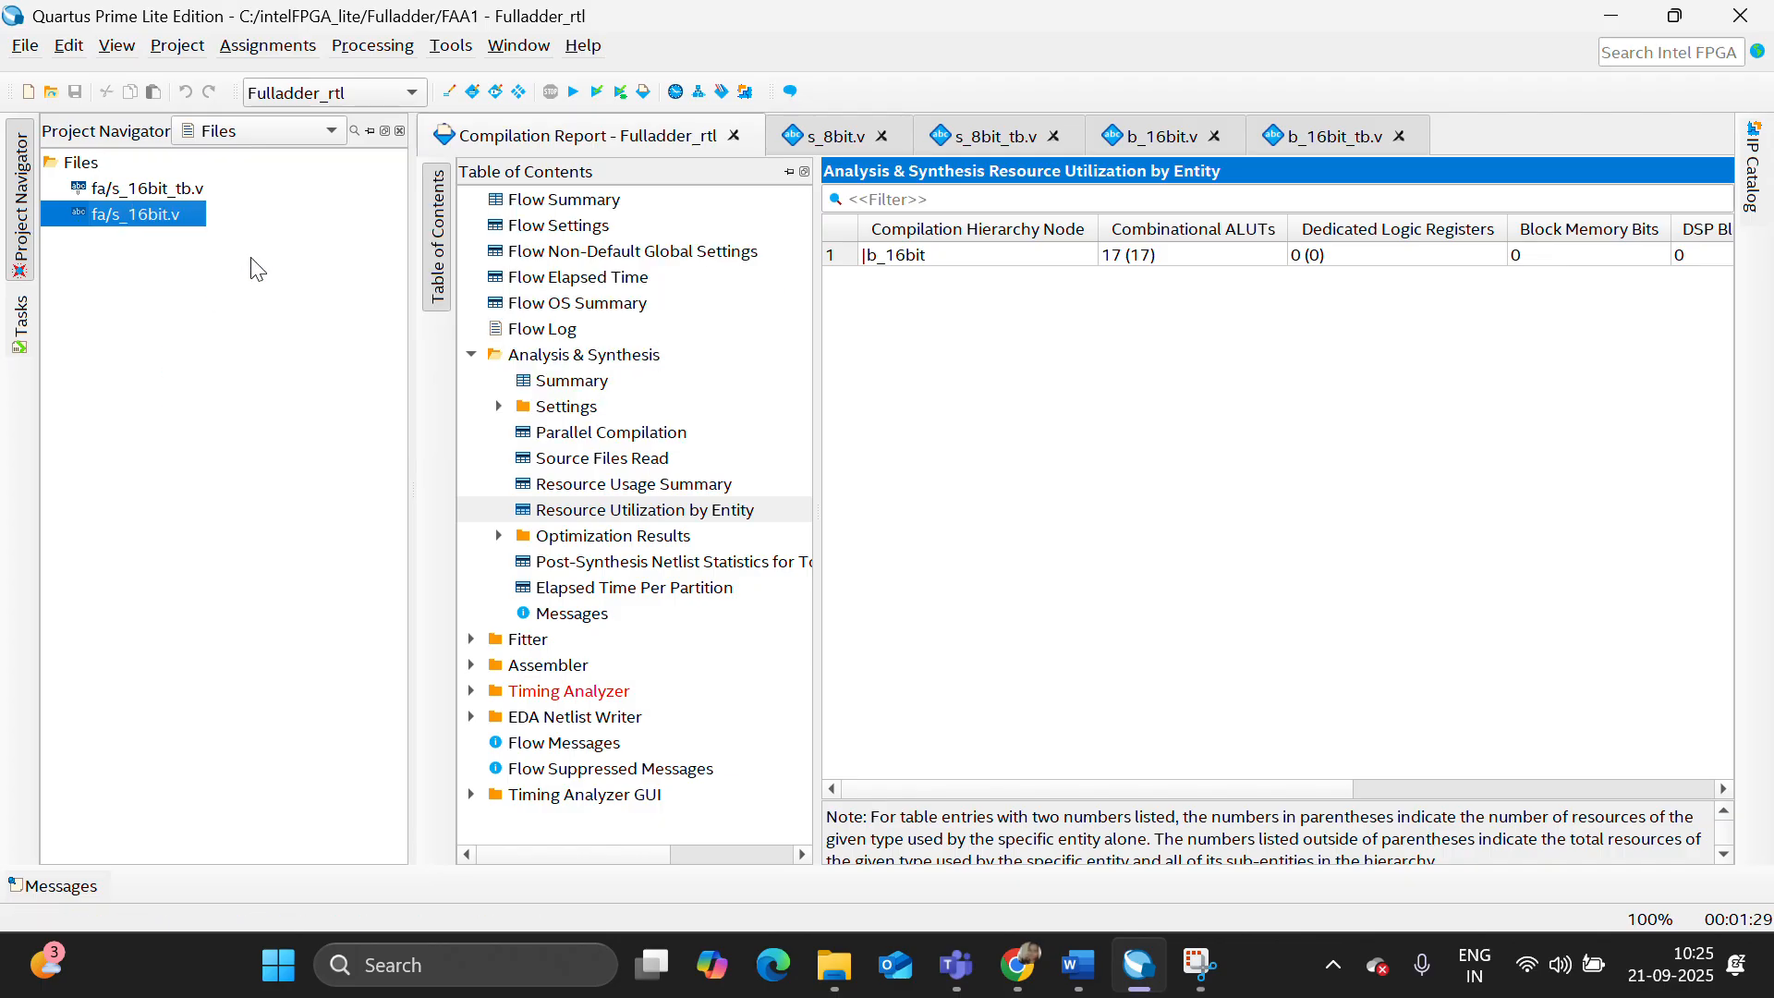
left_click(579, 94)
- Open s_16bit.v in the editor and close the s_8bit and b_16bit source and testbench files
double_click(175, 220)
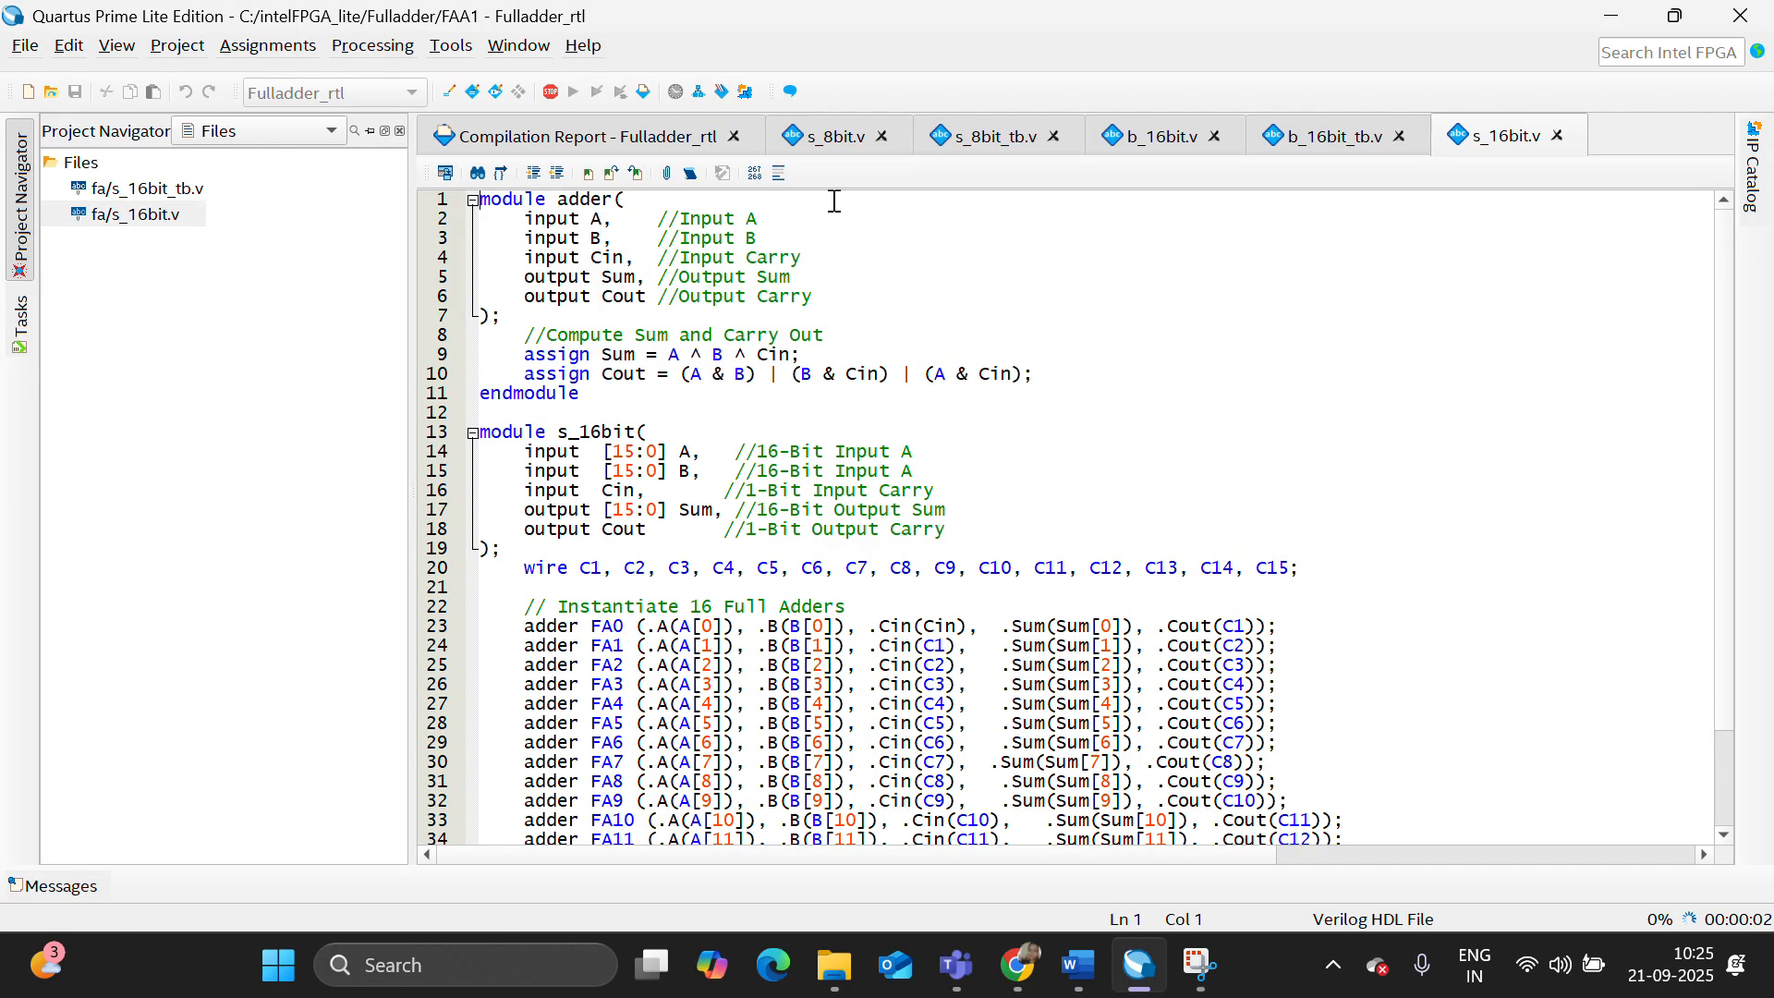
left_click(1054, 137)
left_click(1054, 137)
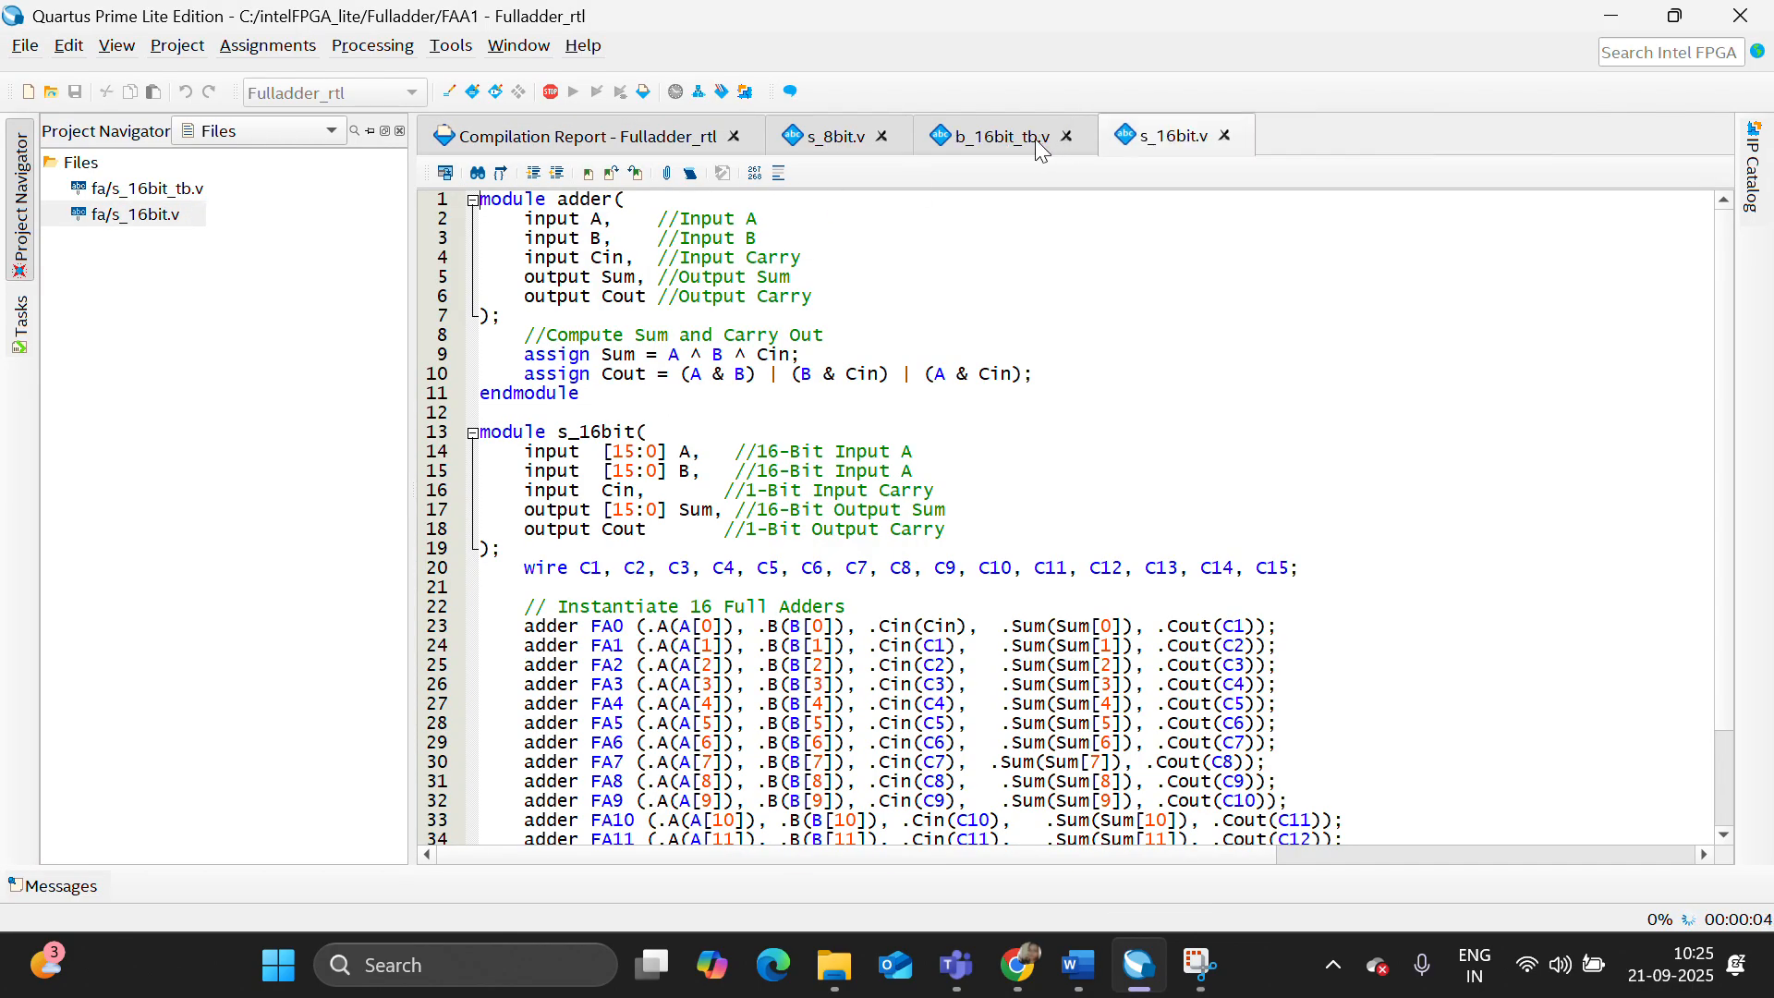
left_click(1054, 137)
left_click(884, 137)
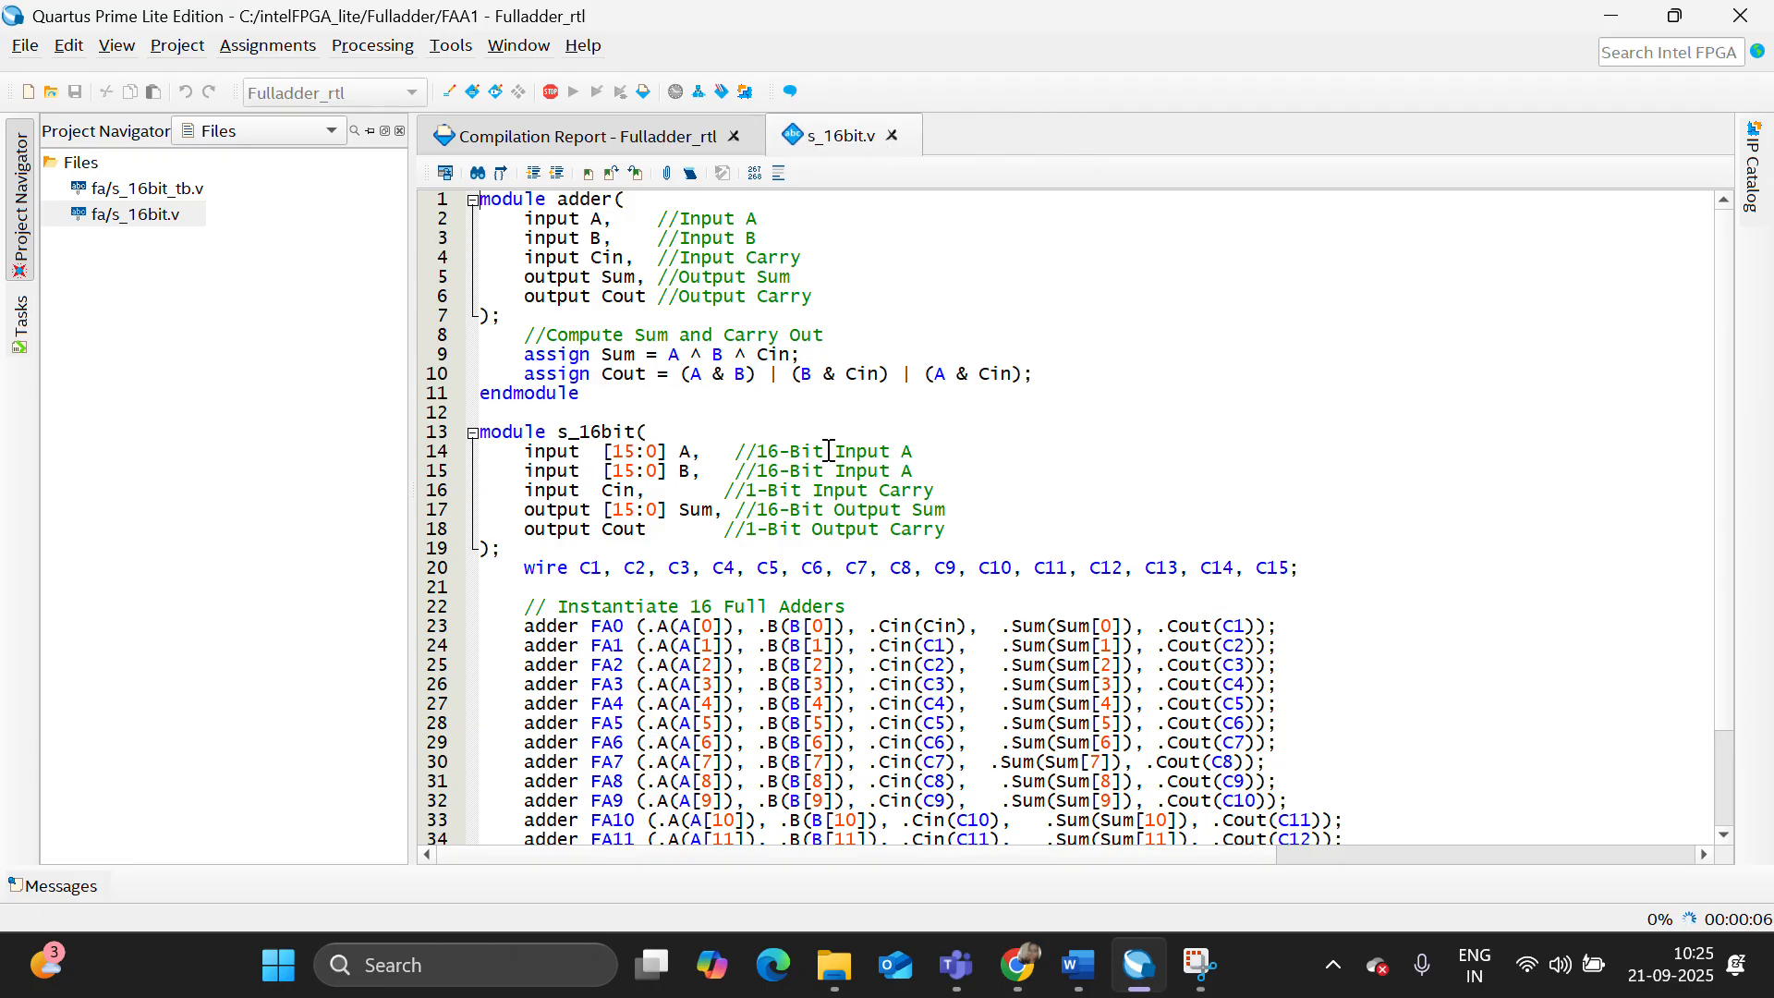
- Review the structural 16-bit adder code in s_16bit.v and the test cases in s_16bit_tb.v
scroll(830, 451, "down", 2)
scroll(830, 450, "up", 2)
left_click(169, 195)
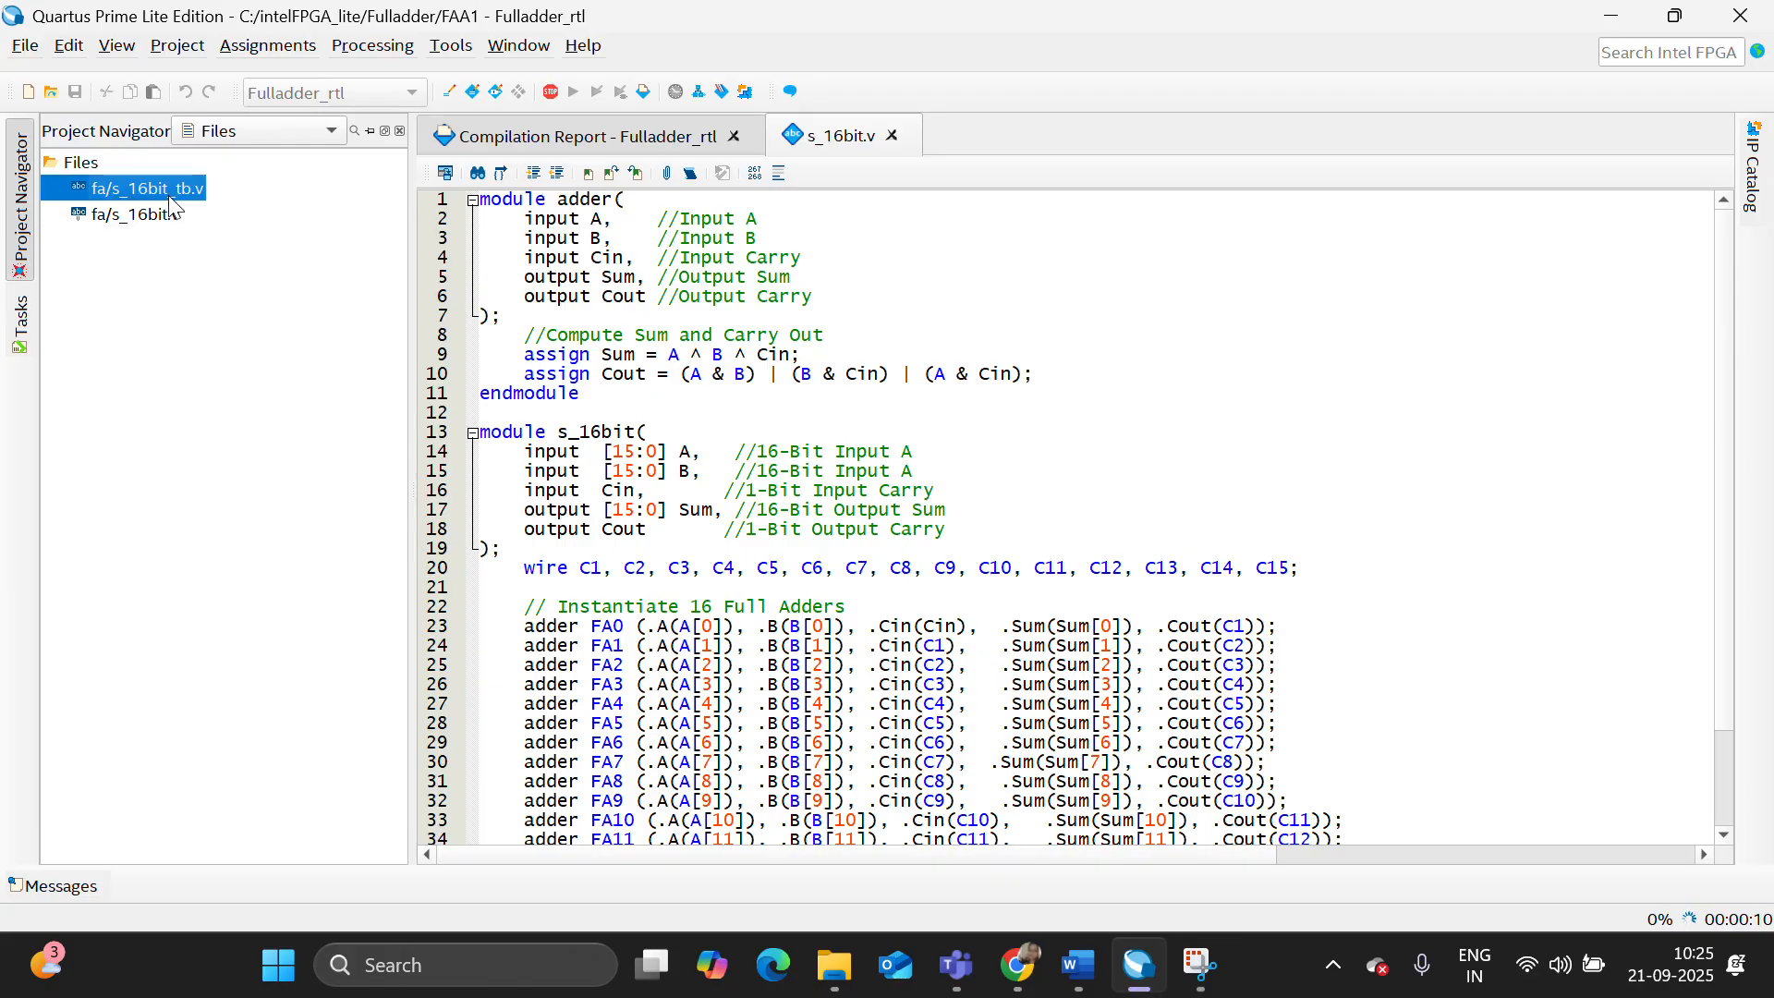
double_click(170, 198)
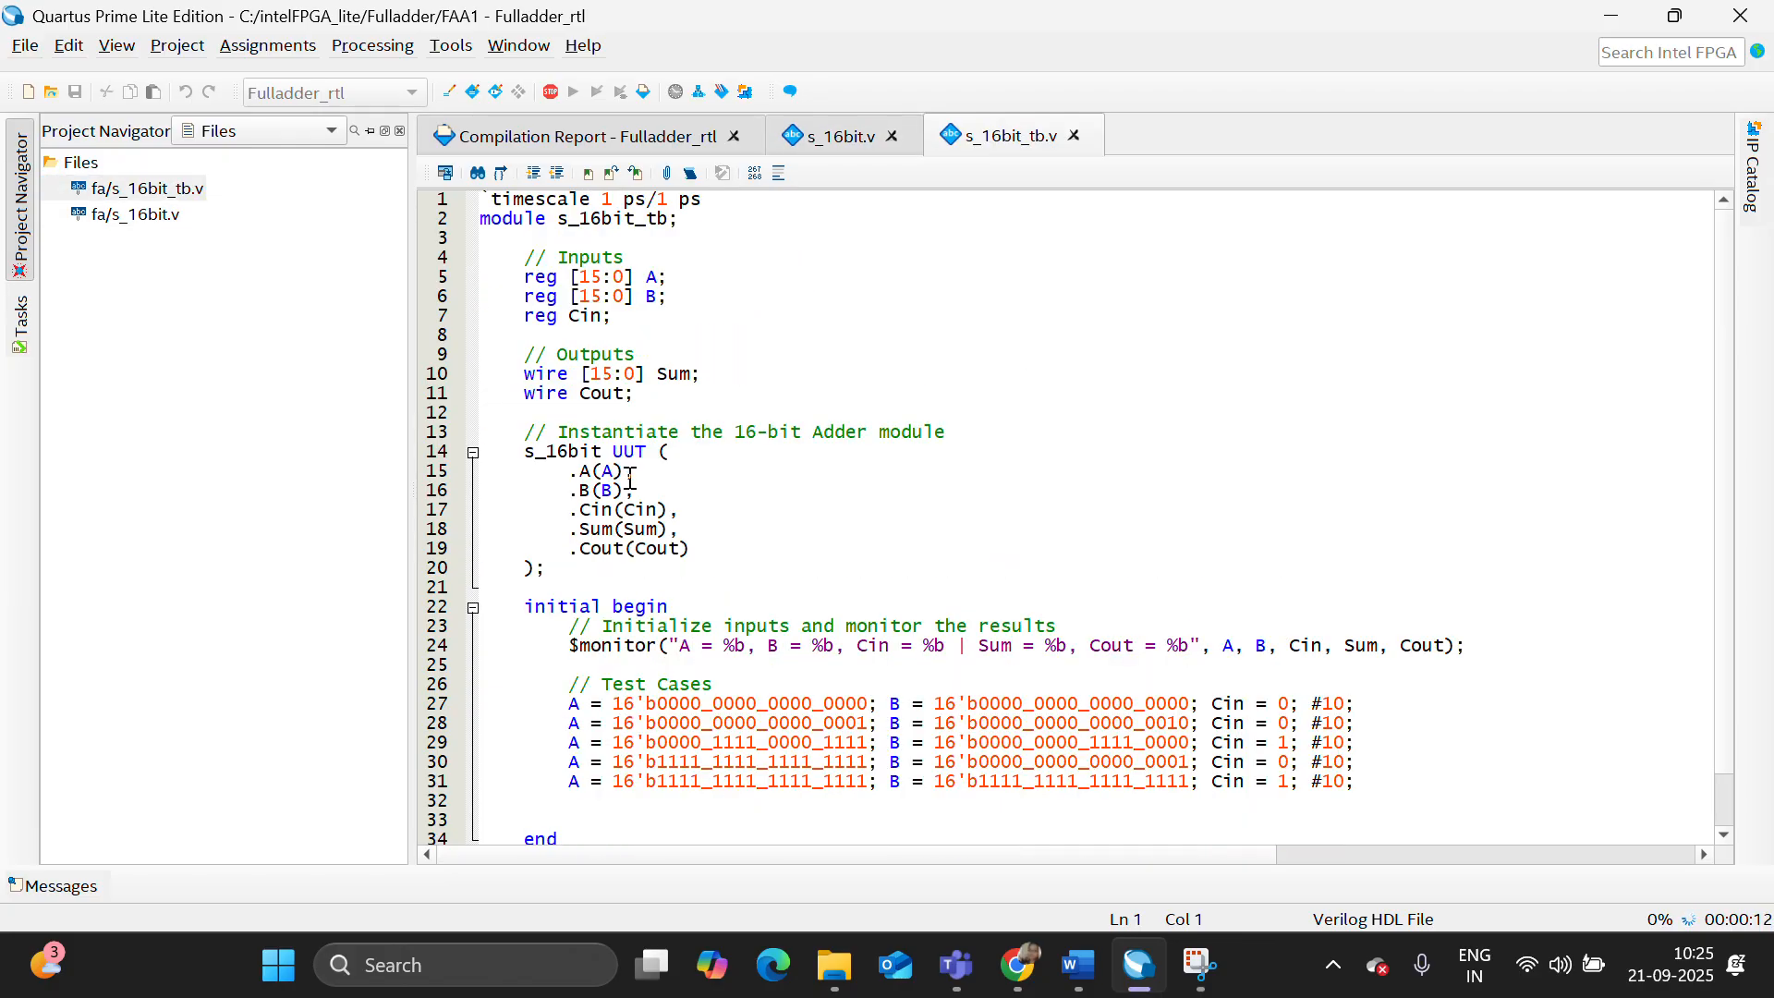
- Check the Analysis & Synthesis resource utilization by entity for s_16bit in the compilation report
left_click(519, 138)
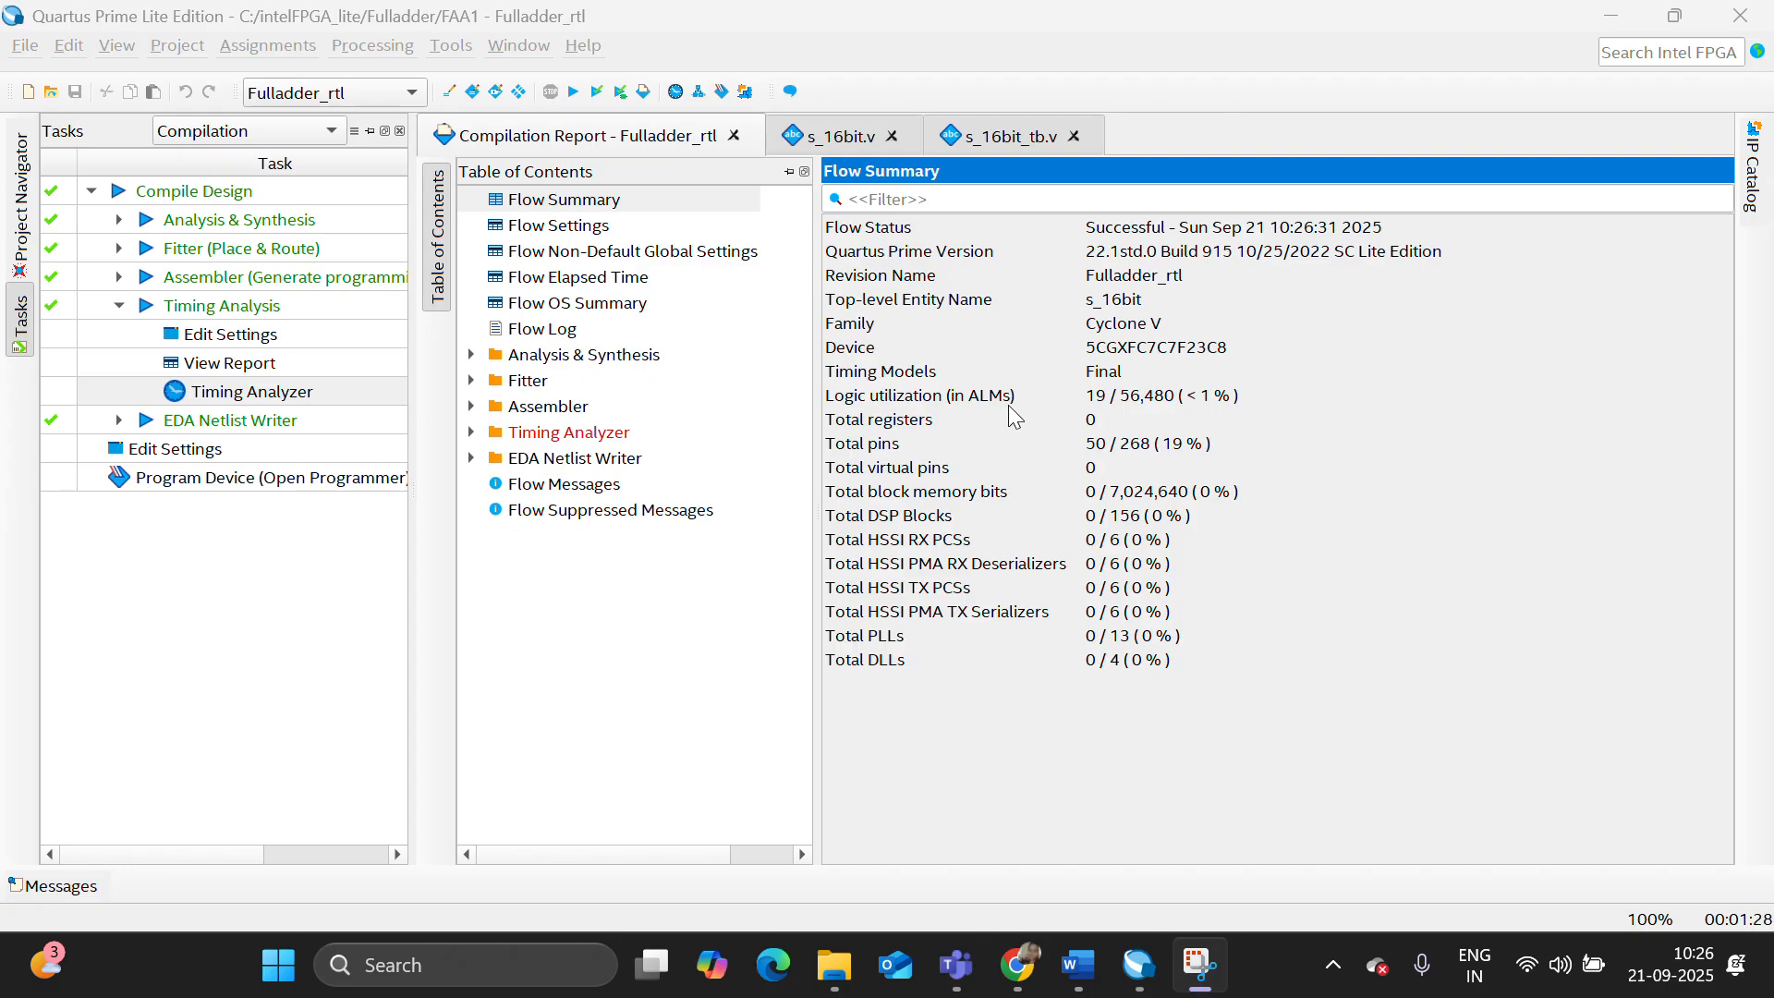
left_click(471, 355)
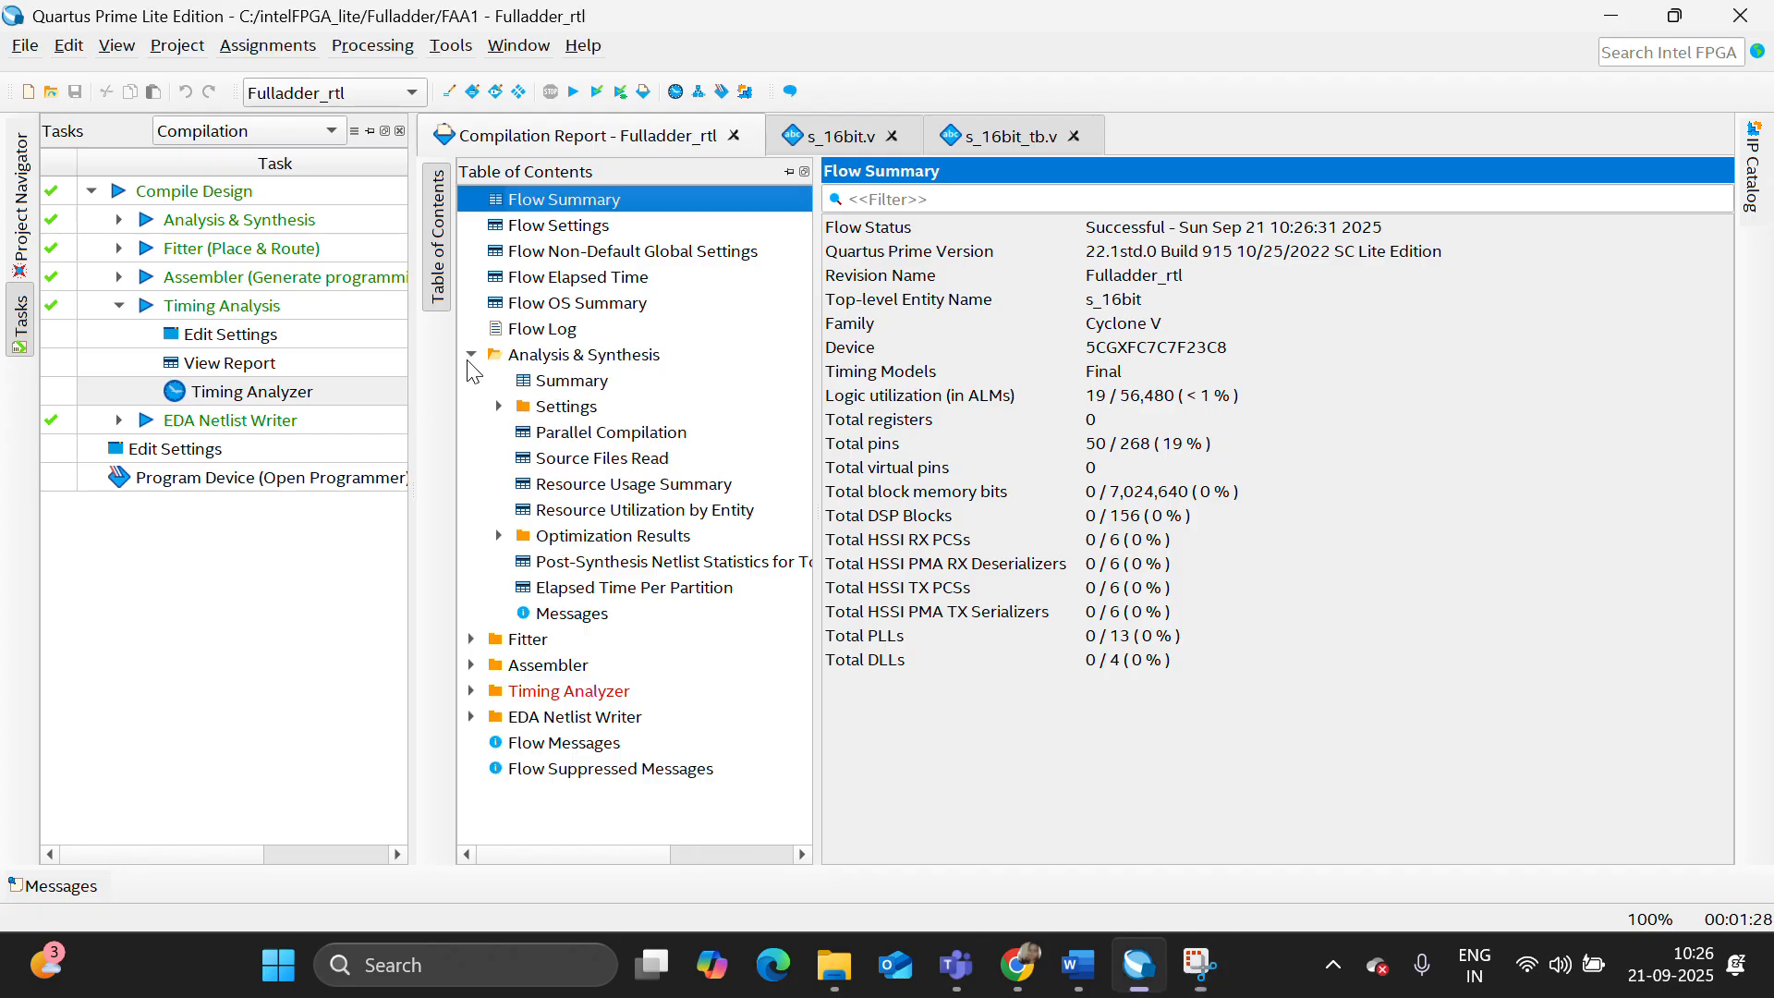
left_click(628, 509)
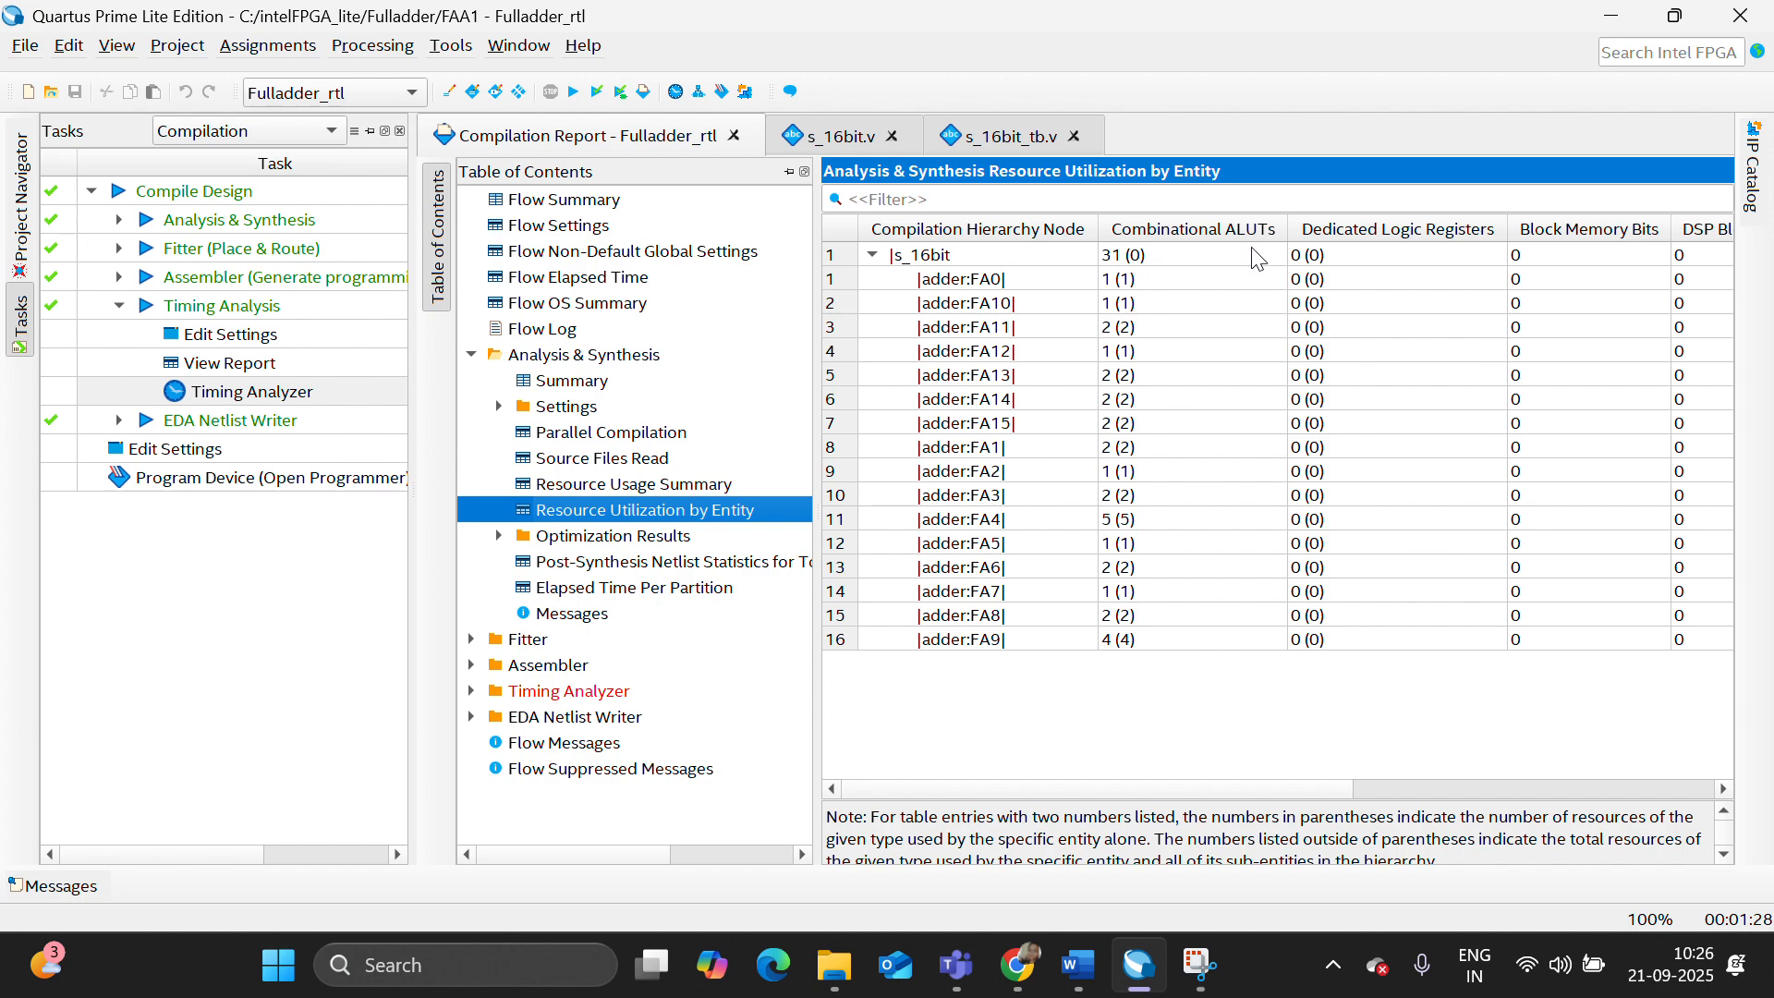
- Generate the Report Path custom report in the Timing Analyzer to check the longest path delay, and close the analyzer
double_click(245, 399)
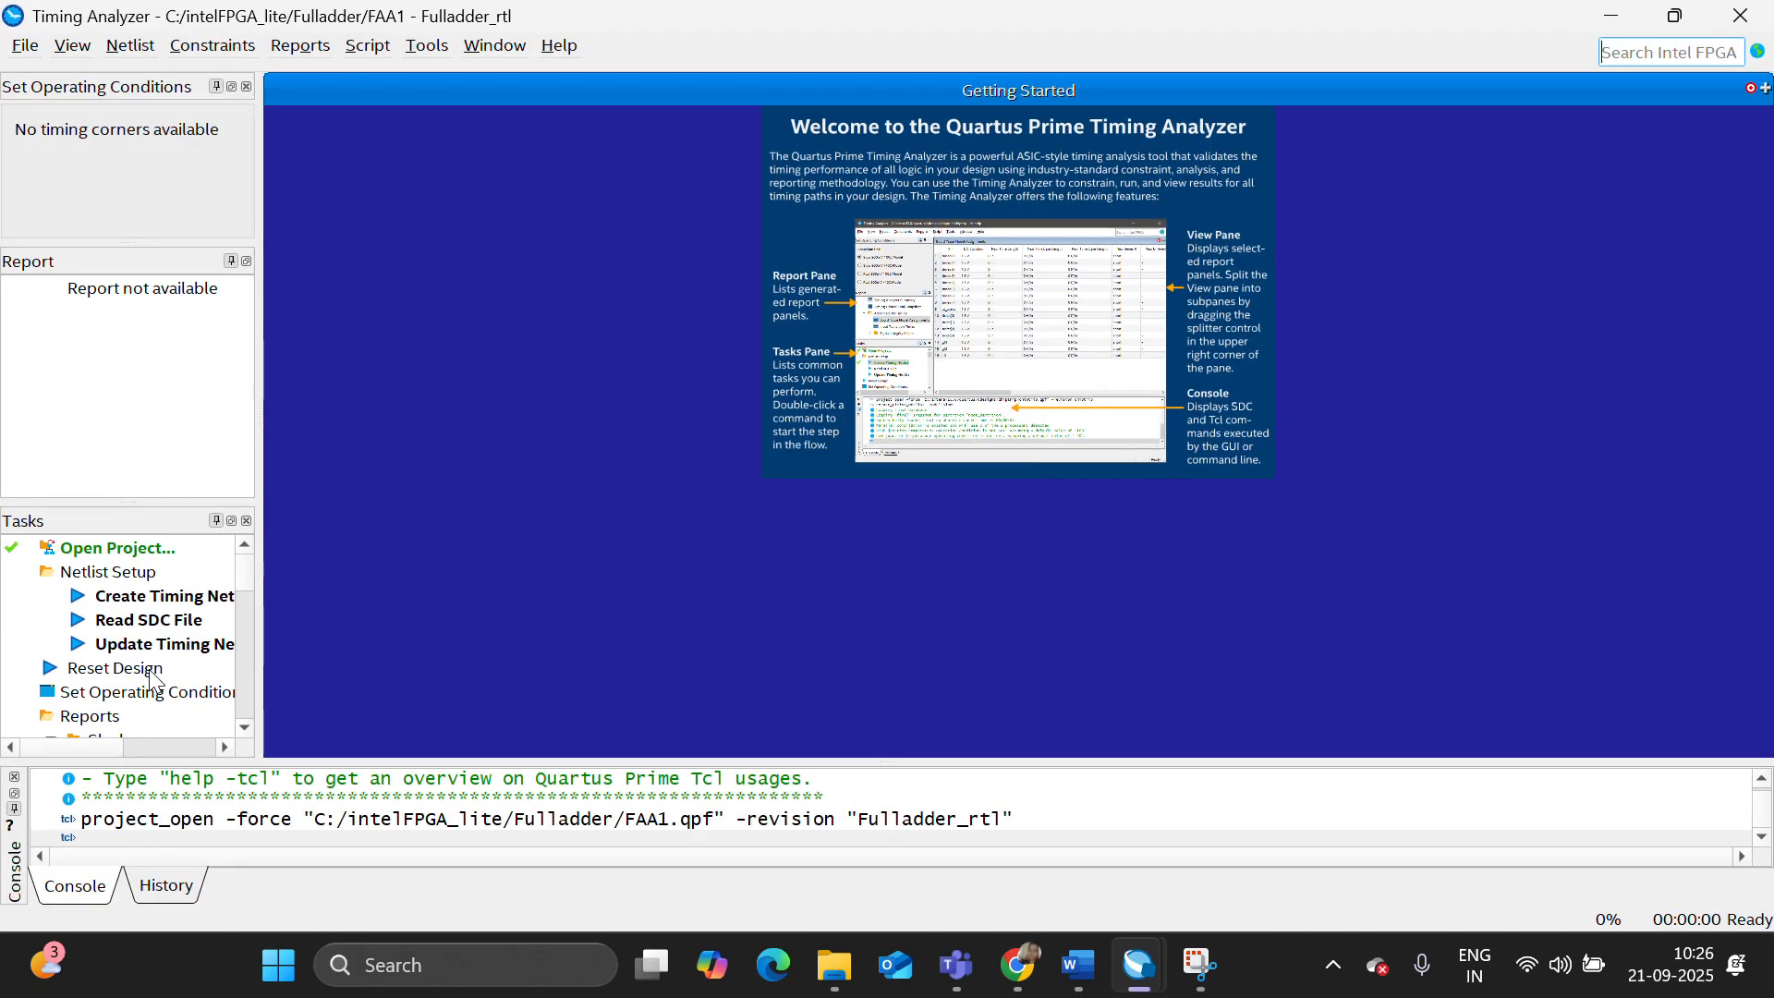
scroll(154, 674, "down", 7)
scroll(154, 674, "down", 4)
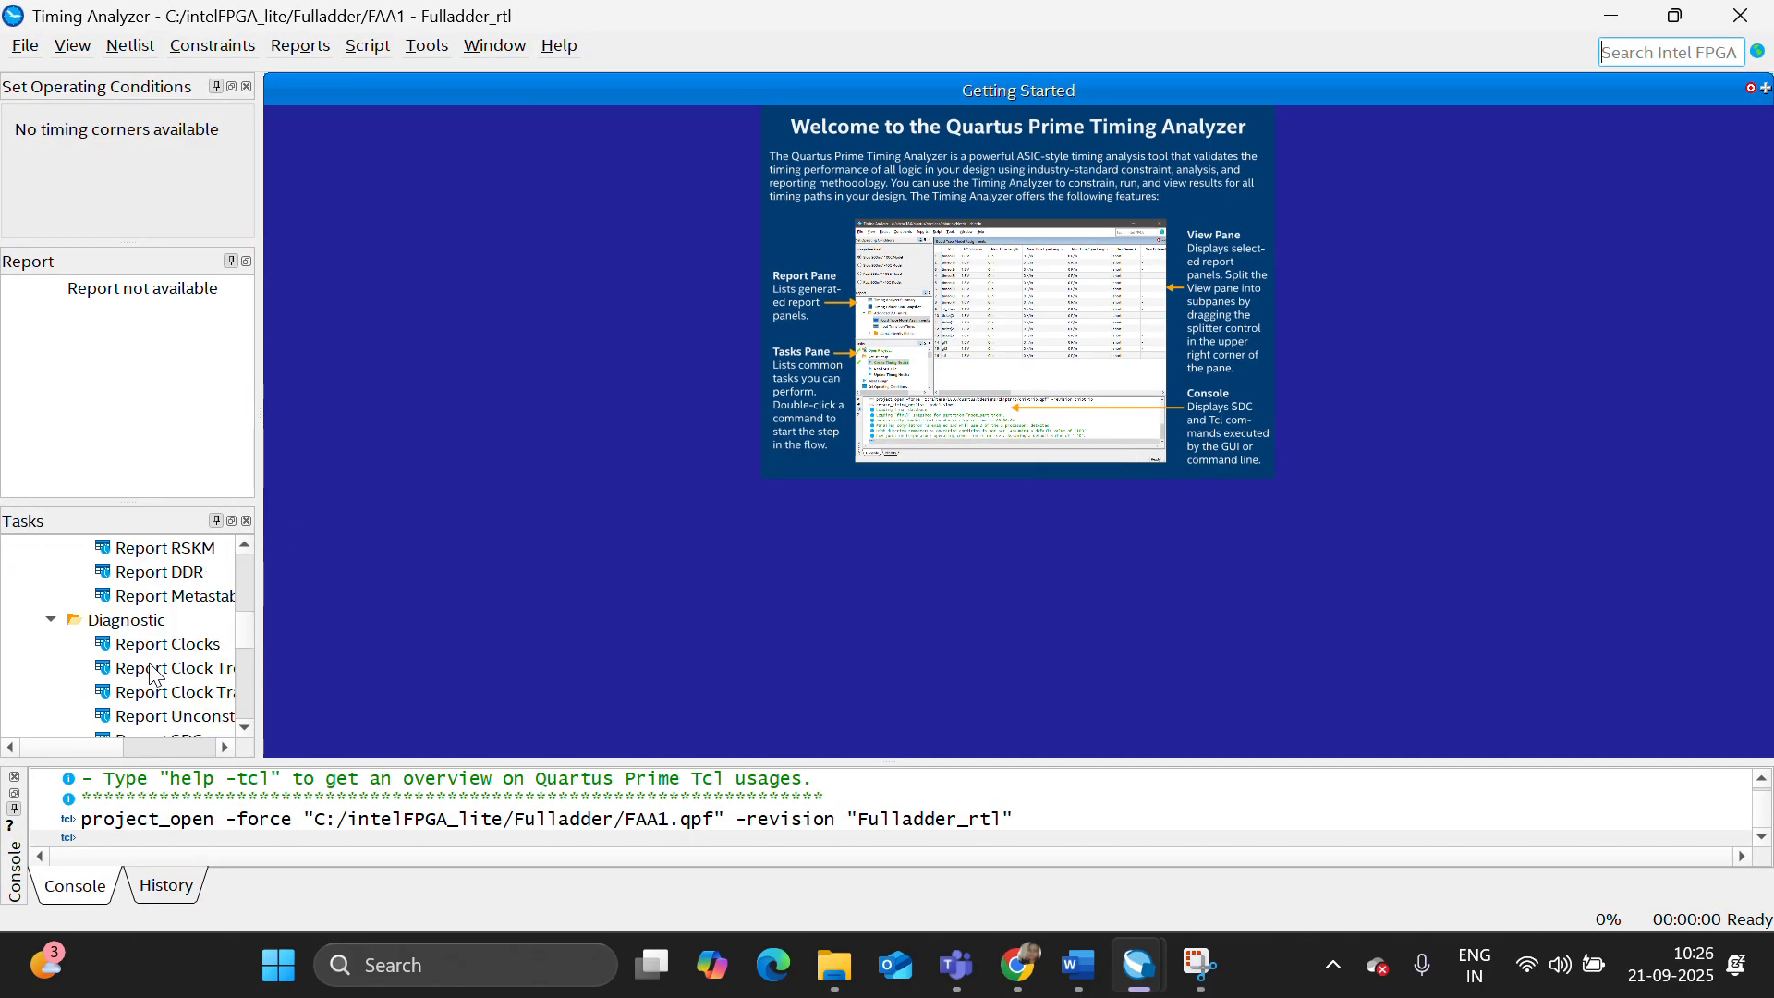
scroll(181, 684, "down", 1)
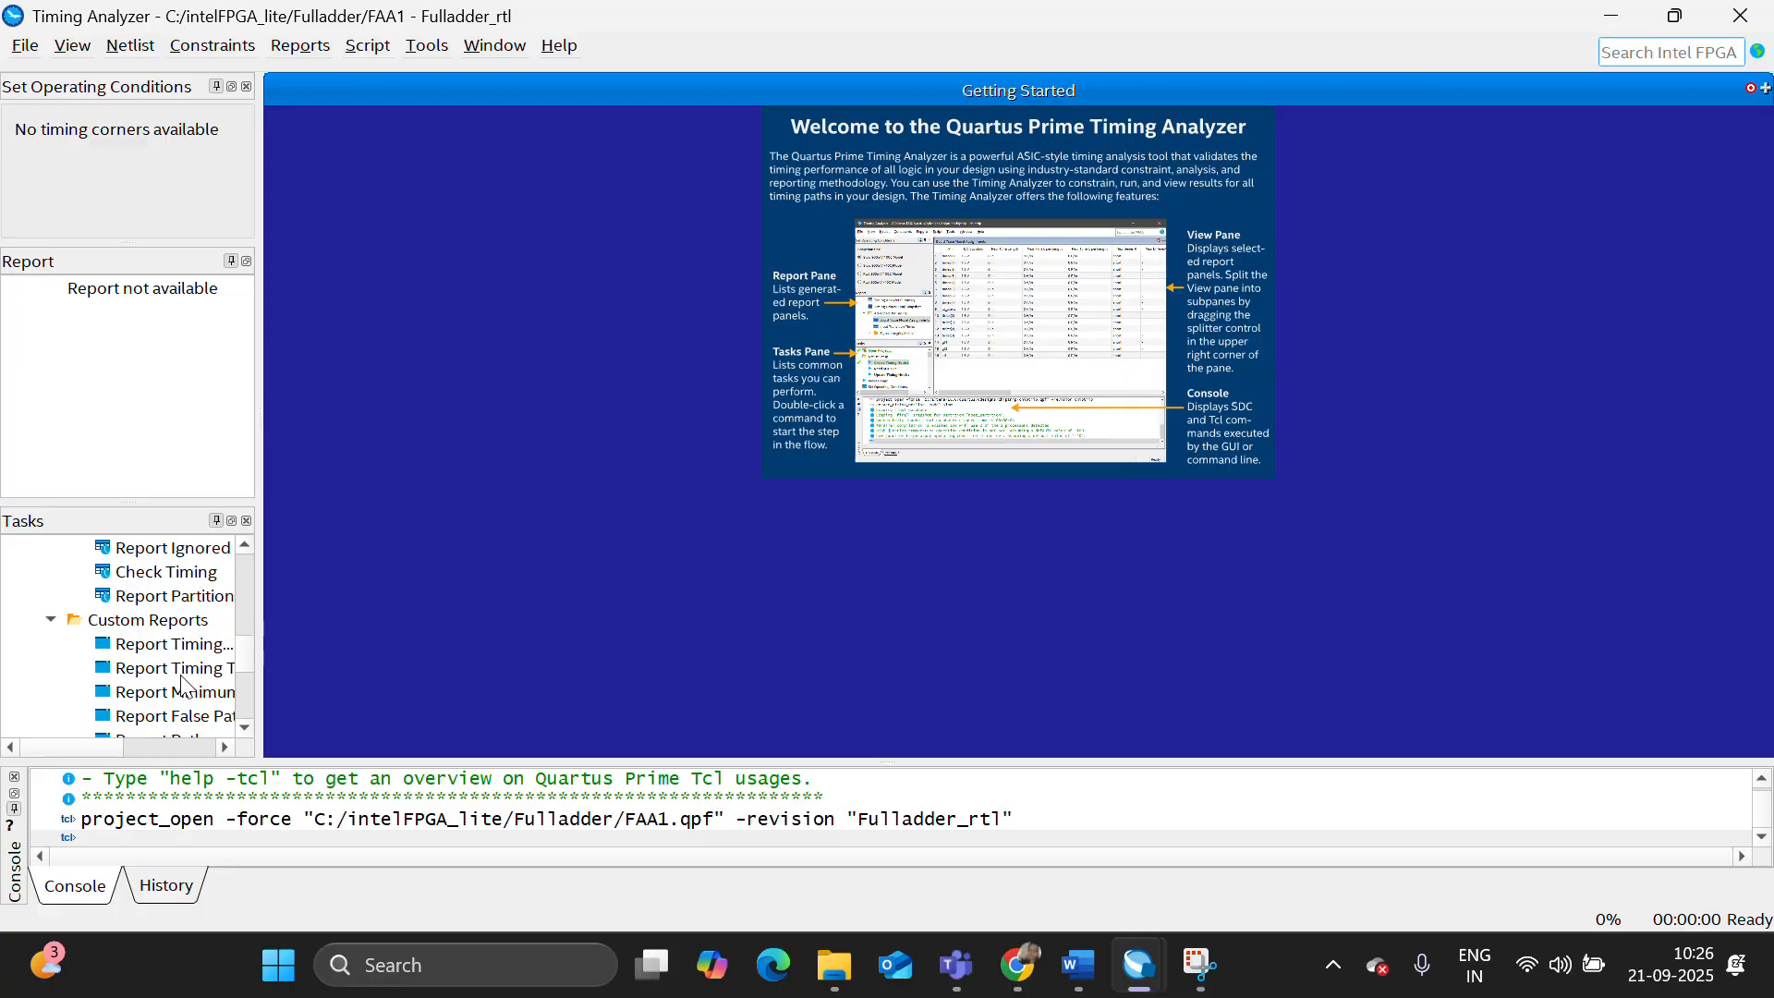
scroll(182, 693, "down", 1)
double_click(182, 669)
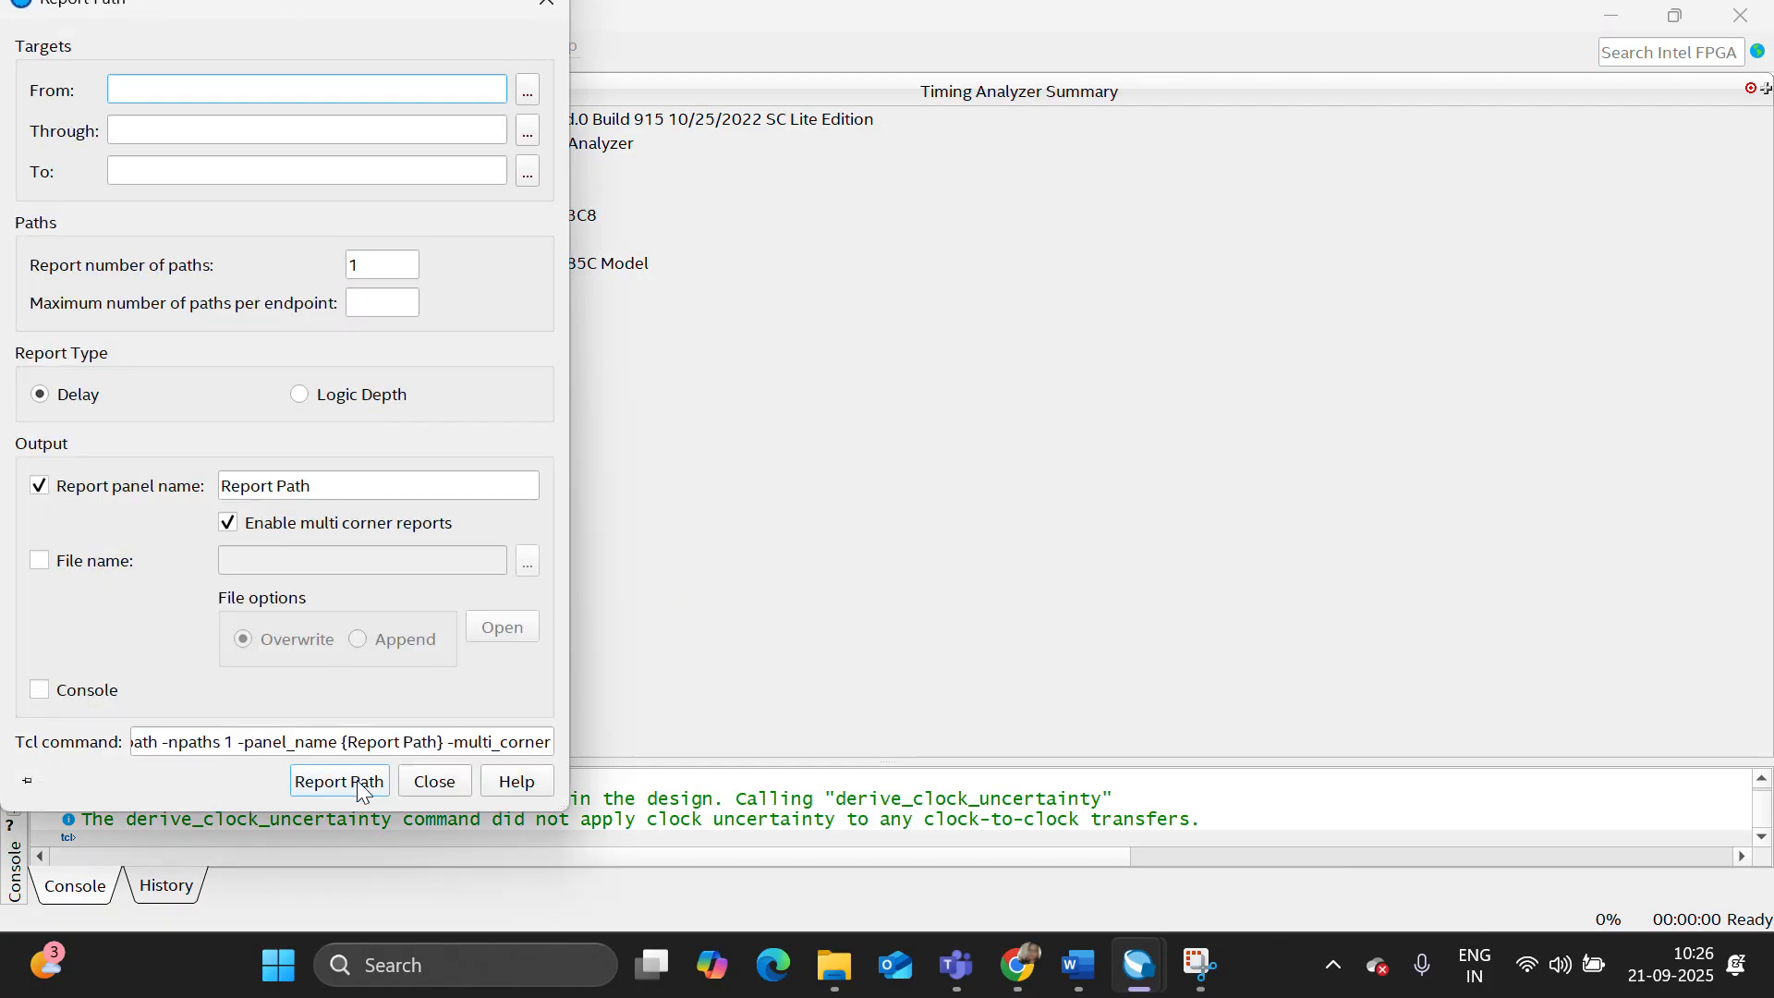
left_click(357, 782)
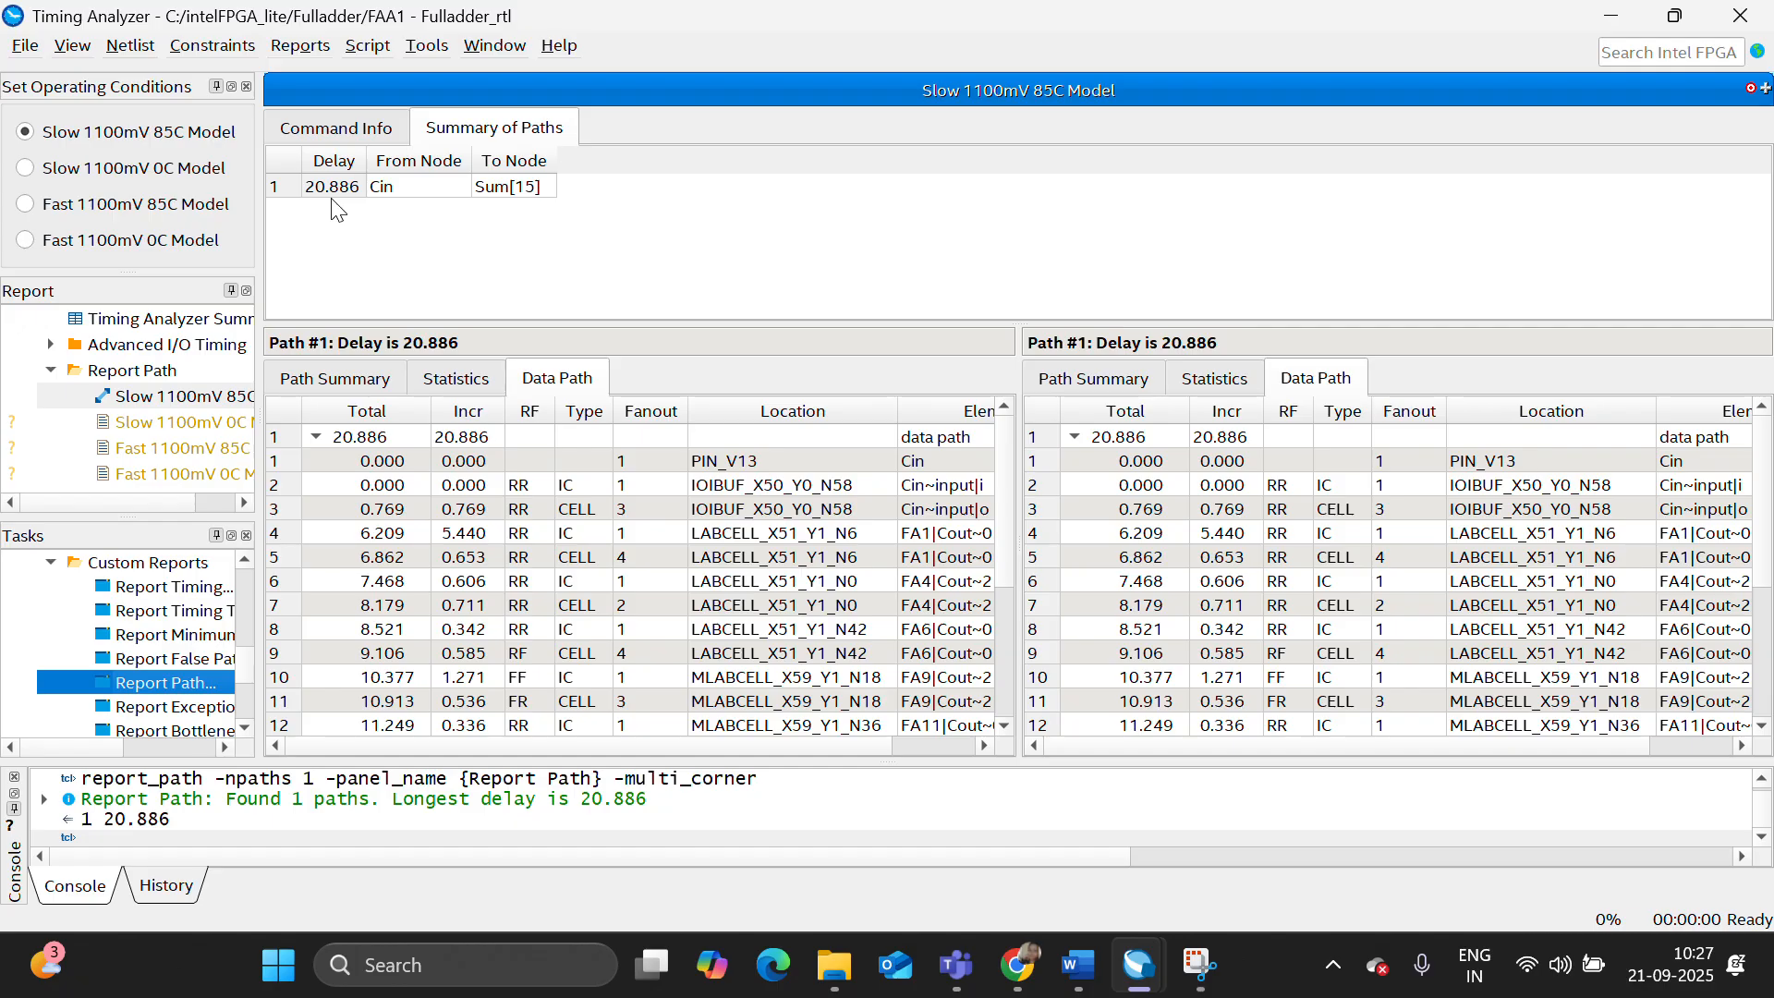
left_click(1738, 13)
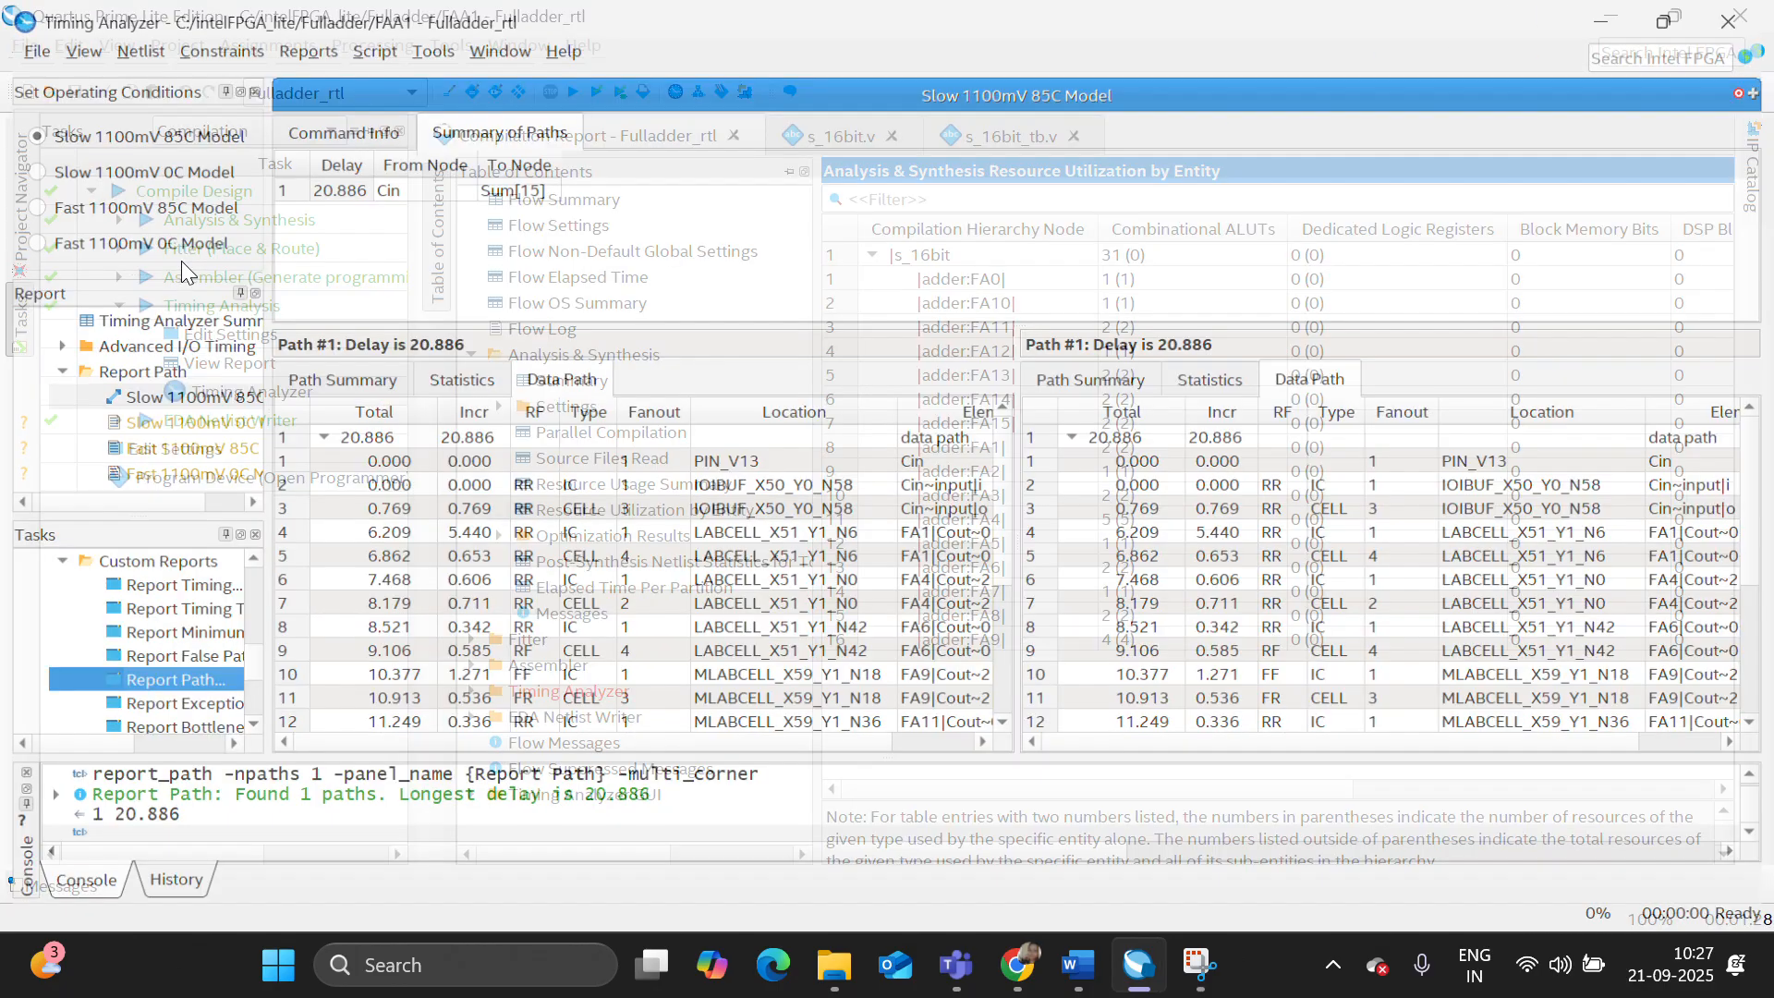
- Select s_16bit.v in the project files and launch its RTL simulation in Questa
left_click(21, 205)
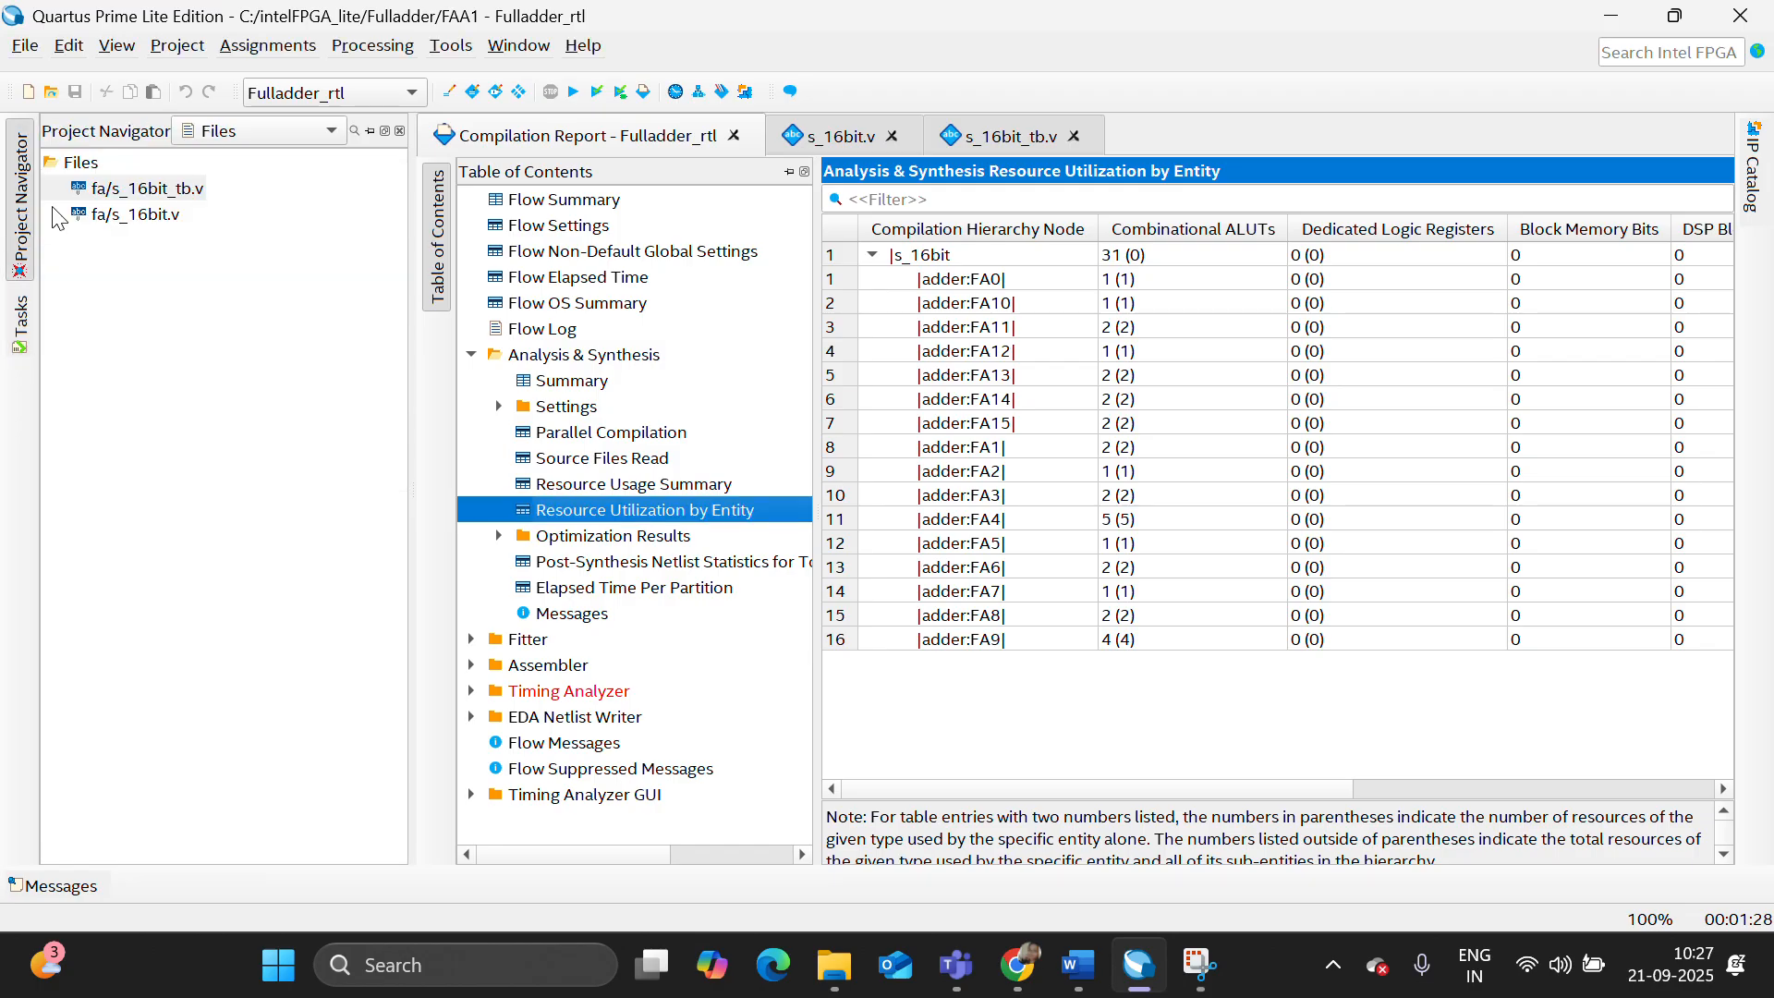
left_click(143, 211)
left_click(457, 46)
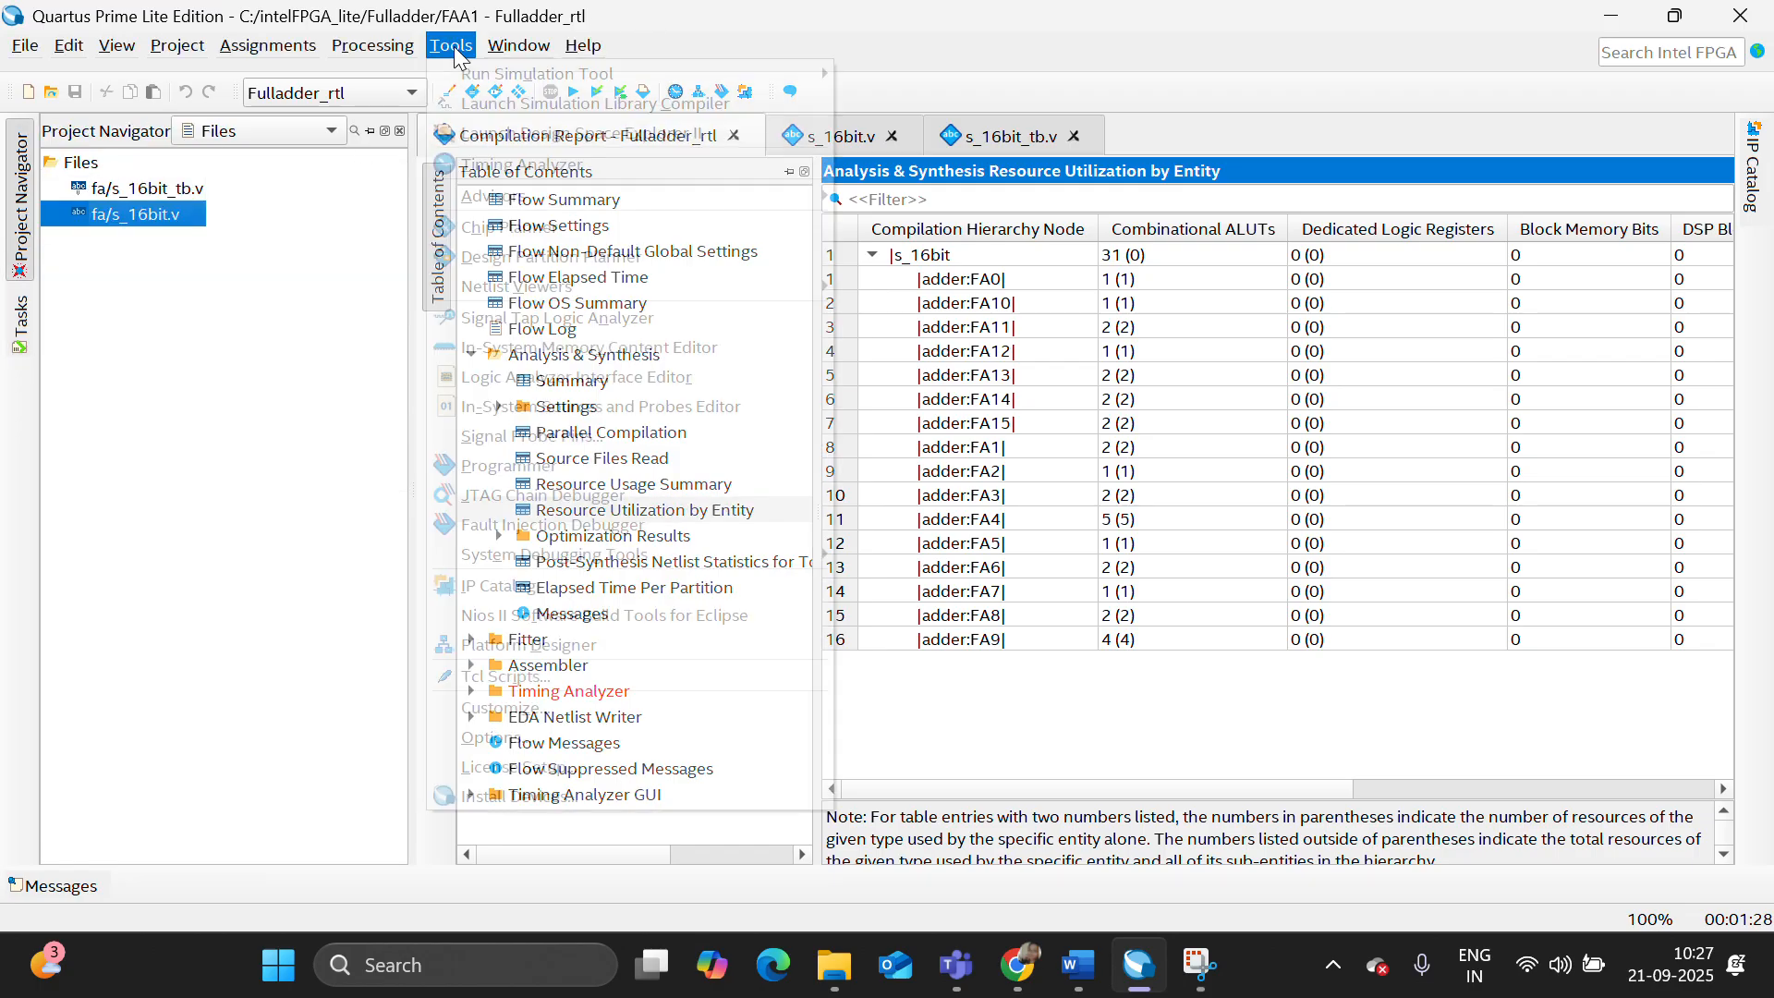
mouse_move(481, 74)
left_click(869, 67)
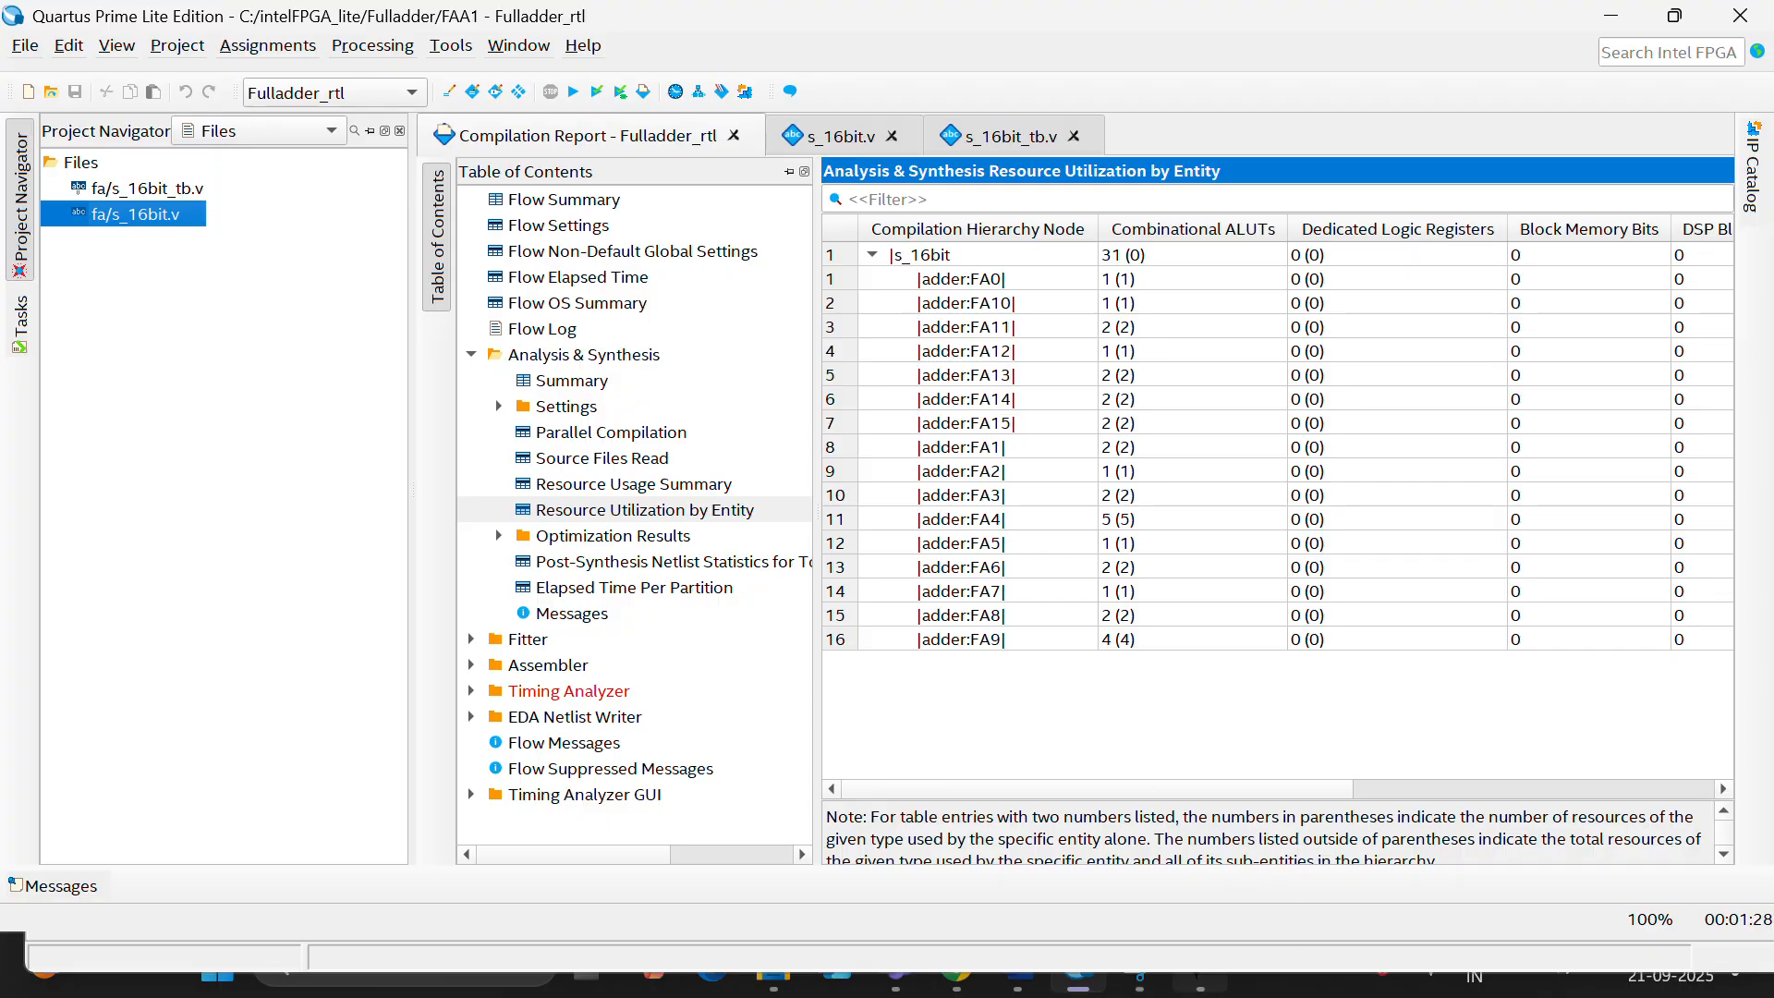
left_click(1202, 994)
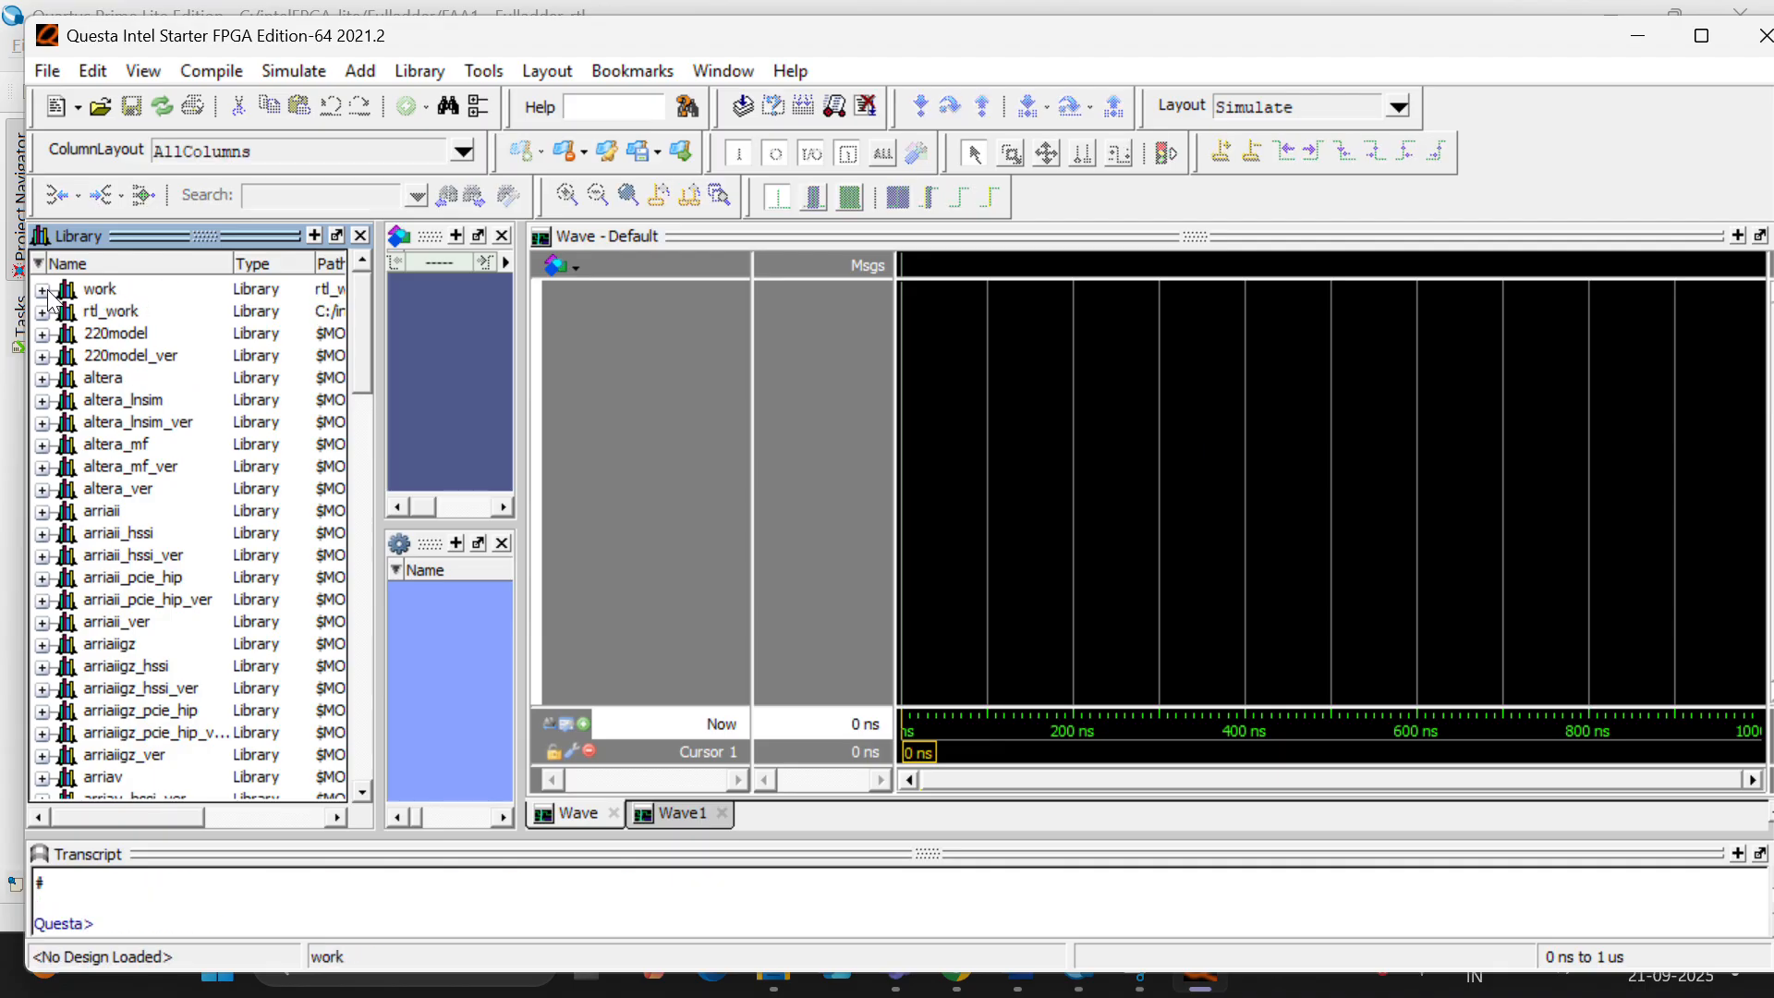
- Compile the testbench s_16bit_tb.v from the Fulladder/fa folder into the work library
left_click(41, 290)
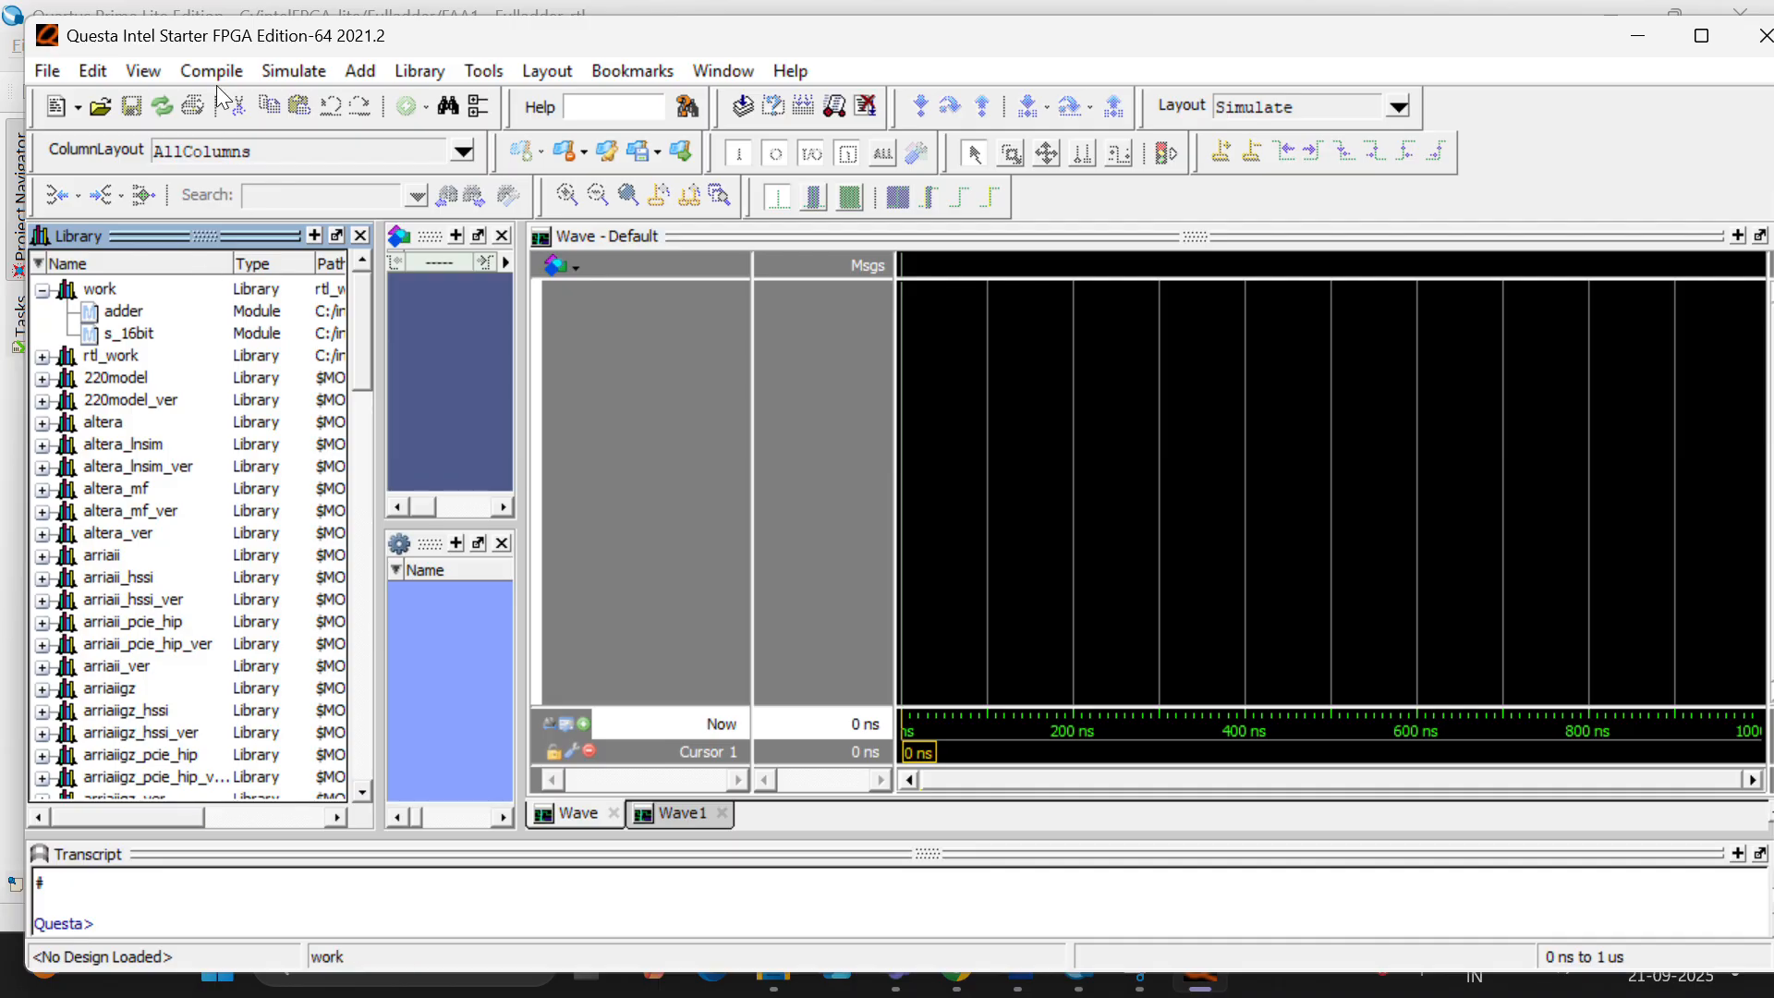
key("alt+c")
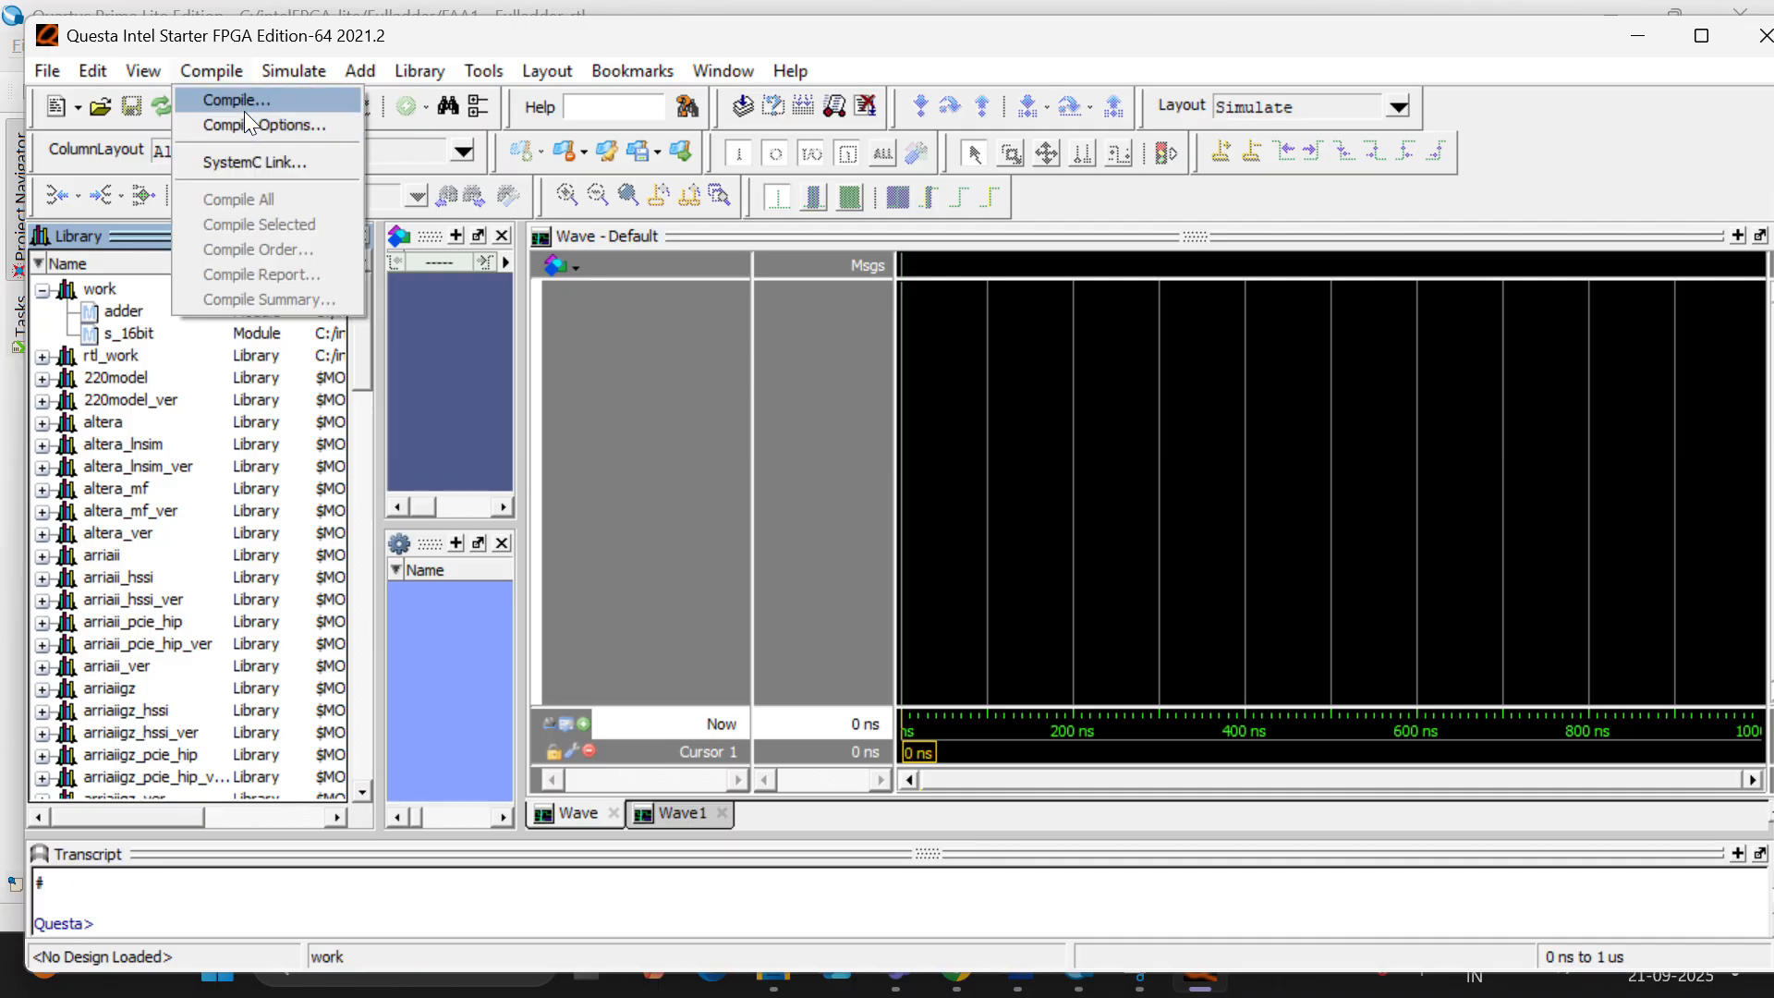
left_click(246, 102)
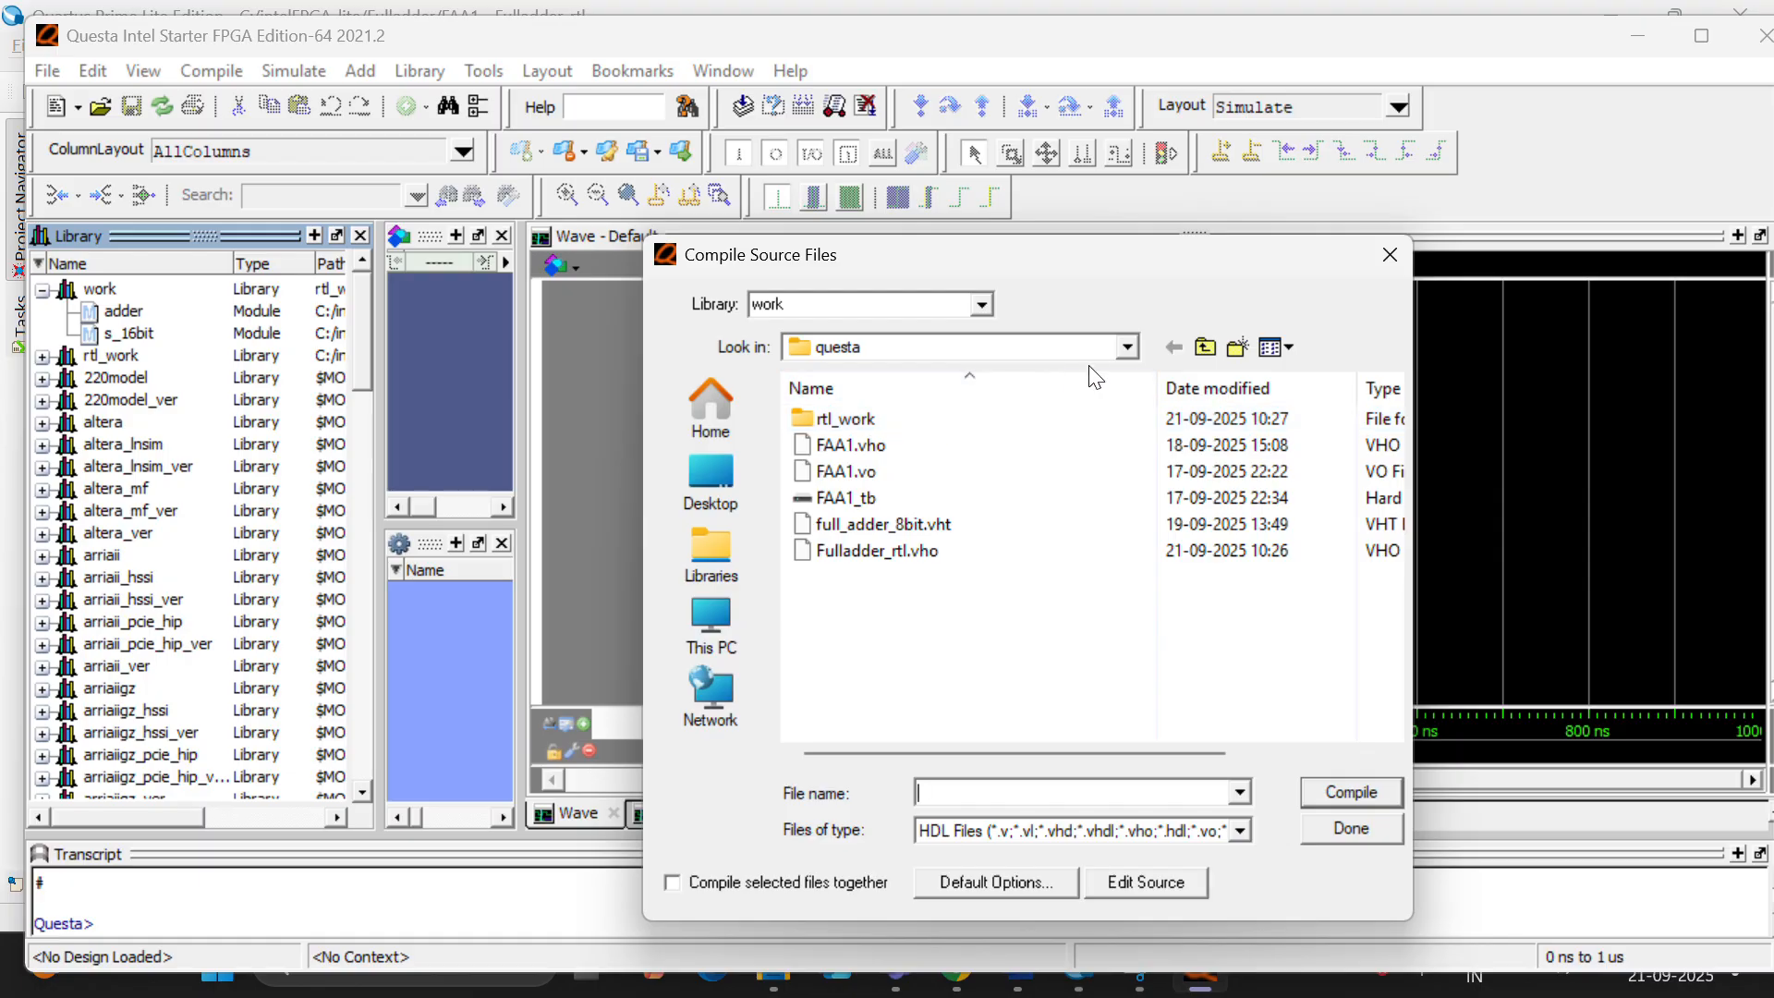
left_click(1126, 349)
scroll(950, 574, "up", 1)
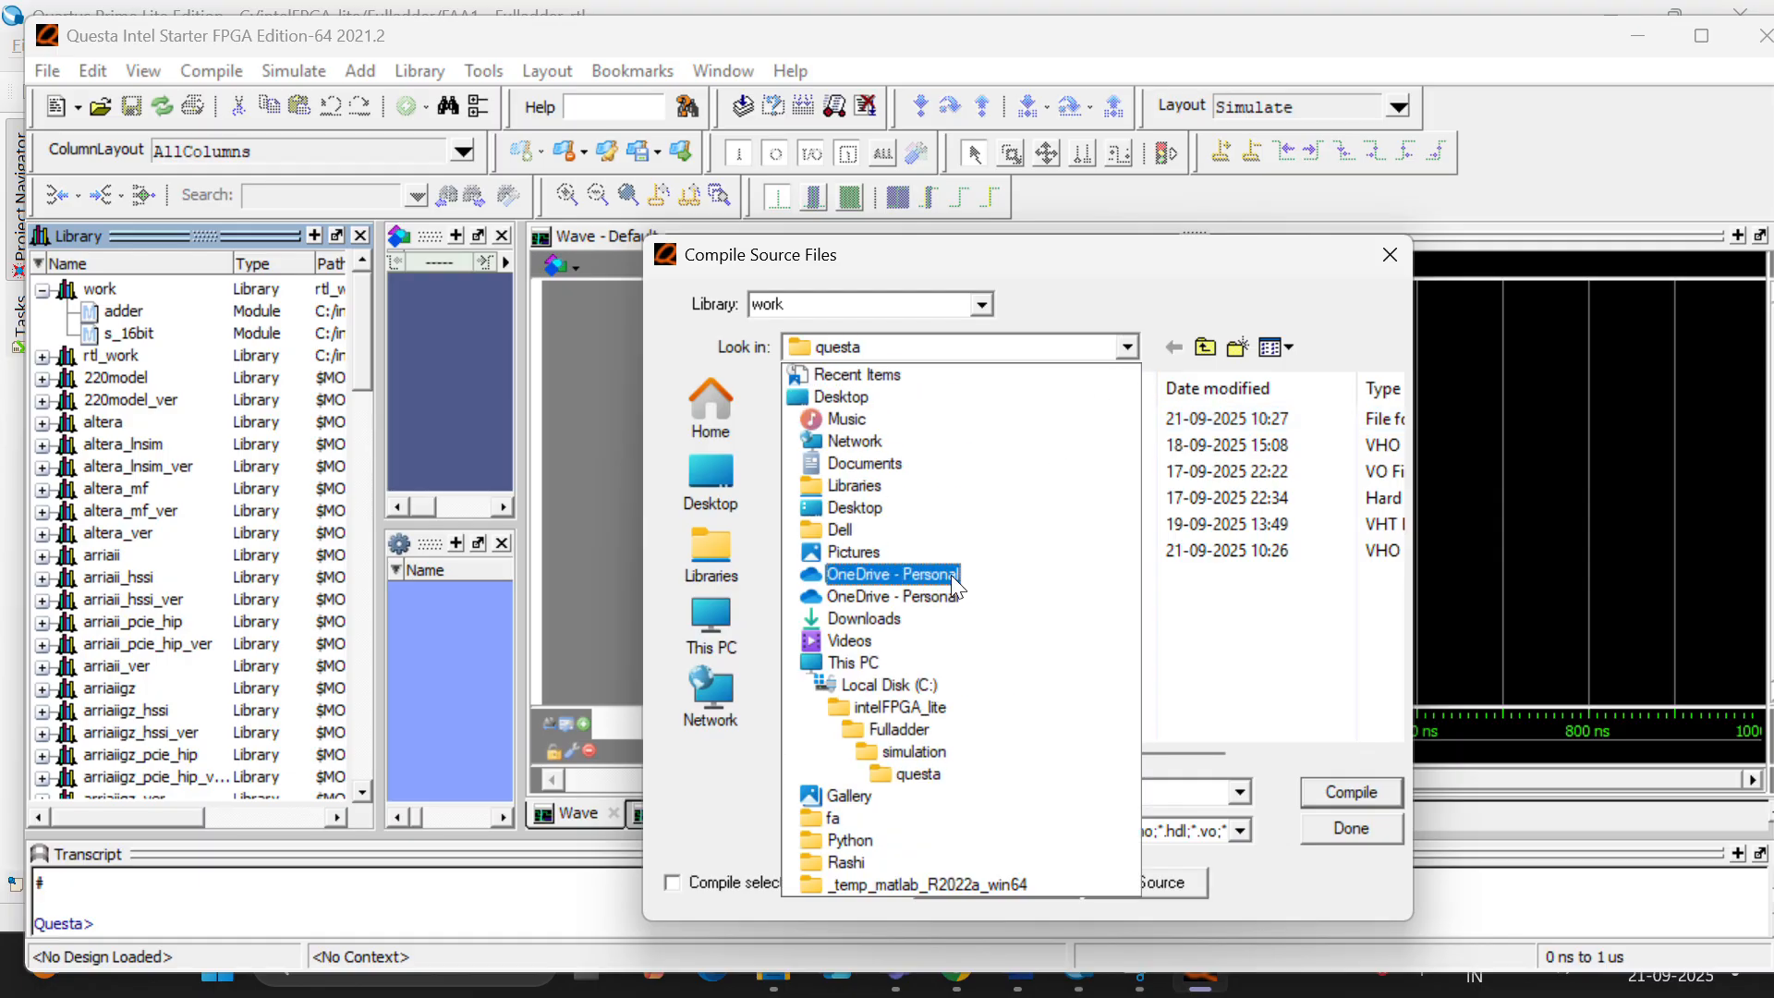
left_click(927, 729)
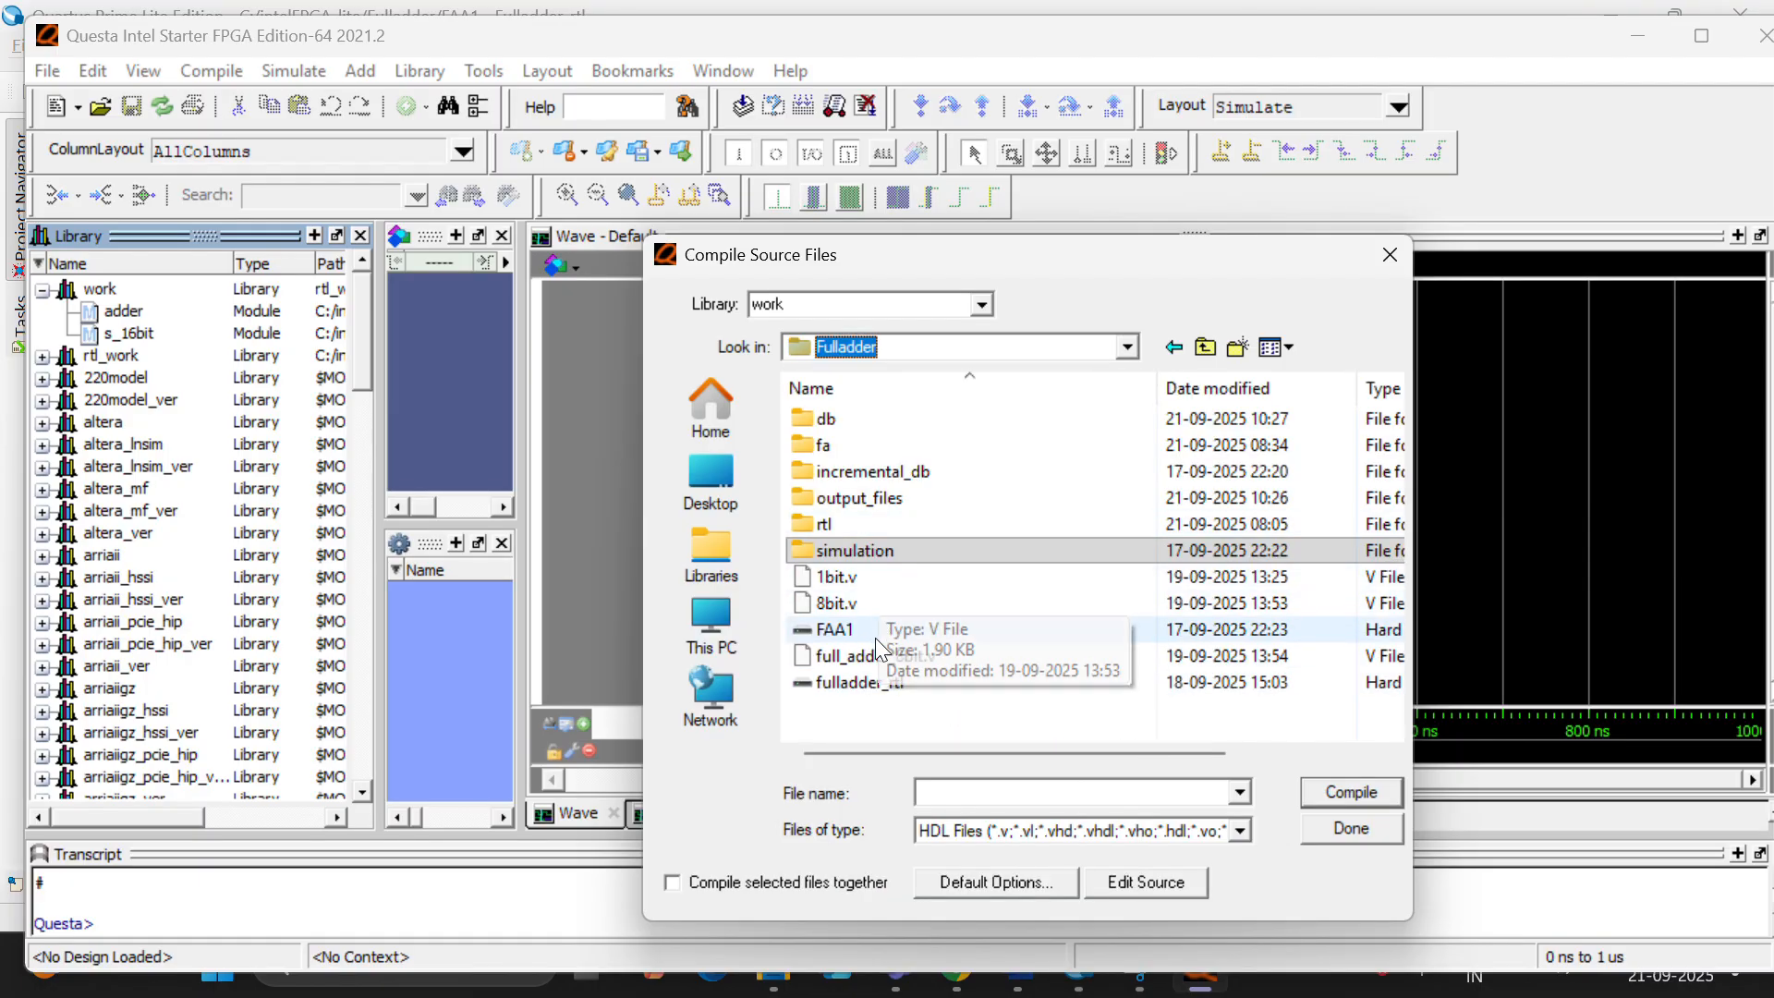
double_click(859, 444)
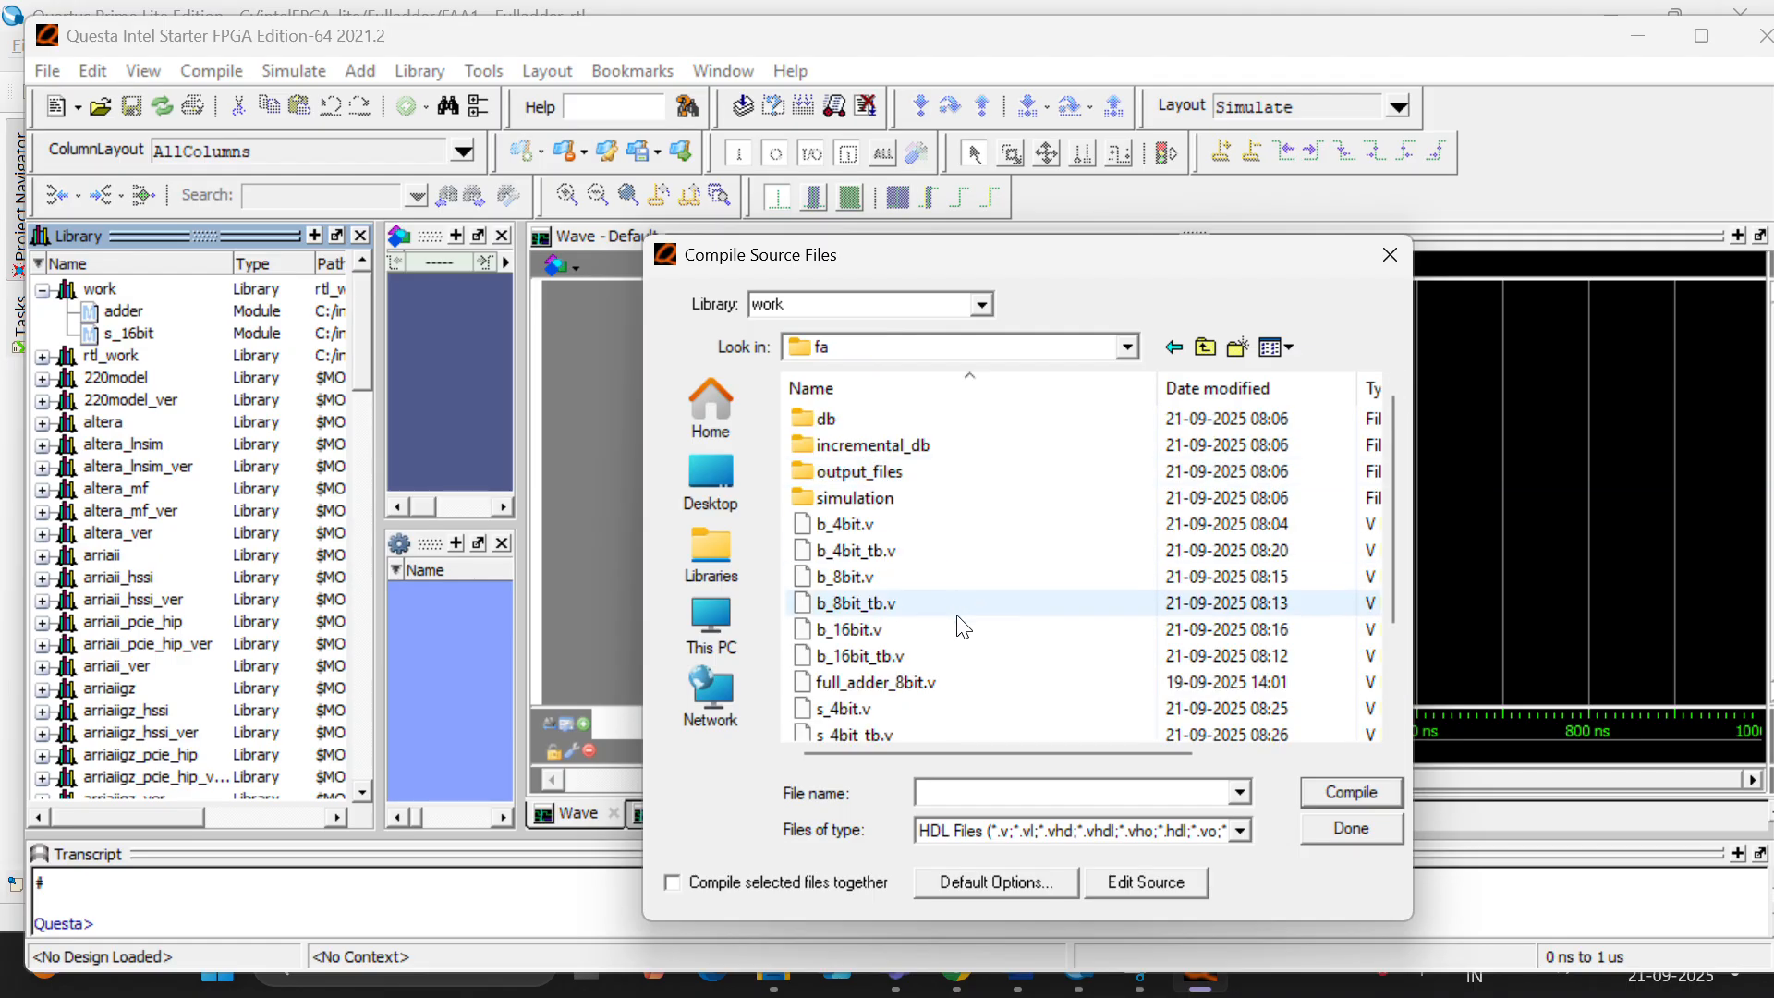
scroll(945, 647, "down", 3)
left_click(945, 708)
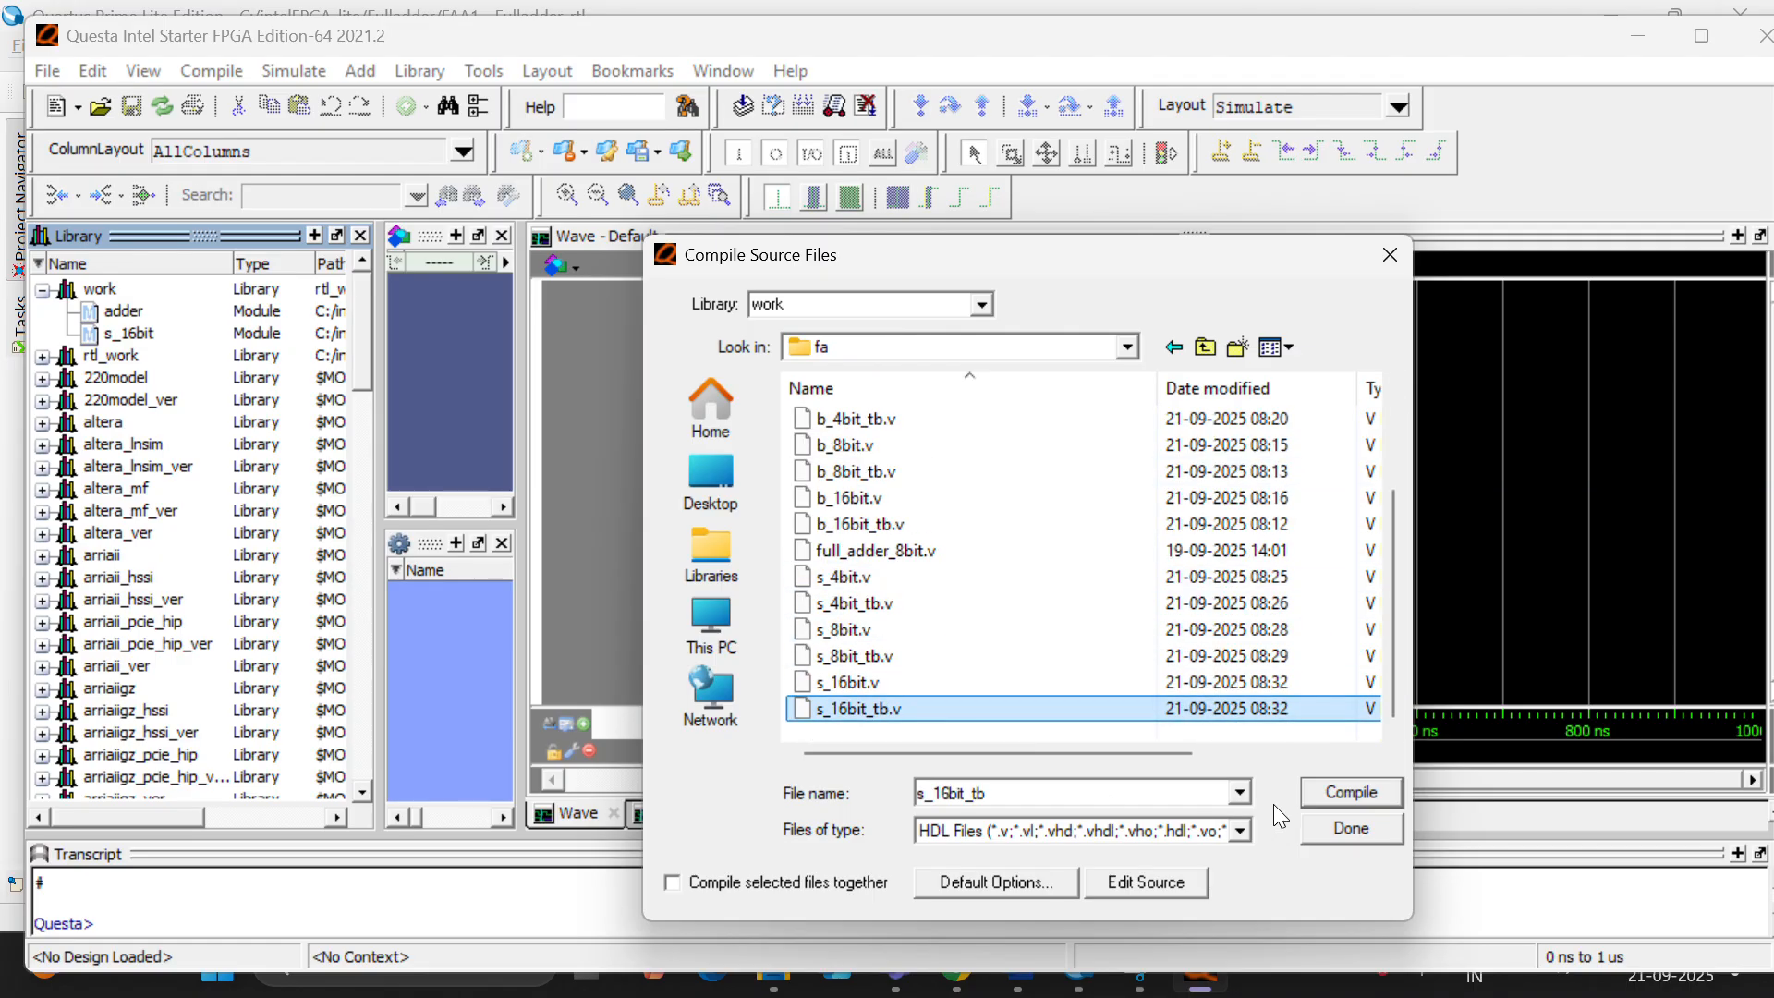
left_click(1316, 795)
left_click(1347, 827)
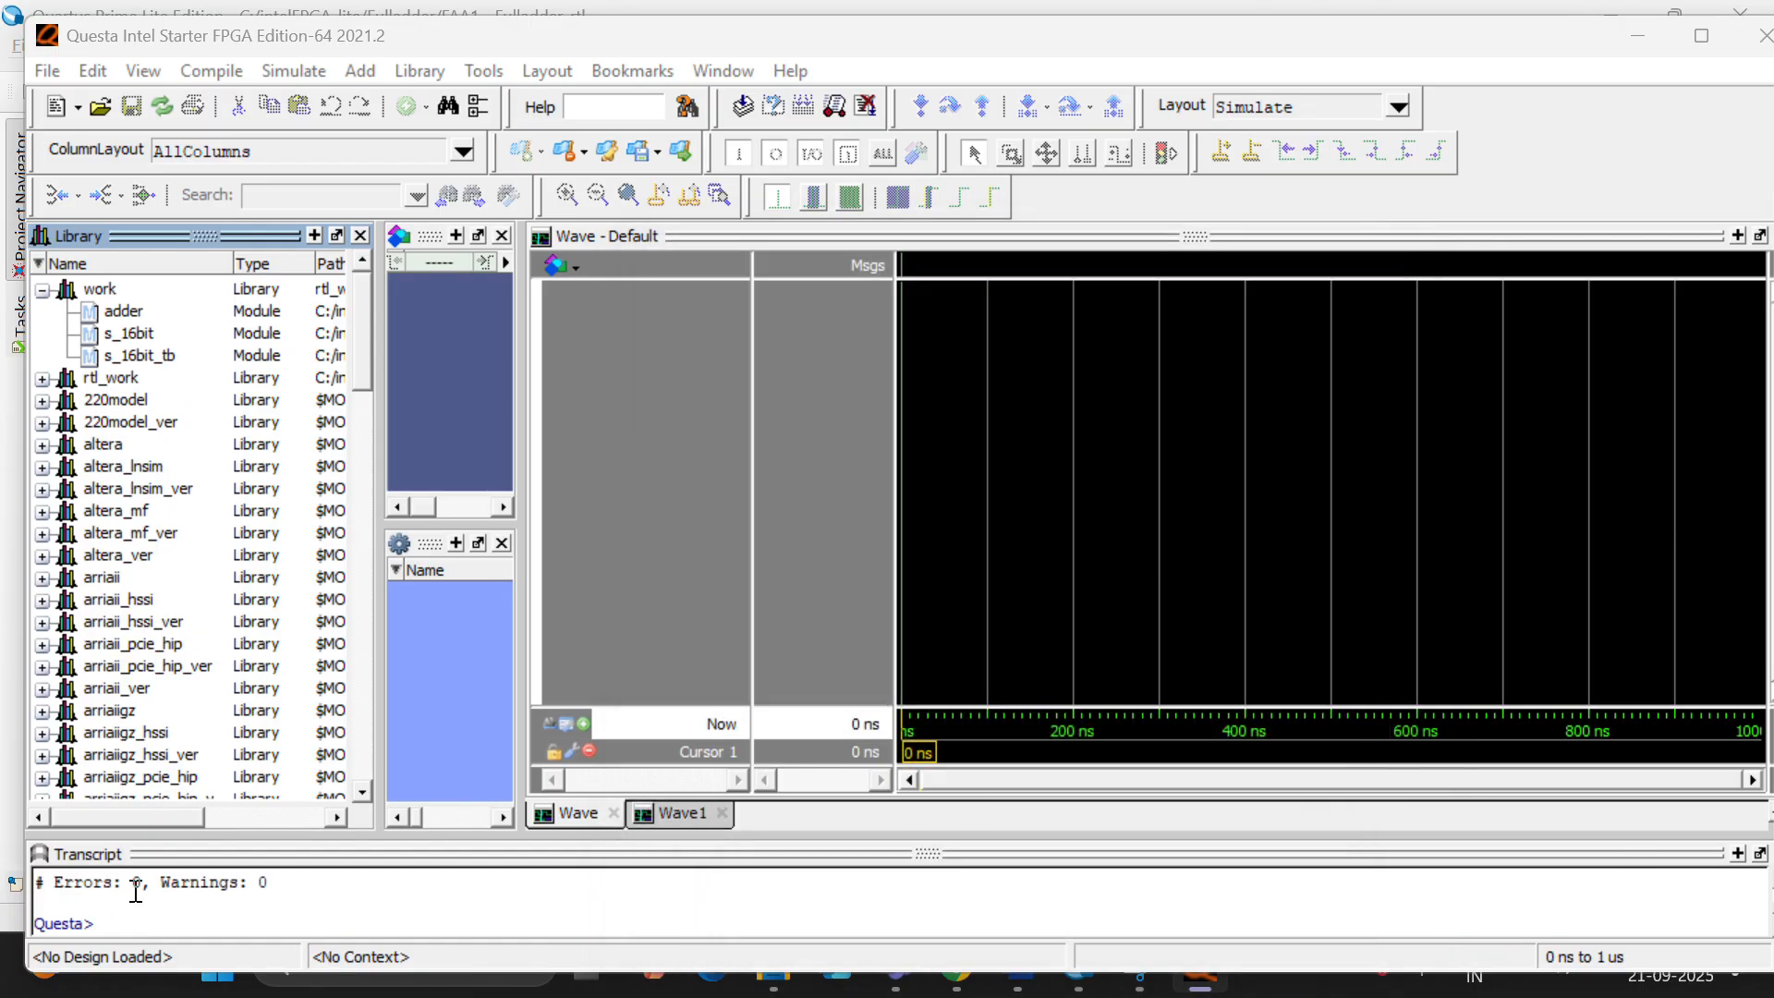
- Start simulating s_16bit_tb from the work library and add all UUT signals to the waveform
right_click(129, 356)
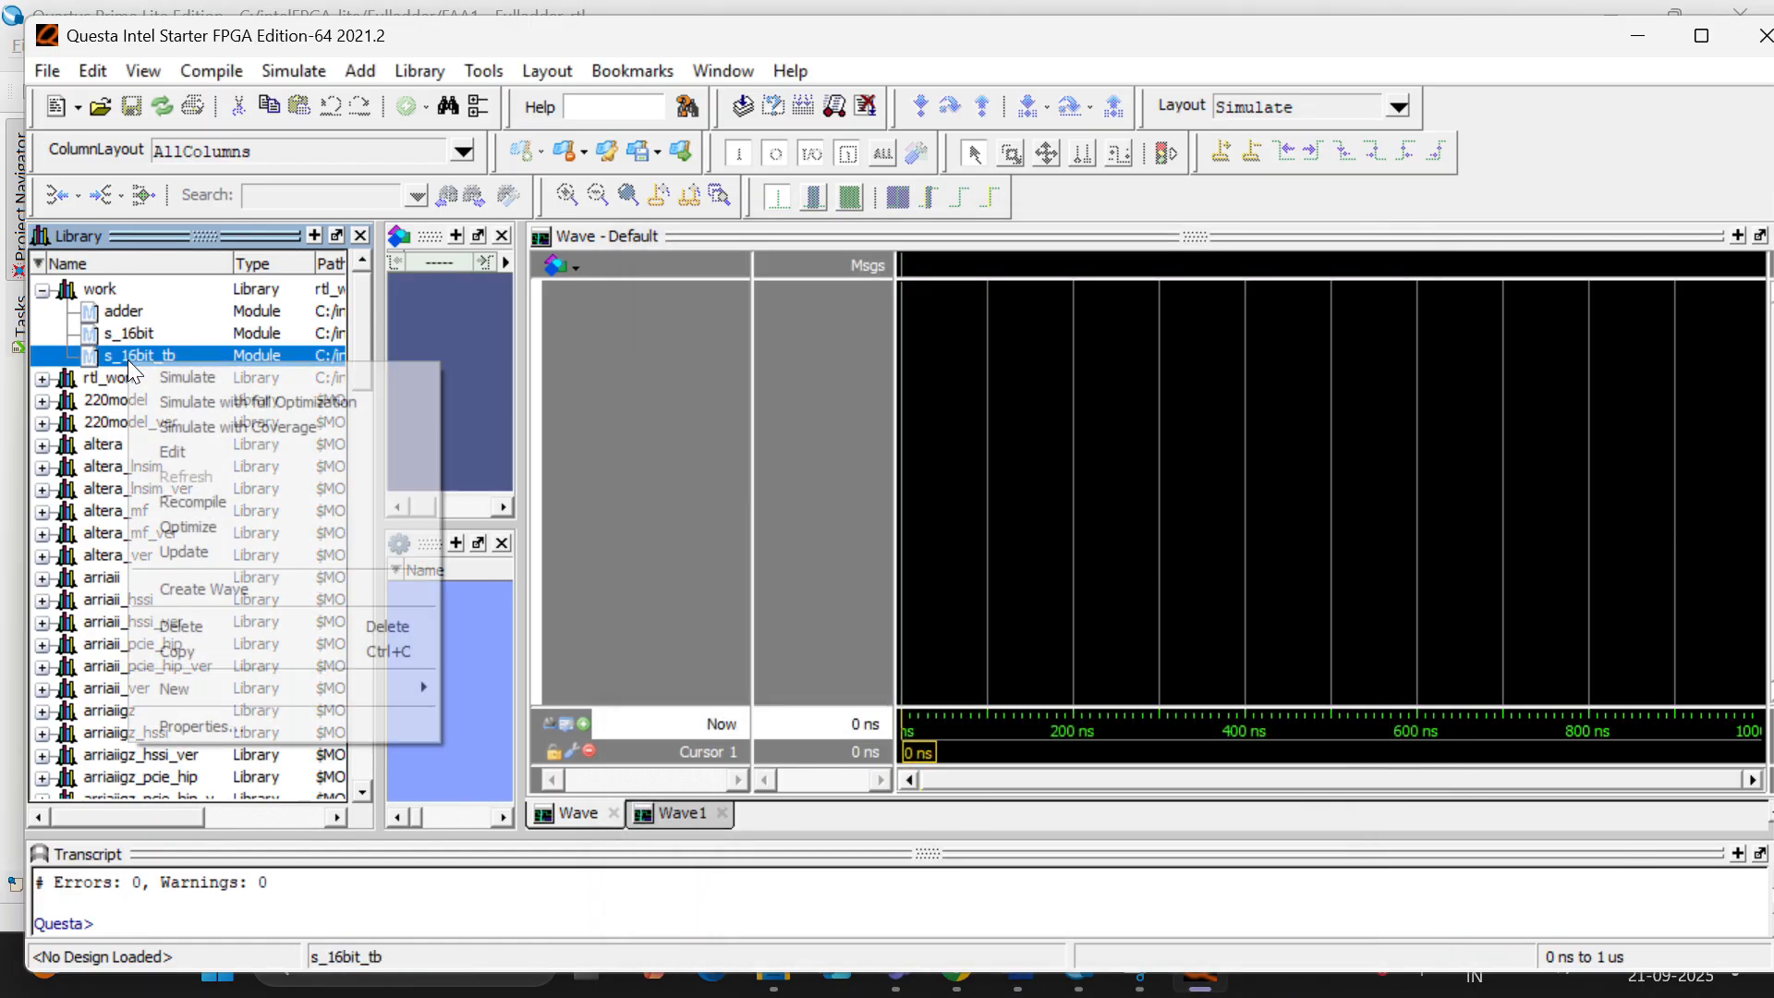
left_click(215, 374)
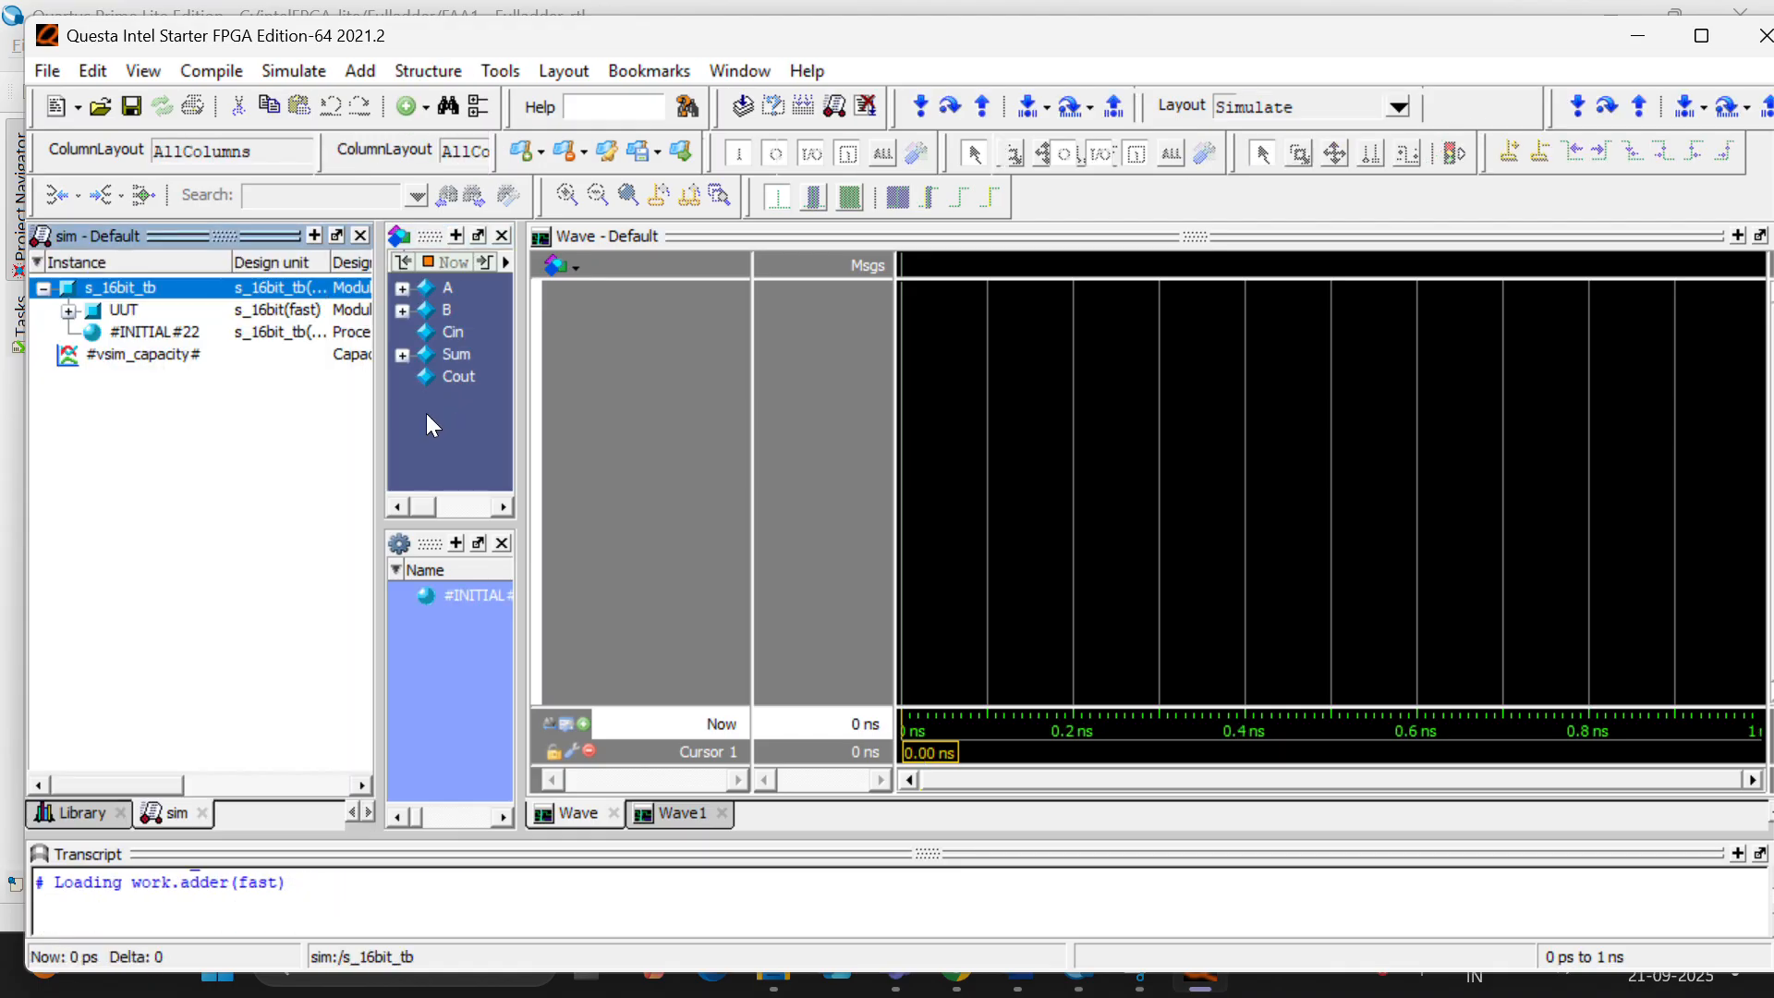
right_click(153, 309)
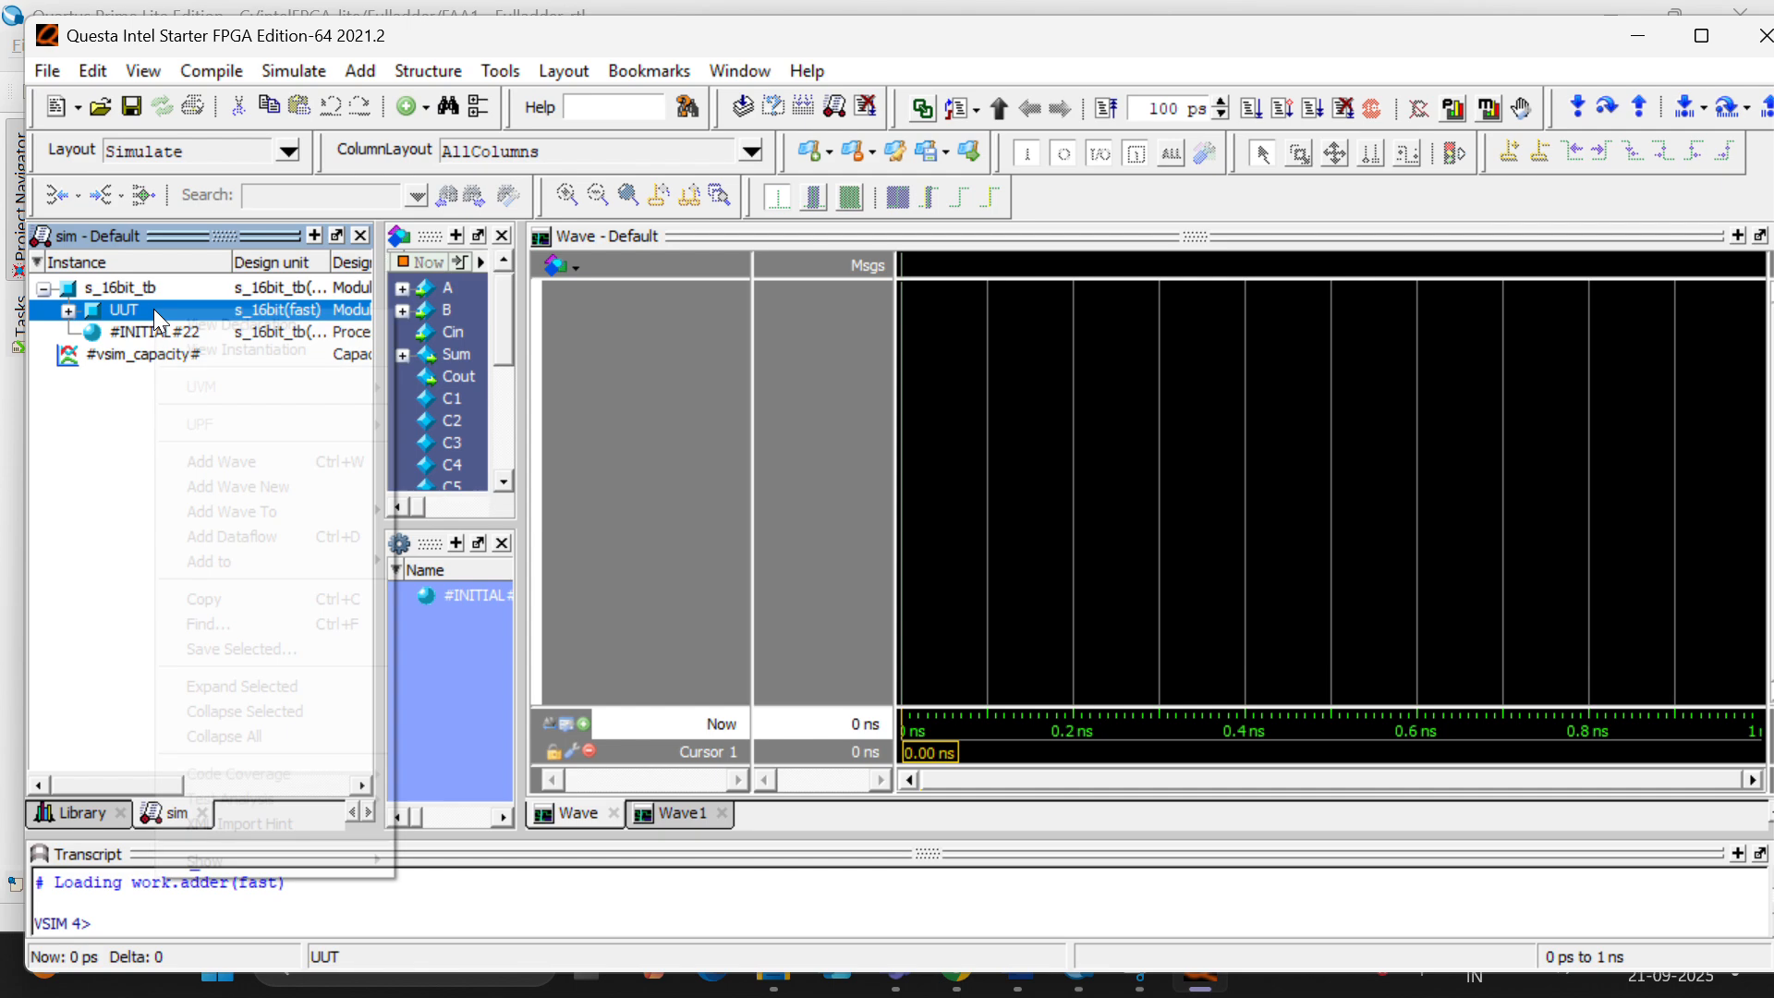
left_click(229, 461)
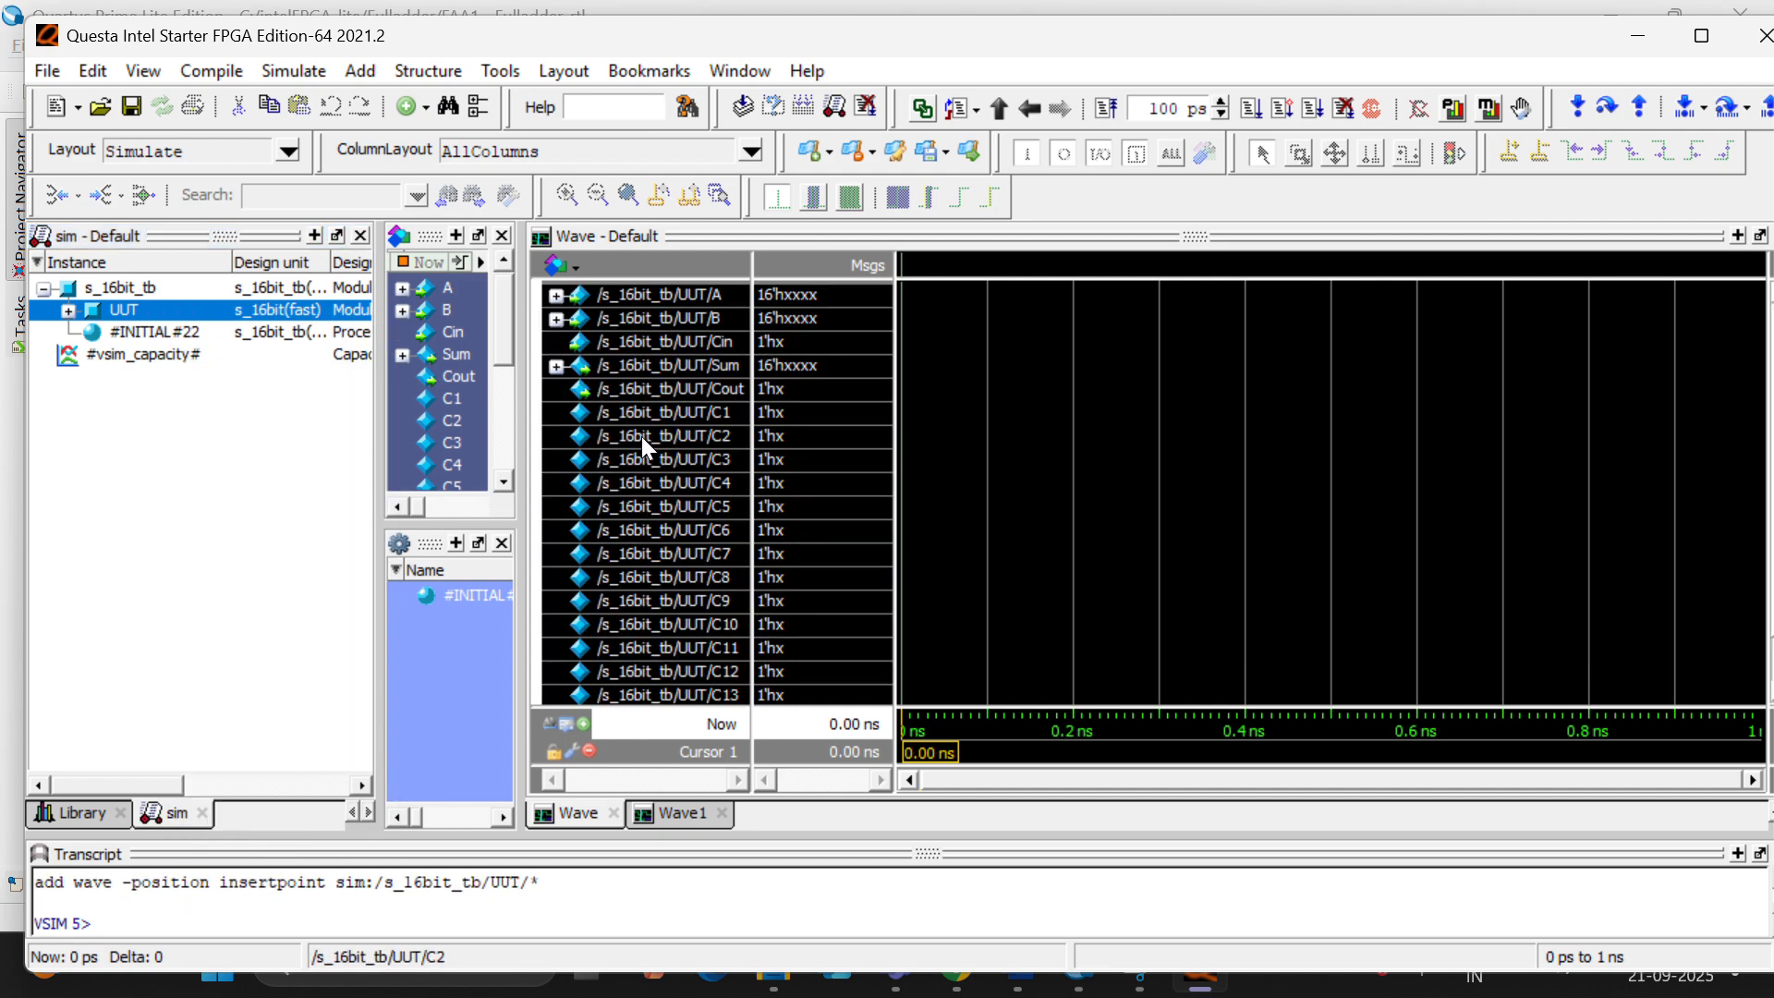
left_click(641, 436)
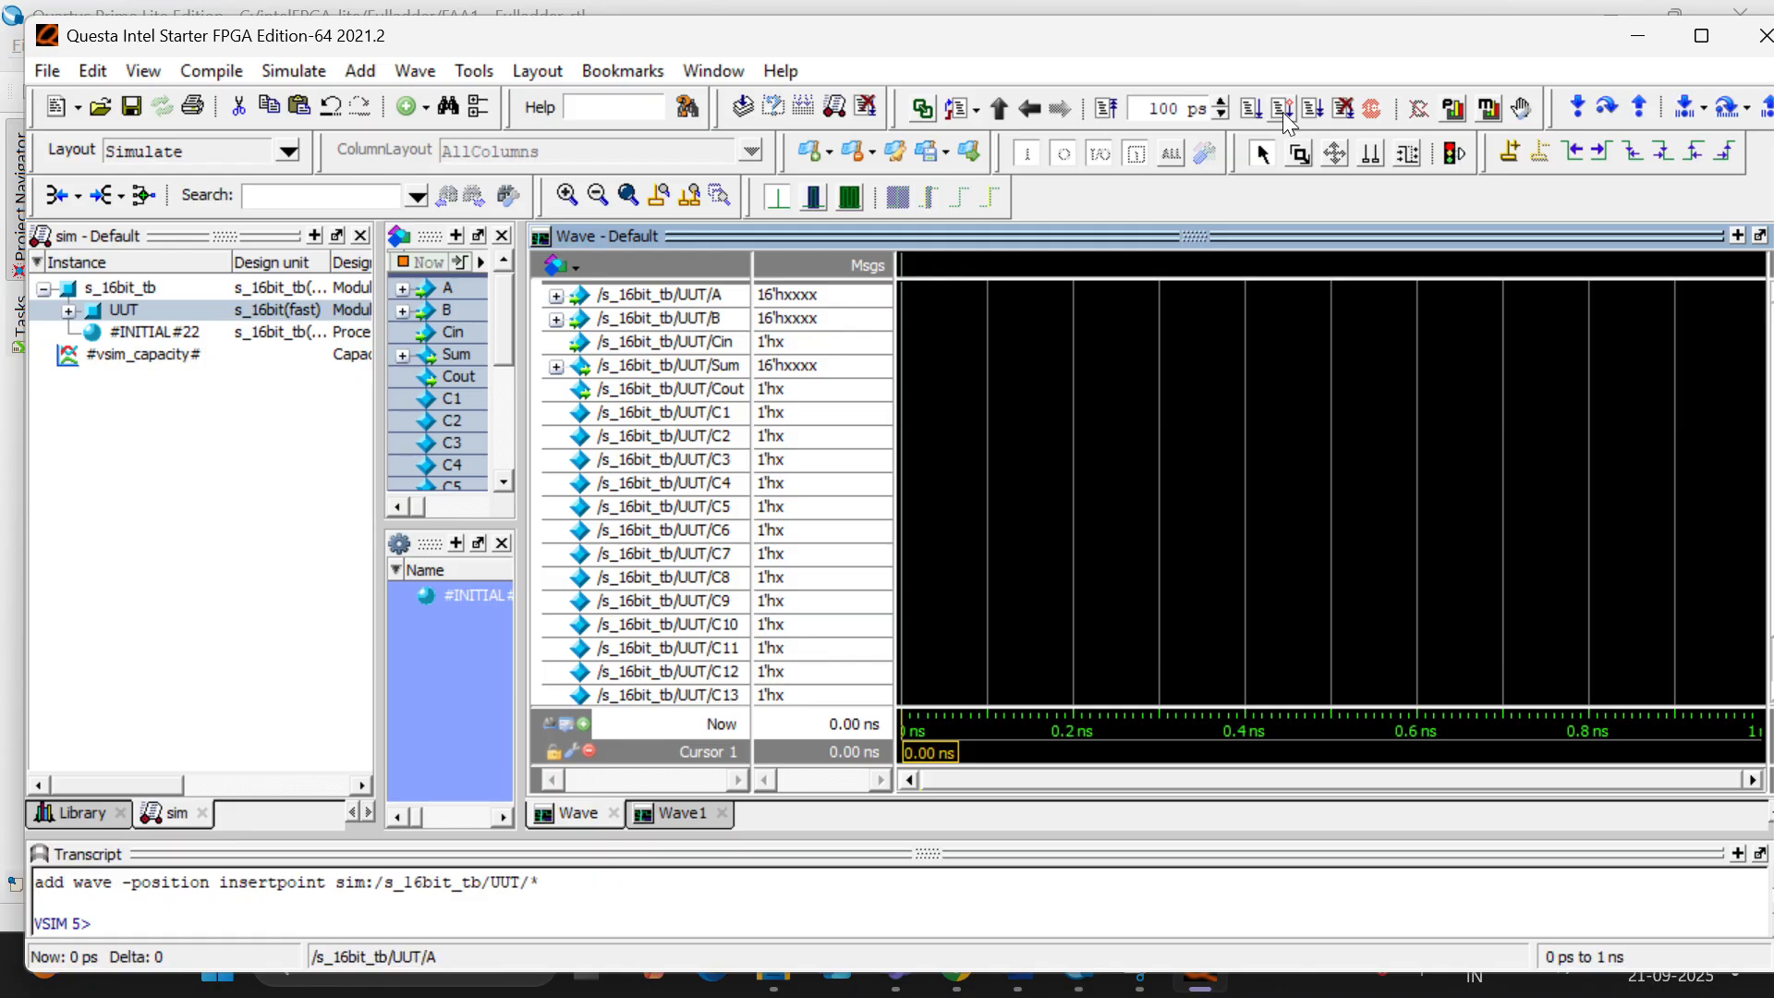
- Run the simulation for 100 ps and inspect the adder waveforms with the cursor at about 0.015 ns
left_click(1249, 110)
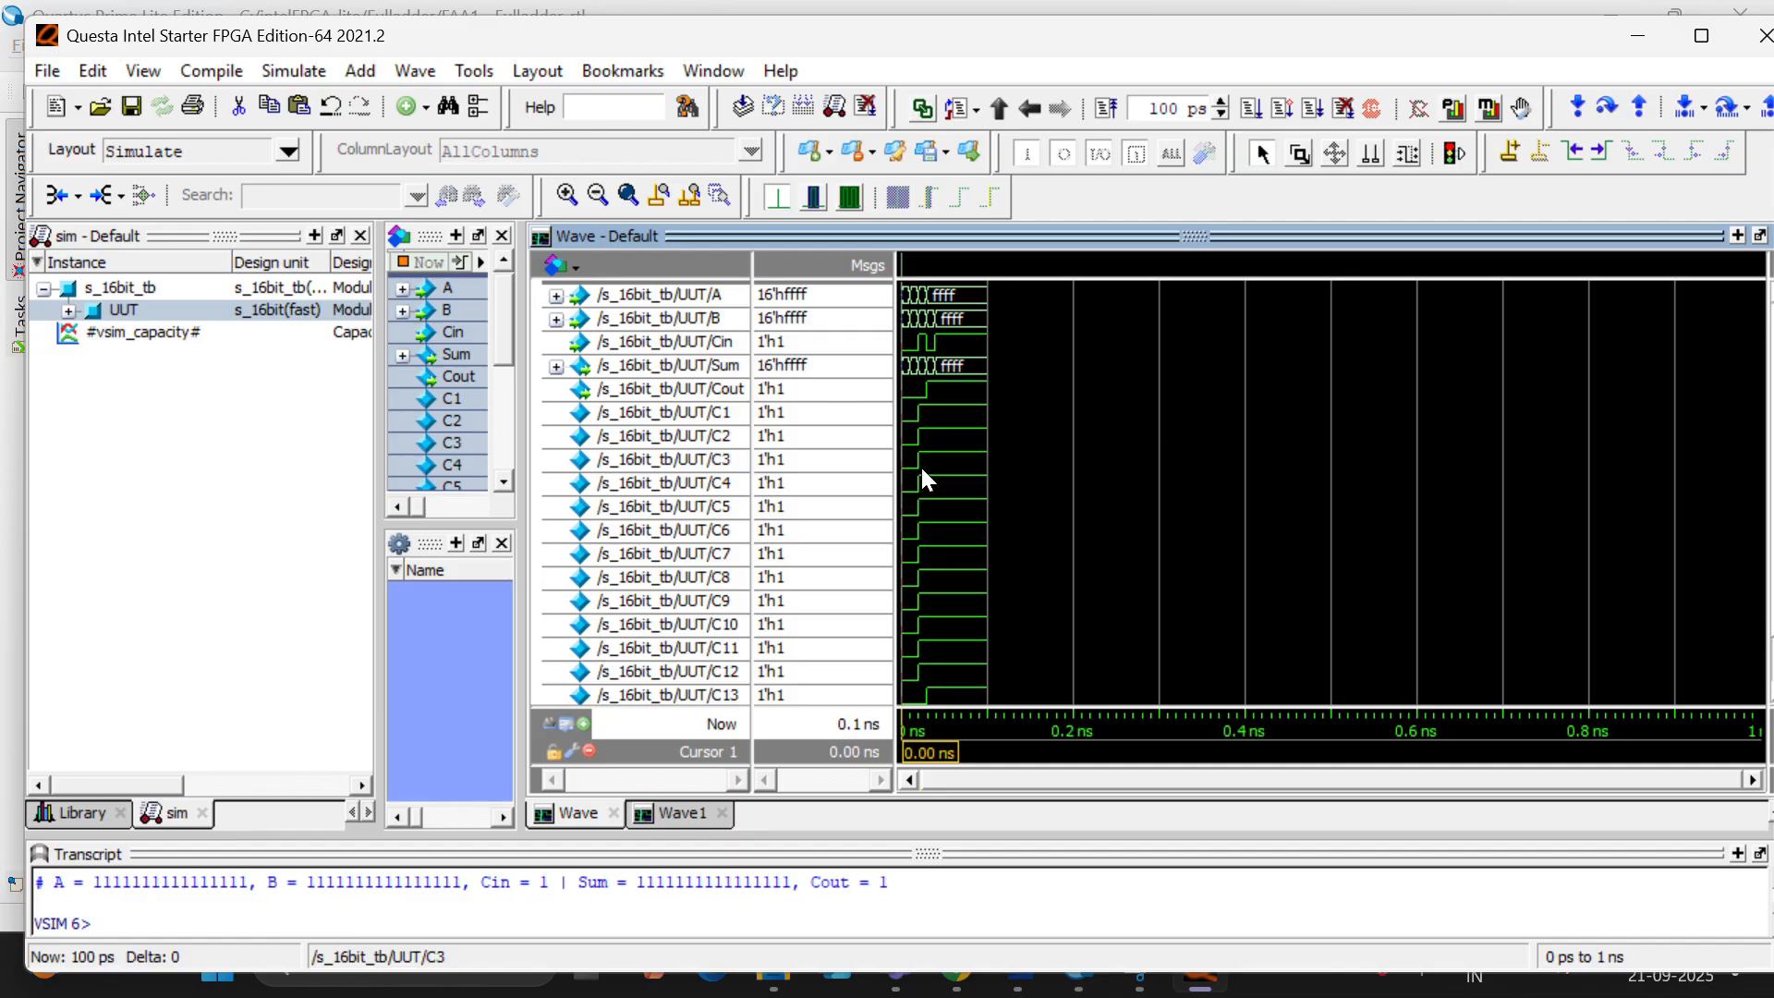
scroll(900, 467, "up", 2, "ctrl")
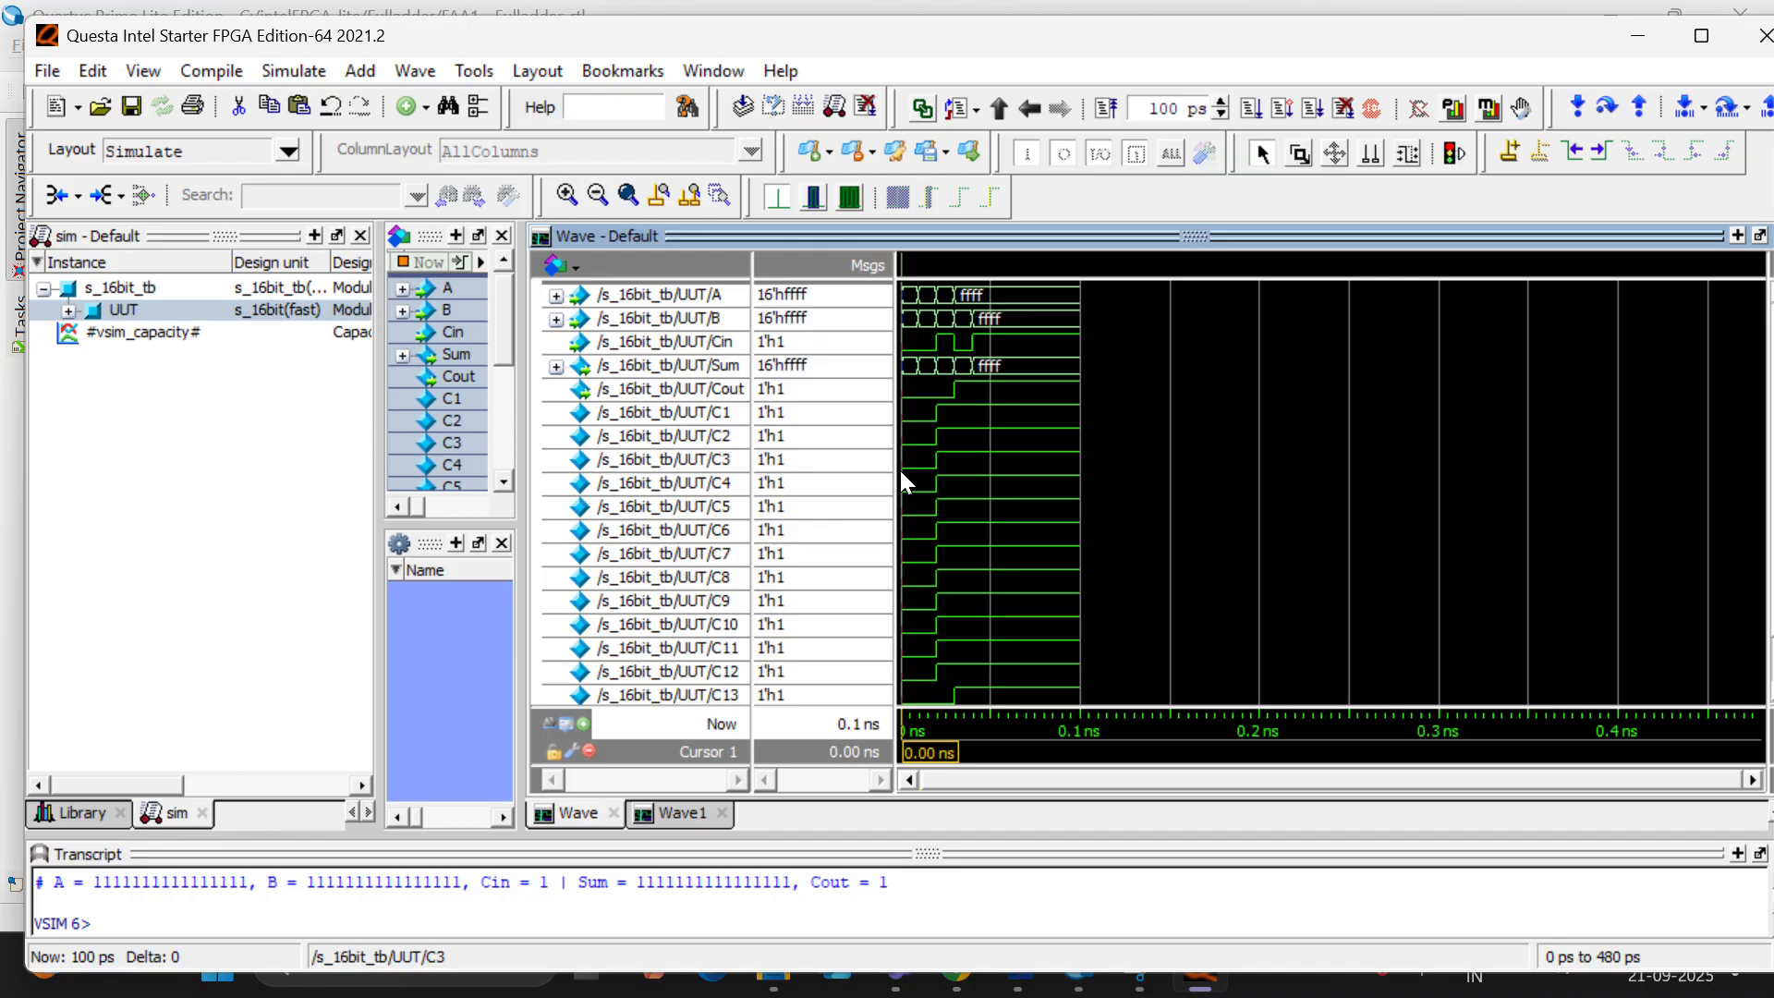
scroll(902, 470, "up", 3, "ctrl")
scroll(904, 470, "up", 3, "ctrl")
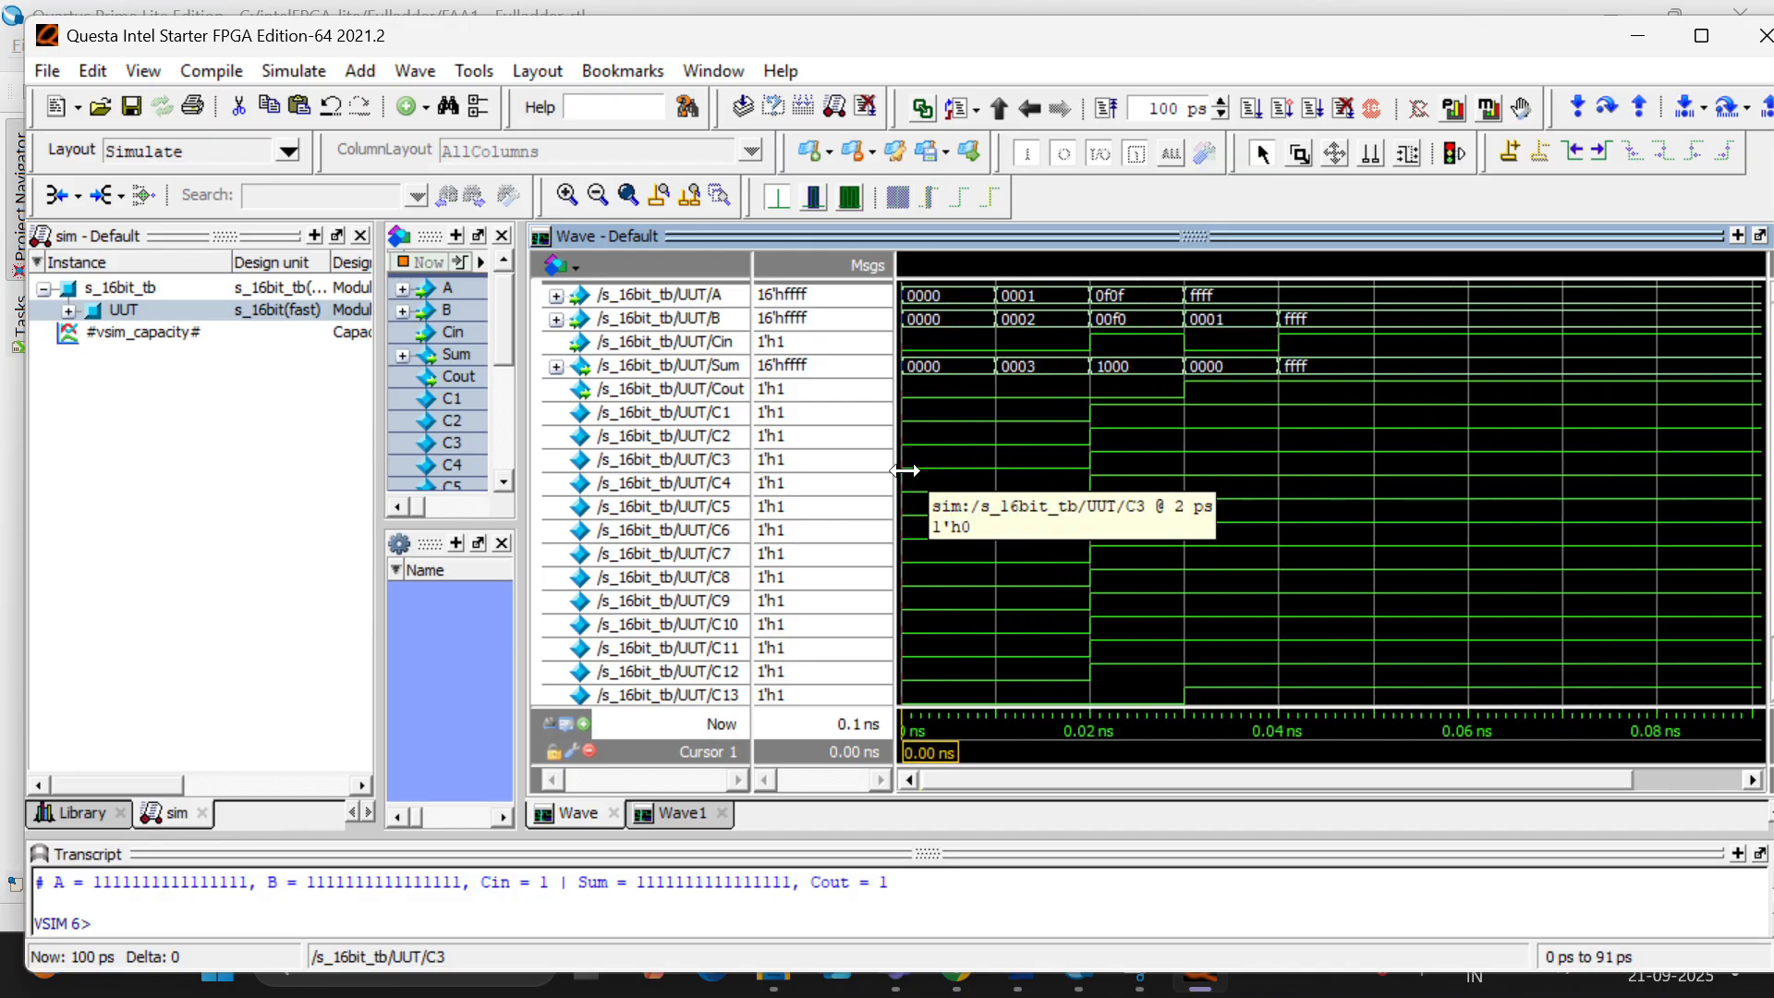
scroll(905, 470, "up", 1, "ctrl")
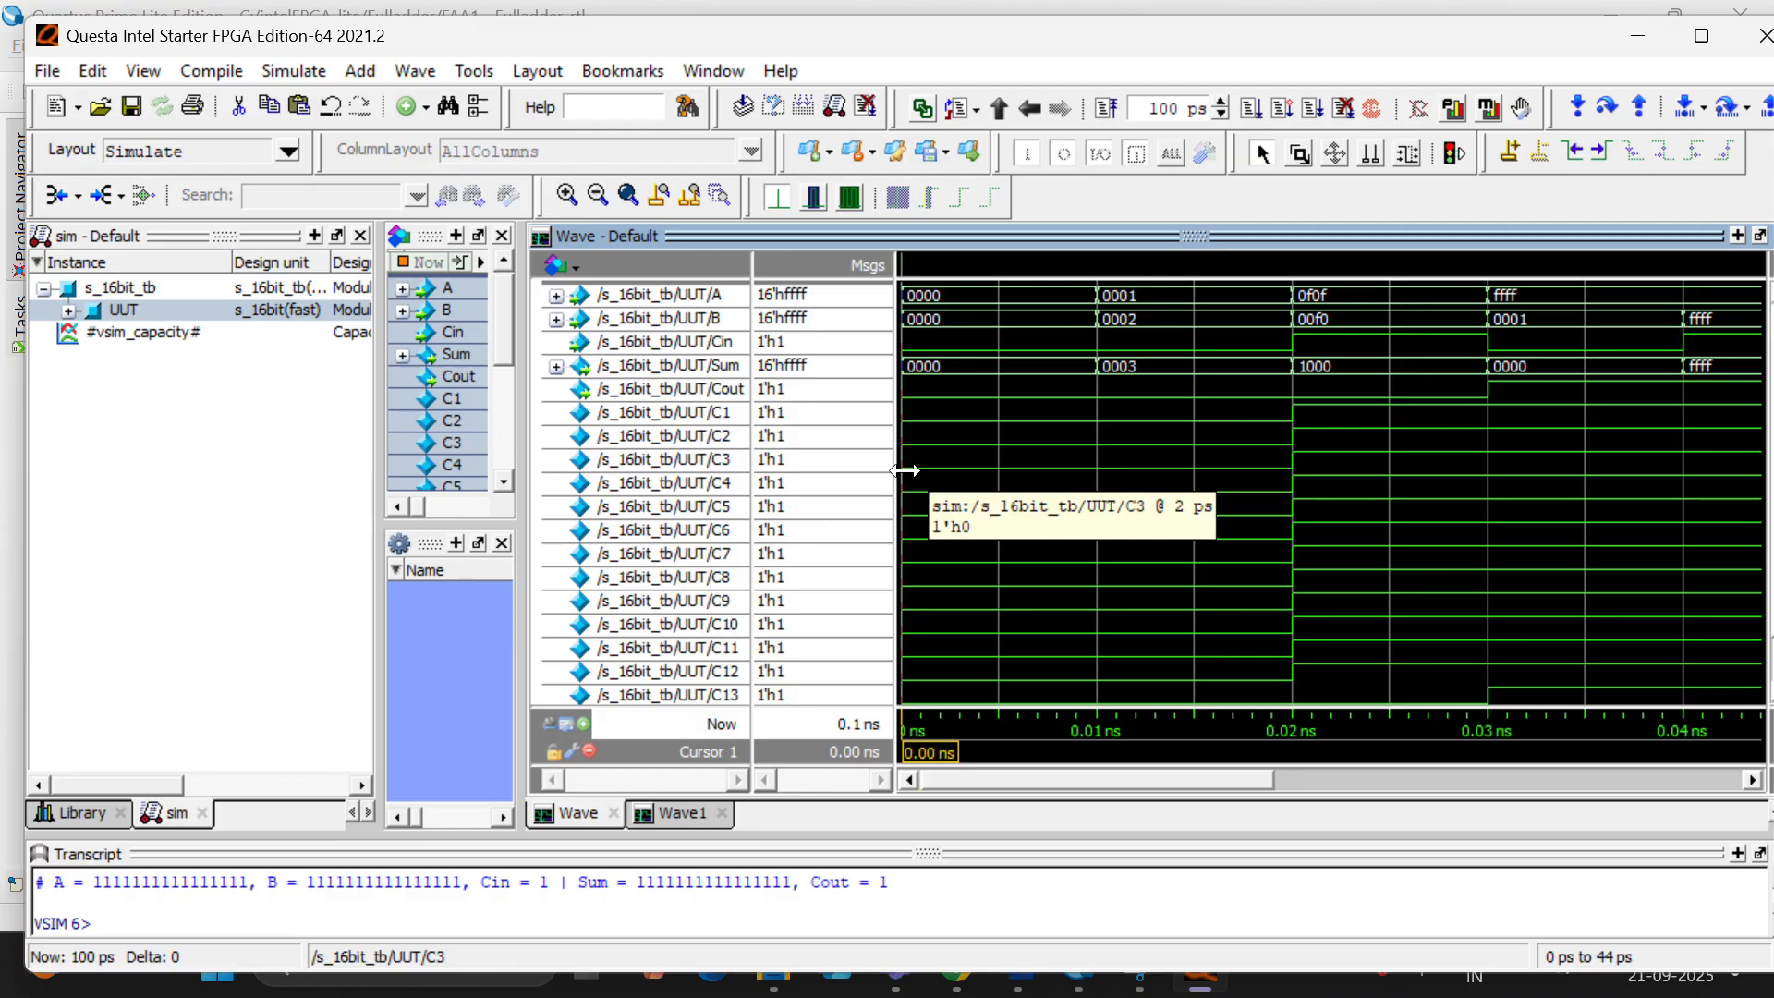
left_click(1192, 460)
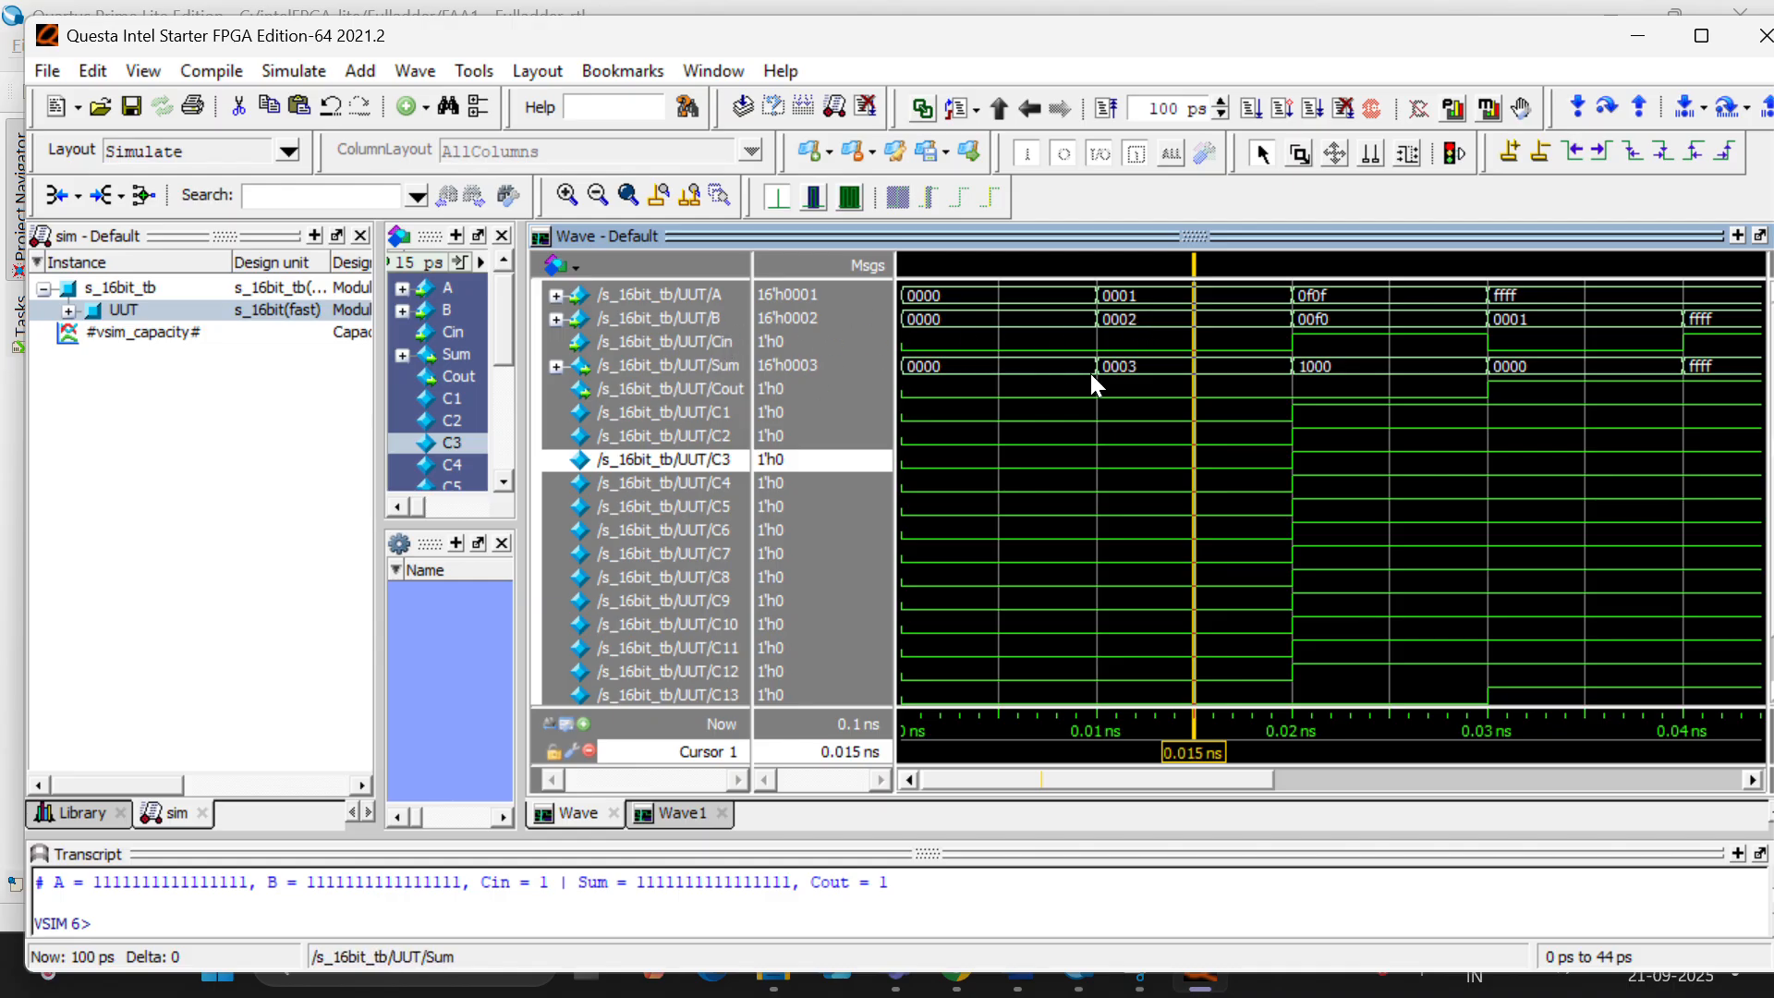
mouse_move(1135, 375)
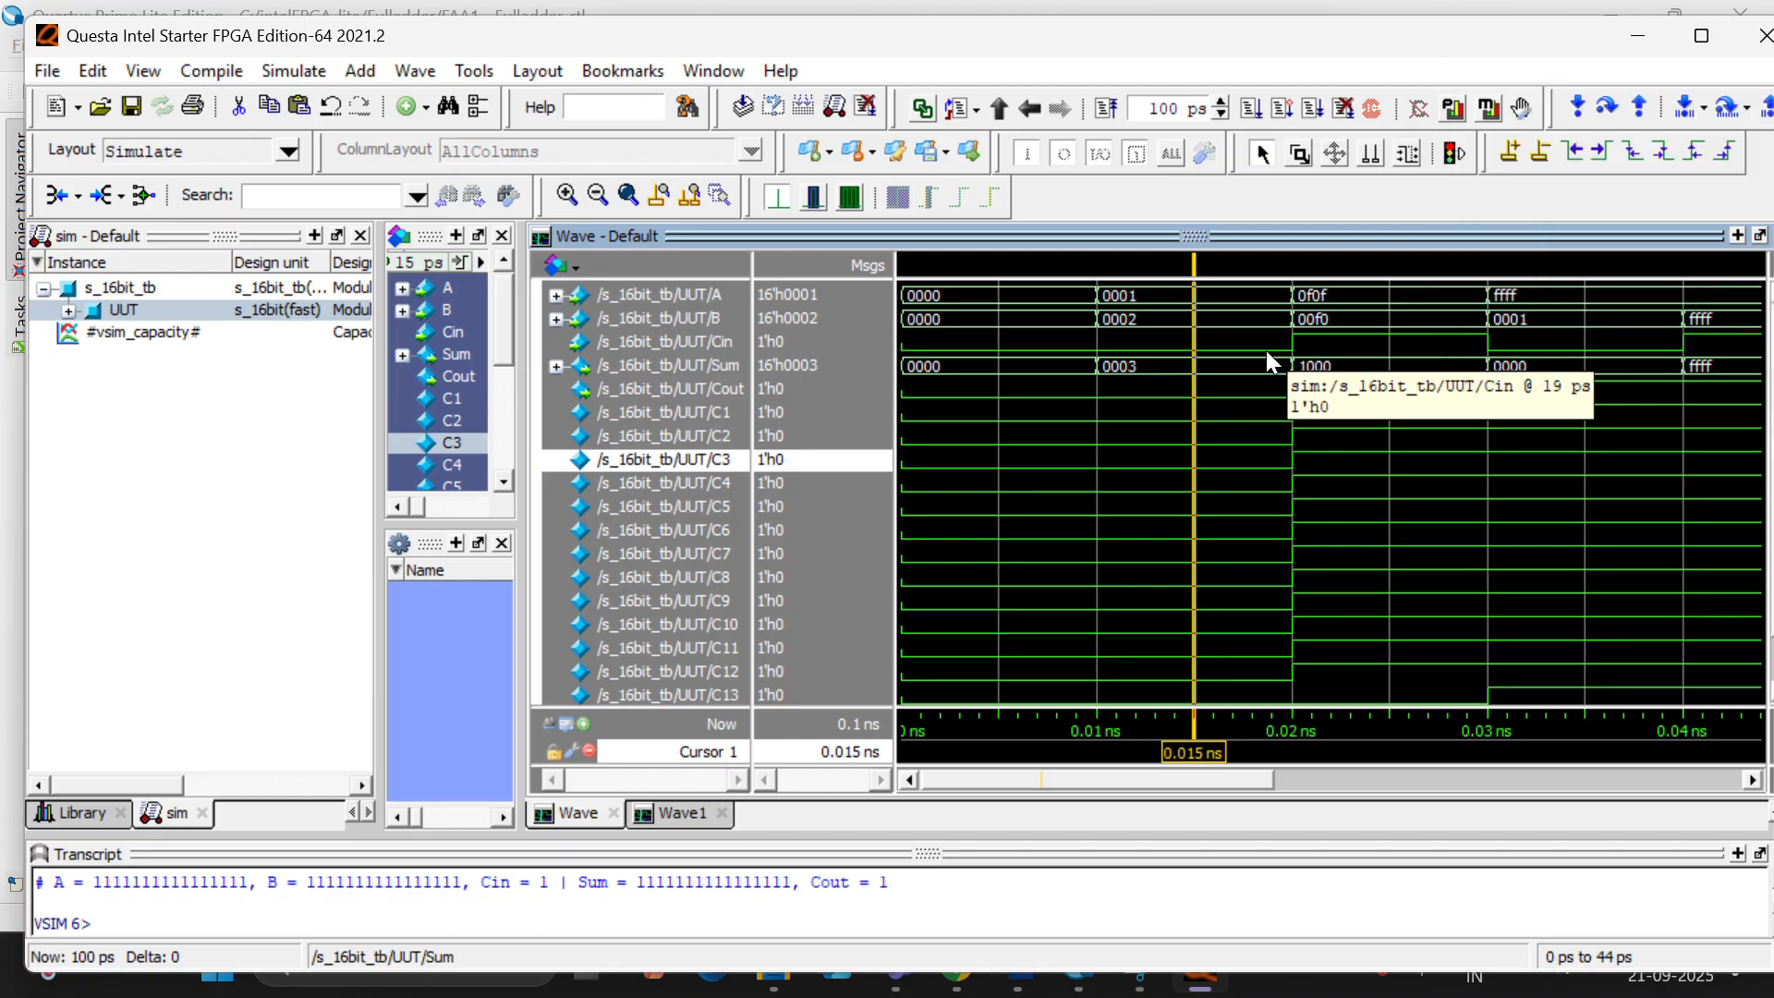
- Quit Questa and confirm ending the 16-bit structural adder simulation
left_click(1763, 35)
left_click(886, 580)
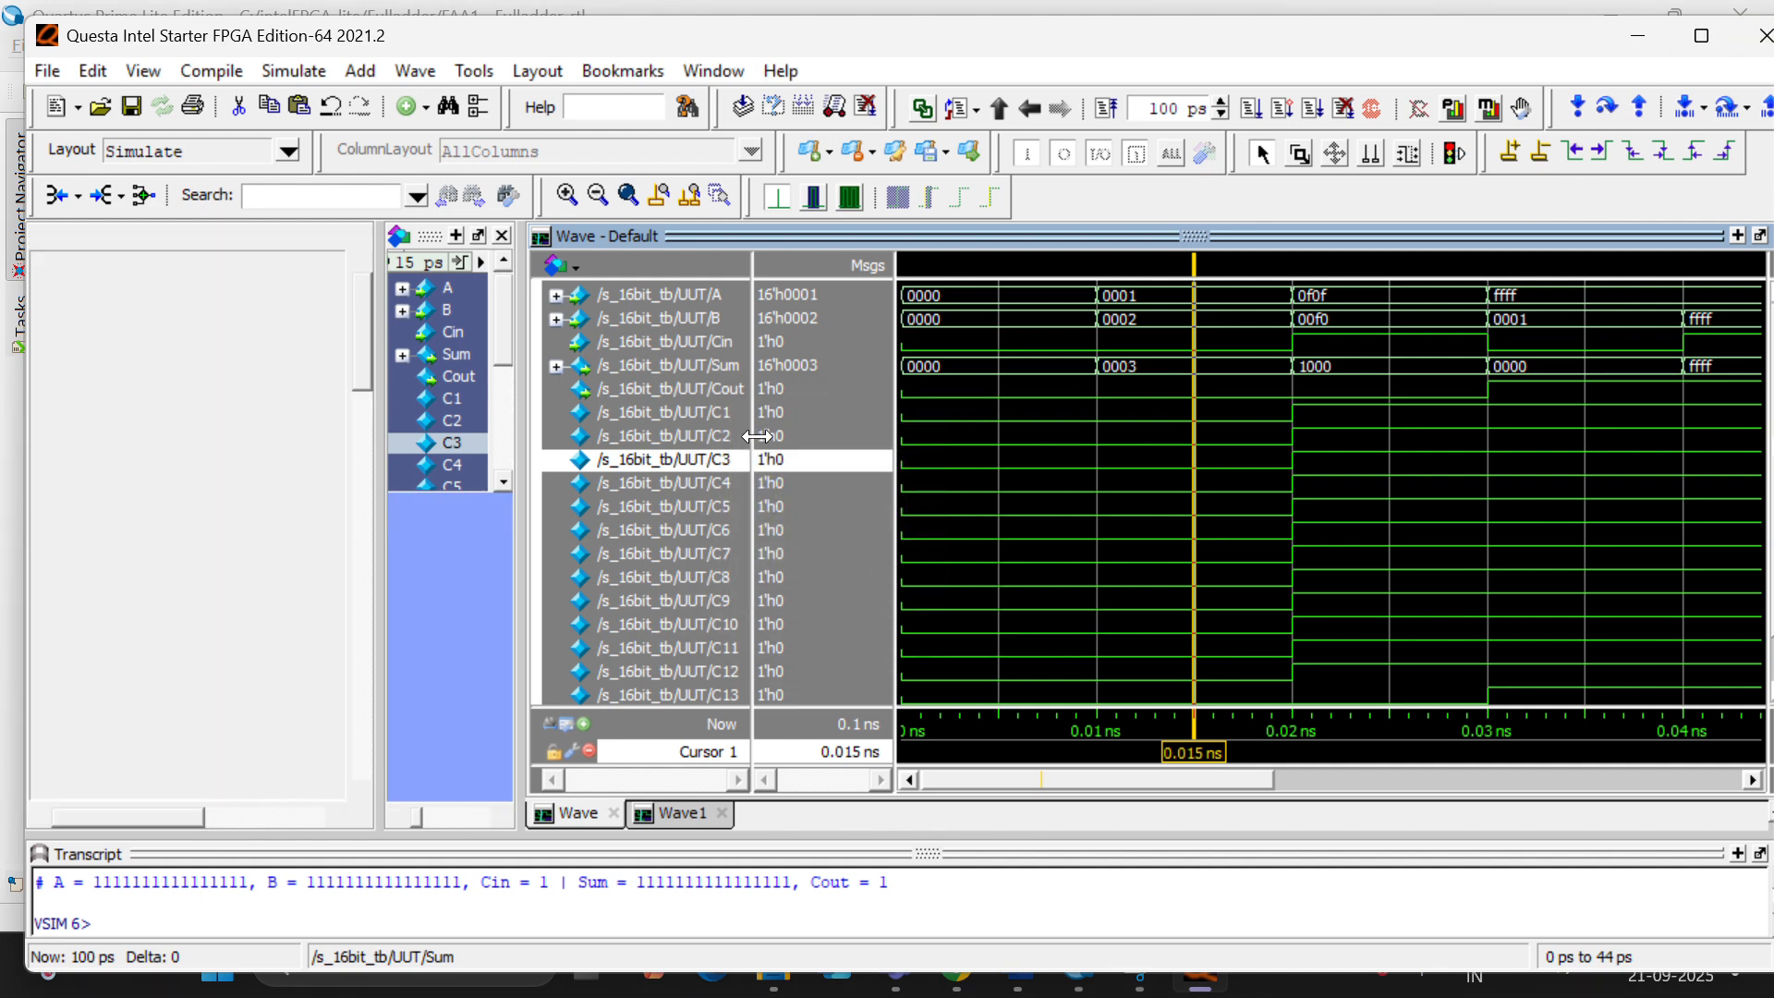